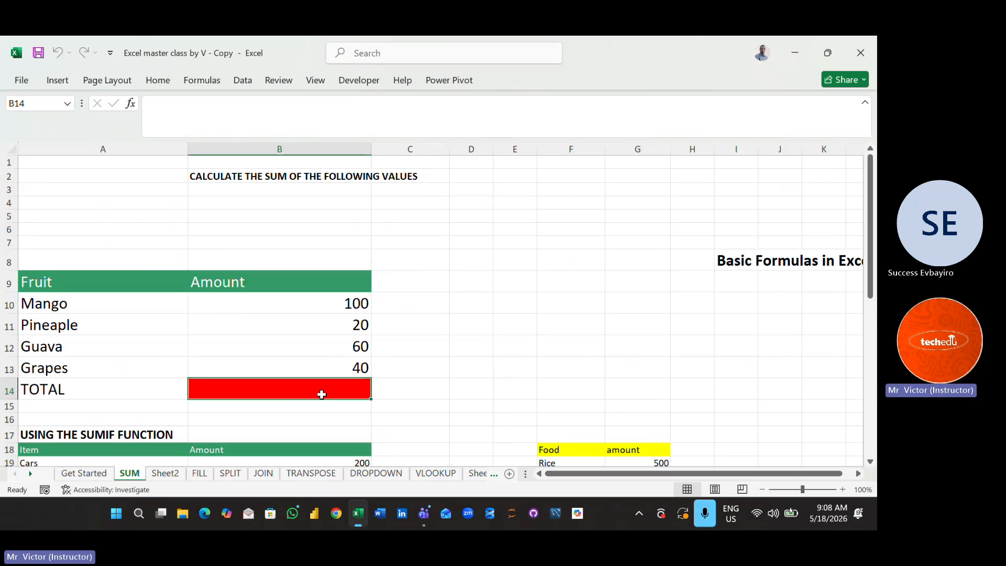
# - Look through the fruit total, SUMIF and average exercises on the SUM sheet
pyautogui.click(451, 404)
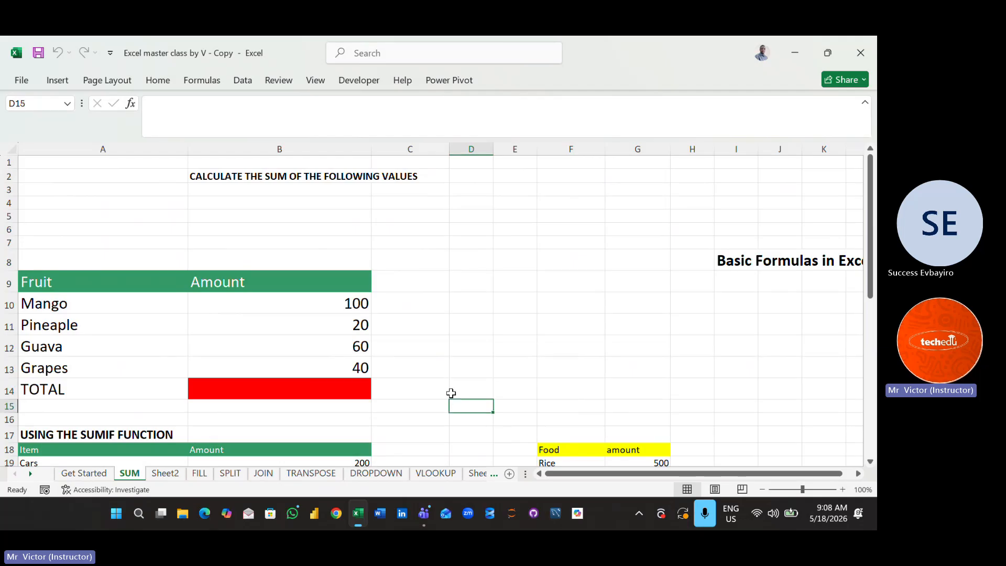
pyautogui.press('Down')
pyautogui.press('Down')
pyautogui.press('Down')
pyautogui.press('Down')
pyautogui.press('Down')
pyautogui.press('Down')
pyautogui.press('Down')
pyautogui.press('Down')
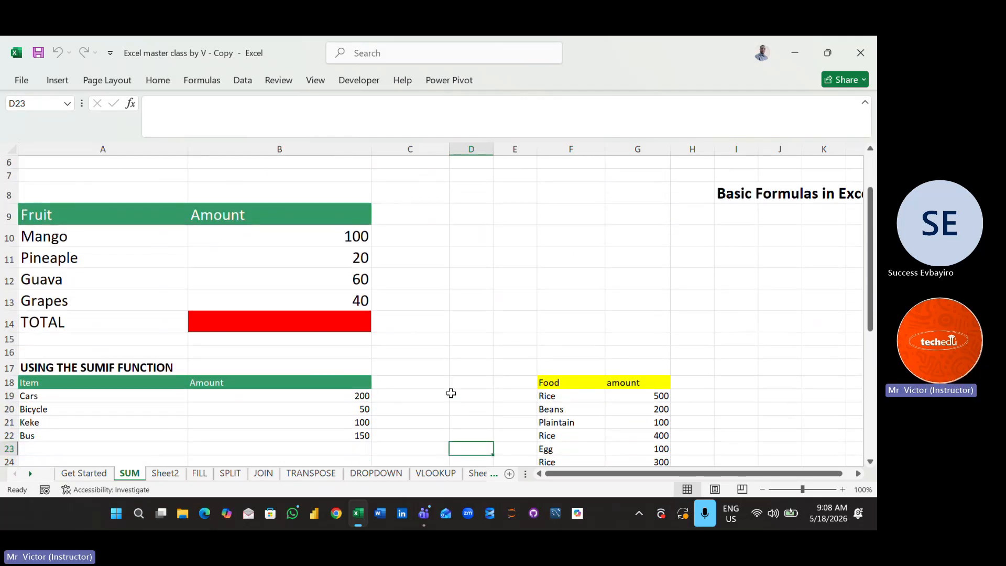
pyautogui.press('Down')
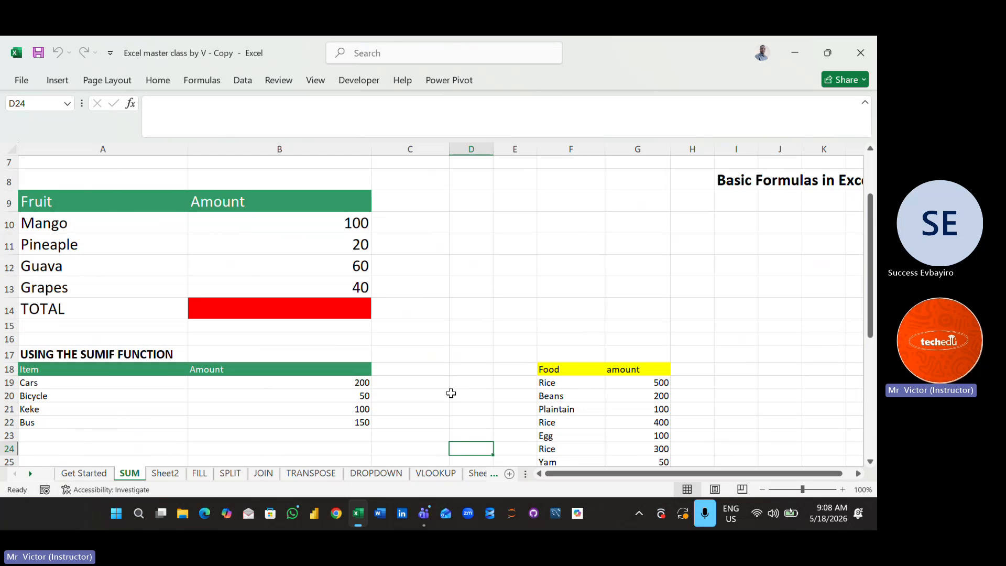
pyautogui.press('Down')
pyautogui.press('Down')
pyautogui.press('Down')
pyautogui.press('Down')
pyautogui.press('Down')
pyautogui.press('Down')
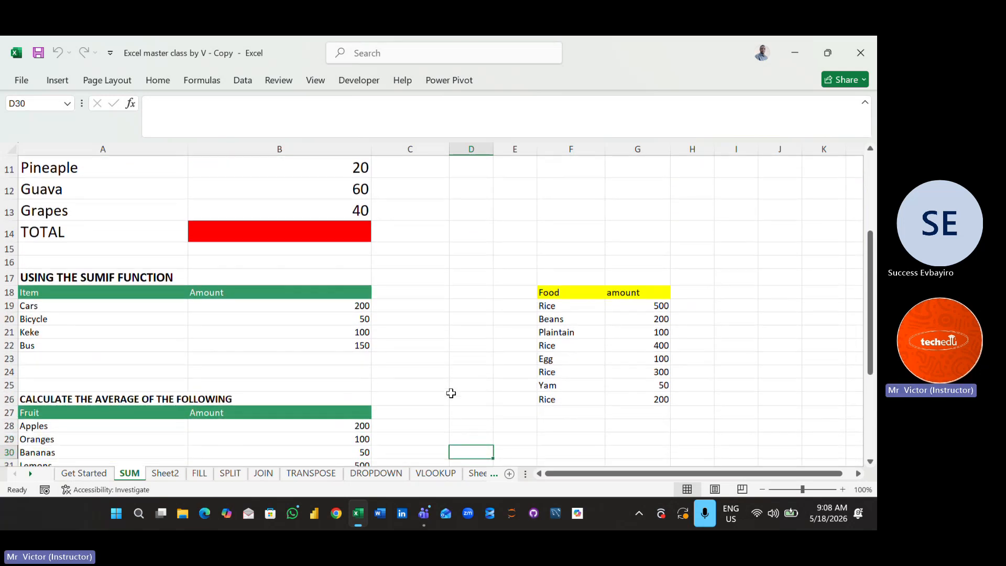
pyautogui.press('Down')
pyautogui.press('Down')
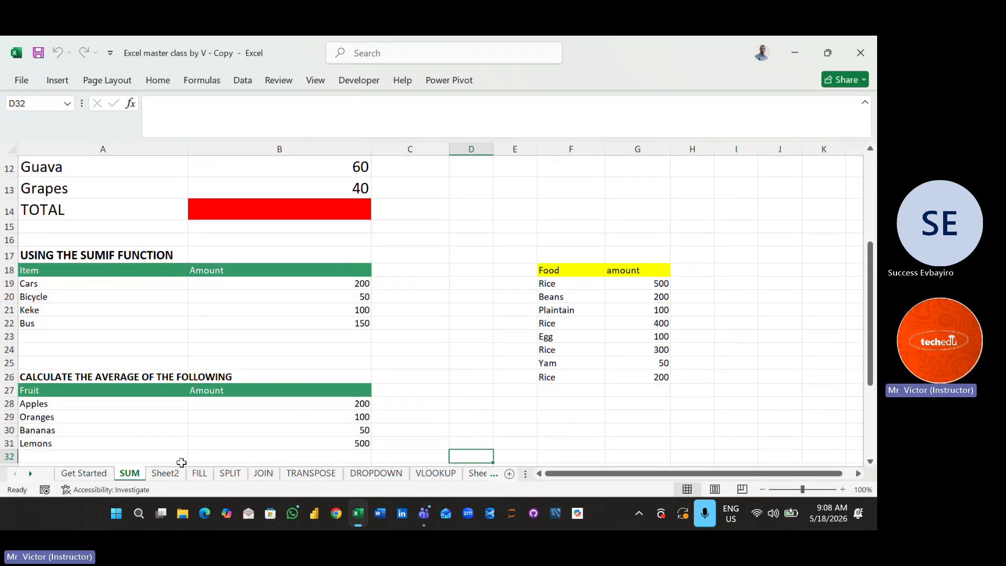
# - Review the revenue questions and data preparation tasks on Sheet2, and the exercises on the FILL, SPLIT and JOIN sheets
pyautogui.click(180, 473)
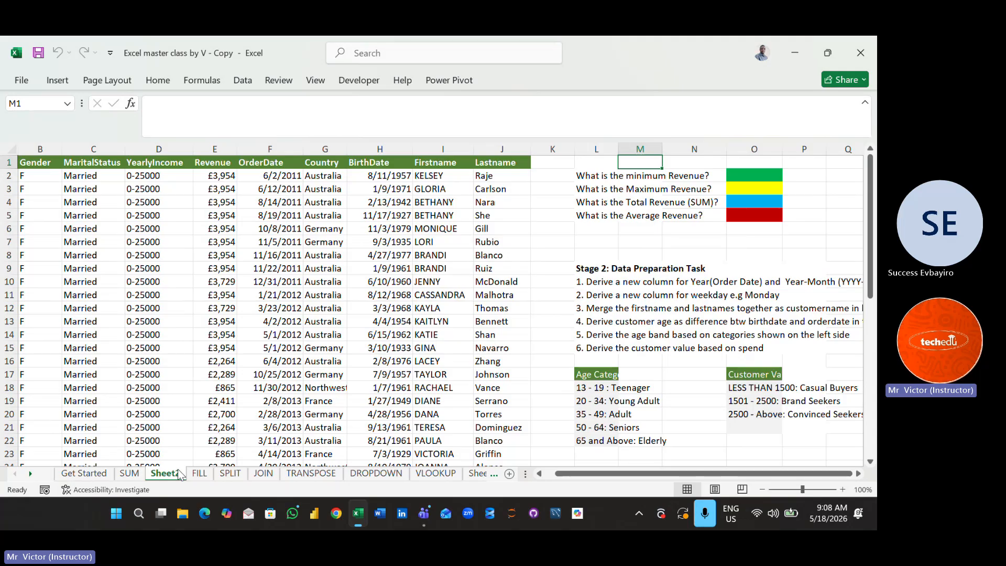
pyautogui.click(750, 226)
pyautogui.press('Down')
pyautogui.press('Down')
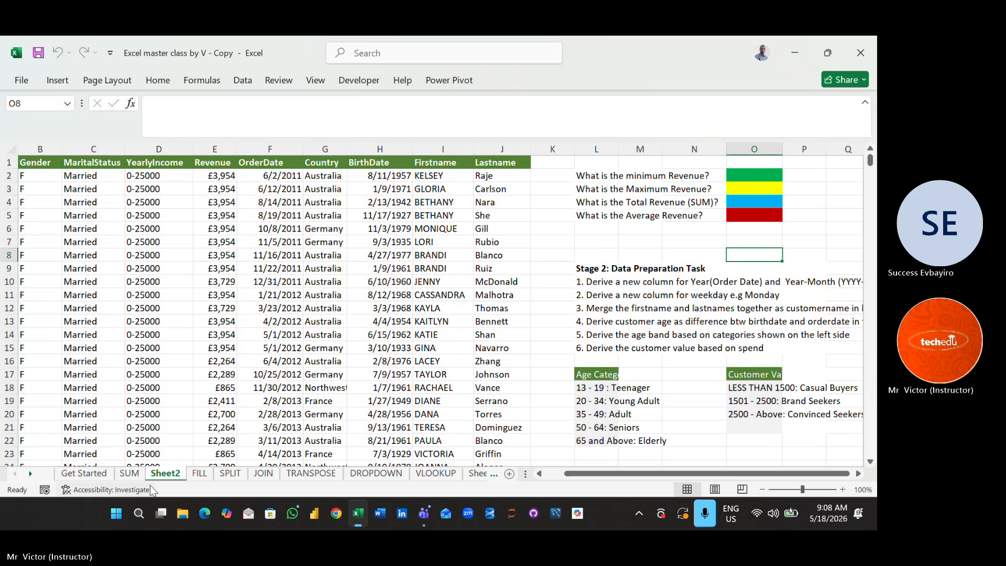
pyautogui.click(198, 474)
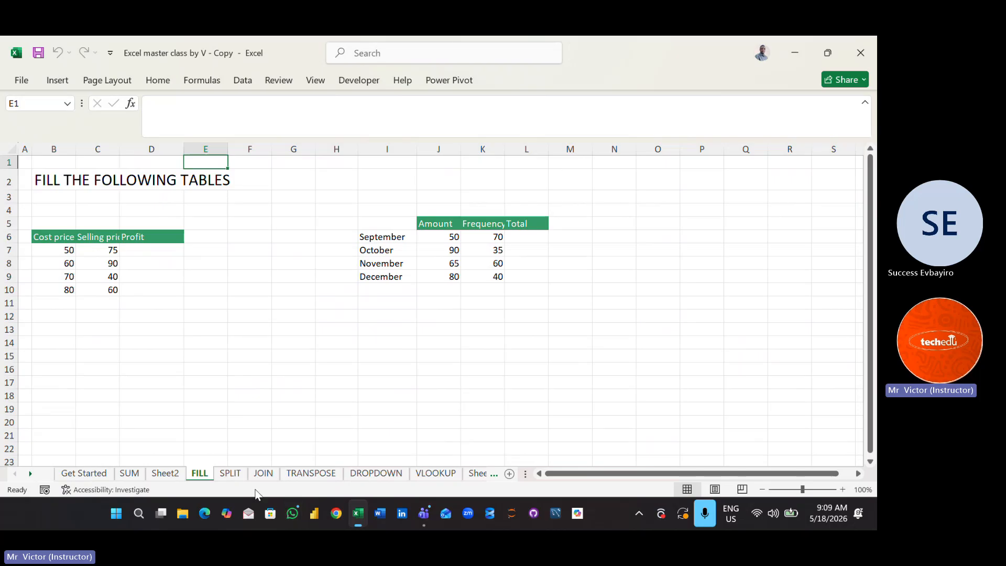
pyautogui.click(239, 475)
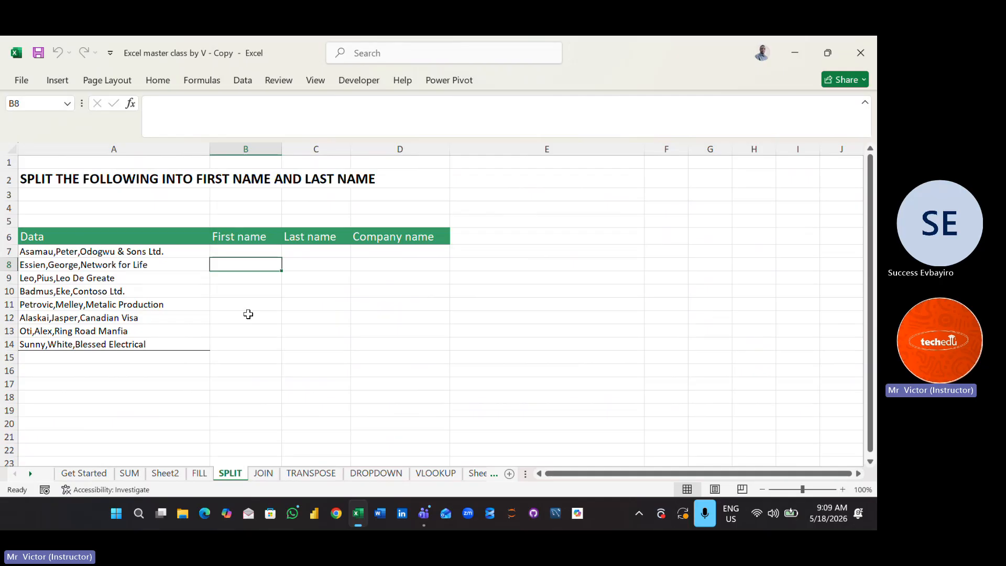
pyautogui.click(264, 474)
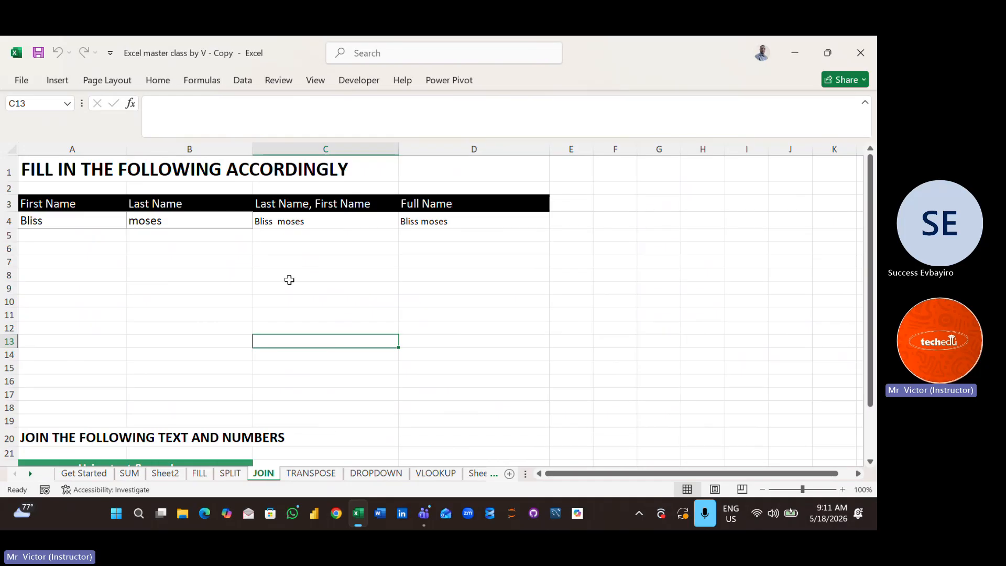
pyautogui.click(287, 259)
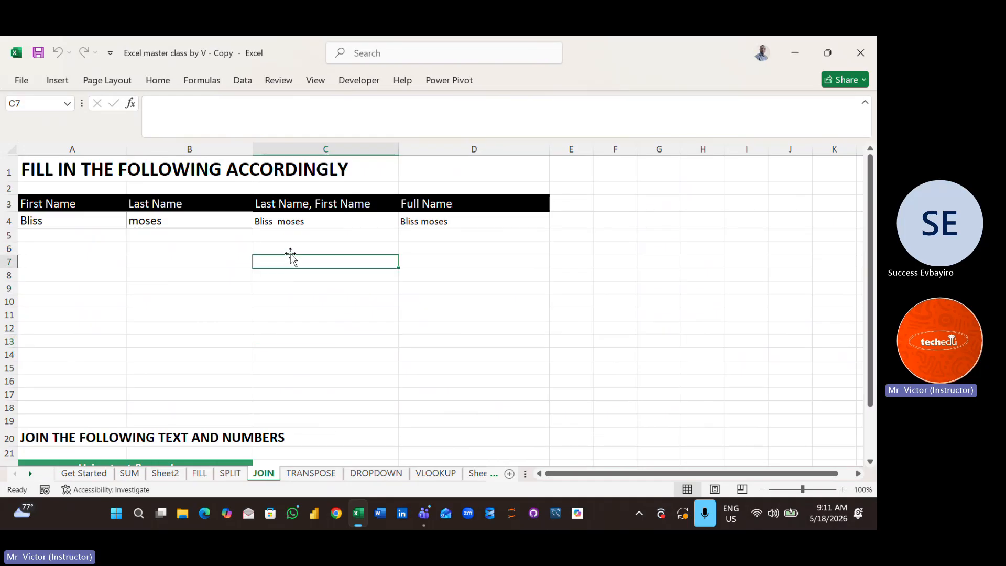
pyautogui.click(307, 236)
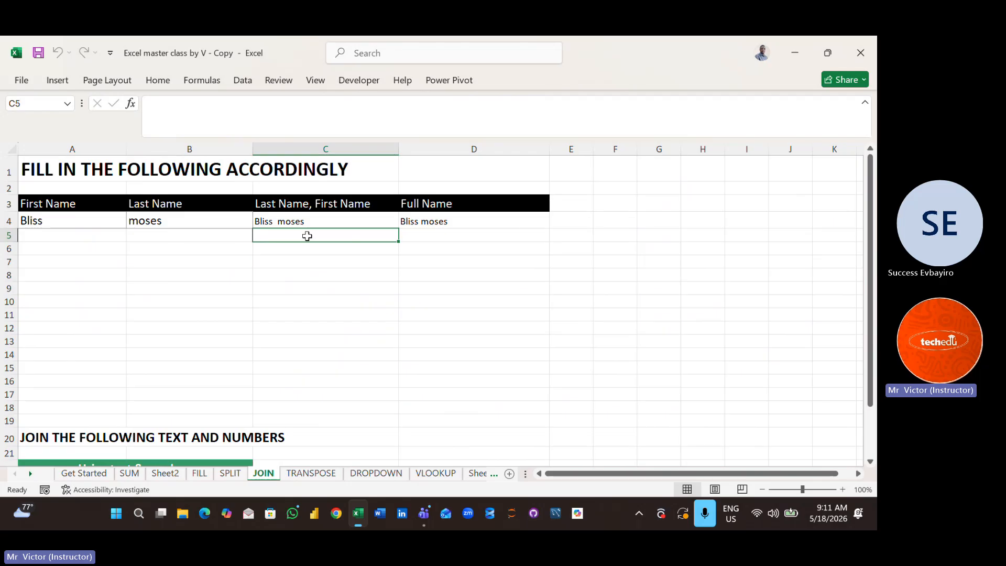
pyautogui.click(333, 308)
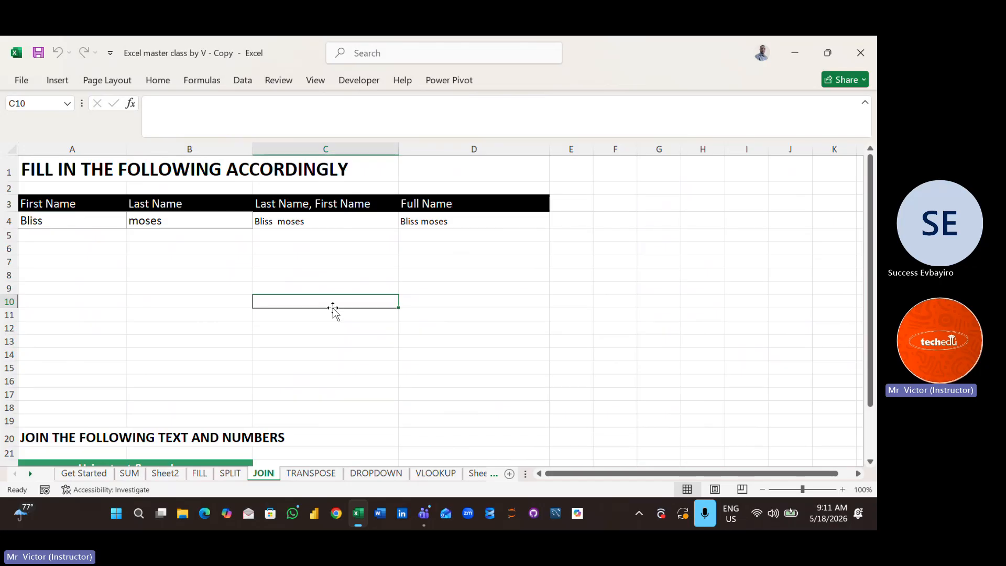
pyautogui.click(534, 313)
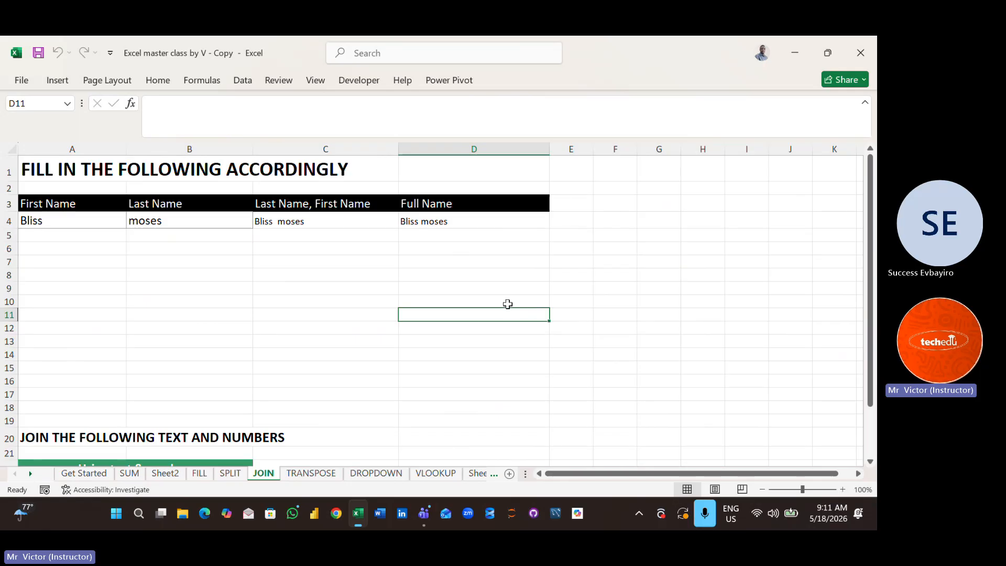
pyautogui.click(468, 327)
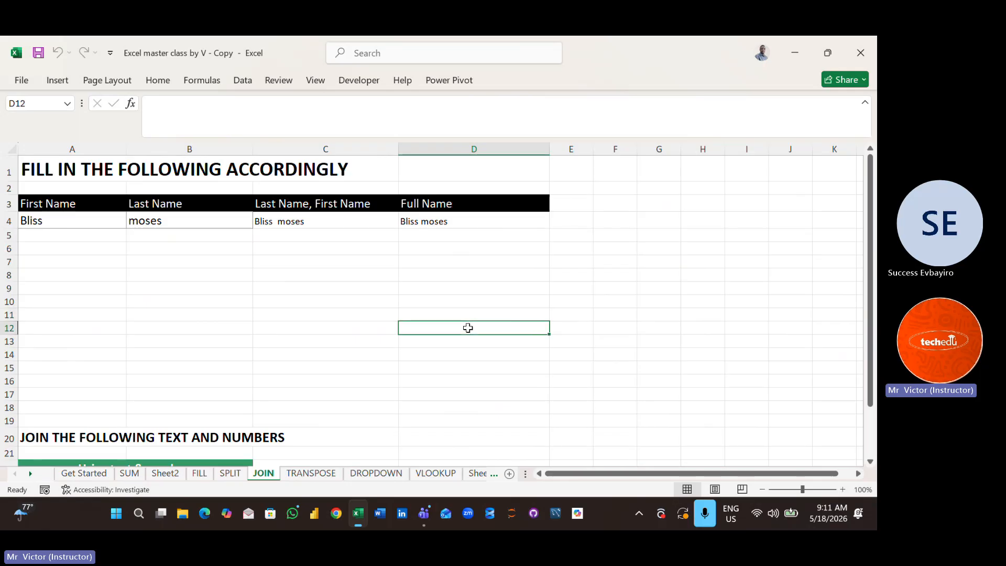
pyautogui.write('"')
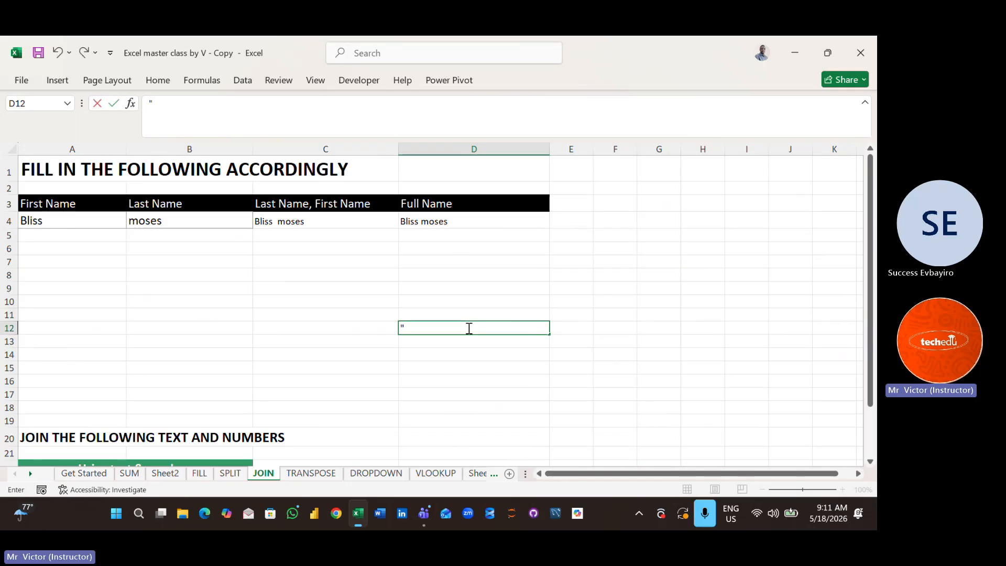
pyautogui.write(' "')
pyautogui.press('BackSpace')
pyautogui.press('BackSpace')
pyautogui.press('BackSpace')
pyautogui.click(280, 355)
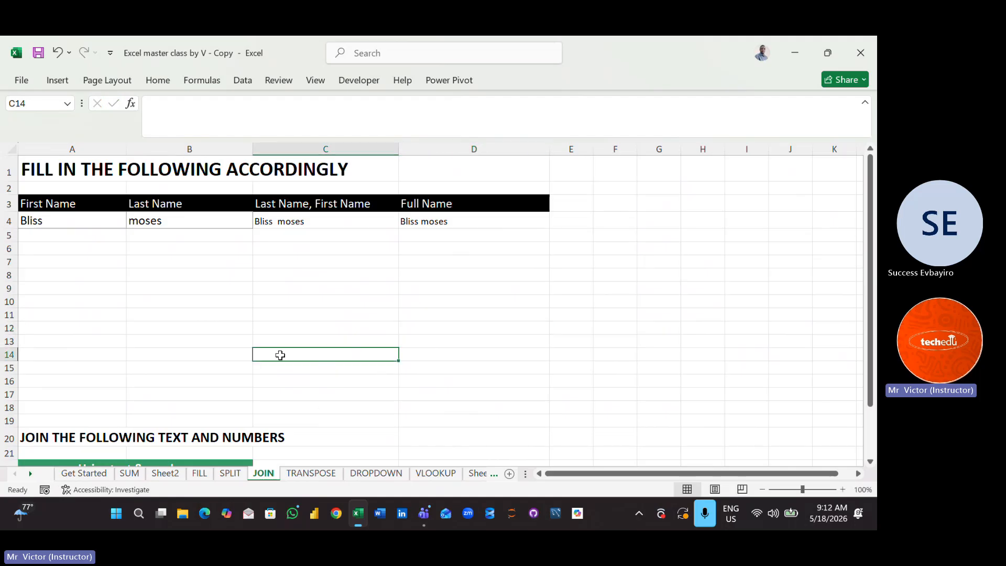
# - On the TRANSPOSE sheet, transpose the item and amount table A5:F6 into cell B9 with =TRANSPOSE(A5:F6)
pyautogui.click(320, 475)
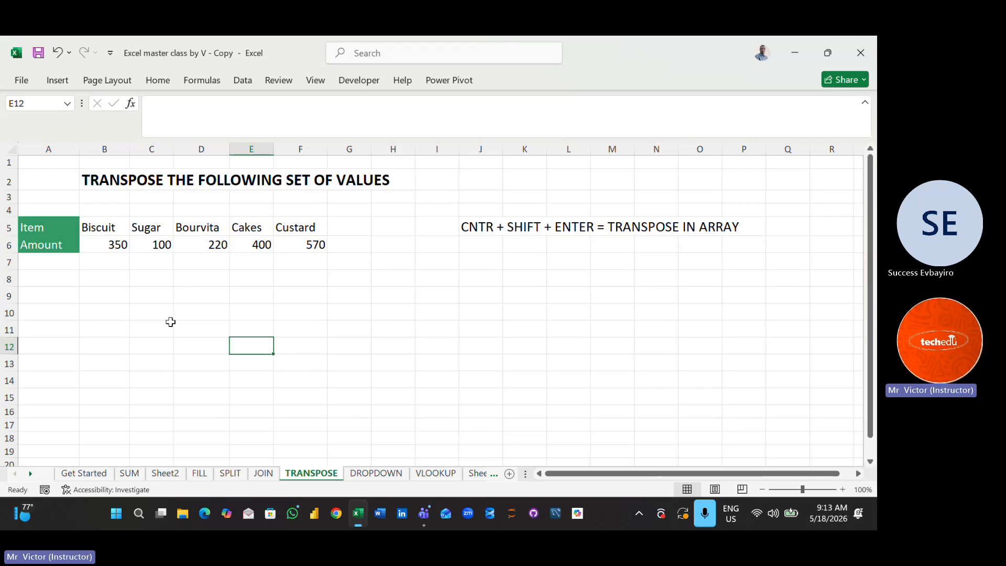
pyautogui.click(201, 294)
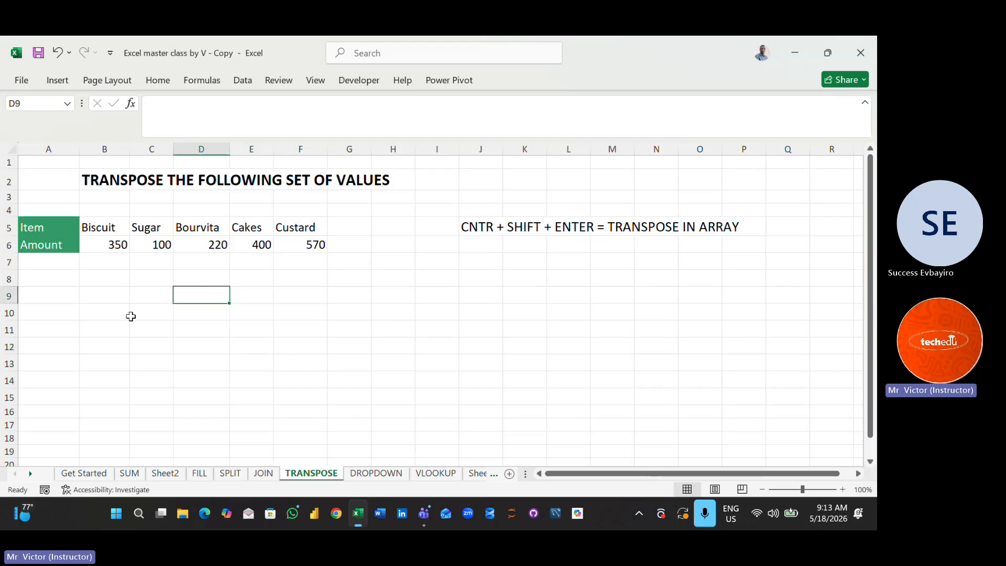
pyautogui.click(93, 299)
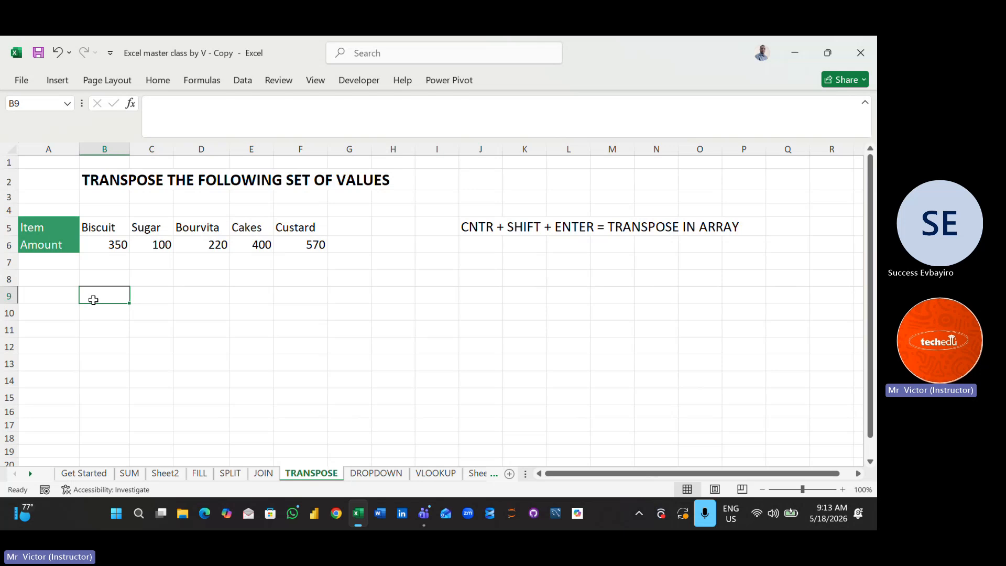
pyautogui.write('=tran')
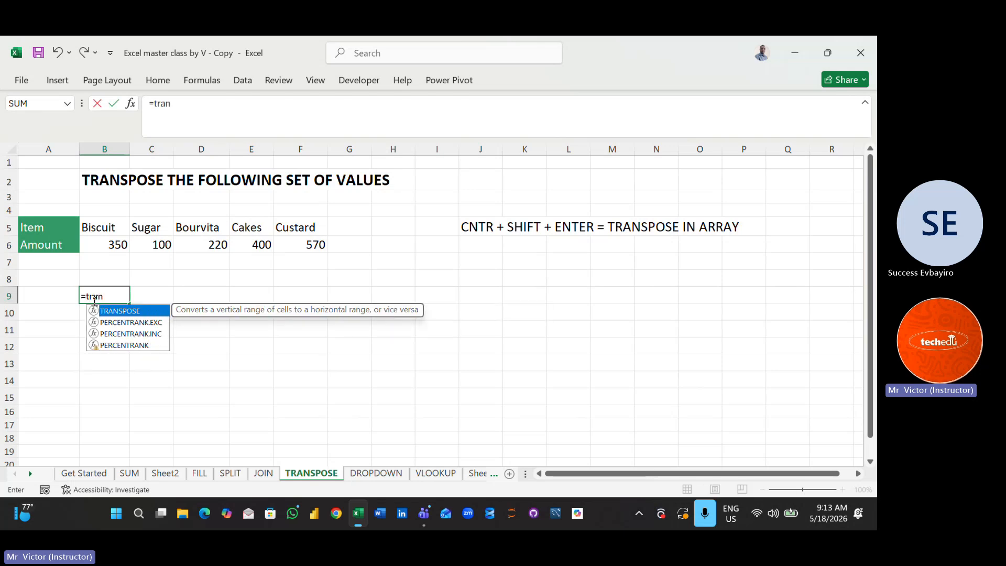
pyautogui.doubleClick(136, 312)
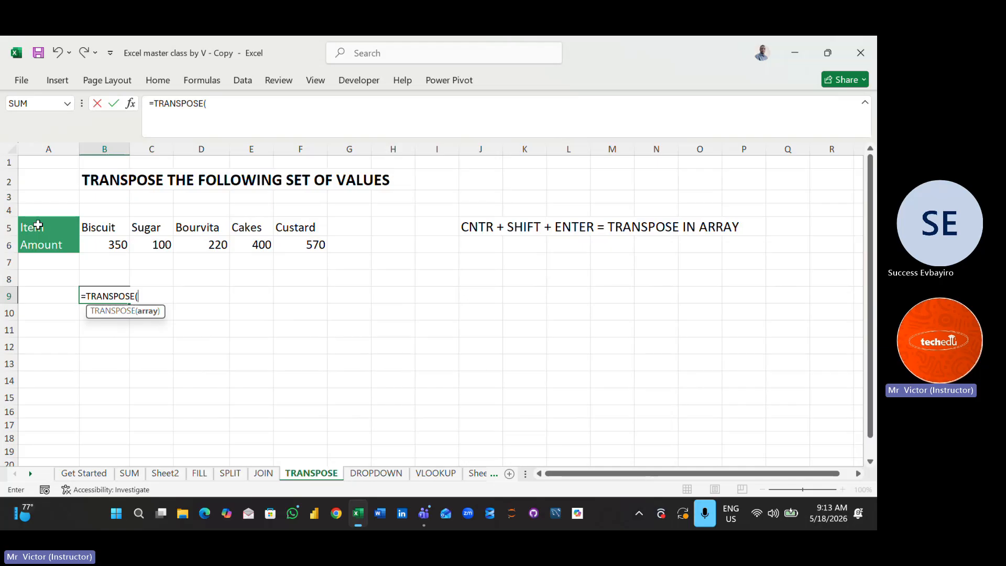
pyautogui.moveTo(38, 225); pyautogui.dragTo(309, 237)
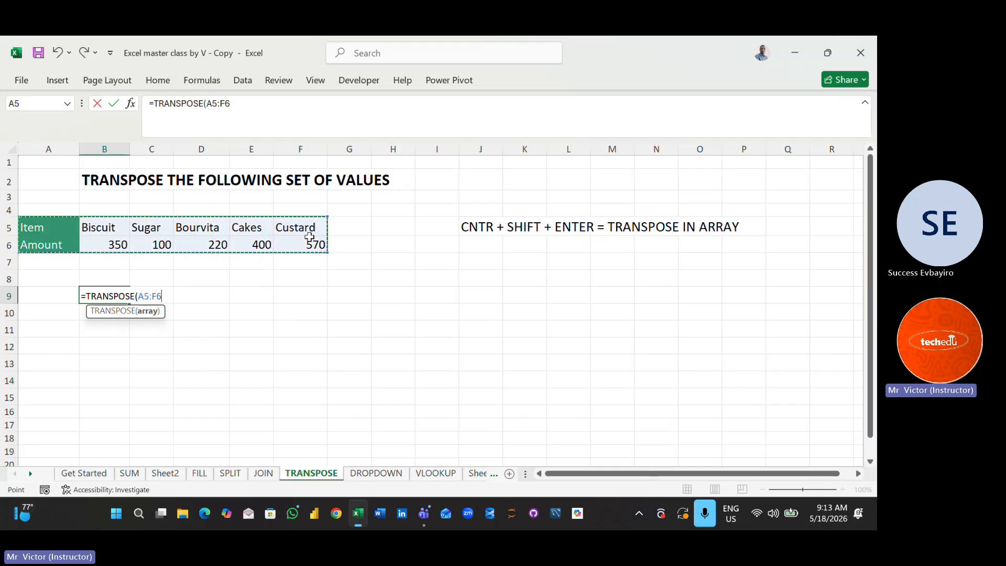
pyautogui.write(')')
pyautogui.press('Return')
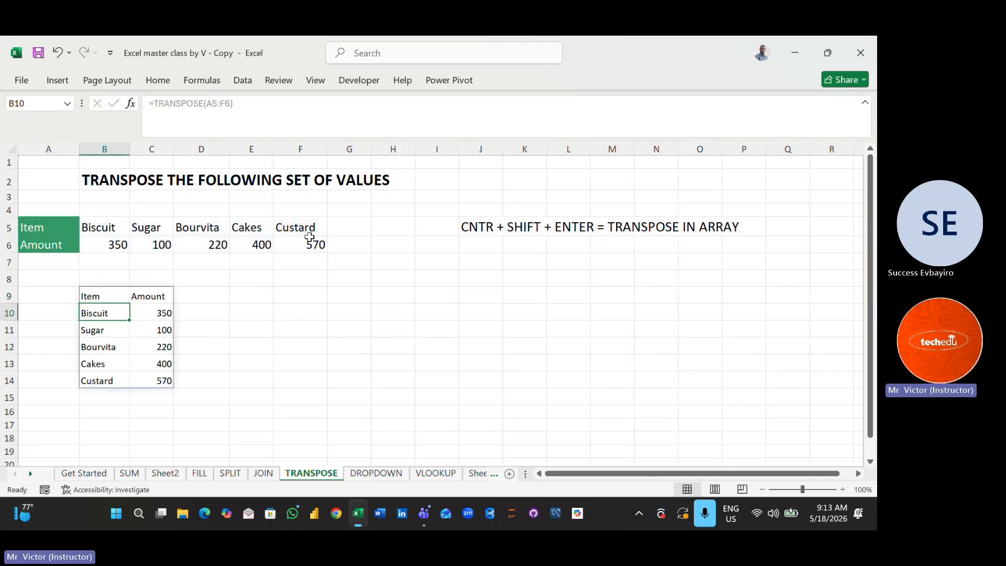
pyautogui.click(524, 244)
pyautogui.click(447, 306)
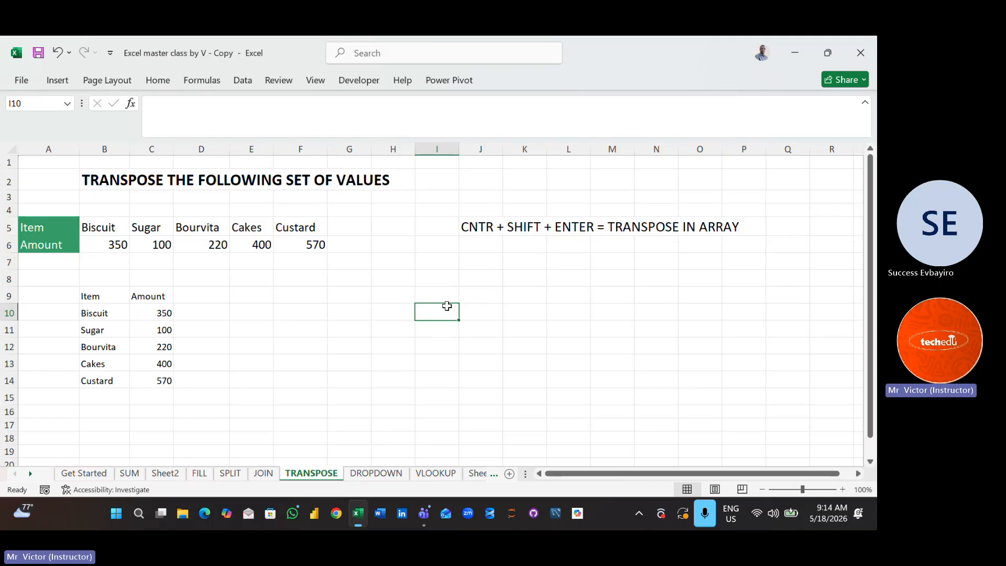
pyautogui.click(295, 302)
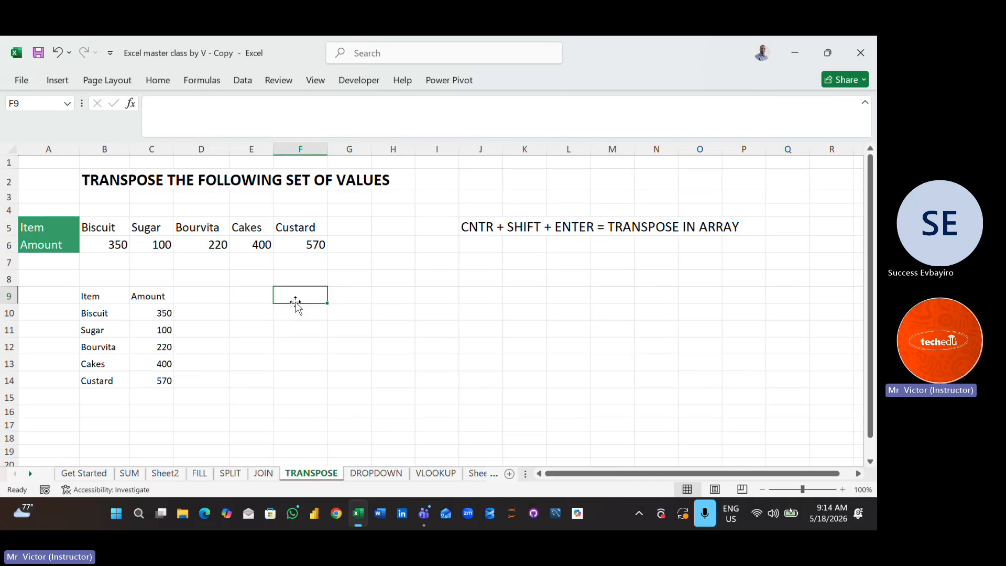
pyautogui.write('x')
pyautogui.press('BackSpace')
pyautogui.write('=')
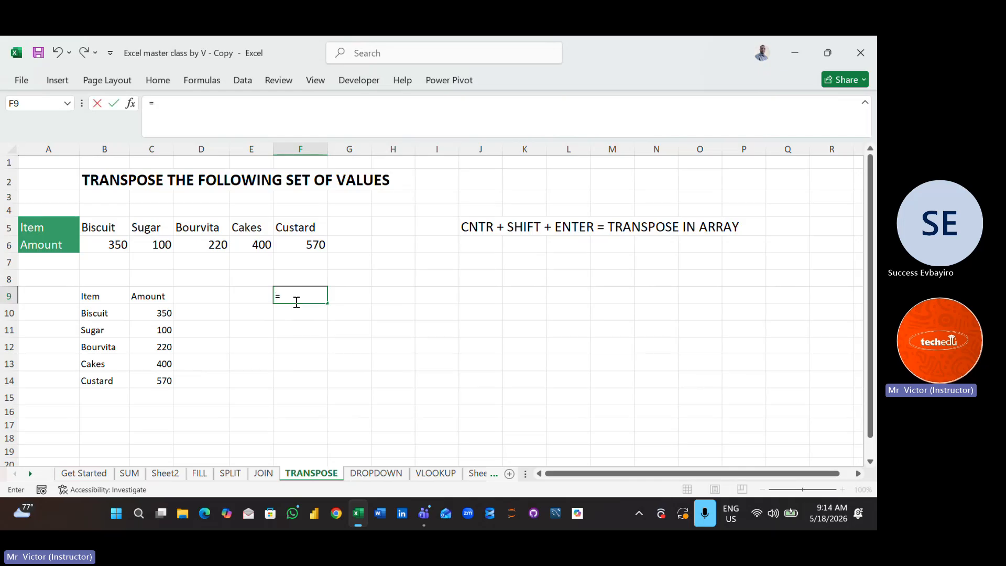
pyautogui.write('x')
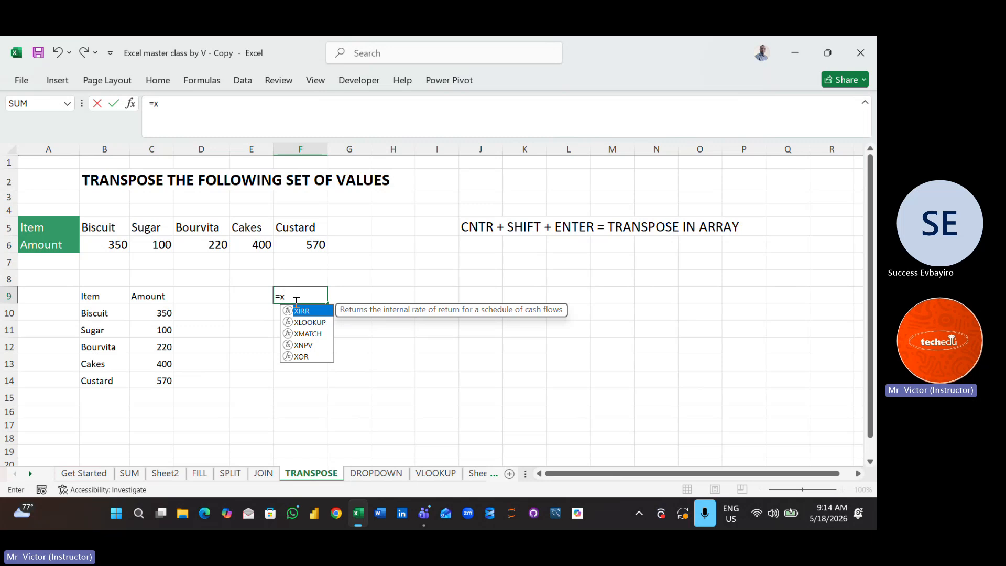
pyautogui.press('BackSpace')
pyautogui.press('BackSpace')
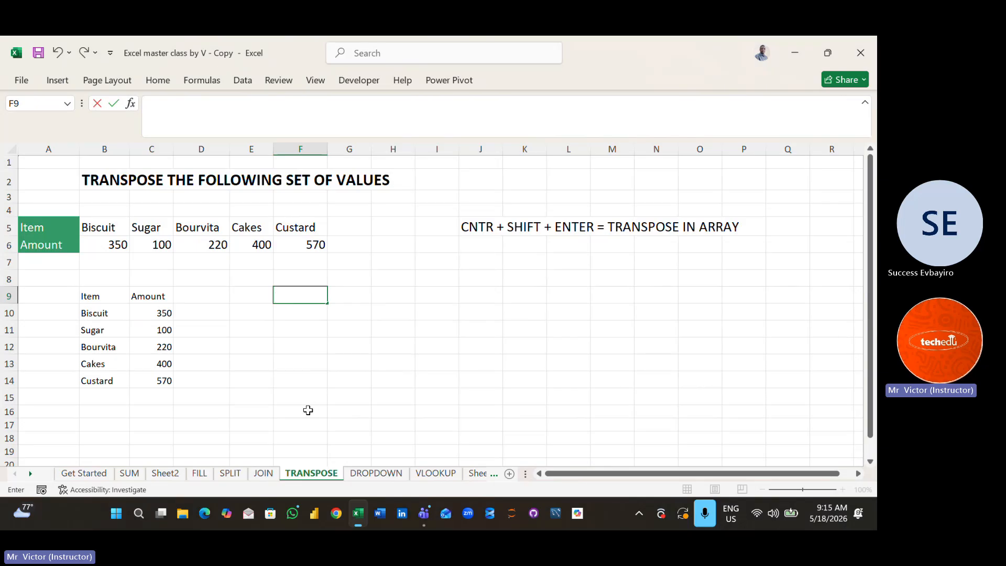
# - View the food and department drop-down exercise on the DROPDOWN sheet
pyautogui.click(368, 474)
pyautogui.click(196, 314)
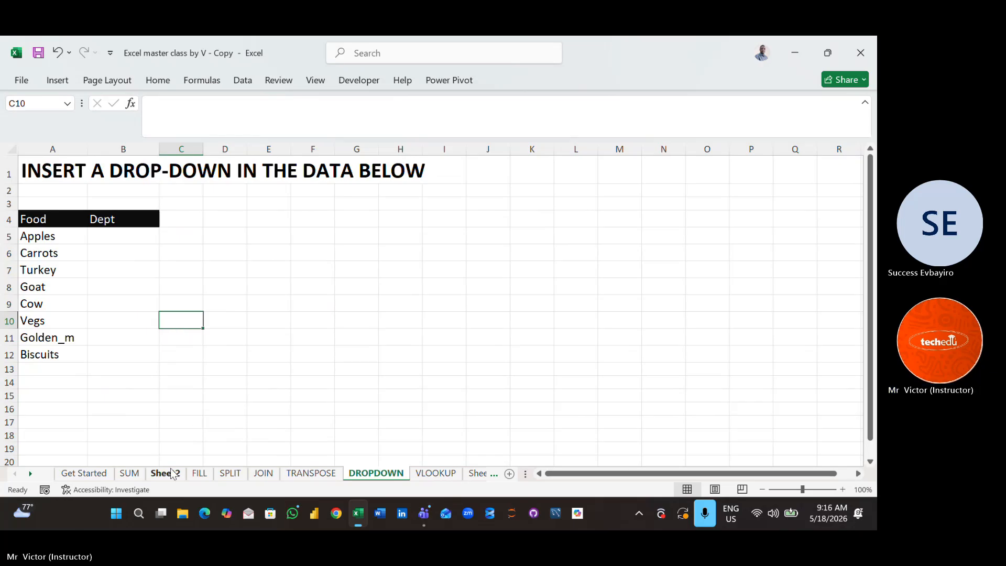
# - On the SUM sheet, total the fruit amounts in cell B14 with =SUM(B10:B13)
pyautogui.click(126, 475)
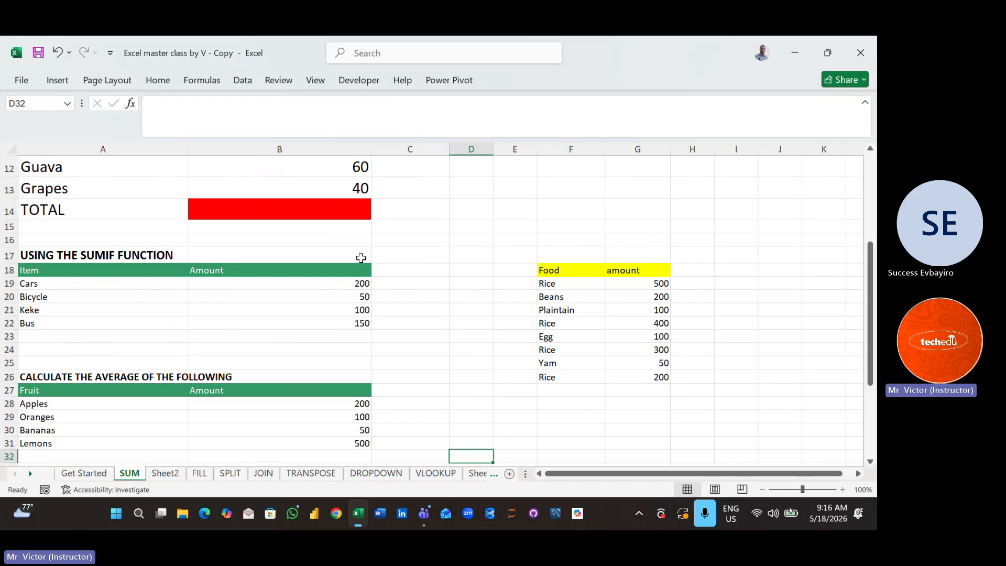
pyautogui.click(330, 211)
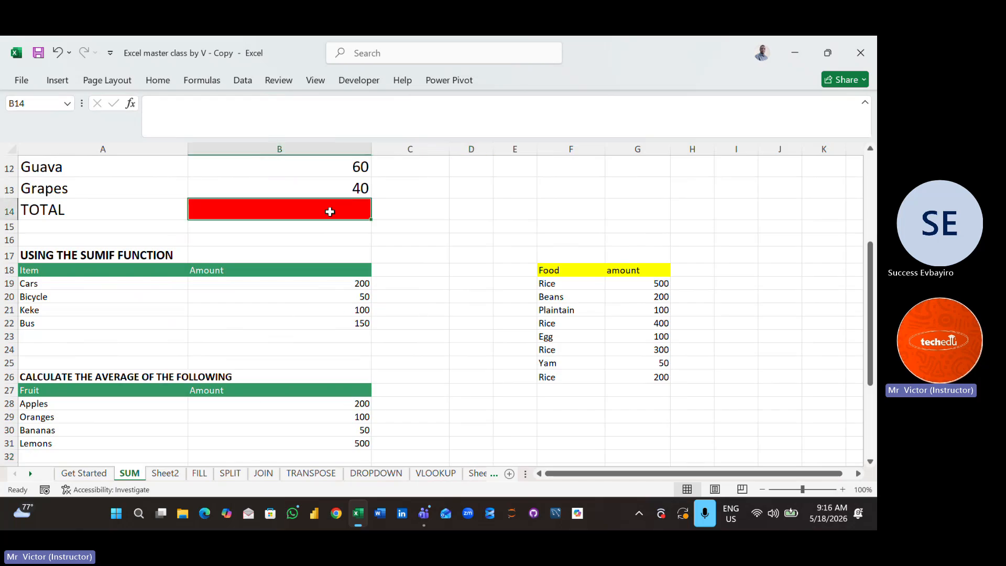
pyautogui.write('=sum')
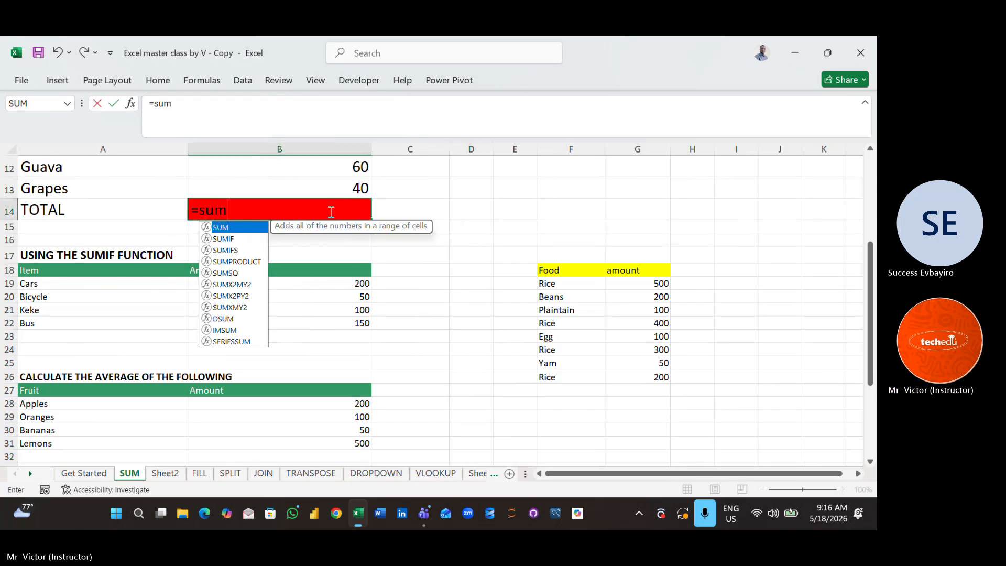
pyautogui.doubleClick(246, 229)
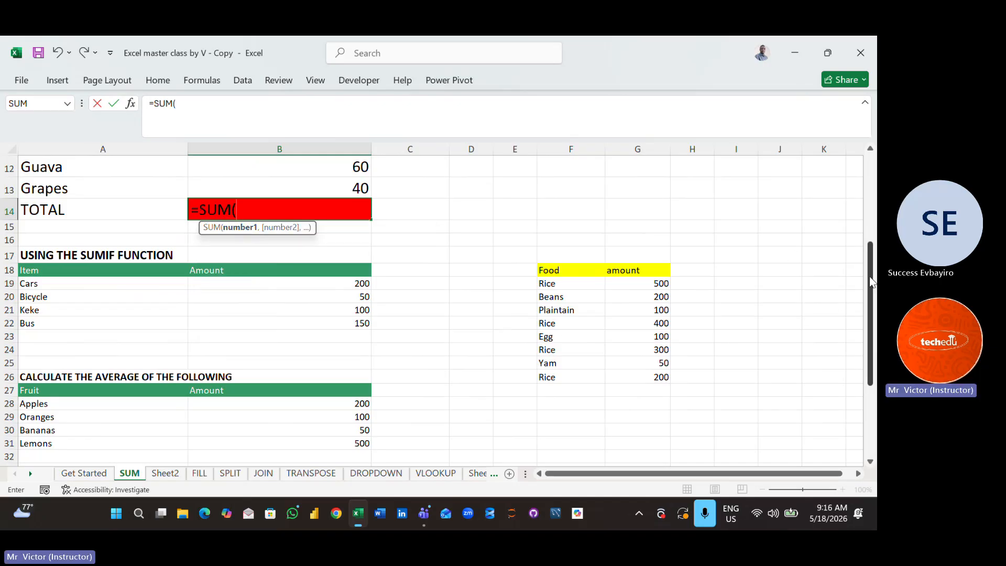
pyautogui.moveTo(871, 282); pyautogui.dragTo(871, 241)
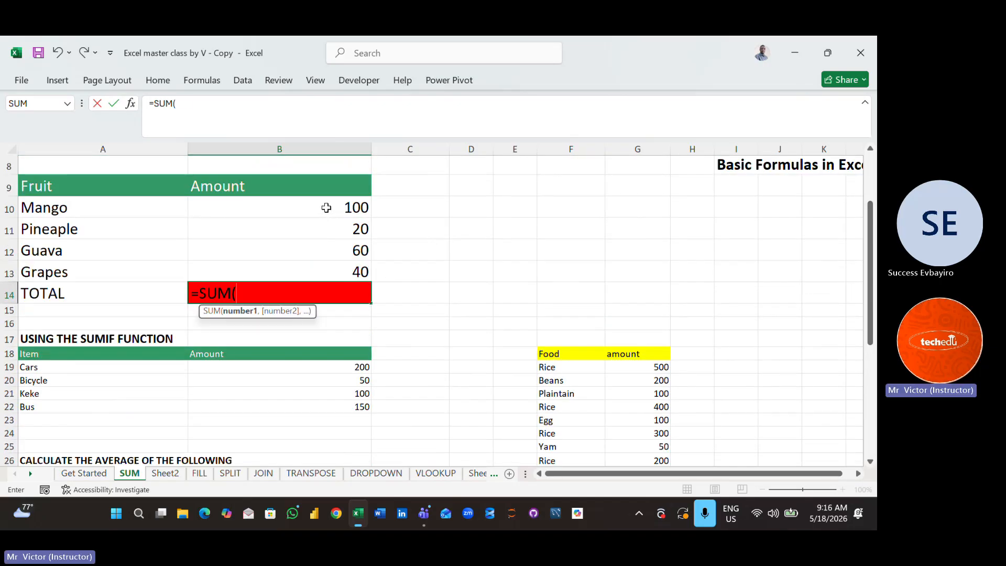
pyautogui.moveTo(327, 208); pyautogui.dragTo(341, 273)
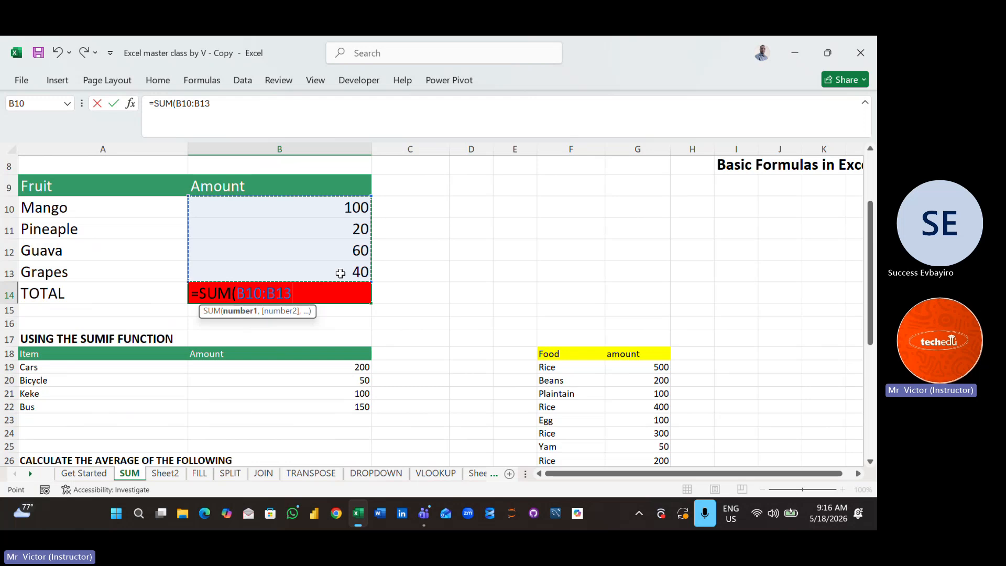
pyautogui.press('Return')
pyautogui.click(549, 336)
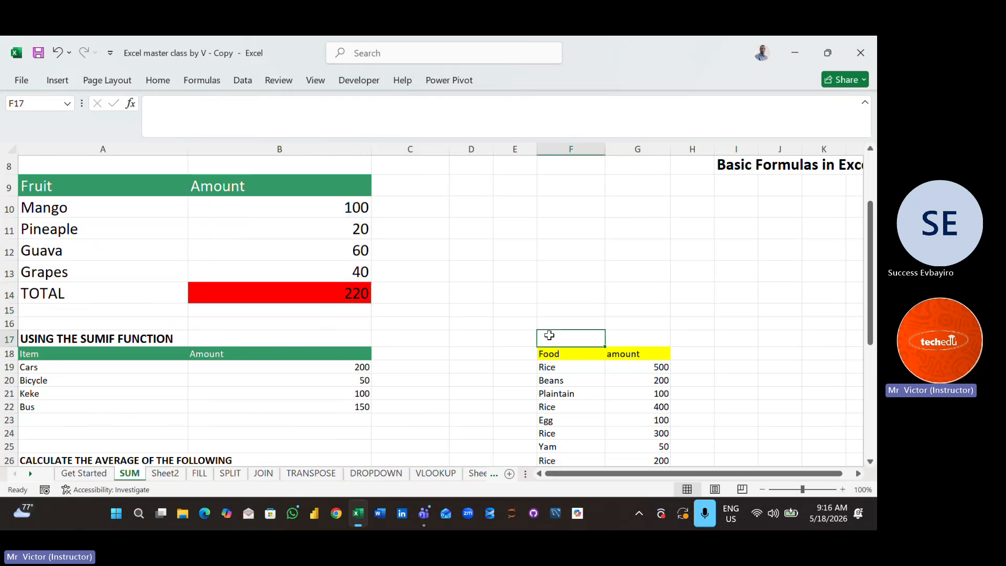
# - Clear the Mango amount in cell B10 to demonstrate how the SUM formula responds
pyautogui.click(343, 209)
pyautogui.press('BackSpace')
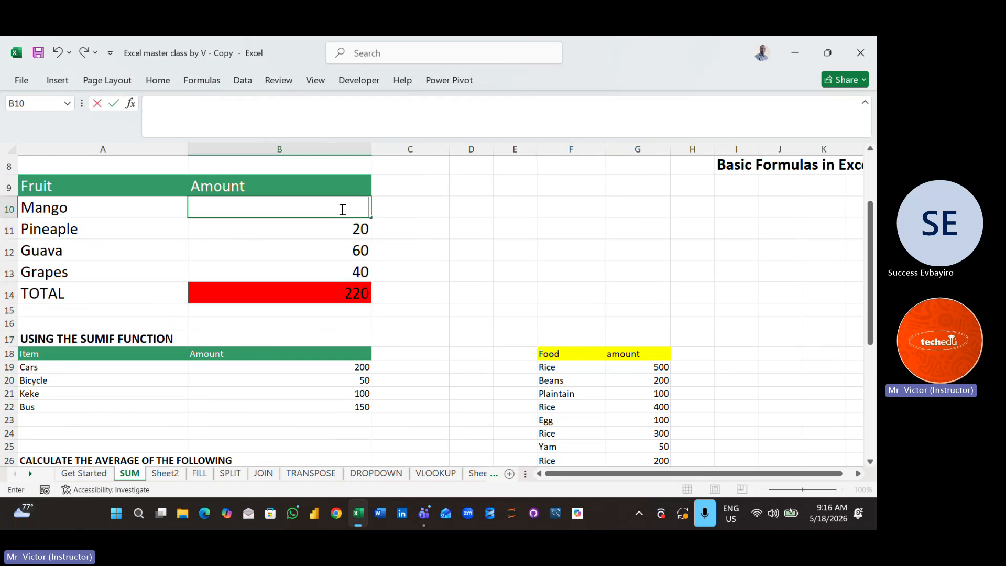
pyautogui.click(586, 292)
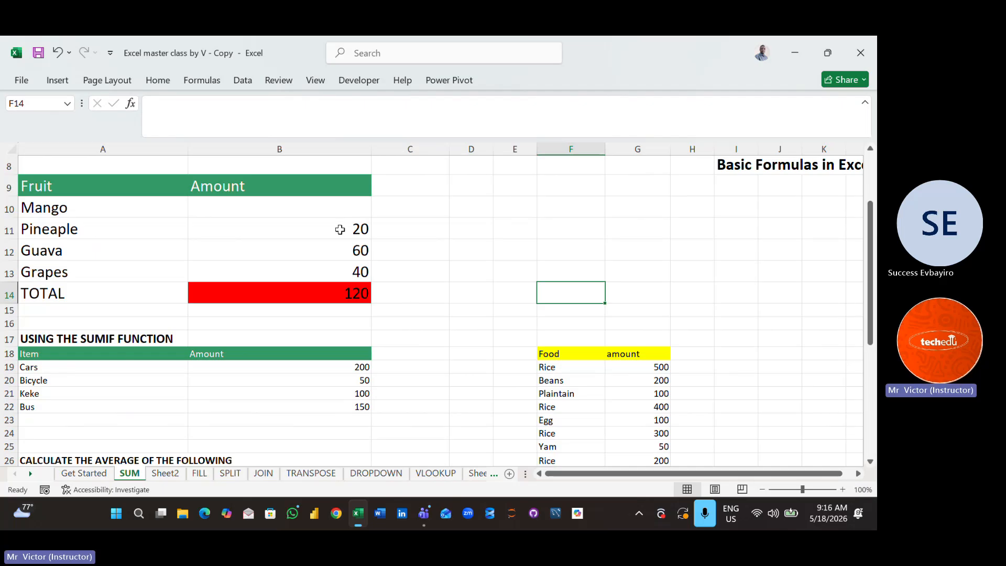
# - Clear the Pineaple, Guava and Grapes amounts in B11:B13, and undo that deletion
pyautogui.moveTo(340, 231); pyautogui.dragTo(359, 275)
pyautogui.press('Delete')
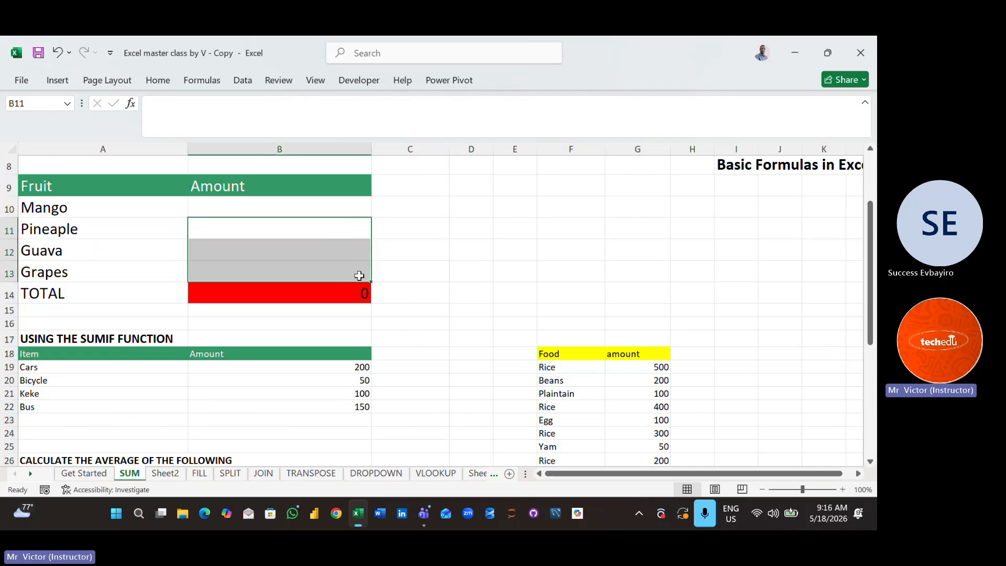
pyautogui.click(587, 313)
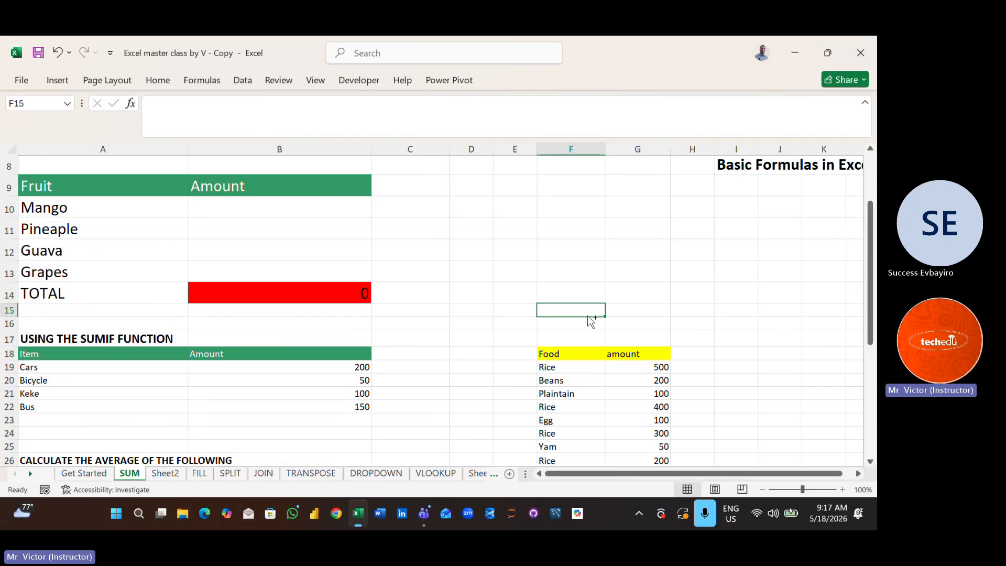
pyautogui.hotkey('ctrl', 'z')
pyautogui.click(493, 292)
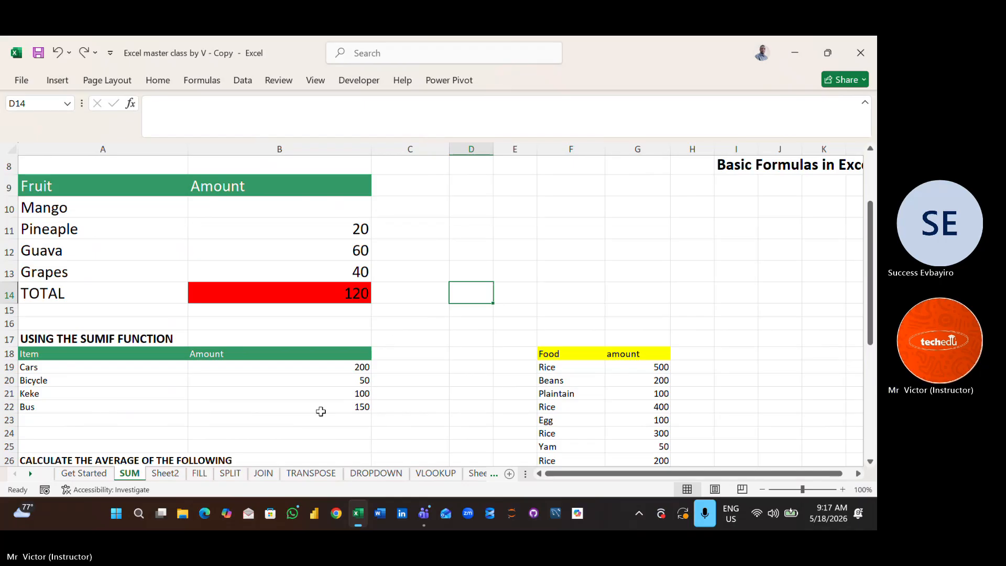
# - Return to the DROPDOWN sheet and widen column G to make room for a list of departments
pyautogui.click(308, 474)
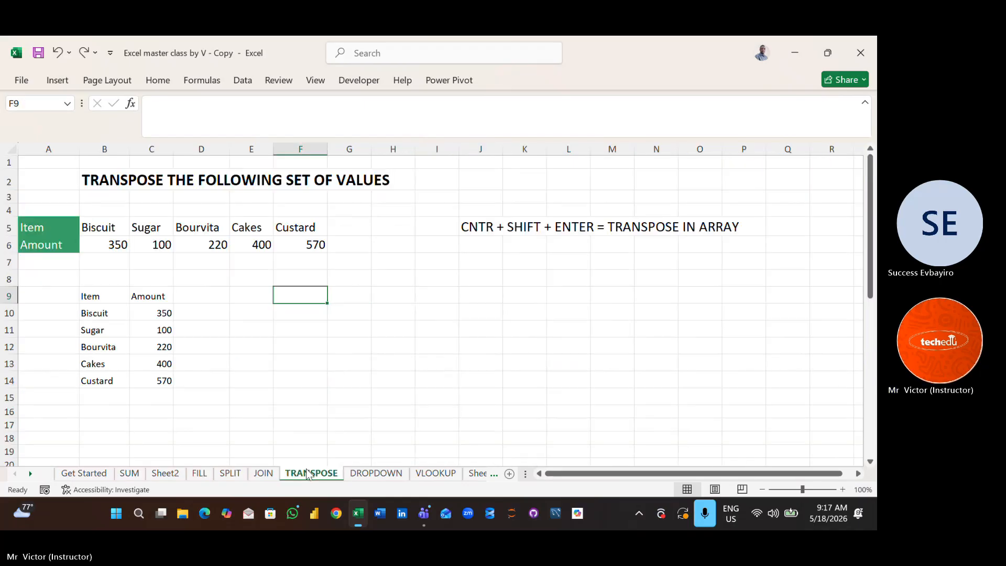
pyautogui.click(373, 475)
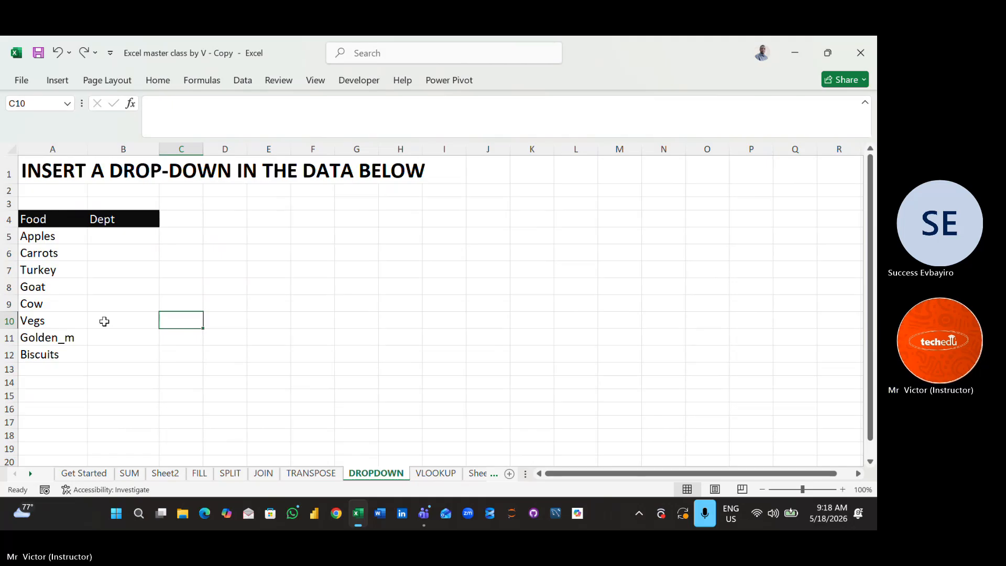
pyautogui.click(111, 235)
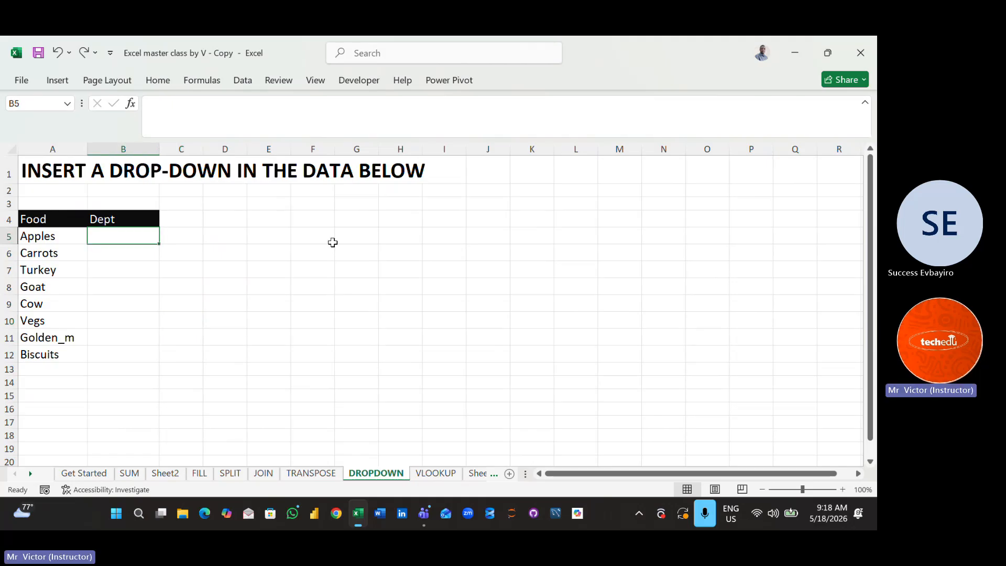
pyautogui.moveTo(380, 148); pyautogui.dragTo(435, 150)
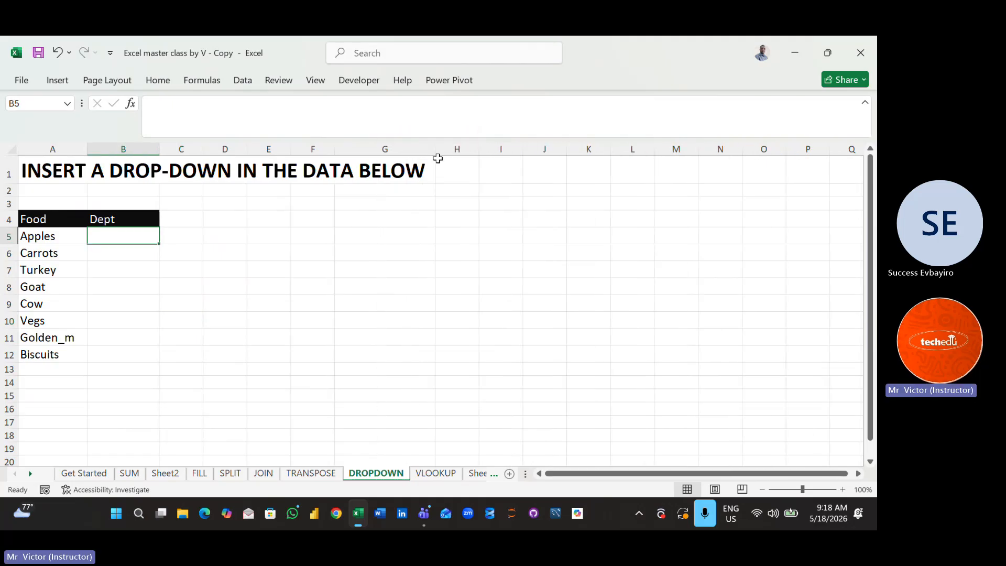
pyautogui.click(366, 229)
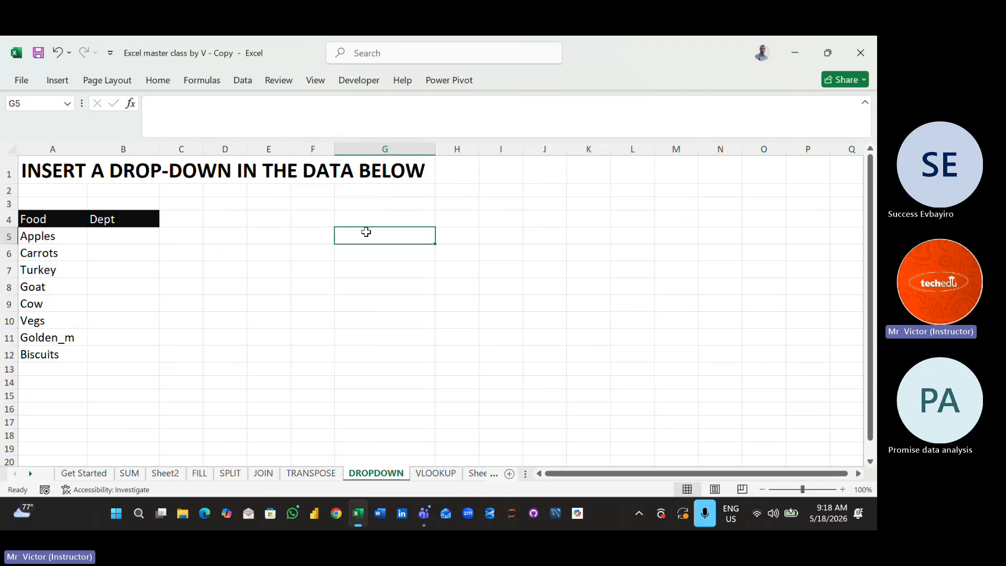
pyautogui.doubleClick(367, 233)
pyautogui.write('F')
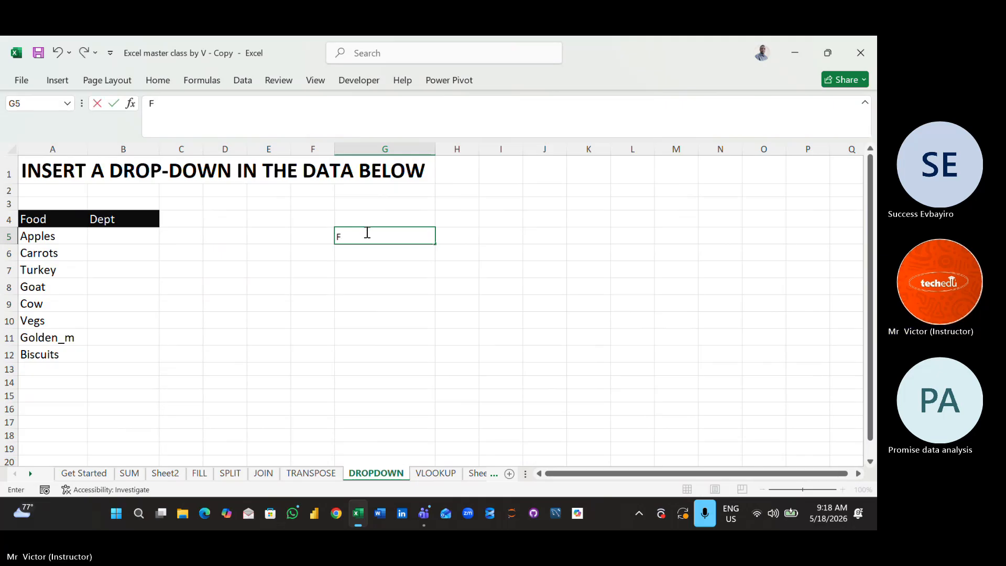
pyautogui.write('ruit')
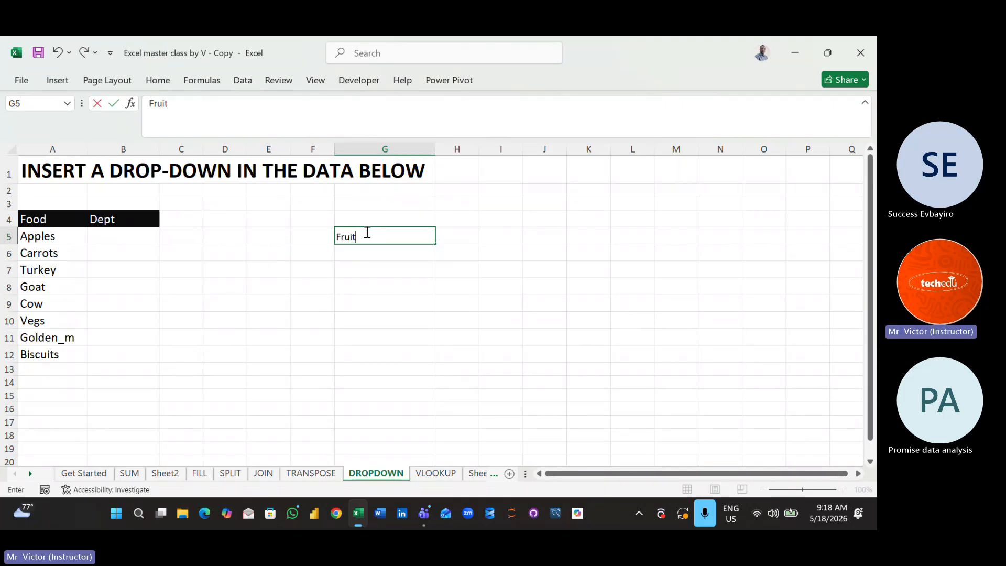
pyautogui.press('BackSpace')
pyautogui.press('BackSpace')
pyautogui.press('BackSpace')
pyautogui.press('BackSpace')
pyautogui.press('BackSpace')
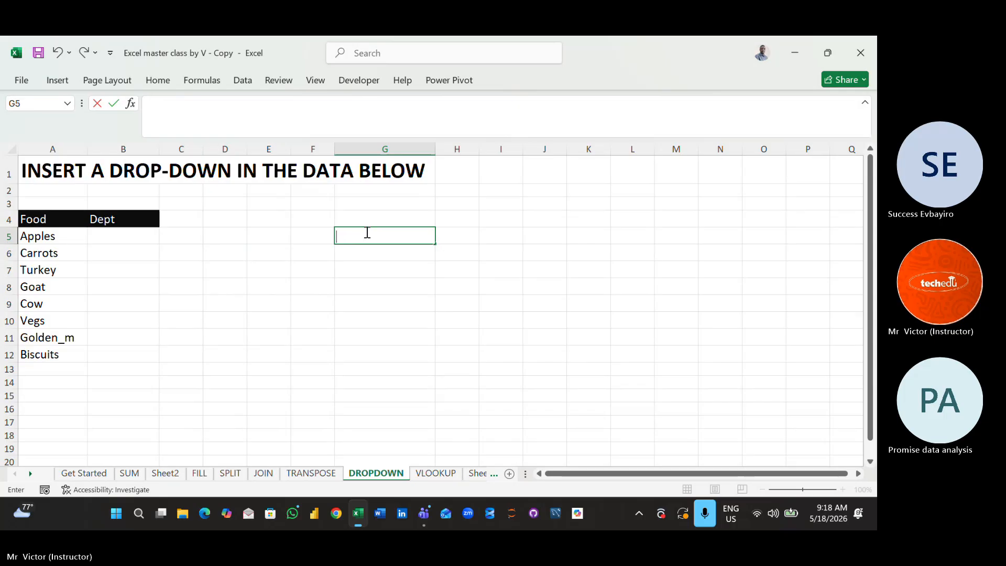
pyautogui.click(418, 301)
# - Enlarge the font size of the empty cells G5:G11
pyautogui.moveTo(382, 231); pyautogui.dragTo(391, 344)
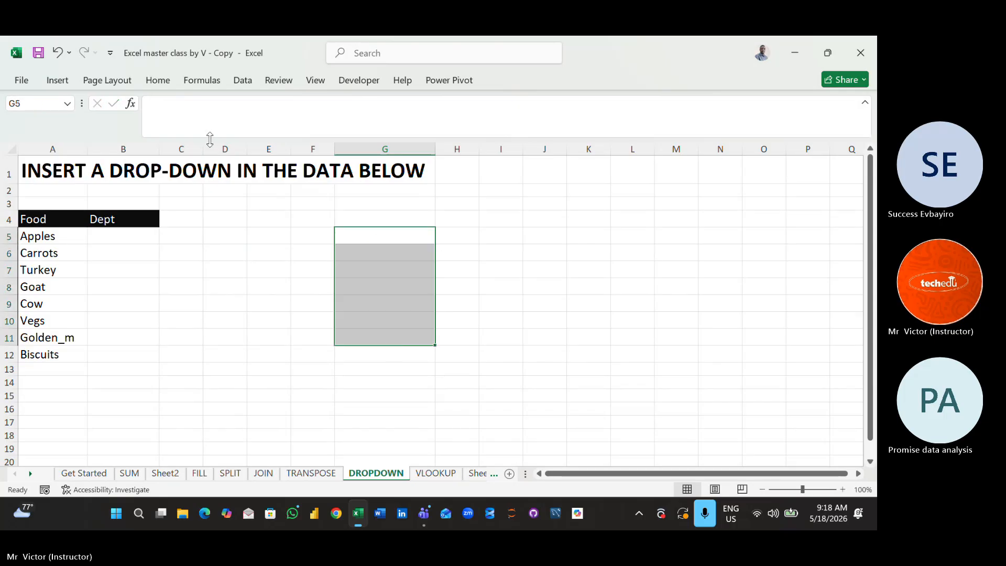
pyautogui.click(158, 81)
pyautogui.click(206, 108)
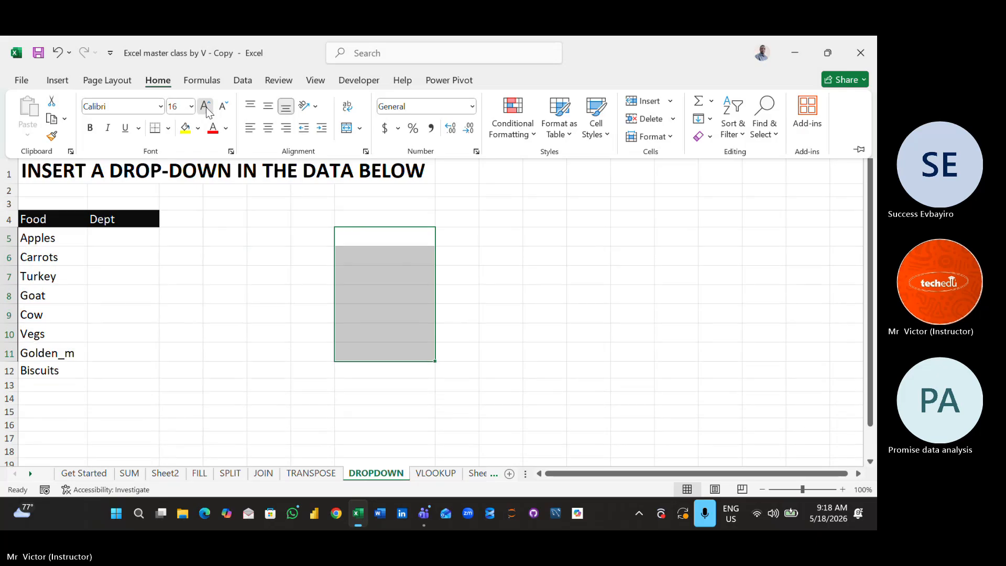
pyautogui.click(207, 108)
pyautogui.click(207, 108)
pyautogui.click(206, 108)
pyautogui.click(499, 297)
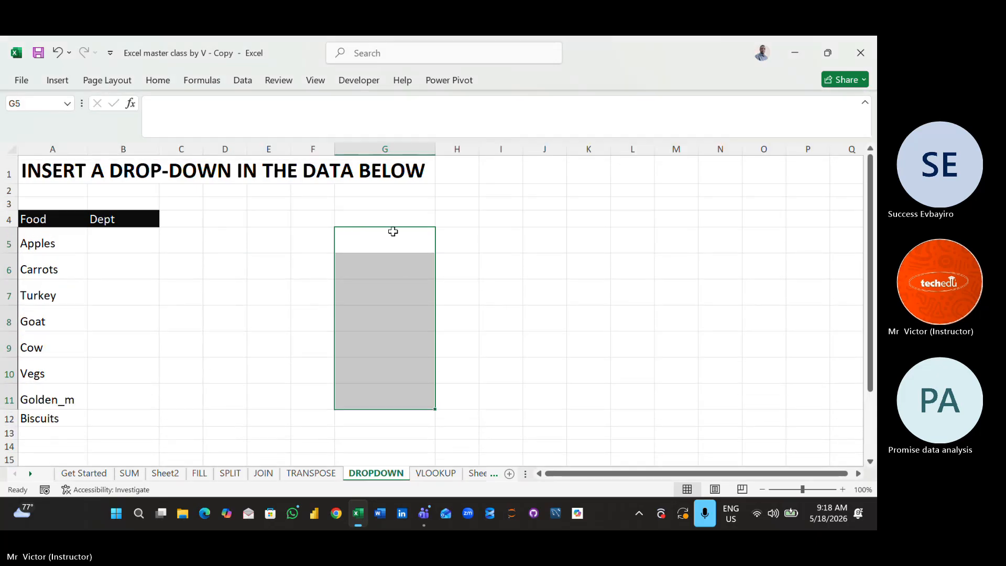
# - Start the department list in column G with Fruits in G5 and Vegs in G6
pyautogui.click(377, 238)
pyautogui.write('F')
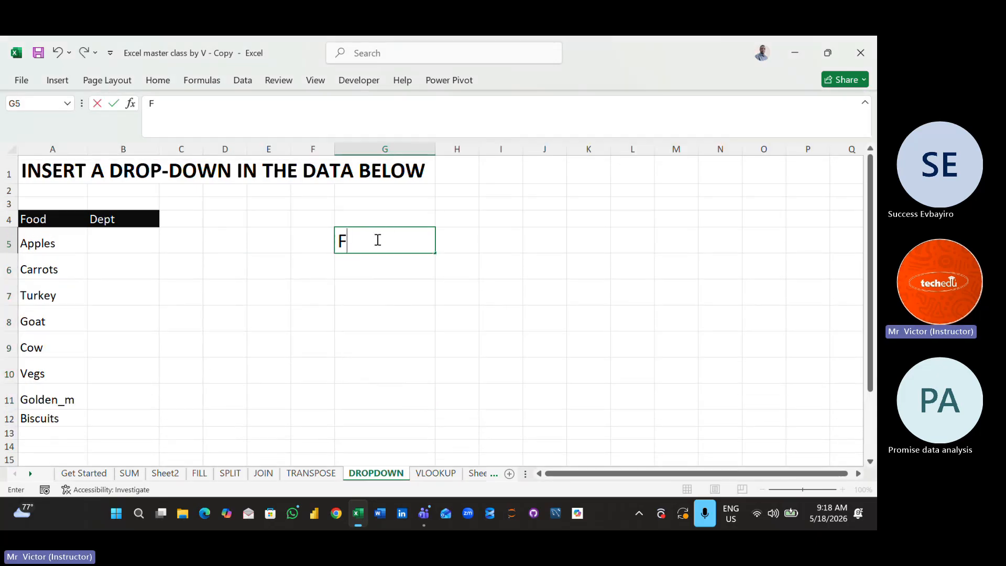
pyautogui.write('ruits')
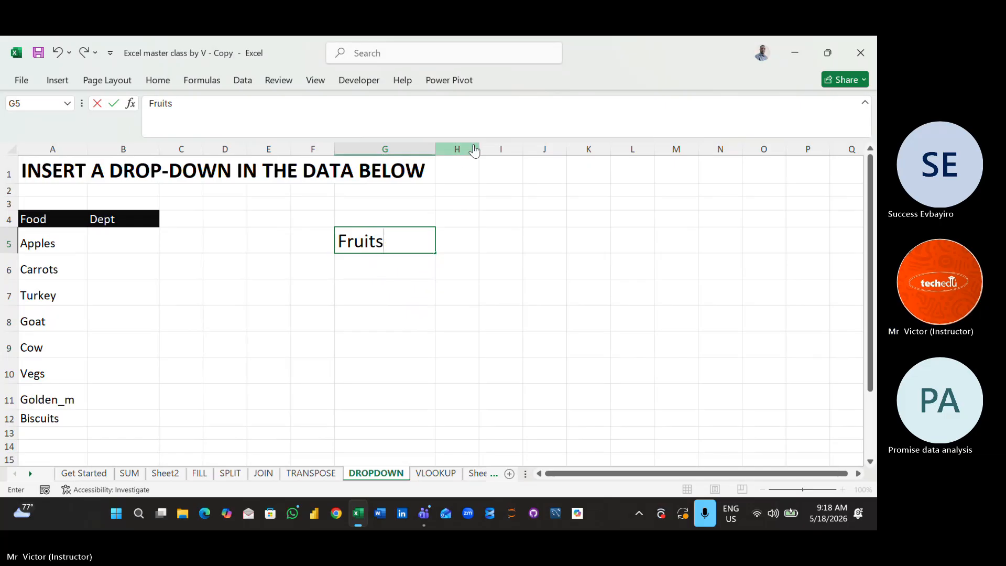
pyautogui.click(383, 269)
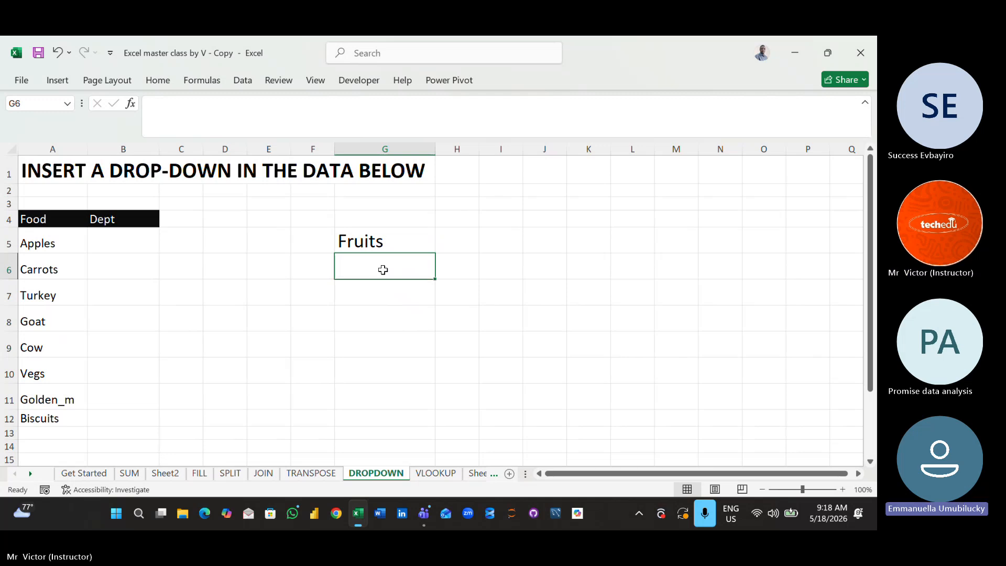
pyautogui.write('Veg')
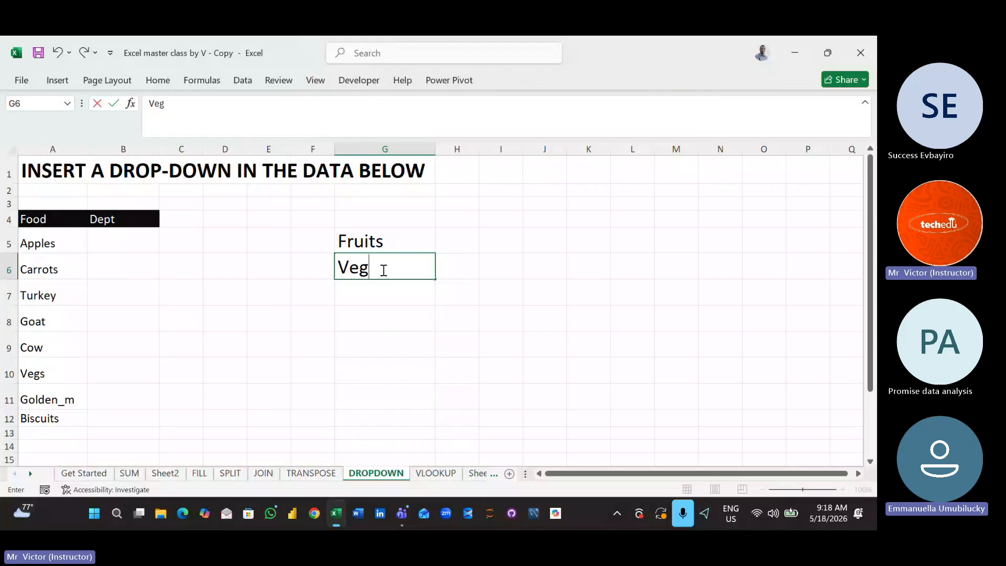
pyautogui.write('s')
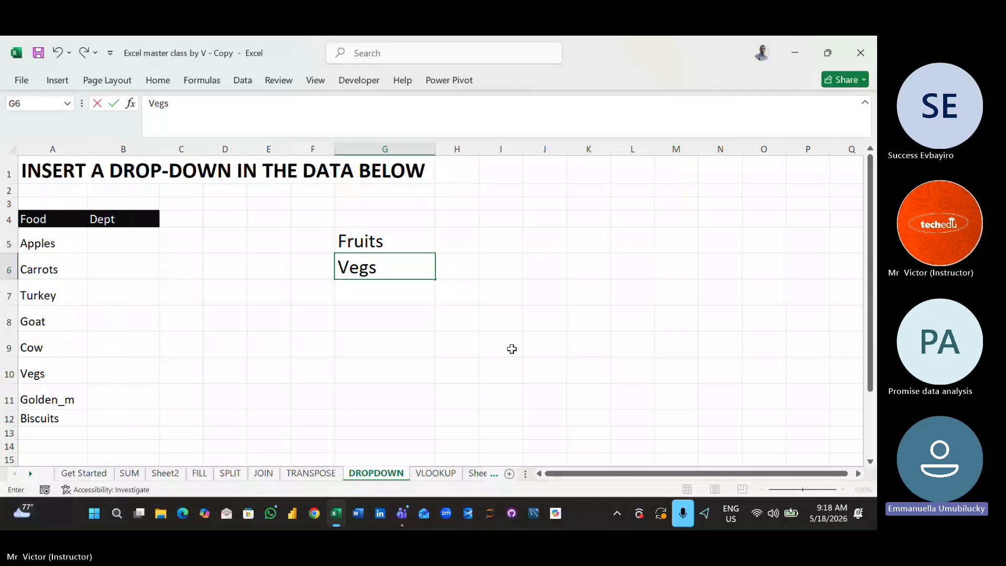
pyautogui.press('Return')
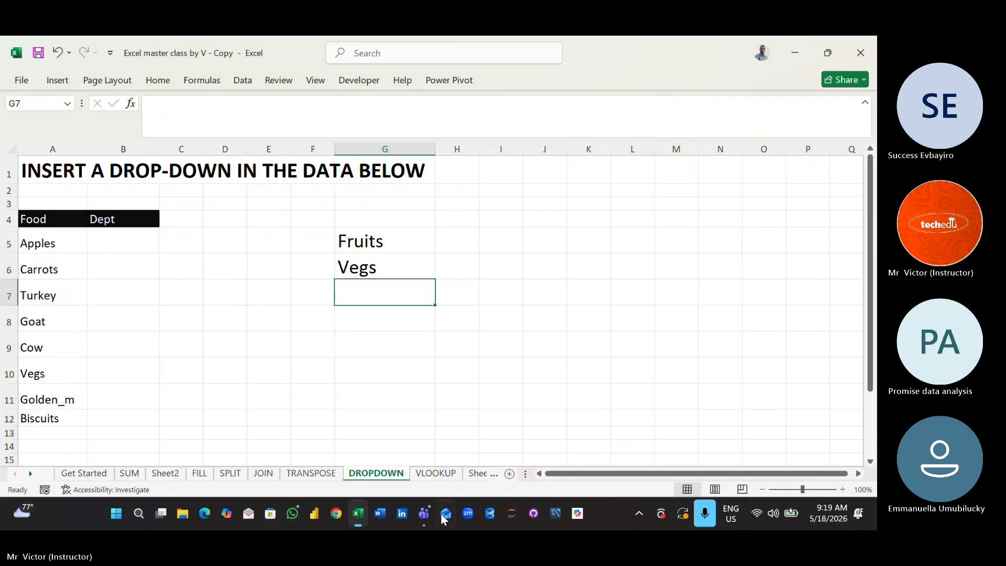
# - Switch to the Microsoft Teams meeting window to check the participants, and return to the Excel workbook
pyautogui.moveTo(428, 518)
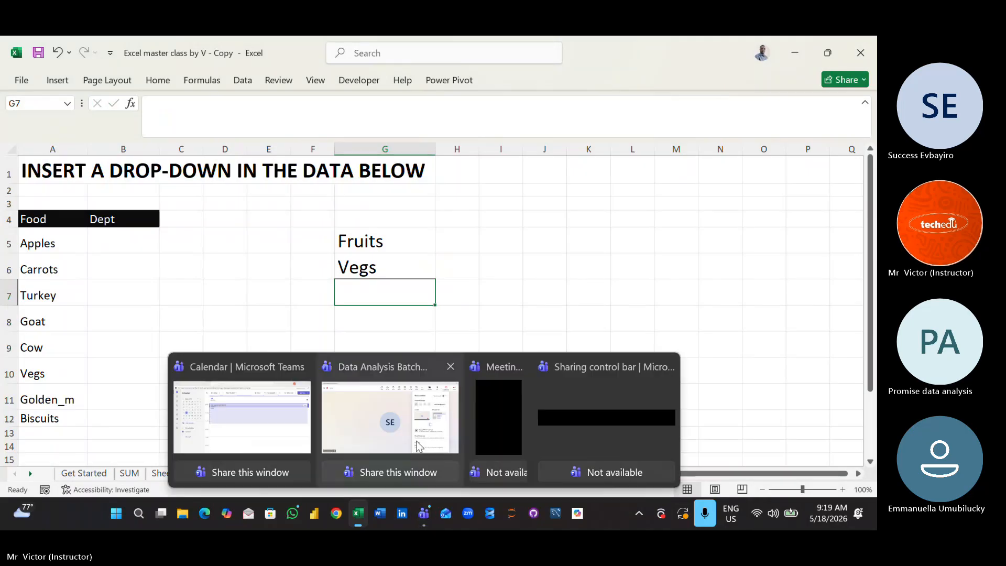
pyautogui.click(419, 446)
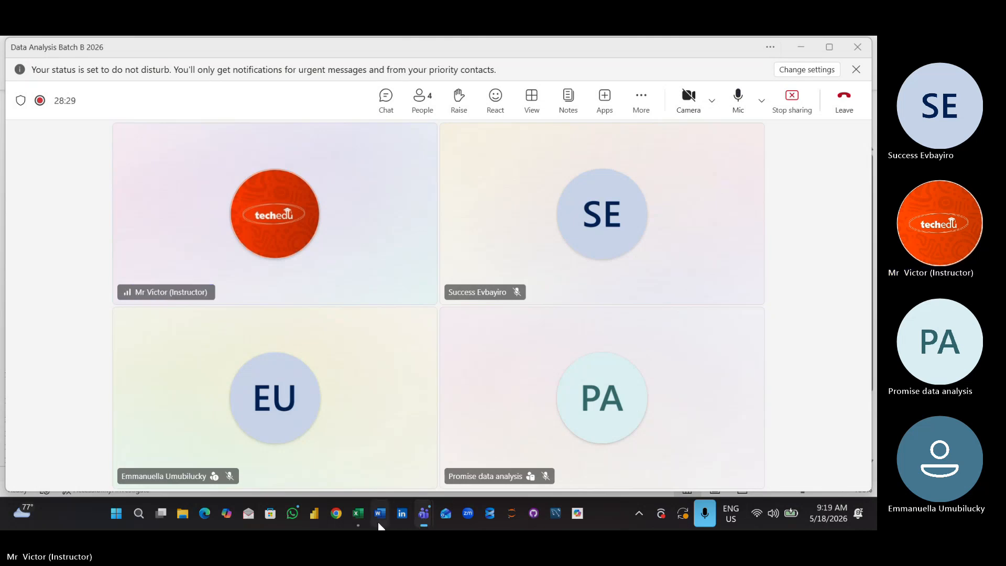
pyautogui.moveTo(358, 513)
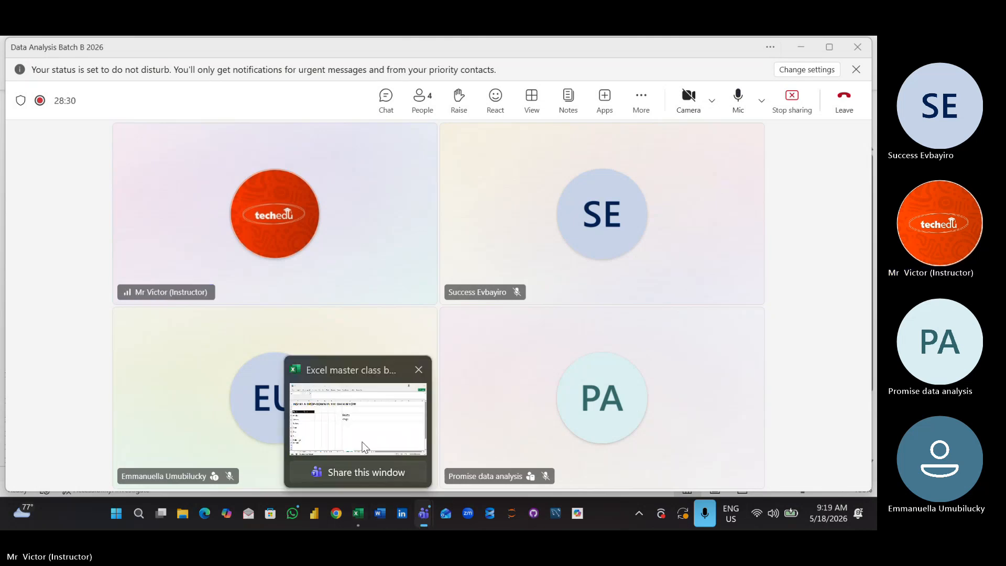
pyautogui.click(365, 447)
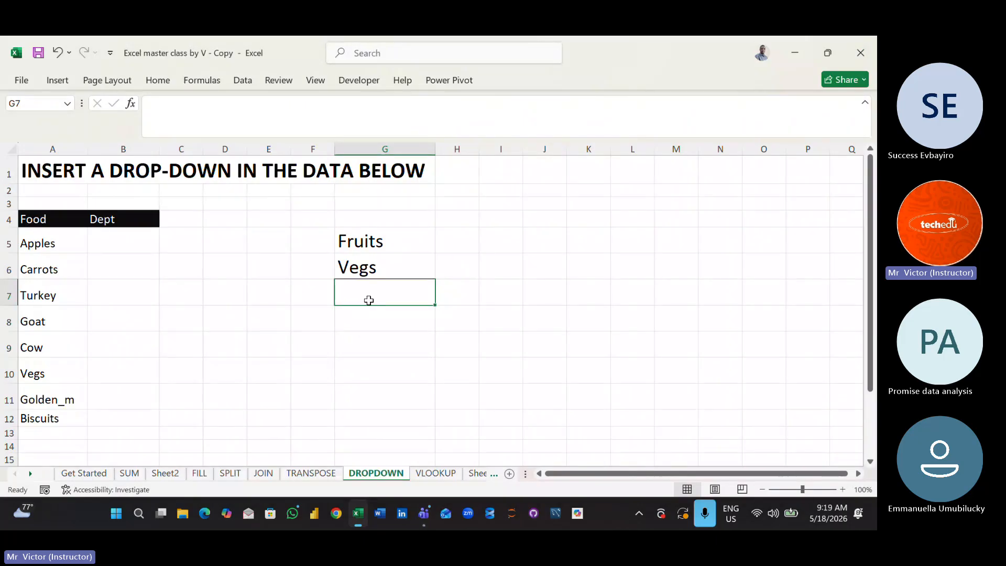
# - Add Protein to the department list in cell G7
pyautogui.write('Pr')
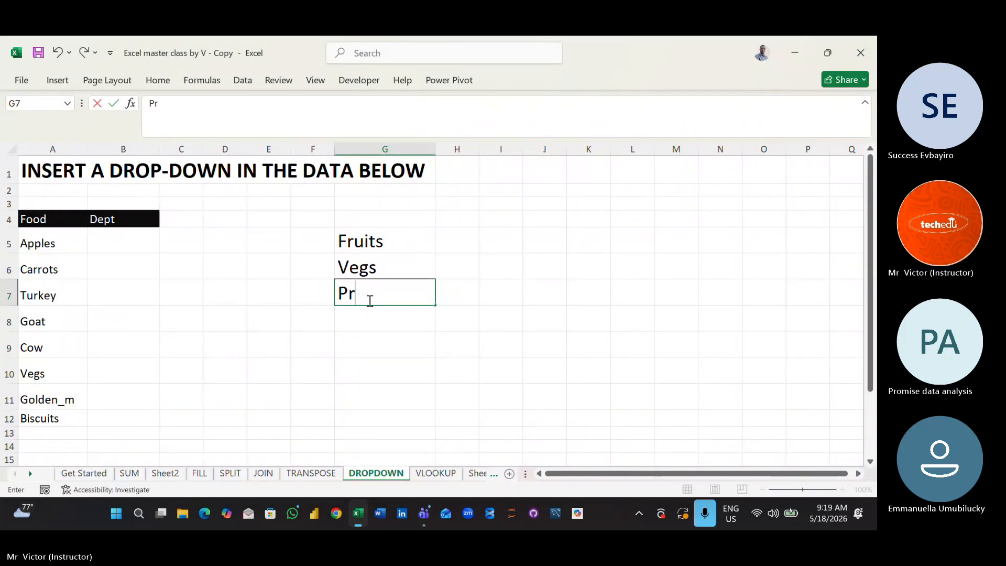
pyautogui.write('otein')
pyautogui.press('Return')
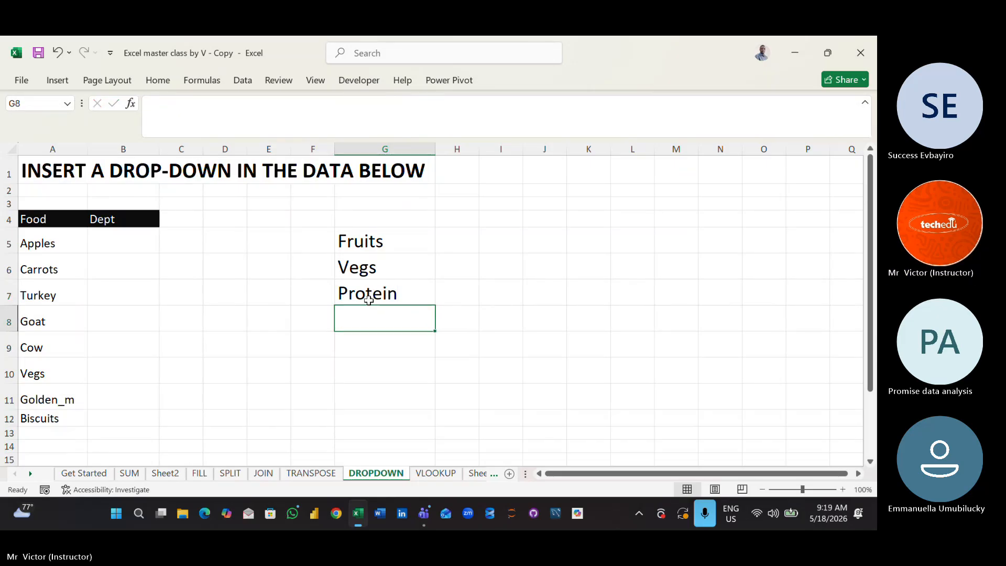
# - Add Cereal to the department list in cell G8
pyautogui.write('Cereal')
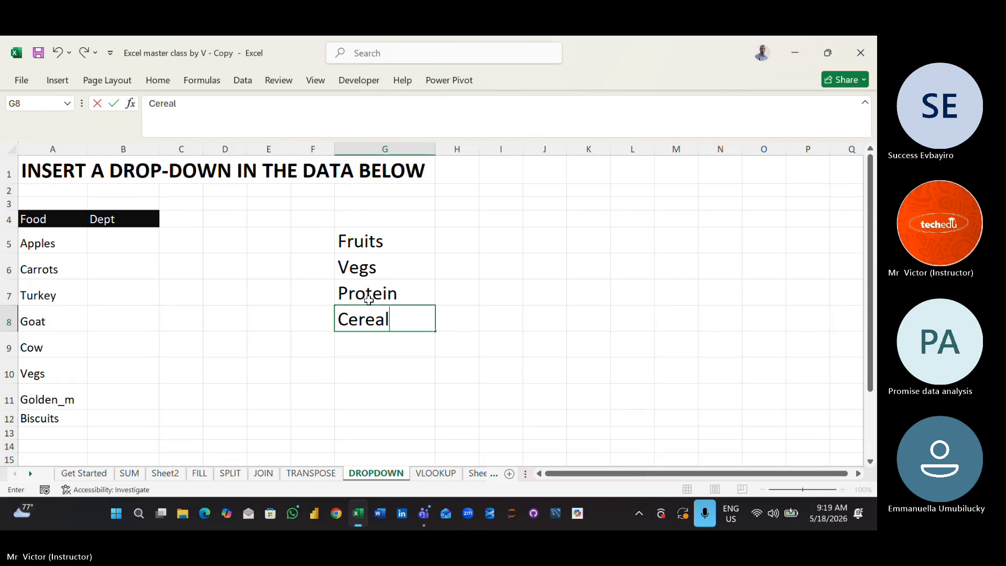
pyautogui.press('Return')
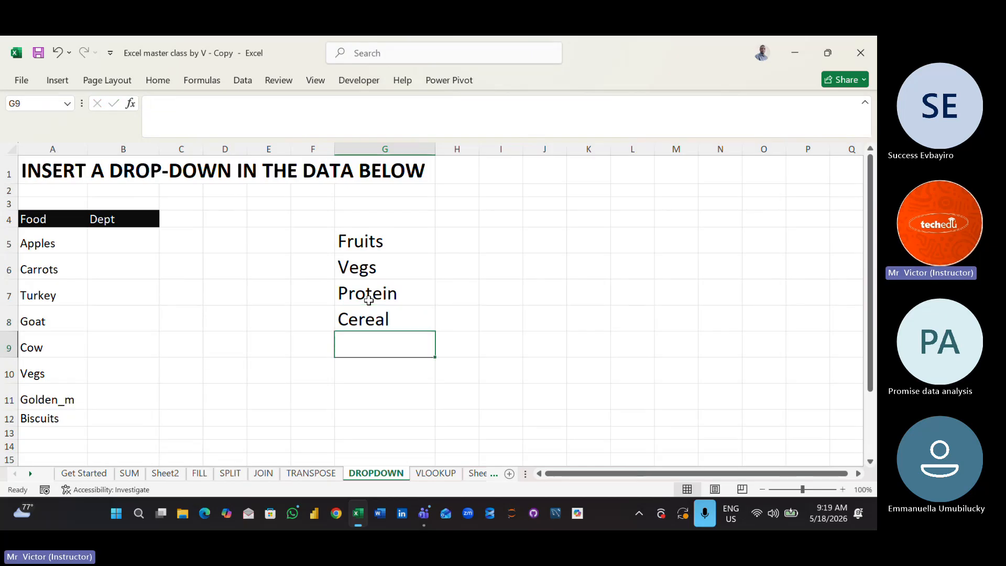
pyautogui.click(368, 300)
pyautogui.write('na')
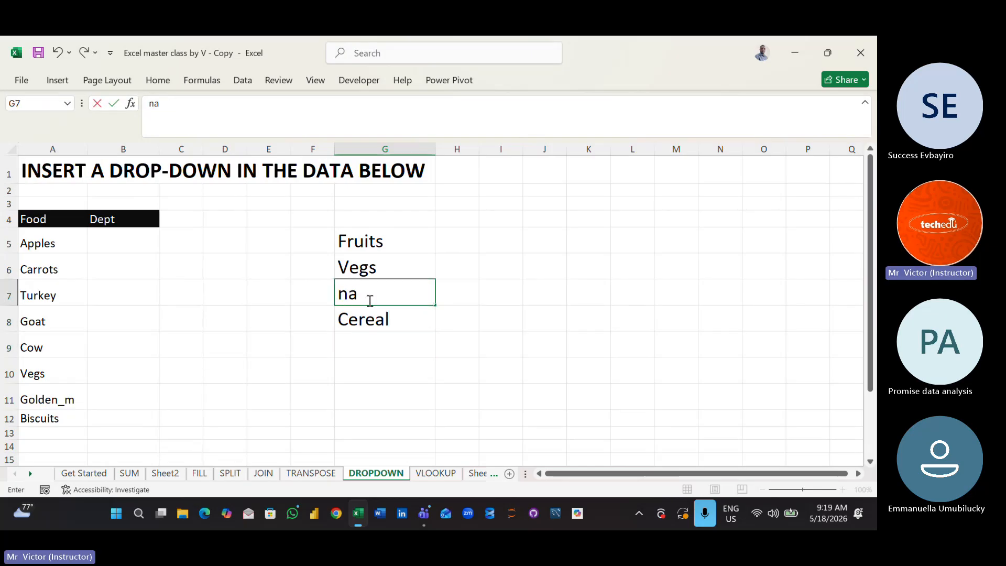
pyautogui.press('BackSpace')
pyautogui.press('BackSpace')
pyautogui.write('Protei')
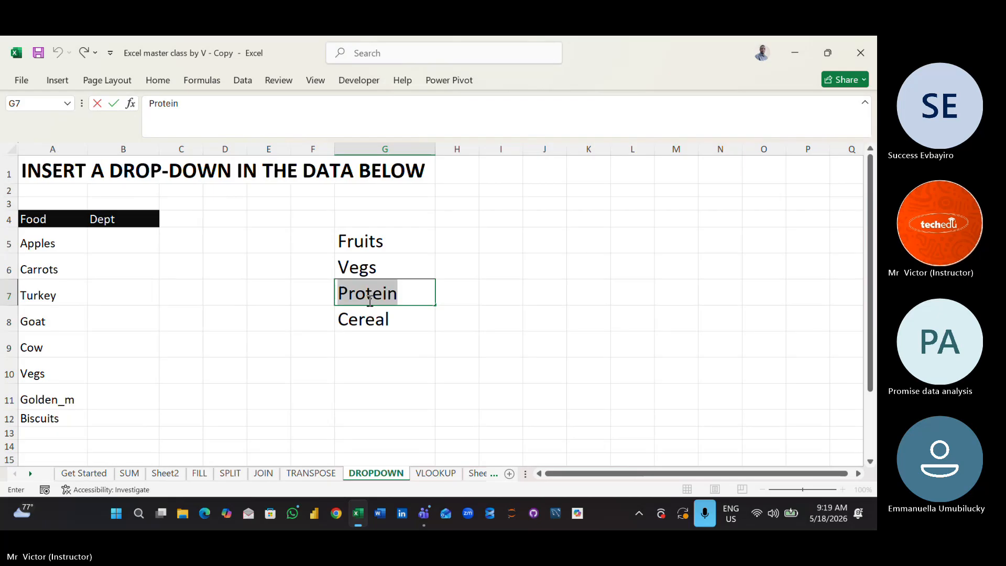
# - Complete the department list with Snacks in cell G9
pyautogui.click(374, 344)
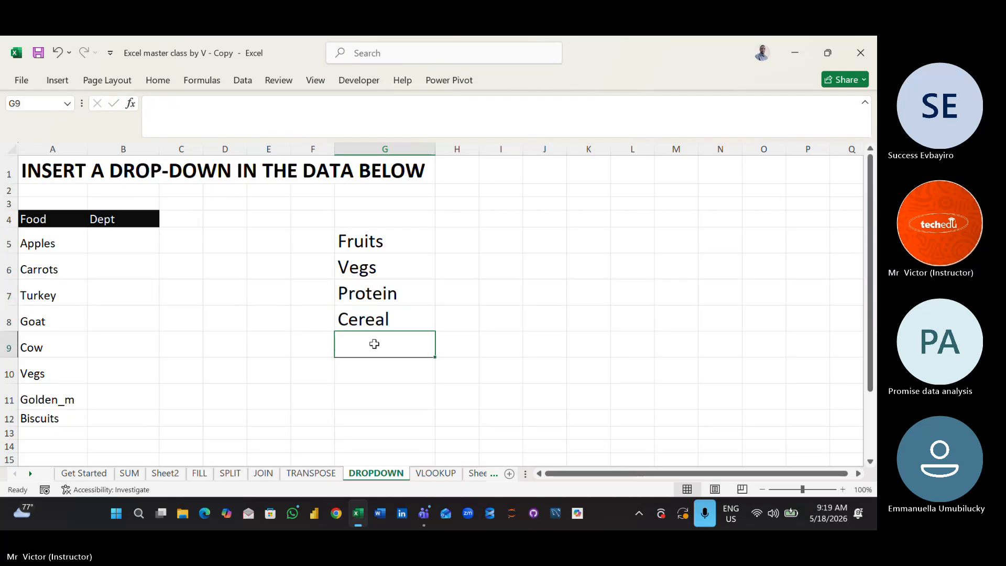
pyautogui.write('Snack')
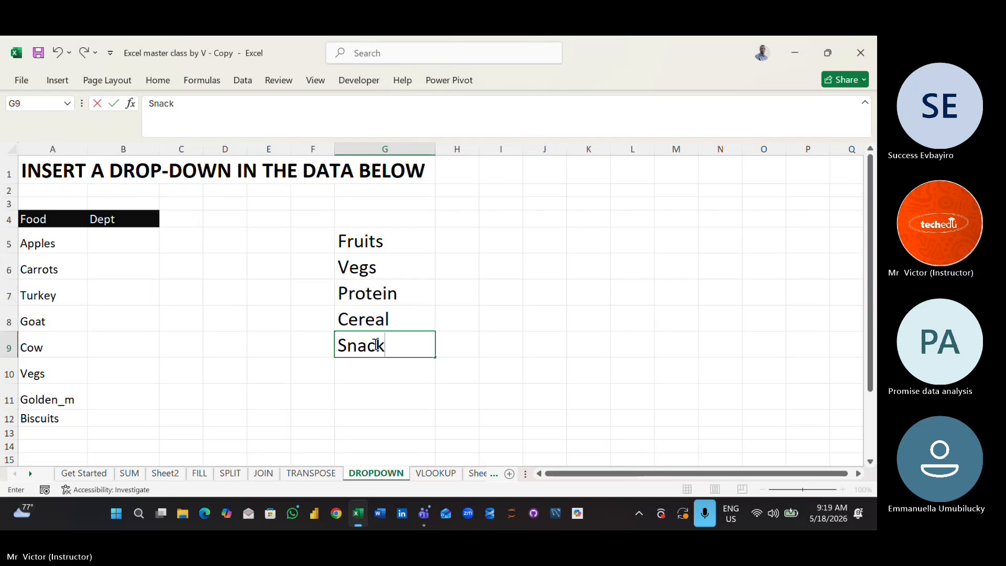
pyautogui.write('s')
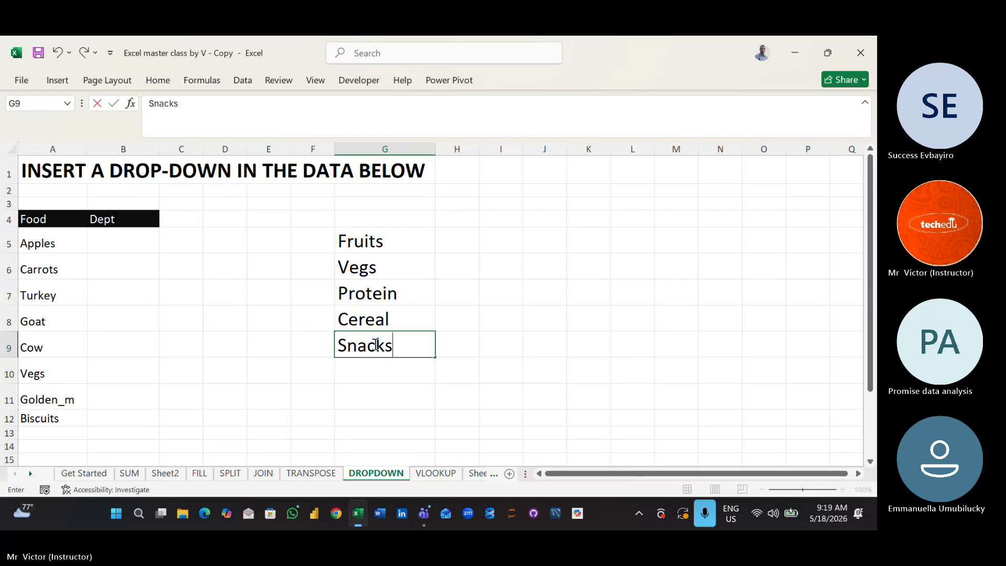
pyautogui.click(564, 360)
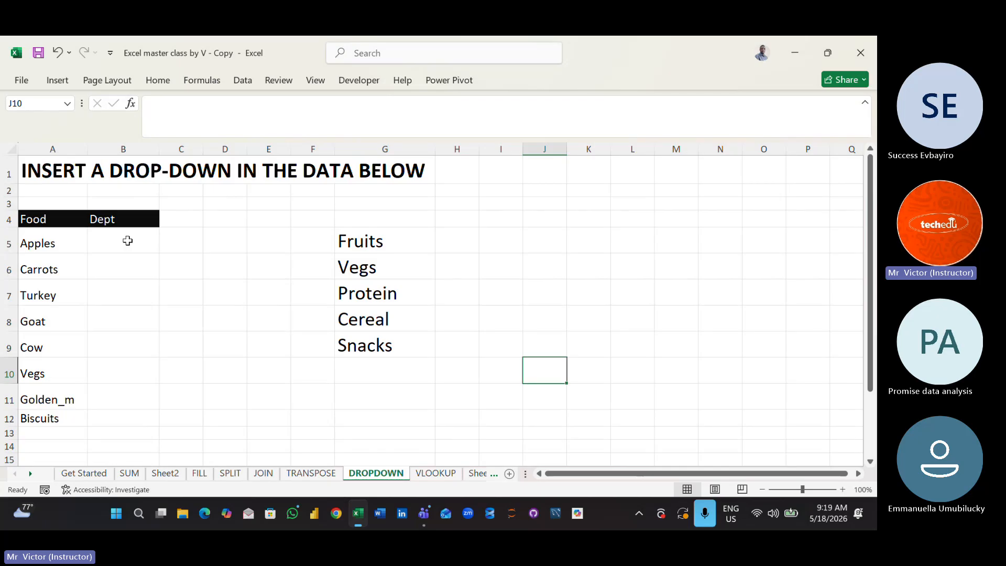
pyautogui.moveTo(128, 241); pyautogui.dragTo(131, 411)
pyautogui.click(232, 327)
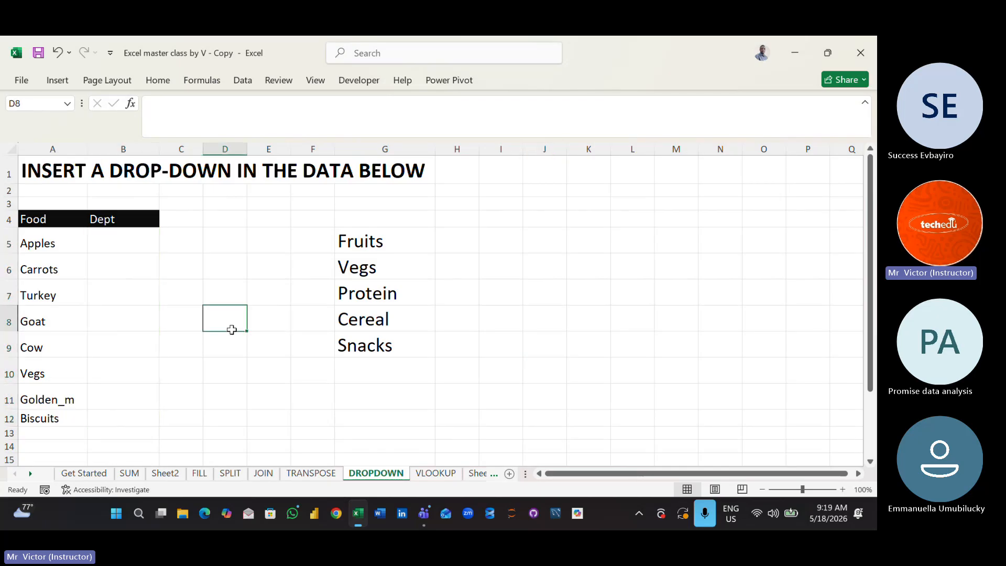
# - Start a Data Validation rule for cell B5 that allows a List, keeping the department list in column G uncovered
pyautogui.click(115, 245)
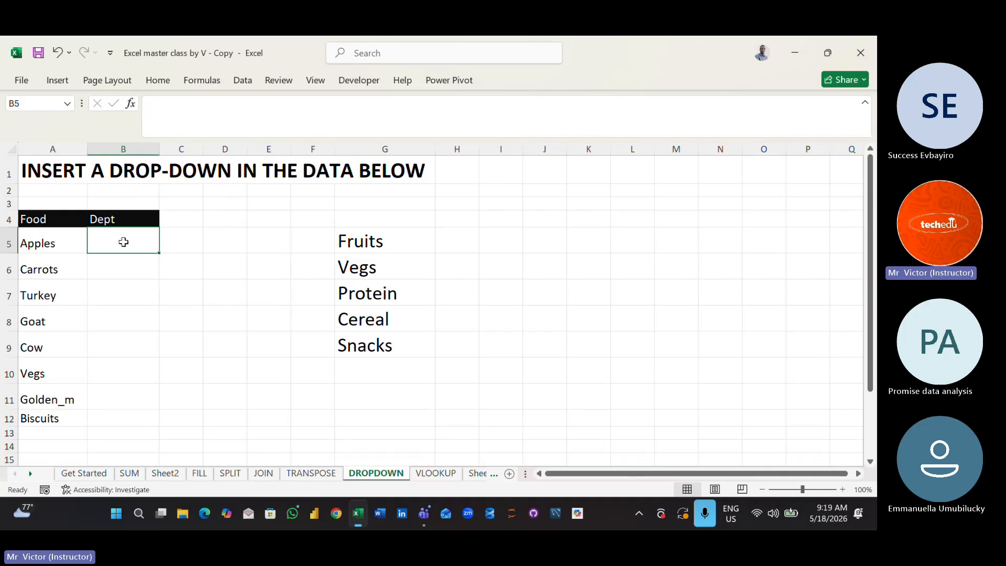
pyautogui.click(250, 76)
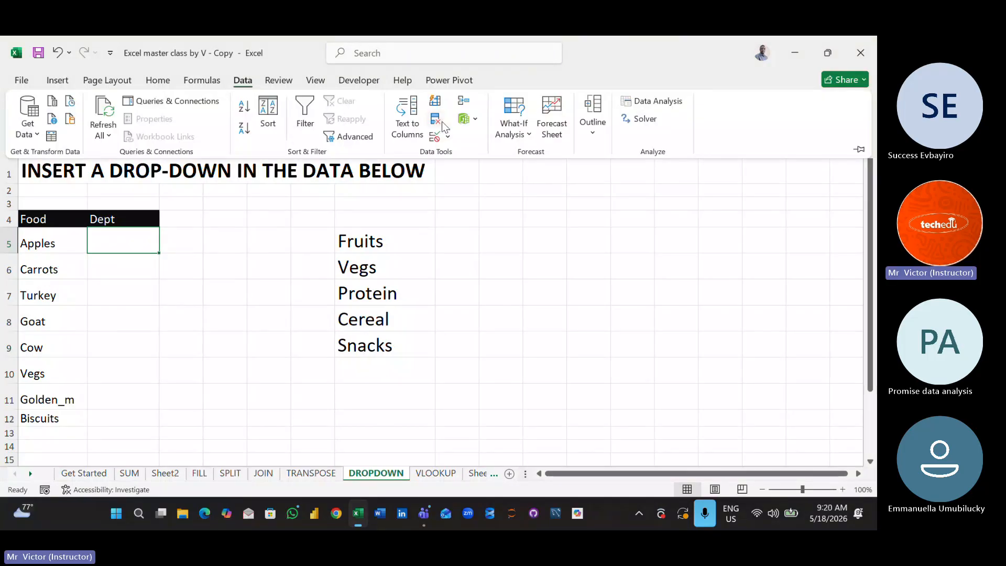
pyautogui.click(448, 138)
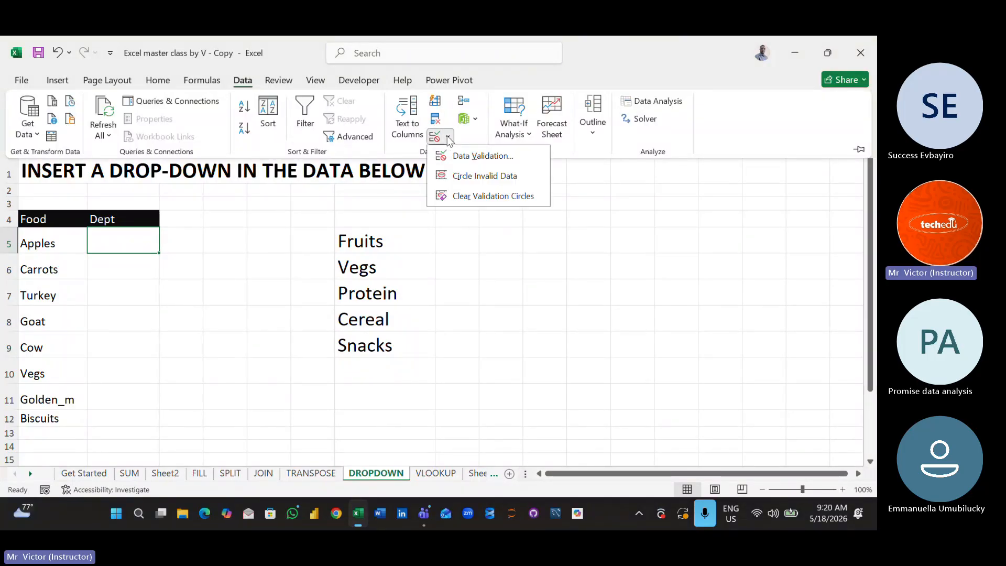
pyautogui.click(475, 156)
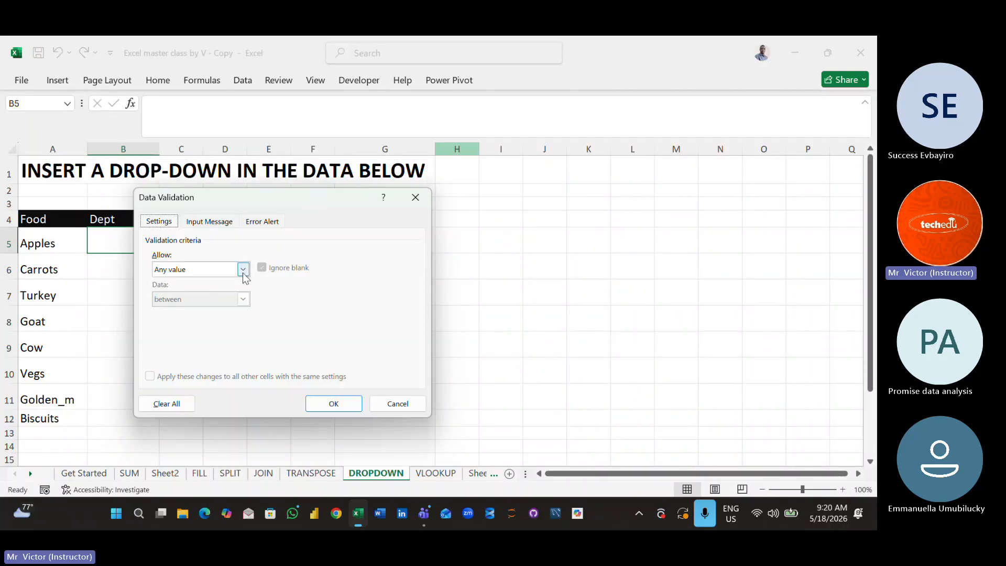
pyautogui.click(243, 270)
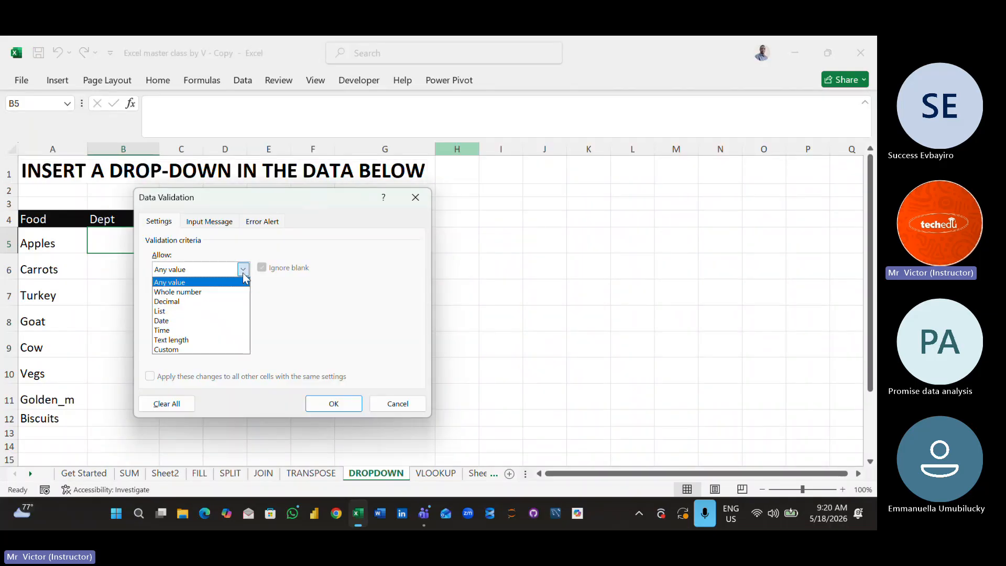
pyautogui.click(182, 311)
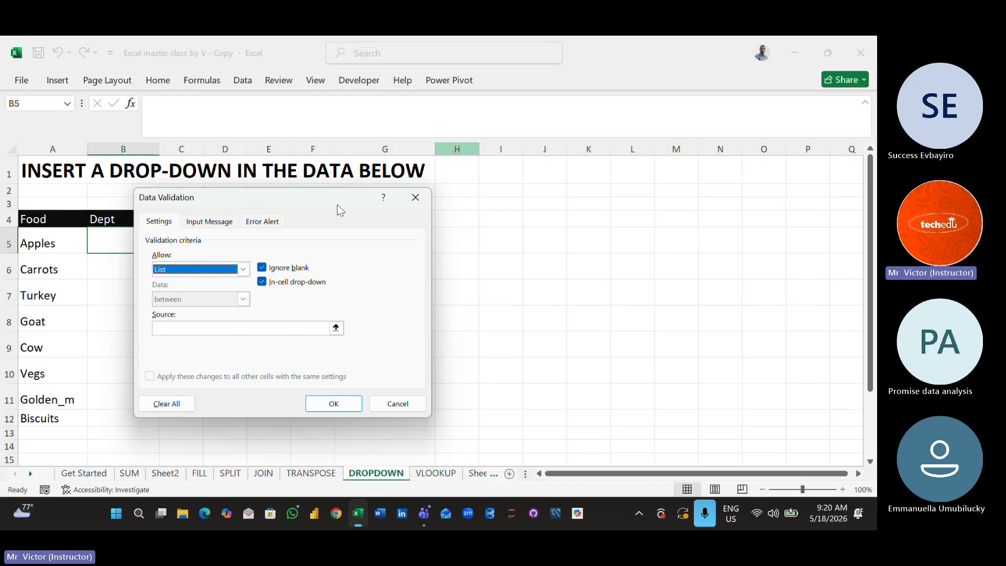
pyautogui.moveTo(340, 210); pyautogui.dragTo(736, 165)
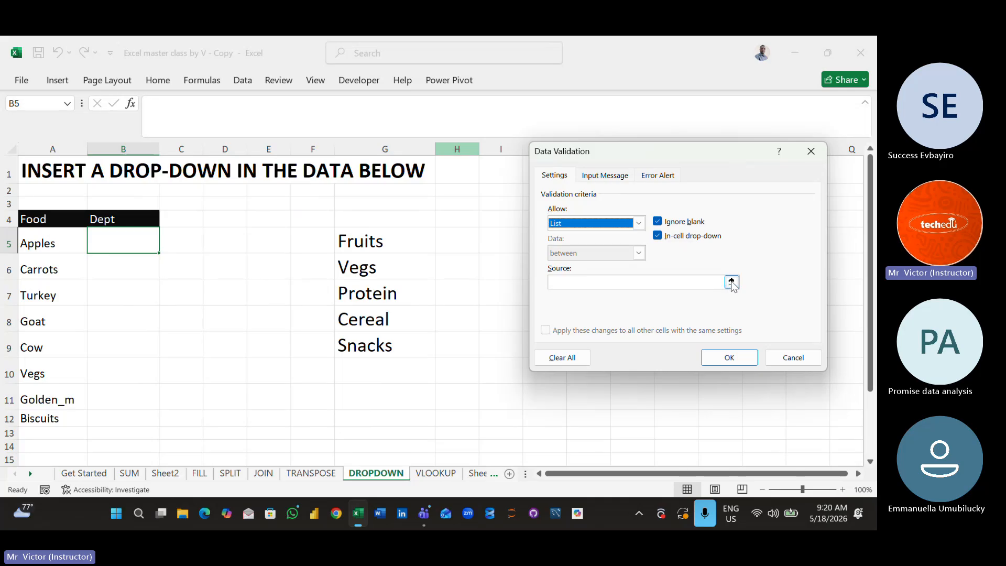
pyautogui.moveTo(641, 152); pyautogui.dragTo(610, 194)
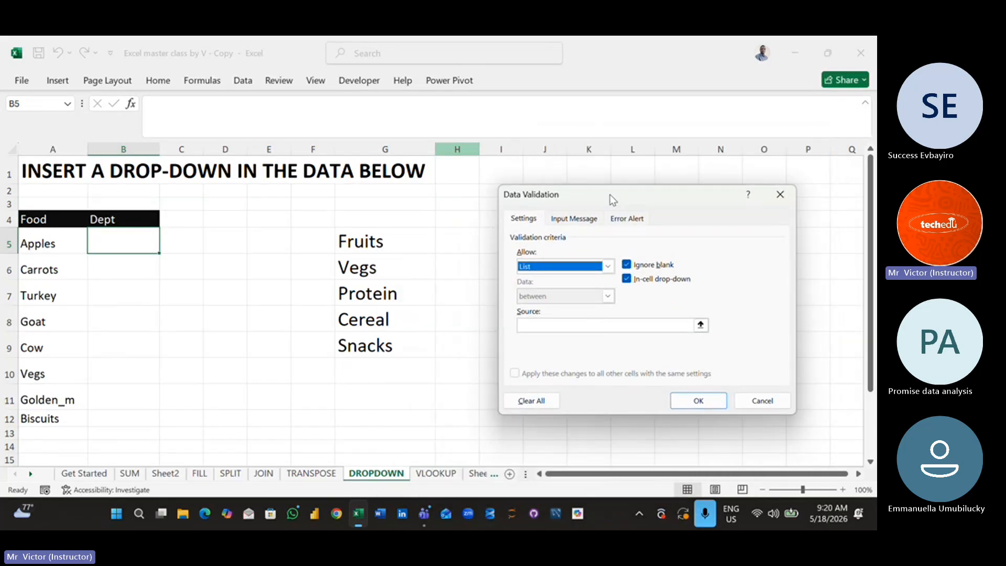
pyautogui.click(574, 330)
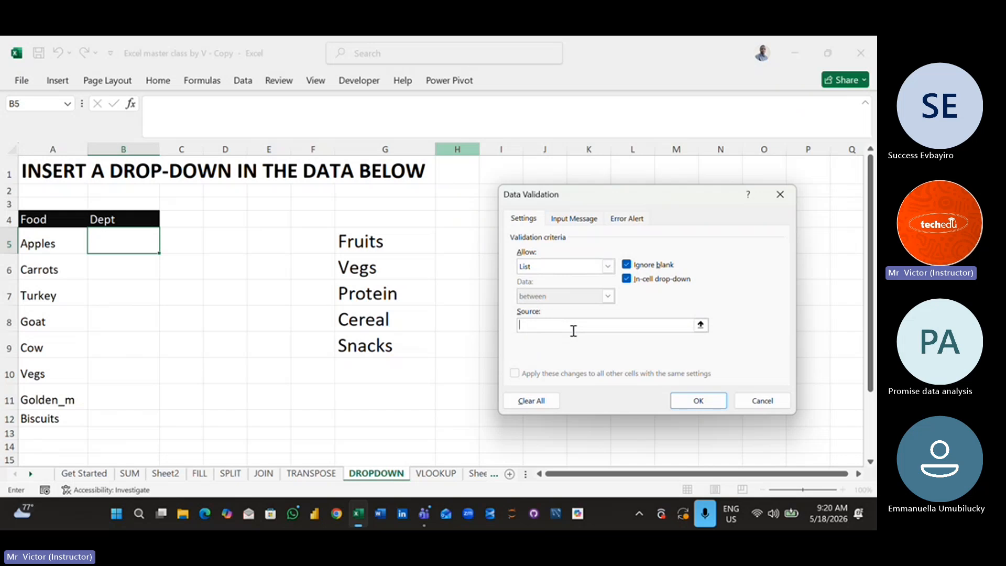
pyautogui.moveTo(341, 231); pyautogui.dragTo(367, 344)
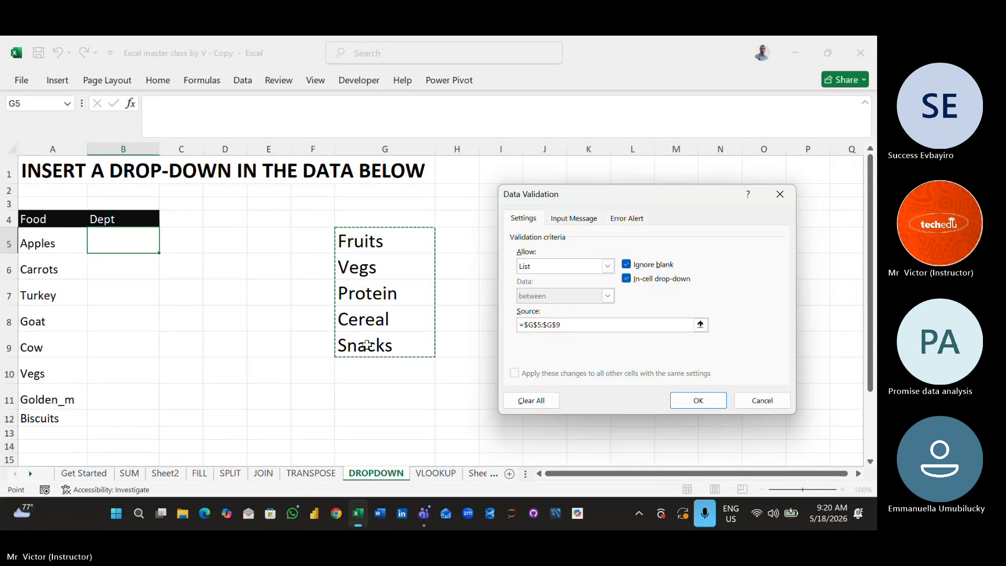
pyautogui.hotkey('ctrl', 'z')
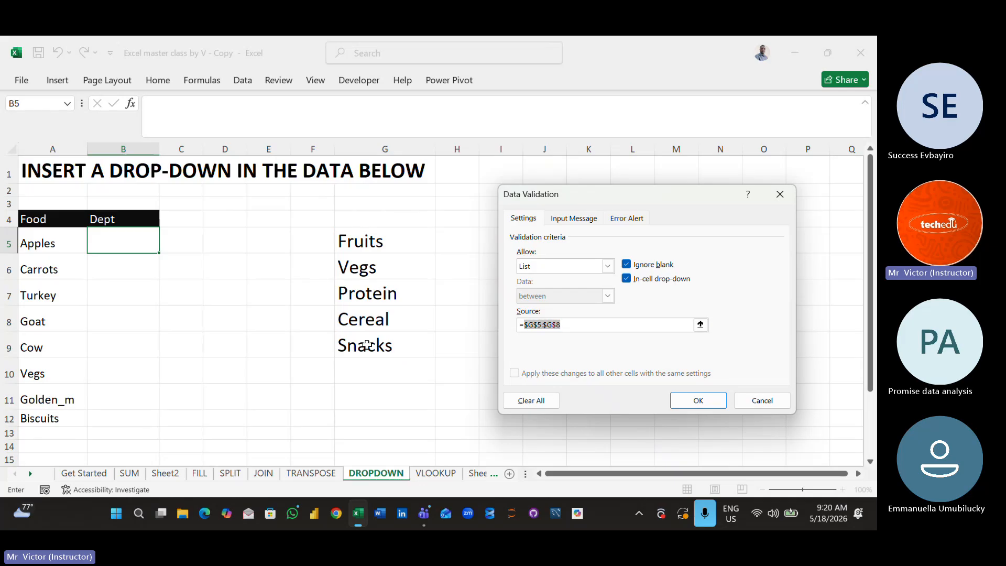
pyautogui.press('BackSpace')
pyautogui.click(701, 325)
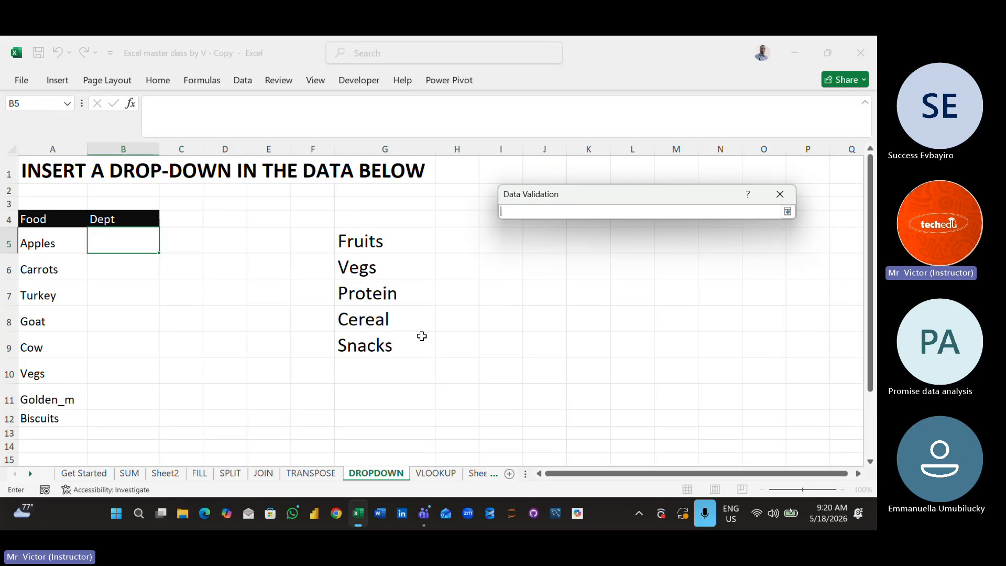
pyautogui.click(788, 212)
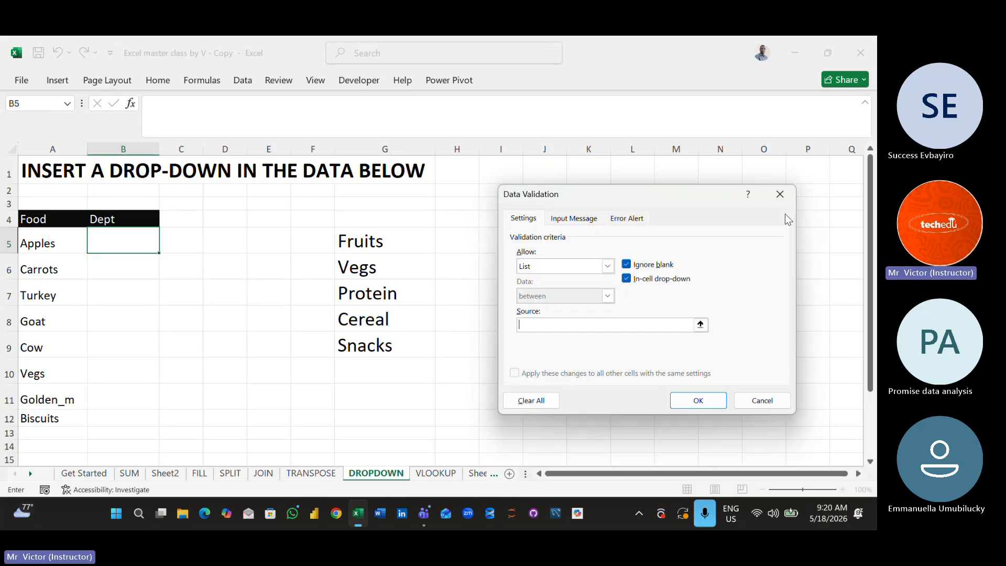
# - Set the validation list's source to =$G$5:$G$9 and apply the rule to cell B5
pyautogui.moveTo(654, 191); pyautogui.dragTo(692, 182)
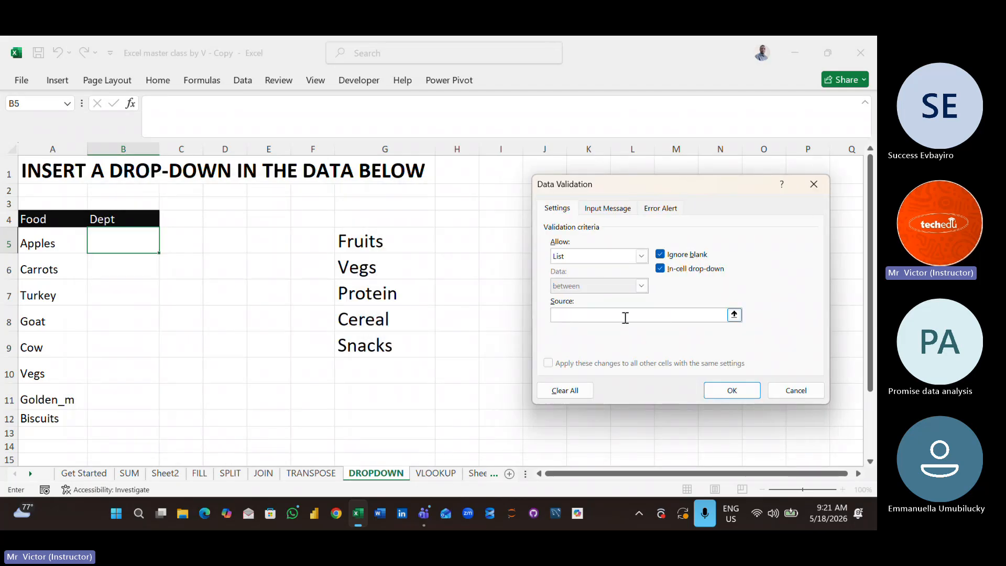
pyautogui.click(624, 317)
pyautogui.moveTo(358, 244); pyautogui.dragTo(378, 350)
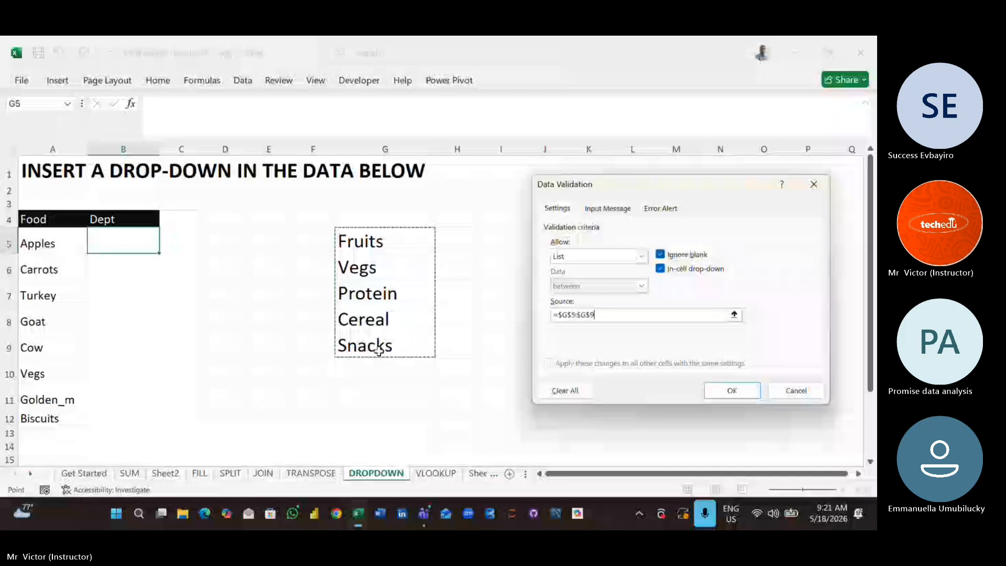
pyautogui.click(732, 390)
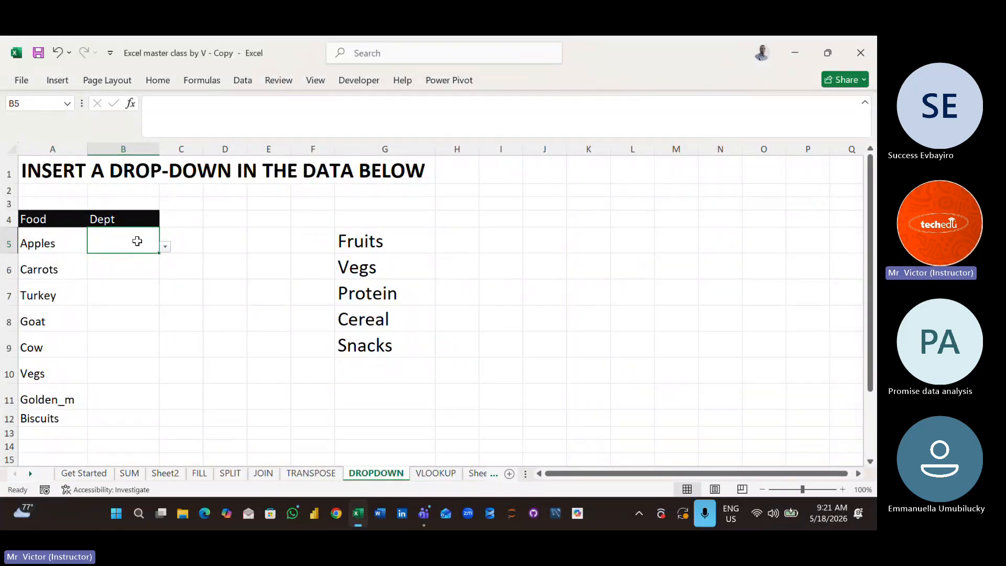
# - Check the Dept cells below B5, down to the Biscuits row, for a drop-down arrow
pyautogui.click(137, 258)
pyautogui.click(136, 282)
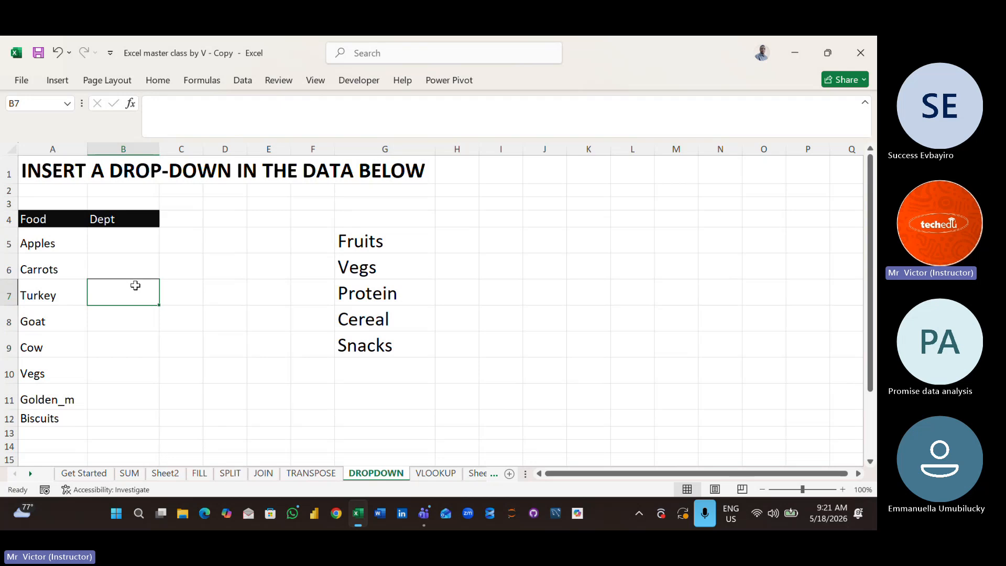
pyautogui.click(138, 321)
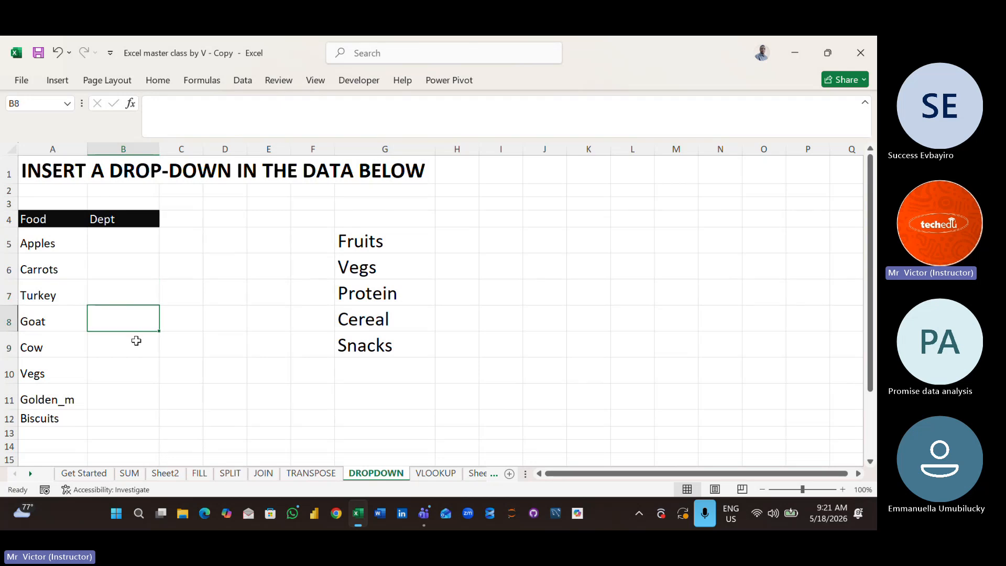
pyautogui.click(136, 340)
pyautogui.click(138, 376)
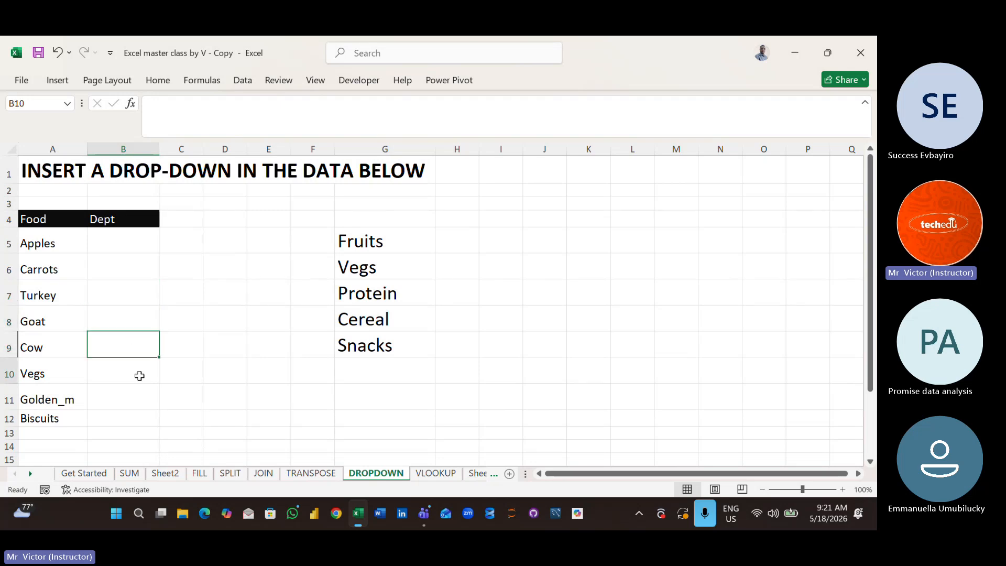
pyautogui.click(141, 407)
pyautogui.click(140, 430)
pyautogui.click(129, 395)
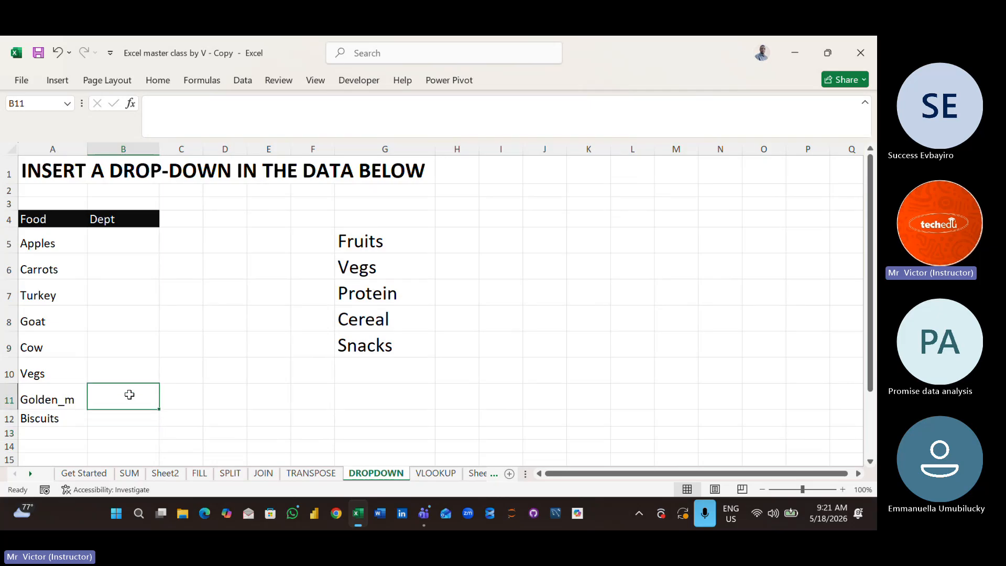
# - View the drop-down options in cell B5 without choosing one
pyautogui.click(130, 247)
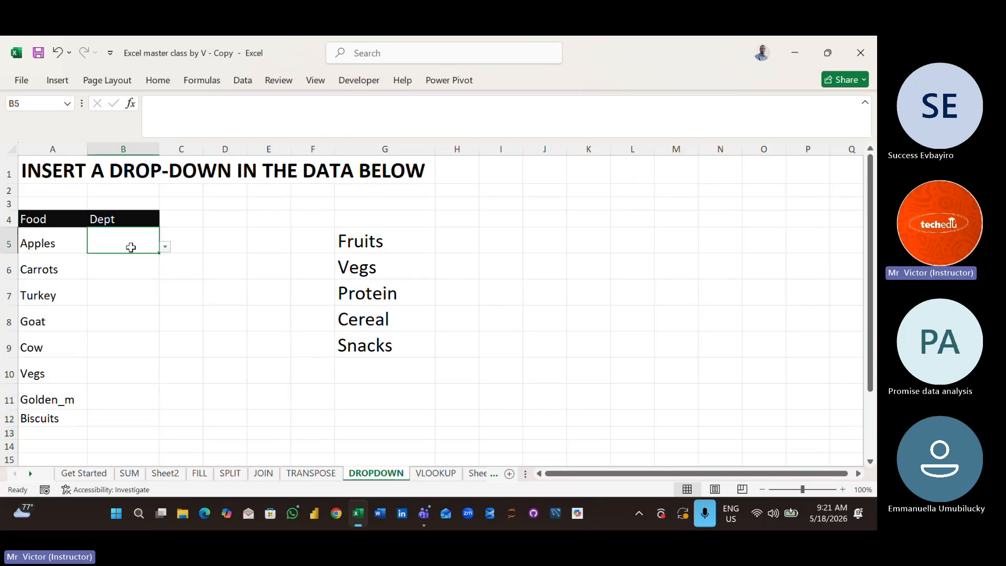
pyautogui.click(165, 248)
pyautogui.click(209, 292)
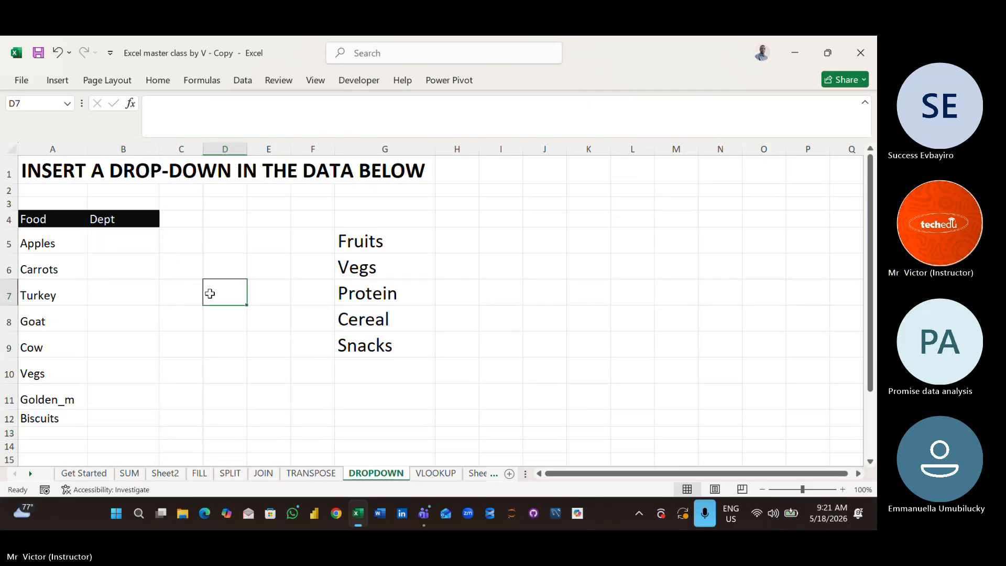
# - Fill the drop-down from B5 down through B12 and select B12 to check the copy
pyautogui.click(116, 245)
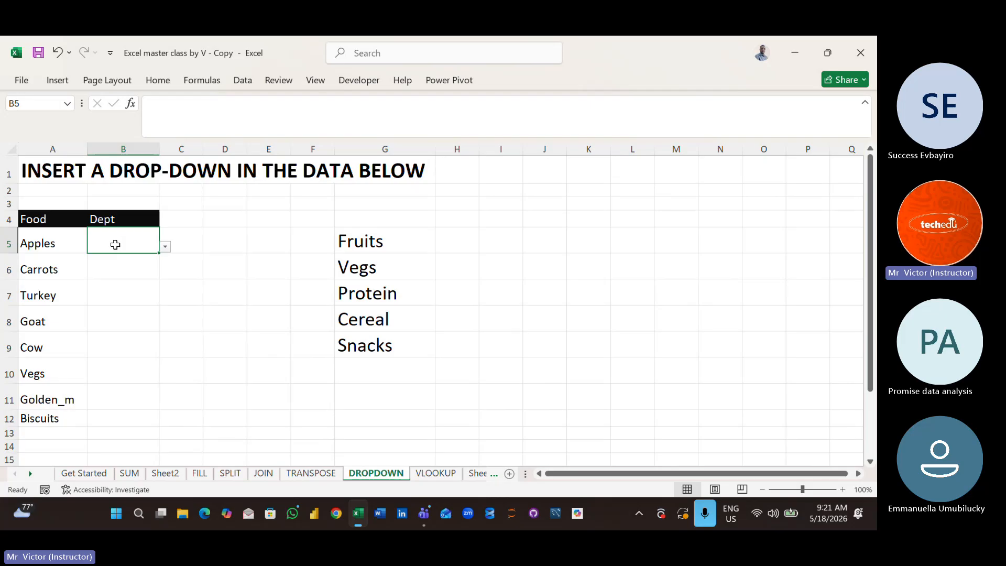
pyautogui.click(161, 258)
pyautogui.click(139, 245)
pyautogui.moveTo(158, 255); pyautogui.dragTo(162, 425)
pyautogui.click(216, 394)
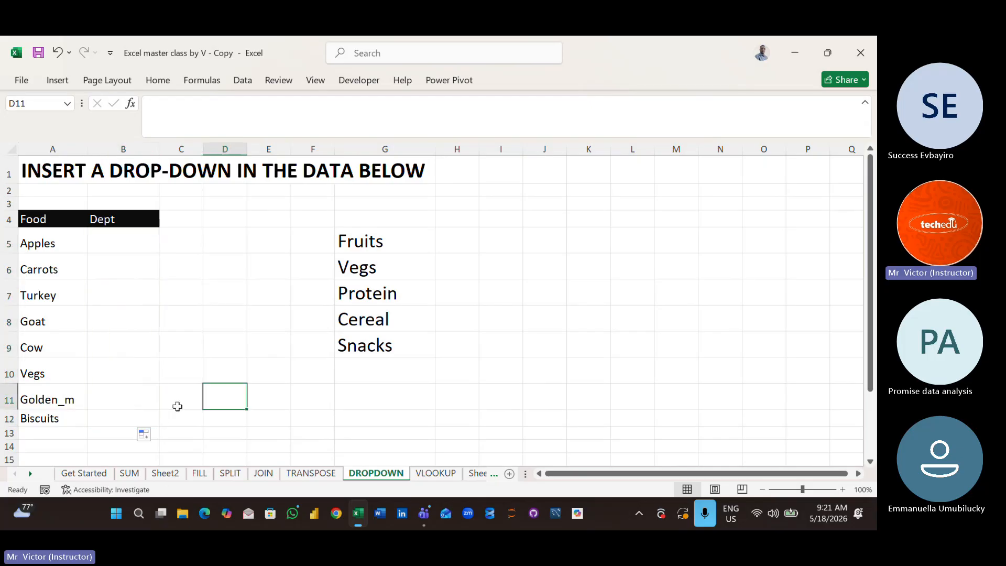
pyautogui.click(137, 419)
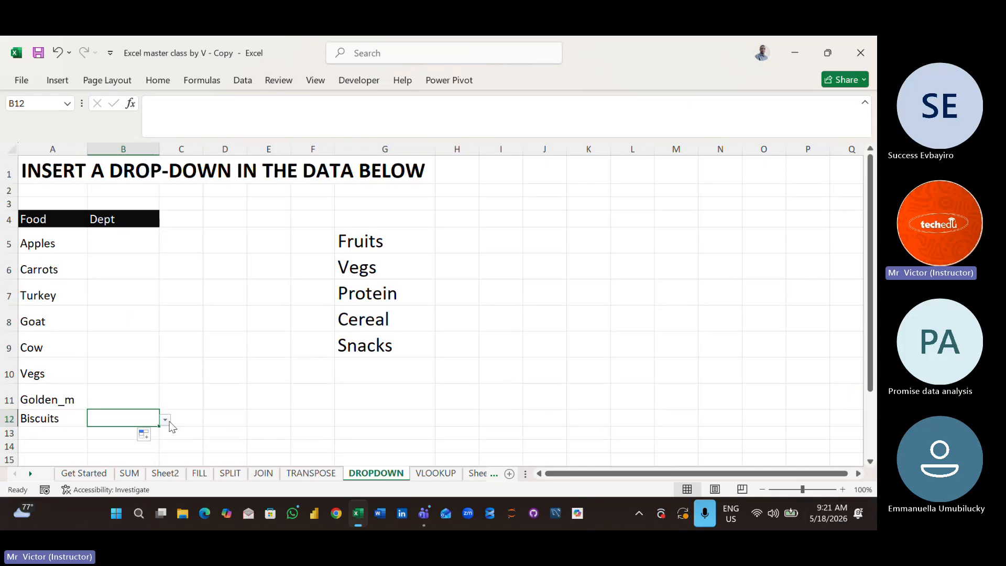
# - Check the Dept cells from B11 up to B5 for a drop-down arrow
pyautogui.click(136, 398)
pyautogui.click(129, 366)
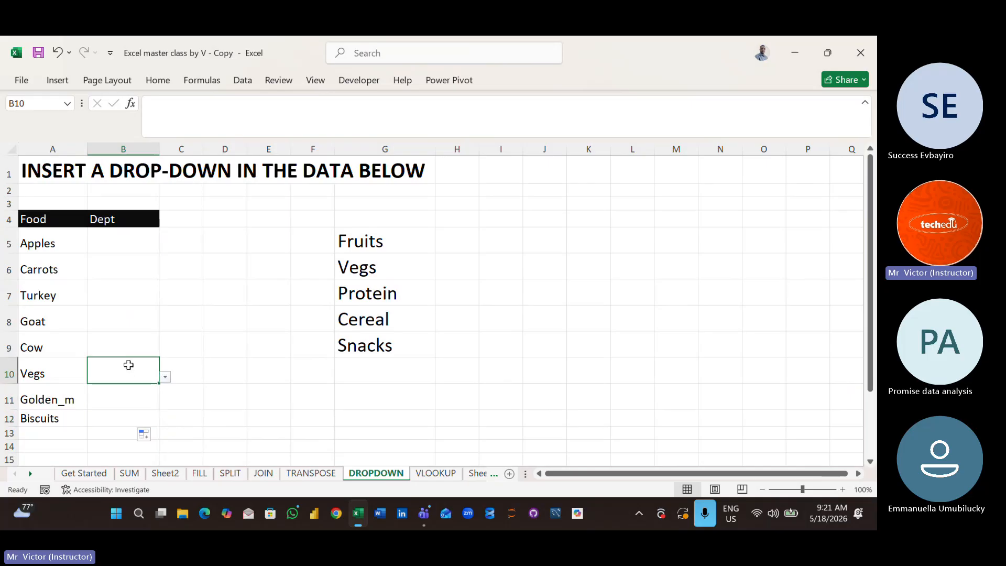
pyautogui.click(123, 345)
pyautogui.click(117, 282)
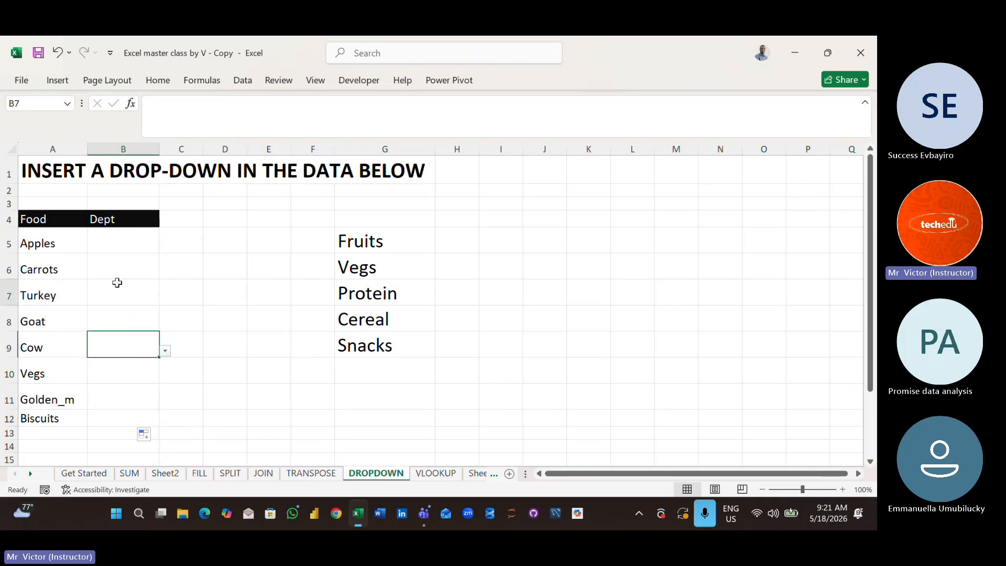
pyautogui.click(114, 235)
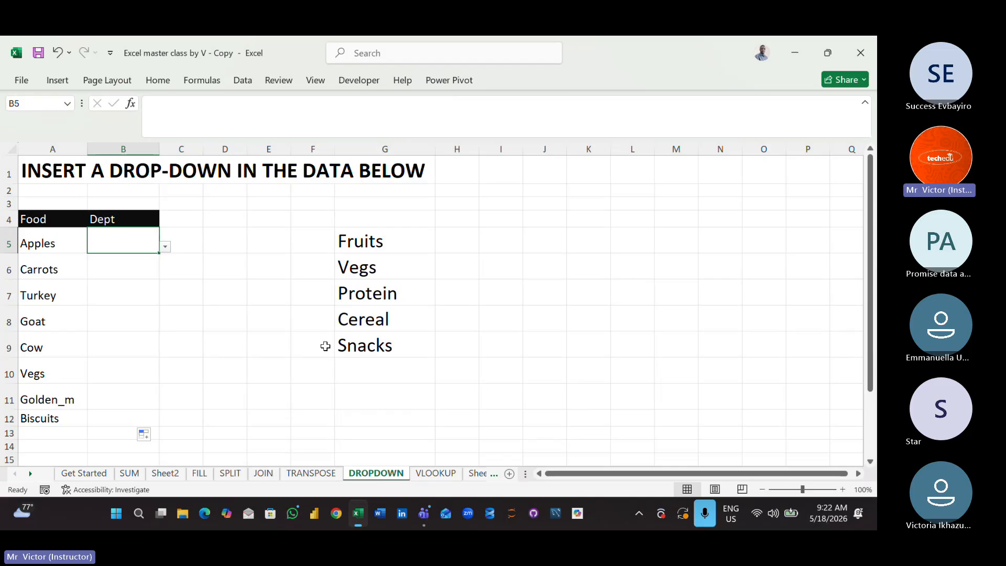
# - Choose Vegs for Apples in B5 and Protein for Carrots in B6 from their drop-down lists
pyautogui.click(165, 247)
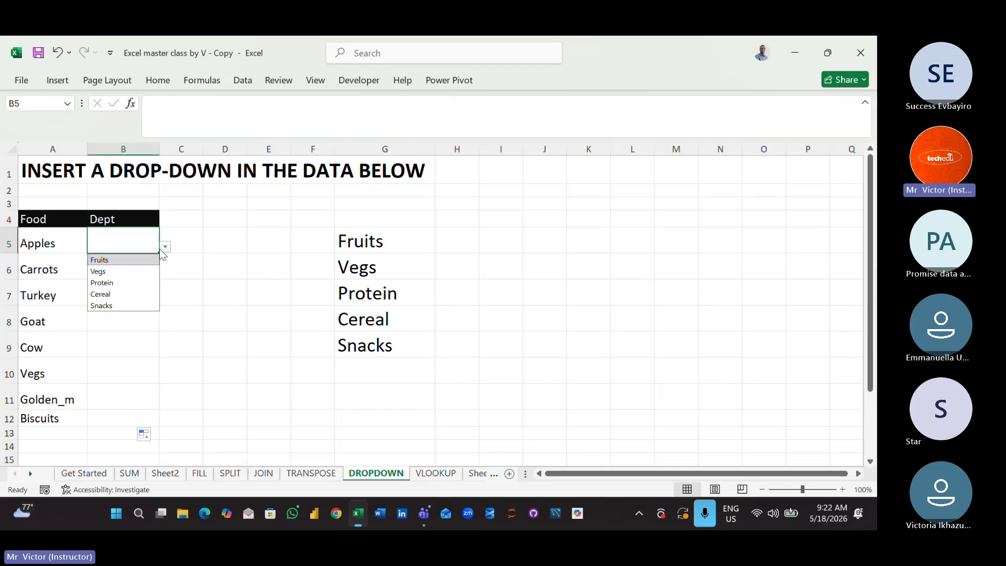
pyautogui.click(111, 271)
pyautogui.click(140, 268)
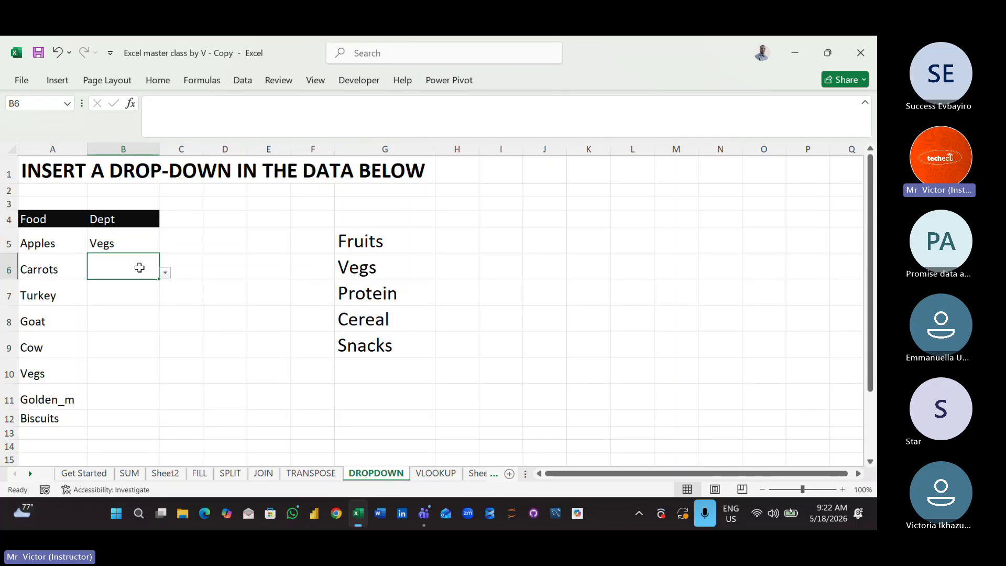
pyautogui.click(165, 273)
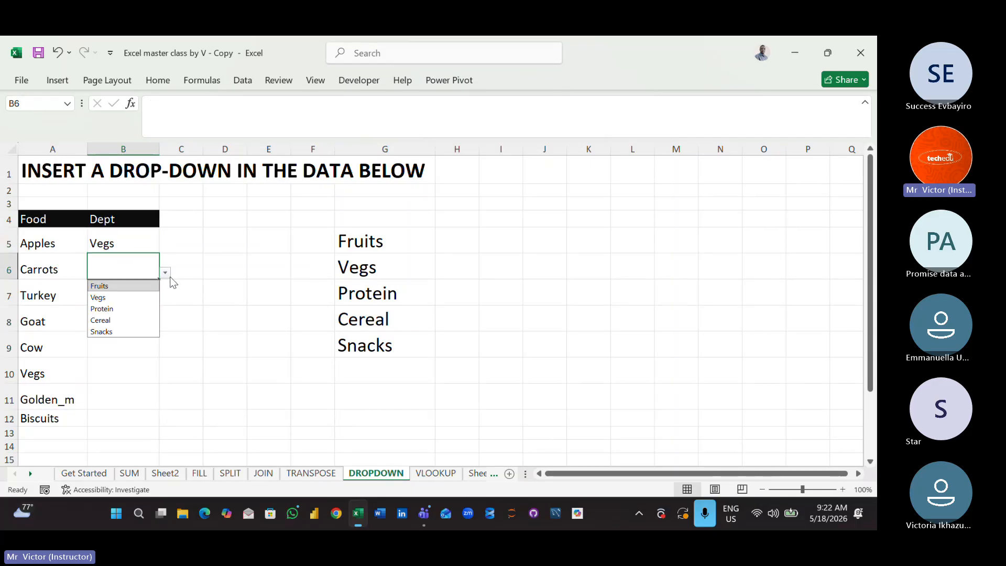
pyautogui.click(130, 309)
pyautogui.click(240, 285)
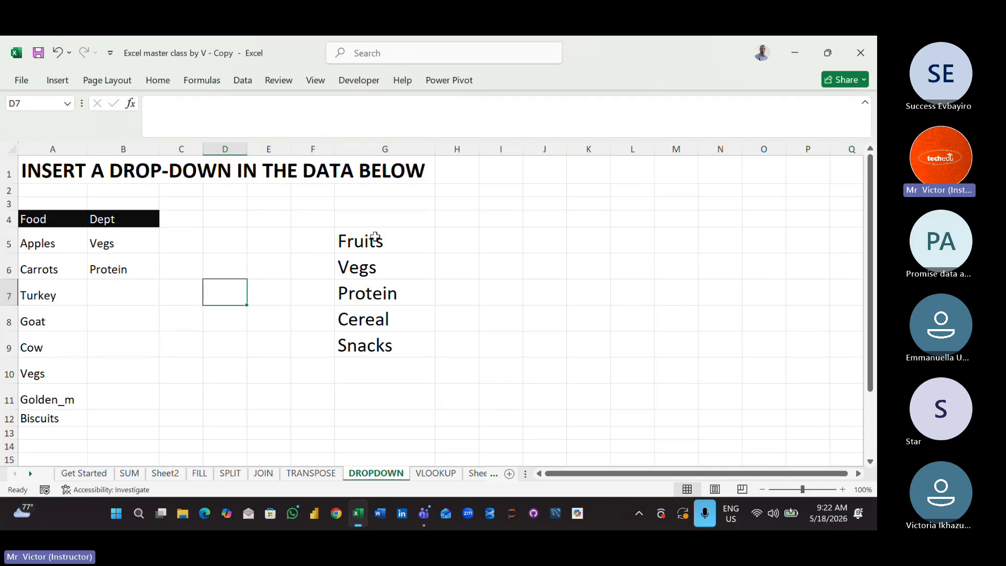
# - Delete the department source list in G5:G9
pyautogui.moveTo(375, 237); pyautogui.dragTo(393, 340)
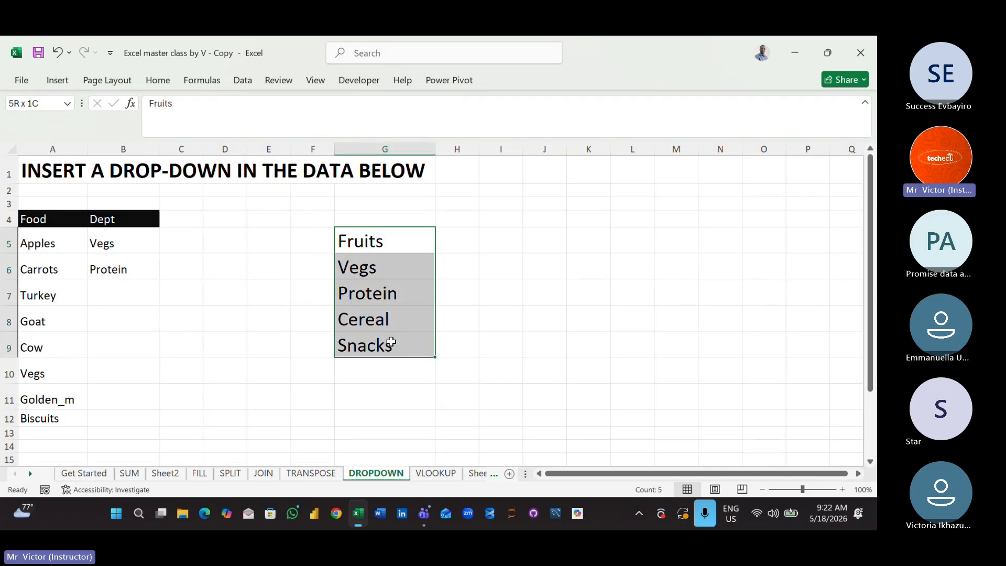
pyautogui.press('Delete')
pyautogui.click(263, 369)
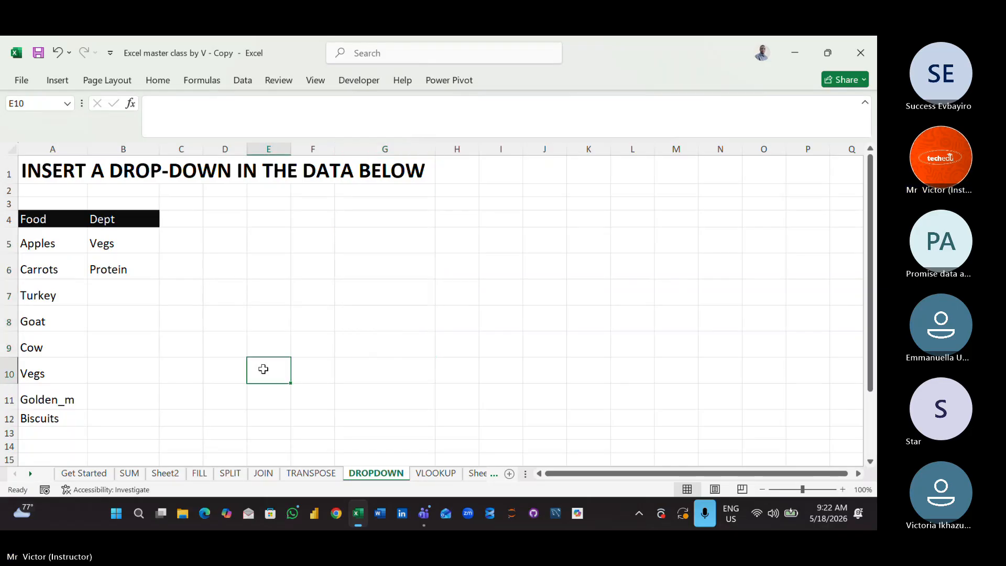
# - Check the drop-down options in Dept cells such as B5 and B9 without the source list
pyautogui.click(136, 311)
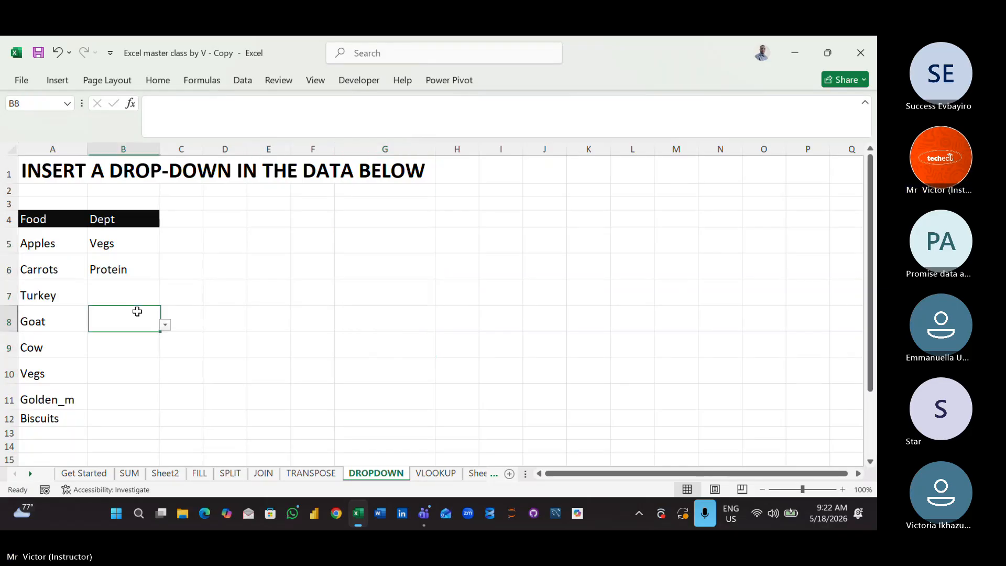
pyautogui.click(125, 257)
pyautogui.click(125, 244)
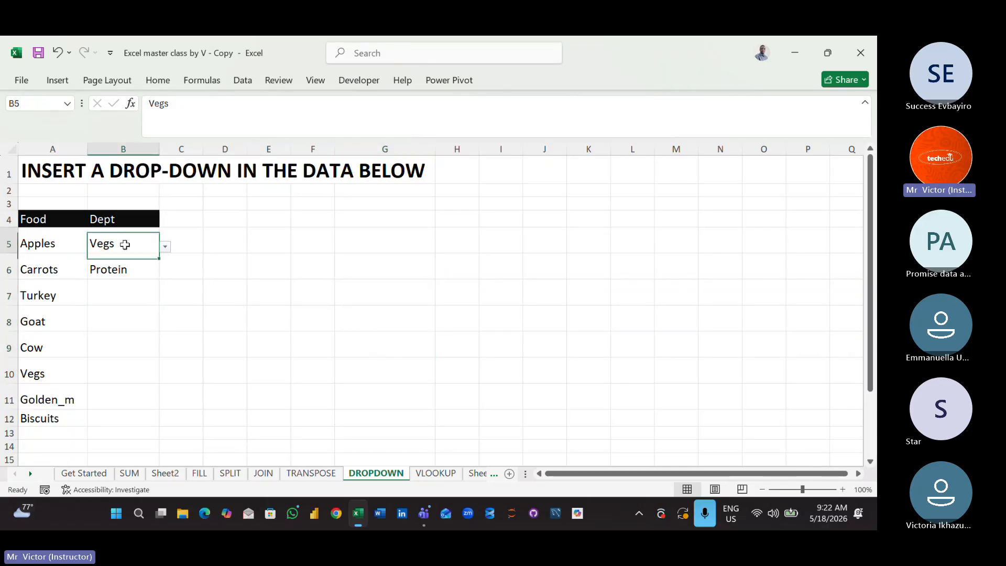
pyautogui.click(165, 247)
pyautogui.click(167, 247)
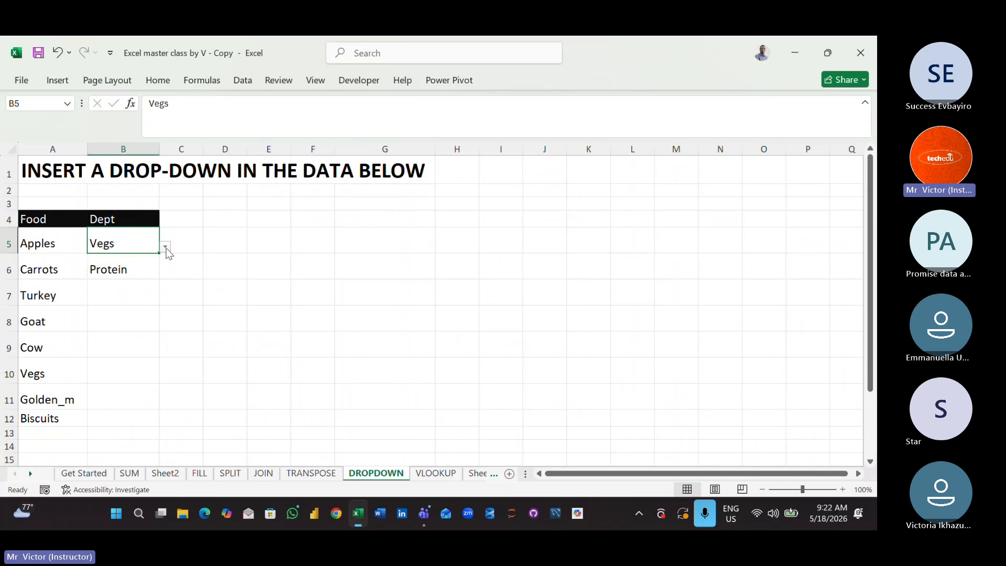
pyautogui.click(145, 302)
pyautogui.click(154, 338)
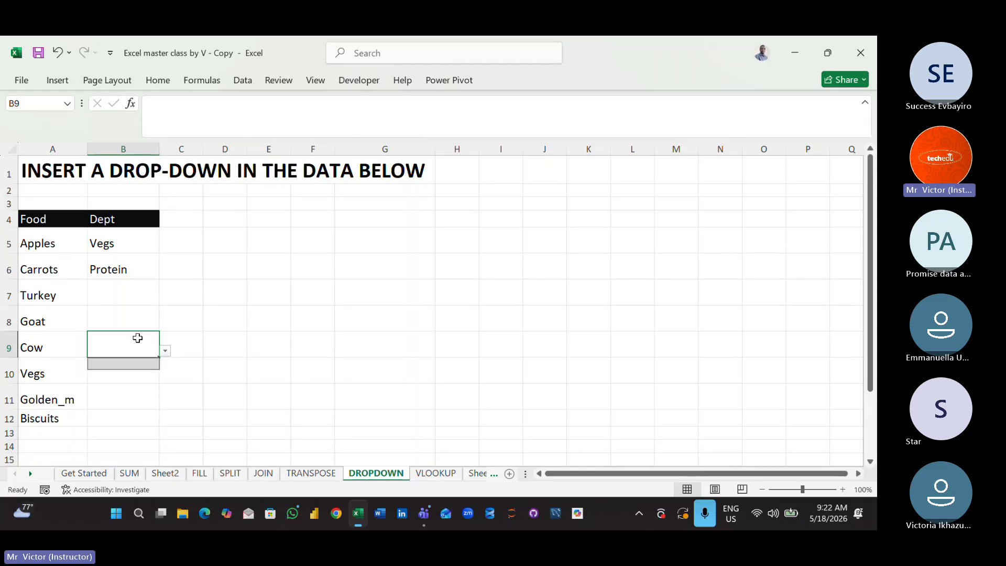
pyautogui.click(117, 321)
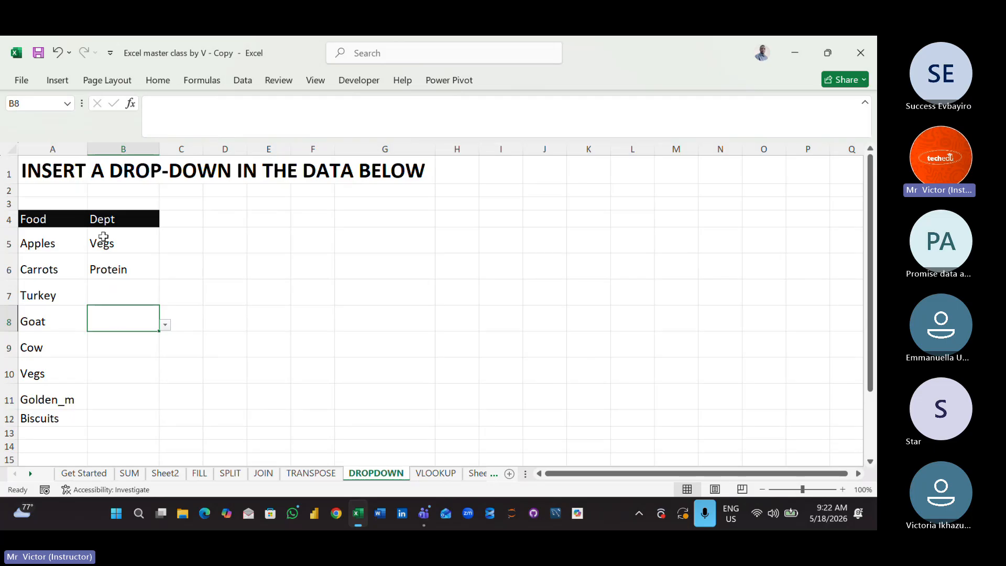
pyautogui.click(121, 258)
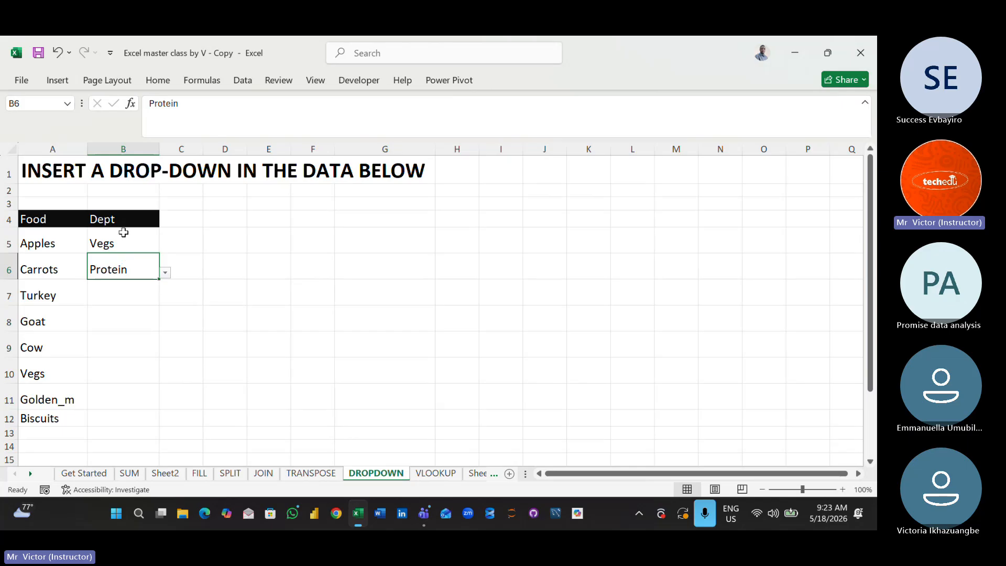
pyautogui.click(118, 241)
pyautogui.moveTo(117, 241); pyautogui.dragTo(119, 375)
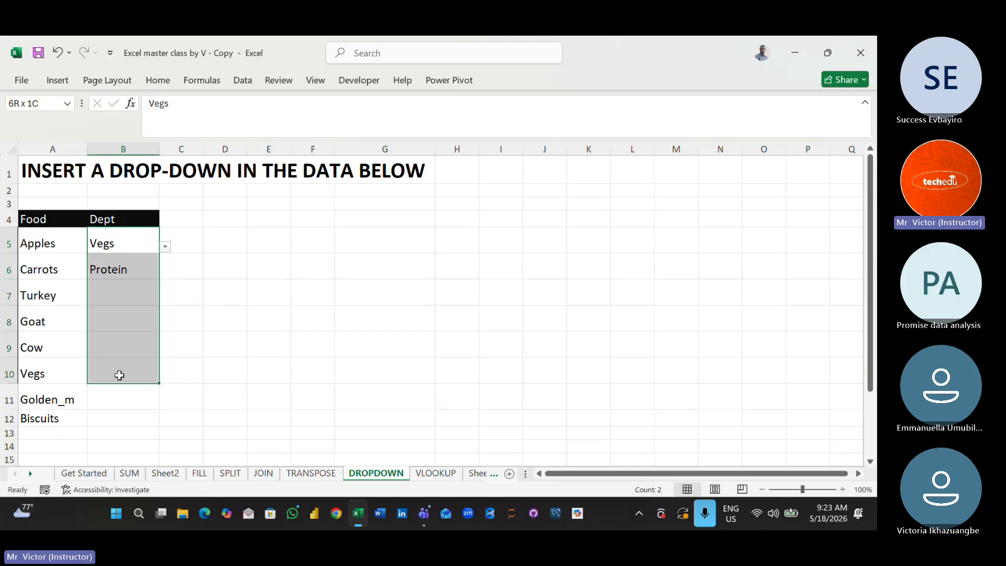
pyautogui.click(265, 338)
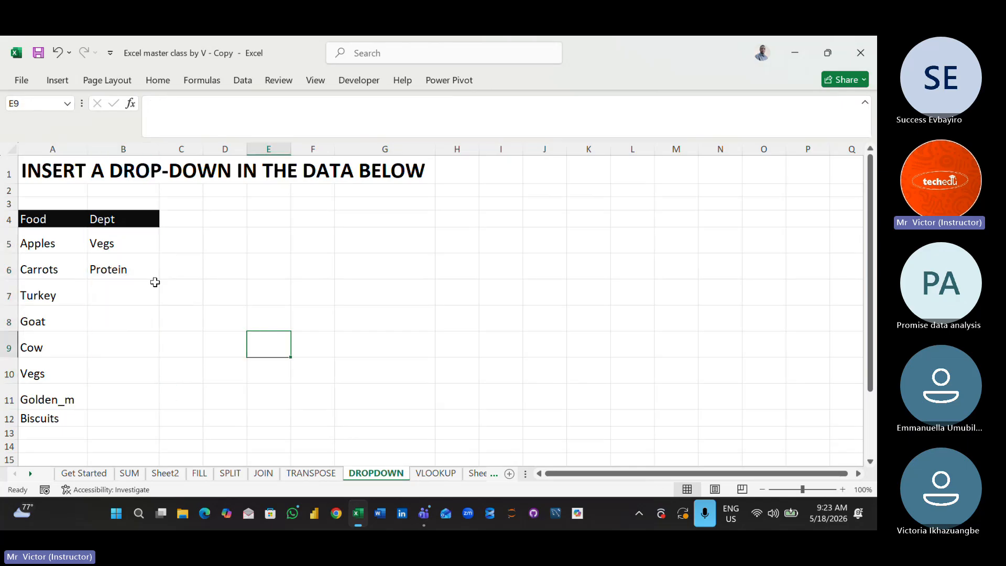
pyautogui.click(103, 237)
pyautogui.moveTo(103, 236); pyautogui.dragTo(116, 417)
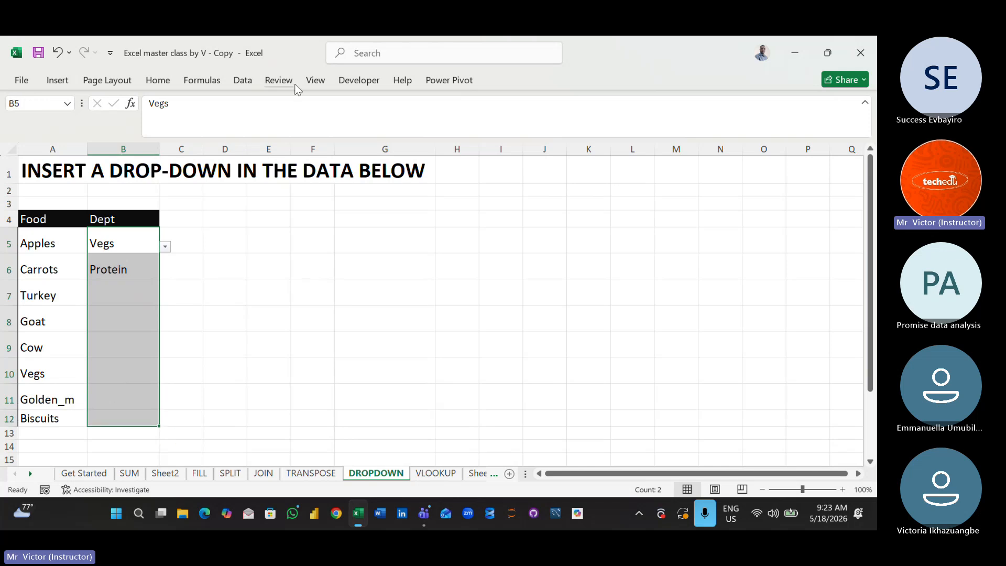
pyautogui.click(242, 80)
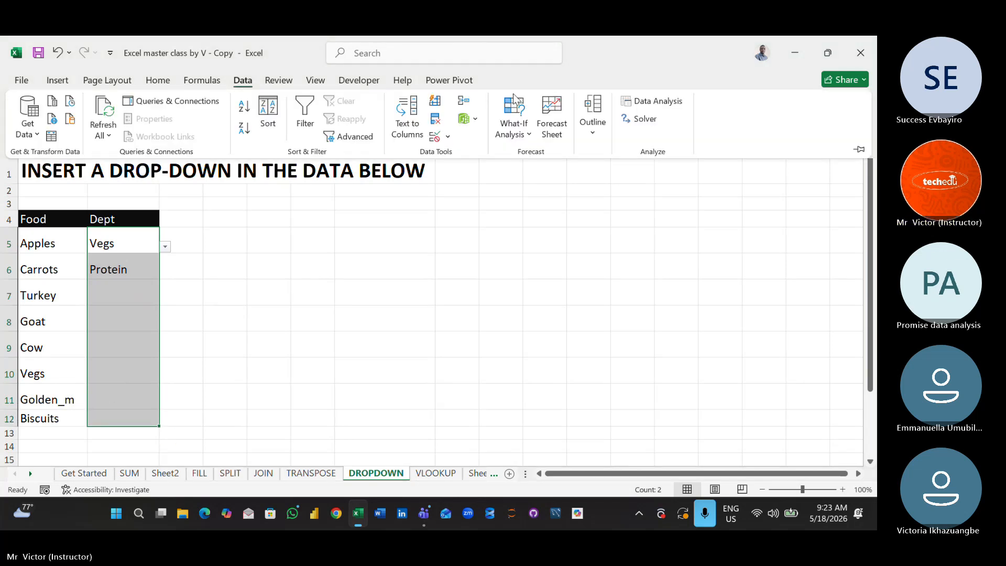
pyautogui.click(514, 248)
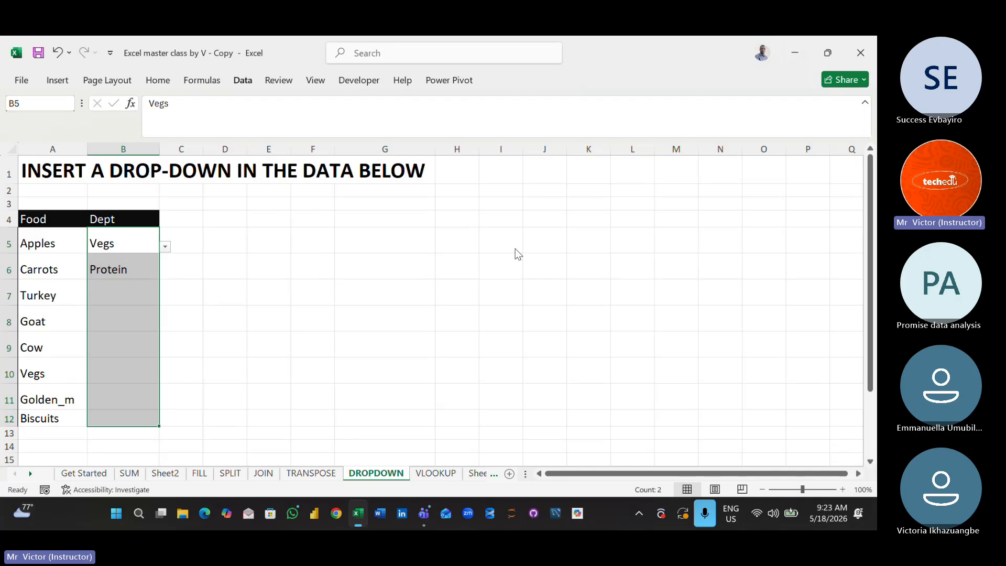
# - View the drop-down options in cell B7 without choosing one
pyautogui.click(165, 292)
pyautogui.click(129, 290)
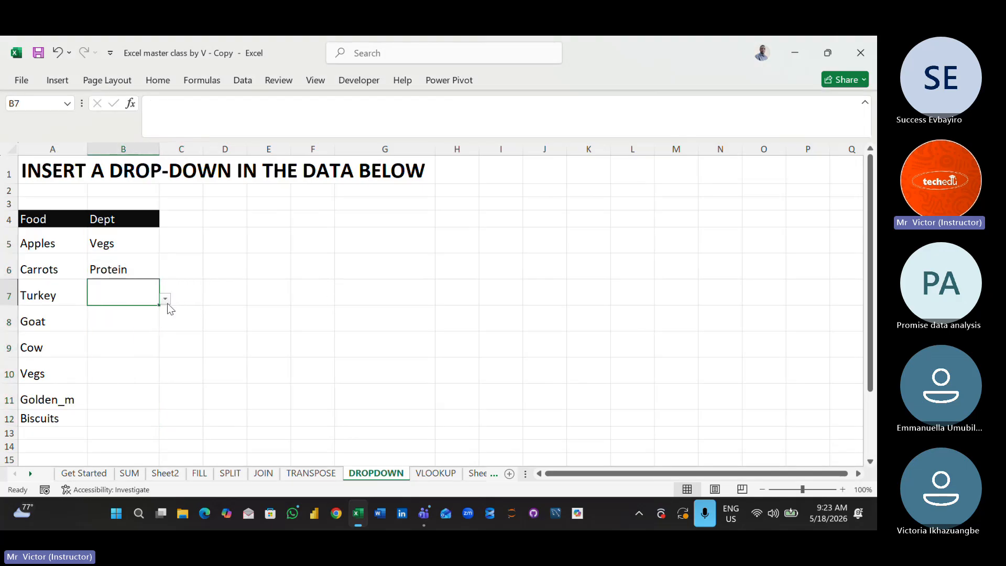
pyautogui.click(164, 300)
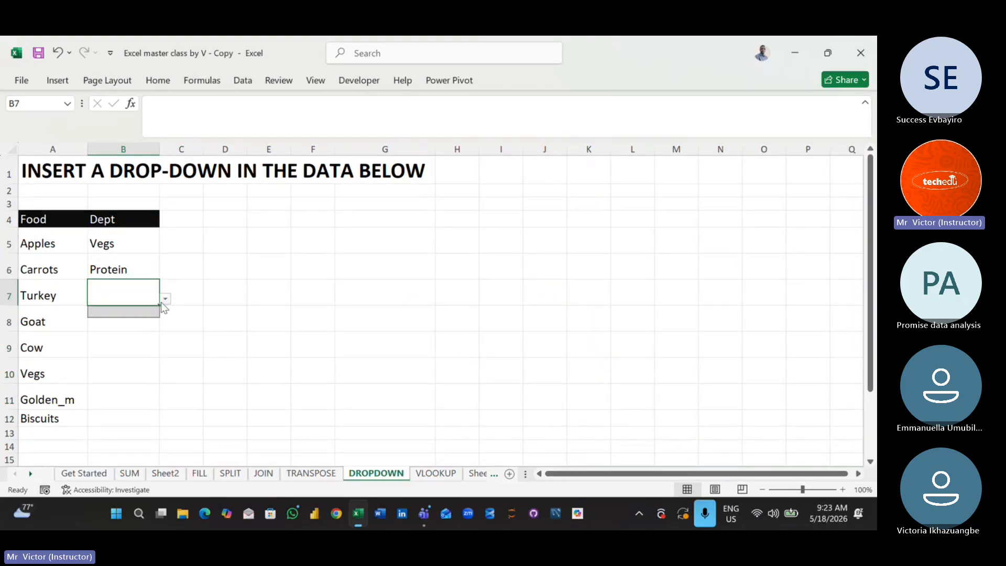
pyautogui.click(193, 303)
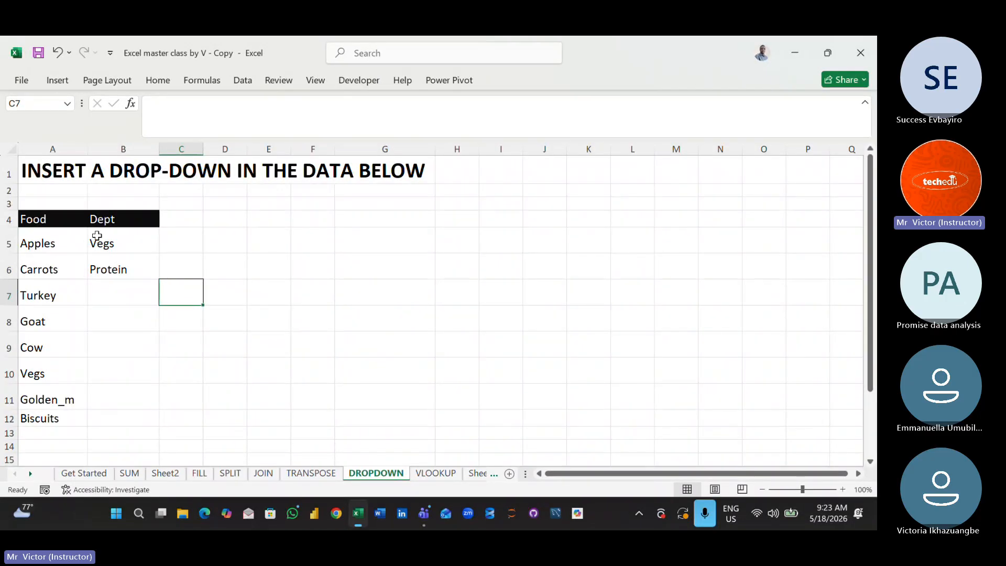
# - Clear all data validation settings from the Dept cells B5:B12
pyautogui.moveTo(97, 236); pyautogui.dragTo(130, 418)
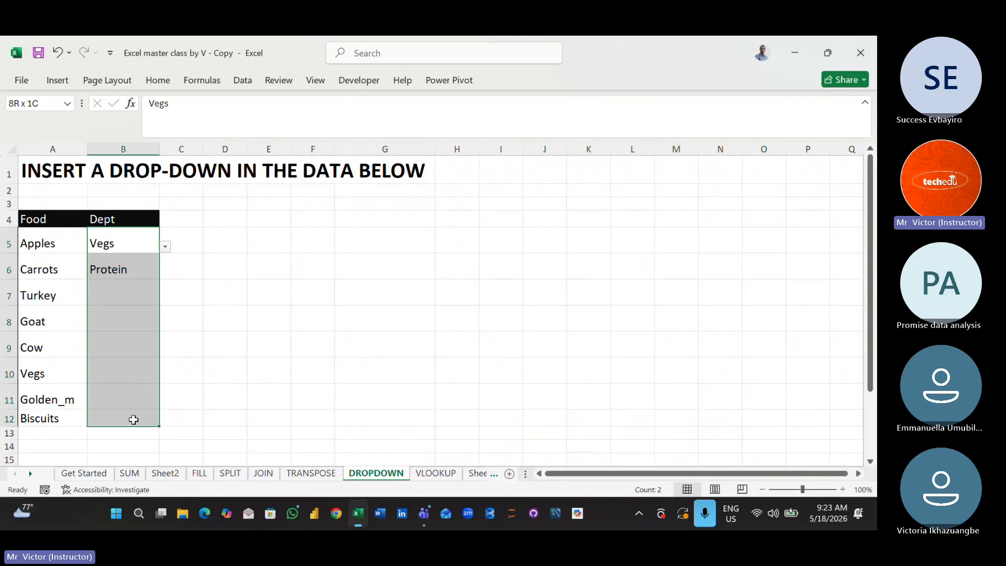
pyautogui.click(246, 83)
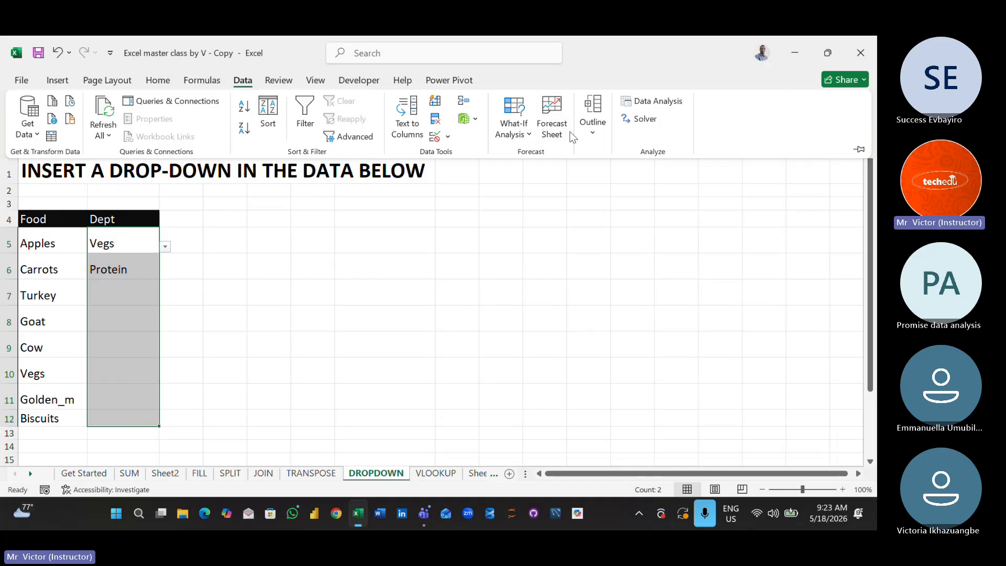
pyautogui.click(449, 136)
pyautogui.click(482, 157)
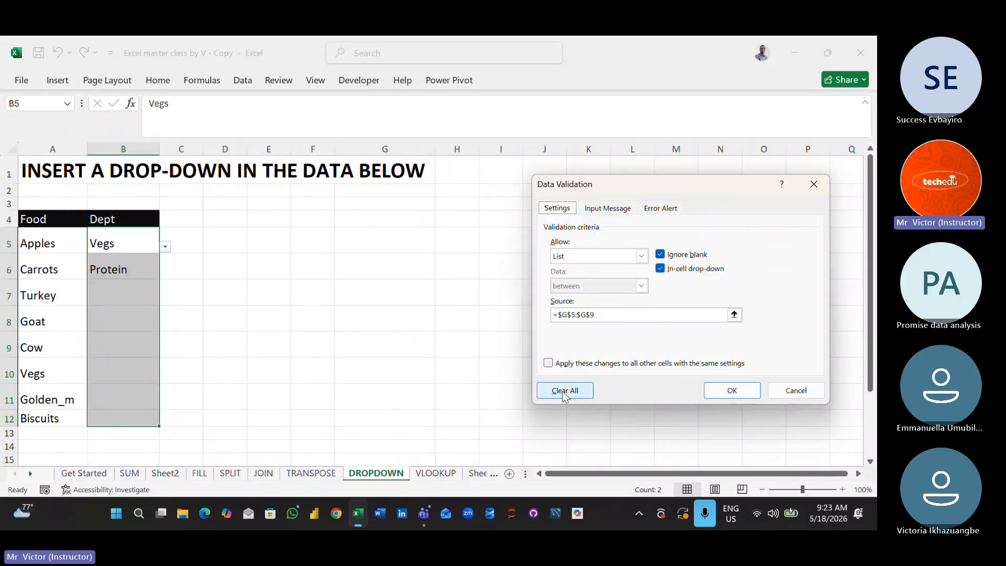
pyautogui.click(563, 393)
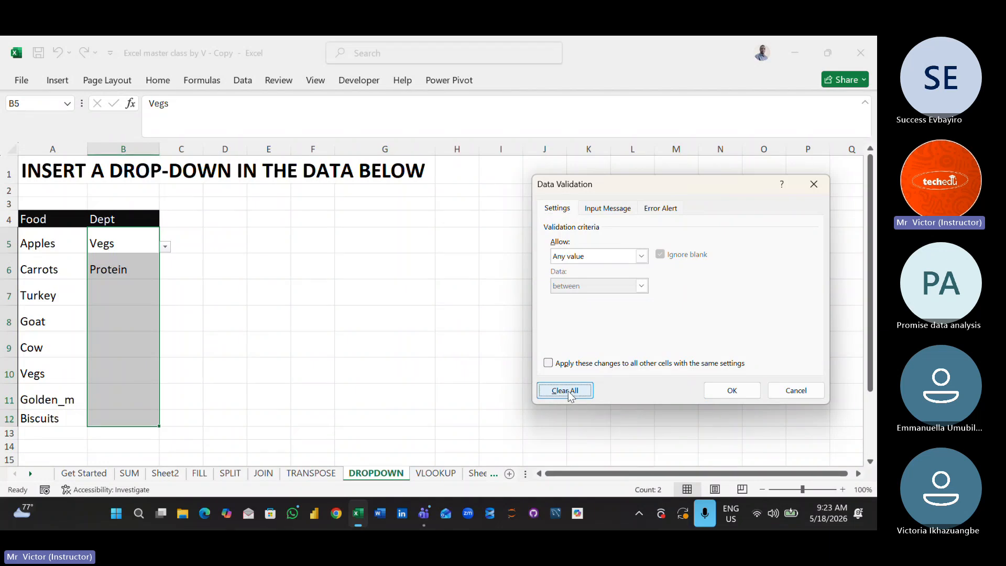
pyautogui.click(732, 390)
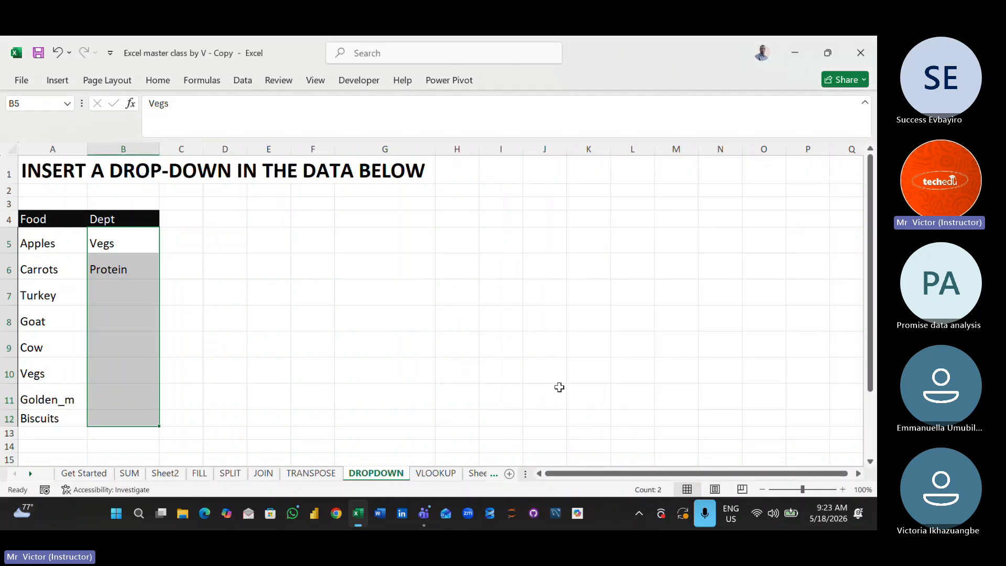
pyautogui.click(271, 390)
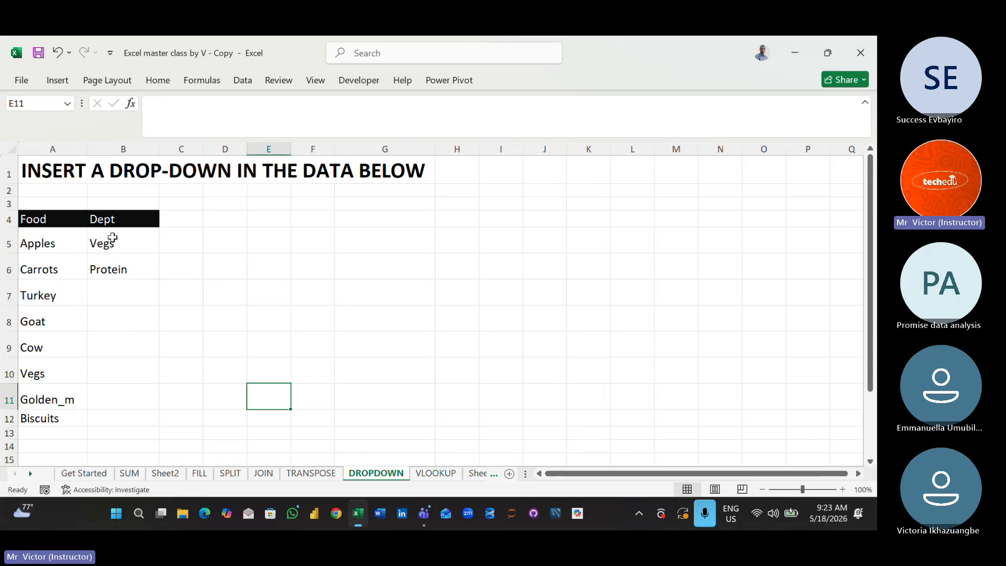
# - Delete the Dept entries for Apples and Carrots in B5:B6
pyautogui.moveTo(112, 238); pyautogui.dragTo(122, 266)
pyautogui.press('Delete')
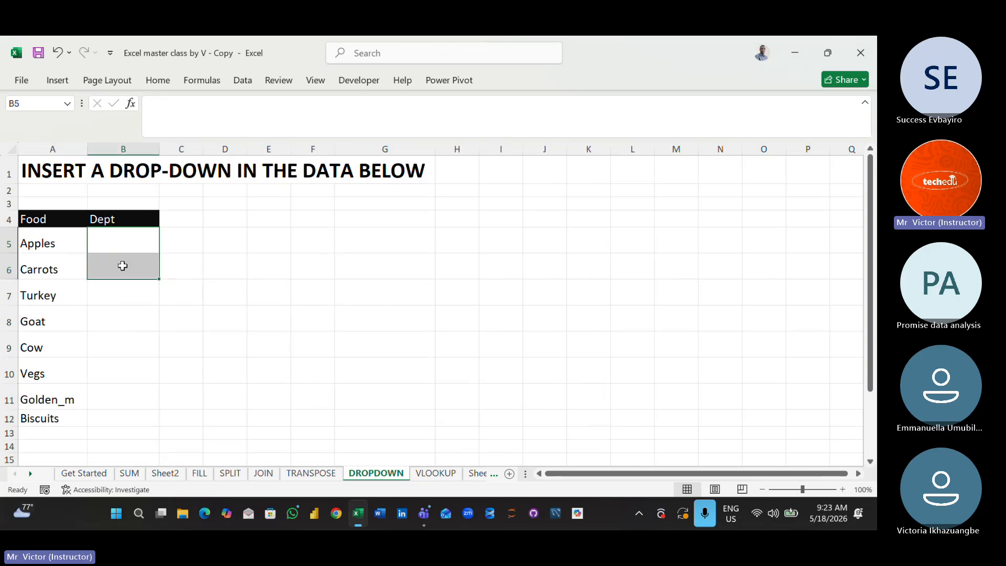
pyautogui.click(326, 274)
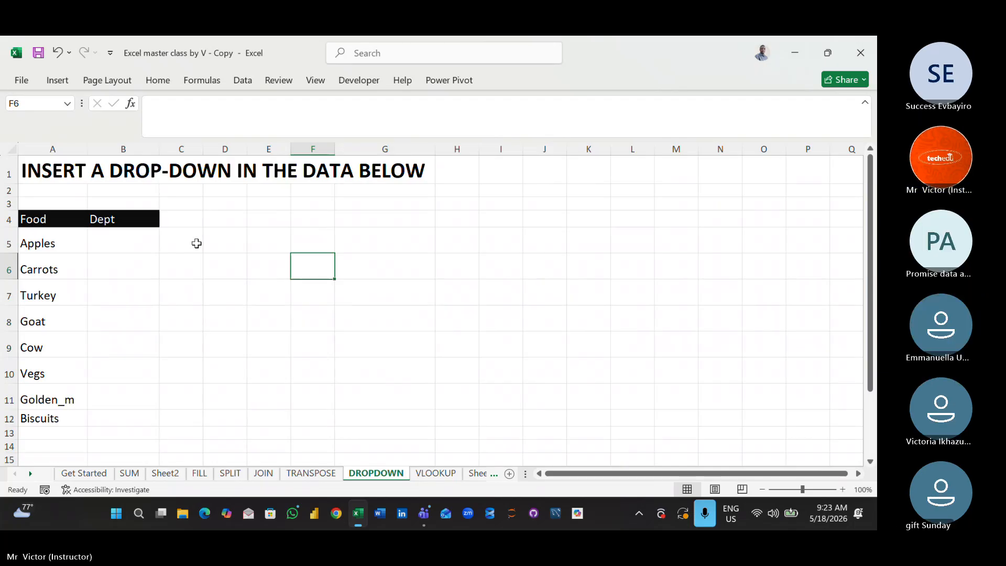
# - Set the data validation for the Dept cells B5:B12 to allow a List
pyautogui.click(122, 236)
pyautogui.moveTo(122, 235); pyautogui.dragTo(134, 428)
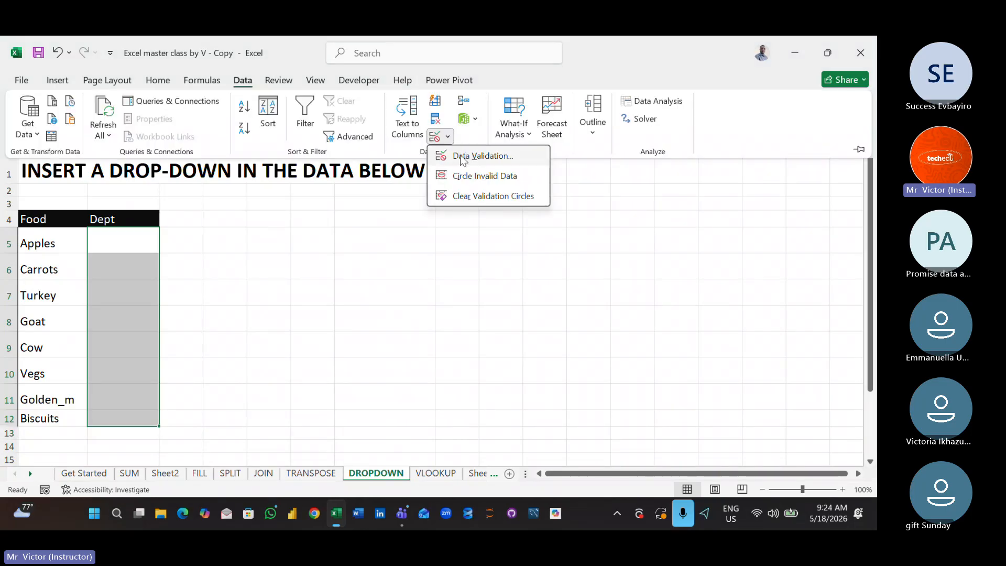
pyautogui.click(461, 152)
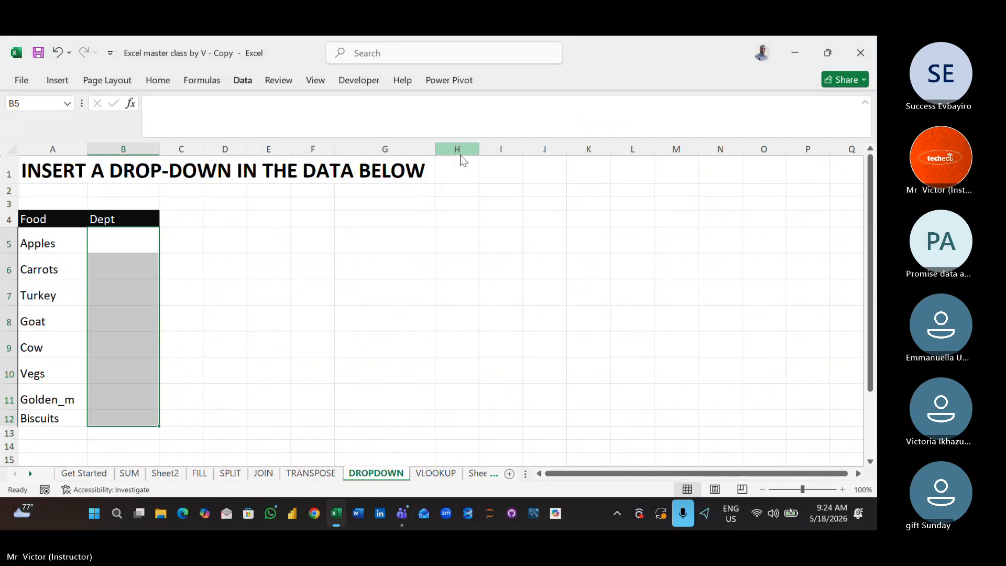
pyautogui.click(642, 256)
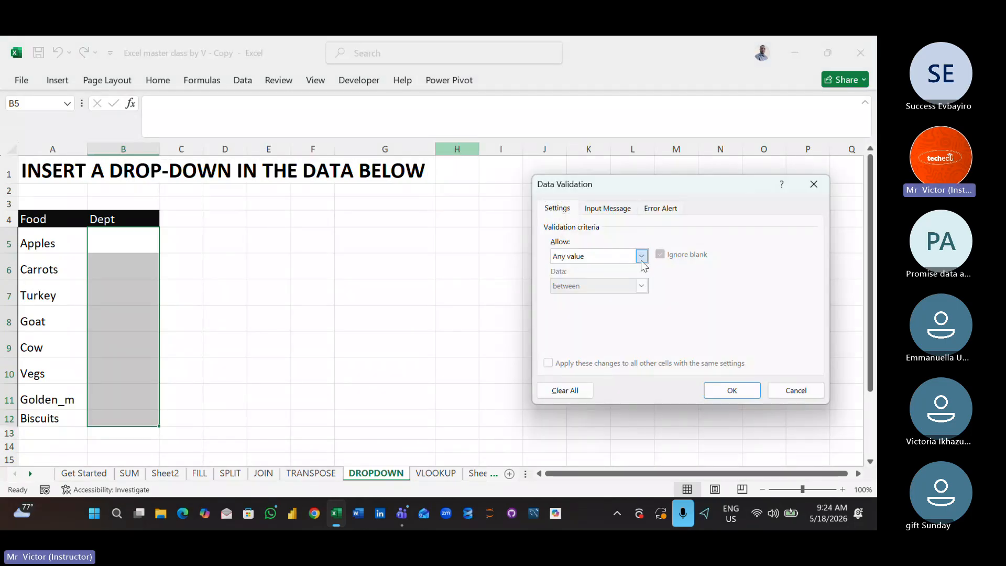
pyautogui.click(637, 297)
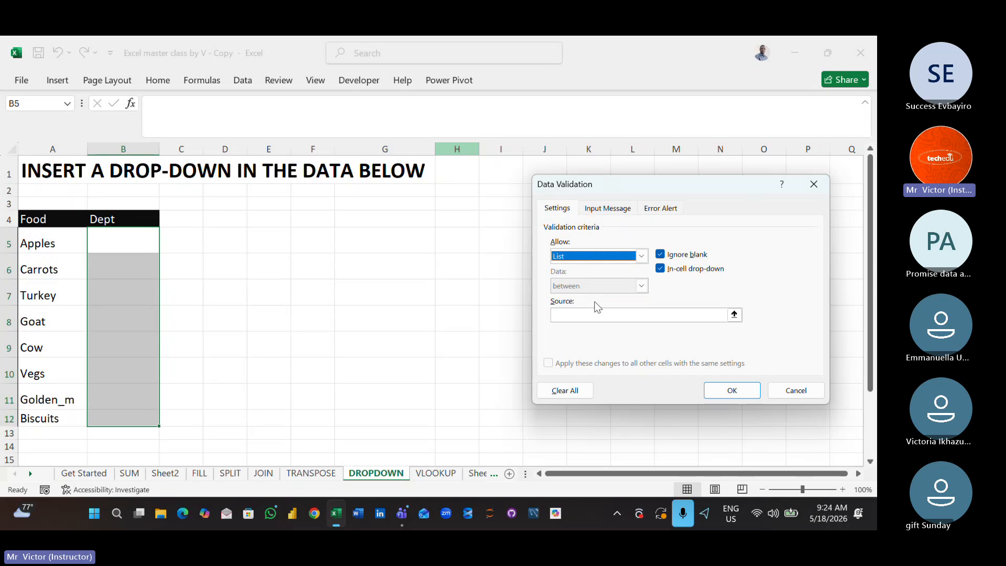
# - Enter Fruits,vegs,protein,cereal,snacks directly as the validation list source and apply it to the Dept cells
pyautogui.click(596, 315)
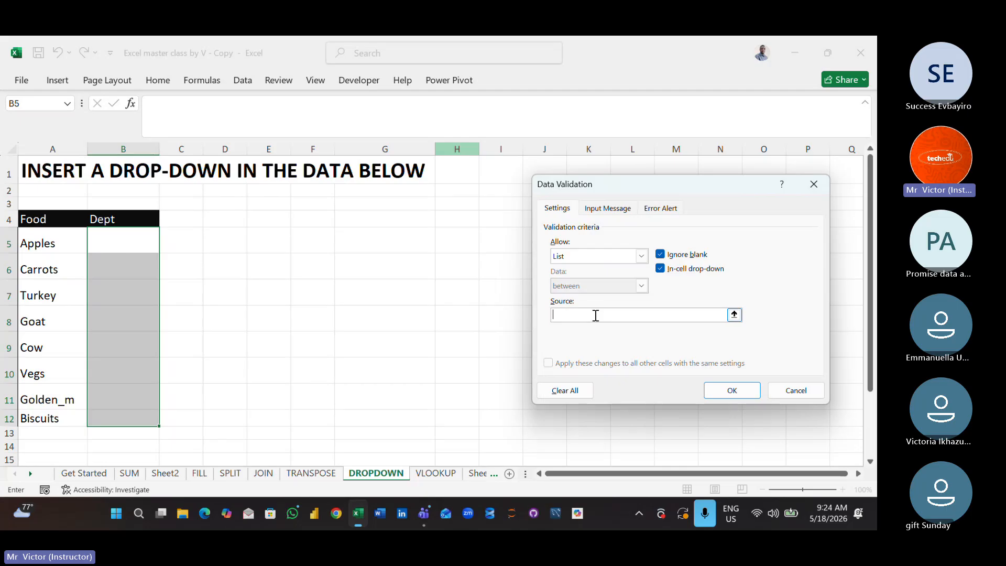
pyautogui.write('Fruits,vegs,p')
pyautogui.write('rotein')
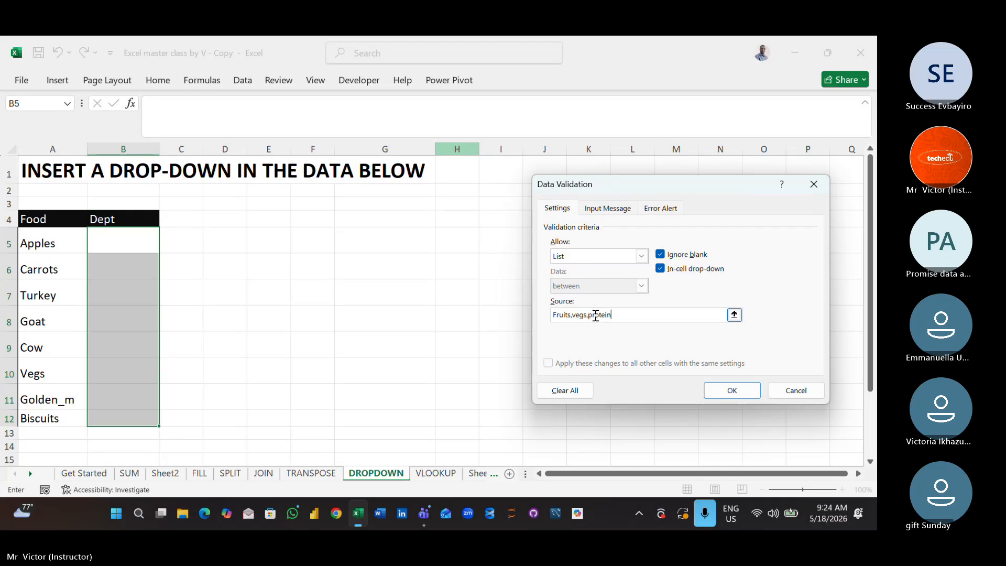
pyautogui.write(',')
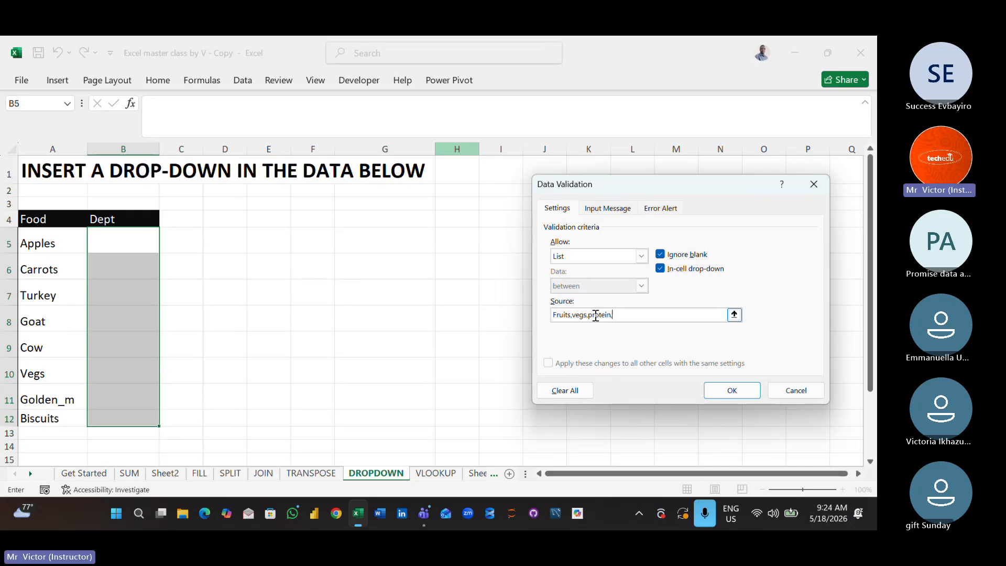
pyautogui.write('cereal,snacks')
pyautogui.click(714, 388)
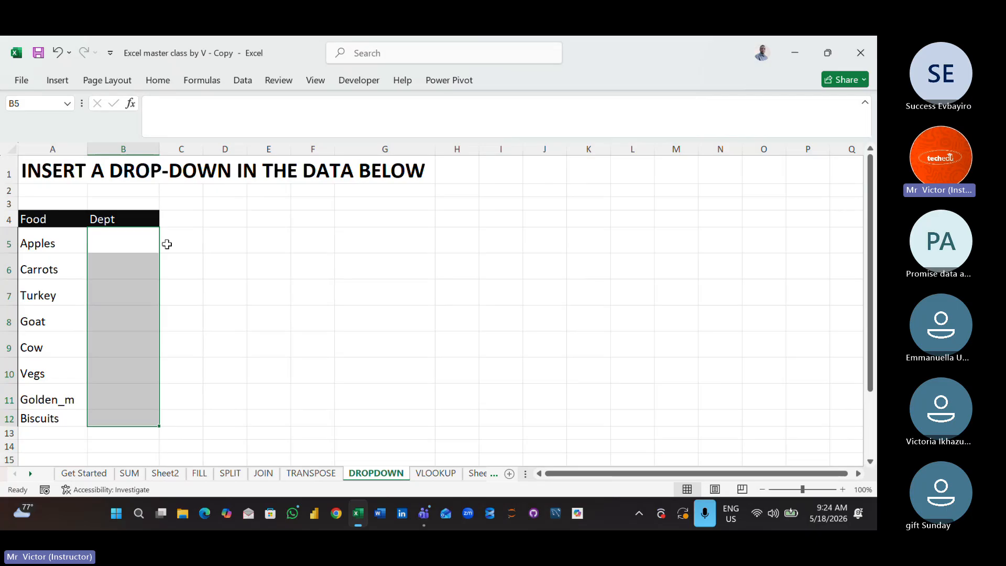
# - View the drop-down options in cell B5 without choosing one
pyautogui.click(135, 232)
pyautogui.click(165, 246)
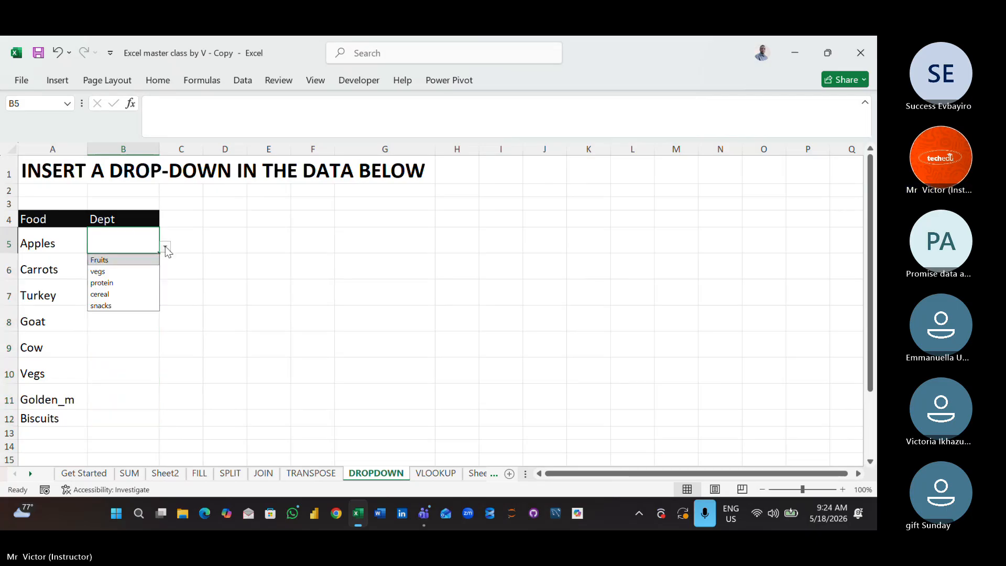
pyautogui.click(261, 318)
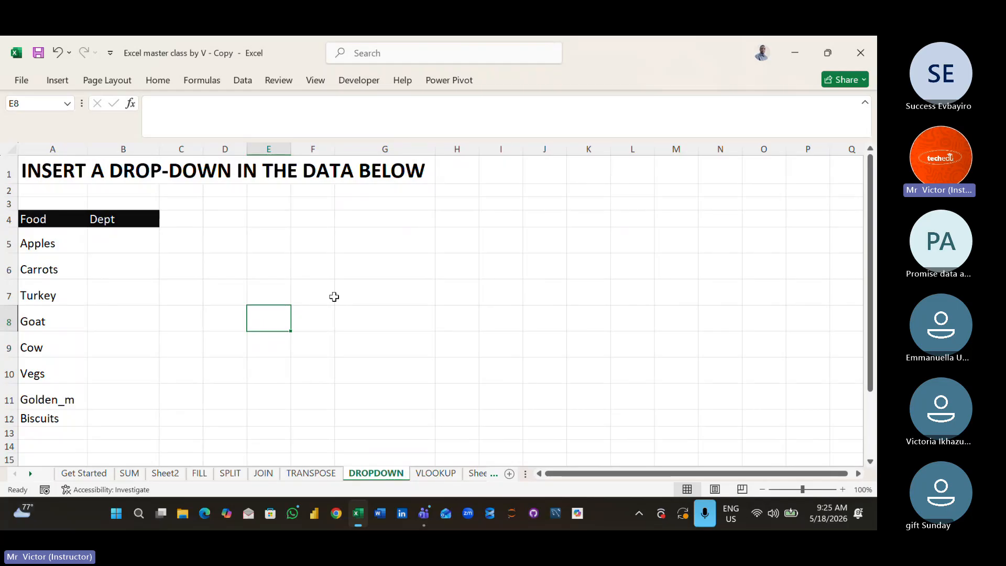
pyautogui.click(107, 283)
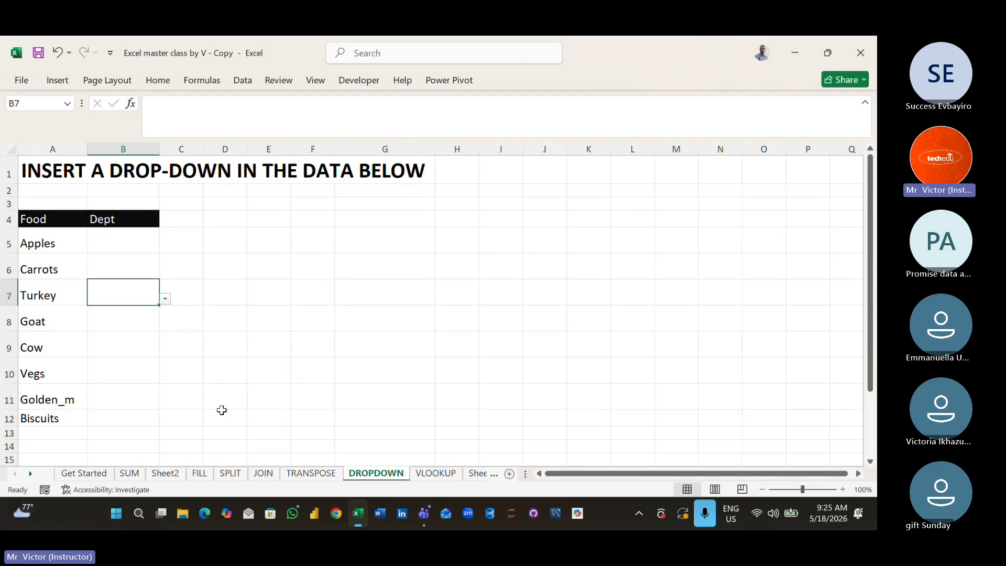
# - Look over the VLOOKUP sheet's exercise tables from the sheet's heading down
pyautogui.click(431, 474)
pyautogui.click(211, 194)
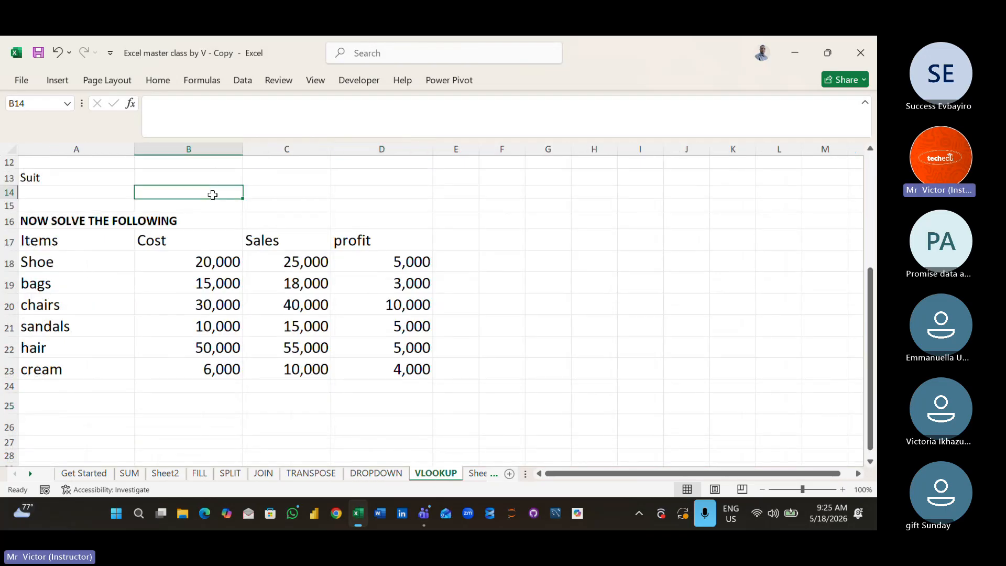
pyautogui.press('Up')
pyautogui.press('Up')
pyautogui.press('Up')
pyautogui.press('Up')
pyautogui.press('Up')
pyautogui.press('Up')
pyautogui.press('Up')
pyautogui.press('Up')
pyautogui.press('Up')
pyautogui.press('Up')
pyautogui.press('Up')
pyautogui.press('Up')
pyautogui.press('Up')
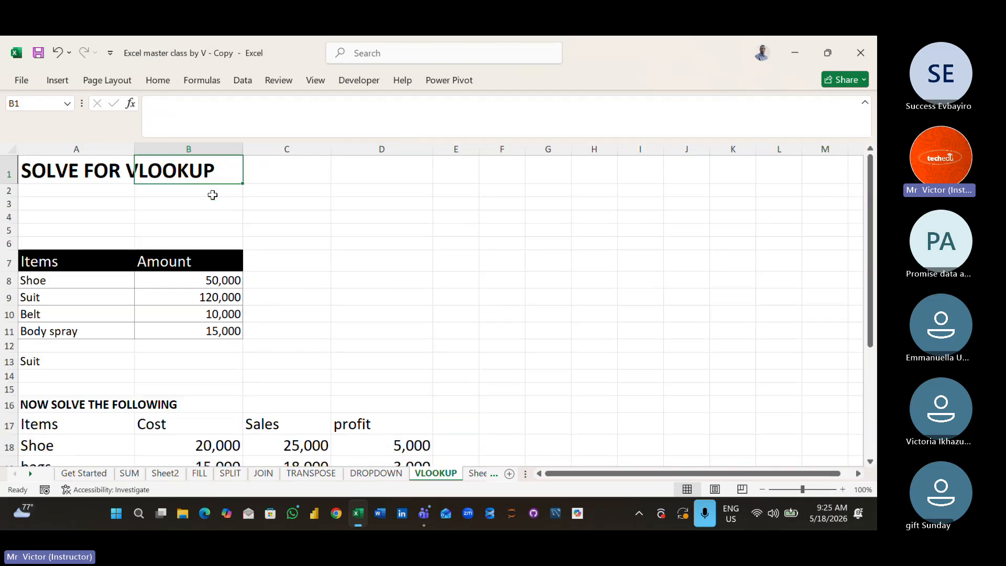
pyautogui.press('Left')
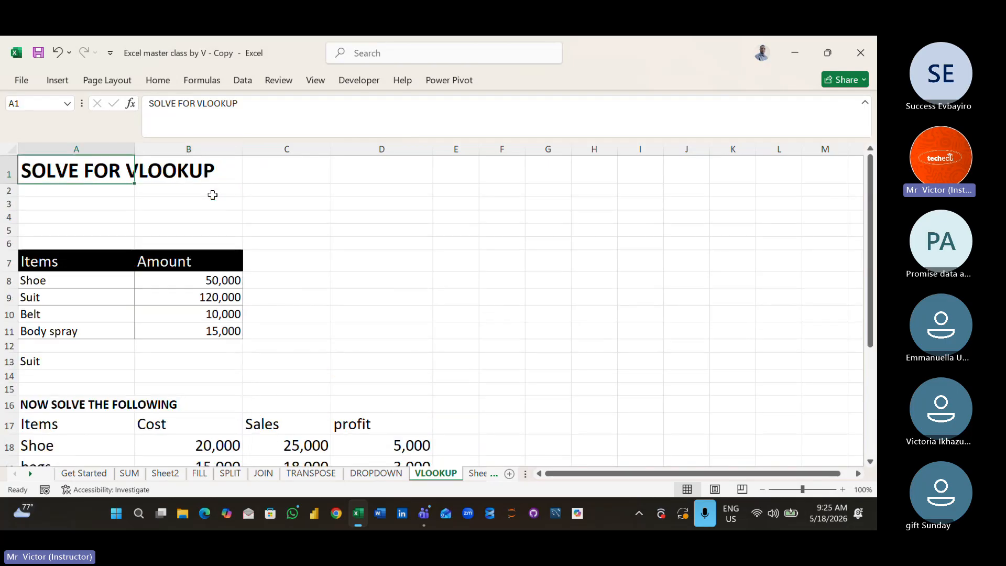
pyautogui.click(382, 295)
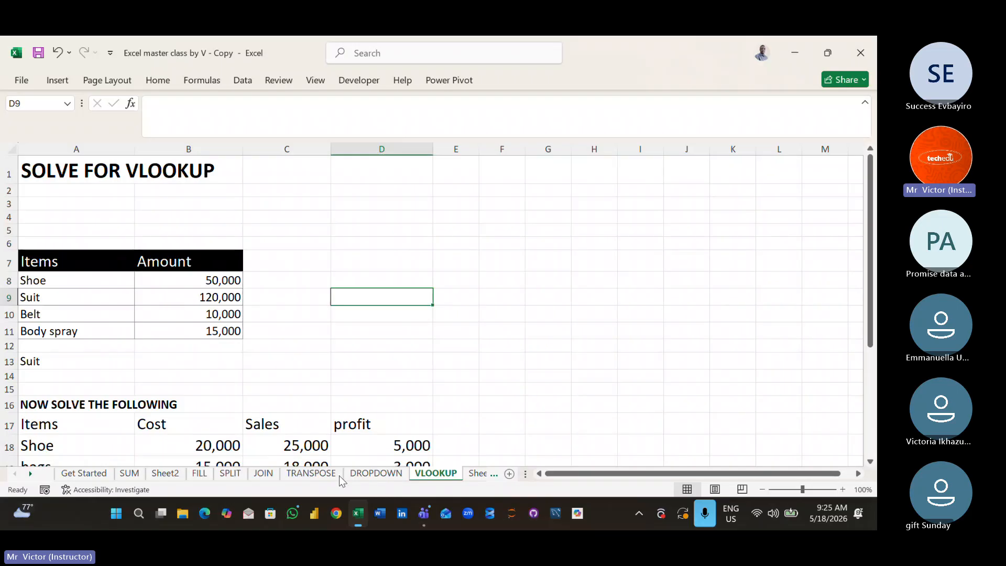
# - Return to the DROPDOWN sheet and choose Fruits for Apples in B5 and vegs for Carrots in B6
pyautogui.click(376, 473)
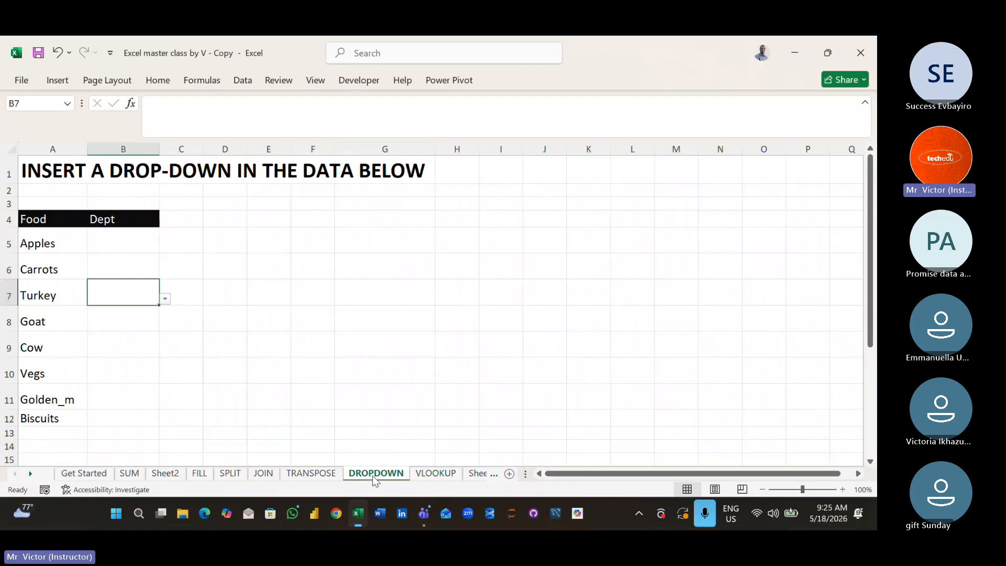
pyautogui.click(229, 362)
pyautogui.click(120, 237)
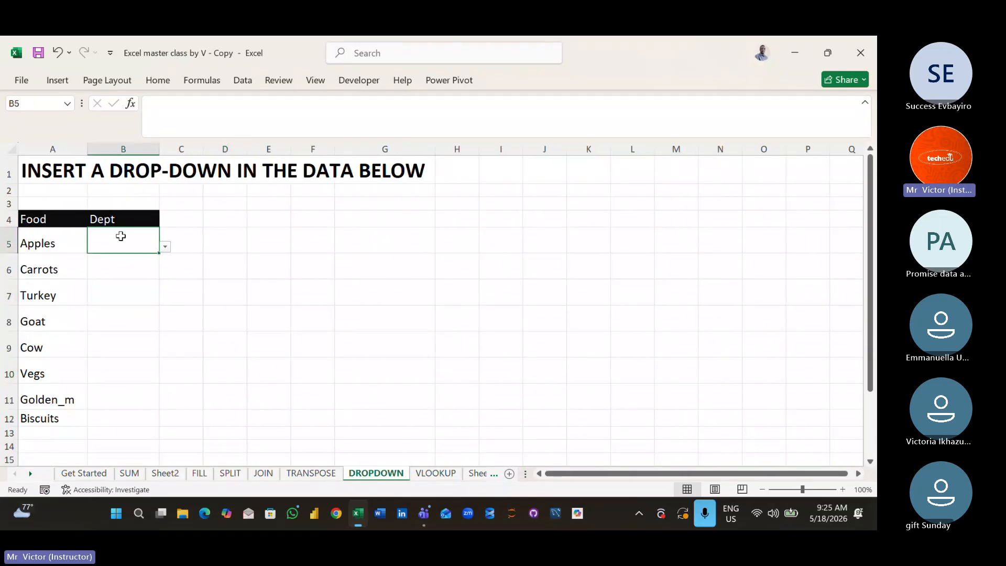
pyautogui.click(165, 246)
pyautogui.click(140, 262)
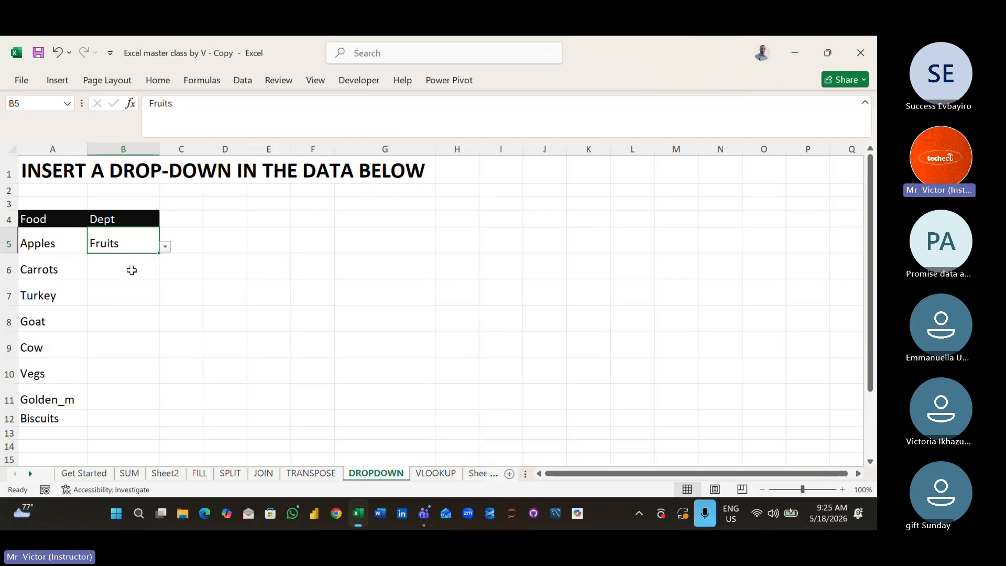
pyautogui.click(130, 271)
pyautogui.click(165, 273)
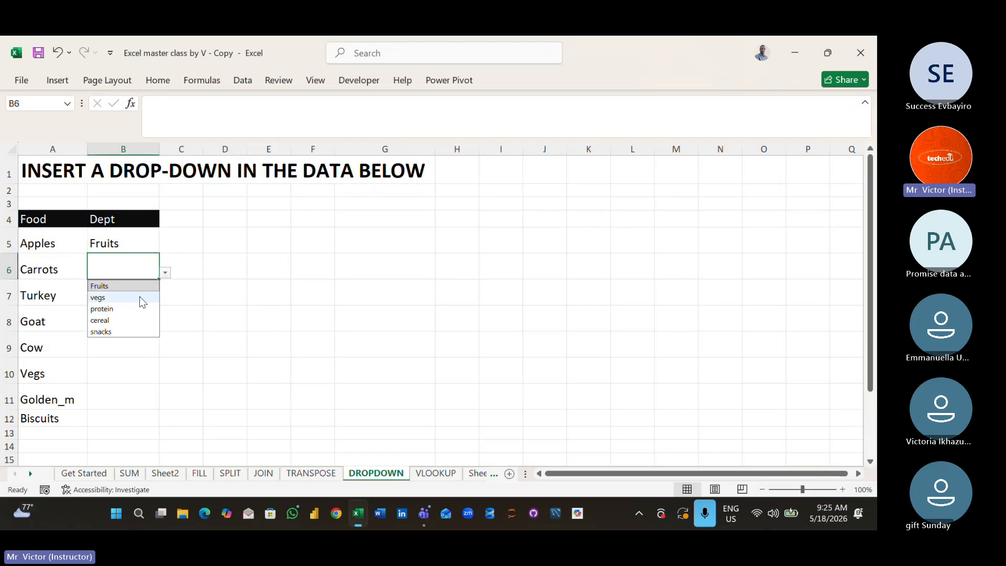
pyautogui.click(136, 298)
# - Choose protein from the Dept drop-down for both Turkey and Goat in B7:B8
pyautogui.click(144, 297)
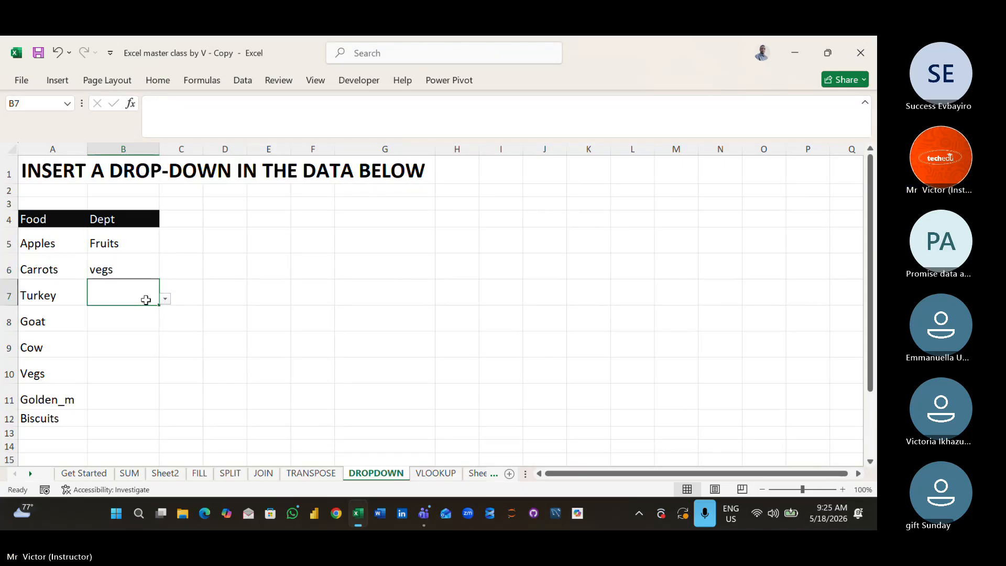
pyautogui.click(165, 300)
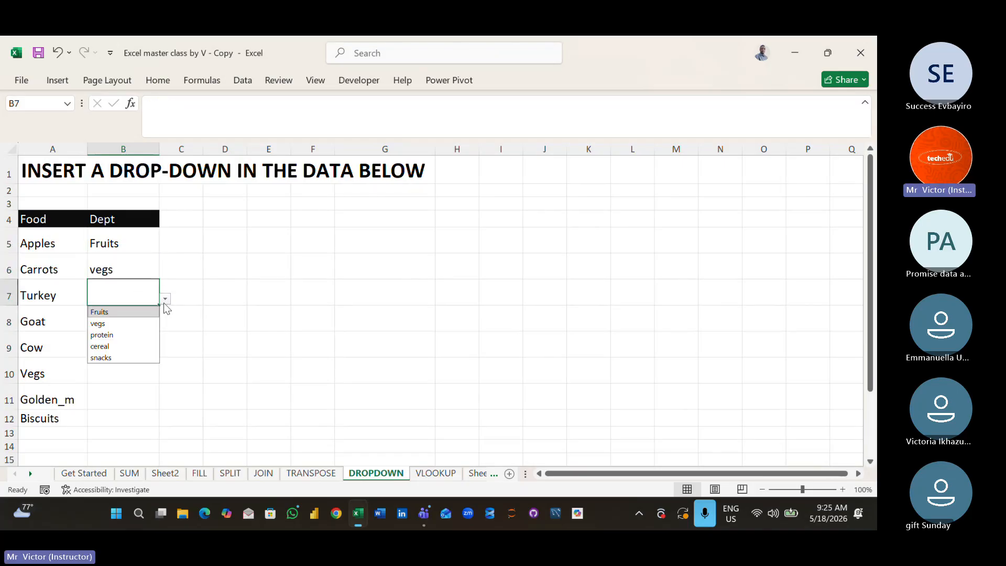
pyautogui.click(130, 336)
pyautogui.click(129, 322)
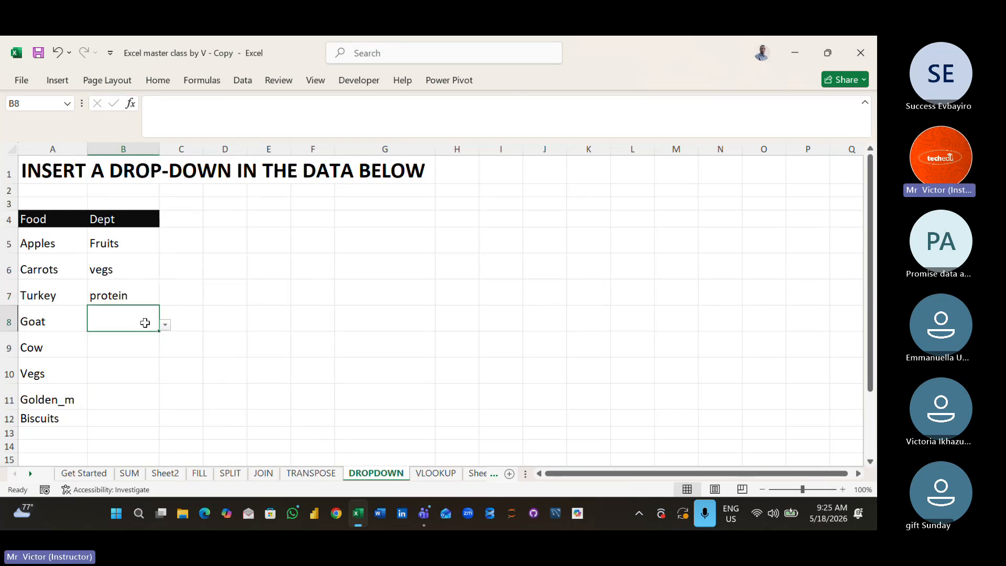
pyautogui.click(165, 327)
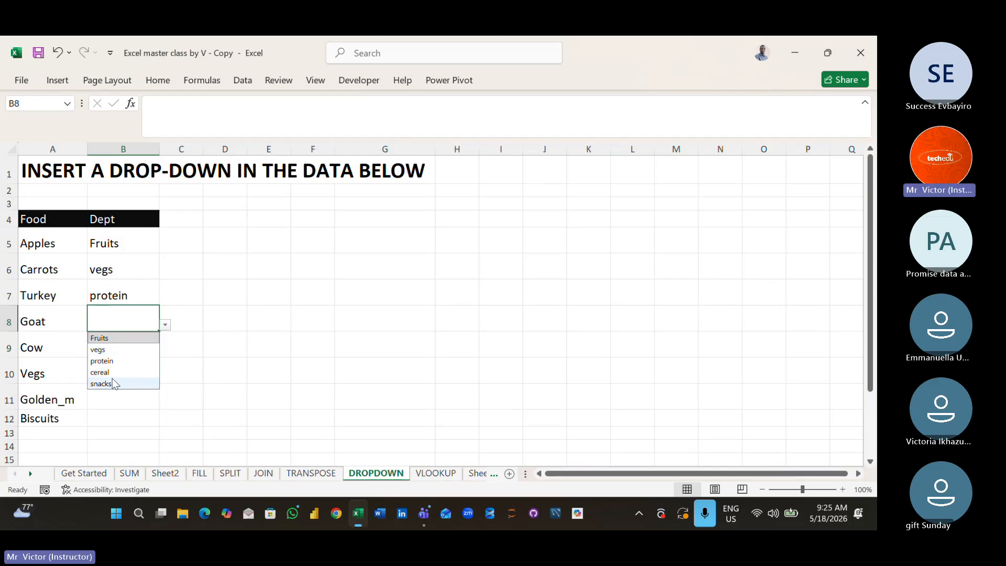
pyautogui.click(113, 362)
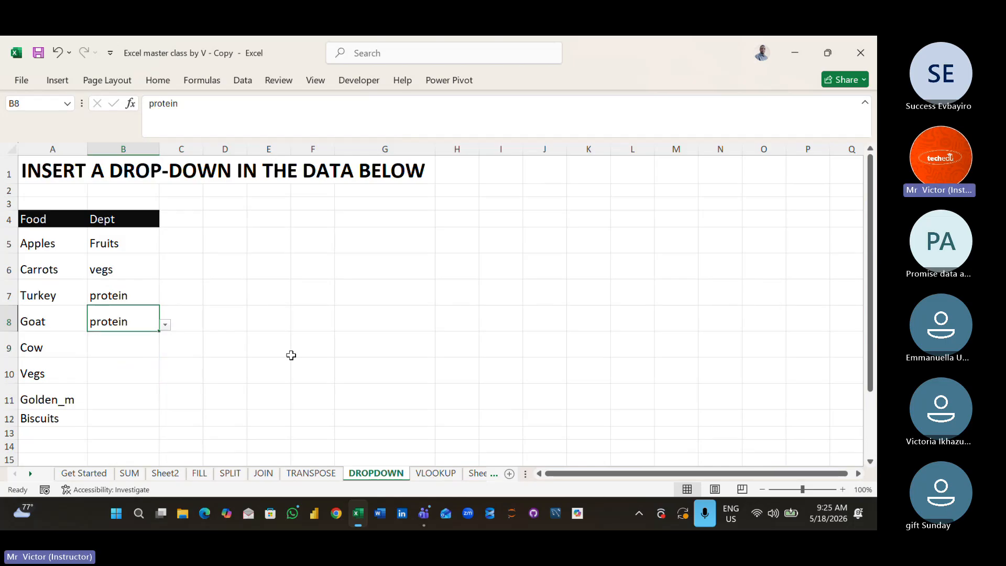
pyautogui.click(291, 355)
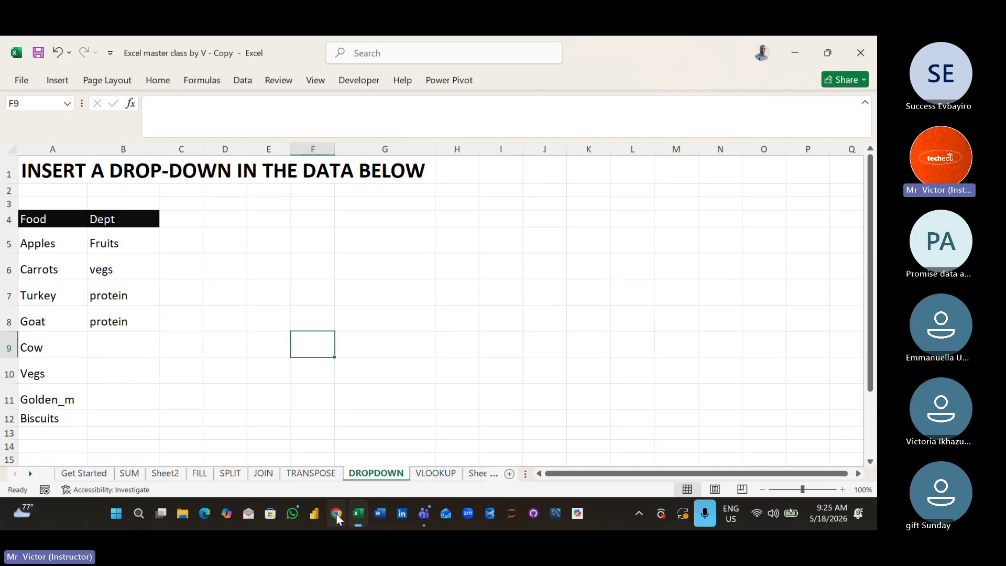
# - Switch to the Mail app and close the promotional browser page
pyautogui.click(246, 514)
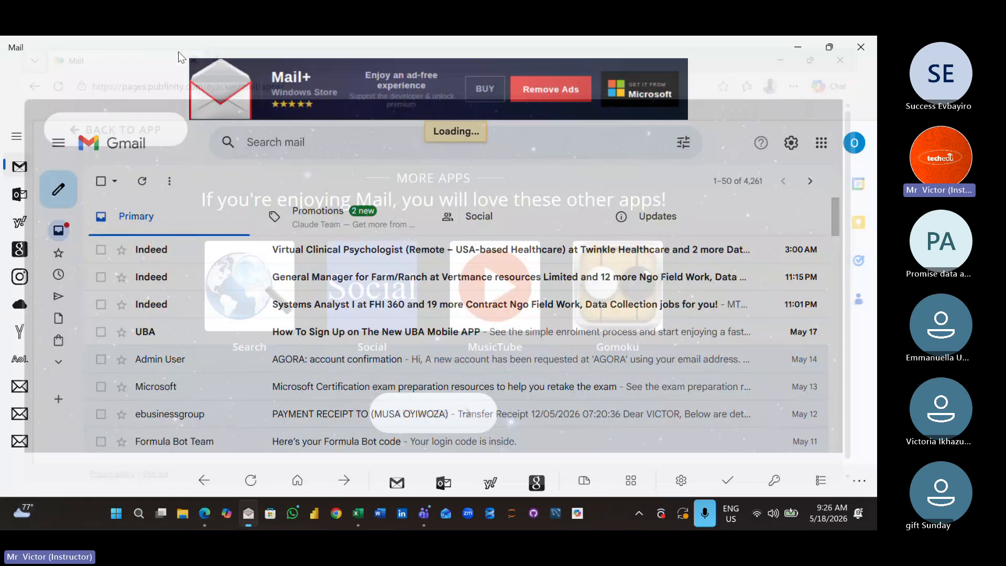
pyautogui.click(861, 50)
pyautogui.click(820, 143)
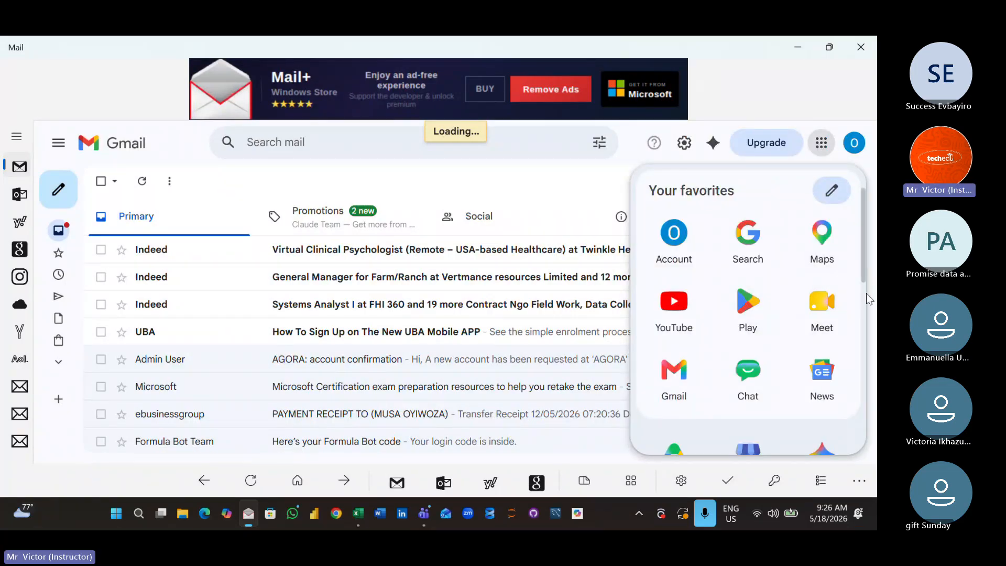
pyautogui.scroll(-2, 866, 294)
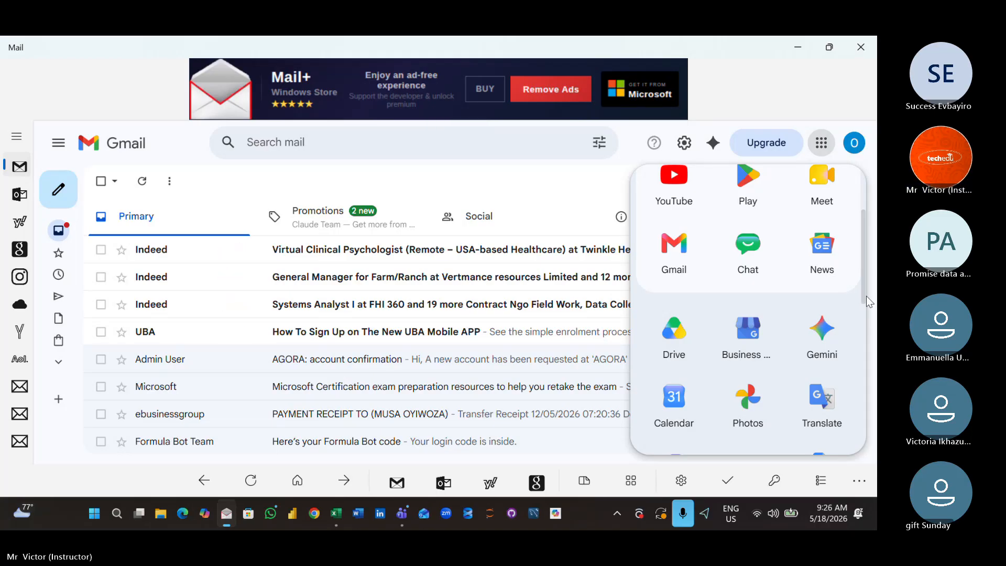
pyautogui.click(866, 301)
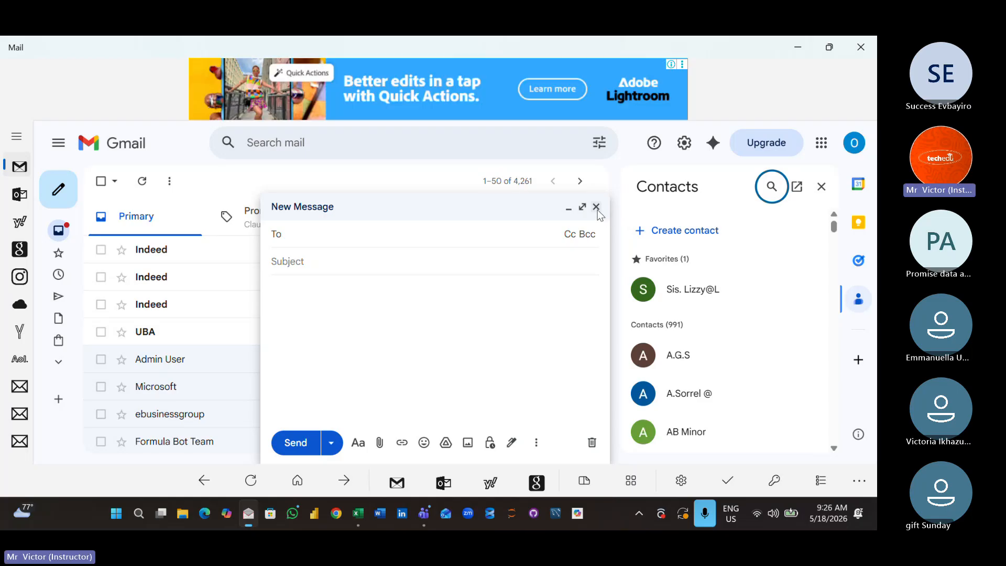
pyautogui.click(597, 208)
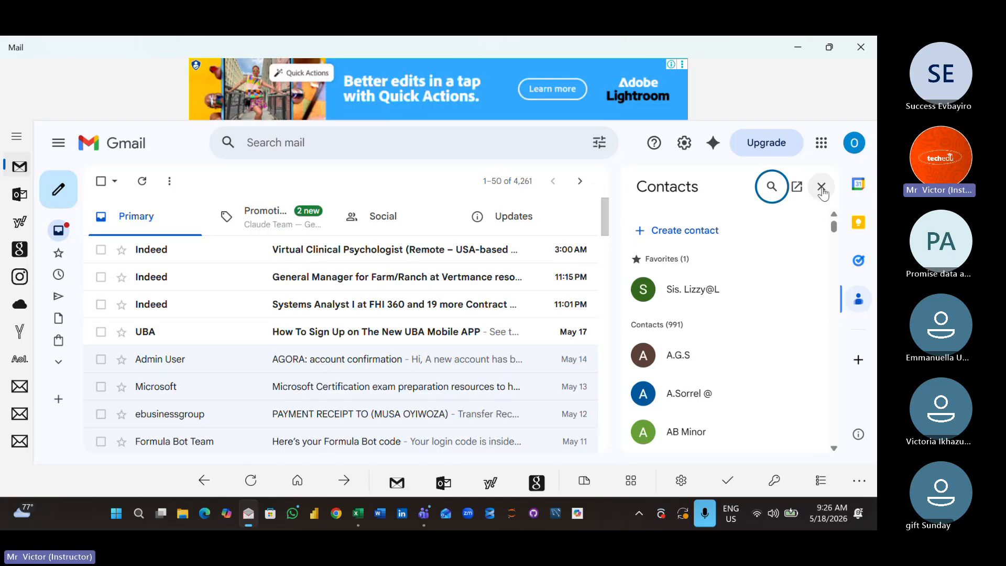
pyautogui.click(822, 190)
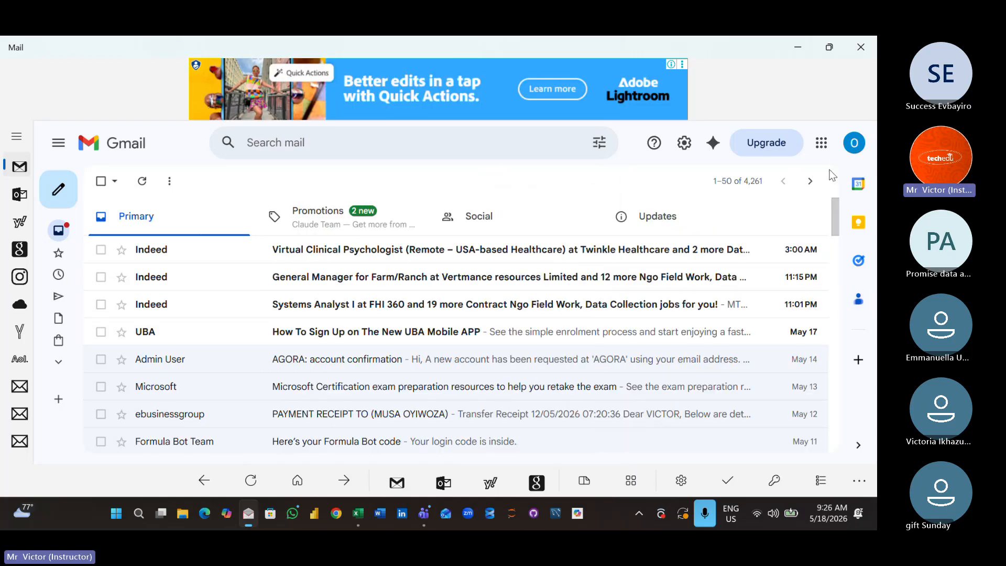
# - Open Google Sheets from the Google apps list, agreeing to leave the Gmail page
pyautogui.click(822, 143)
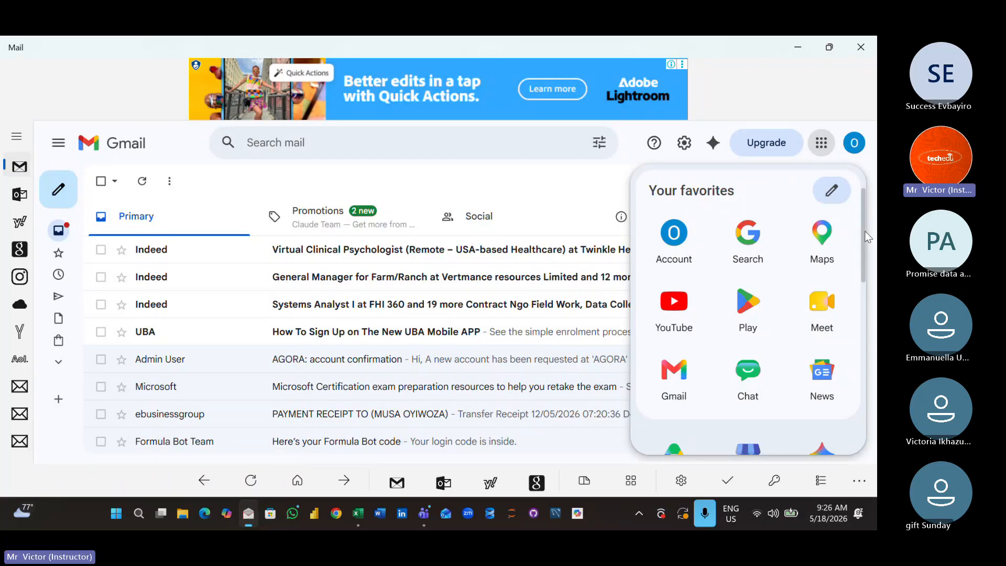
pyautogui.moveTo(866, 231); pyautogui.dragTo(873, 272)
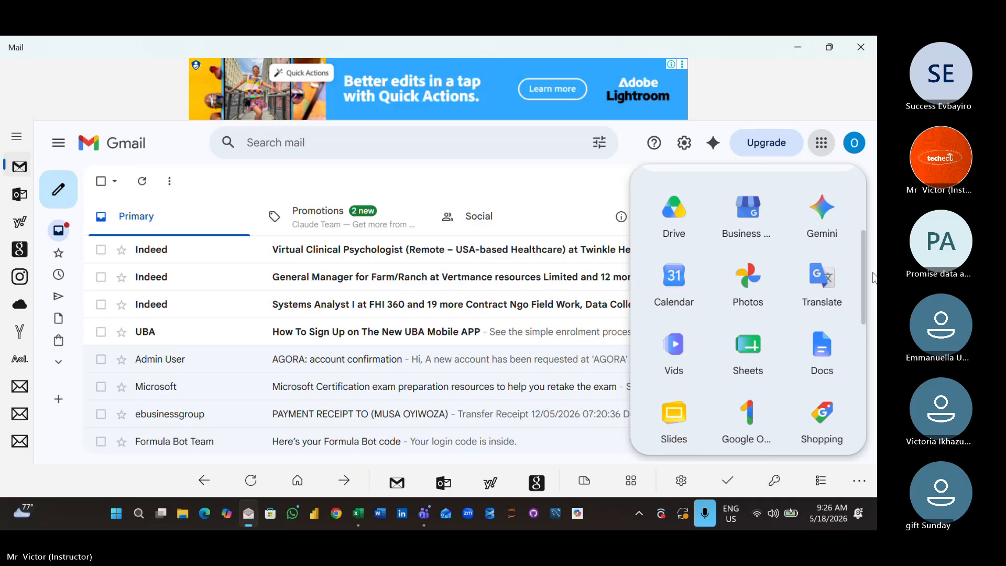
pyautogui.click(758, 351)
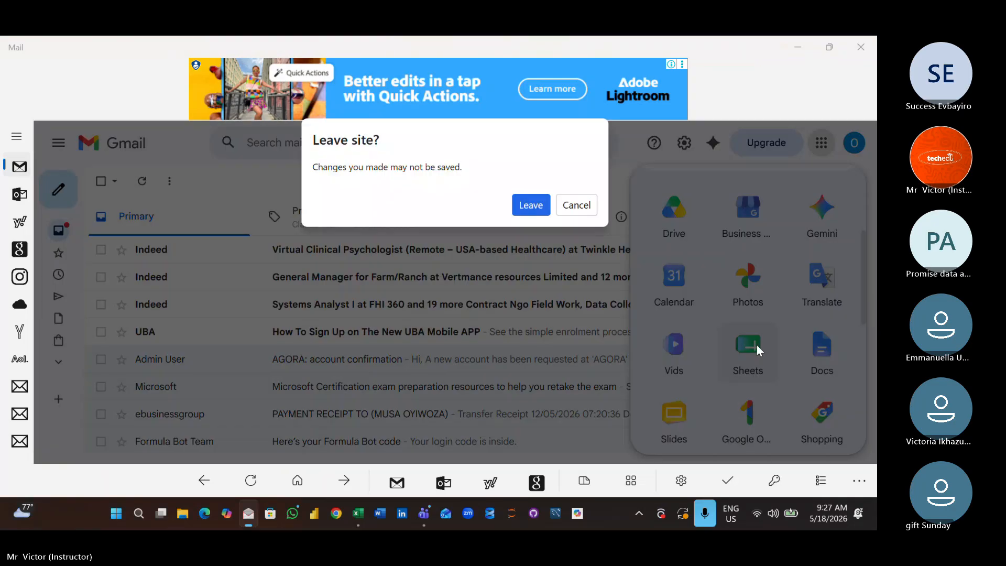
pyautogui.click(529, 206)
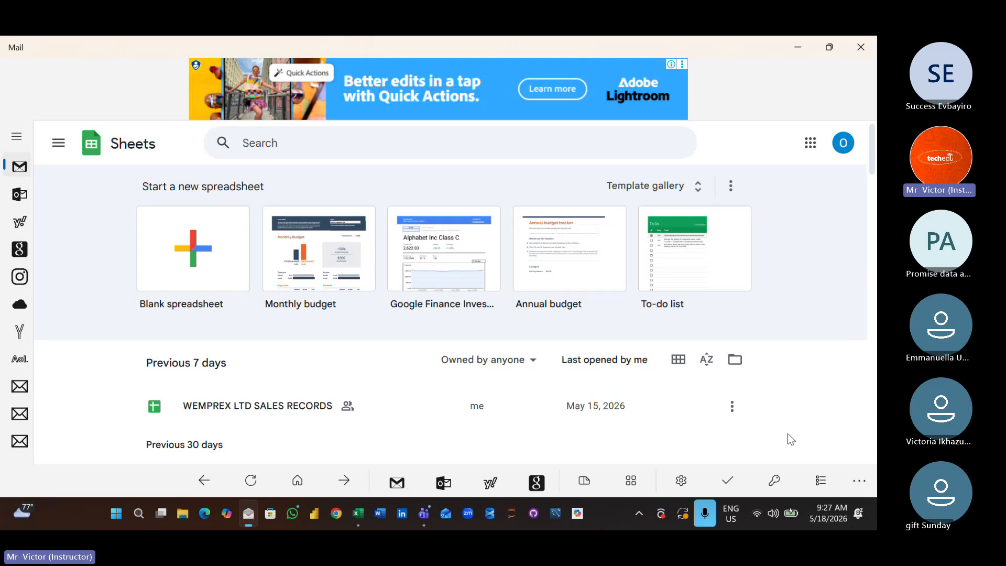
# - Open the Sales Records(Project) spreadsheet from the earlier files in Google Sheets
pyautogui.scroll(-3, 787, 433)
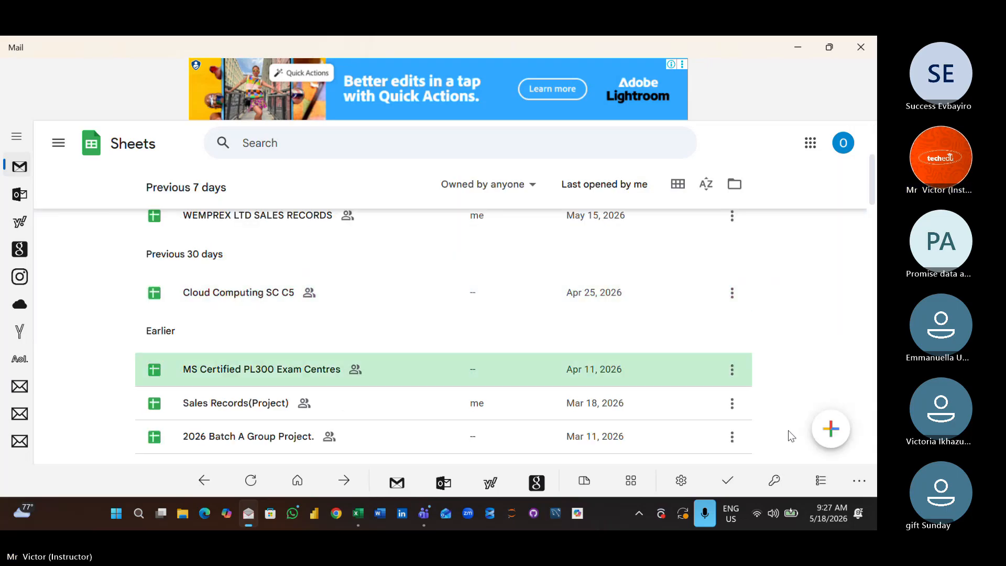
pyautogui.press('Down')
pyautogui.press('Down')
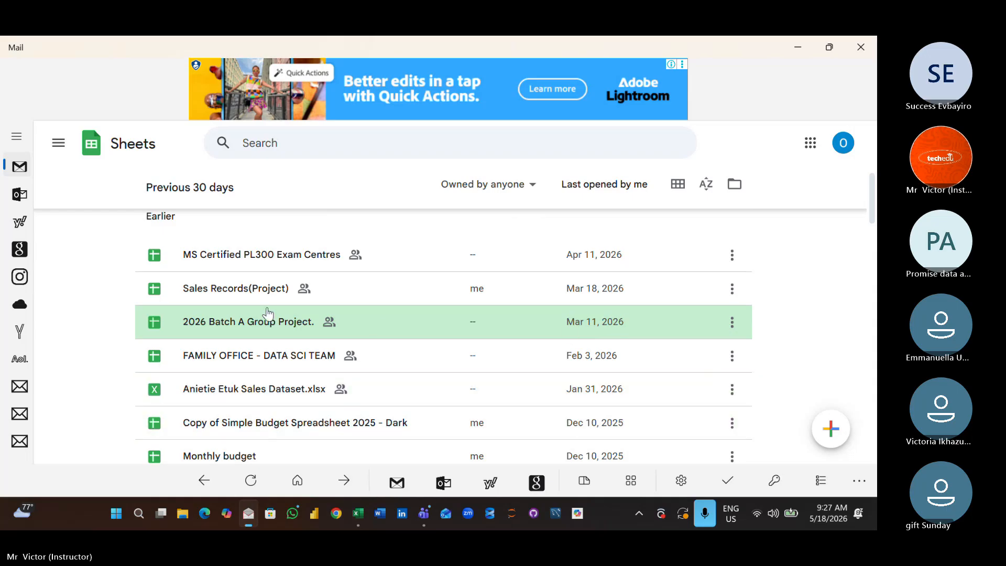
pyautogui.click(252, 298)
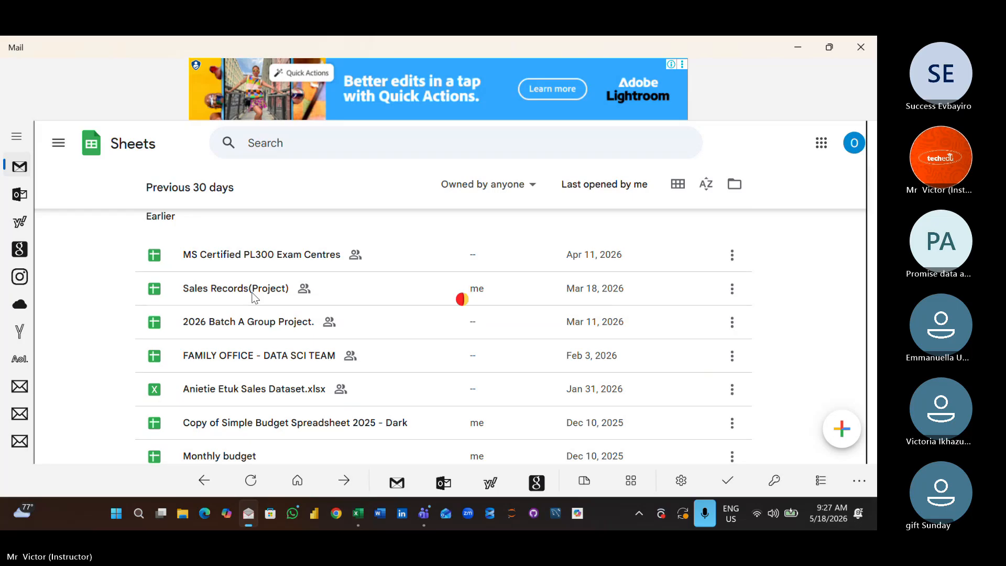
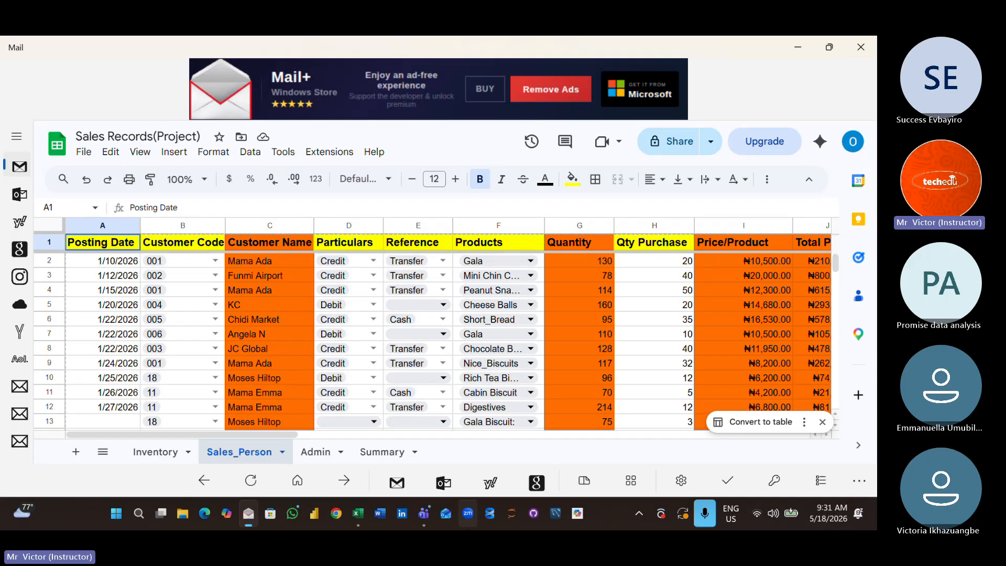
# - Clear the stray 16 from cell C16 in the Customer Name column
pyautogui.press('Down')
pyautogui.press('Down')
pyautogui.press('Down')
pyautogui.press('Down')
pyautogui.press('Down')
pyautogui.press('Down')
pyautogui.press('Down')
pyautogui.press('Down')
pyautogui.press('Down')
pyautogui.press('Down')
pyautogui.press('Down')
pyautogui.press('Down')
pyautogui.press('Down')
pyautogui.press('Down')
pyautogui.press('Down')
pyautogui.press('Down')
pyautogui.press('Down')
pyautogui.press('Down')
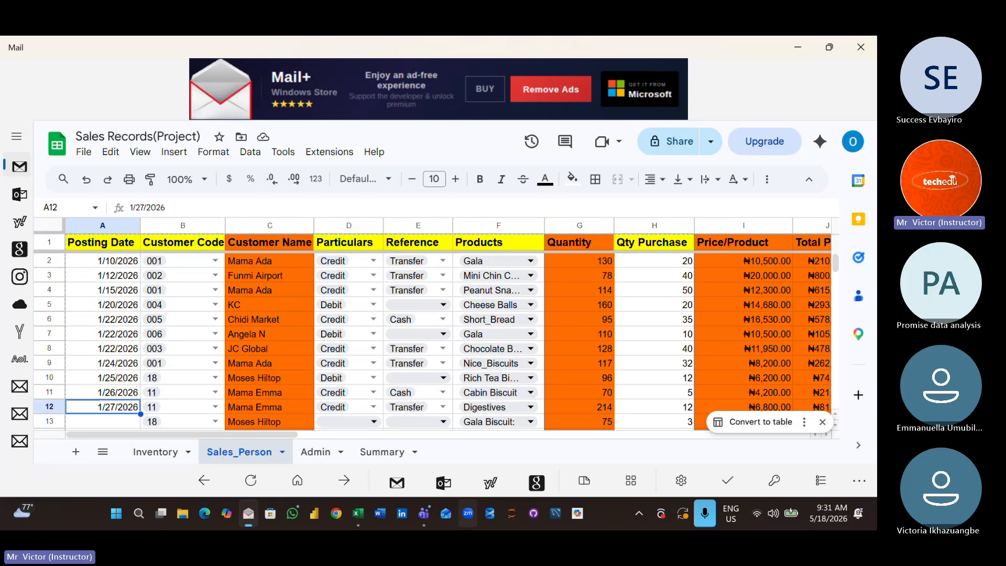
pyautogui.press('Down')
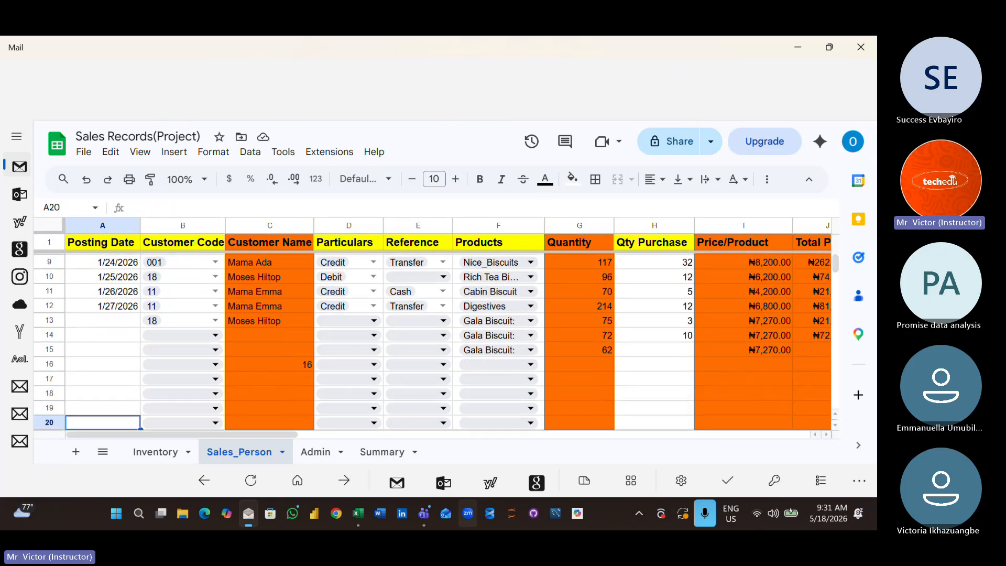
pyautogui.press('Down')
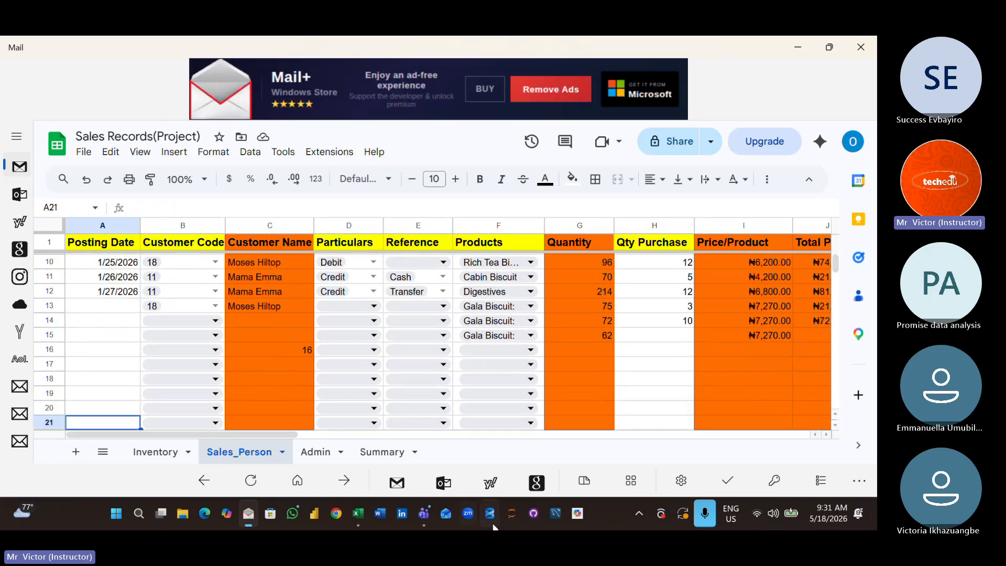
pyautogui.click(291, 353)
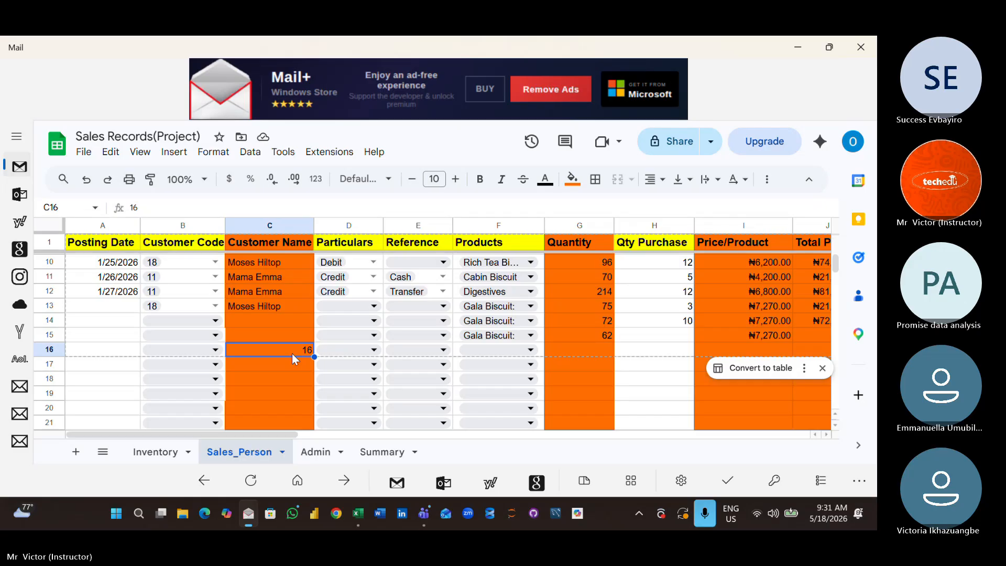
pyautogui.press('Delete')
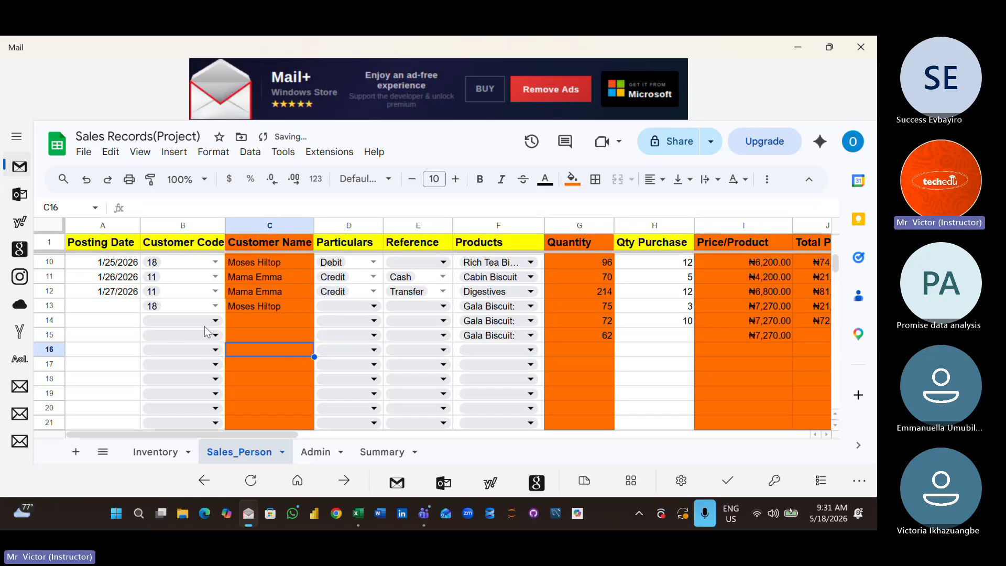
# - Set the Customer Code in row 14 to 009 and its Particulars to Debit
pyautogui.click(215, 321)
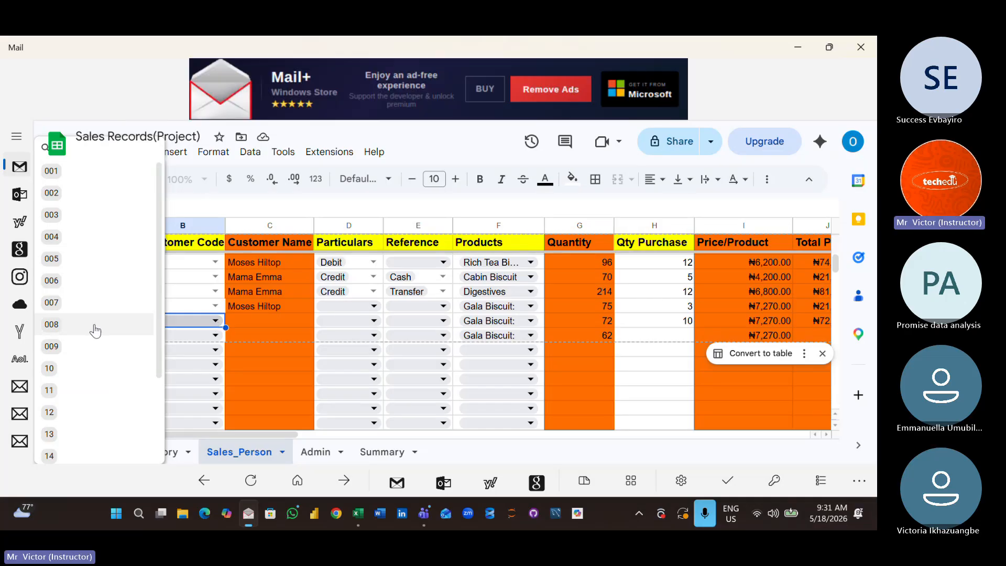
pyautogui.click(77, 353)
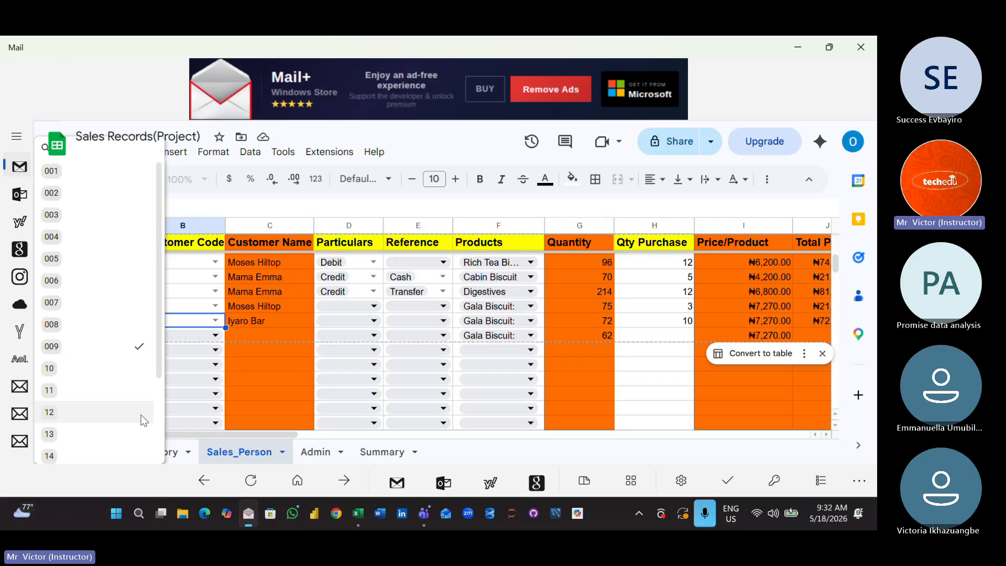
pyautogui.click(377, 308)
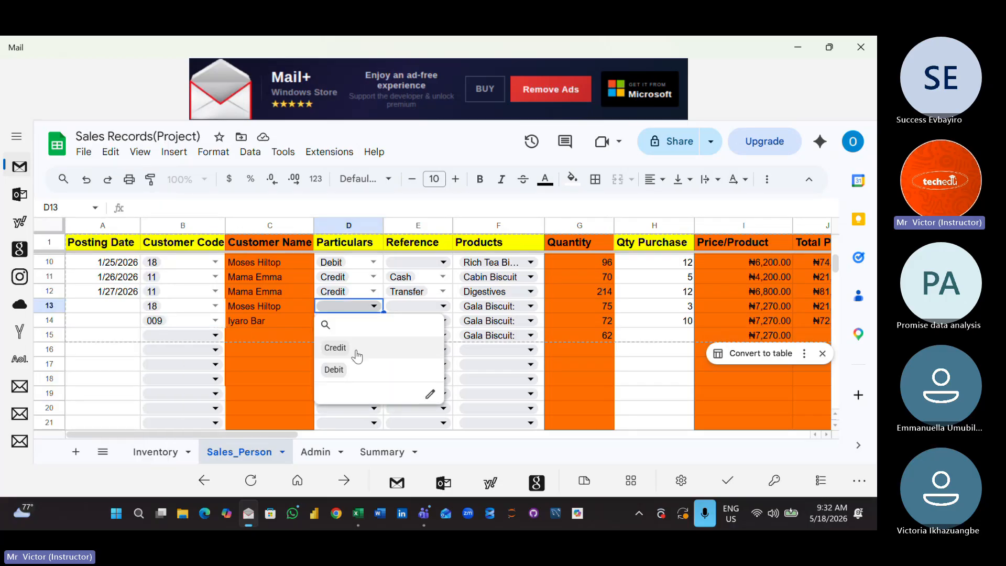
pyautogui.click(285, 339)
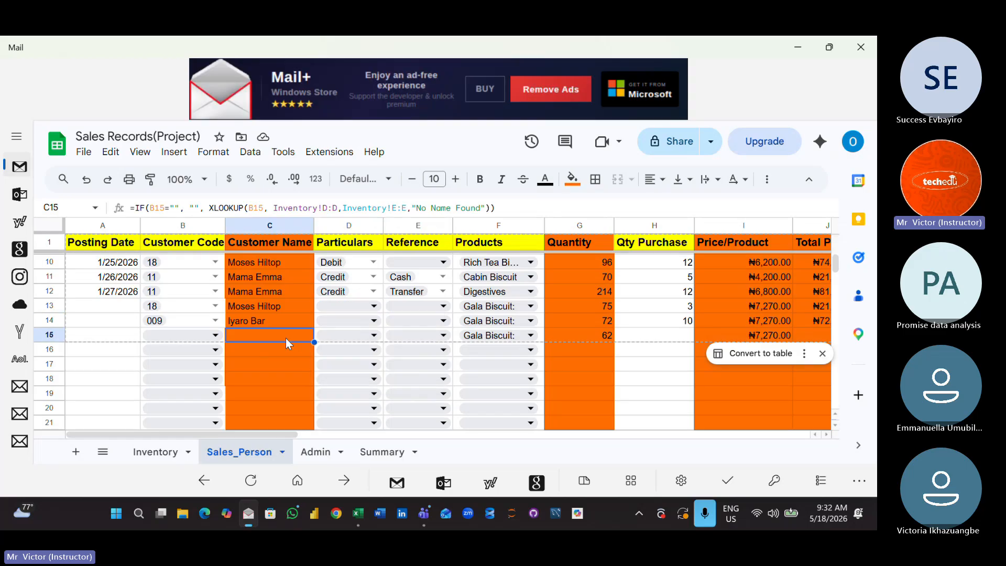
pyautogui.click(373, 324)
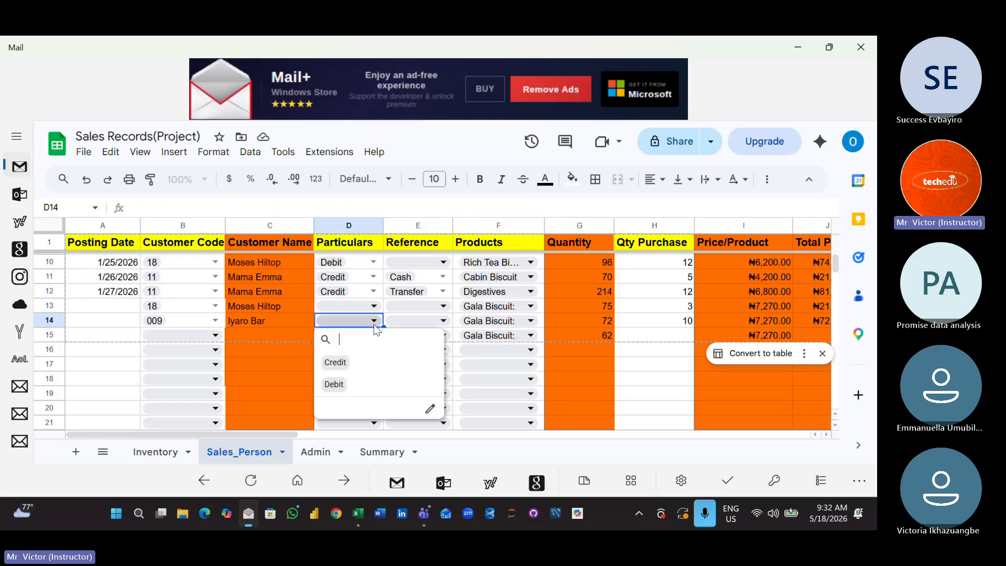
pyautogui.click(334, 384)
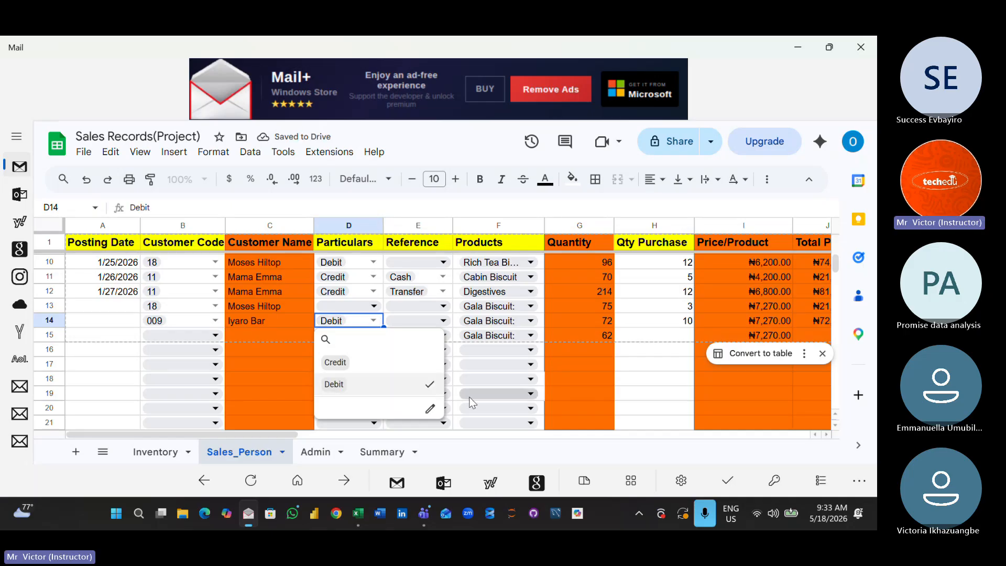
pyautogui.click(501, 392)
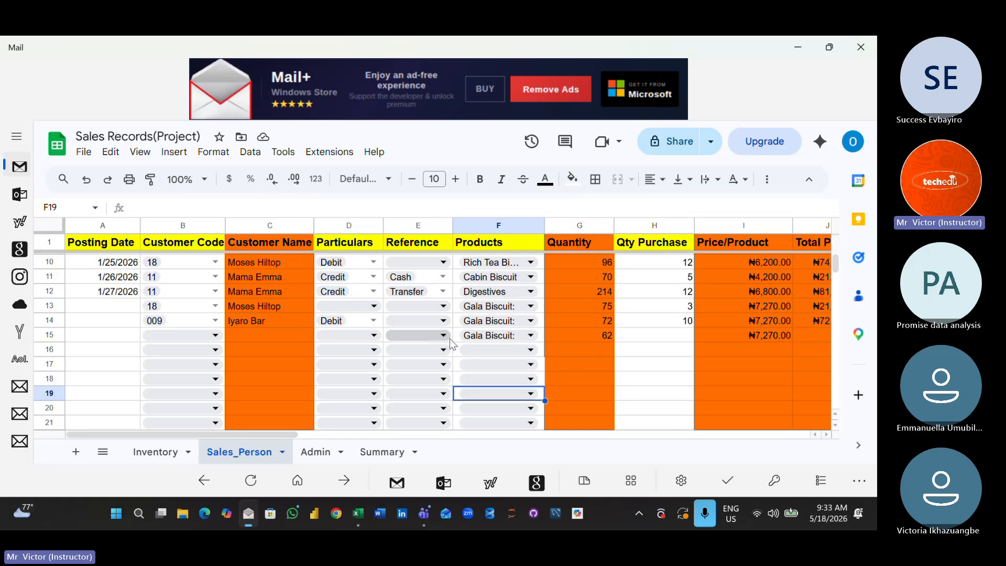
# - Change the product in row 15 to Gala and enter a Qty Purchase of 20
pyautogui.click(532, 335)
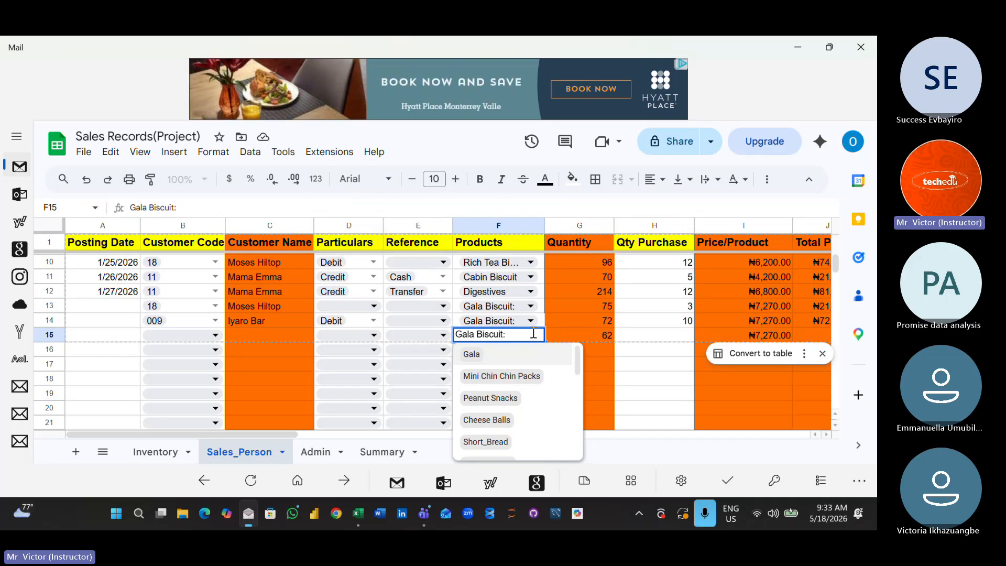
pyautogui.click(497, 364)
pyautogui.click(665, 399)
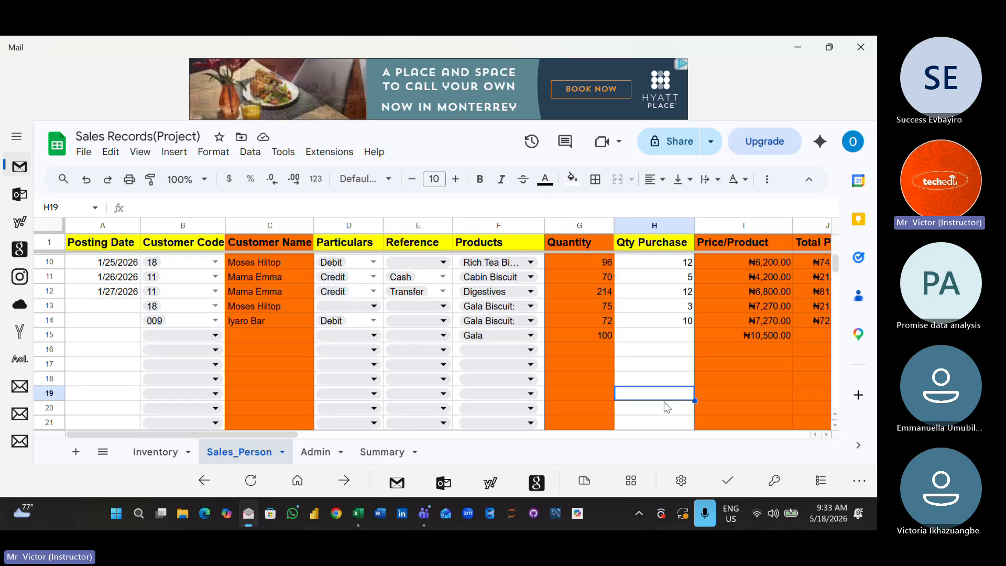
pyautogui.click(657, 336)
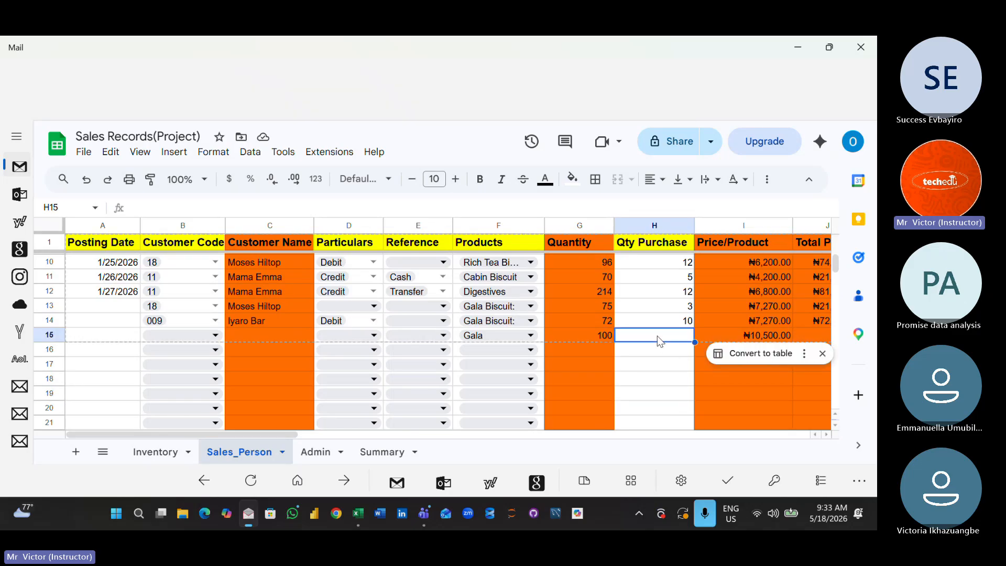
pyautogui.write('20')
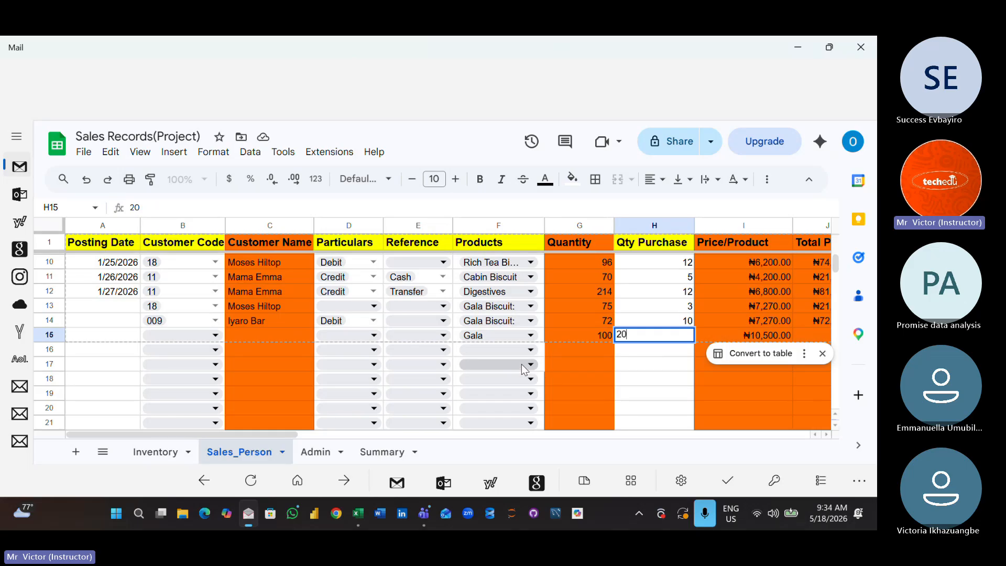
pyautogui.click(528, 350)
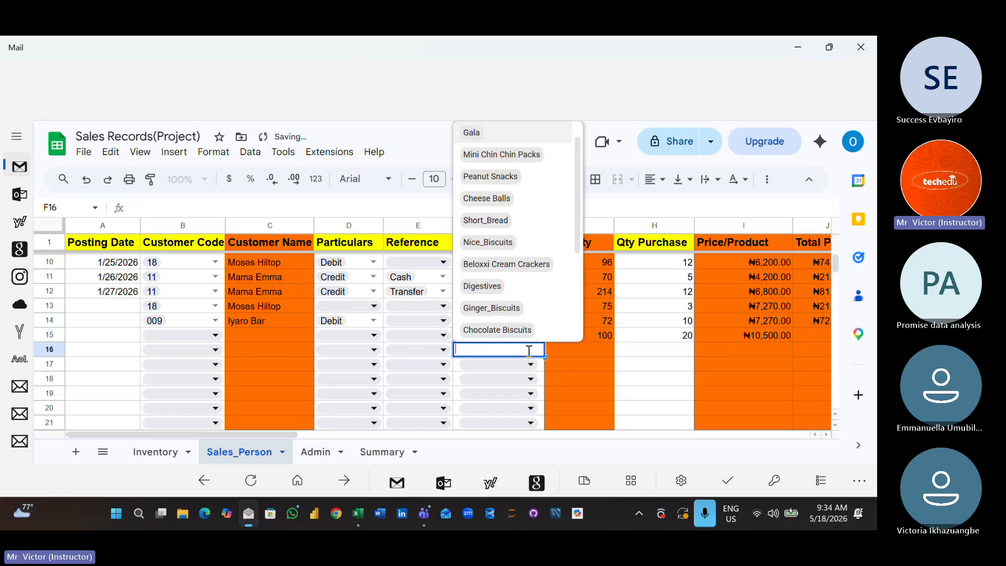
pyautogui.press('Escape')
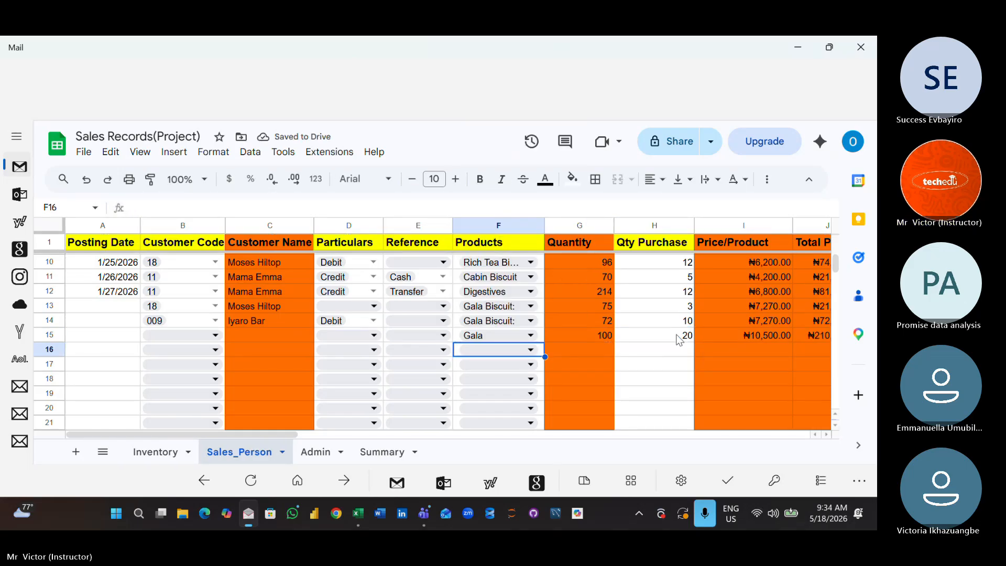
pyautogui.click(716, 424)
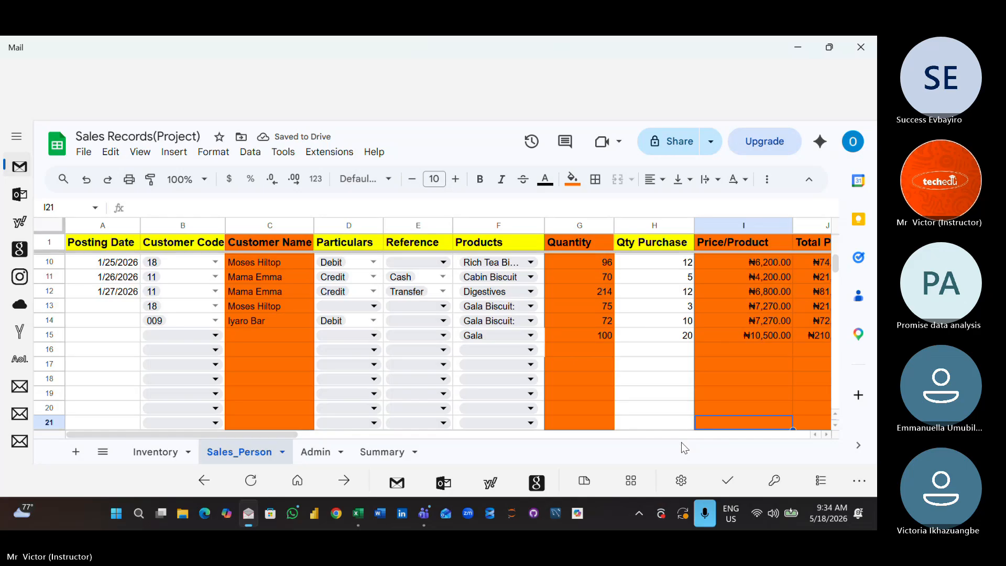
# - Choose Gala from the Products drop-down in row 16
pyautogui.click(530, 350)
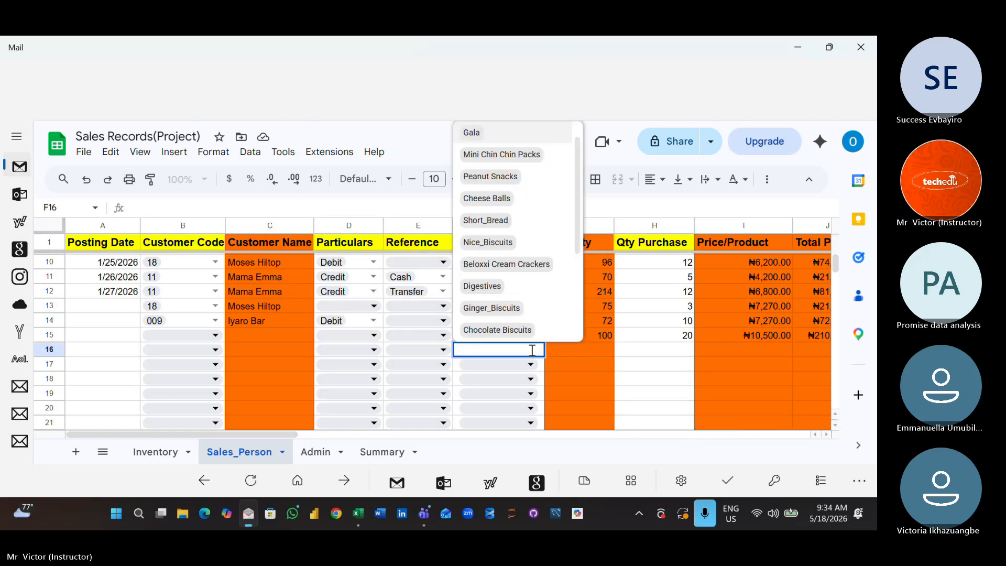
pyautogui.scroll(-1, 488, 184)
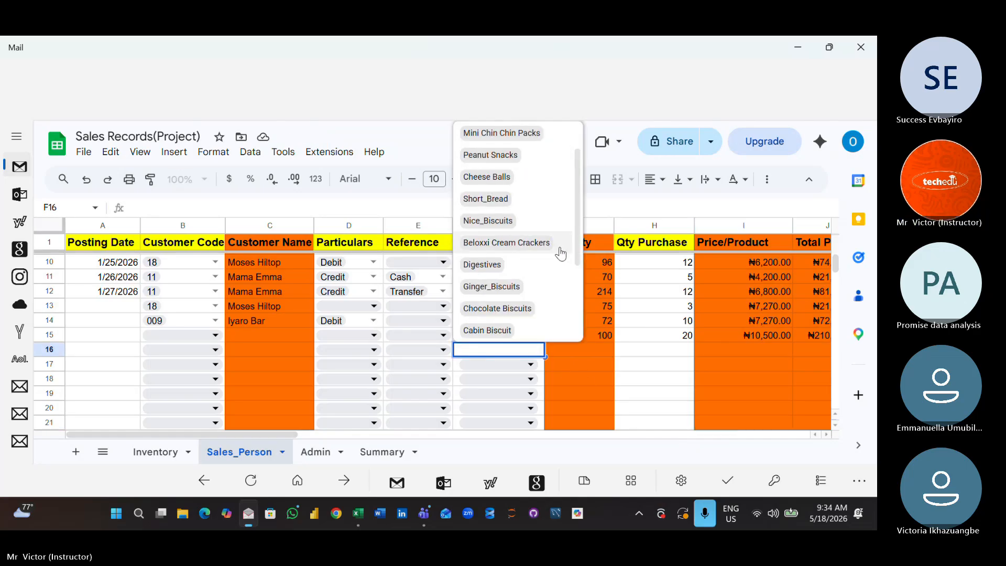
pyautogui.scroll(1, 579, 229)
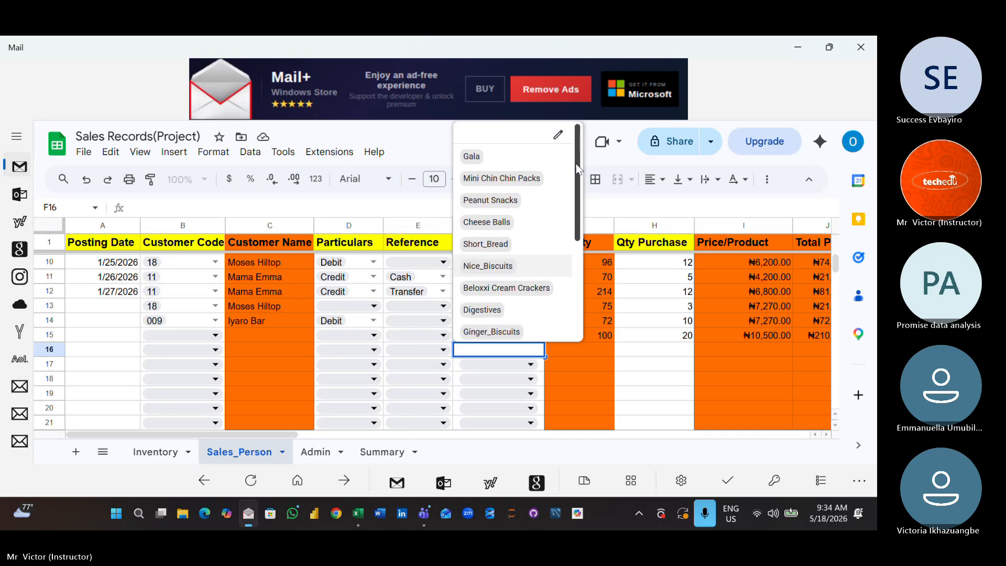
pyautogui.click(540, 160)
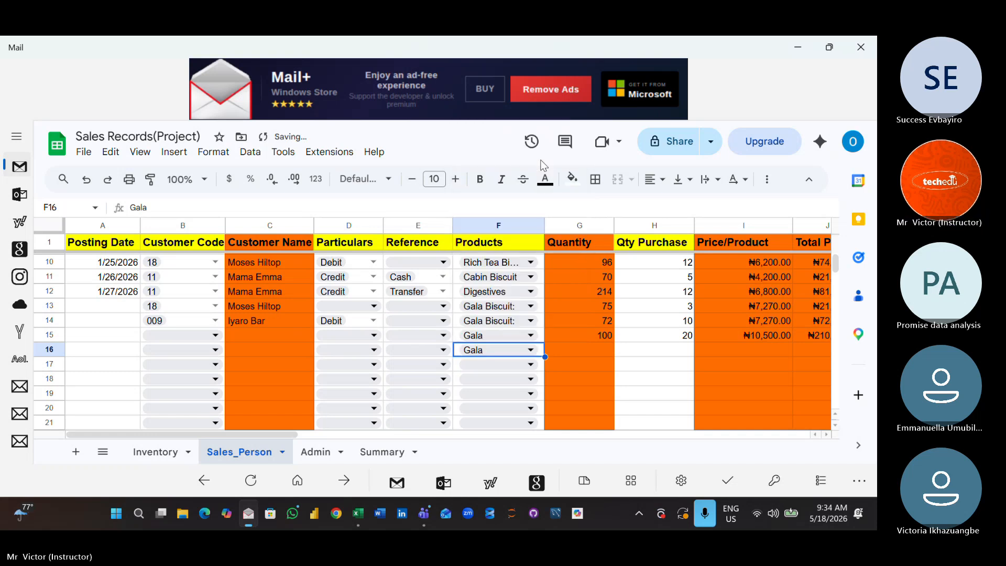
# - Examine the Total Price, Payment Received, Debit and Remark columns for the recorded sales
pyautogui.click(682, 413)
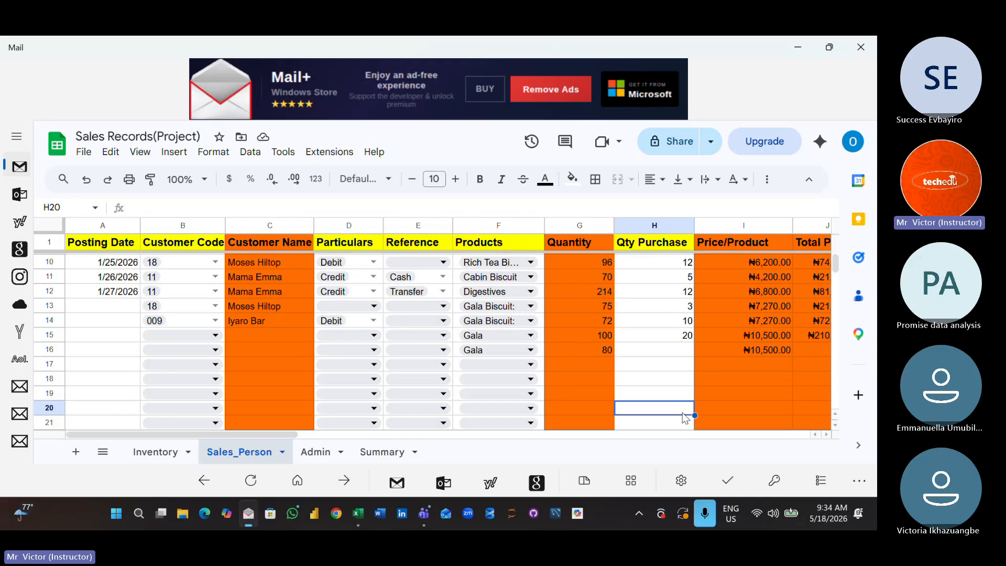
pyautogui.press('Right')
pyautogui.press('Right')
pyautogui.press('Right')
pyautogui.press('Right')
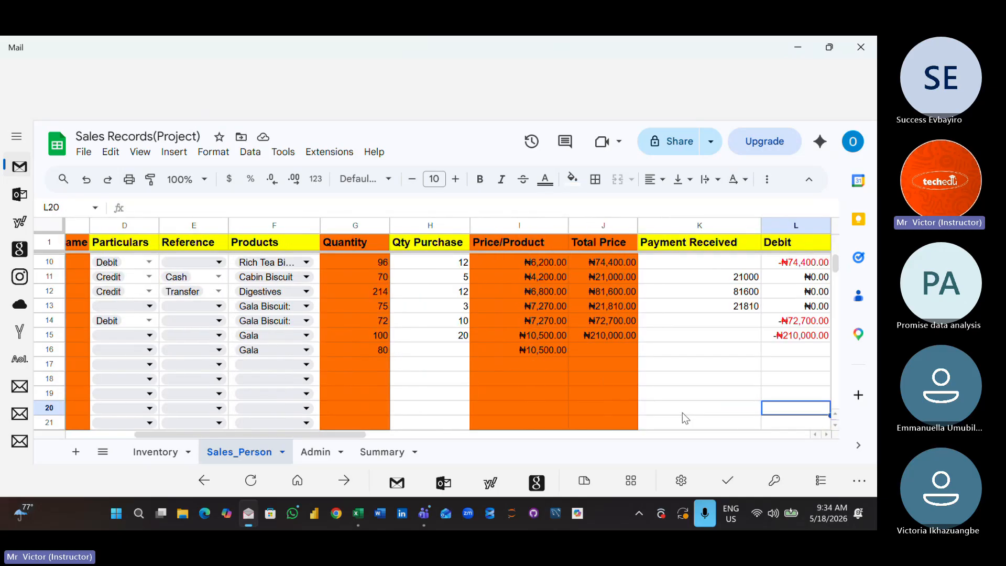
pyautogui.press('Right')
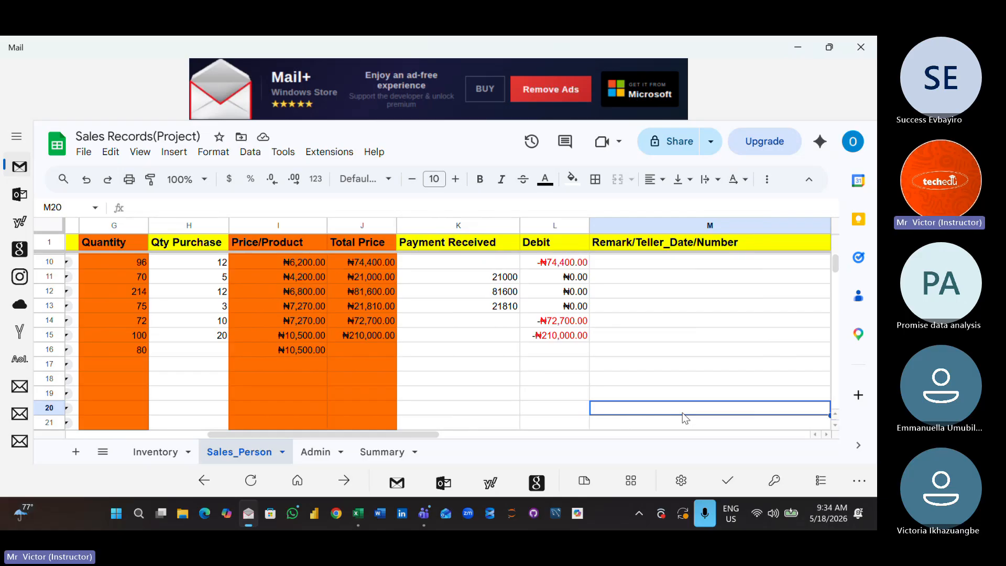
pyautogui.press('Left')
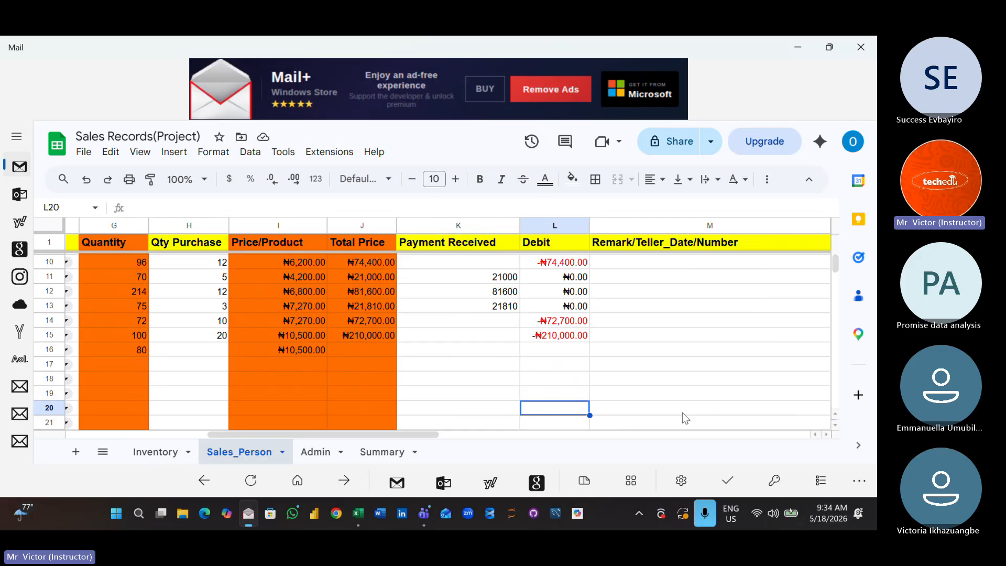
pyautogui.press('Left')
pyautogui.press('Left')
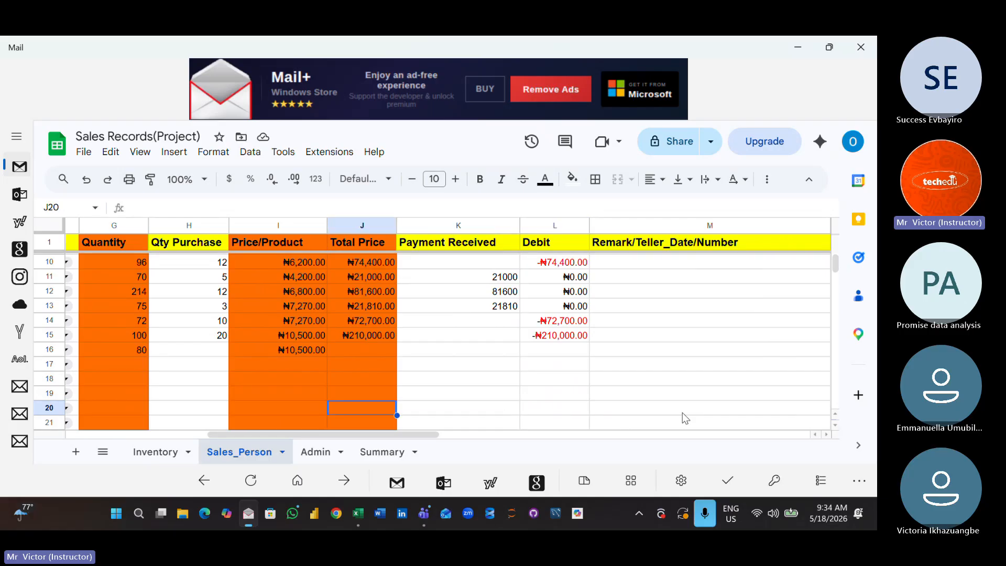
# - Review the sheet's columns from Posting Date across to Stock Balance
pyautogui.press('Home')
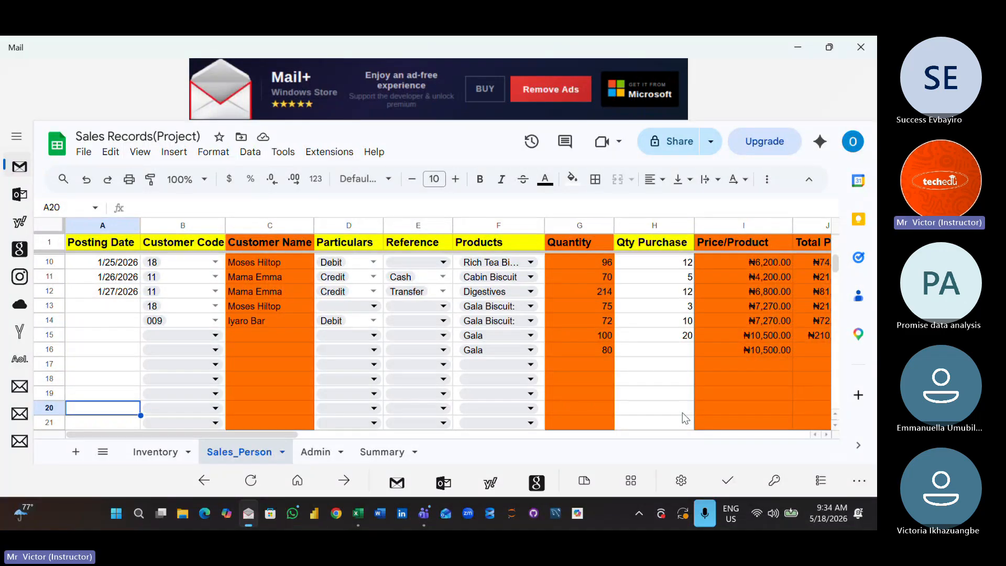
pyautogui.press('Right')
pyautogui.press('Right')
pyautogui.press('Right')
pyautogui.press('Right')
pyautogui.press('Right')
pyautogui.press('Right')
pyautogui.press('Right')
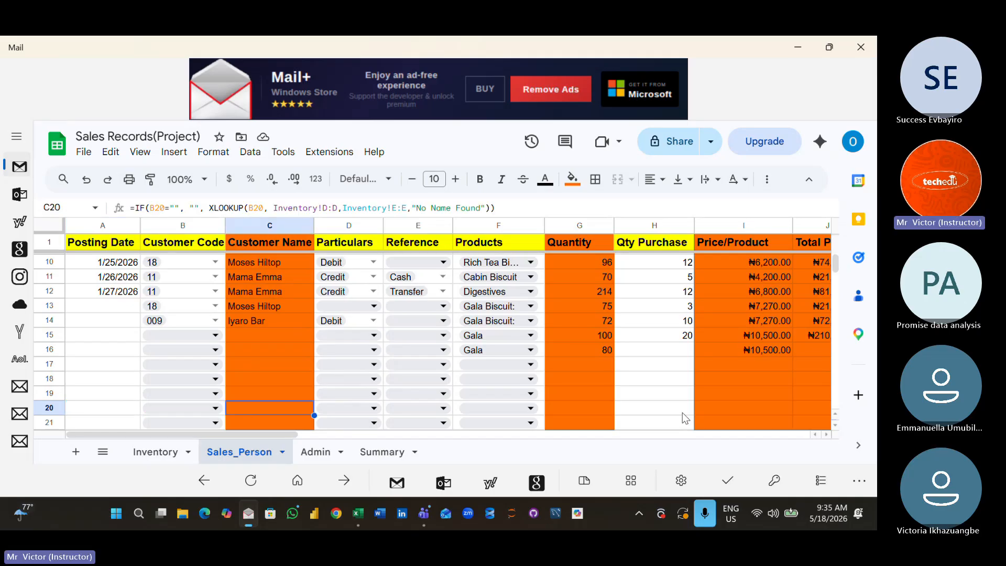
pyautogui.press('Right')
pyautogui.press('Right')
pyautogui.press('Right')
pyautogui.press('Right')
pyautogui.press('Right')
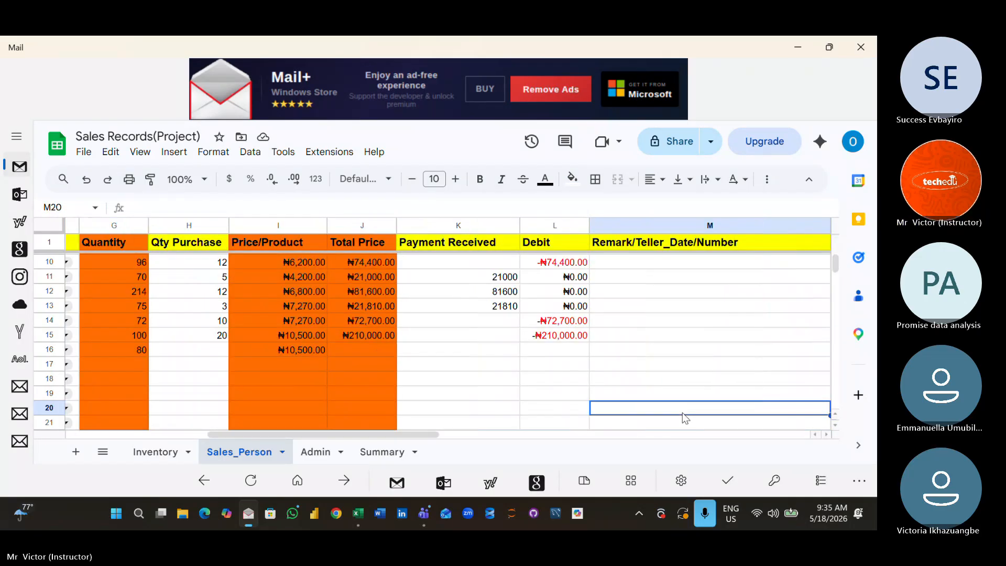
pyautogui.press('Right')
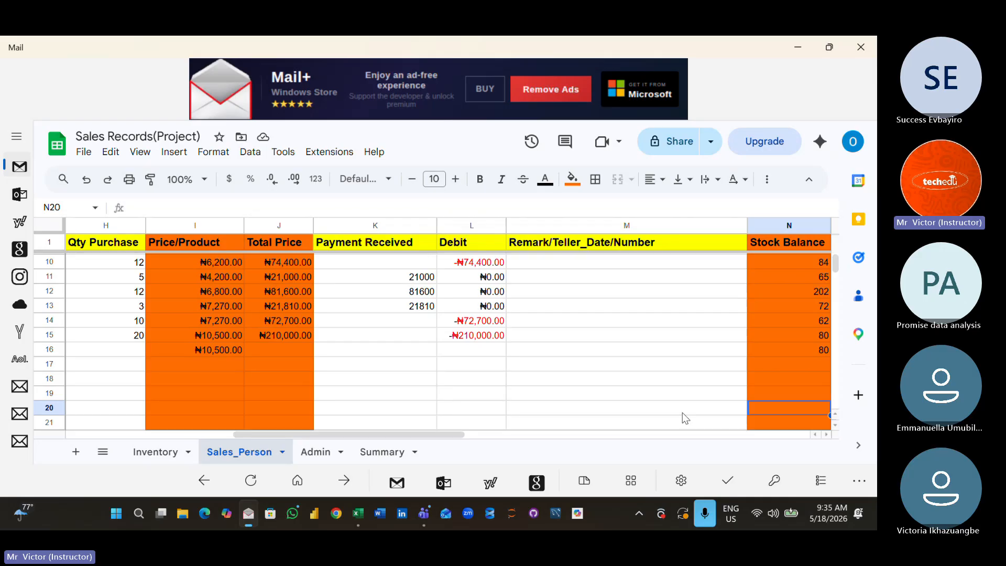
# - Inspect Customer Name cells C16 and C19 for the XLOOKUP formula that fetches the name by customer code
pyautogui.press('Left')
pyautogui.press('Left')
pyautogui.press('Home')
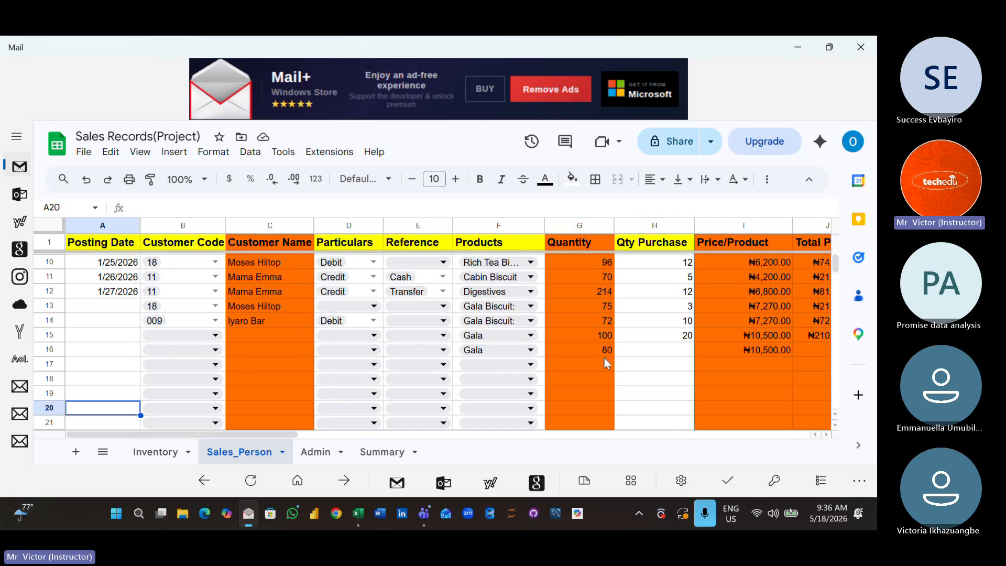
pyautogui.doubleClick(266, 350)
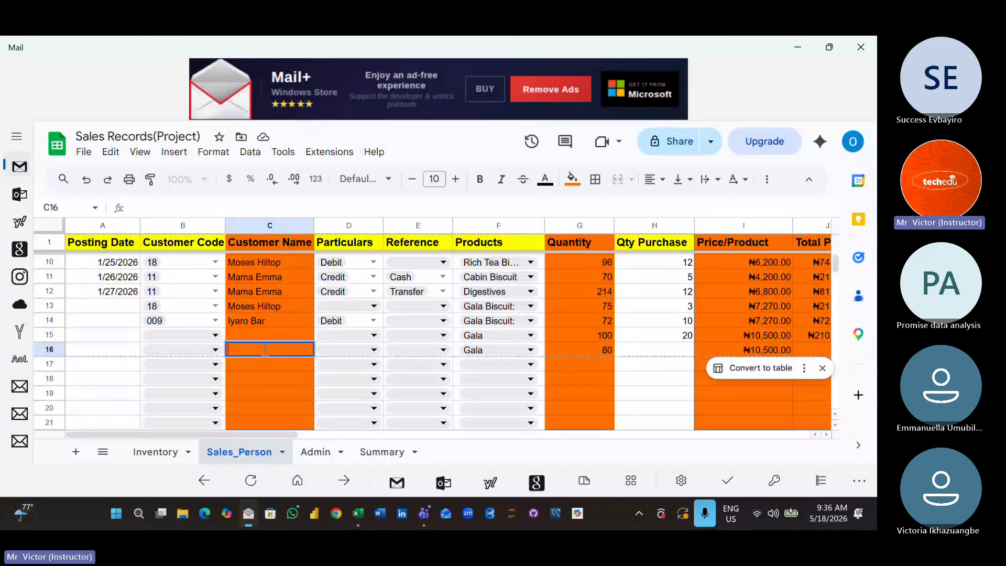
pyautogui.click(301, 394)
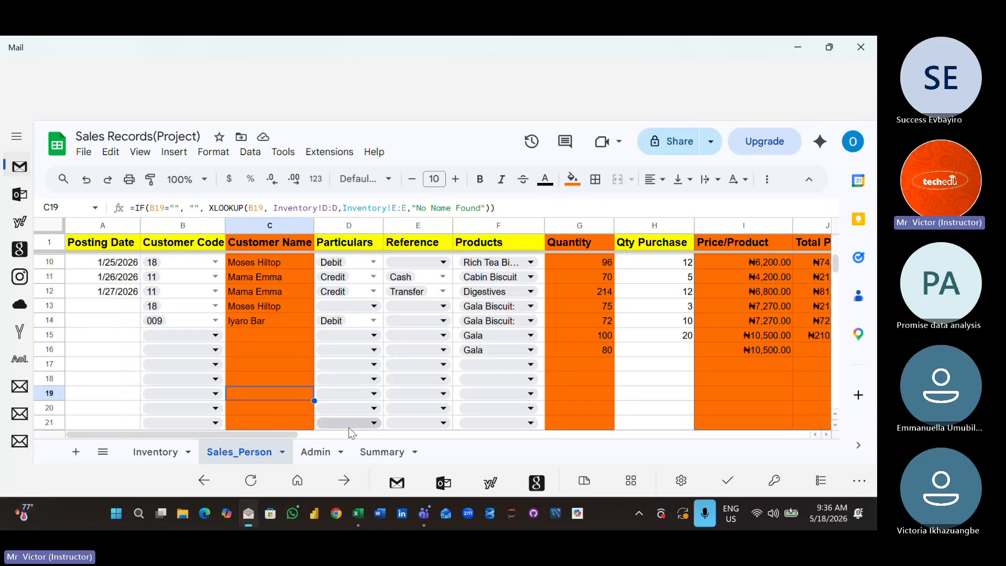
# - Switch to the Excel master class workbook and open the VLOOKUP sheet
pyautogui.click(361, 516)
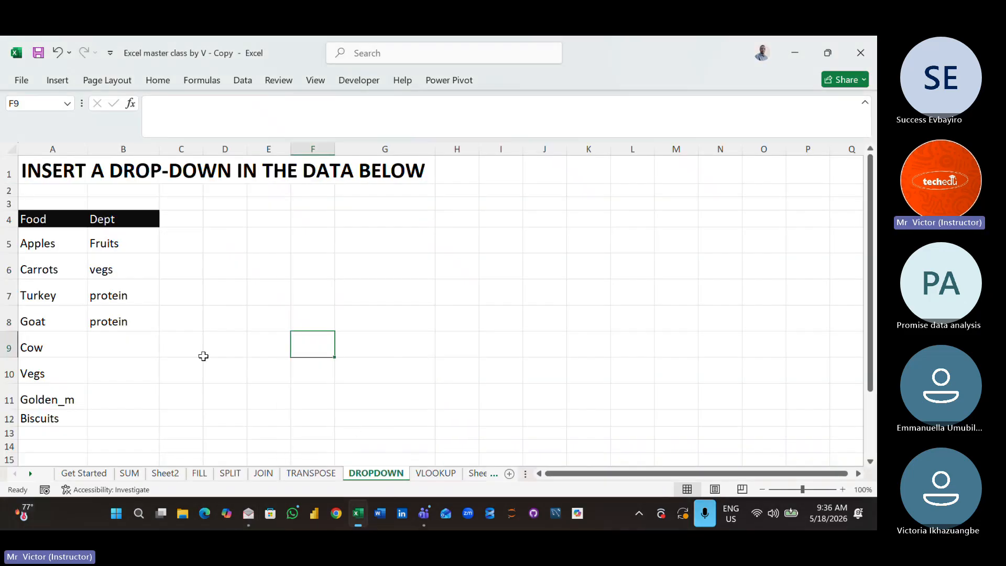
pyautogui.click(206, 355)
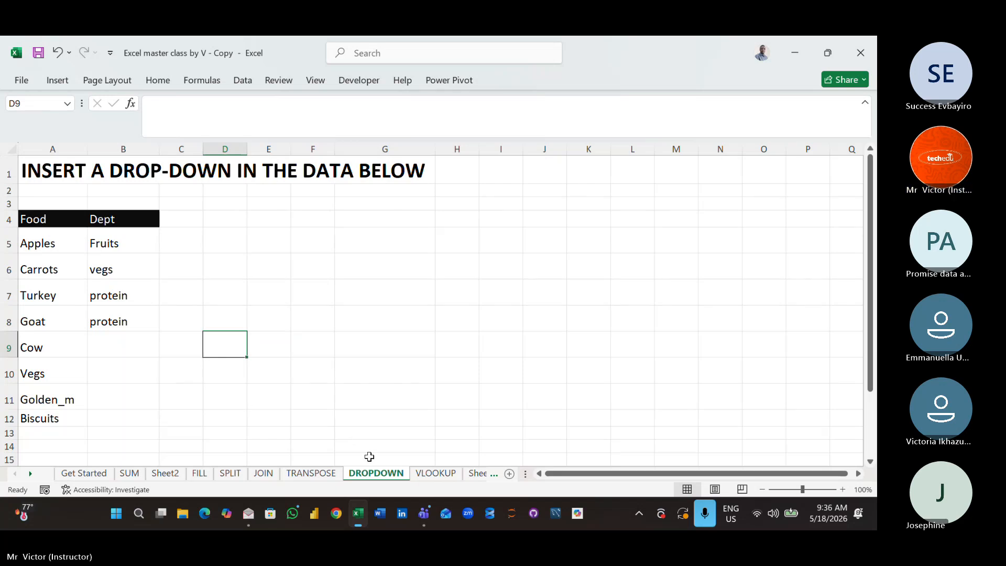
pyautogui.click(425, 475)
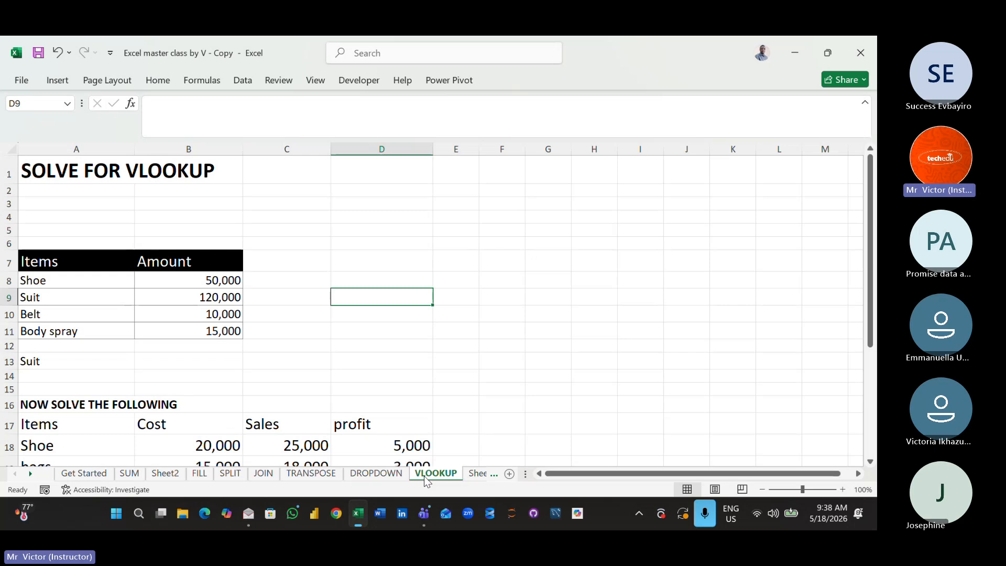
# - Review the Items and Amount table and the cost, sales and profit exercise below it on the VLOOKUP sheet
pyautogui.press('Down')
pyautogui.press('Down')
pyautogui.press('Down')
pyautogui.press('Down')
pyautogui.press('Down')
pyautogui.press('Down')
pyautogui.press('Down')
pyautogui.press('Down')
pyautogui.press('Down')
pyautogui.press('Down')
pyautogui.press('Down')
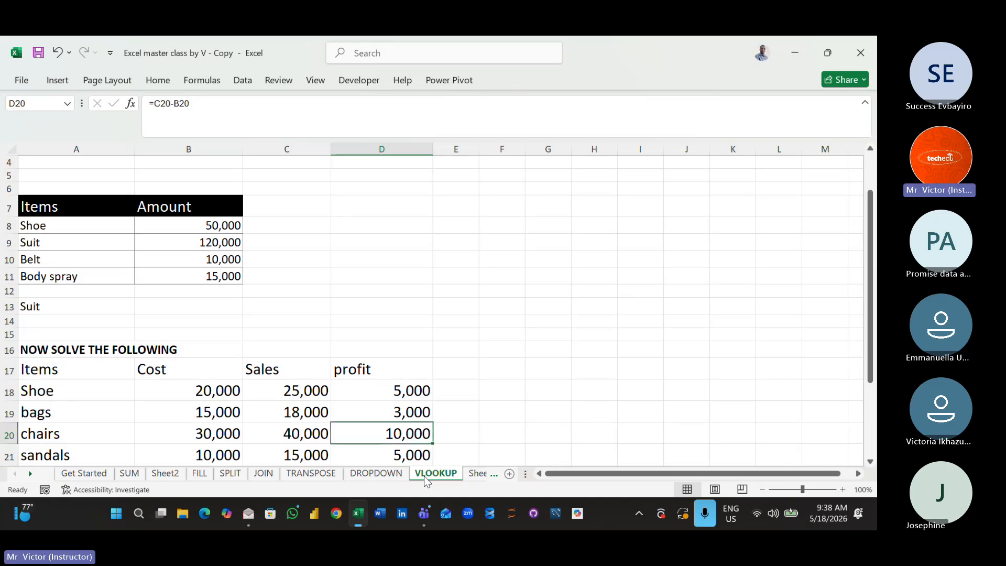
pyautogui.press('Up')
pyautogui.press('Up')
pyautogui.press('Up')
pyautogui.press('Up')
pyautogui.press('Up')
pyautogui.press('Up')
pyautogui.press('Up')
pyautogui.press('Up')
pyautogui.press('Up')
pyautogui.press('Up')
pyautogui.press('Up')
pyautogui.press('Up')
pyautogui.press('Up')
pyautogui.press('Up')
pyautogui.press('Up')
pyautogui.press('Up')
pyautogui.press('Up')
pyautogui.press('Up')
pyautogui.press('Up')
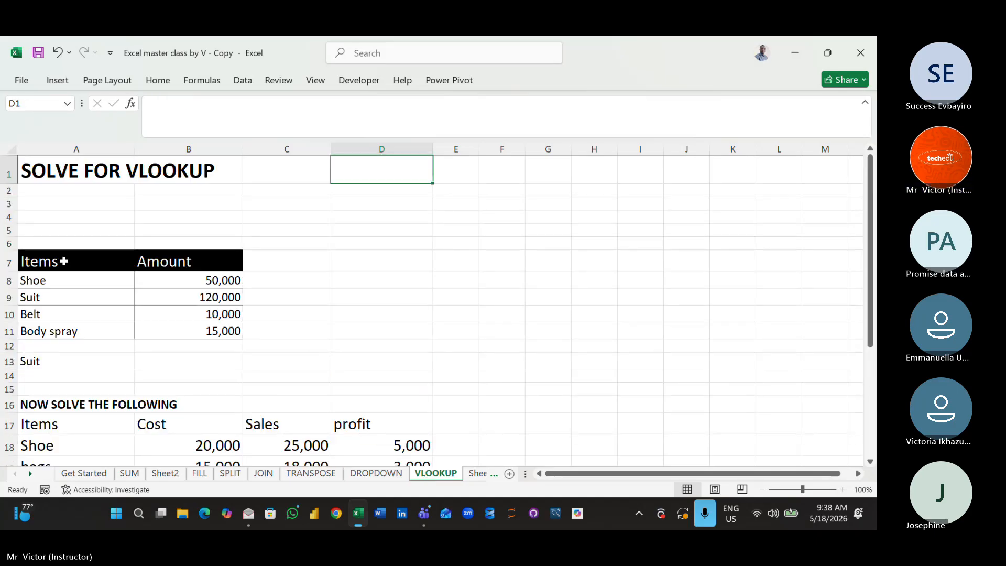
# - Set the font size of the Items and Amount table, A7:B11, to 22
pyautogui.moveTo(64, 261); pyautogui.dragTo(220, 331)
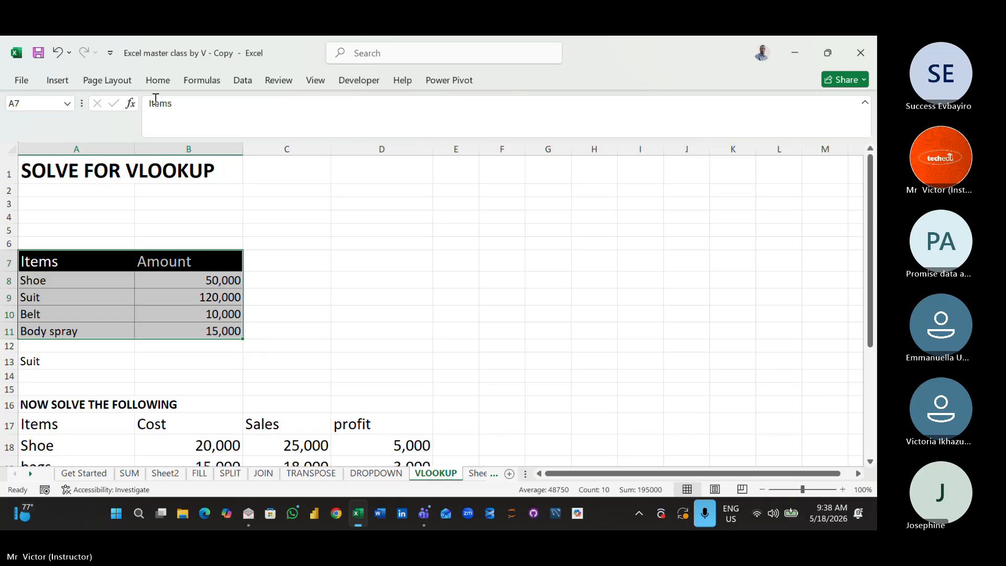
pyautogui.click(157, 81)
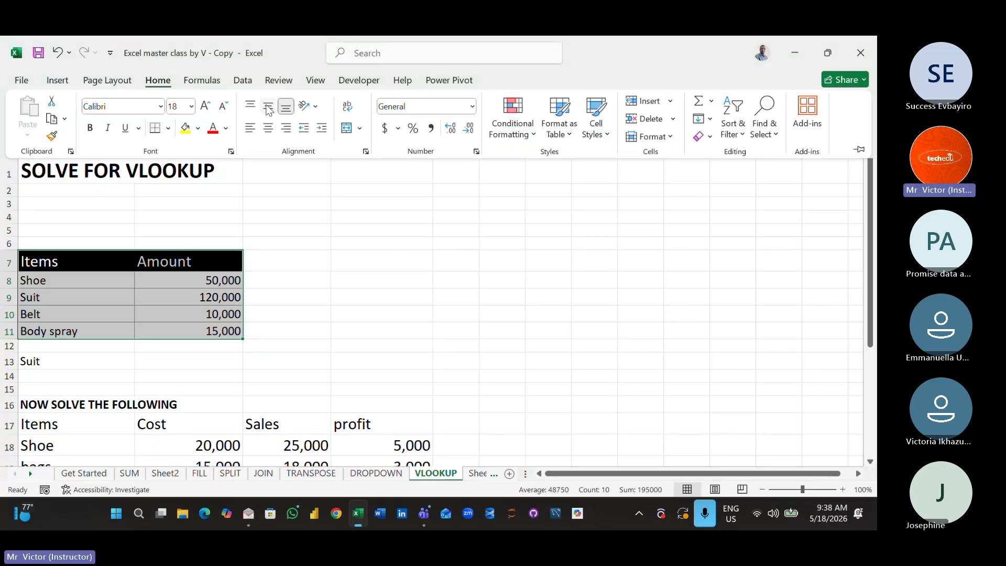
pyautogui.click(191, 107)
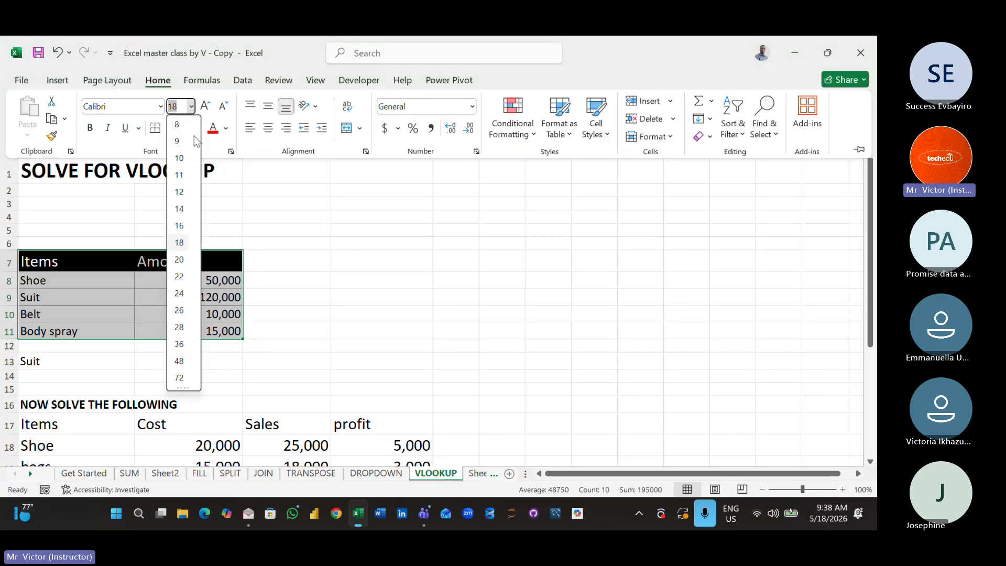
pyautogui.click(187, 284)
pyautogui.click(404, 339)
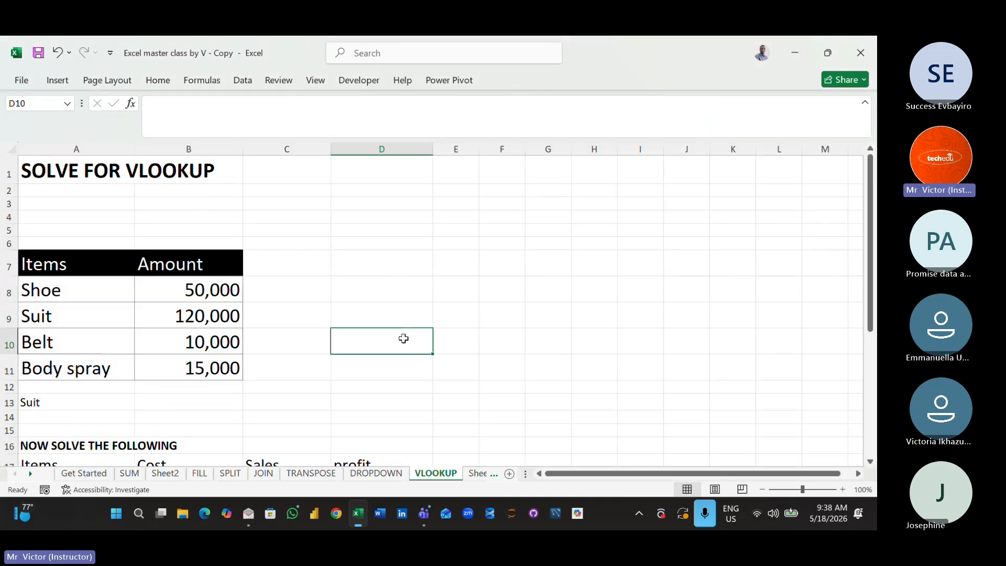
pyautogui.press('Up')
pyautogui.press('Up')
pyautogui.press('Up')
pyautogui.press('Up')
pyautogui.press('Up')
pyautogui.press('Up')
pyautogui.press('Up')
pyautogui.press('Up')
pyautogui.press('Up')
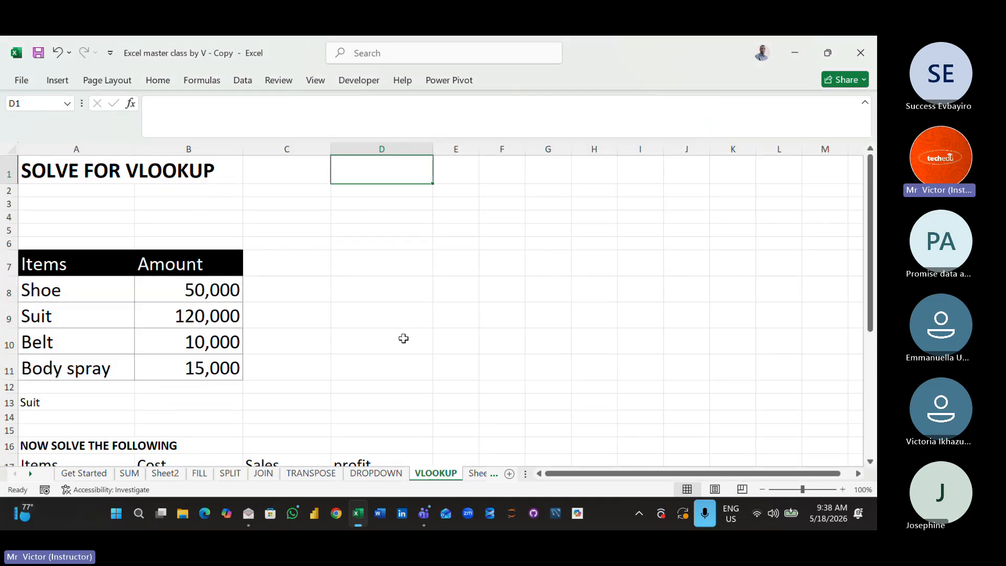
pyautogui.click(389, 258)
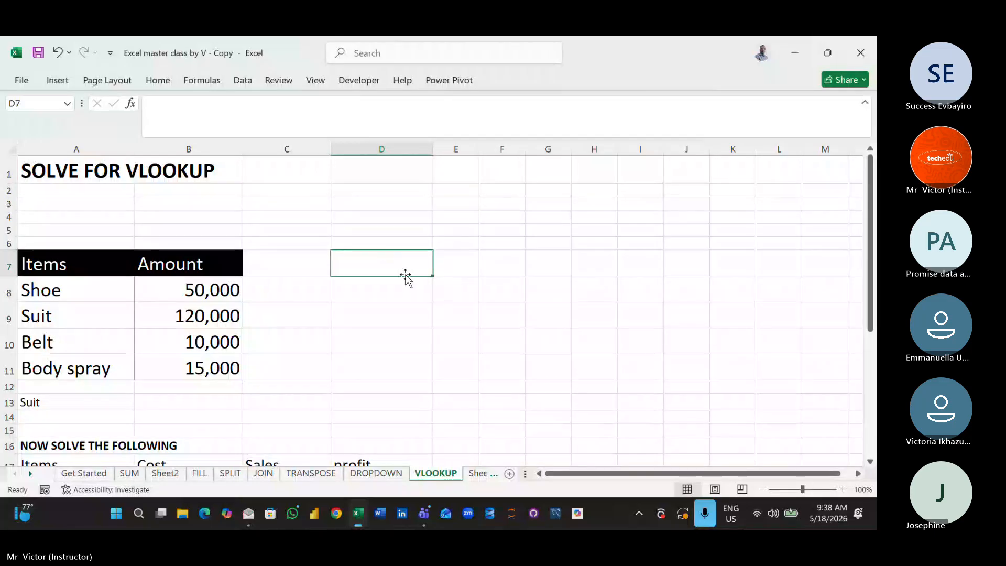
pyautogui.click(423, 304)
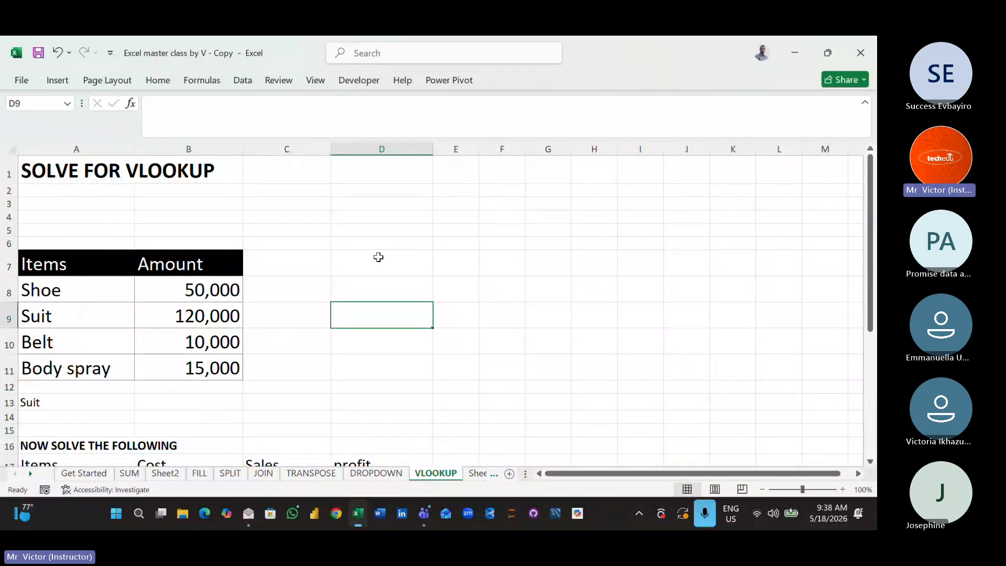
pyautogui.click(378, 257)
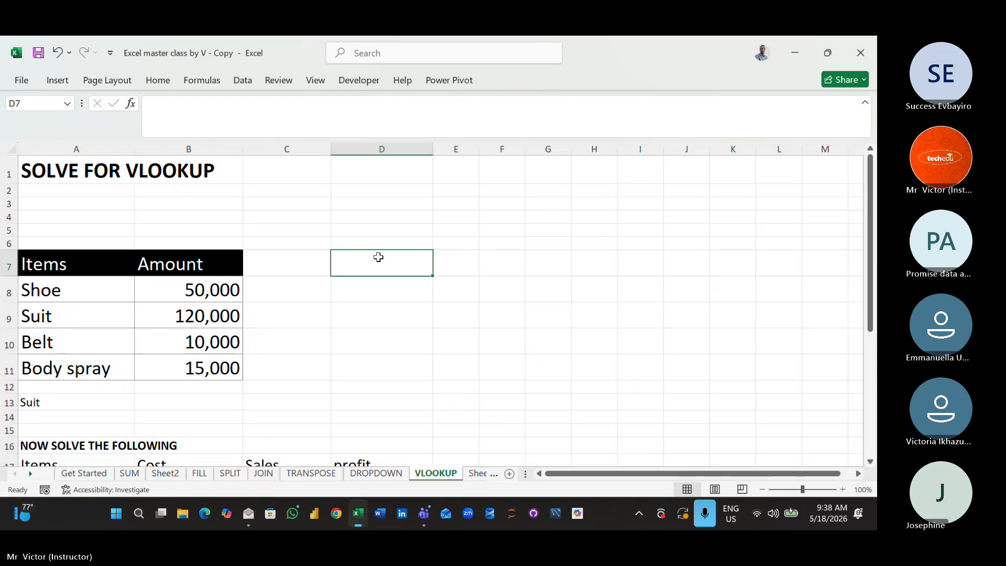
pyautogui.press('Up')
pyautogui.press('Up')
pyautogui.press('Up')
pyautogui.press('Up')
pyautogui.press('Up')
pyautogui.press('Up')
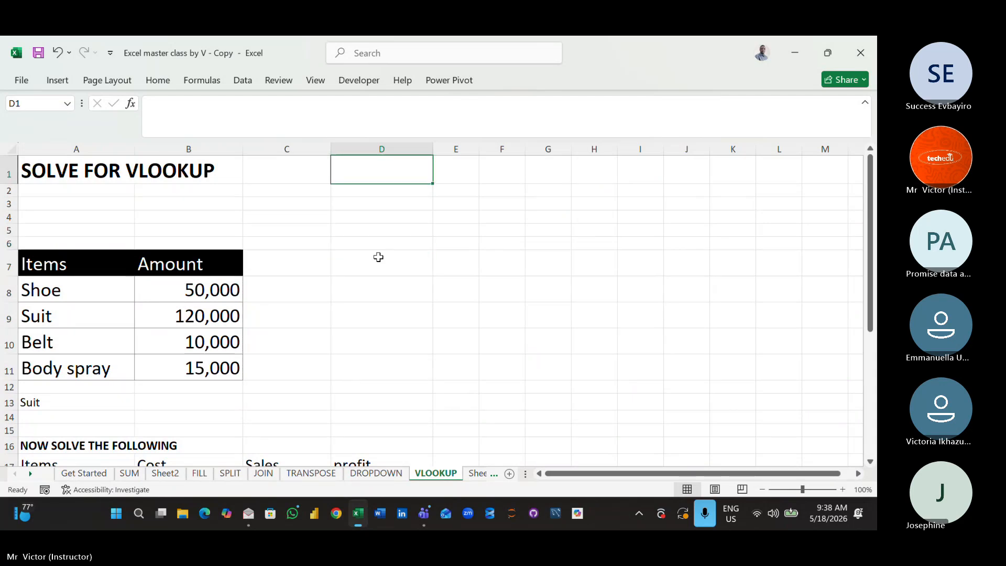
pyautogui.click(334, 359)
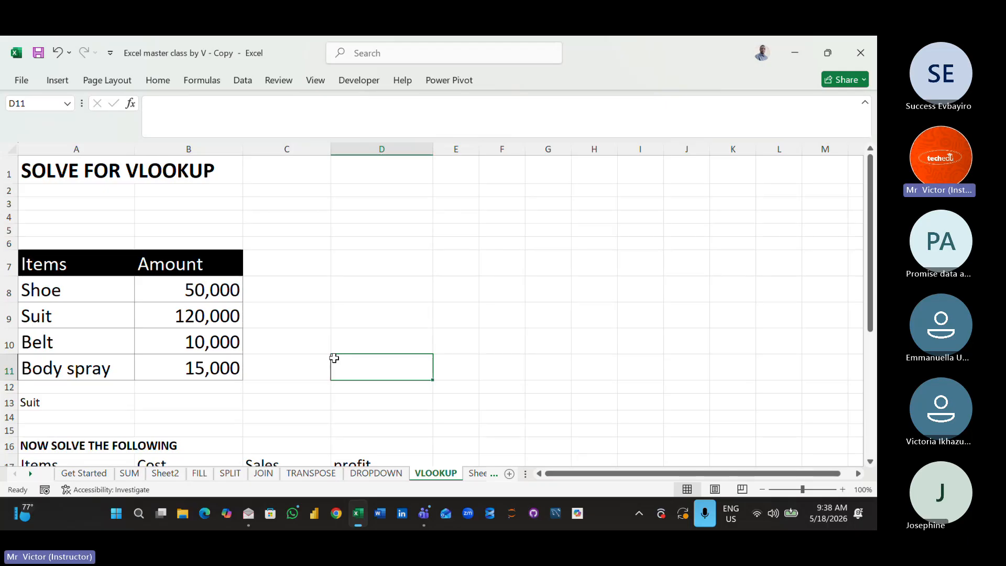
pyautogui.click(165, 474)
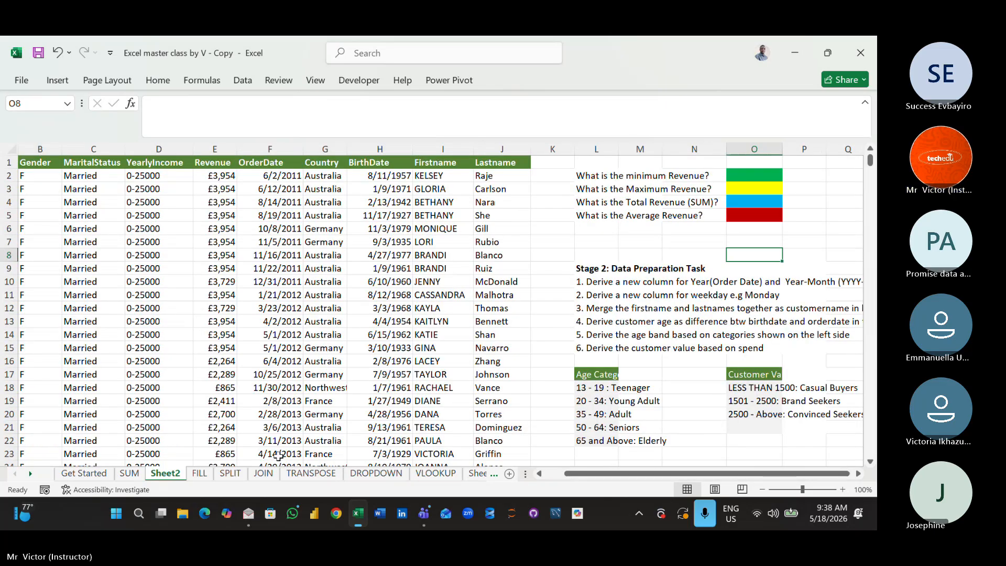
pyautogui.click(447, 479)
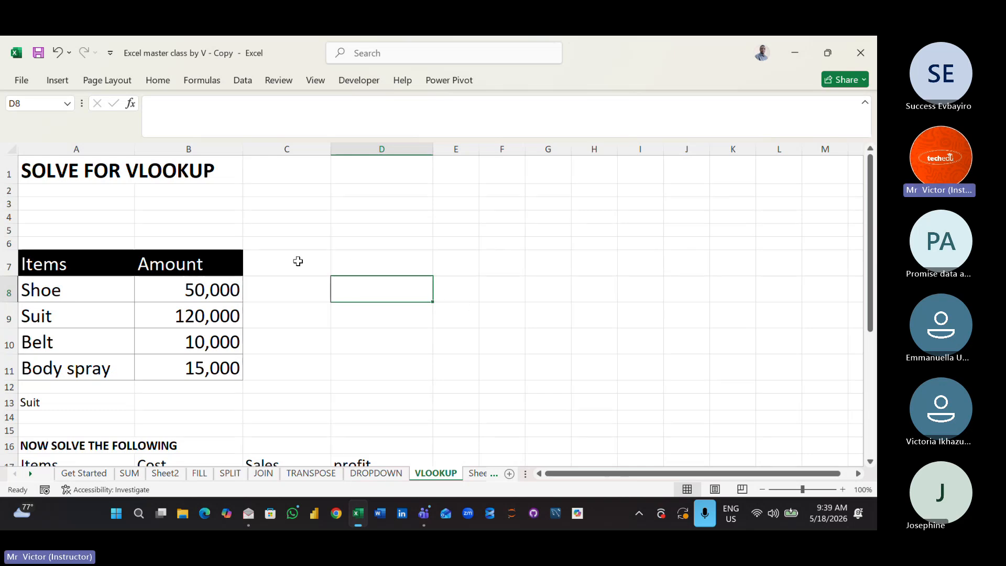
# - Enter SUIT as the lookup item in cell H7 and enlarge its font size
pyautogui.click(598, 268)
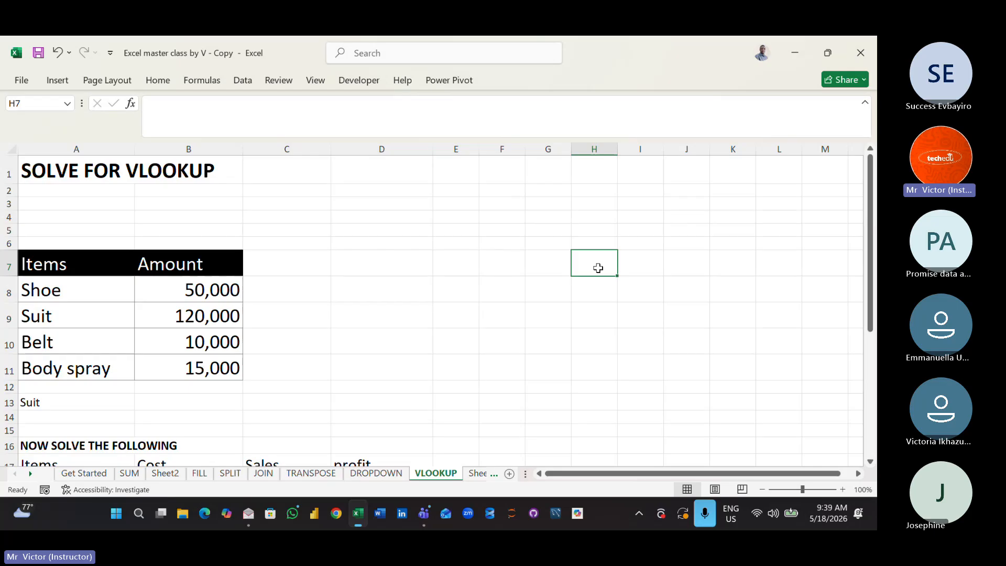
pyautogui.write('SUIT')
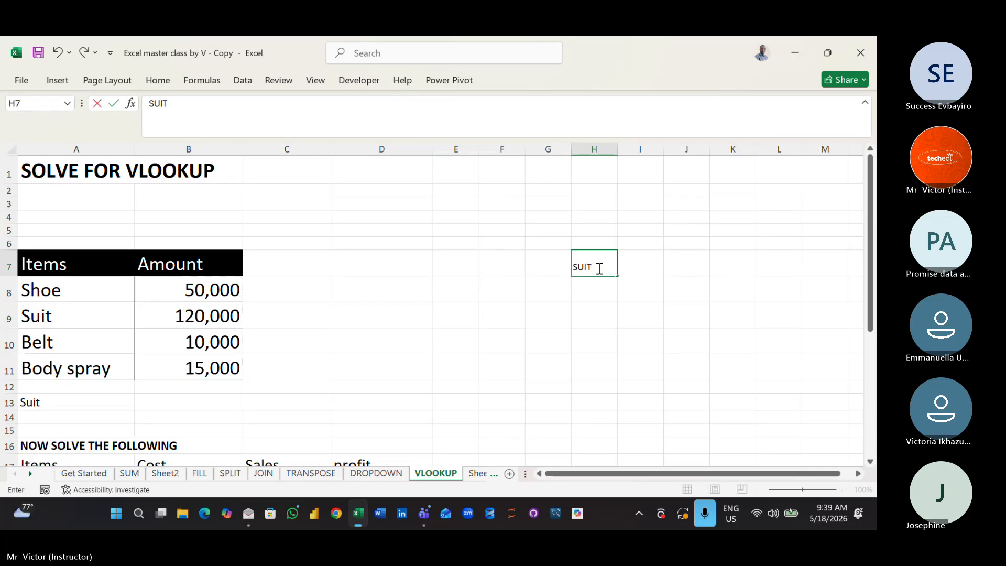
pyautogui.click(603, 298)
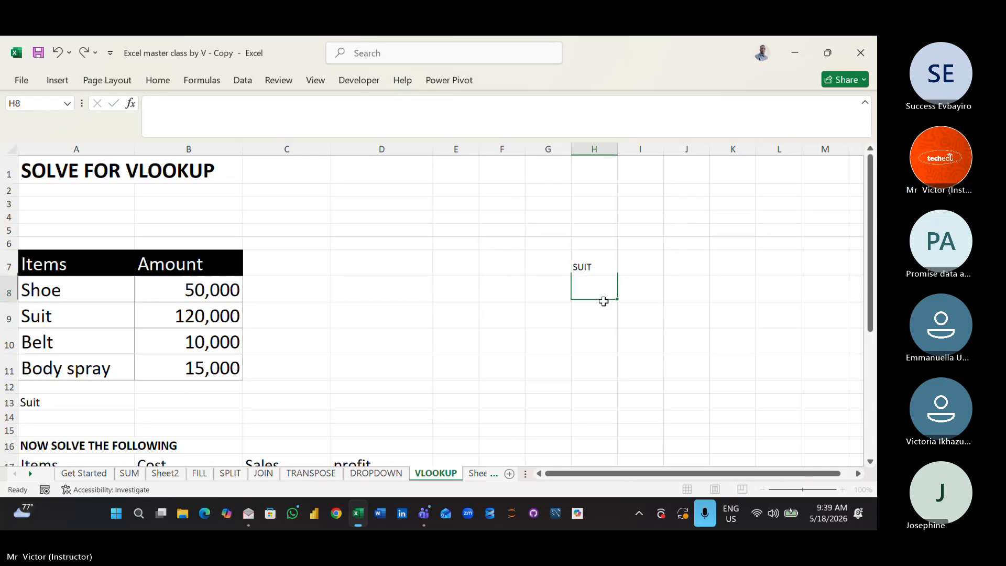
pyautogui.click(587, 259)
pyautogui.click(156, 81)
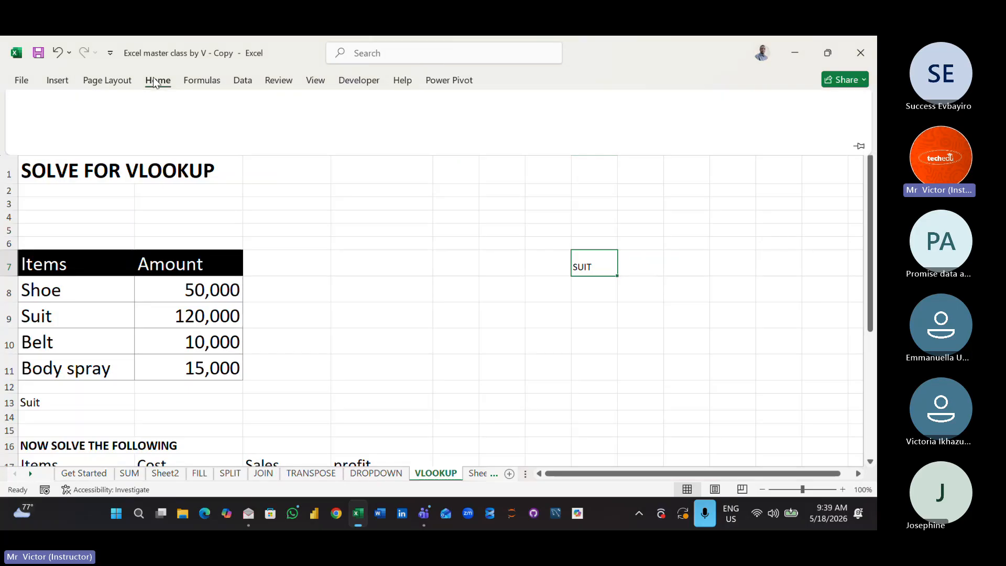
pyautogui.click(205, 107)
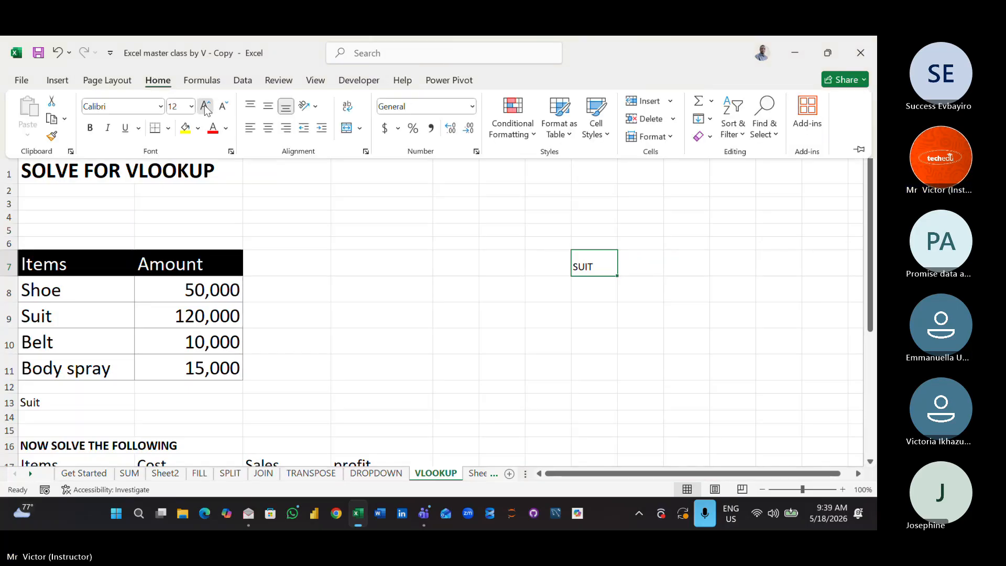
pyautogui.click(205, 107)
pyautogui.click(206, 106)
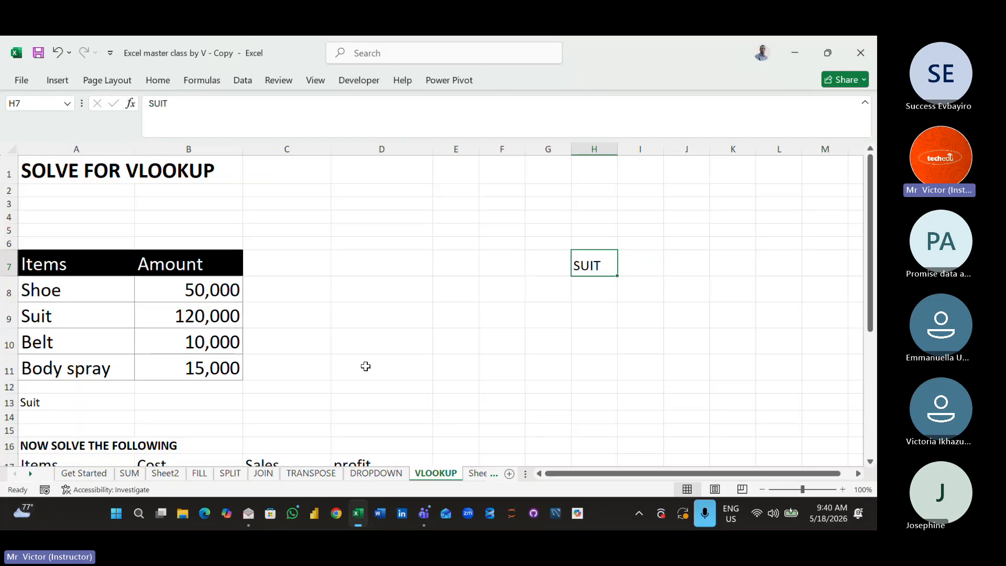
# - Set the font size of cell E8 to 18
pyautogui.click(451, 292)
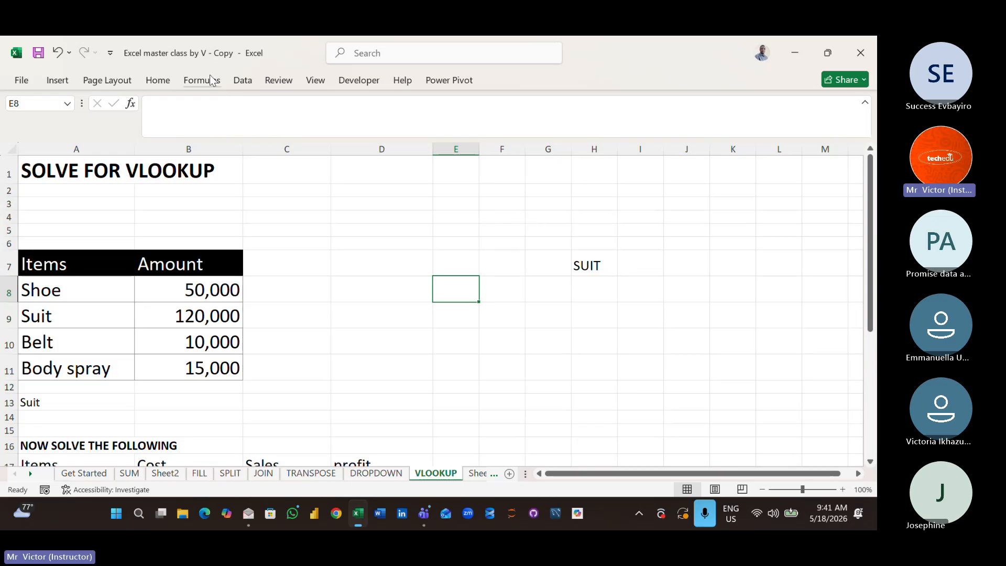
pyautogui.click(159, 80)
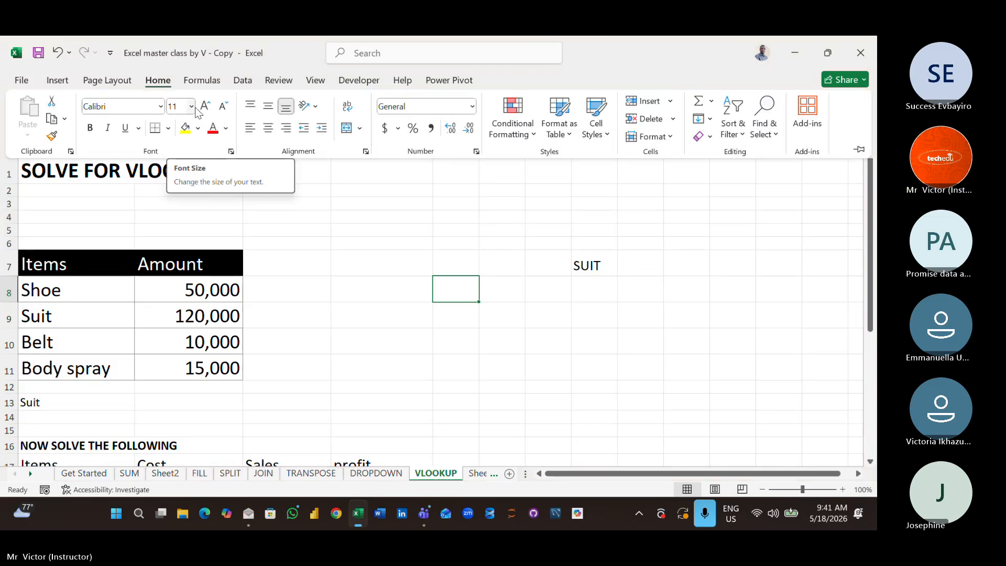
pyautogui.click(192, 107)
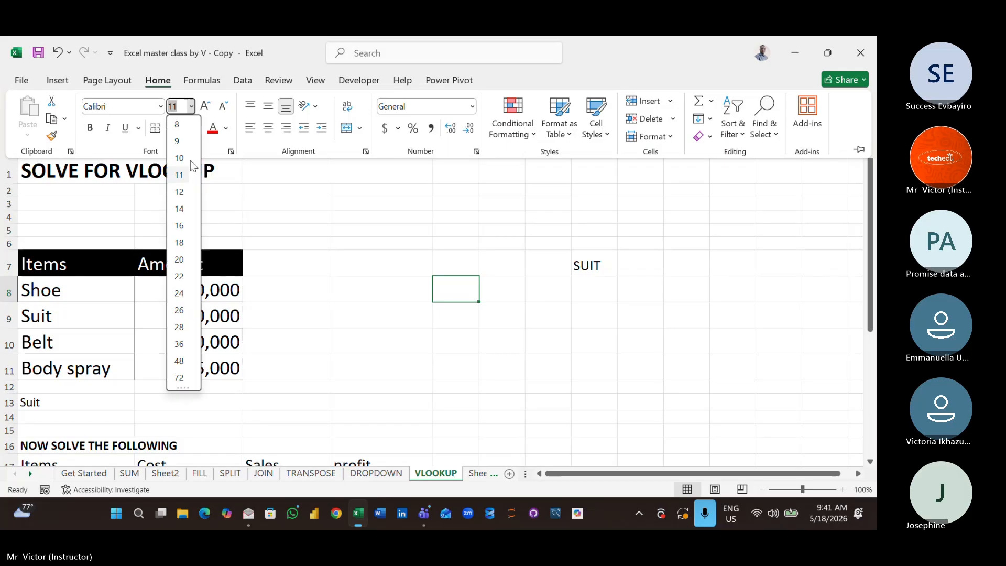
pyautogui.click(181, 244)
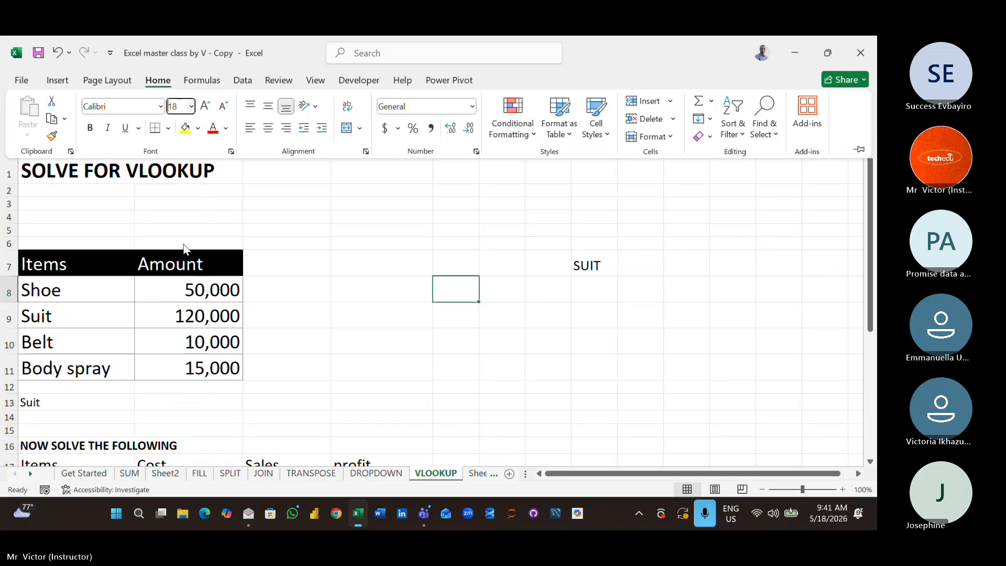
pyautogui.click(467, 292)
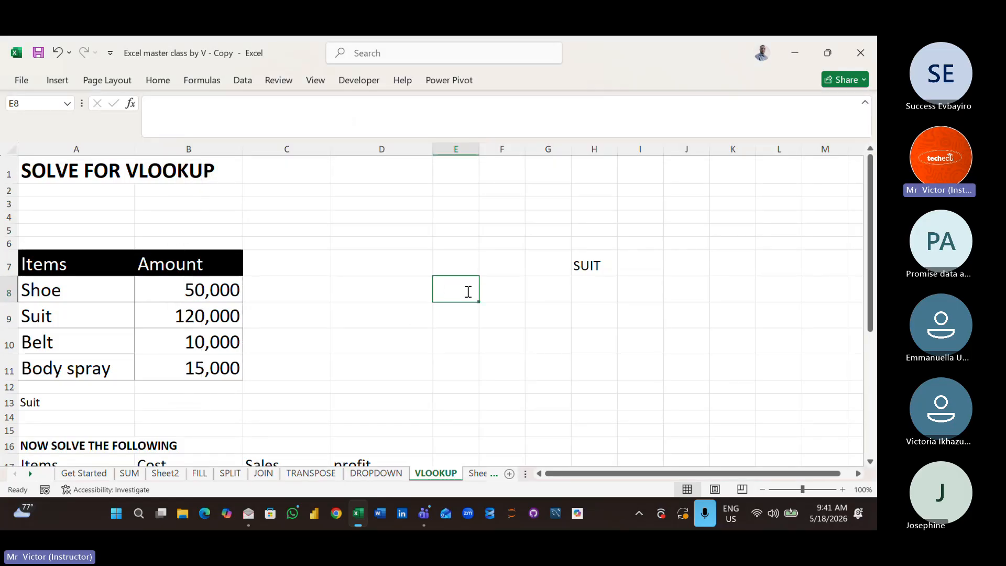
# - In cell E8, enter a VLOOKUP that finds H7 in the table A7:B11 and returns column 2
pyautogui.write('=VL')
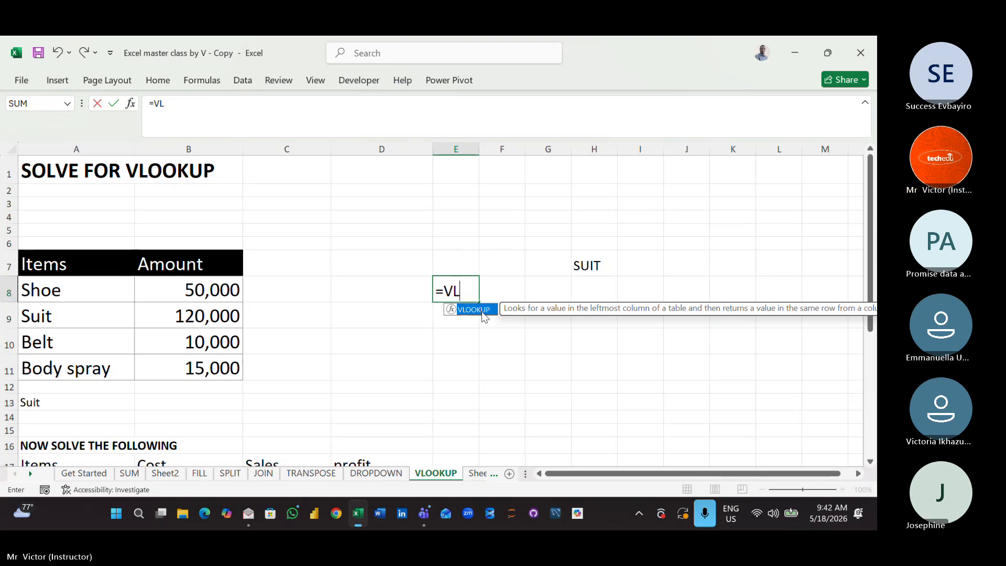
pyautogui.doubleClick(477, 313)
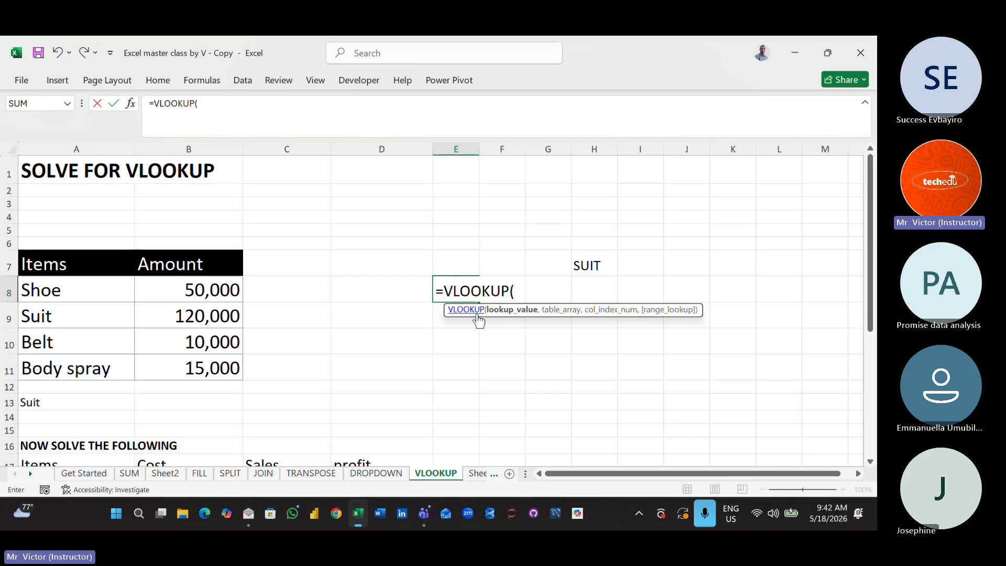
pyautogui.click(592, 267)
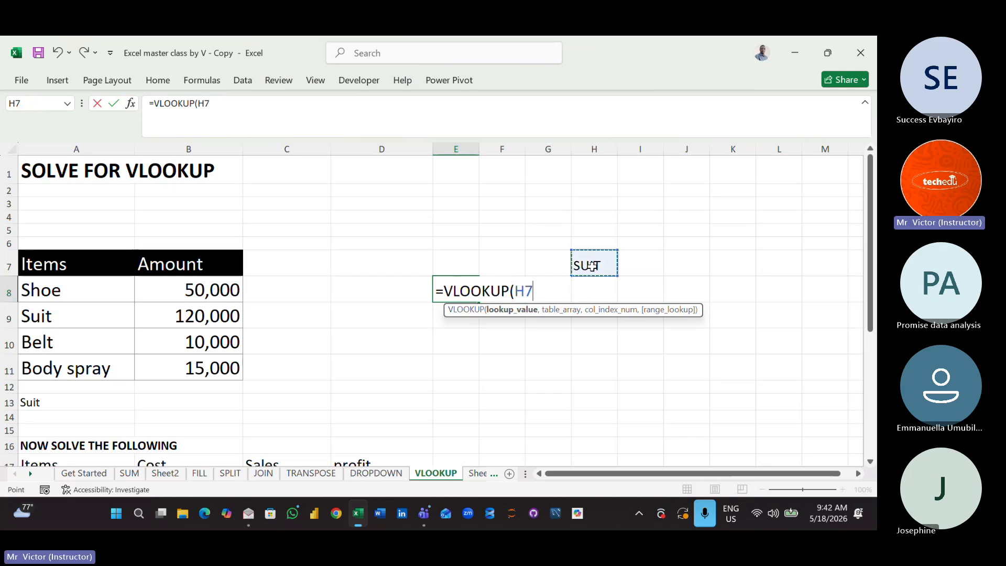
pyautogui.write(',')
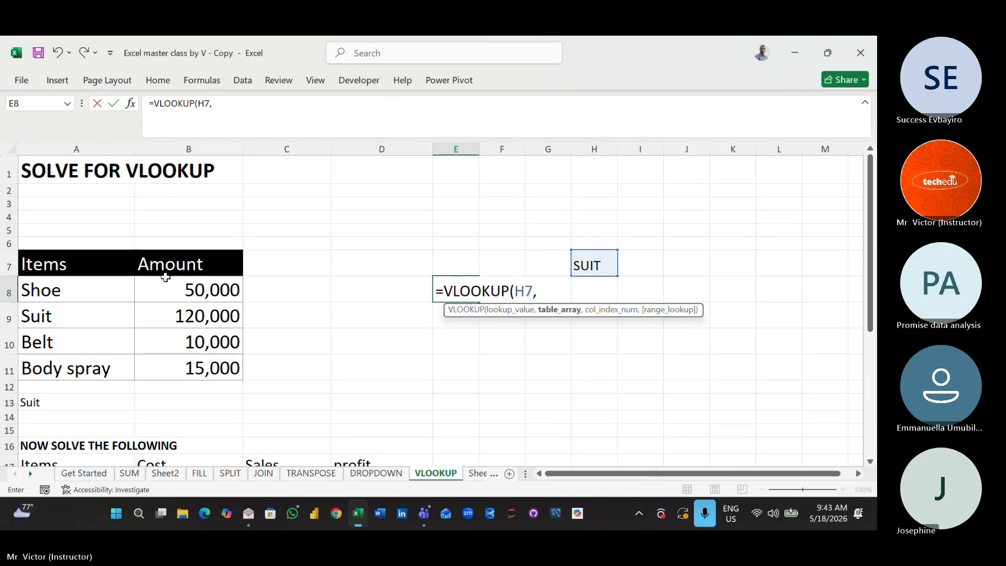
pyautogui.moveTo(80, 263); pyautogui.dragTo(193, 361)
pyautogui.write(',')
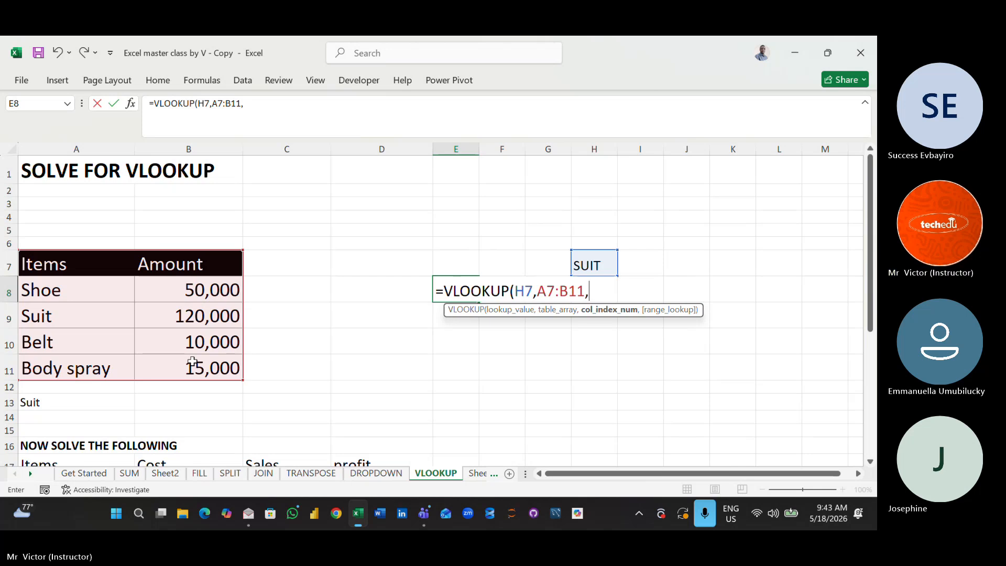
pyautogui.write('2')
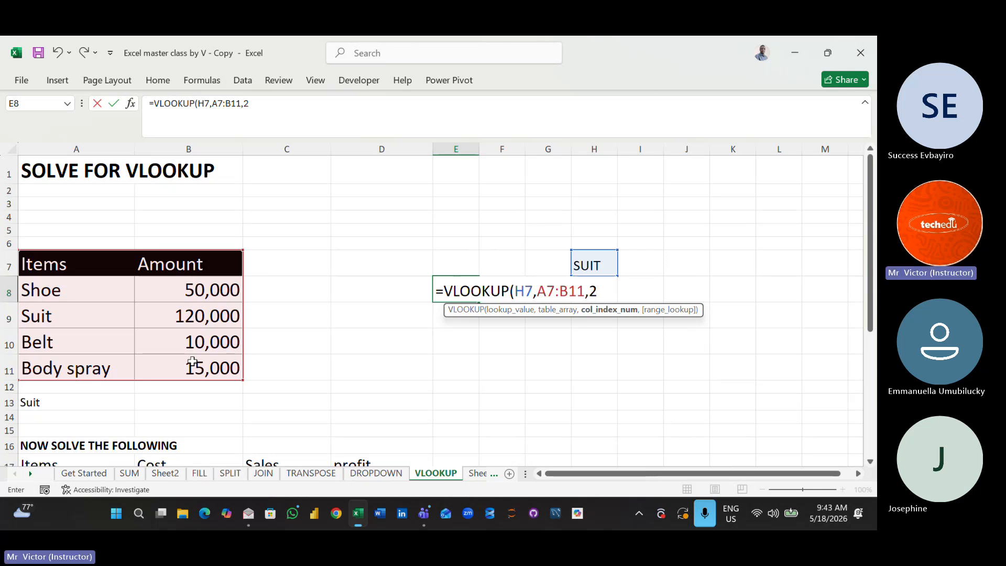
pyautogui.write(')')
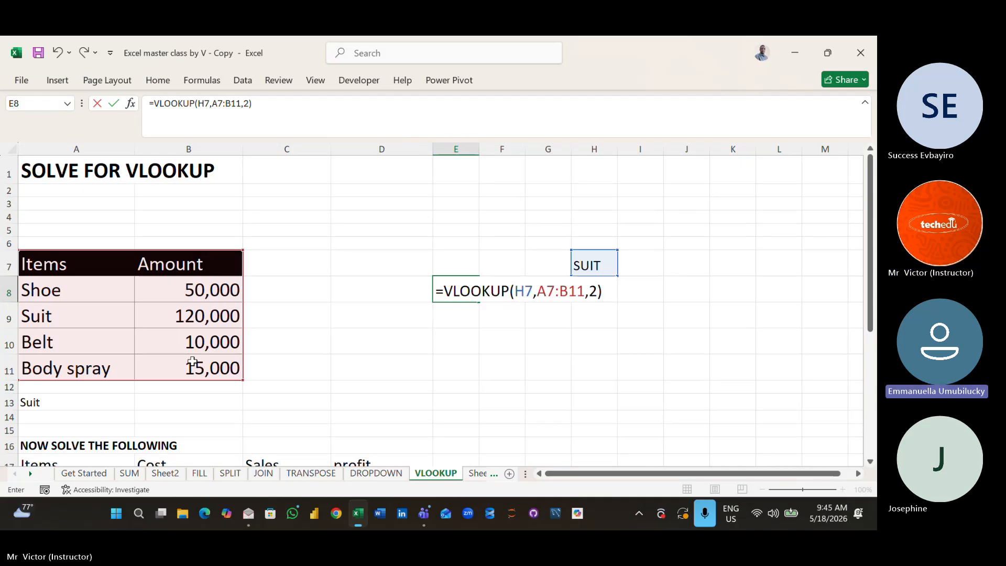
pyautogui.press('Return')
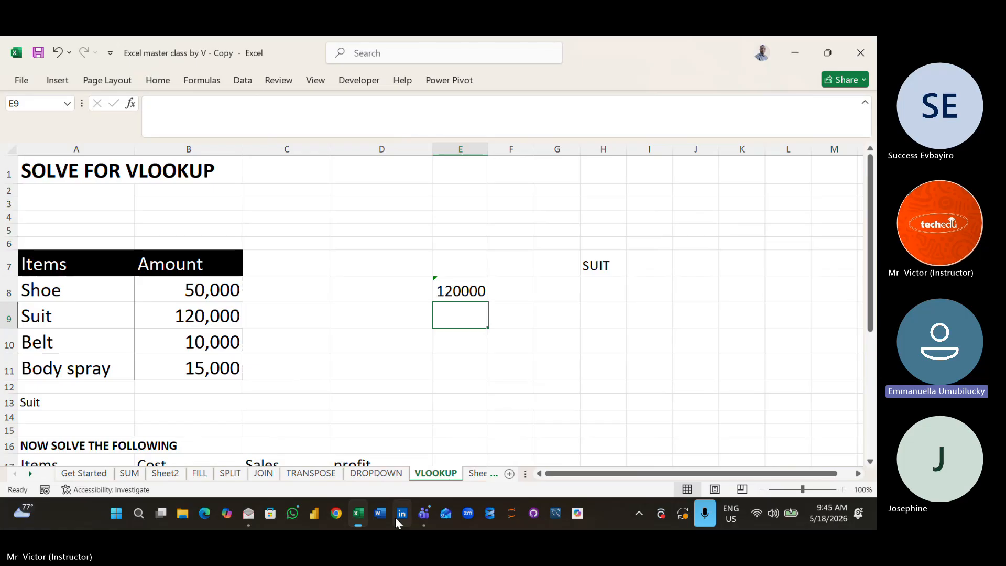
# - Switch to the Data Analysis Batch B 2026 meeting in Microsoft Teams and admit the person waiting in the lobby
pyautogui.moveTo(423, 517)
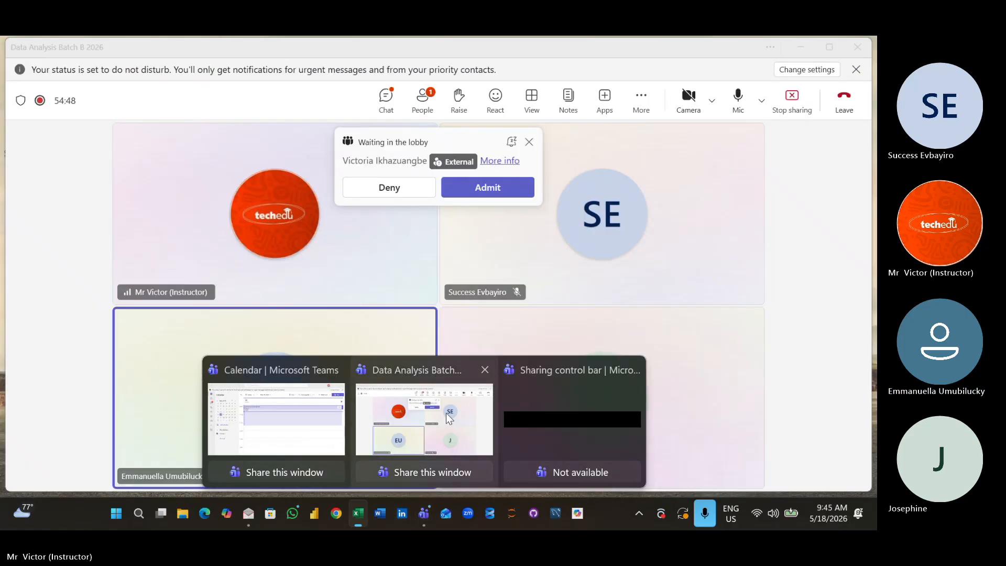
pyautogui.click(446, 413)
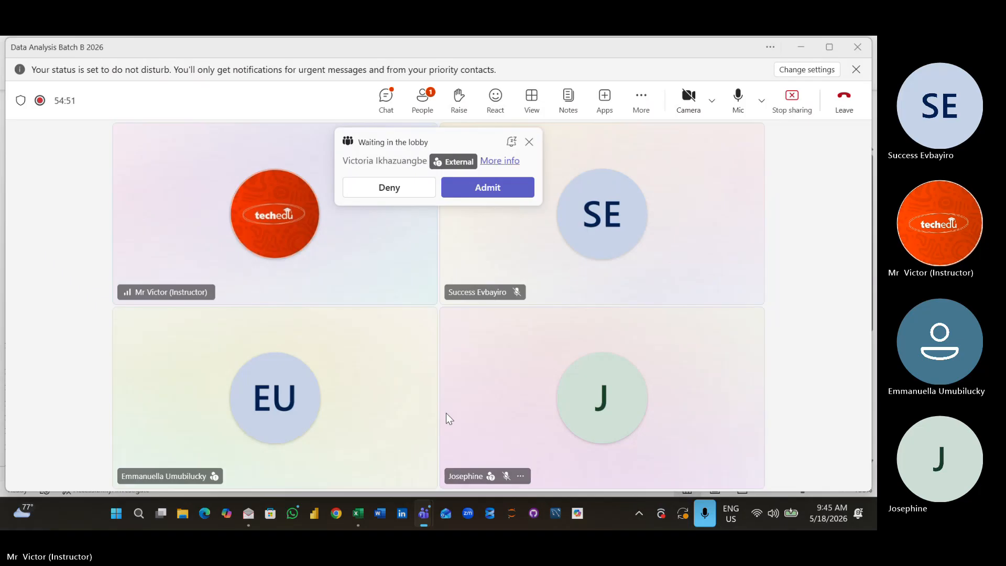
pyautogui.click(478, 188)
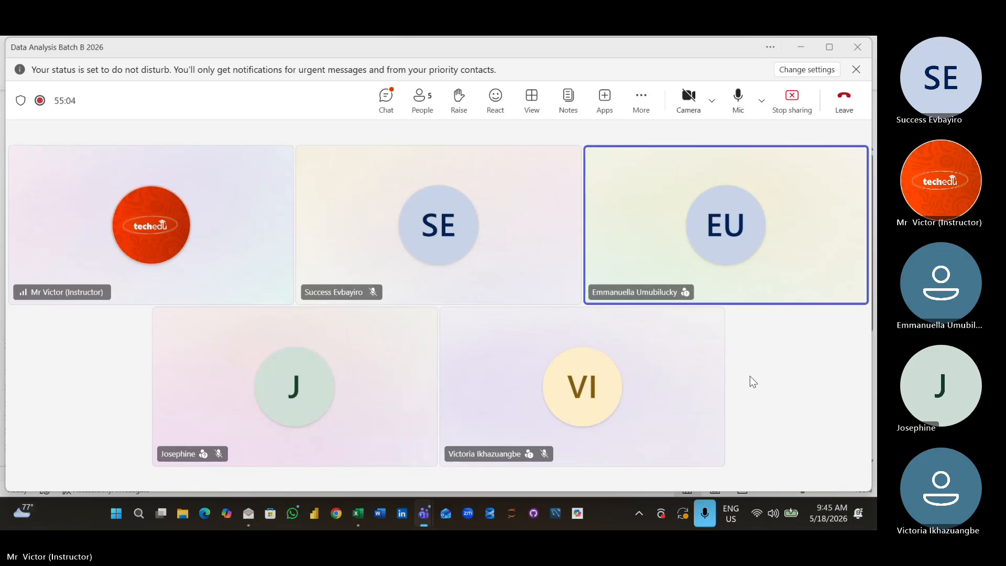
# - Check a muted attendee's microphone options in the meeting's participant list and return to the VLOOKUP sheet in Excel
pyautogui.click(423, 105)
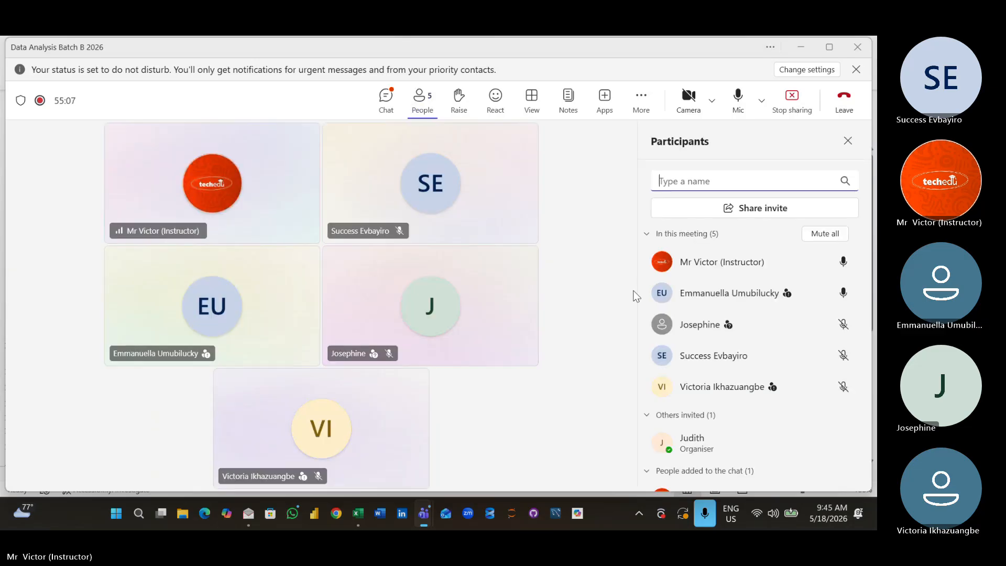
pyautogui.click(844, 326)
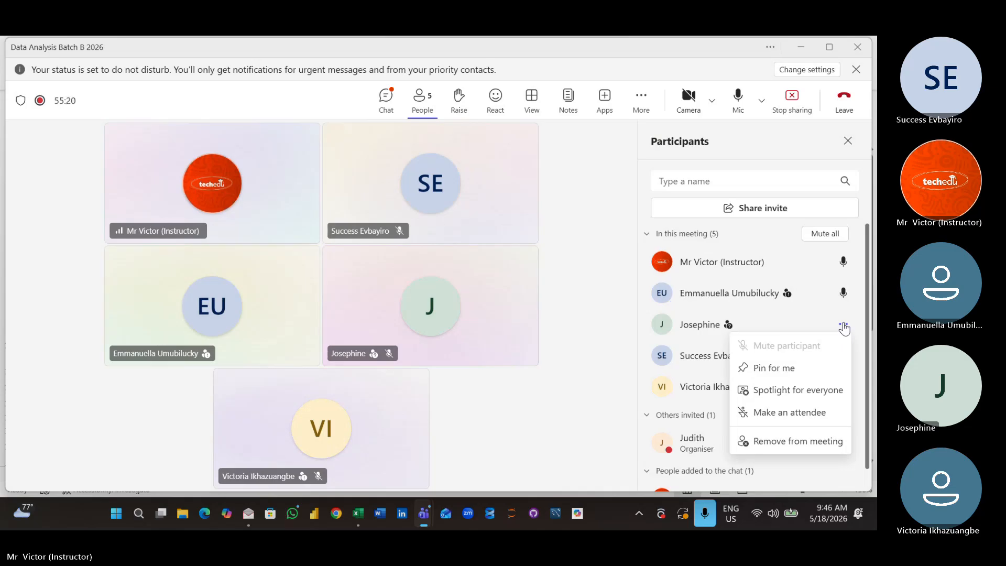
pyautogui.click(587, 448)
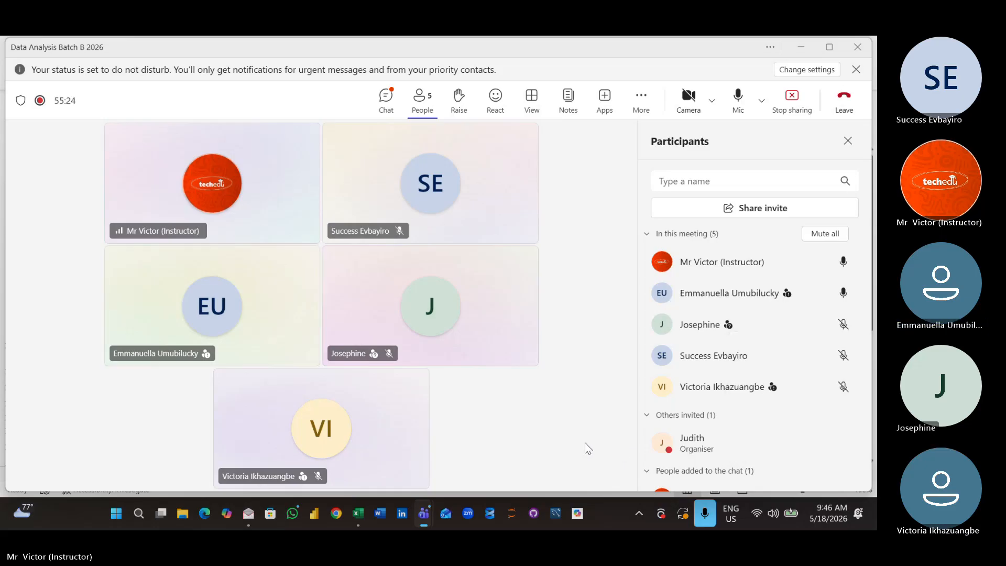
pyautogui.click(848, 141)
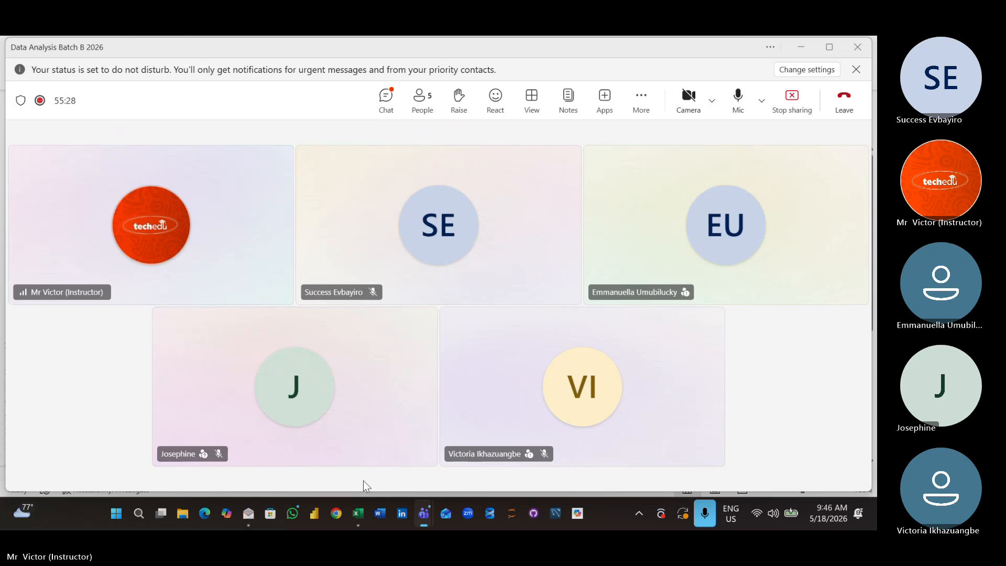
pyautogui.moveTo(366, 508)
pyautogui.click(360, 410)
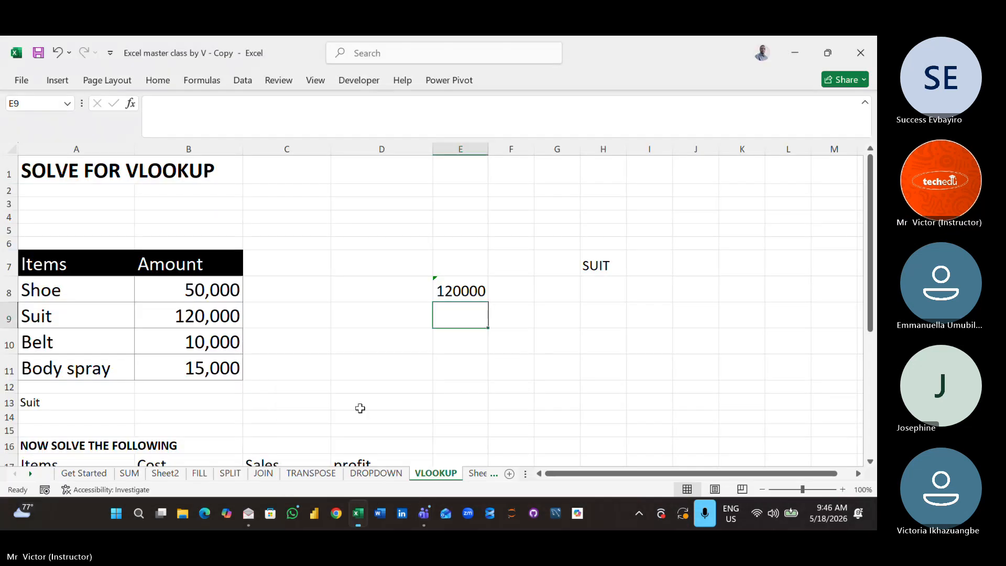
pyautogui.click(434, 357)
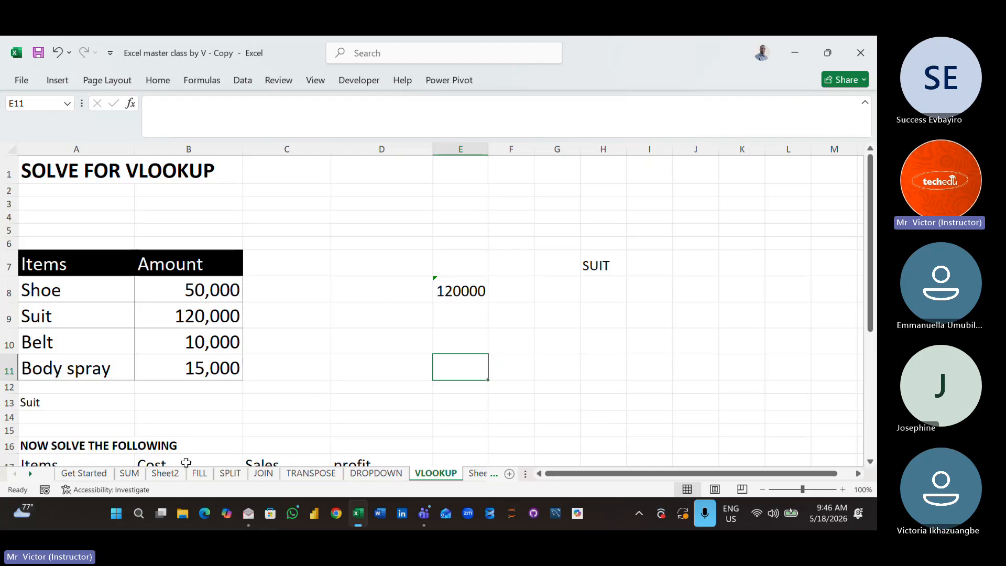
# - Examine the customer records on Sheet2 along the OrderDate column, from the first rows down to the last dated record
pyautogui.click(166, 474)
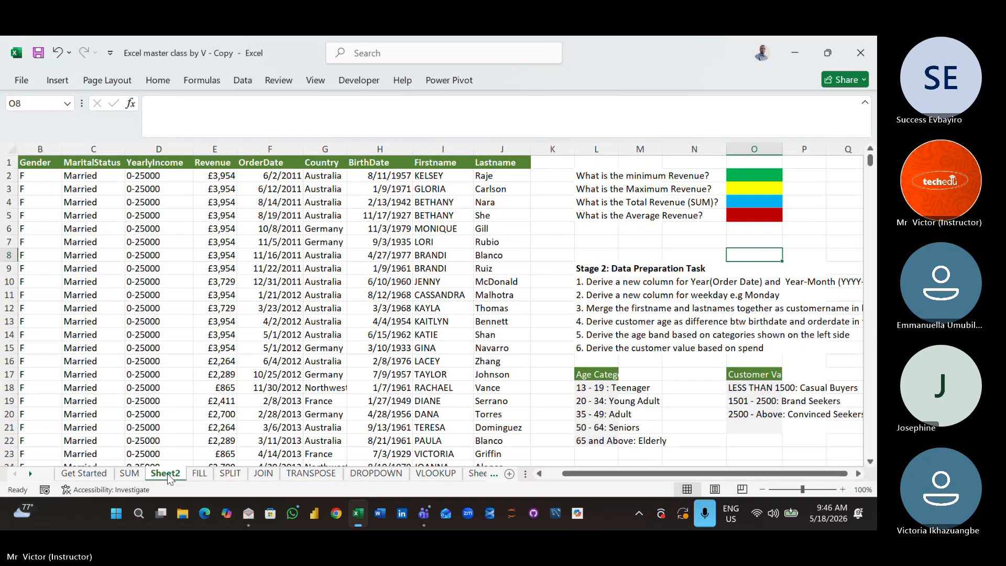
pyautogui.click(246, 302)
pyautogui.press('Down')
pyautogui.press('Down')
pyautogui.press('Down')
pyautogui.press('Down')
pyautogui.press('Down')
pyautogui.press('Down')
pyautogui.press('Down')
pyautogui.press('Down')
pyautogui.press('Down')
pyautogui.press('Down')
pyautogui.press('Down')
pyautogui.press('Down')
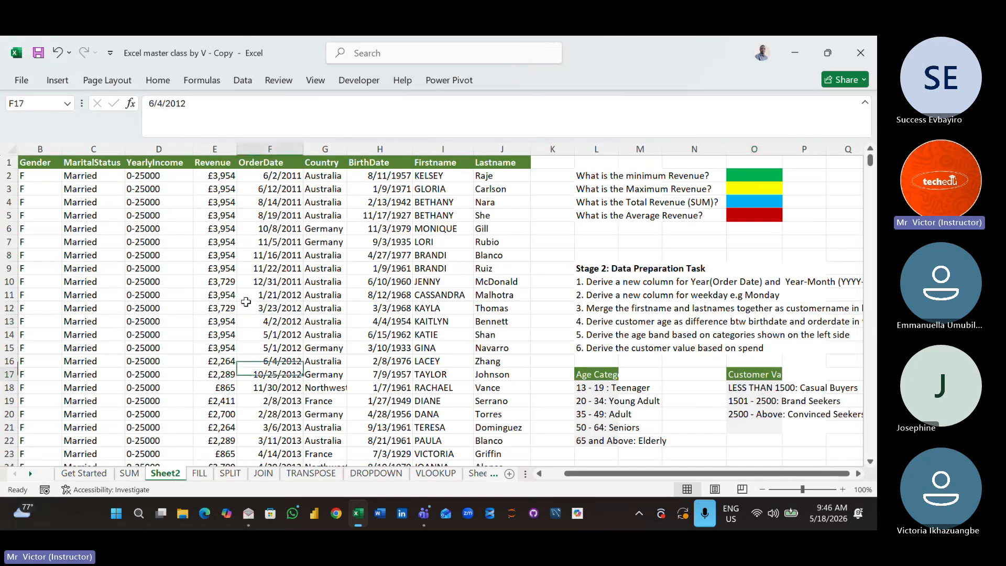
pyautogui.press('Down')
pyautogui.press('Down')
pyautogui.press('Down')
pyautogui.press('Down')
pyautogui.press('Down')
pyautogui.press('Down')
pyautogui.press('Down')
pyautogui.press('Down')
pyautogui.press('Down')
pyautogui.press('Down')
pyautogui.press('Down')
pyautogui.press('Down')
pyautogui.press('Down')
pyautogui.press('Down')
pyautogui.press('Down')
pyautogui.press('Down')
pyautogui.press('Down')
pyautogui.press('Down')
pyautogui.press('Down')
pyautogui.press('Down')
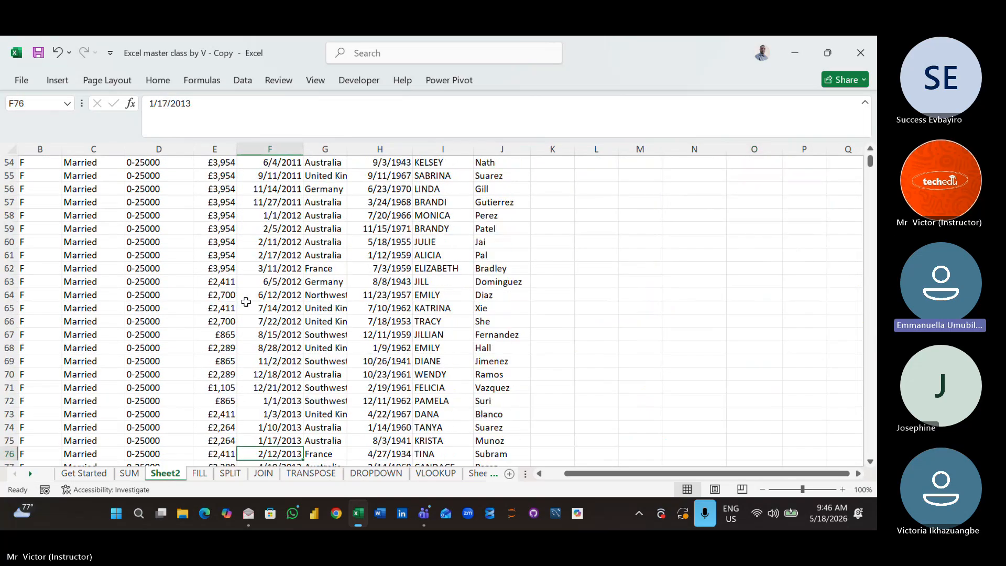
pyautogui.hotkey('ctrl', 'shift', 'Down')
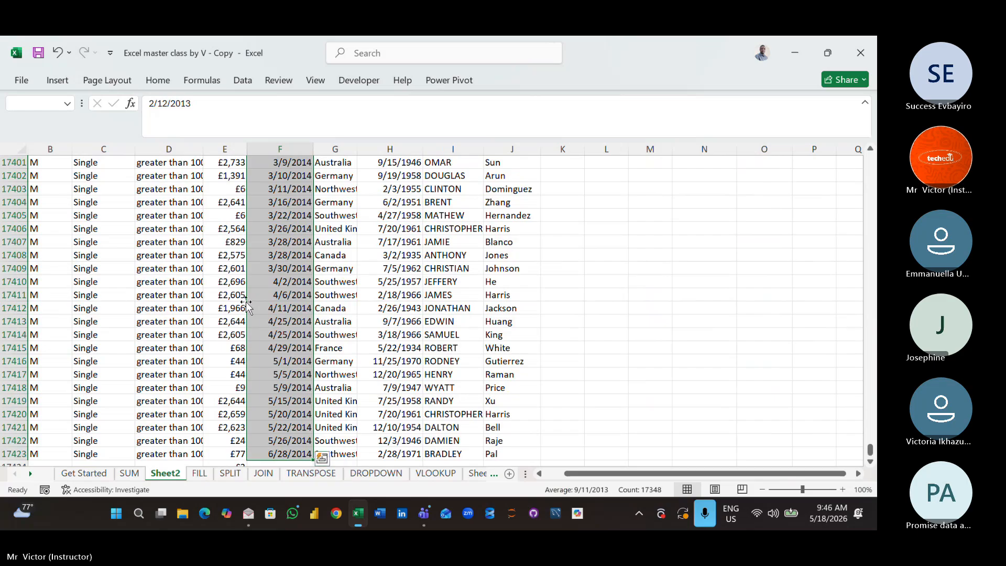
pyautogui.press('Down')
pyautogui.press('Down')
pyautogui.press('Down')
pyautogui.press('Down')
pyautogui.press('Down')
pyautogui.press('Down')
pyautogui.press('Down')
pyautogui.press('Down')
pyautogui.press('Down')
pyautogui.press('Down')
pyautogui.press('Down')
pyautogui.press('Down')
pyautogui.press('Down')
pyautogui.press('Down')
pyautogui.press('Down')
pyautogui.press('Down')
pyautogui.press('Down')
pyautogui.press('Down')
pyautogui.press('Down')
pyautogui.press('Down')
pyautogui.press('Down')
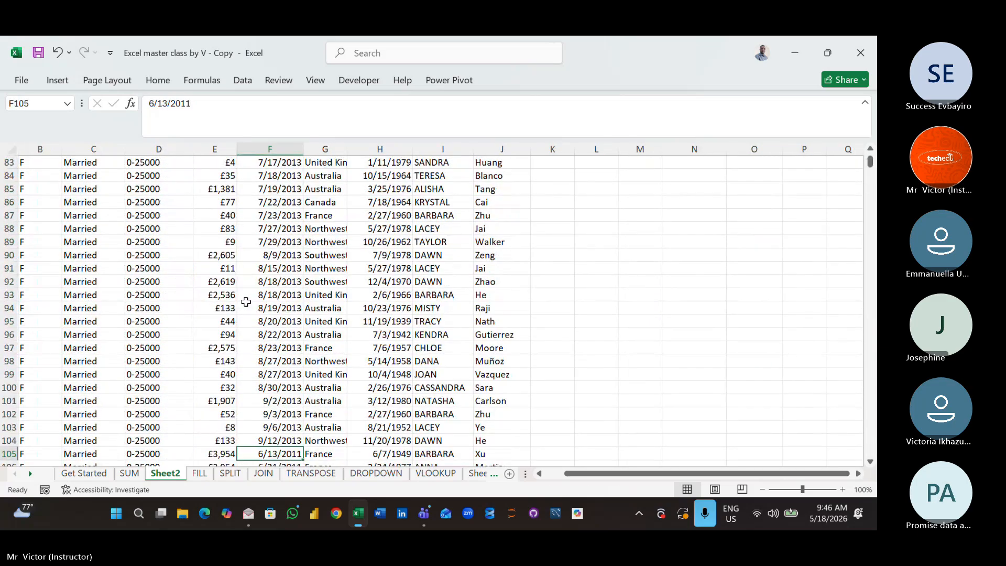
pyautogui.hotkey('ctrl', 'shift', 'Down')
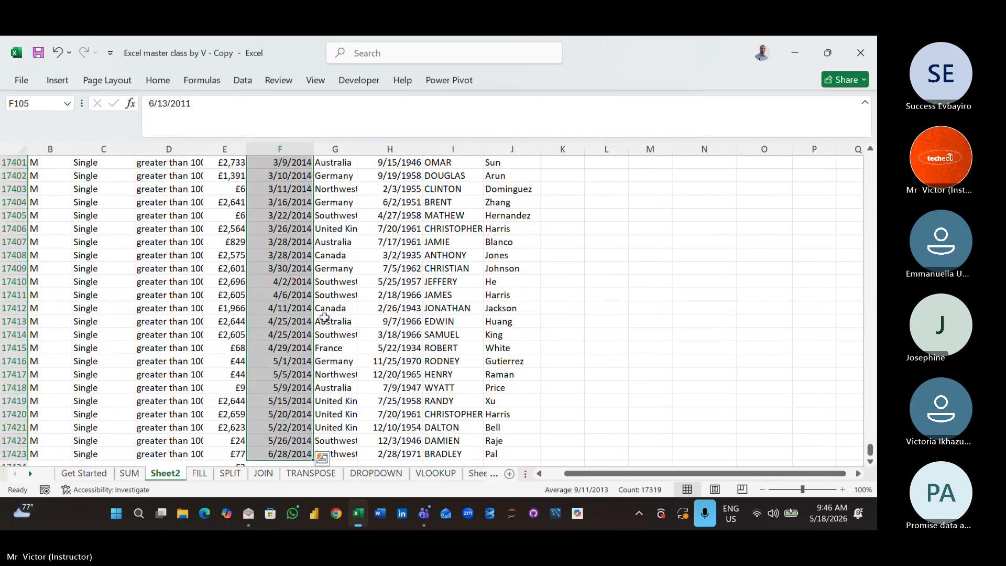
# - Examine the end of the Sheet2 data along the BirthDate column and go back up to its header row
pyautogui.click(390, 438)
pyautogui.press('Down')
pyautogui.press('Down')
pyautogui.press('Down')
pyautogui.press('Down')
pyautogui.press('Down')
pyautogui.press('Down')
pyautogui.press('Down')
pyautogui.press('Down')
pyautogui.press('Down')
pyautogui.press('Down')
pyautogui.press('Down')
pyautogui.press('Down')
pyautogui.press('Down')
pyautogui.press('Down')
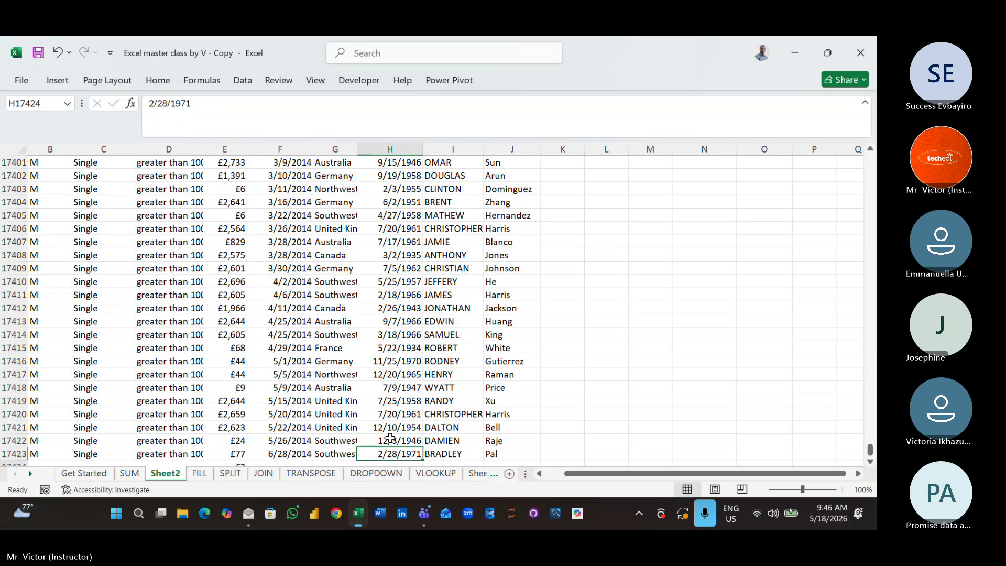
pyautogui.press('Down')
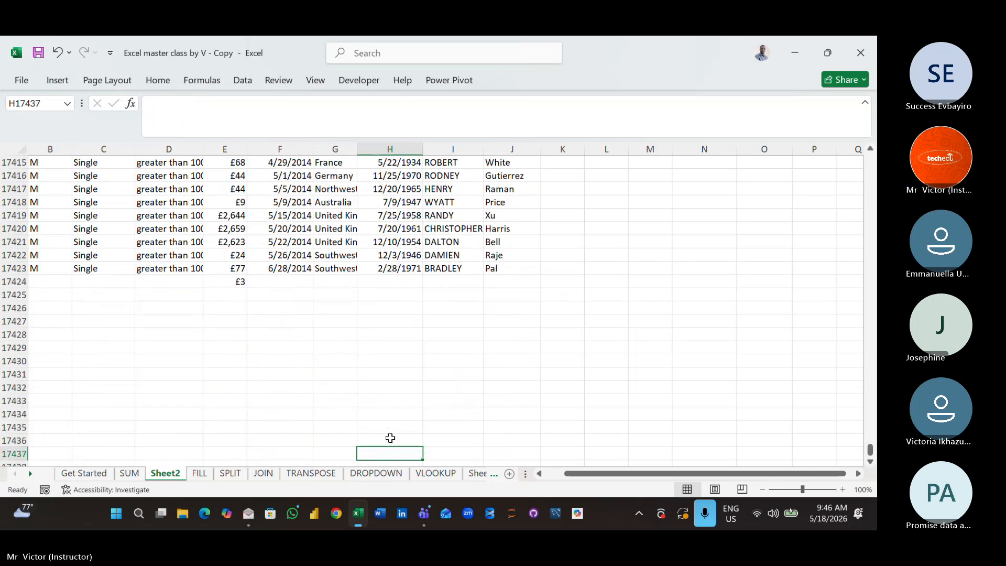
pyautogui.press('Down')
pyautogui.press('Up')
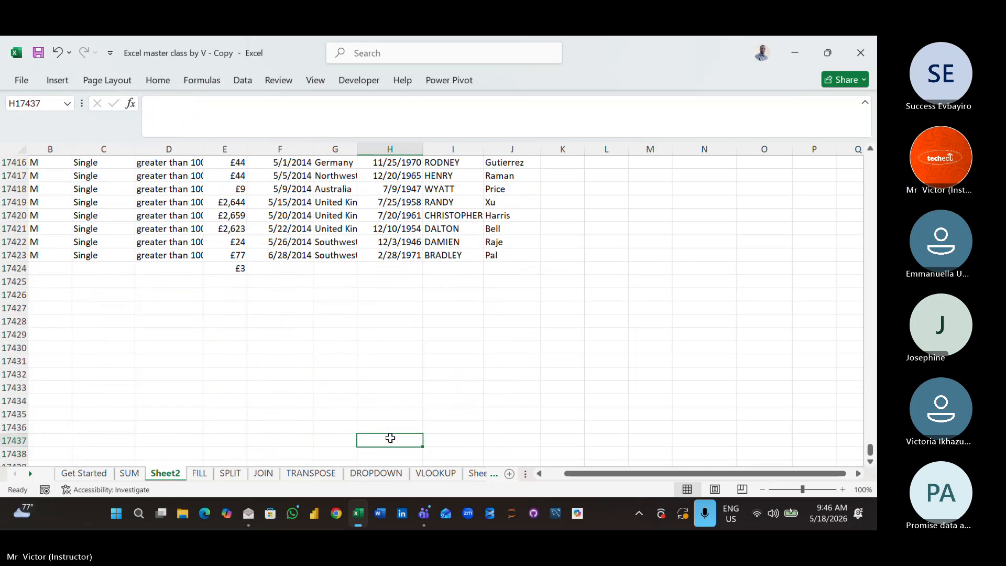
pyautogui.hotkey('ctrl', 'Up')
pyautogui.press('Up')
pyautogui.press('Up')
pyautogui.press('Up')
pyautogui.press('Up')
pyautogui.press('Up')
pyautogui.press('Up')
pyautogui.press('Up')
pyautogui.press('Up')
pyautogui.press('Up')
pyautogui.press('Up')
pyautogui.press('Up')
pyautogui.press('Up')
pyautogui.press('Up')
pyautogui.press('Up')
pyautogui.press('Up')
pyautogui.press('Up')
pyautogui.press('Up')
pyautogui.press('Up')
pyautogui.press('Up')
pyautogui.press('Up')
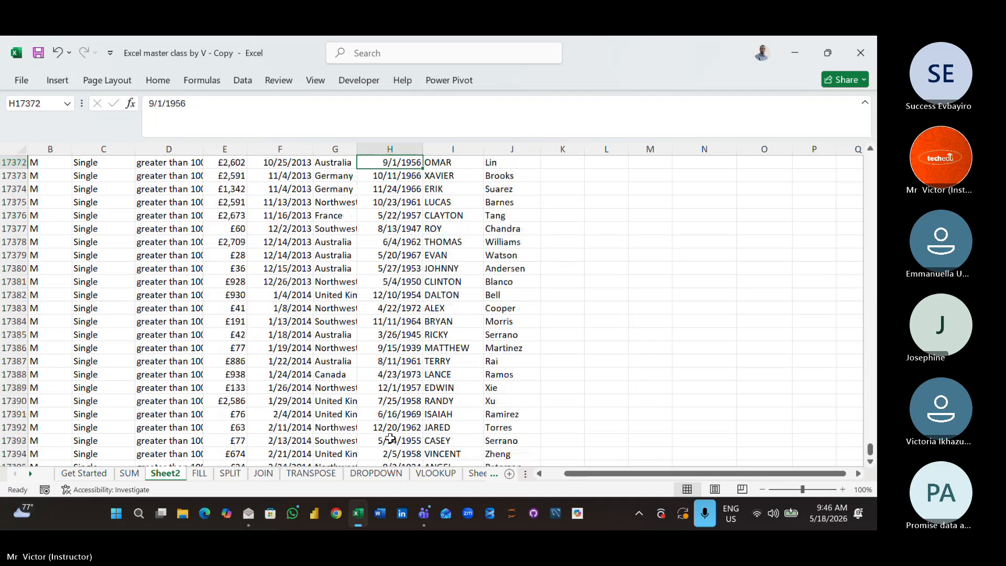
pyautogui.press('Up')
pyautogui.press('Up')
pyautogui.press('Up')
pyautogui.press('Up')
pyautogui.press('Up')
pyautogui.press('Up')
pyautogui.press('Up')
pyautogui.press('Up')
pyautogui.press('Up')
pyautogui.press('Up')
pyautogui.press('Up')
pyautogui.press('Up')
pyautogui.press('Up')
pyautogui.press('Up')
pyautogui.press('Up')
pyautogui.press('Up')
pyautogui.press('Up')
pyautogui.press('Up')
pyautogui.press('Up')
pyautogui.press('Up')
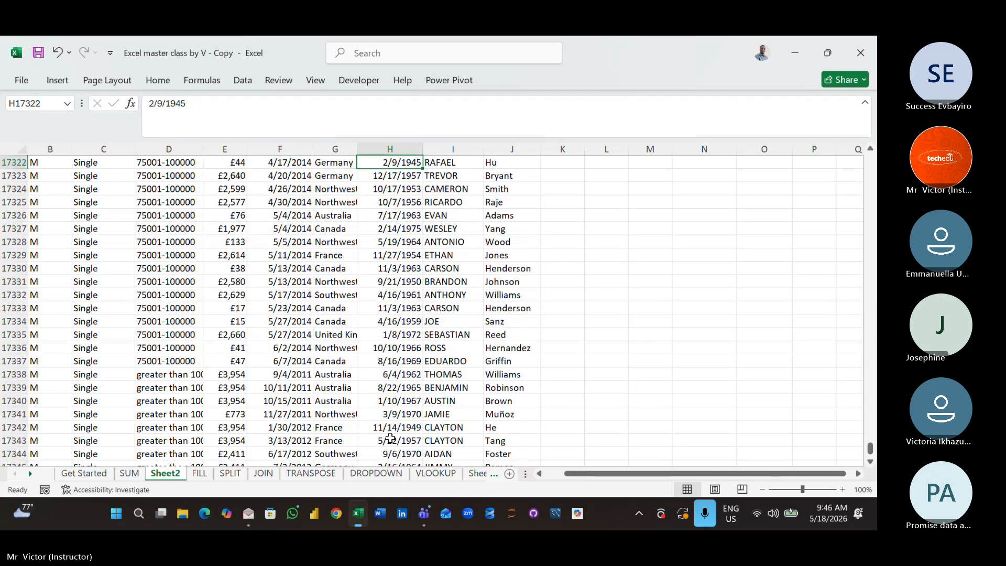
pyautogui.press('Up')
pyautogui.press('Up')
pyautogui.press('Up')
pyautogui.press('Up')
pyautogui.press('Up')
pyautogui.press('Up')
pyautogui.press('Up')
pyautogui.press('Up')
pyautogui.press('Up')
pyautogui.press('Up')
pyautogui.press('Up')
pyautogui.press('Up')
pyautogui.press('Up')
pyautogui.press('Up')
pyautogui.press('Up')
pyautogui.press('Up')
pyautogui.press('Up')
pyautogui.press('Up')
pyautogui.press('Up')
pyautogui.press('Up')
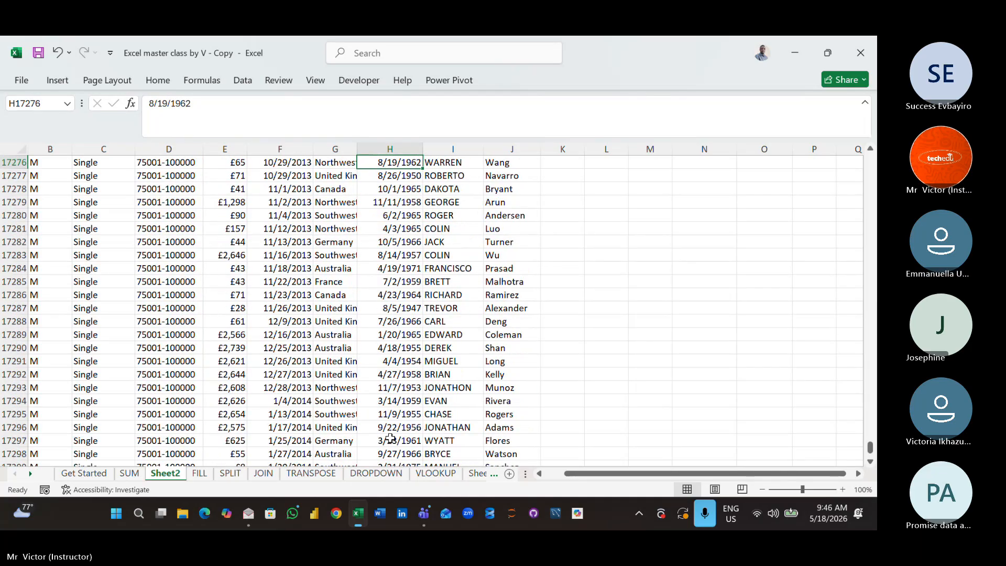
pyautogui.hotkey('ctrl', 'shift', 'Up')
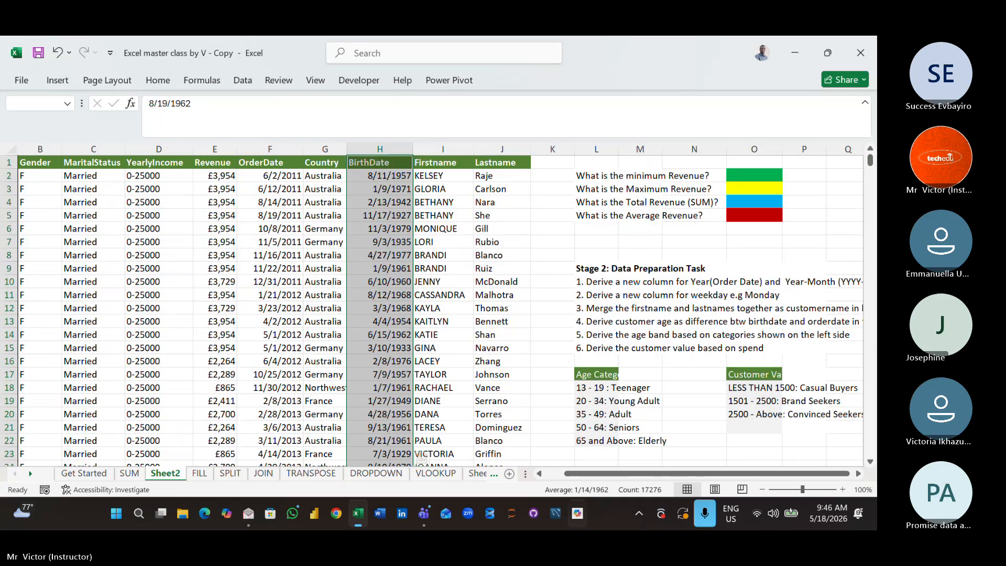
# - Review the Stage 2 data preparation tasks, the age categories and the customer value bands beside the Sheet2 records
pyautogui.click(633, 372)
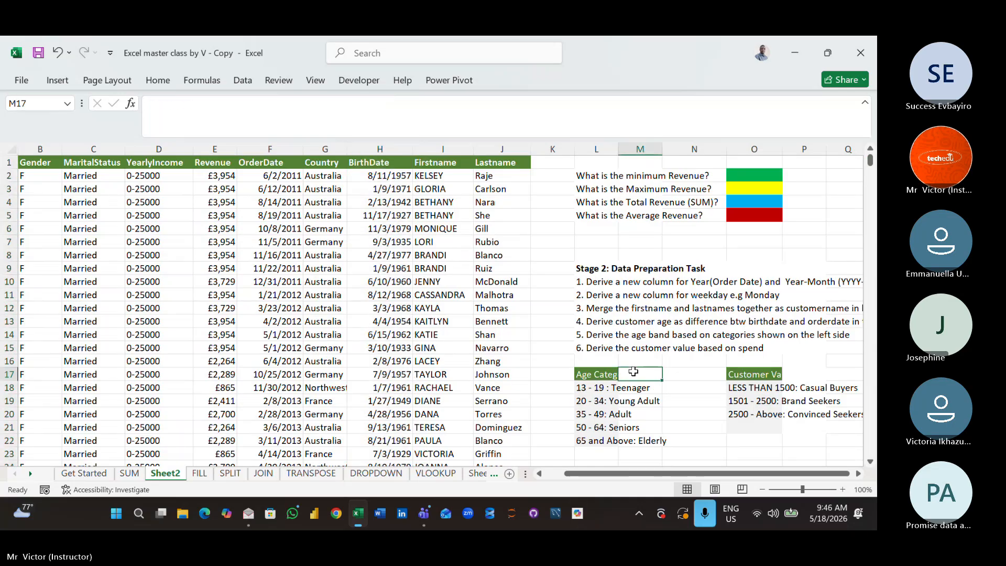
pyautogui.press('Down')
pyautogui.press('Down')
pyautogui.press('Down')
pyautogui.press('Down')
pyautogui.press('Down')
pyautogui.press('Down')
pyautogui.press('Down')
pyautogui.press('Down')
pyautogui.press('Down')
pyautogui.press('Down')
pyautogui.press('Down')
pyautogui.press('Down')
pyautogui.press('Down')
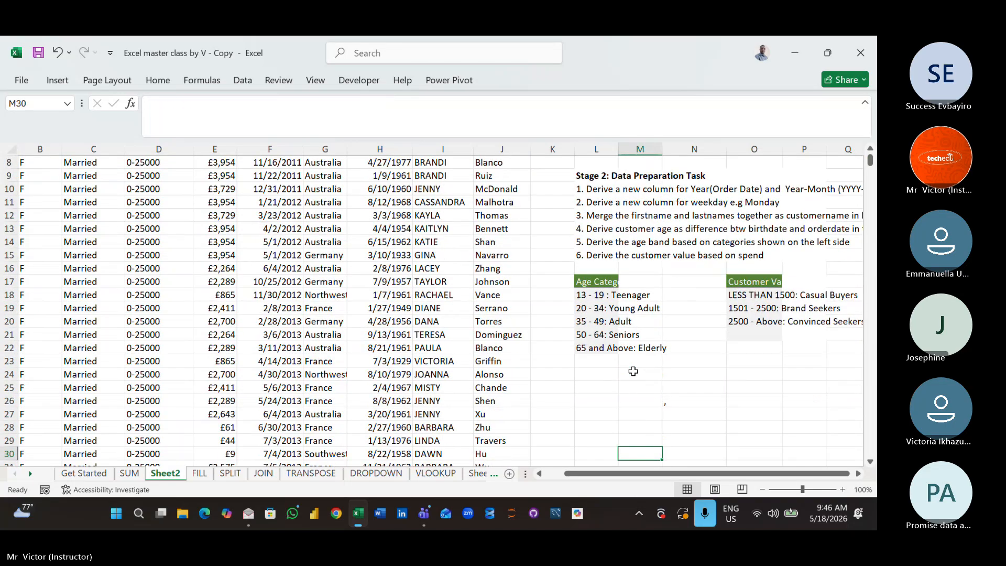
pyautogui.press('Right')
pyautogui.press('Right')
pyautogui.press('Right')
pyautogui.press('Right')
pyautogui.press('Right')
pyautogui.press('Right')
pyautogui.press('Right')
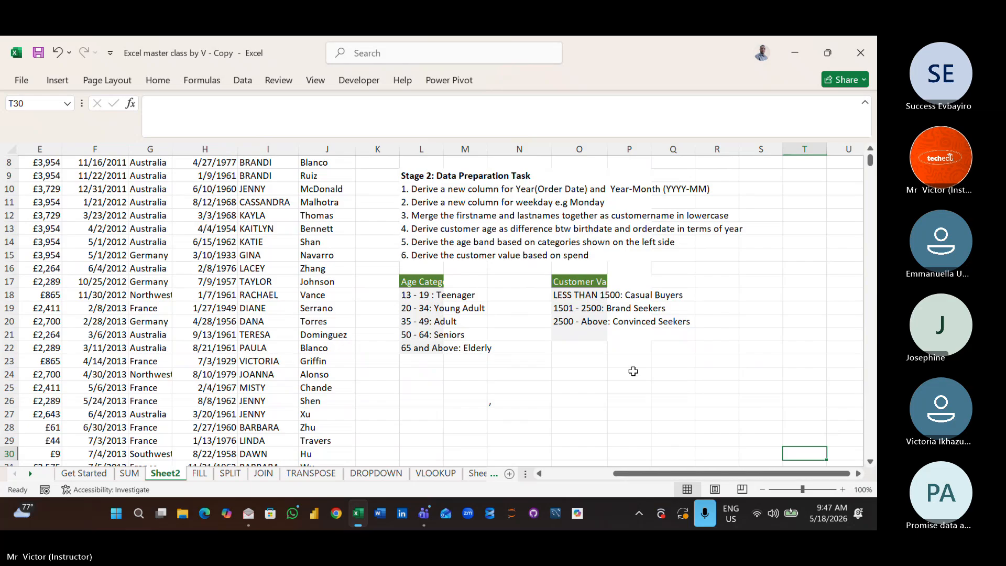
pyautogui.press('Down')
pyautogui.press('Down')
pyautogui.press('Down')
pyautogui.press('Down')
pyautogui.press('Down')
pyautogui.press('Down')
pyautogui.press('Down')
pyautogui.press('Down')
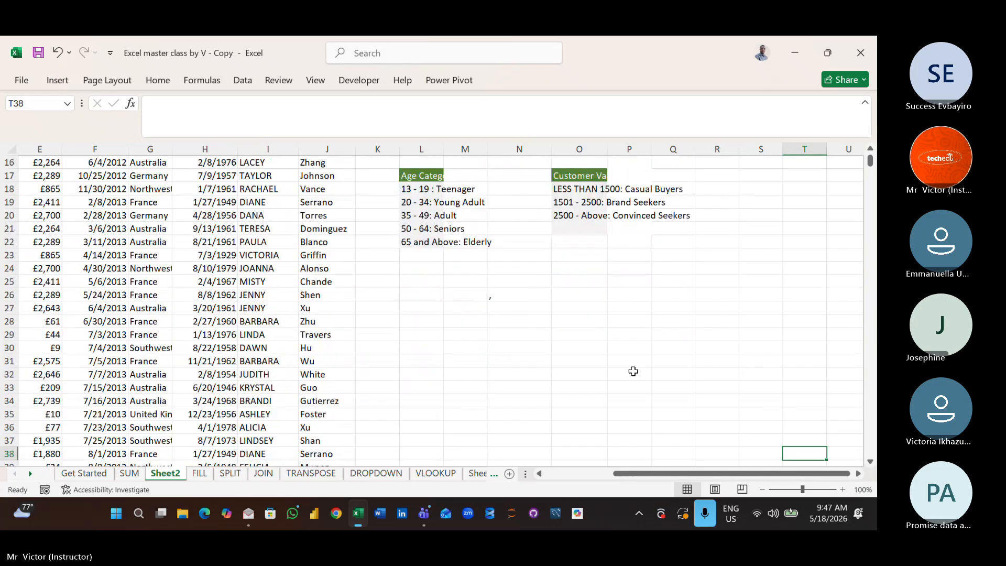
pyautogui.press('Left')
pyautogui.press('Left')
pyautogui.press('Left')
pyautogui.press('Left')
pyautogui.press('Left')
pyautogui.press('Left')
pyautogui.press('Left')
pyautogui.press('Left')
pyautogui.press('Left')
pyautogui.press('Left')
pyautogui.press('Left')
pyautogui.press('Left')
pyautogui.press('Left')
pyautogui.press('Left')
pyautogui.press('Left')
pyautogui.press('Left')
pyautogui.press('Left')
pyautogui.press('Left')
pyautogui.press('Left')
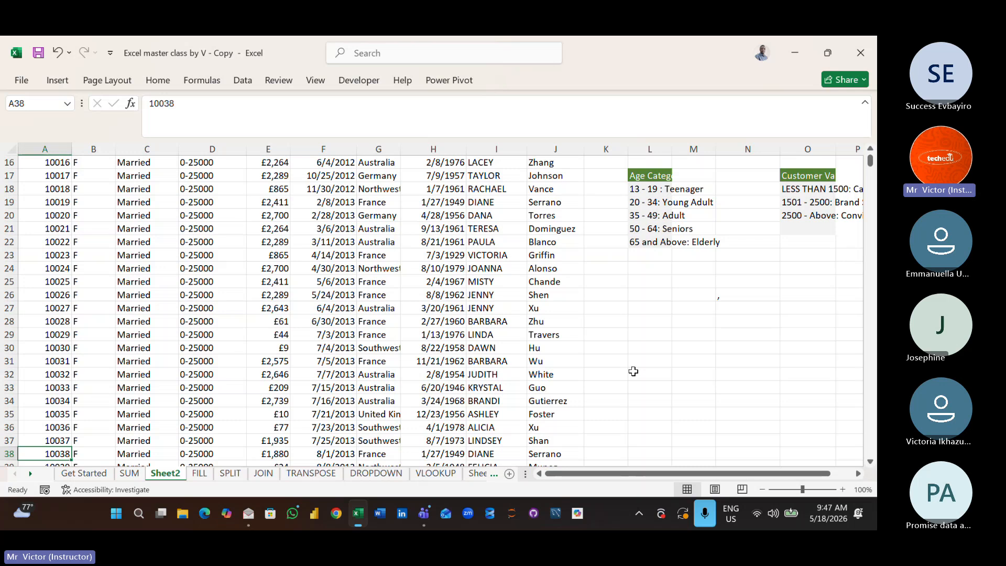
# - Look over the Sheet2 customer records along the CustomerID and YearlyIncome columns and return to the header row
pyautogui.press('Up')
pyautogui.press('Up')
pyautogui.press('Up')
pyautogui.press('Up')
pyautogui.press('Up')
pyautogui.press('Up')
pyautogui.press('Up')
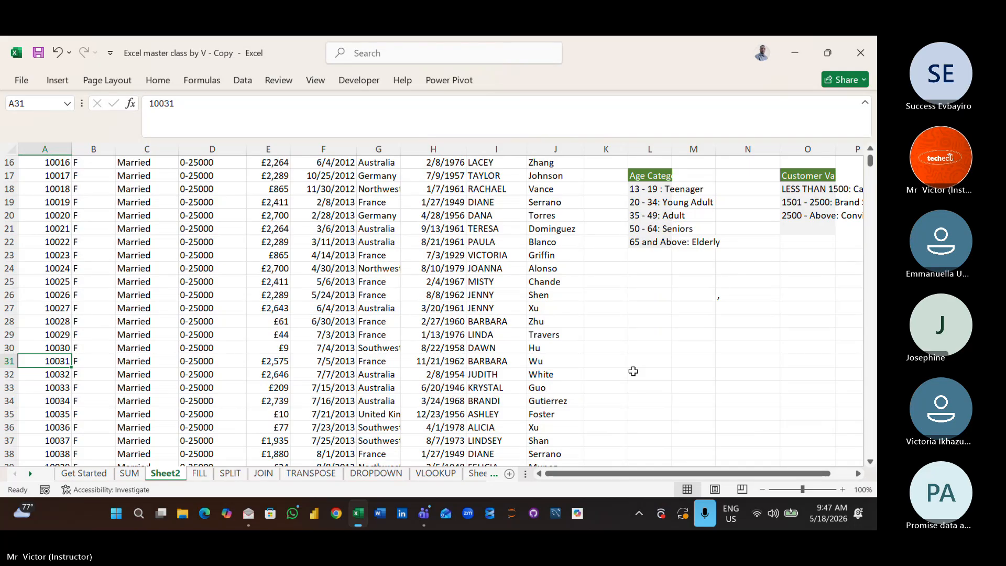
pyautogui.click(243, 312)
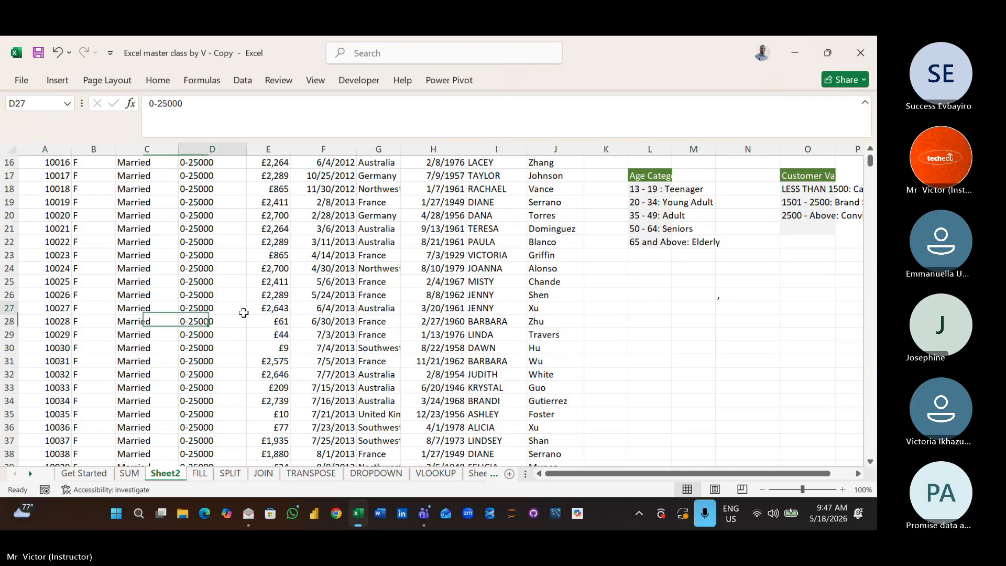
pyautogui.press('Up')
pyautogui.press('Up')
pyautogui.press('Up')
pyautogui.press('Up')
pyautogui.press('Up')
pyautogui.press('Up')
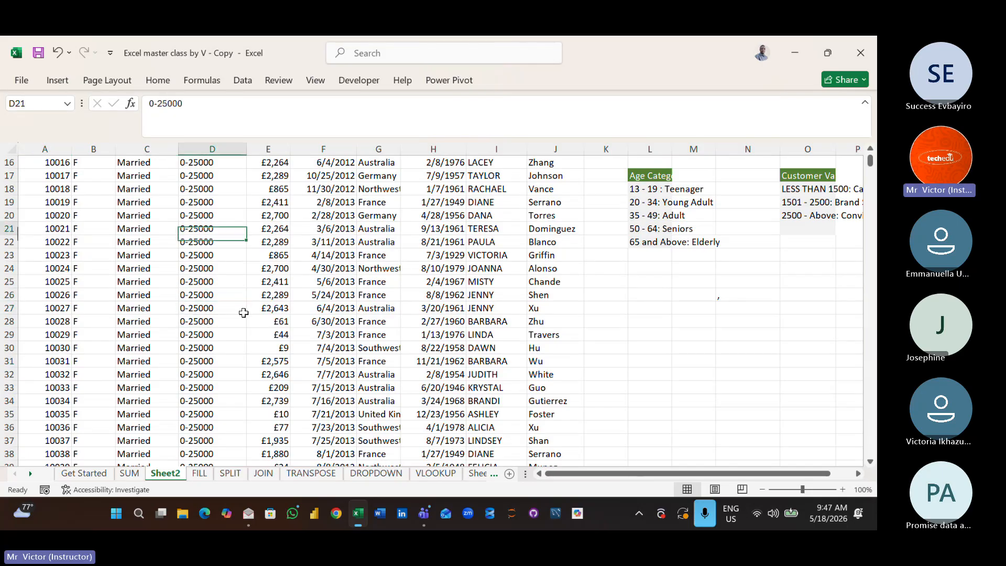
pyautogui.hotkey('ctrl', 'Up')
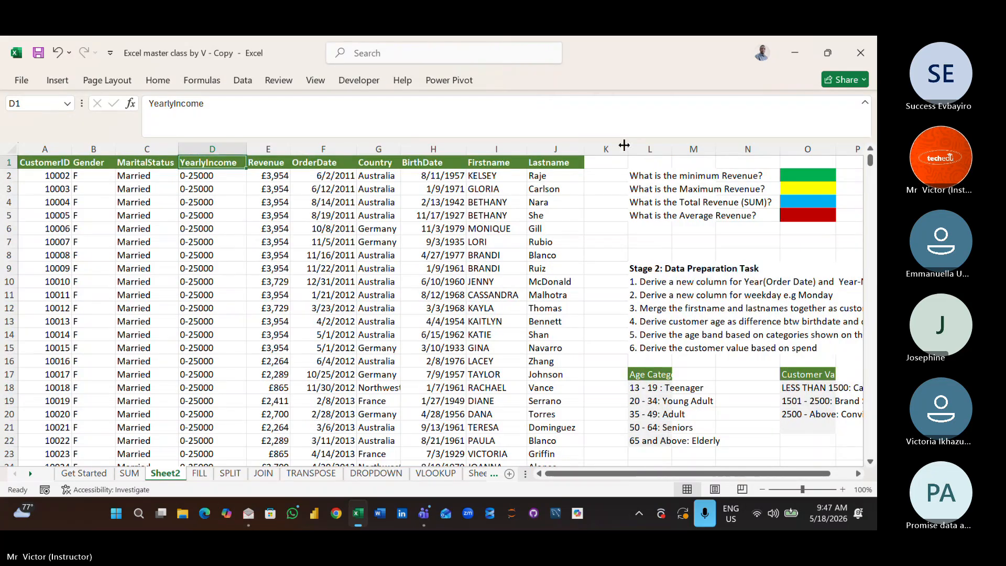
# - Widen the empty column K beside Lastname and enter 100 in cell K2
pyautogui.moveTo(624, 145); pyautogui.dragTo(774, 146)
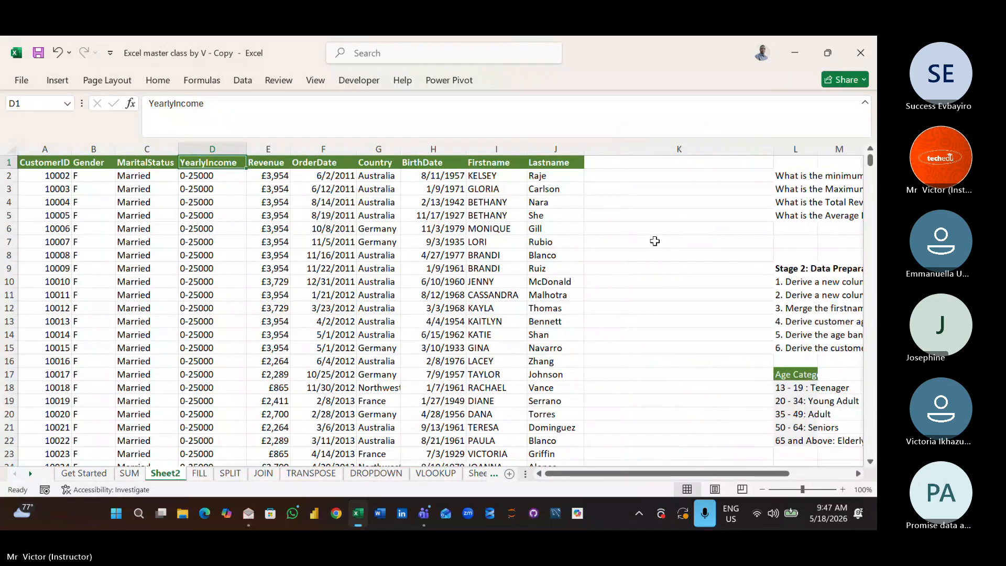
pyautogui.click(642, 187)
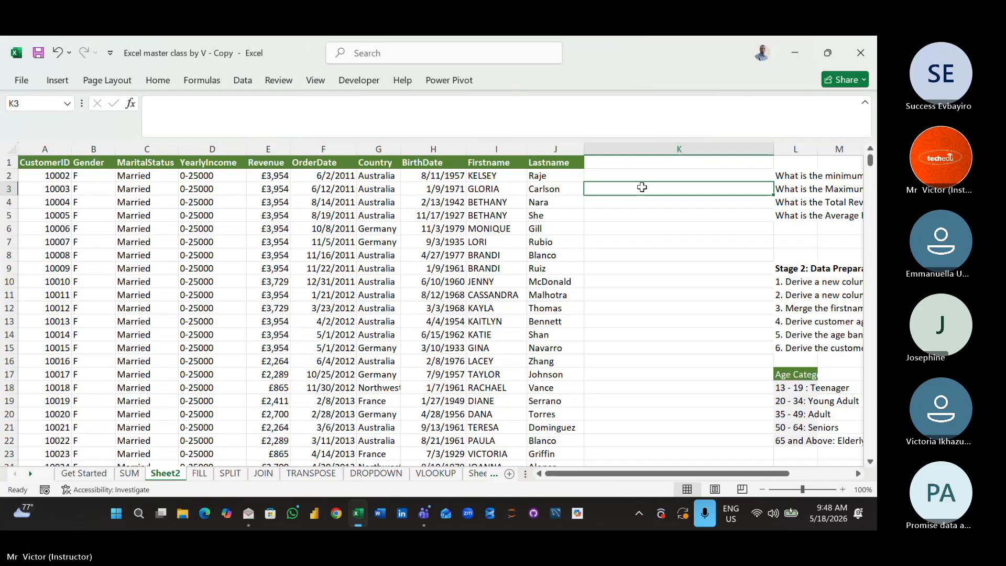
pyautogui.click(636, 257)
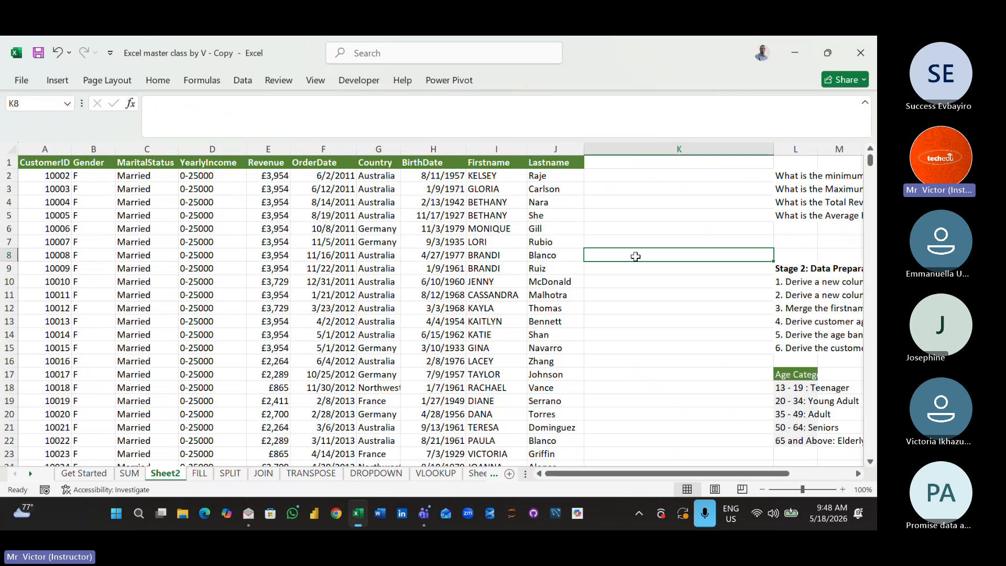
pyautogui.click(698, 176)
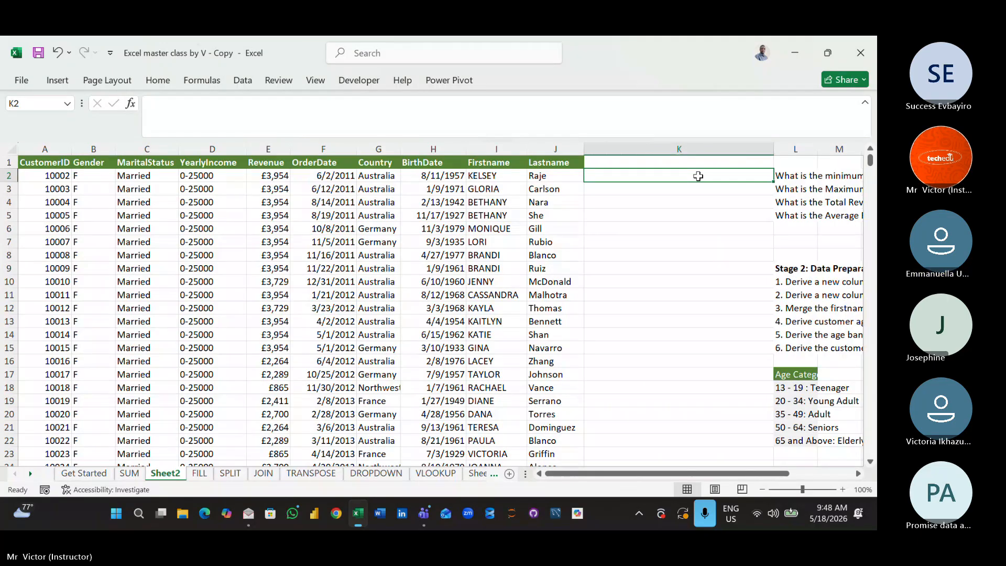
pyautogui.write('100')
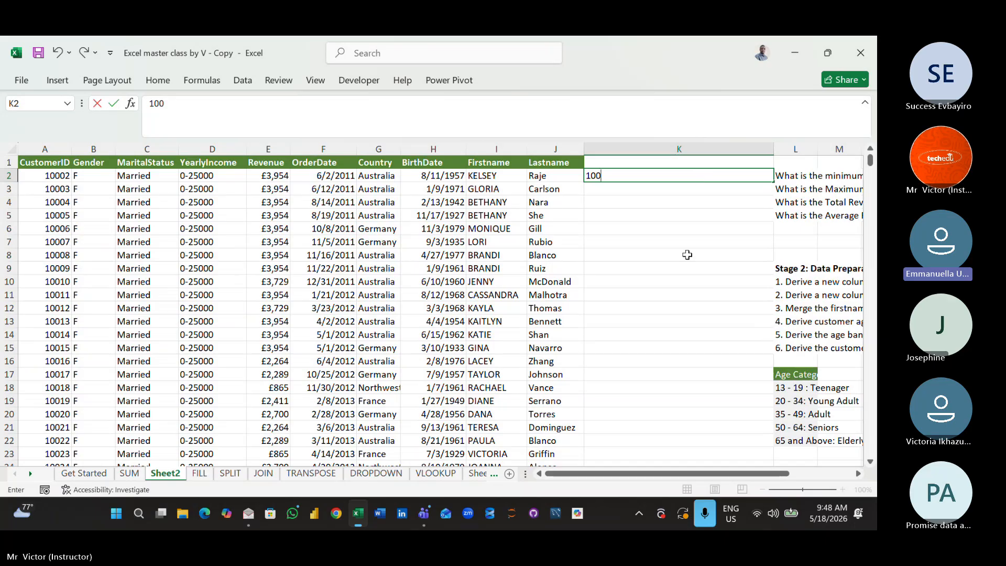
# - Look down the CustomerID column for a customer ID to use as an example and return to the top of column K
pyautogui.click(63, 398)
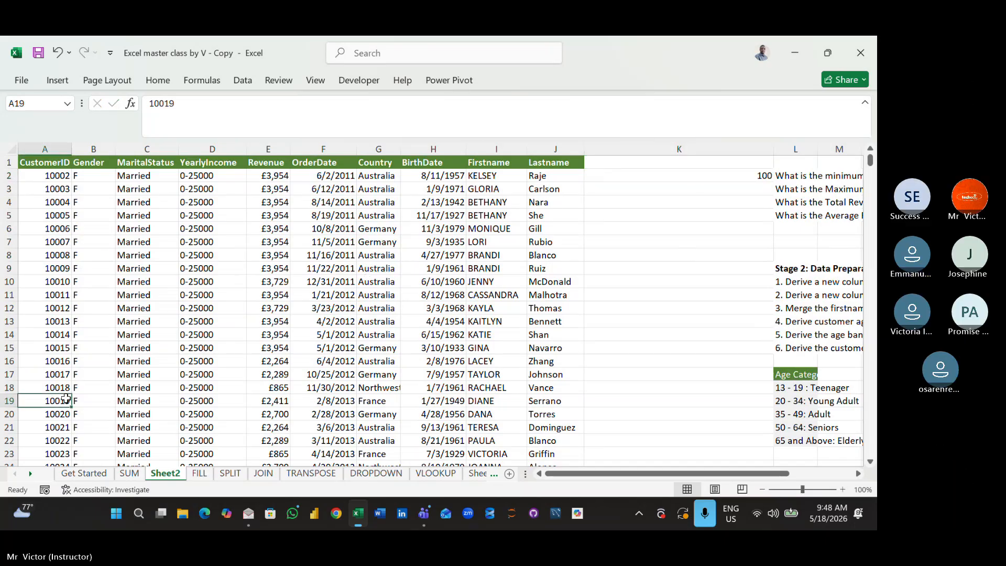
pyautogui.press('Down')
pyautogui.press('Down')
pyautogui.press('Down')
pyautogui.press('Down')
pyautogui.press('Down')
pyautogui.press('Down')
pyautogui.press('Down')
pyautogui.press('Down')
pyautogui.press('Down')
pyautogui.press('Down')
pyautogui.press('Down')
pyautogui.press('Down')
pyautogui.press('Down')
pyautogui.press('Down')
pyautogui.press('Down')
pyautogui.press('Down')
pyautogui.press('Down')
pyautogui.press('Down')
pyautogui.press('Down')
pyautogui.press('Down')
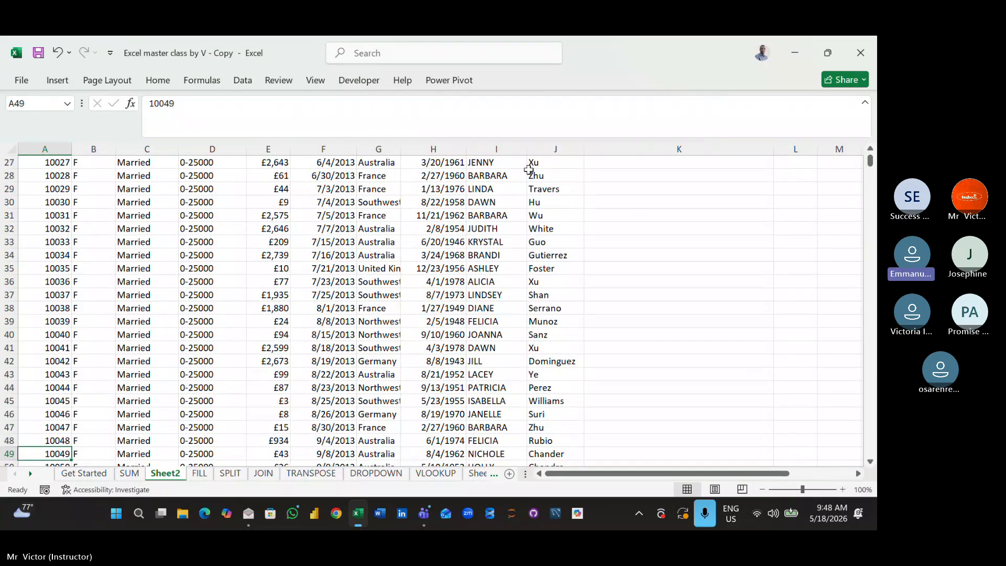
pyautogui.click(635, 219)
pyautogui.hotkey('ctrl', 'shift', 'Up')
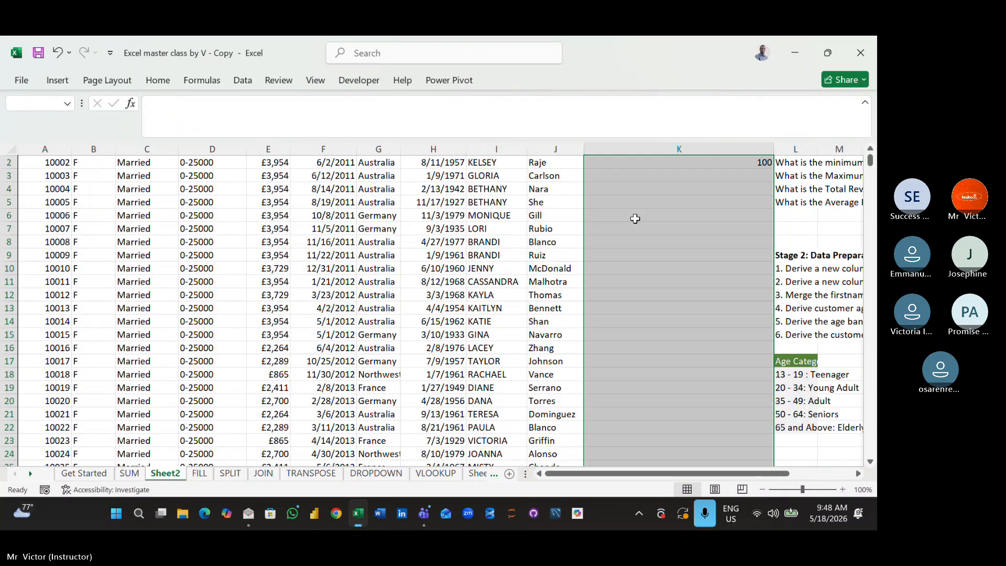
pyautogui.press('Up')
pyautogui.press('Up')
pyautogui.press('Up')
pyautogui.press('Up')
pyautogui.press('Up')
pyautogui.press('Up')
pyautogui.press('Up')
pyautogui.press('Up')
pyautogui.press('Up')
pyautogui.press('Up')
pyautogui.press('Up')
pyautogui.press('Up')
pyautogui.press('Up')
pyautogui.press('Up')
pyautogui.press('Up')
pyautogui.press('Up')
pyautogui.press('Up')
pyautogui.press('Up')
pyautogui.press('Up')
pyautogui.press('Up')
pyautogui.press('Up')
pyautogui.press('Up')
pyautogui.press('Up')
pyautogui.press('Up')
pyautogui.press('Up')
pyautogui.press('Up')
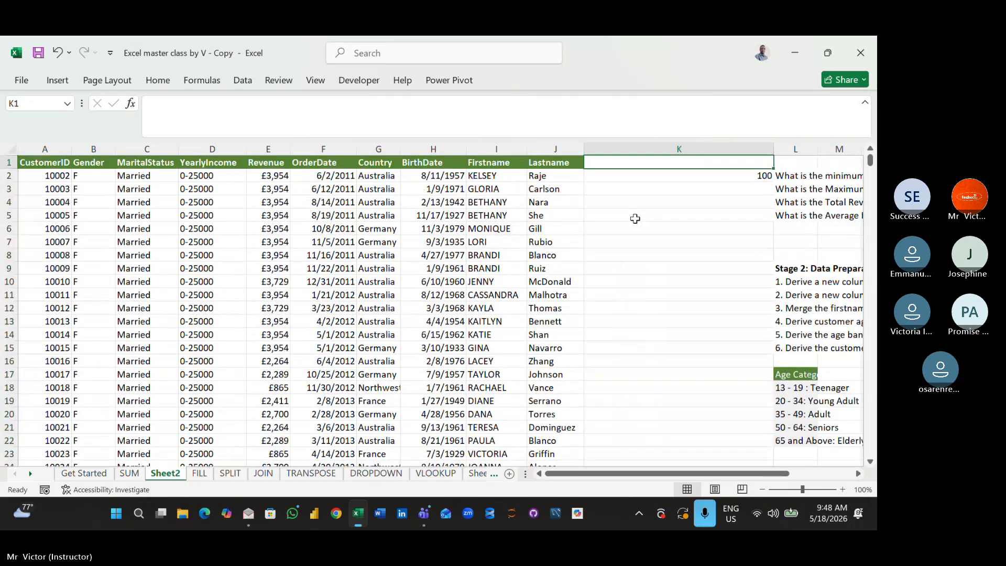
# - Enter the customer ID from cell A49 in cell K2 as the lookup value
pyautogui.click(666, 177)
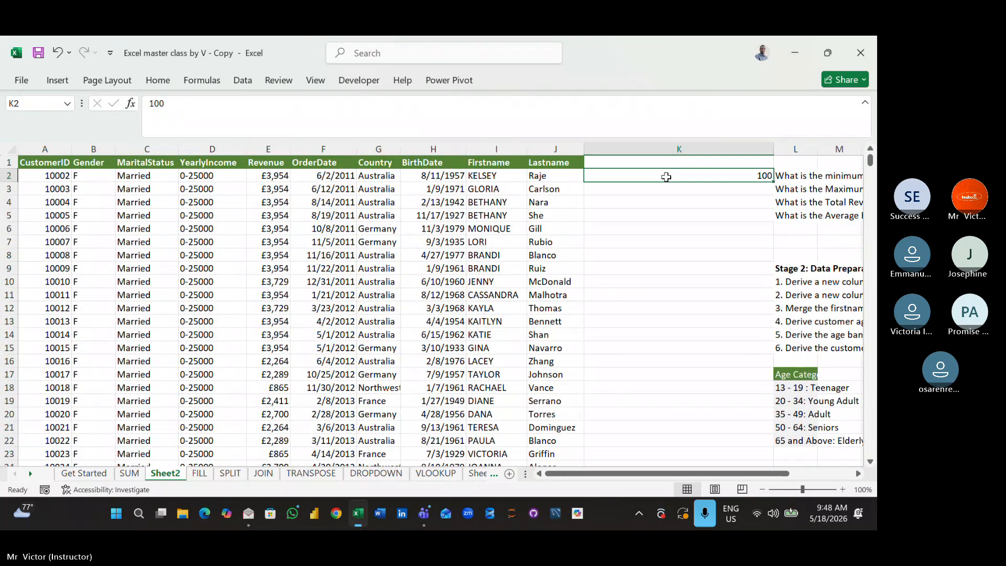
pyautogui.write('1')
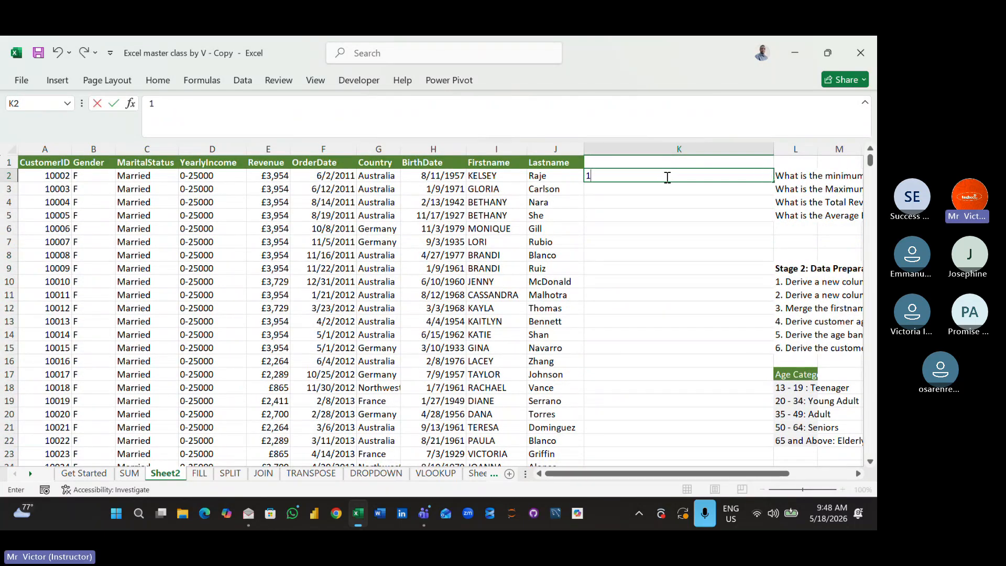
pyautogui.write('004')
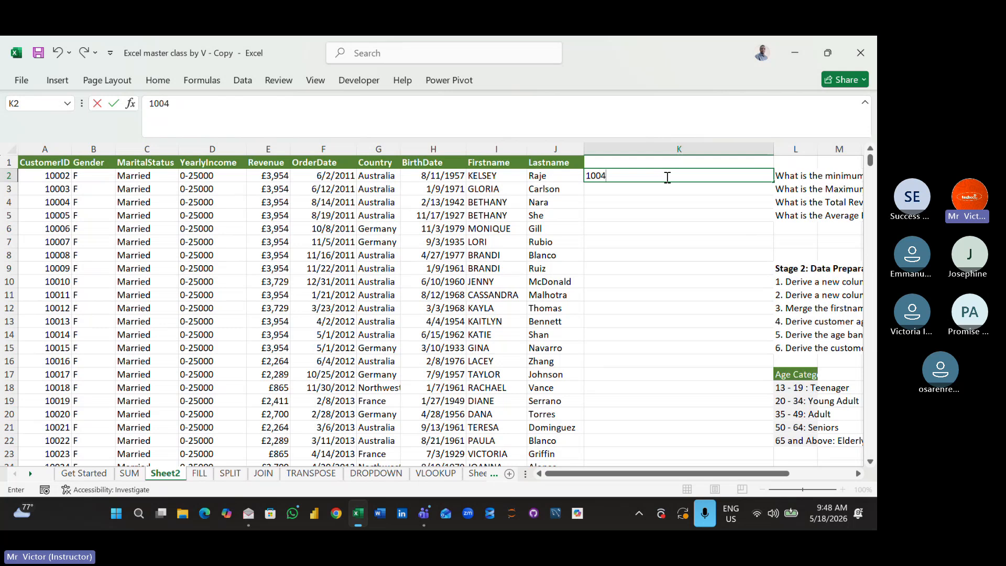
pyautogui.write('9')
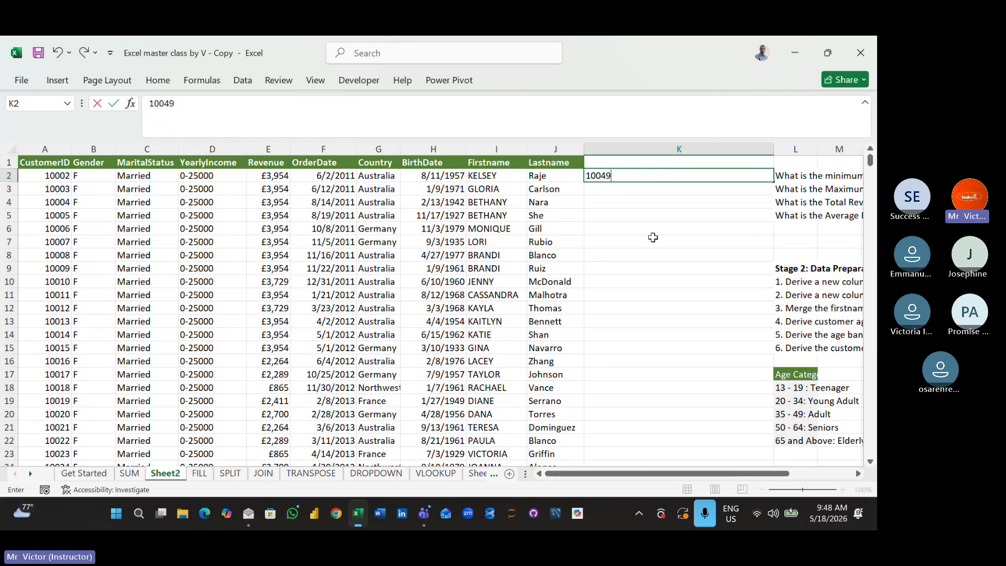
pyautogui.click(651, 176)
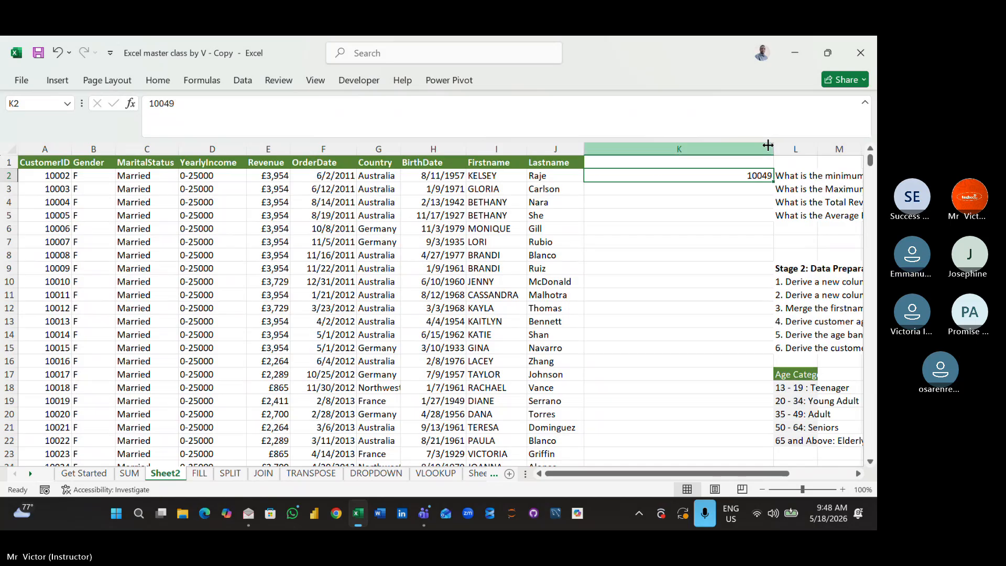
# - Narrow column K and insert an empty column between it and the revenue questions
pyautogui.moveTo(774, 149); pyautogui.dragTo(657, 158)
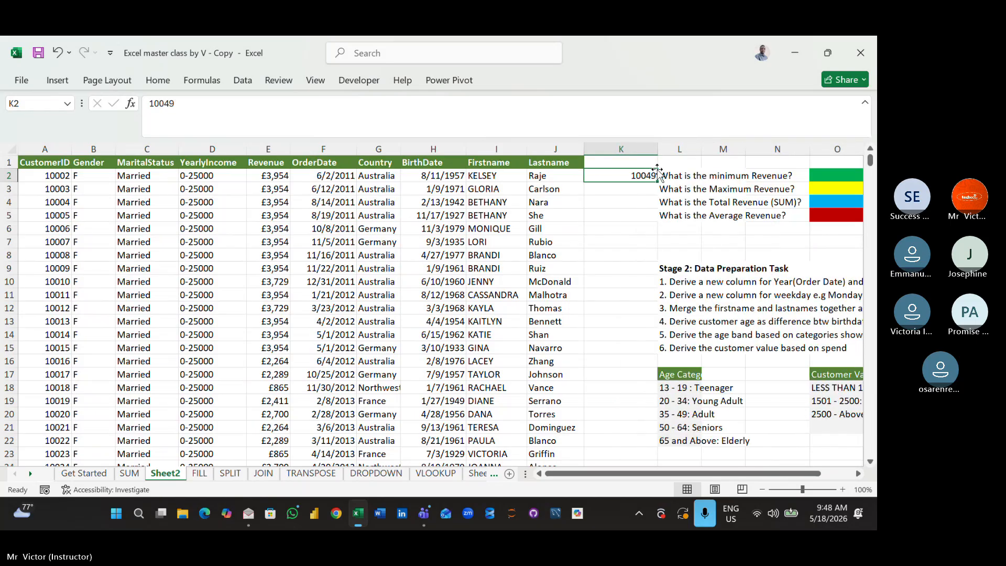
pyautogui.rightClick(677, 151)
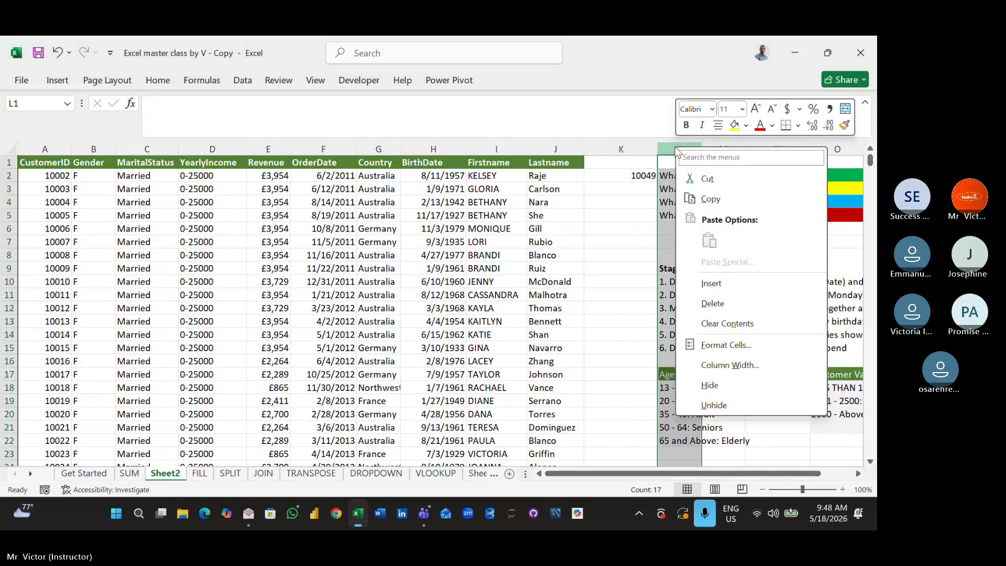
pyautogui.click(731, 286)
pyautogui.click(617, 251)
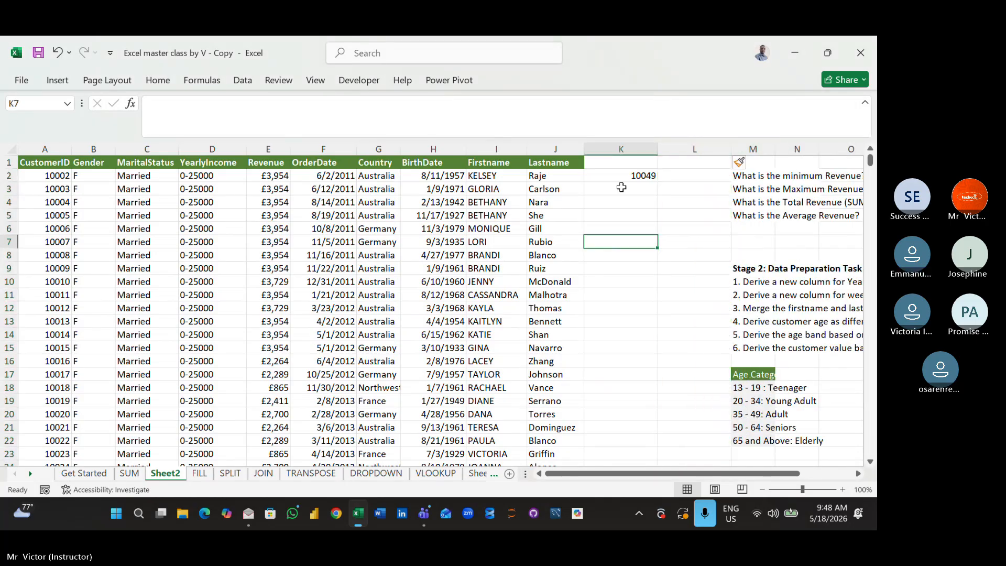
# - Increase the font size of the customer ID in cell K2 to 16
pyautogui.click(634, 175)
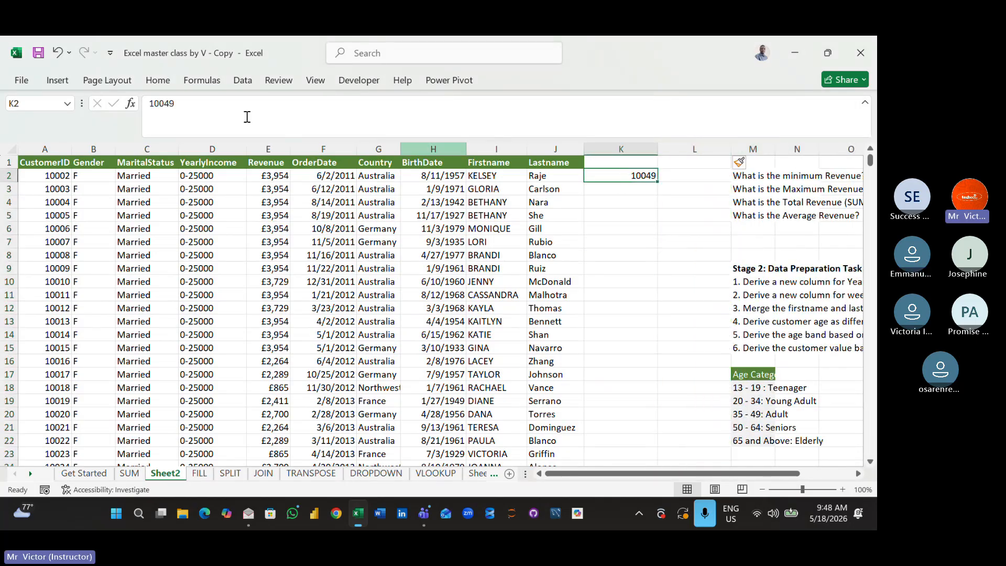
pyautogui.click(166, 81)
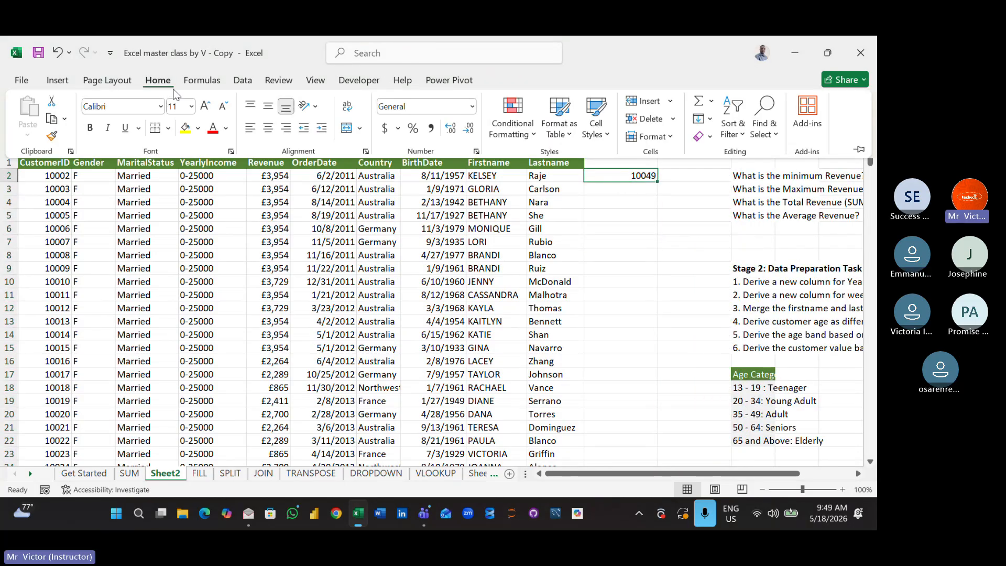
pyautogui.click(204, 109)
pyautogui.click(204, 109)
pyautogui.click(205, 109)
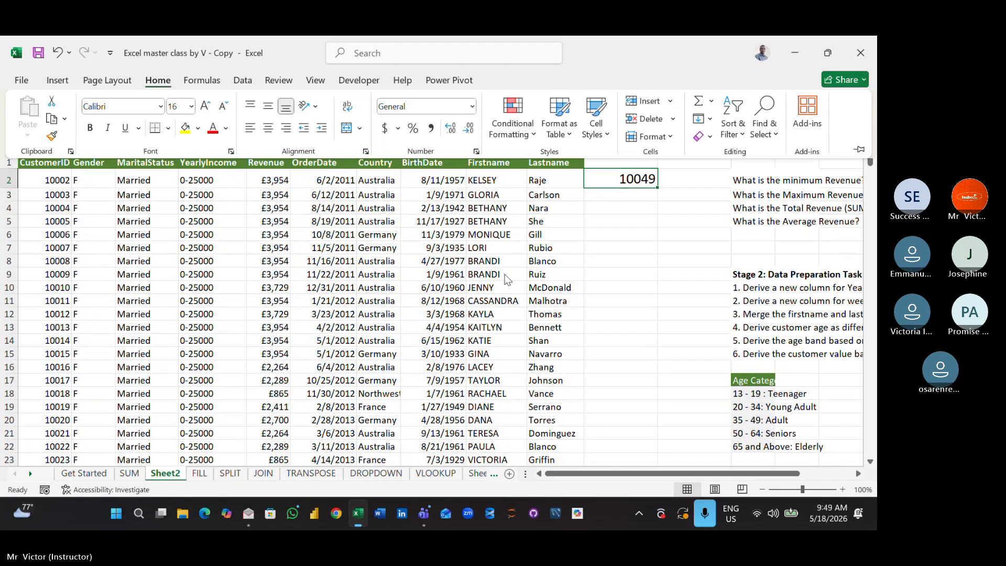
pyautogui.click(605, 227)
pyautogui.click(604, 221)
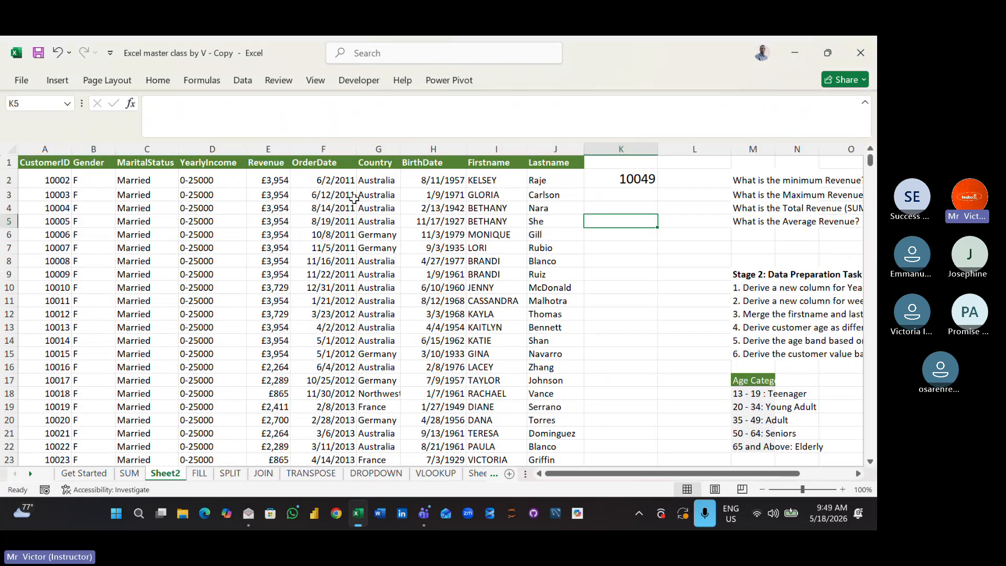
# - Increase the font size of the empty cell K5 to 18
pyautogui.click(165, 81)
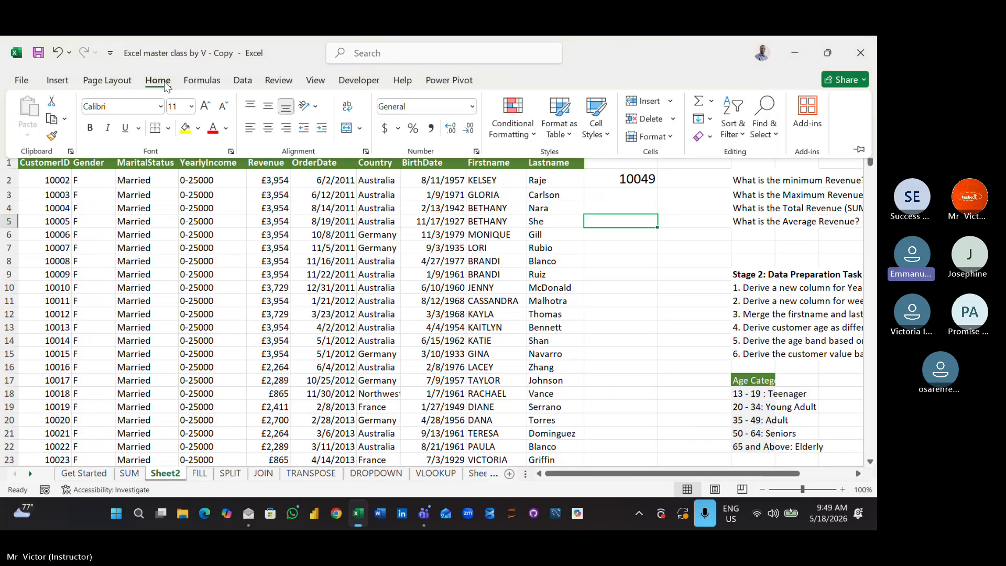
pyautogui.click(206, 107)
pyautogui.click(206, 107)
pyautogui.click(206, 107)
pyautogui.click(206, 107)
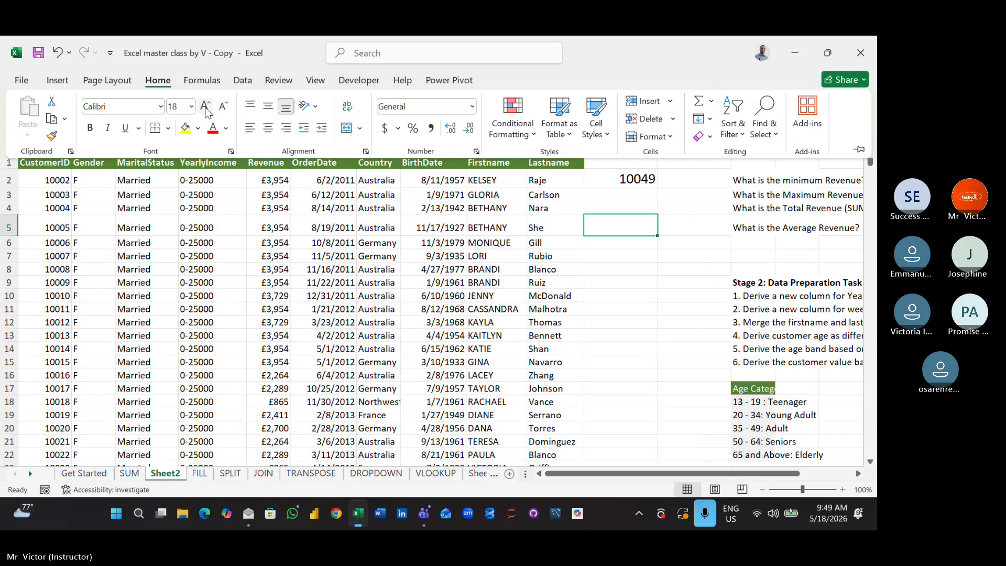
# - Enter =VLOOKUP(K2,A1:J17423,9) in cell K5 to return the customer's first name from the dataset
pyautogui.click(629, 224)
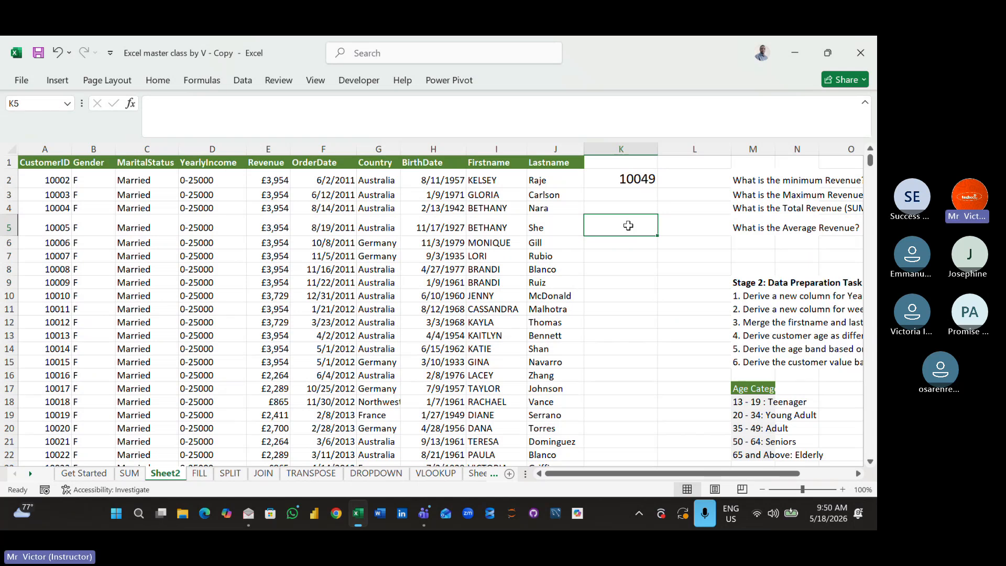
pyautogui.write('=VL')
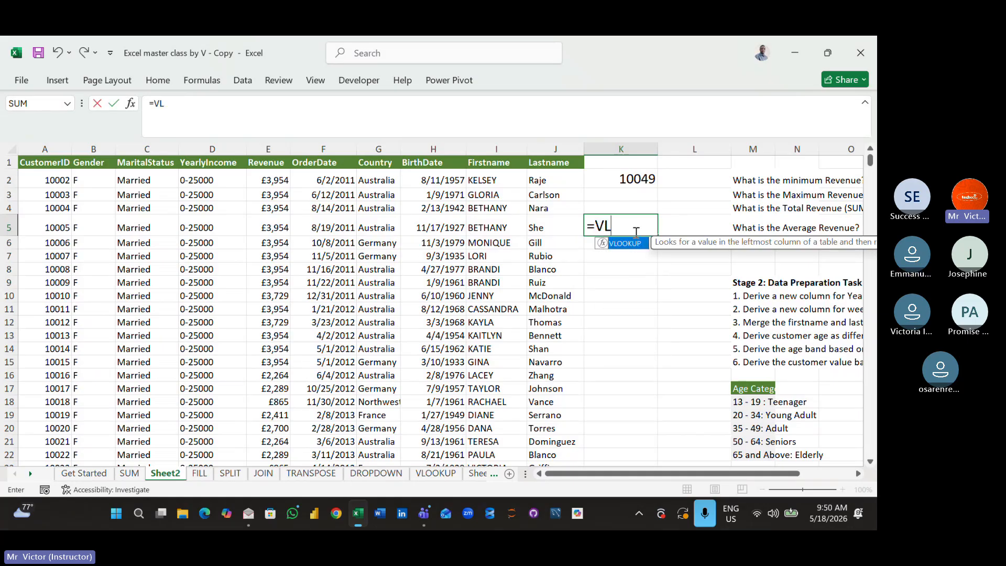
pyautogui.doubleClick(636, 244)
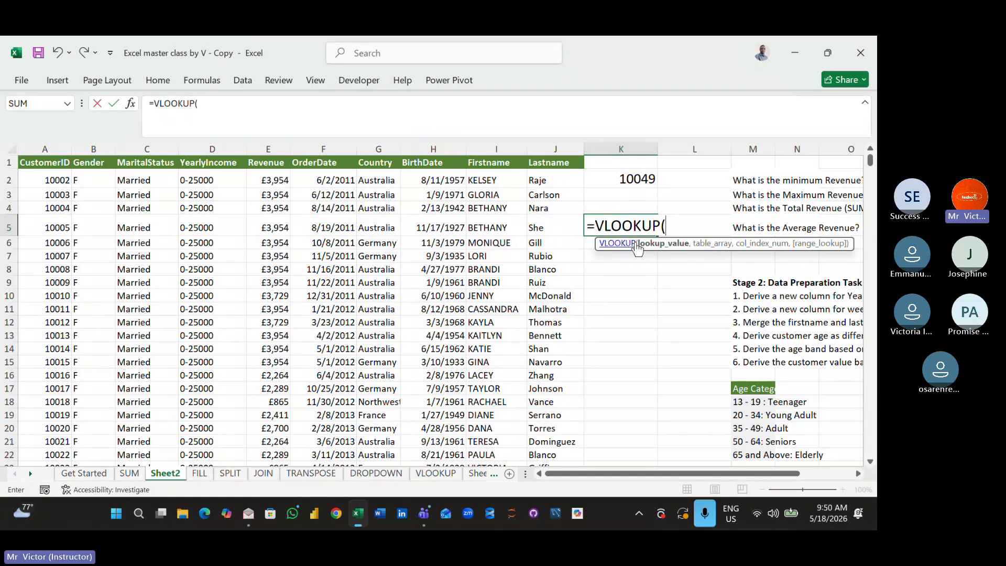
pyautogui.click(615, 182)
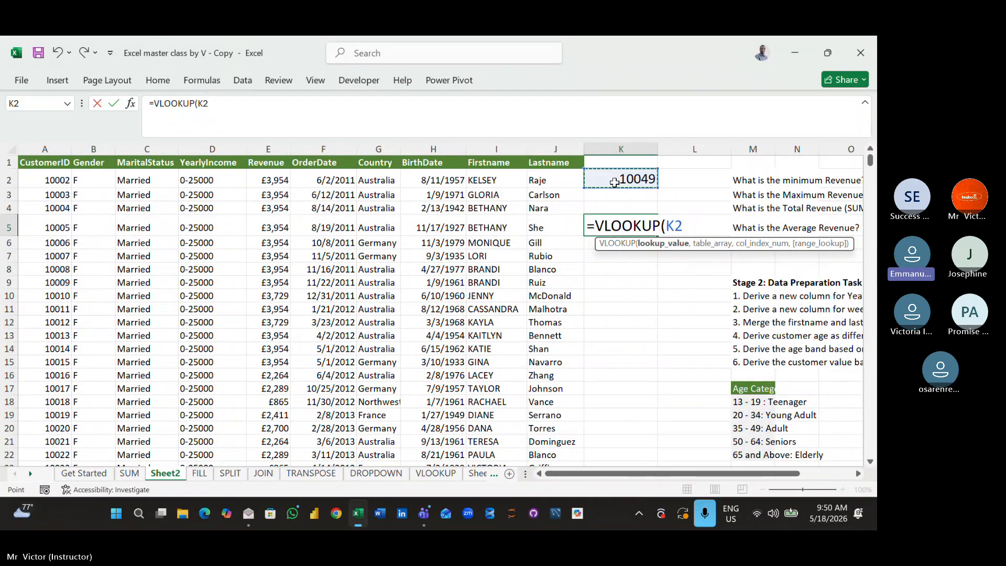
pyautogui.write(',')
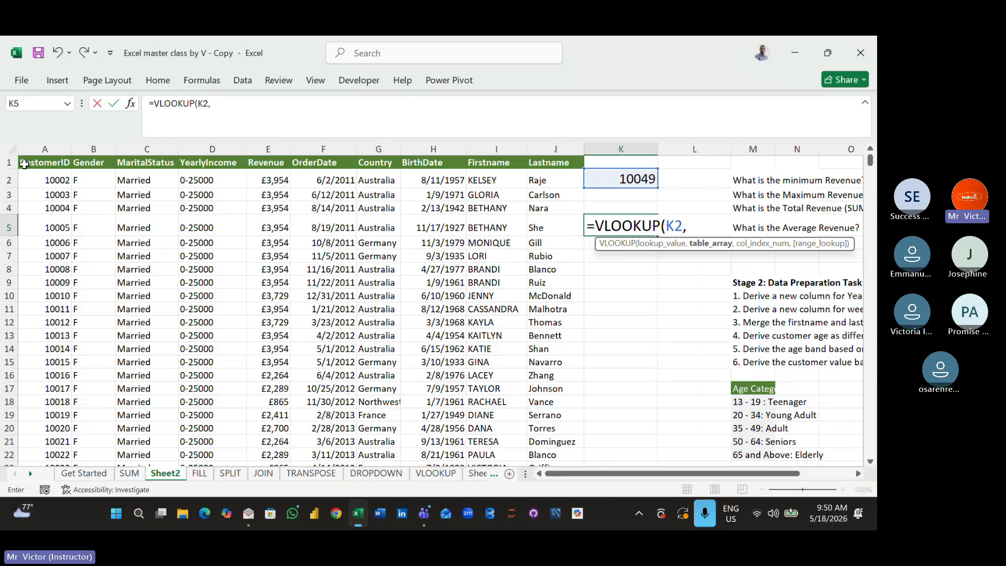
pyautogui.moveTo(24, 164); pyautogui.dragTo(549, 159)
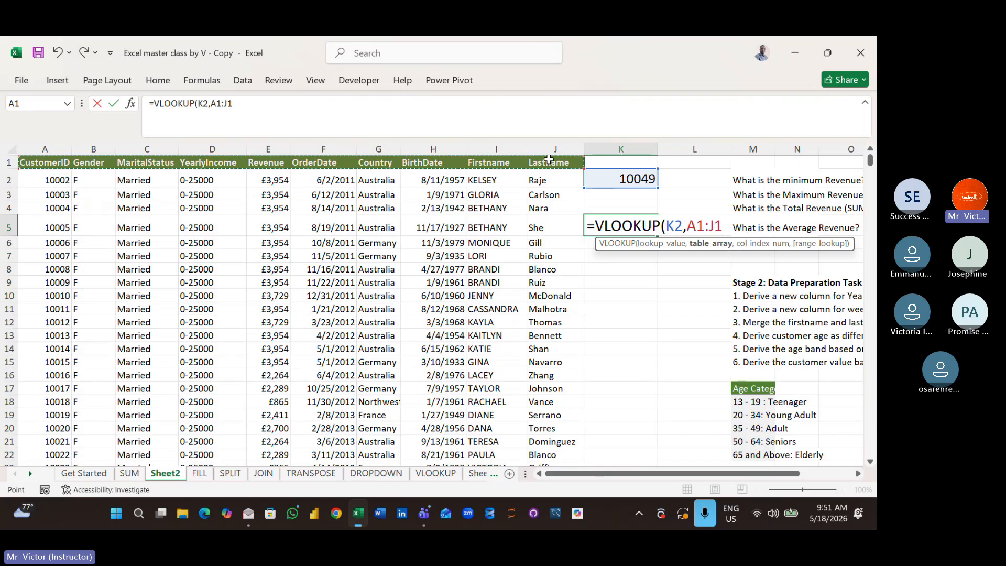
pyautogui.hotkey('ctrl', 'shift', 'Down')
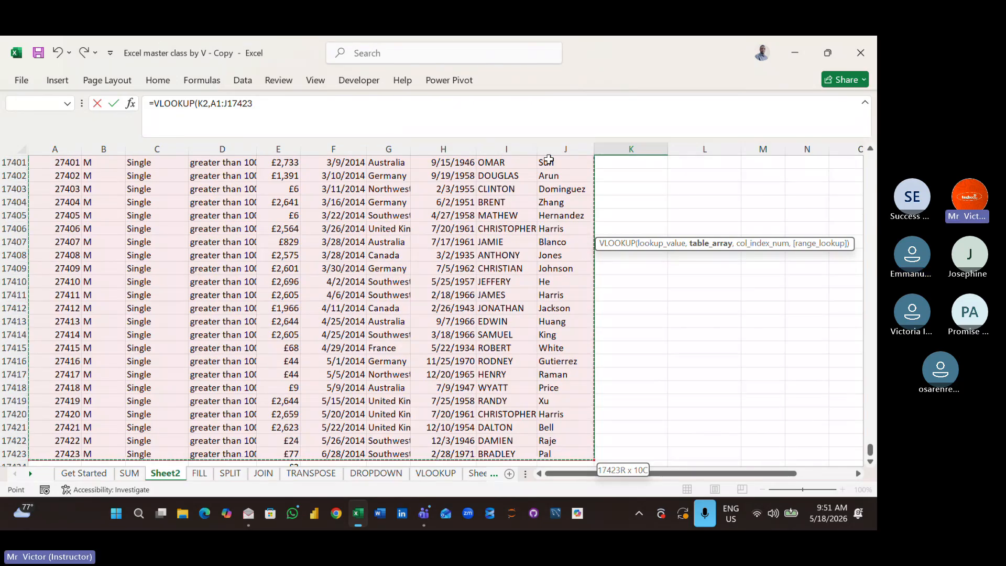
pyautogui.write(',')
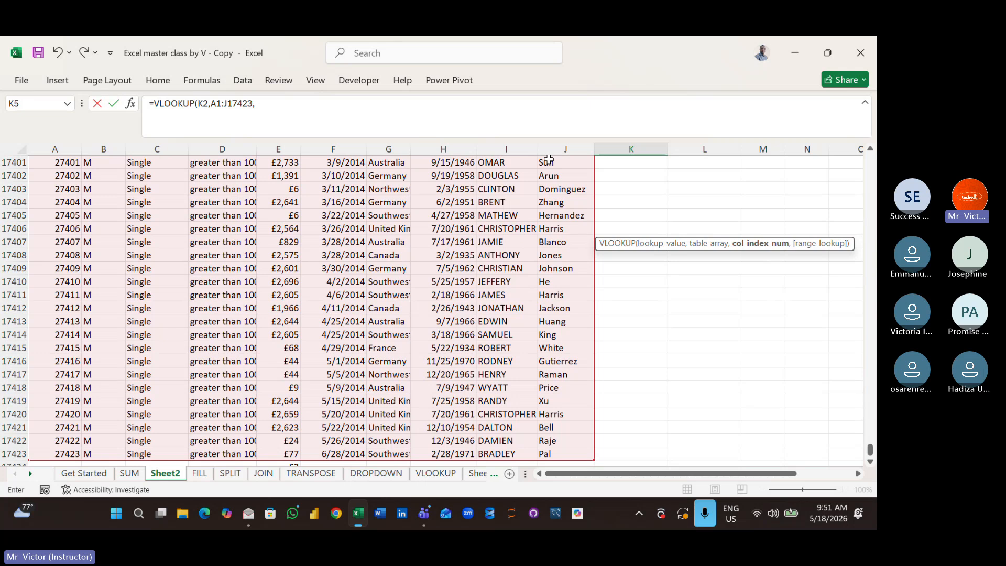
pyautogui.write('9)')
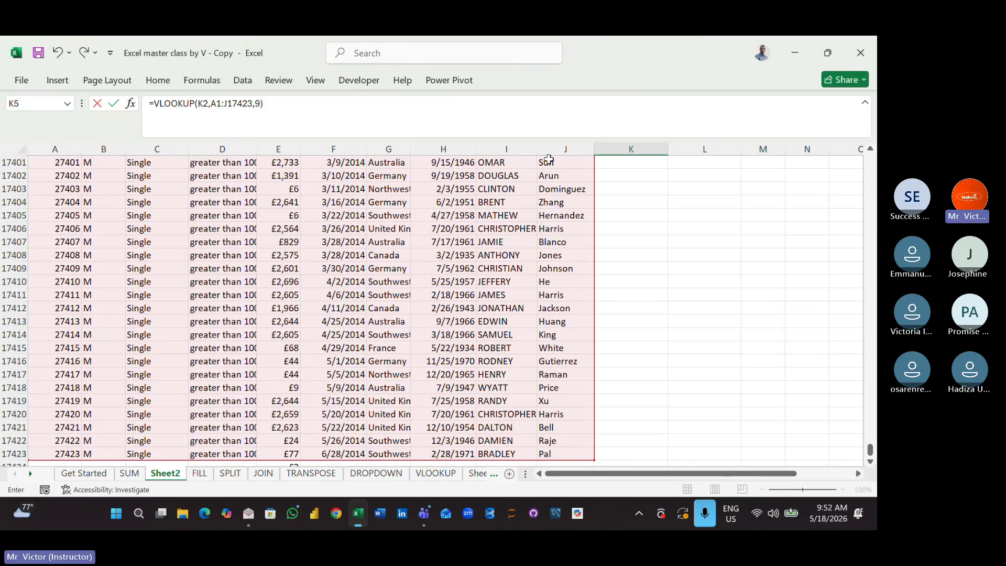
pyautogui.hotkey('ctrl', 'Return')
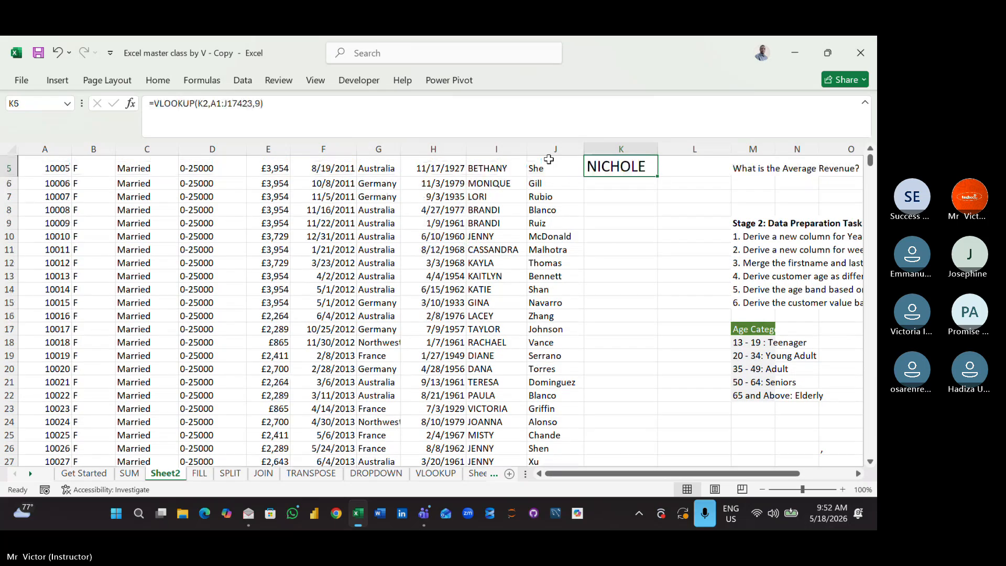
pyautogui.press('Up')
pyautogui.press('Up')
pyautogui.press('Up')
pyautogui.click(562, 269)
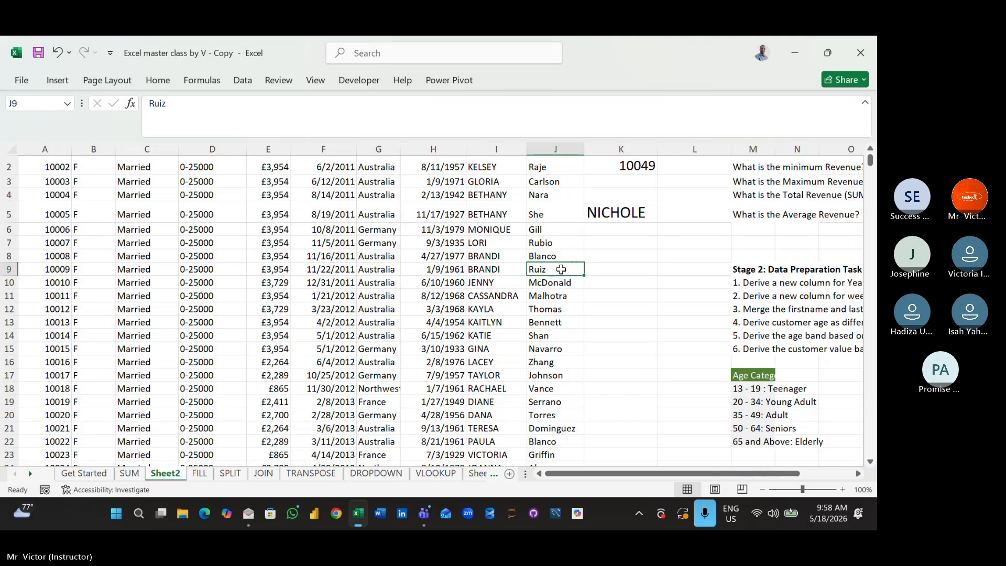
pyautogui.press('Up')
pyautogui.hotkey('ctrl', 'Up')
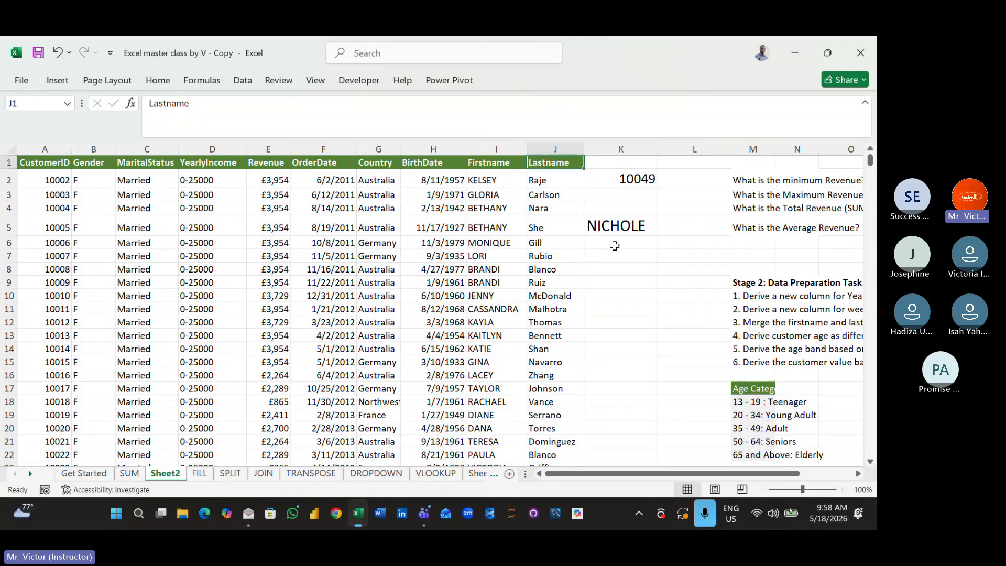
pyautogui.click(614, 246)
pyautogui.write('=V')
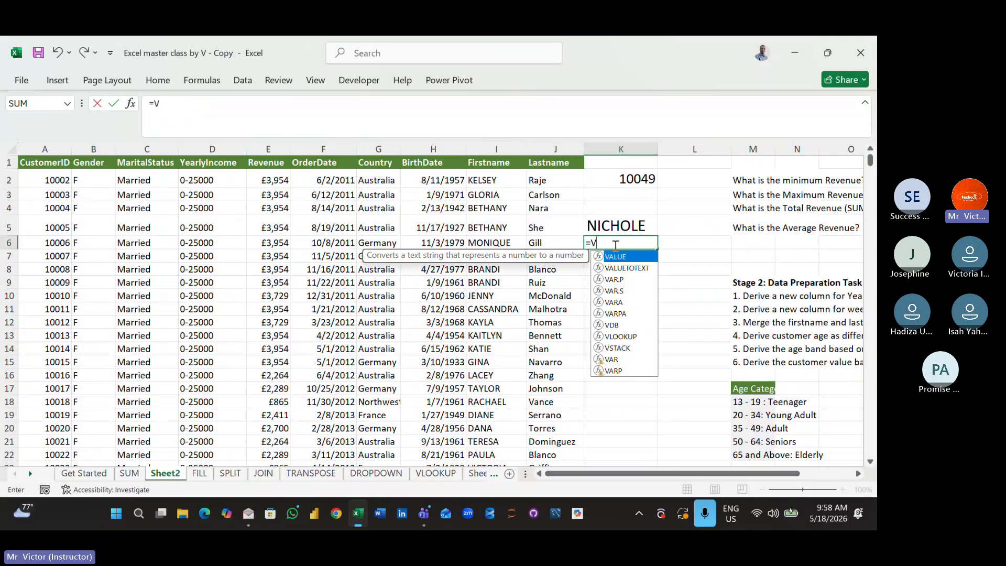
pyautogui.write('L')
pyautogui.doubleClick(624, 256)
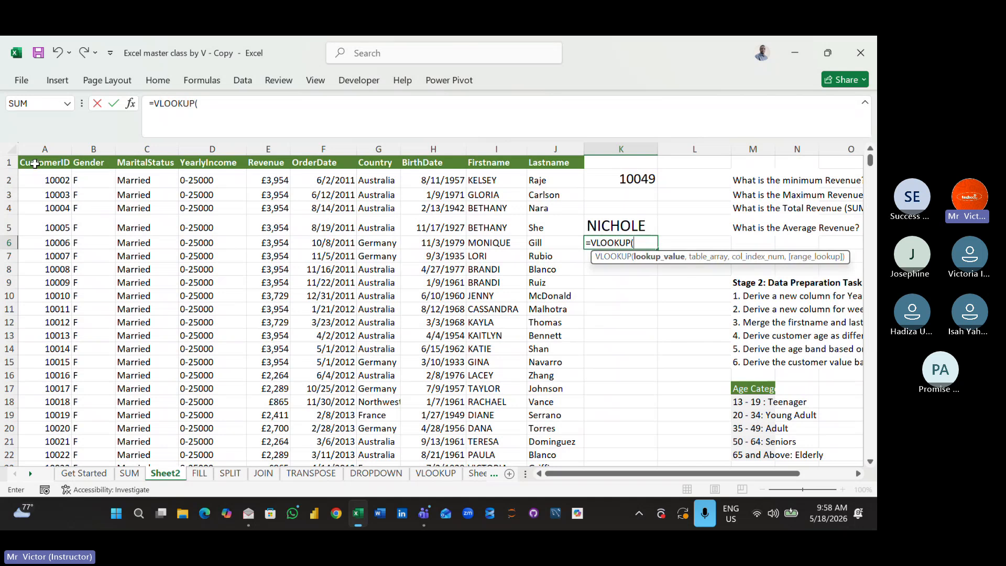
pyautogui.moveTo(59, 164); pyautogui.dragTo(535, 162)
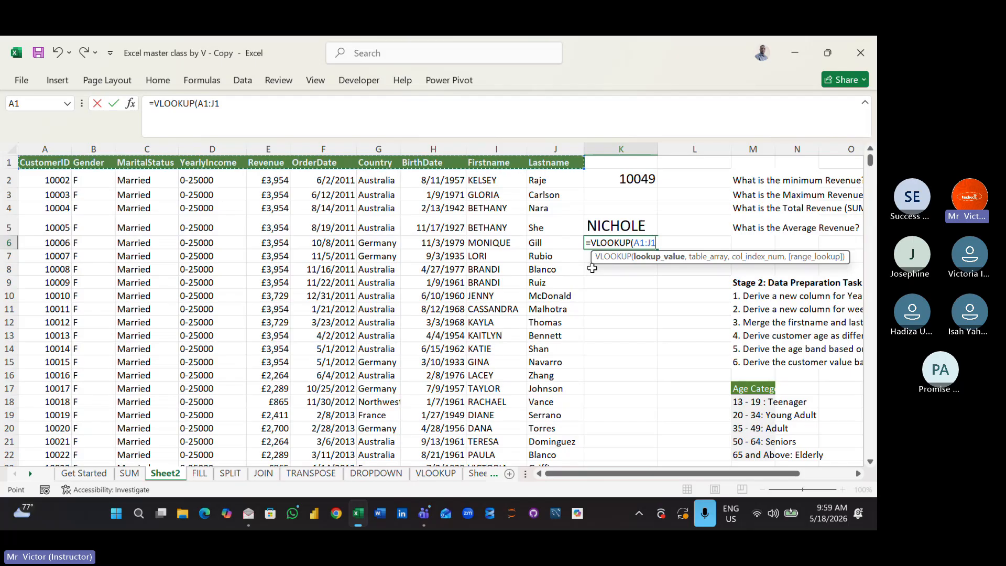
pyautogui.press('BackSpace')
pyautogui.press('BackSpace')
pyautogui.press('BackSpace')
pyautogui.press('BackSpace')
pyautogui.press('BackSpace')
pyautogui.press('BackSpace')
pyautogui.press('BackSpace')
pyautogui.press('BackSpace')
pyautogui.press('BackSpace')
pyautogui.press('BackSpace')
pyautogui.press('BackSpace')
pyautogui.press('BackSpace')
pyautogui.press('BackSpace')
pyautogui.press('BackSpace')
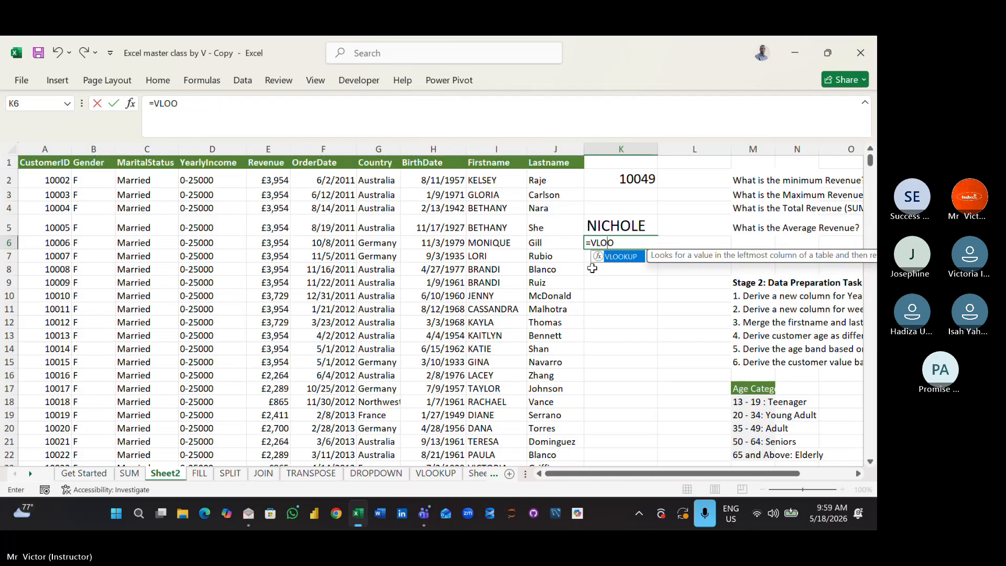
pyautogui.click(614, 306)
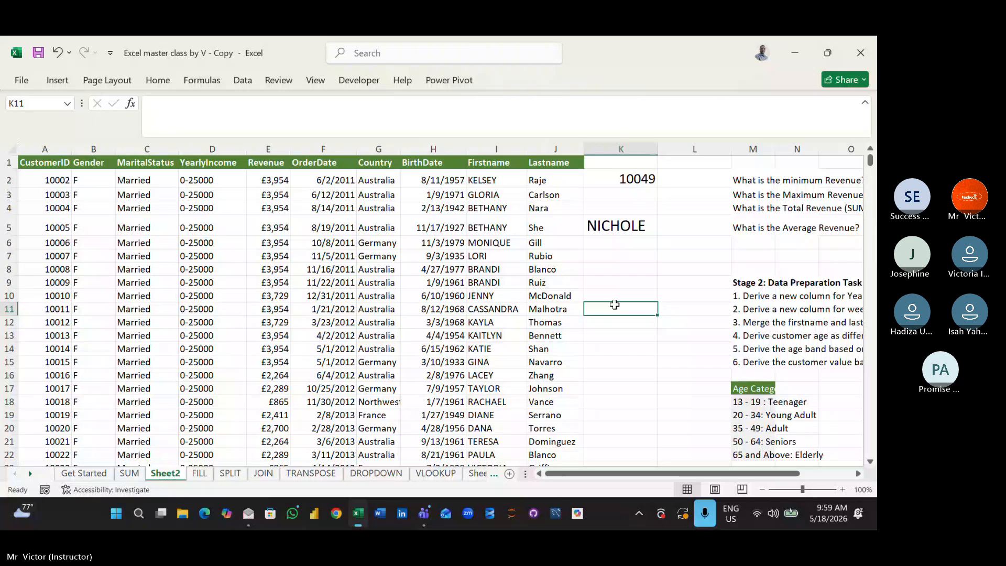
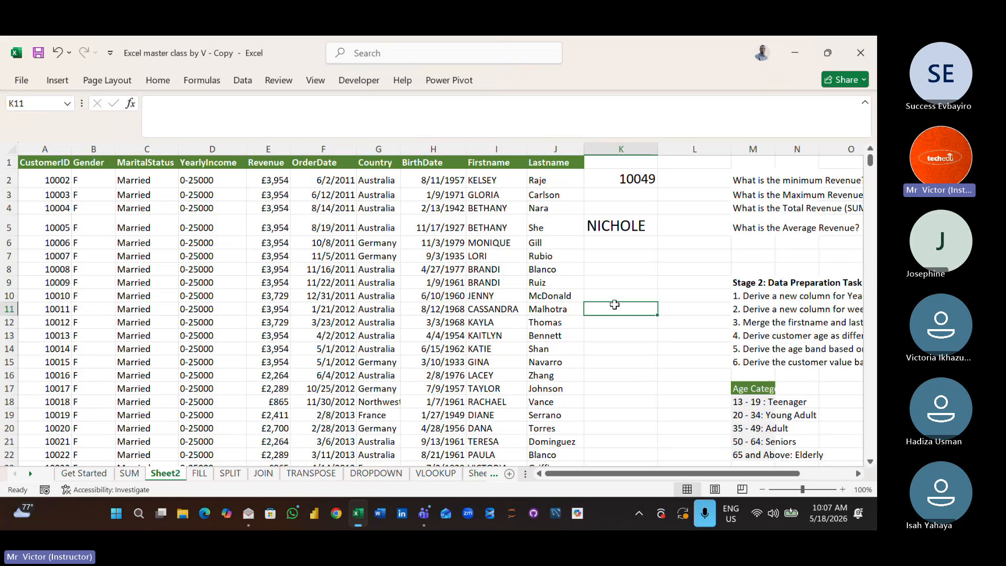
# - Increase the font size of the empty cell K8 to 20
pyautogui.click(613, 271)
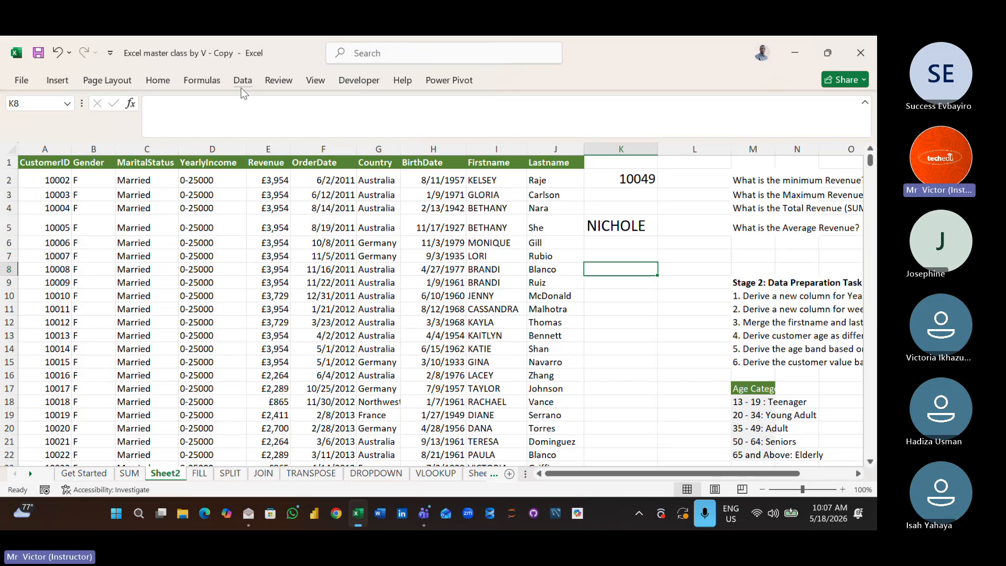
pyautogui.click(158, 80)
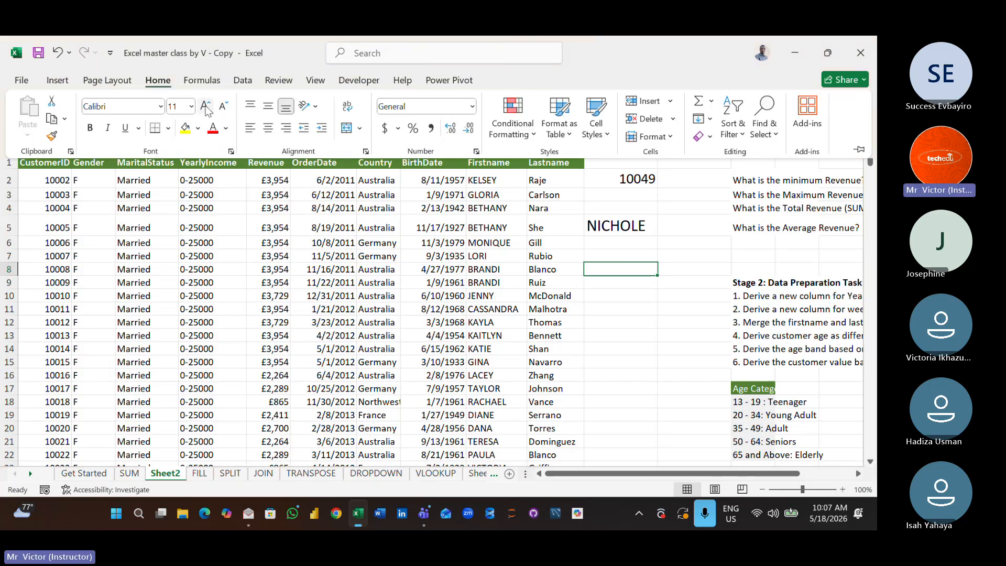
pyautogui.click(206, 107)
pyautogui.click(206, 106)
pyautogui.click(205, 106)
pyautogui.click(206, 107)
pyautogui.click(205, 107)
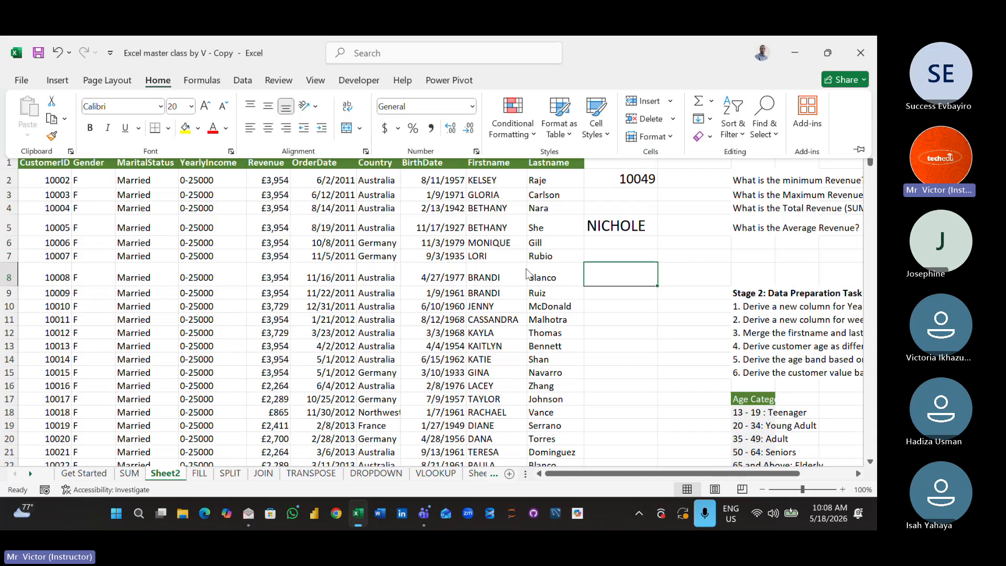
# - Enter a customer's first name in cell K8 as the lookup value
pyautogui.write('LO')
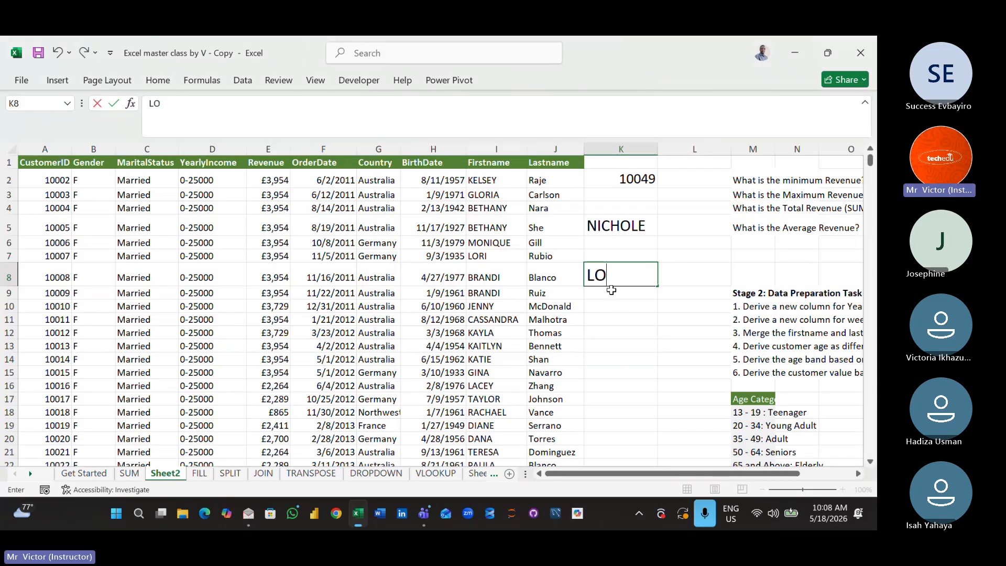
pyautogui.write('RI')
pyautogui.click(639, 359)
# - Increase the font size of the empty cell K10 to 22
pyautogui.click(627, 307)
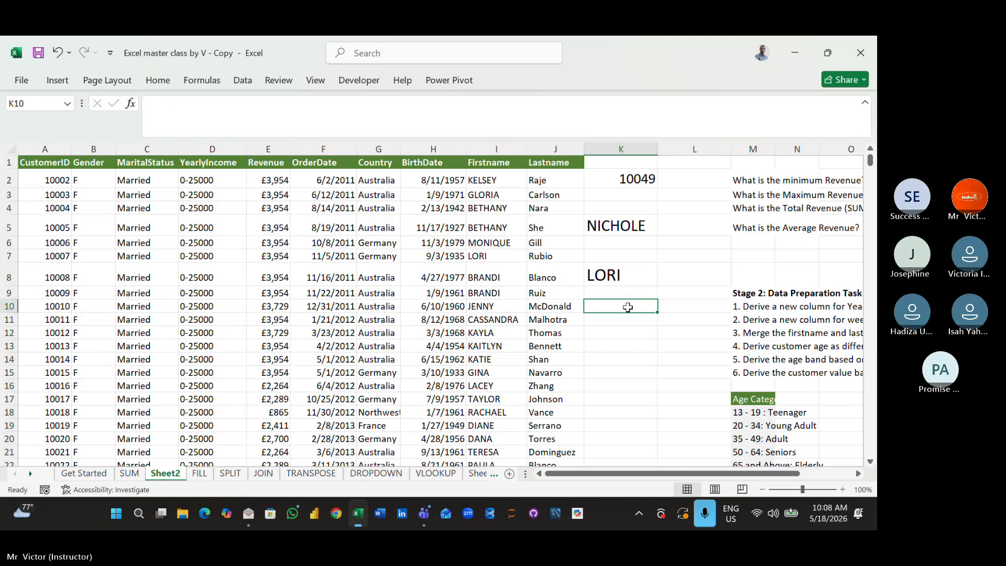
pyautogui.click(167, 80)
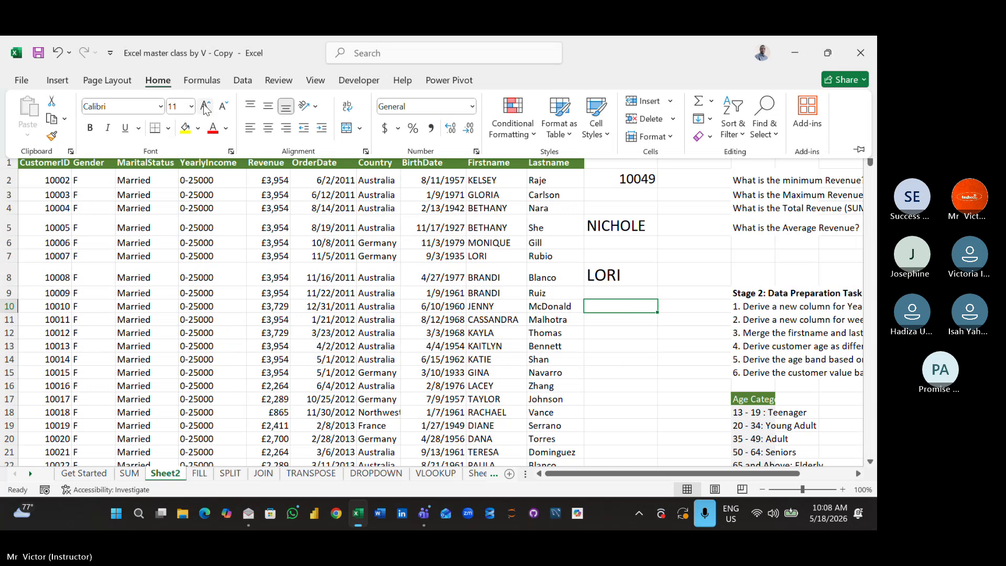
pyautogui.click(205, 106)
pyautogui.click(205, 106)
pyautogui.click(205, 106)
pyautogui.click(205, 107)
pyautogui.click(204, 107)
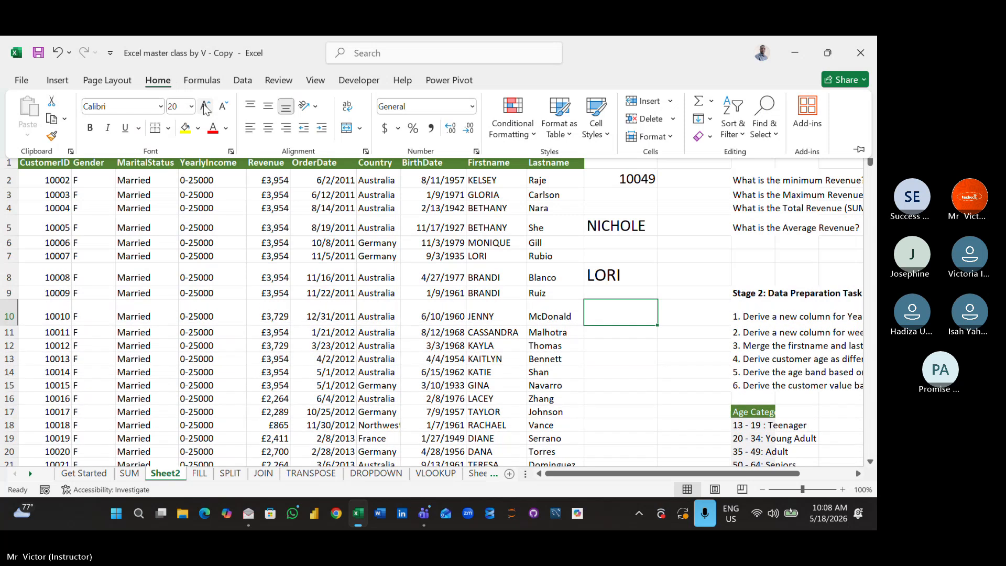
pyautogui.click(634, 315)
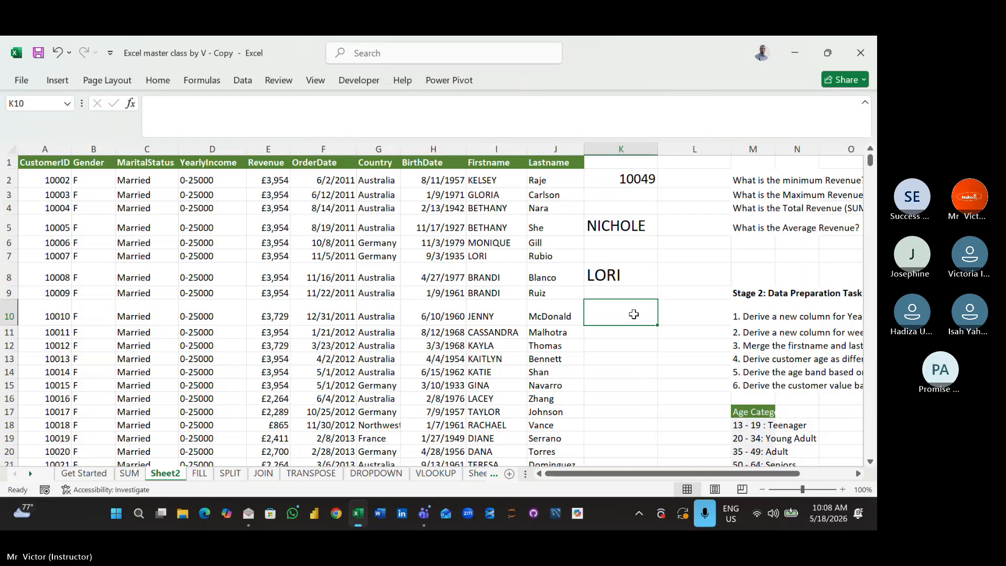
# - Try =VLOOKUP(K8,A1:J17423,5) in cell K10 to look up the revenue by the customer's first name
pyautogui.write('=VL')
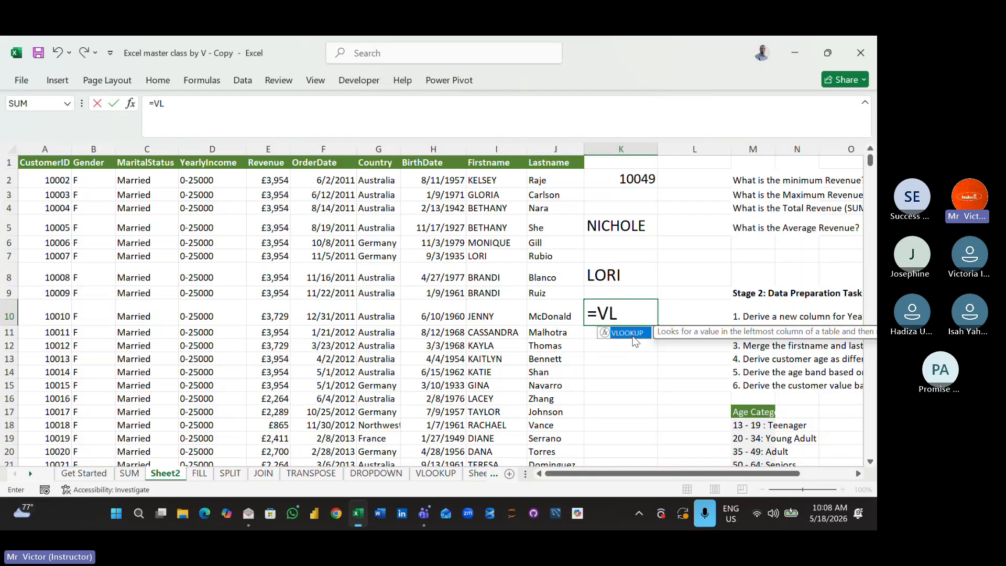
pyautogui.doubleClick(633, 334)
pyautogui.click(623, 275)
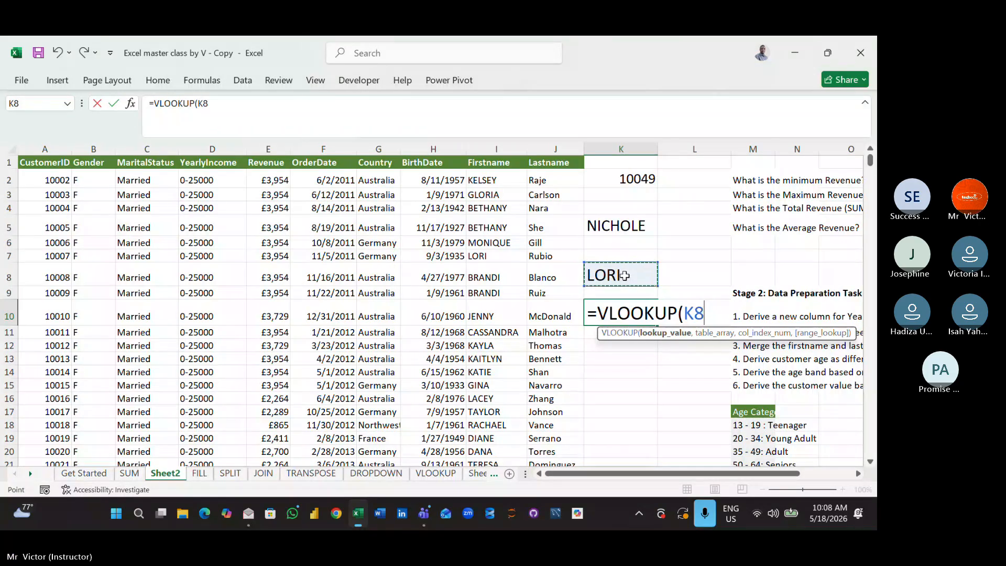
pyautogui.write(',')
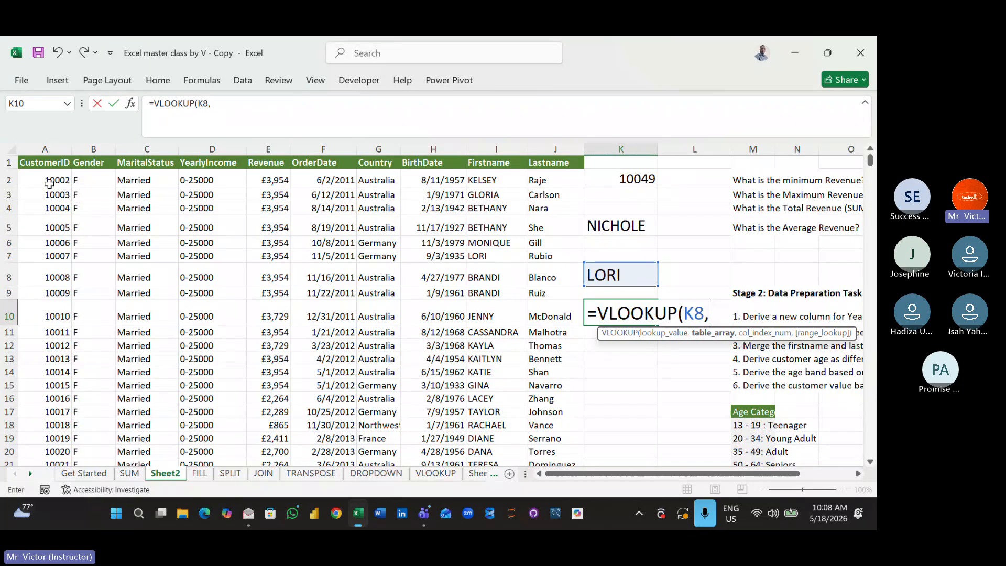
pyautogui.moveTo(28, 164); pyautogui.dragTo(561, 147)
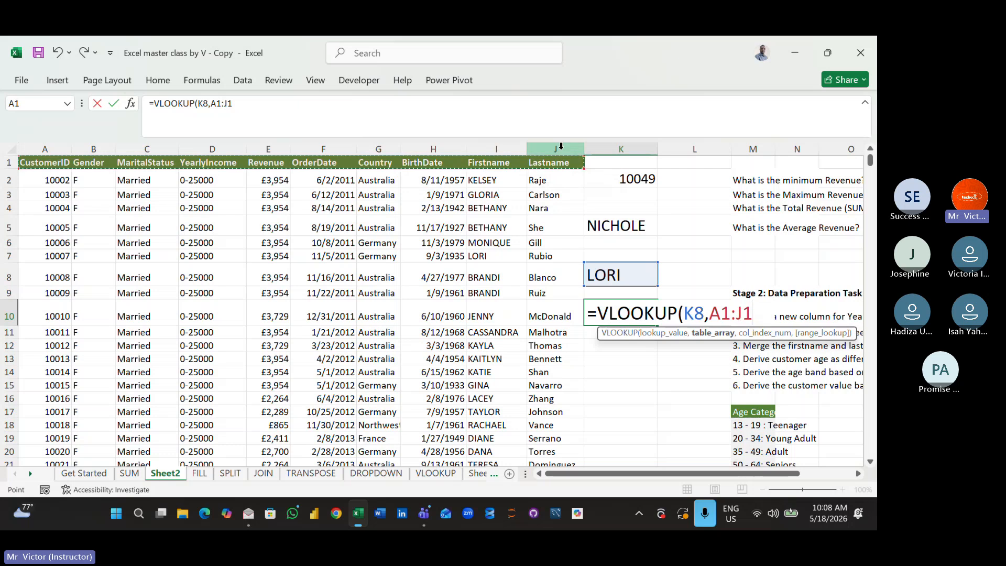
pyautogui.hotkey('ctrl', 'shift', 'Down')
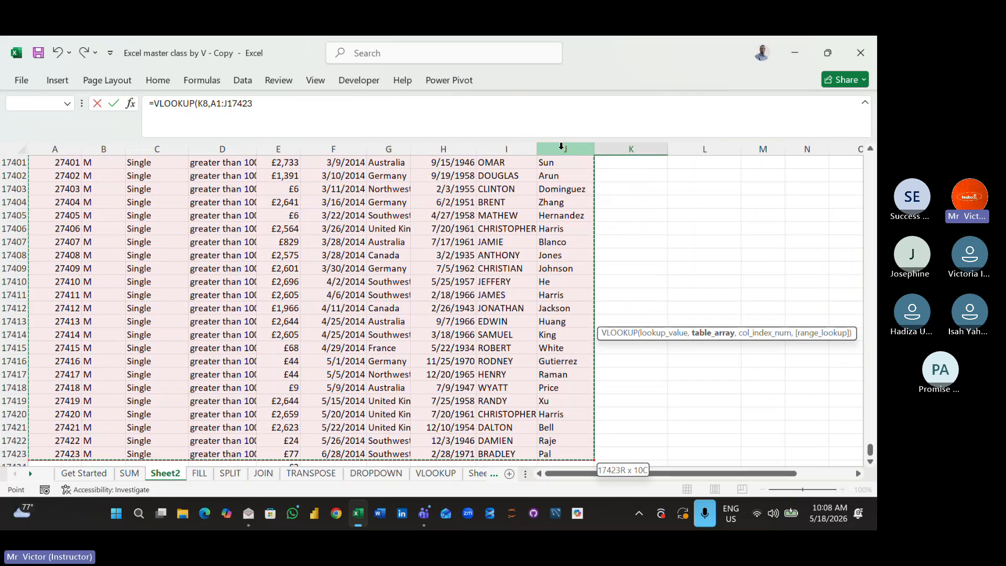
pyautogui.write(',')
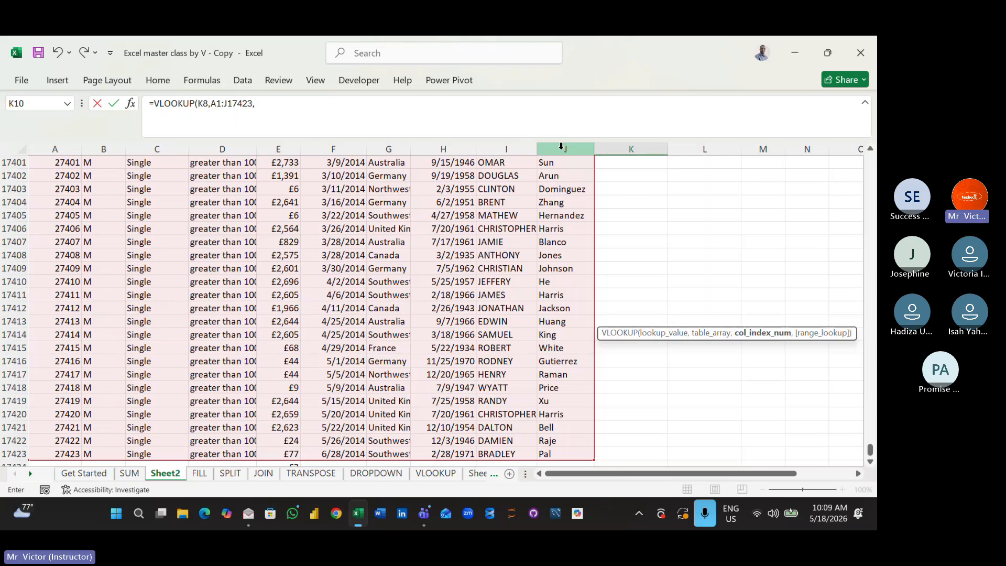
pyautogui.write('5')
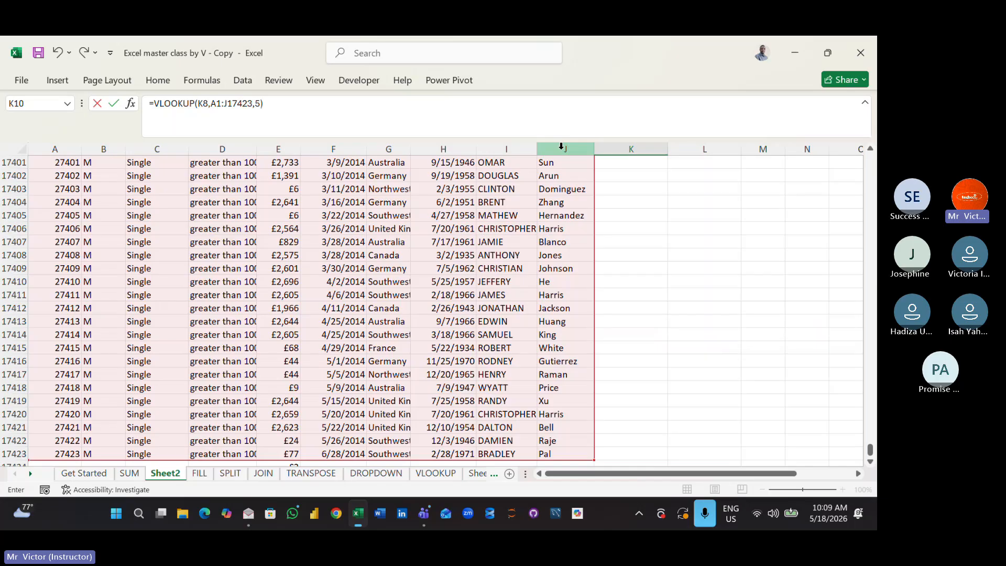
pyautogui.press('Return')
pyautogui.press('Up')
pyautogui.press('Up')
pyautogui.press('Up')
pyautogui.press('Up')
pyautogui.press('Up')
pyautogui.press('Up')
pyautogui.press('Up')
pyautogui.press('Up')
pyautogui.press('Up')
pyautogui.press('Up')
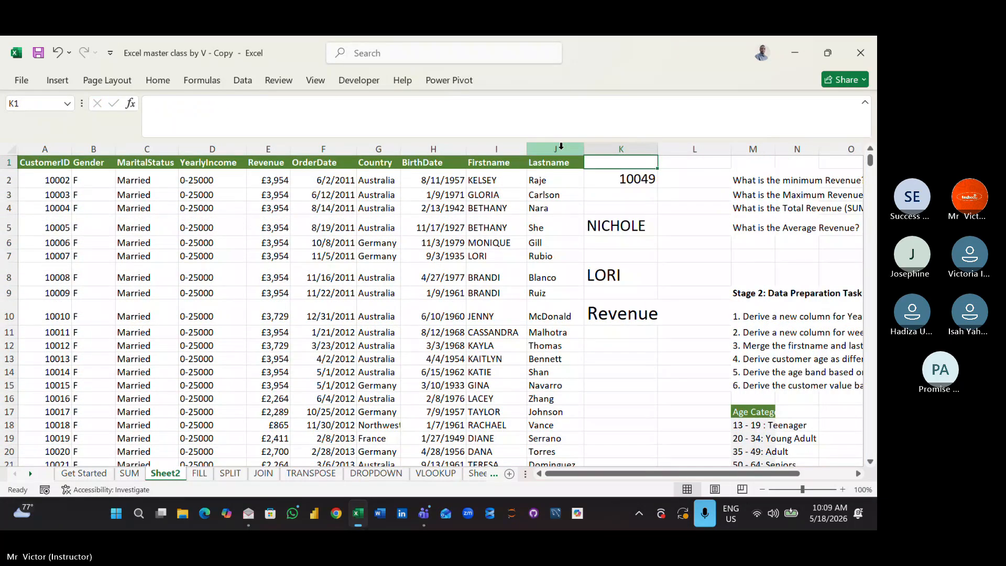
pyautogui.press('Down')
pyautogui.press('Down')
pyautogui.press('Down')
pyautogui.press('Down')
pyautogui.press('Down')
pyautogui.press('Down')
pyautogui.press('Down')
pyautogui.press('Down')
pyautogui.press('Down')
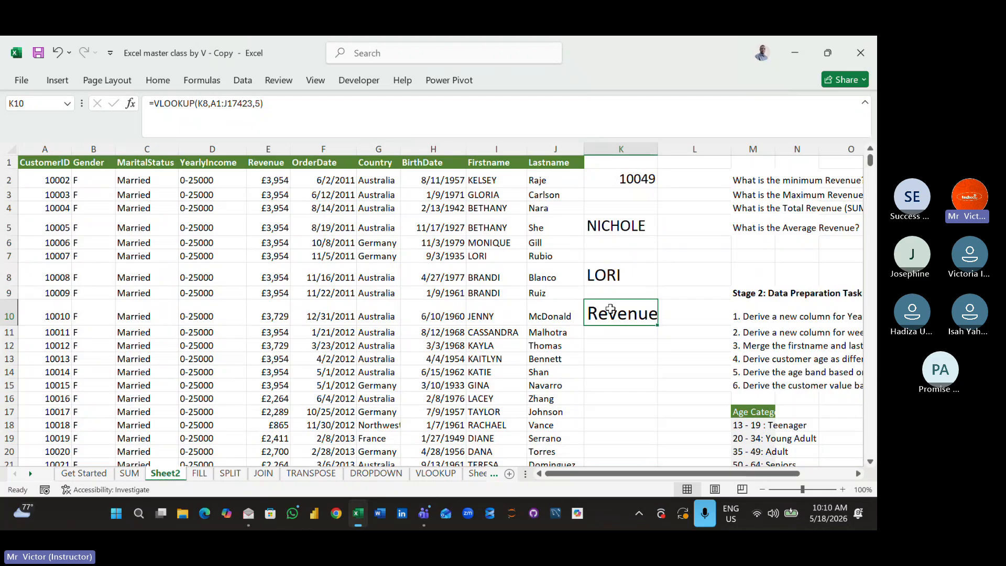
# - Change the column index of the VLOOKUP formula in K10 to 6
pyautogui.click(262, 105)
pyautogui.press('BackSpace')
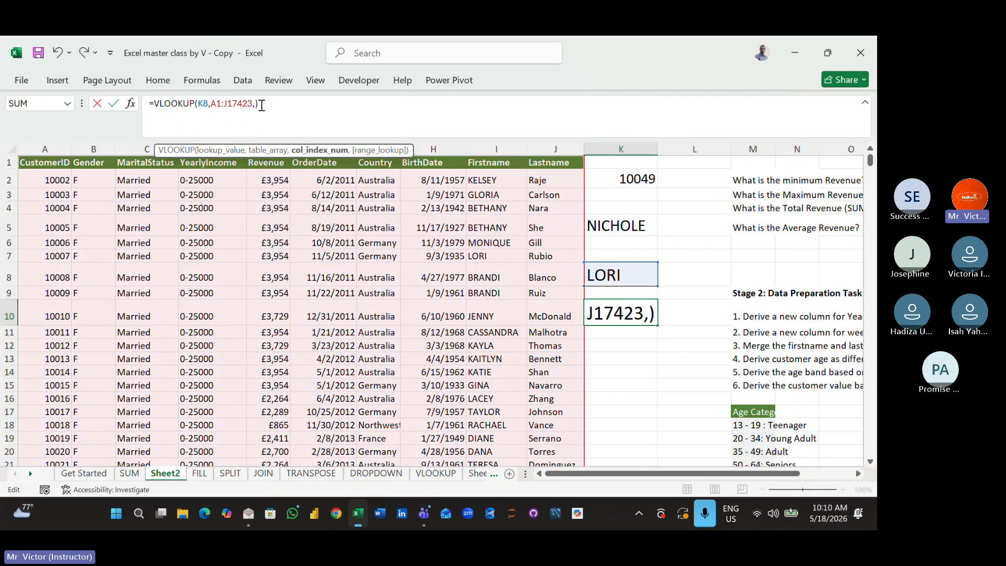
pyautogui.write('6')
pyautogui.press('Return')
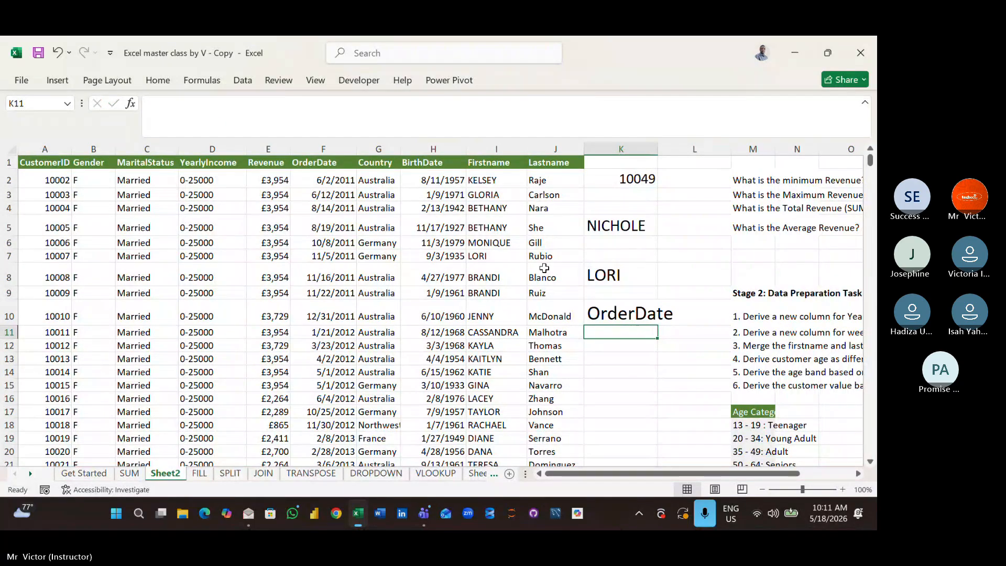
# - Clear the lookup formula from K10 and the customer's first name from K8
pyautogui.click(625, 310)
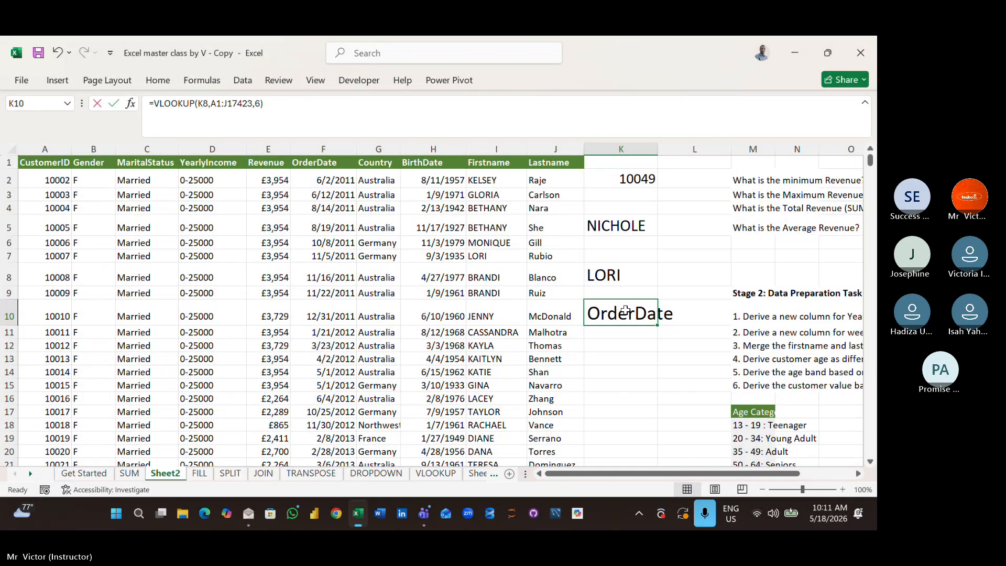
pyautogui.press('Delete')
pyautogui.click(638, 376)
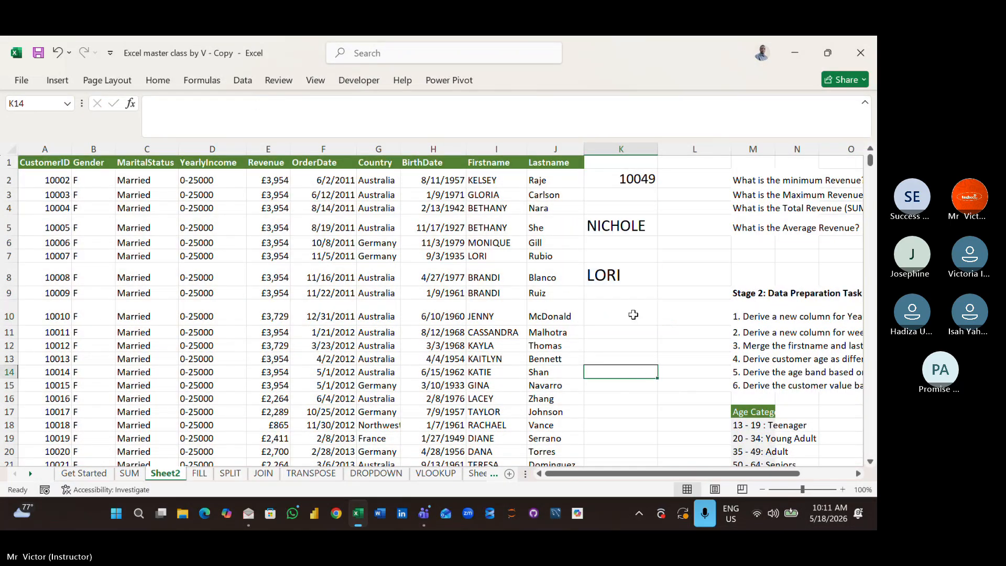
pyautogui.click(633, 279)
pyautogui.press('Delete')
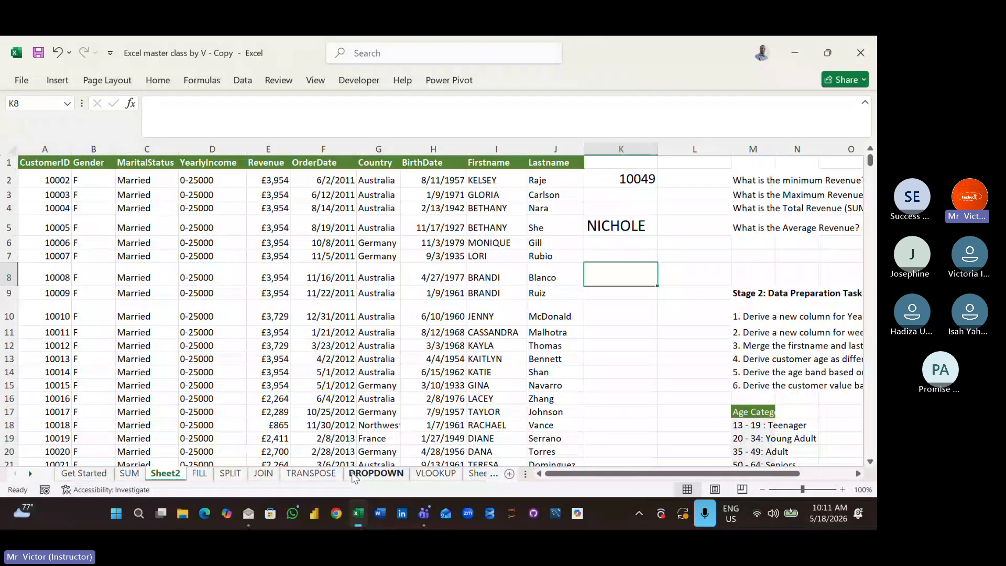
# - Open Sheet1 and examine the sales data set from the Distributor ID column through to its last rows
pyautogui.click(474, 474)
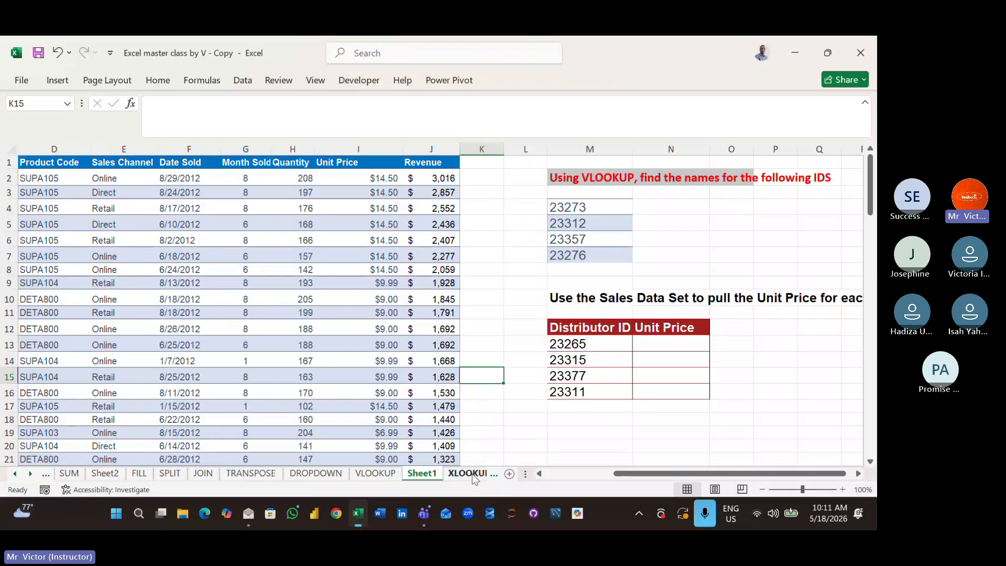
pyautogui.click(573, 409)
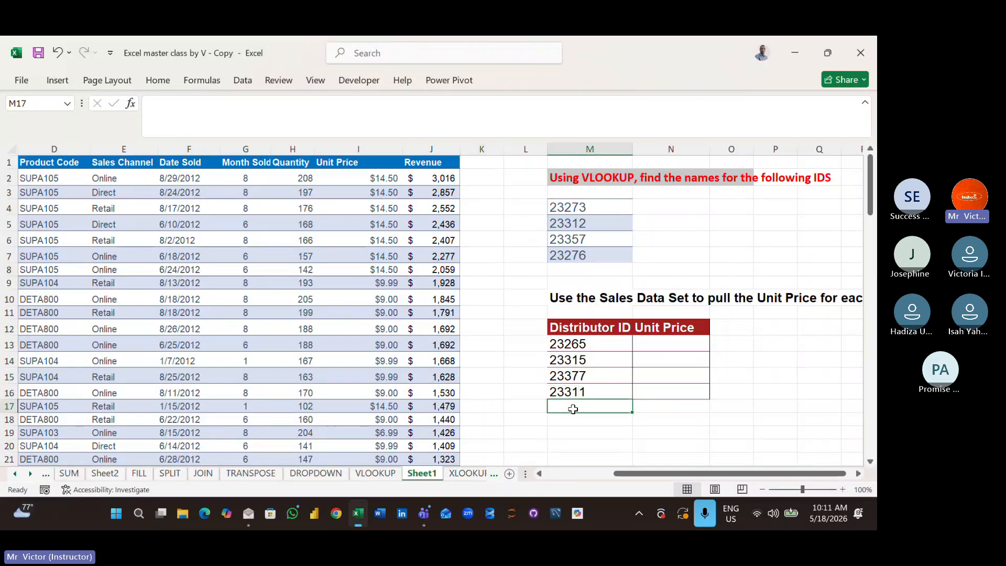
pyautogui.press('Left')
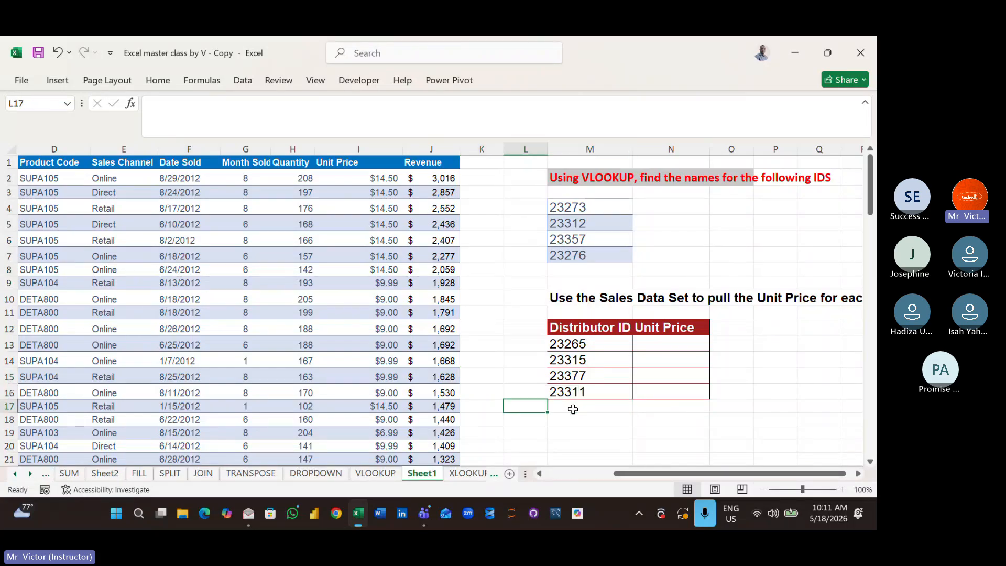
pyautogui.press('Left')
pyautogui.press('Left')
pyautogui.press('Left')
pyautogui.press('Left')
pyautogui.press('Left')
pyautogui.press('Left')
pyautogui.press('Left')
pyautogui.press('Left')
pyautogui.press('Left')
pyautogui.press('Left')
pyautogui.press('Left')
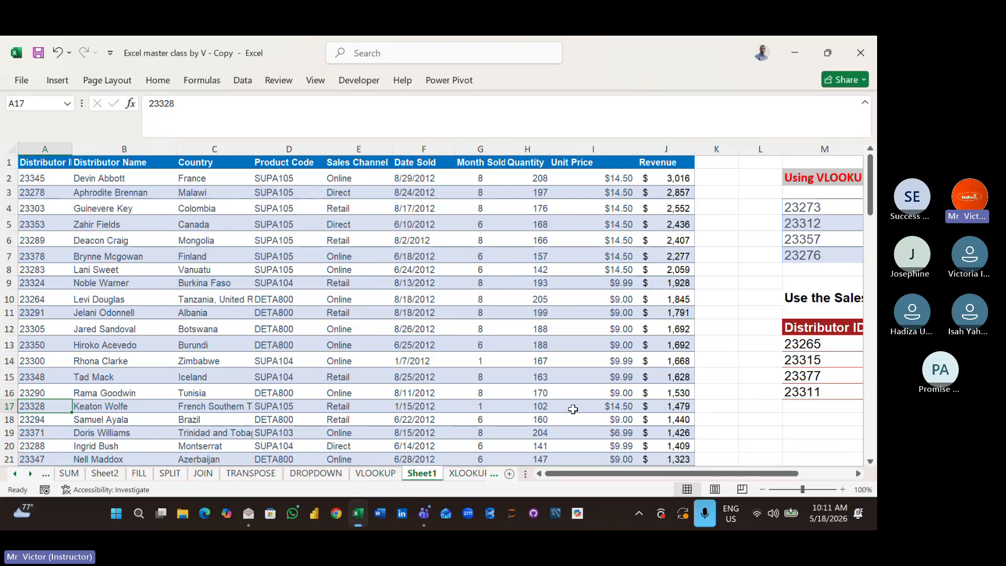
pyautogui.click(404, 360)
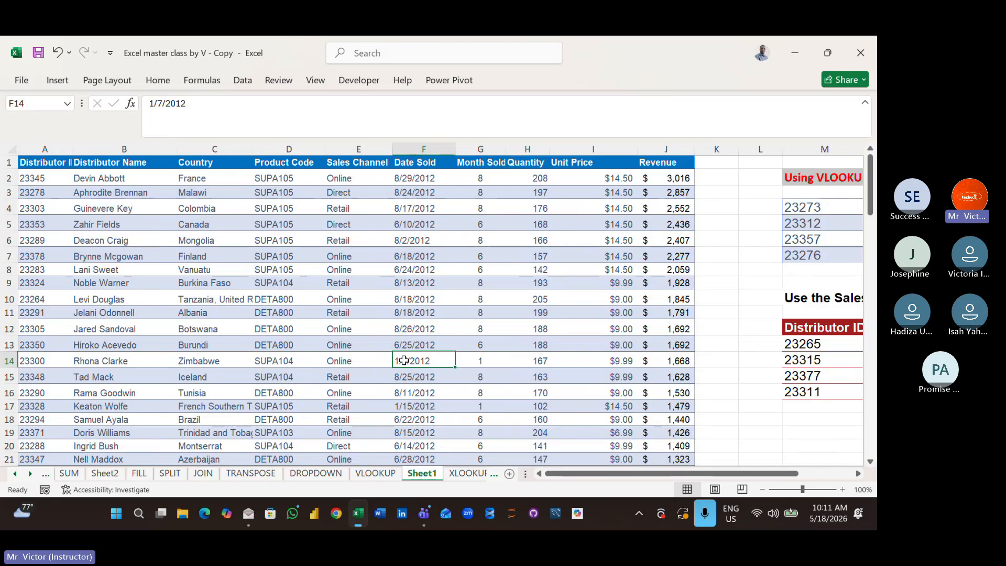
pyautogui.press('Down')
pyautogui.press('Down')
pyautogui.press('Down')
pyautogui.press('Down')
pyautogui.press('Down')
pyautogui.press('Down')
pyautogui.press('Down')
pyautogui.press('Down')
pyautogui.press('Down')
pyautogui.press('Down')
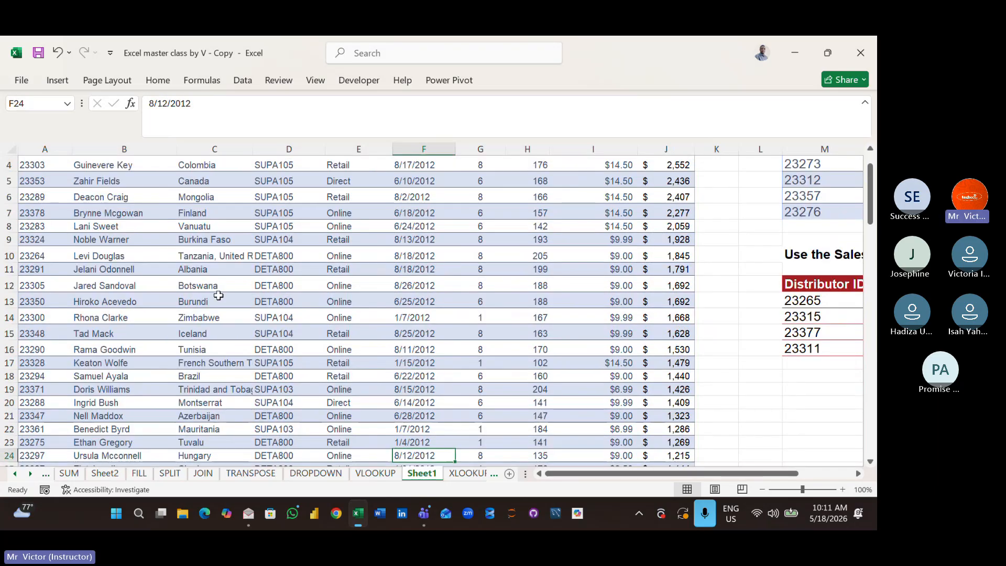
pyautogui.click(65, 257)
pyautogui.hotkey('ctrl', 'shift', 'Down')
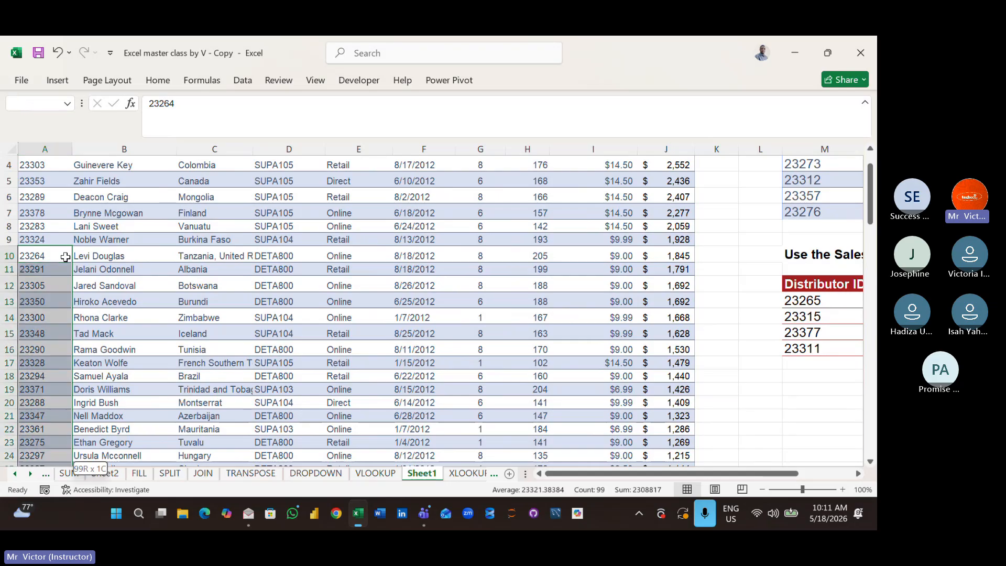
pyautogui.click(99, 435)
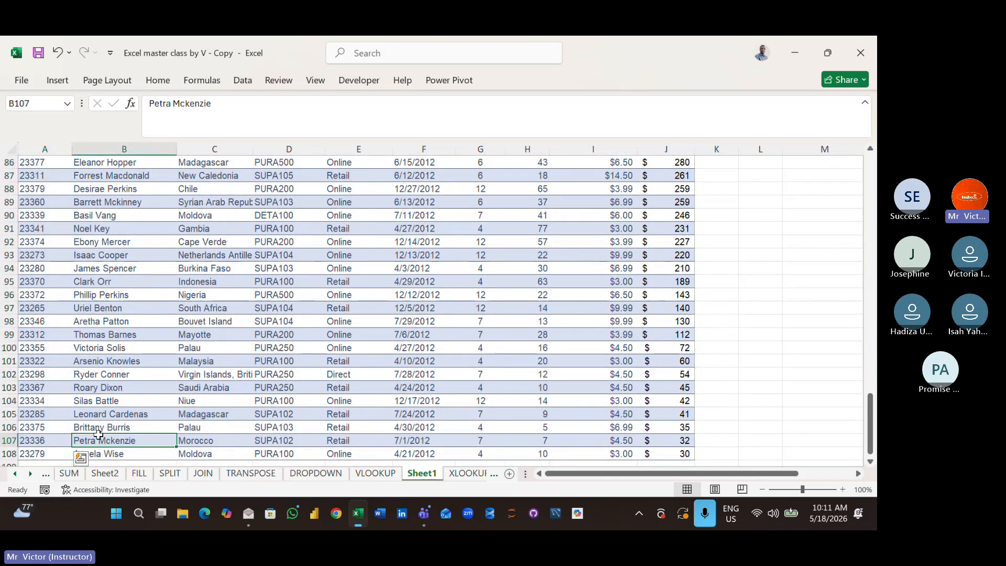
pyautogui.press('Down')
pyautogui.press('Down')
pyautogui.press('Down')
pyautogui.press('Down')
pyautogui.press('Down')
pyautogui.press('Down')
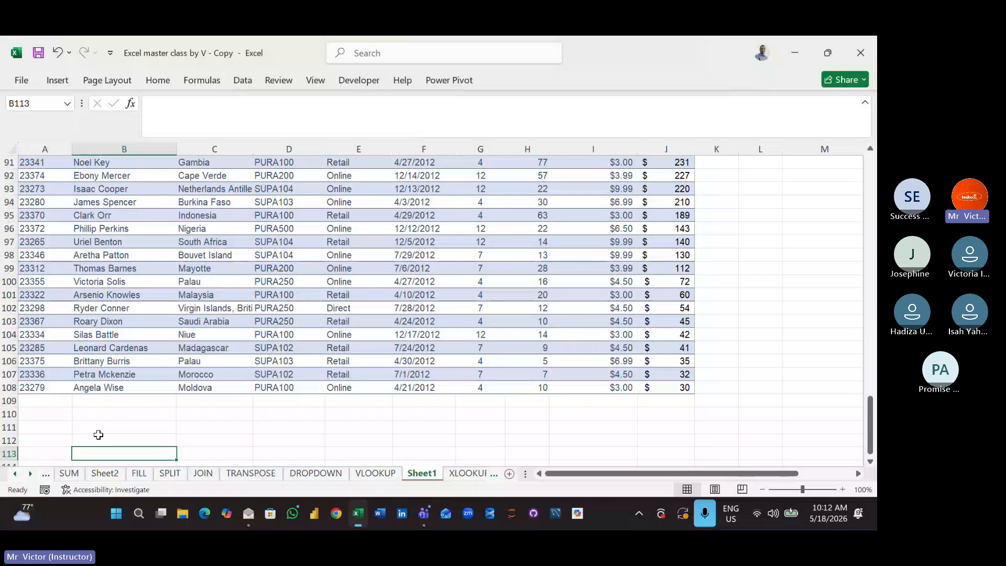
# - Return to the start of Sheet1 and review the VLOOKUP exercises on distributor names and unit prices beside the sales data
pyautogui.click(786, 399)
pyautogui.hotkey('ctrl', 'shift', 'Up')
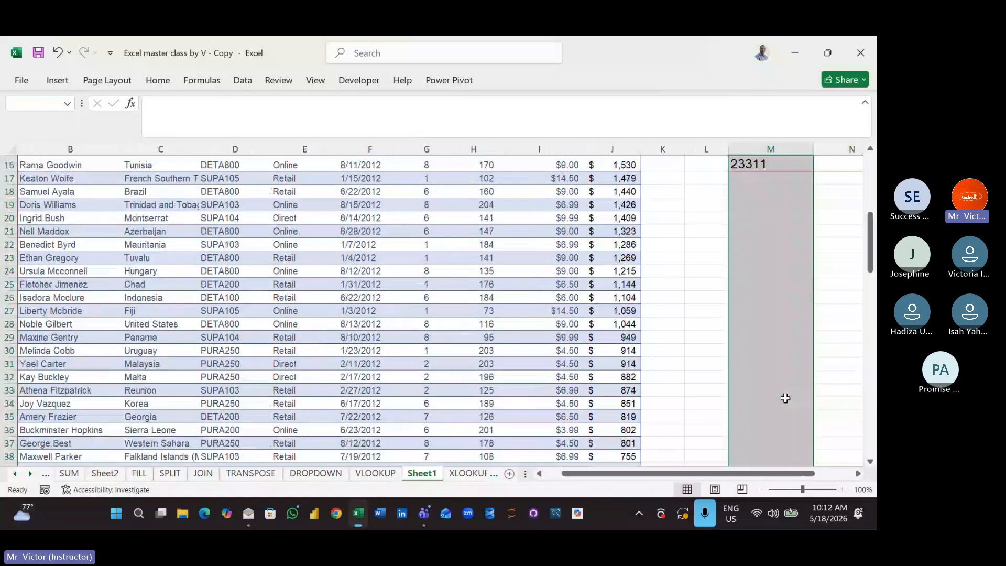
pyautogui.click(653, 419)
pyautogui.press('Up')
pyautogui.press('Up')
pyautogui.press('Up')
pyautogui.press('Up')
pyautogui.press('Up')
pyautogui.press('Up')
pyautogui.press('Up')
pyautogui.press('Up')
pyautogui.press('Up')
pyautogui.press('Up')
pyautogui.press('Up')
pyautogui.press('Up')
pyautogui.press('Up')
pyautogui.press('Up')
pyautogui.press('Up')
pyautogui.press('Up')
pyautogui.press('Up')
pyautogui.press('Up')
pyautogui.press('Up')
pyautogui.press('Up')
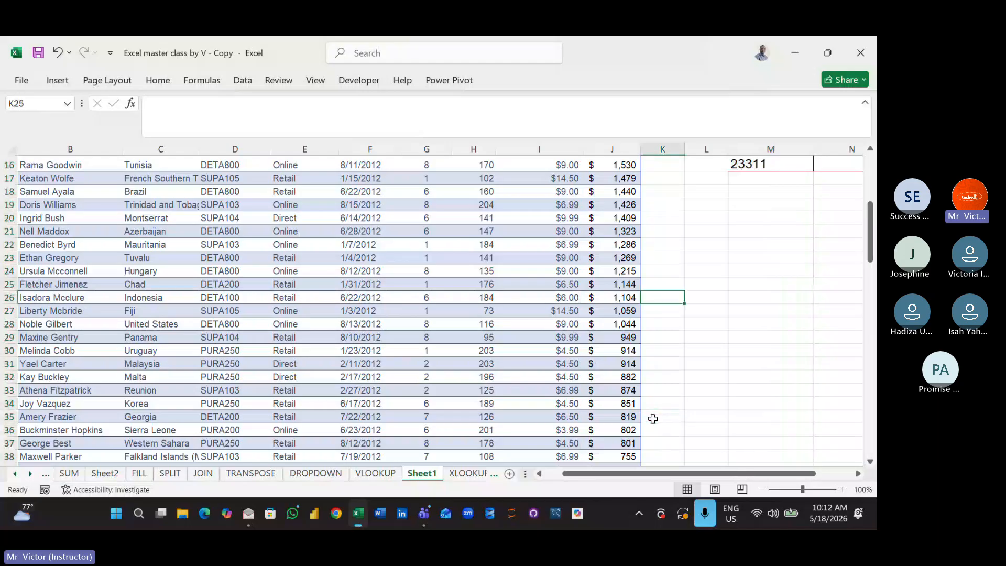
pyautogui.press('Right')
pyautogui.press('Right')
pyautogui.press('Right')
pyautogui.press('Right')
pyautogui.press('Right')
pyautogui.press('Right')
pyautogui.press('Right')
pyautogui.press('Right')
pyautogui.press('Right')
pyautogui.press('Right')
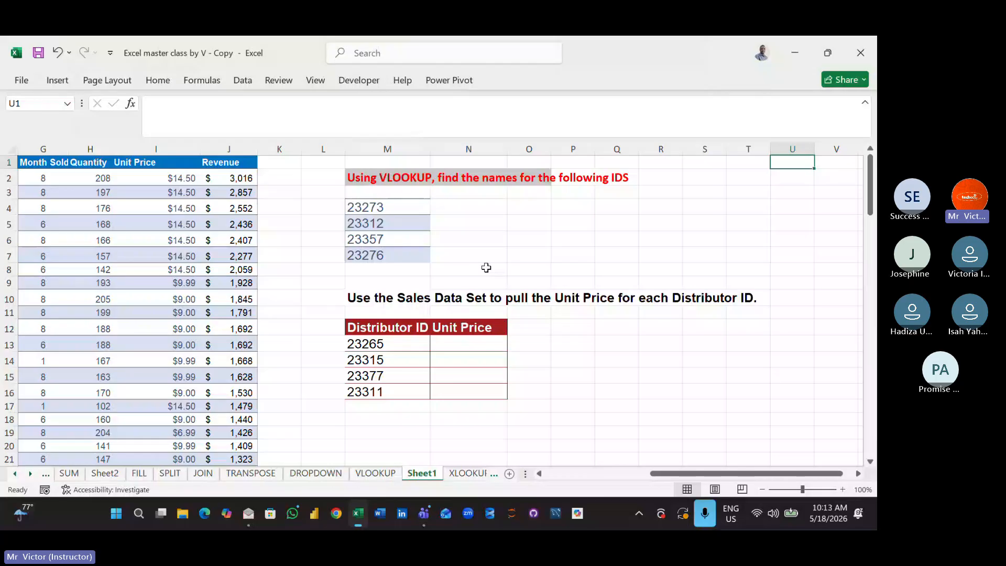
pyautogui.click(210, 238)
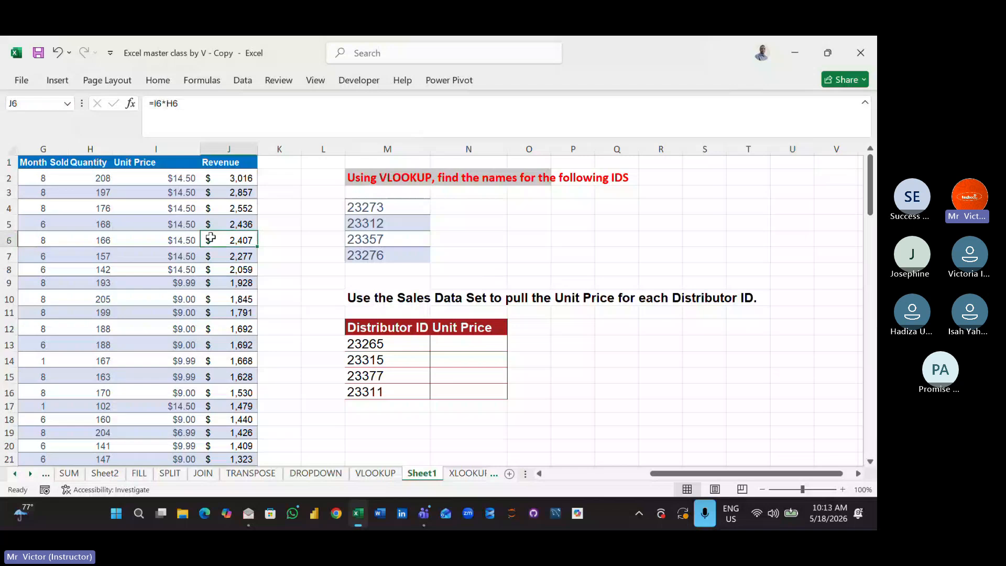
# - Read down the Distributor ID column from the first record to see how the IDs are ordered
pyautogui.press('Left')
pyautogui.hotkey('ctrl', 'Left')
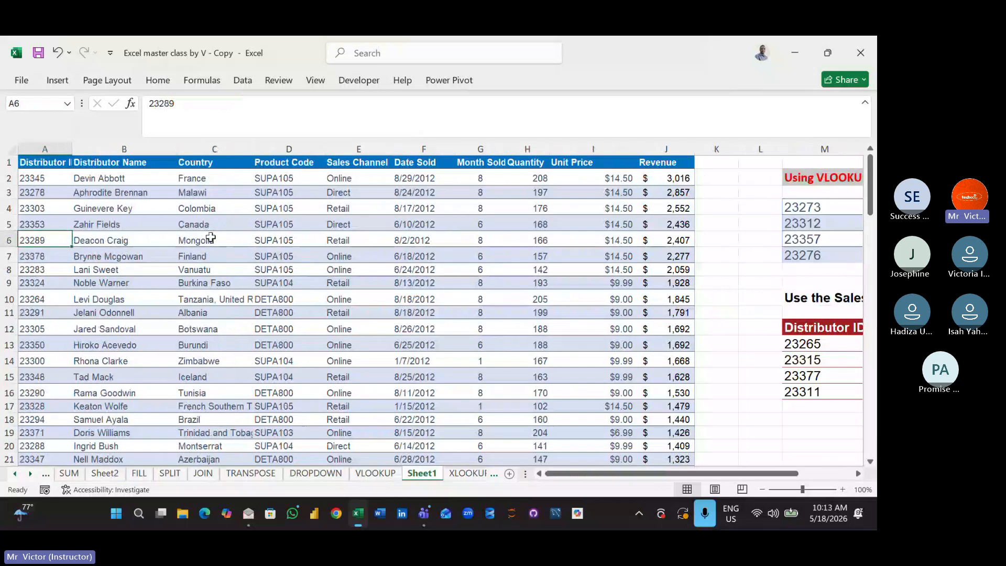
pyautogui.click(59, 179)
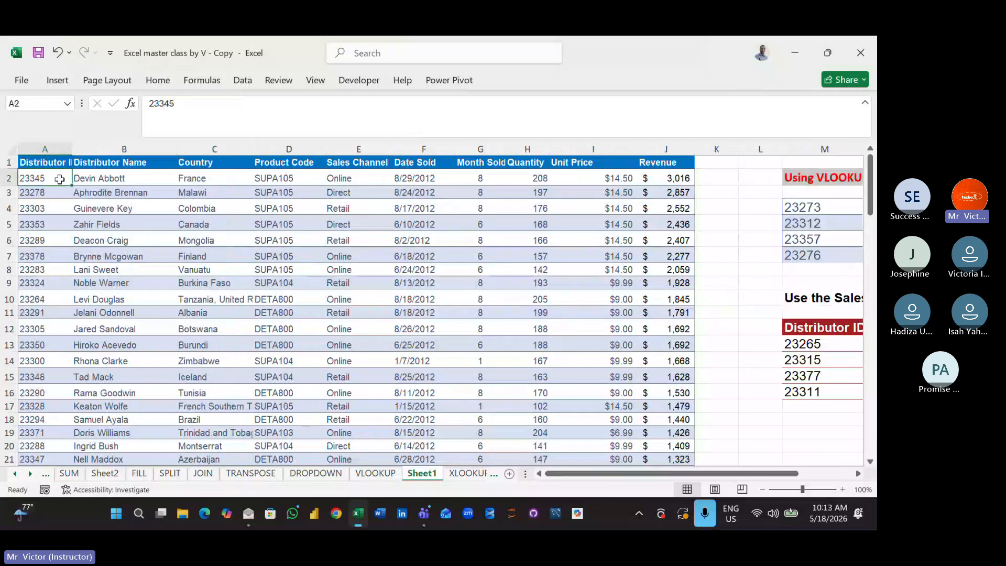
pyautogui.press('Down')
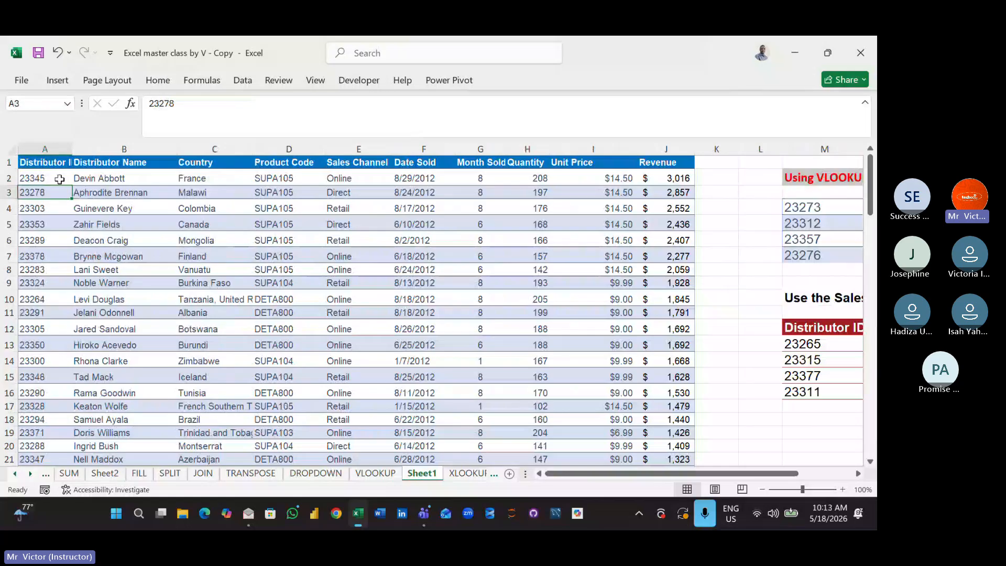
pyautogui.press('Down')
pyautogui.press('Down')
pyautogui.press('Down')
pyautogui.press('Down')
pyautogui.press('Down')
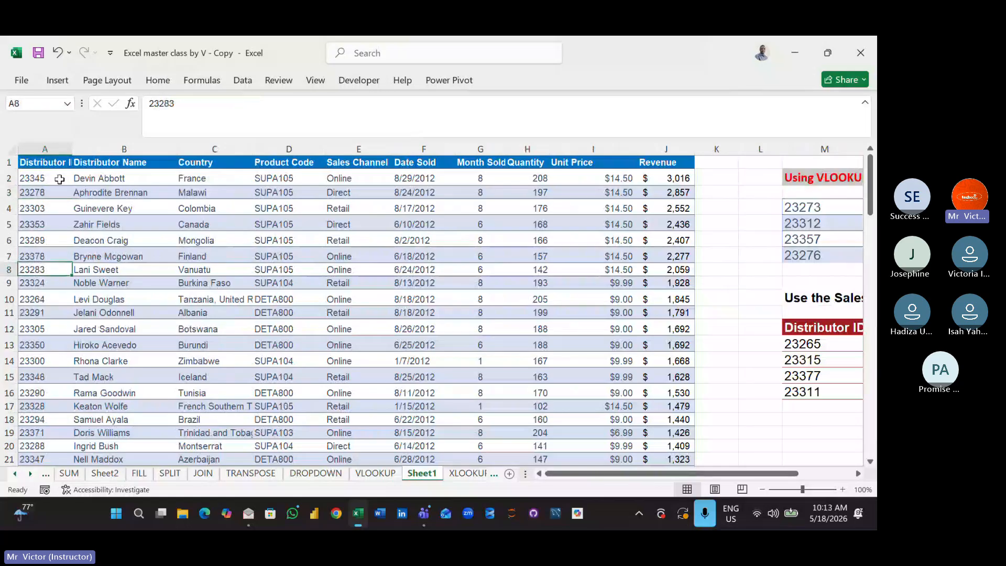
pyautogui.press('Down')
pyautogui.press('Down')
pyautogui.press('Down')
pyautogui.press('Down')
pyautogui.press('Down')
pyautogui.press('Down')
pyautogui.press('Down')
pyautogui.press('Down')
pyautogui.press('Down')
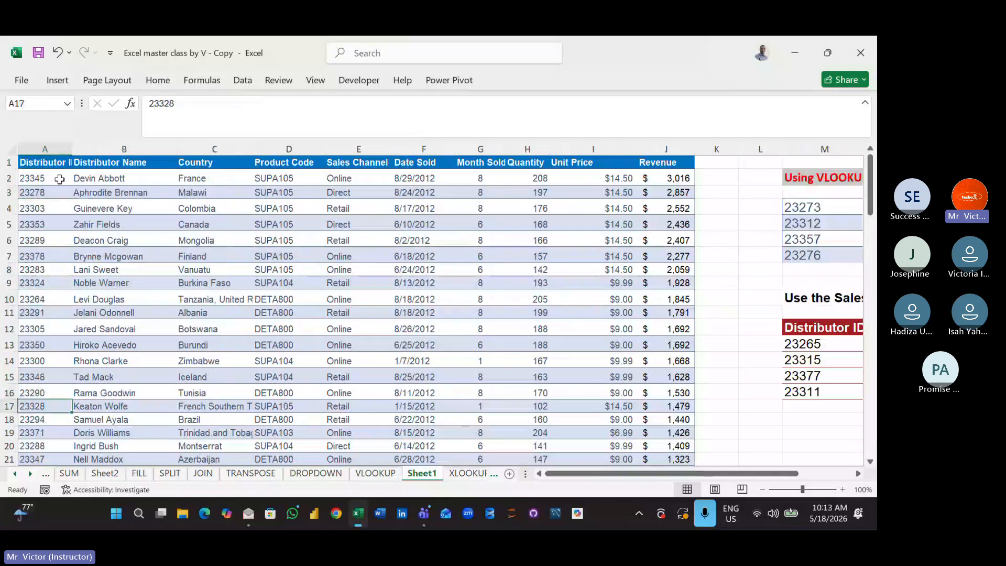
pyautogui.press('Down')
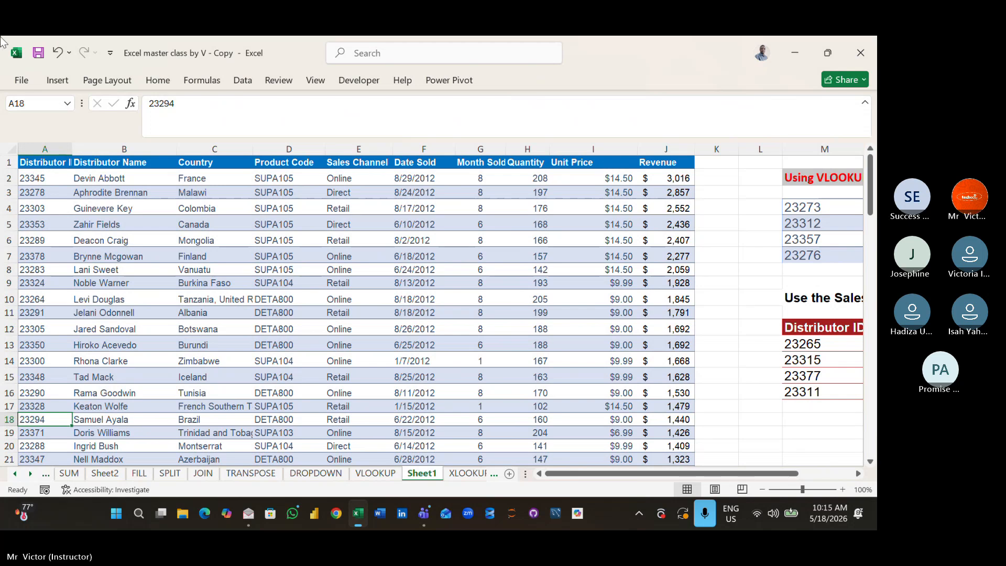
# - Find all occurrences on Sheet1 of the first distributor ID listed in the names exercise (M4)
pyautogui.click(158, 80)
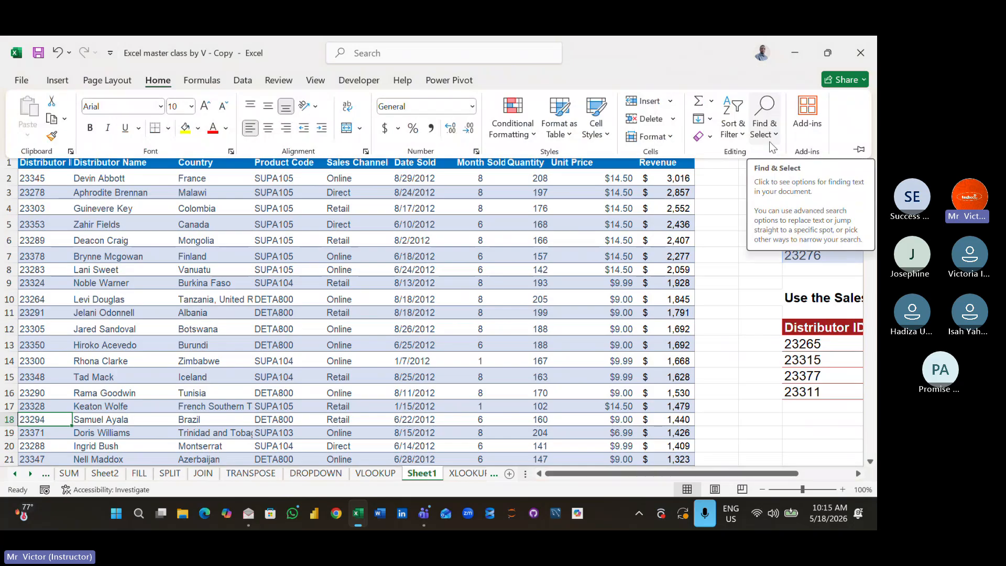
pyautogui.click(779, 137)
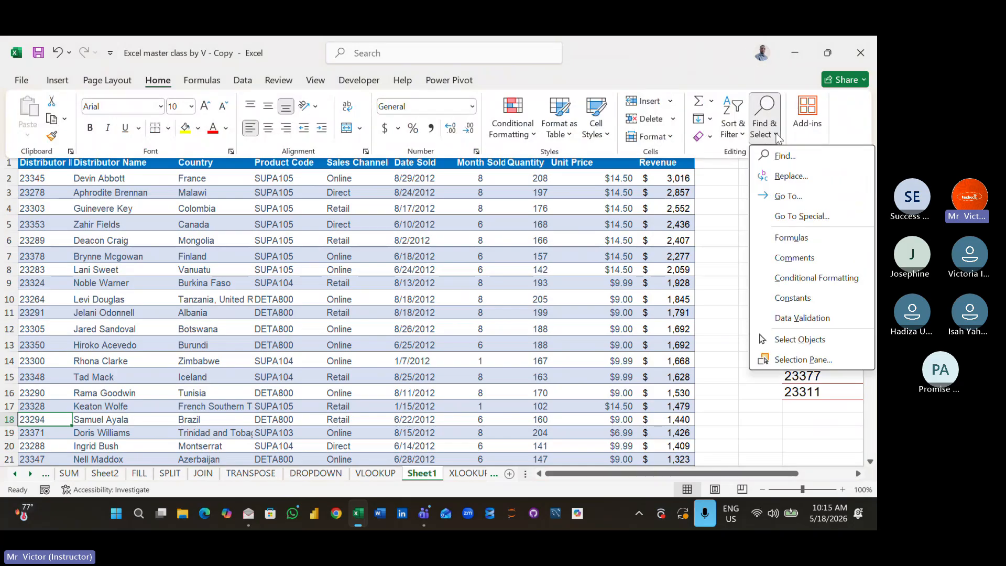
pyautogui.click(793, 157)
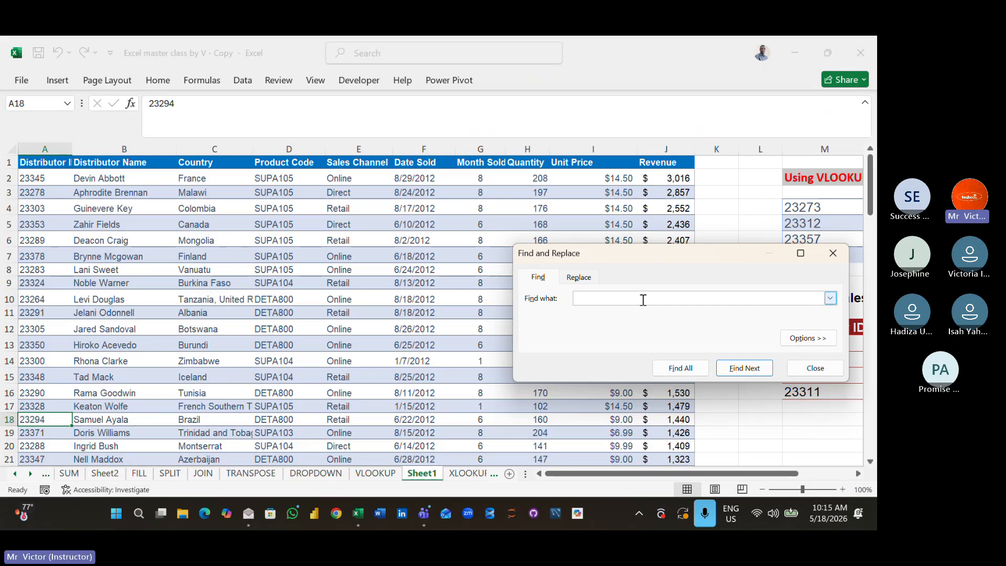
pyautogui.write('23273')
pyautogui.click(681, 369)
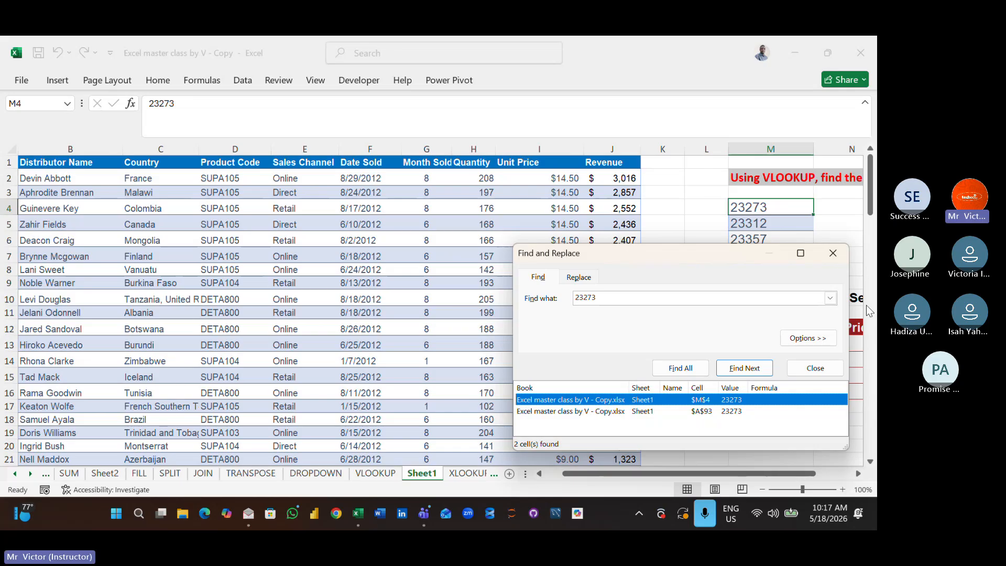
pyautogui.click(832, 253)
# - Increase the font size of cell N4, beside the first listed distributor ID, to 20
pyautogui.click(833, 223)
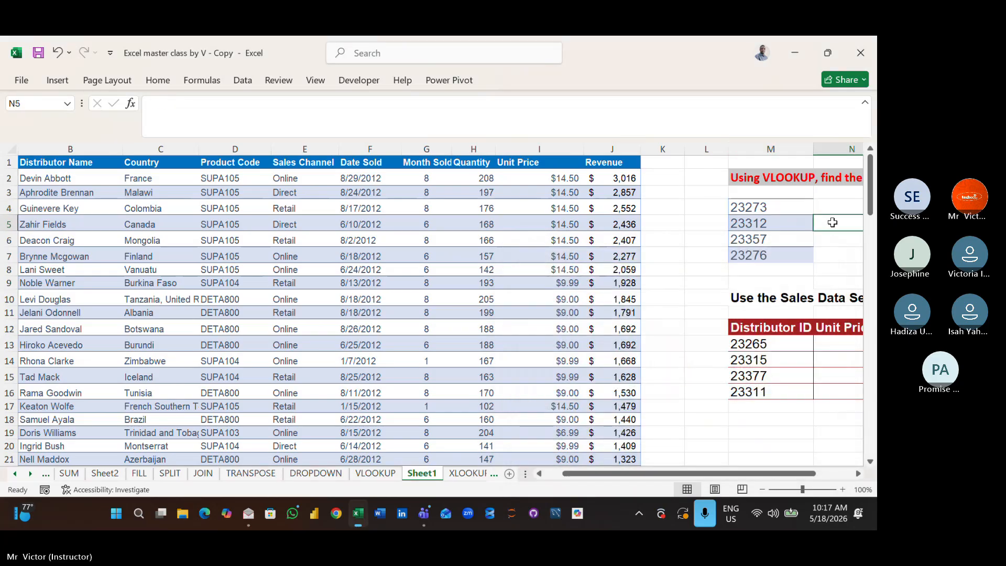
pyautogui.press('Right')
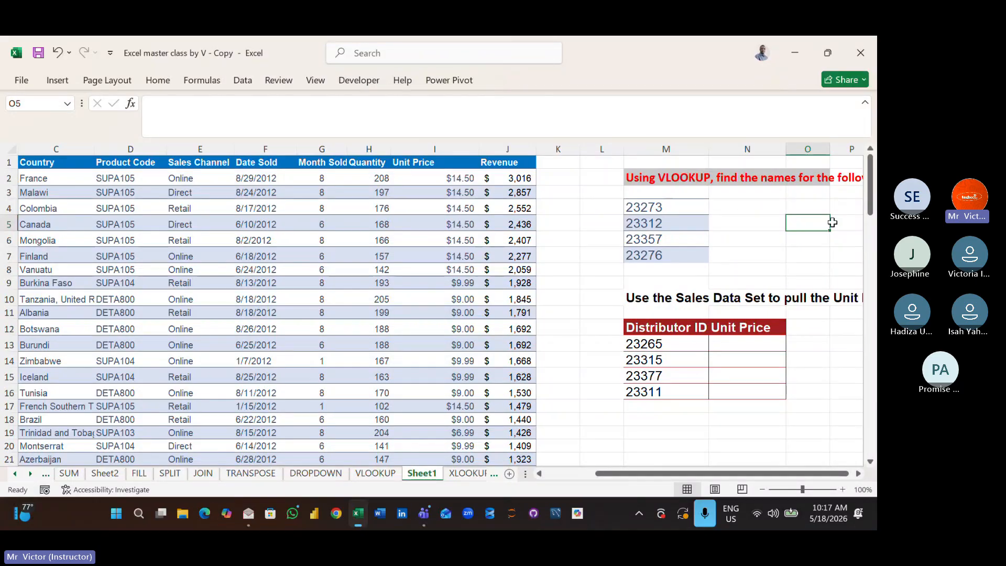
pyautogui.click(747, 211)
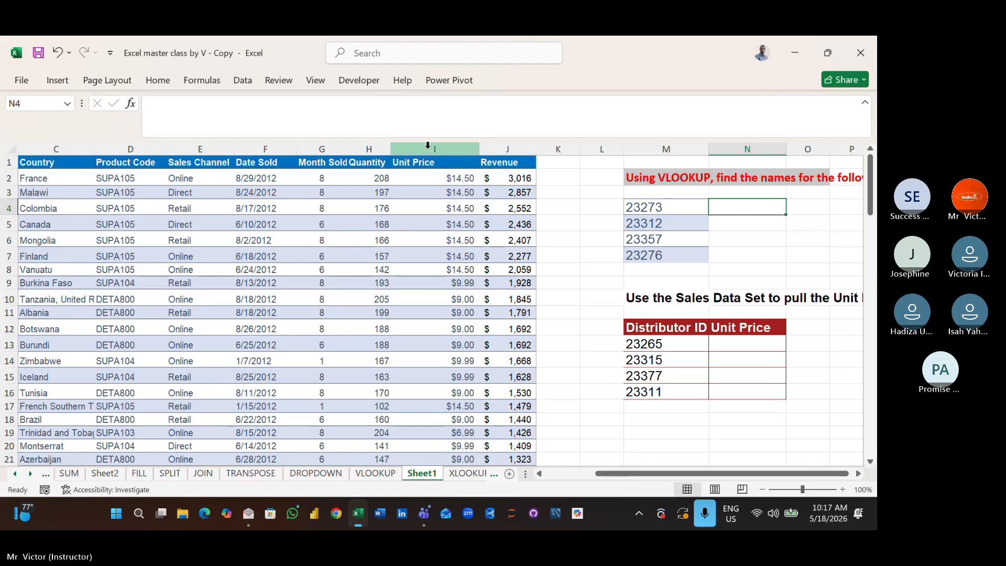
pyautogui.click(159, 79)
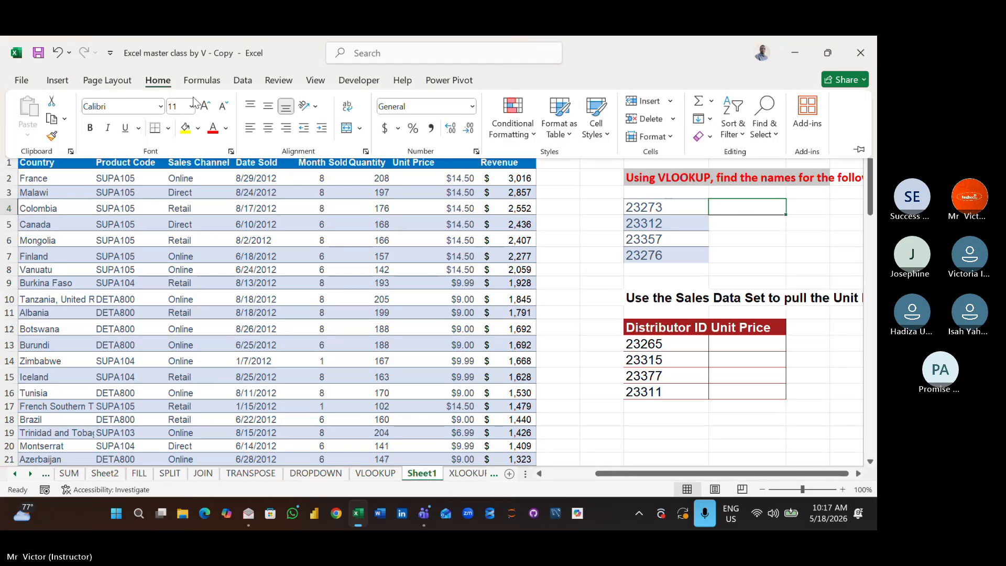
pyautogui.click(205, 106)
pyautogui.click(205, 106)
pyautogui.click(205, 106)
pyautogui.click(205, 105)
pyautogui.click(205, 106)
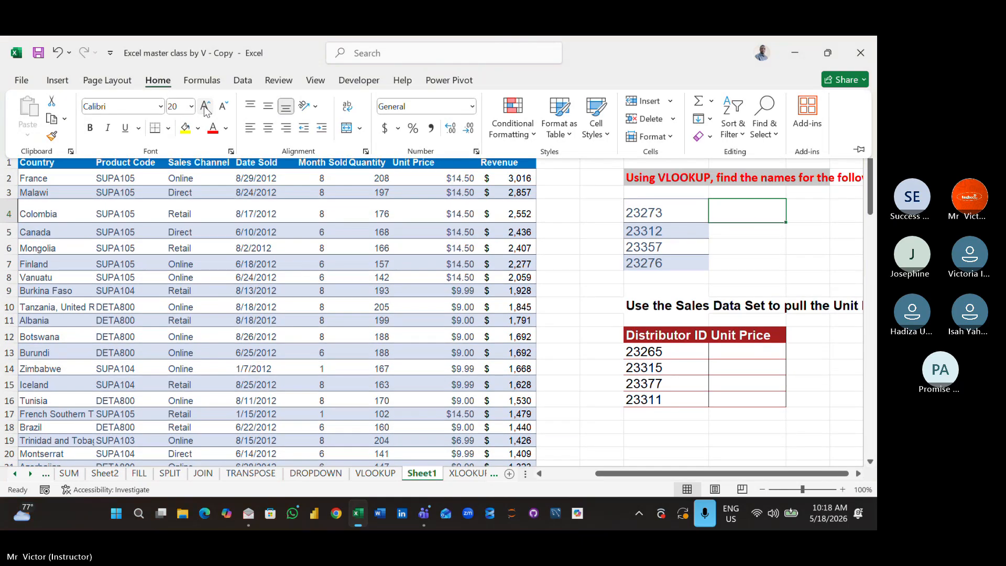
# - Enter =VLOOKUP(M4,A1:J108,2) in N4 to pull the distributor name from the sales data set
pyautogui.click(776, 217)
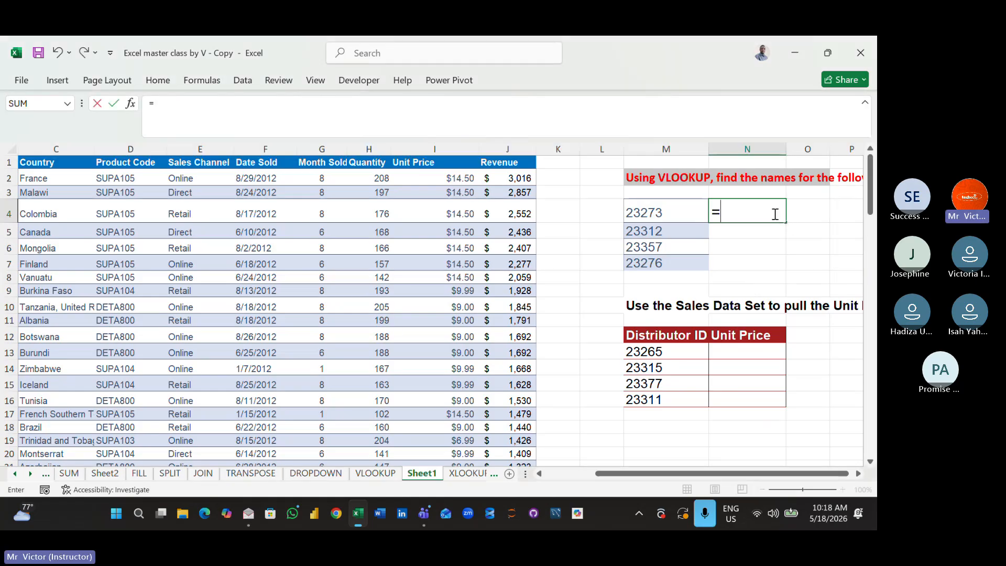
pyautogui.write('VL')
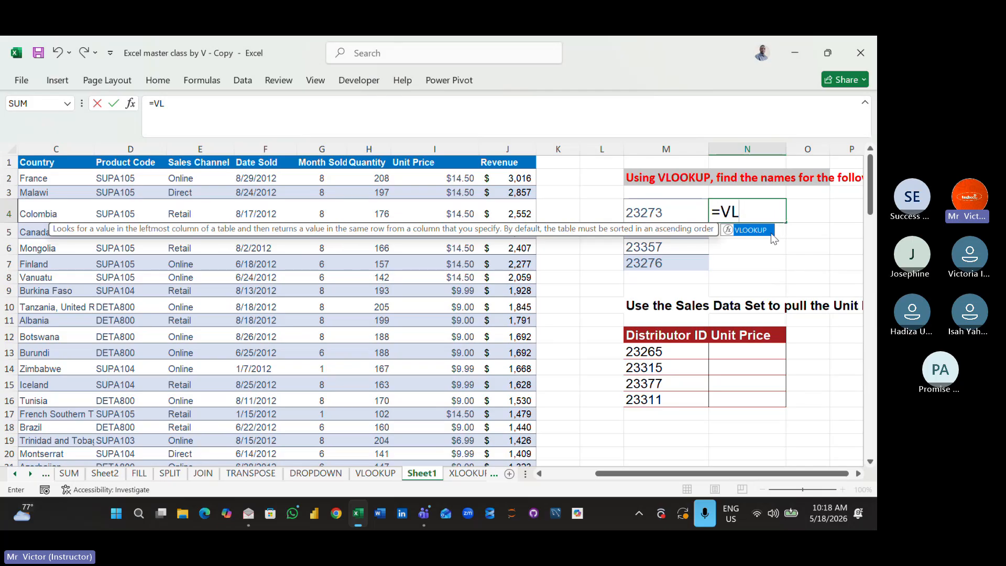
pyautogui.doubleClick(770, 230)
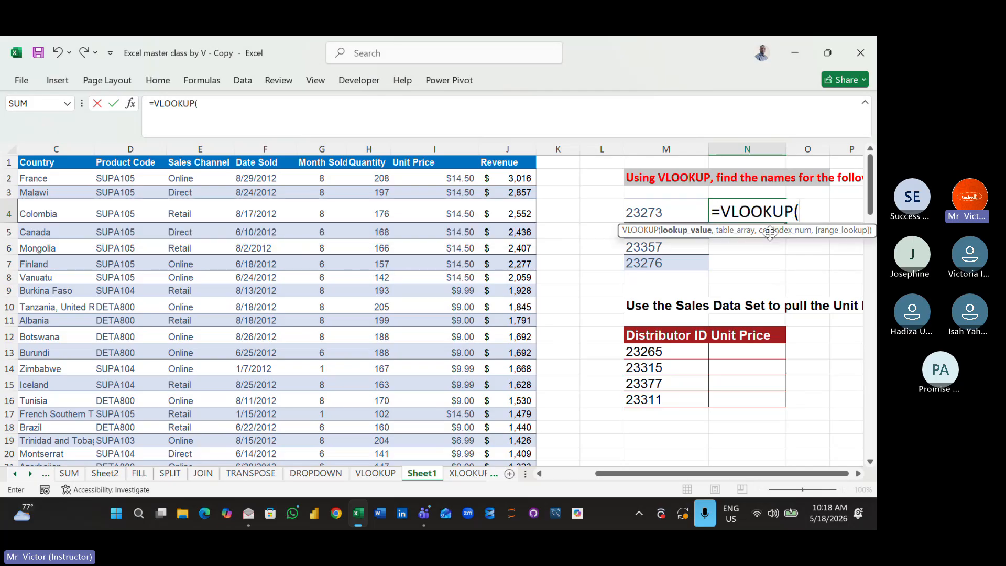
pyautogui.click(673, 213)
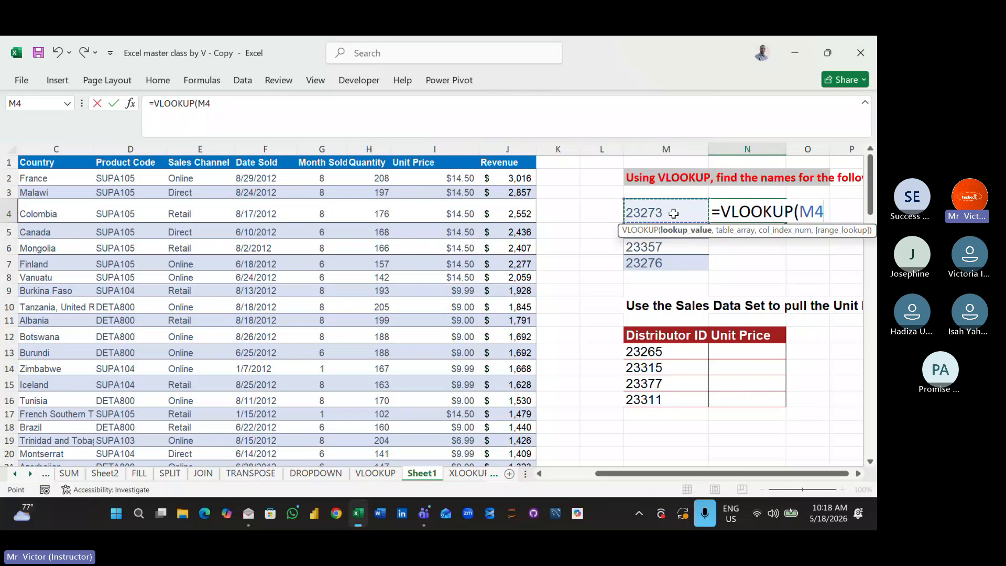
pyautogui.write(',')
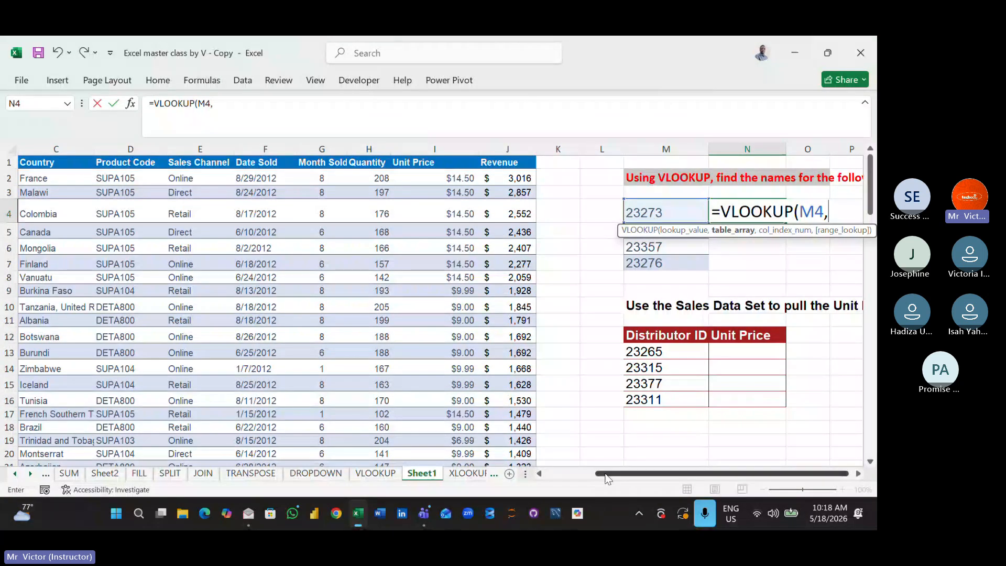
pyautogui.moveTo(606, 479); pyautogui.dragTo(557, 477)
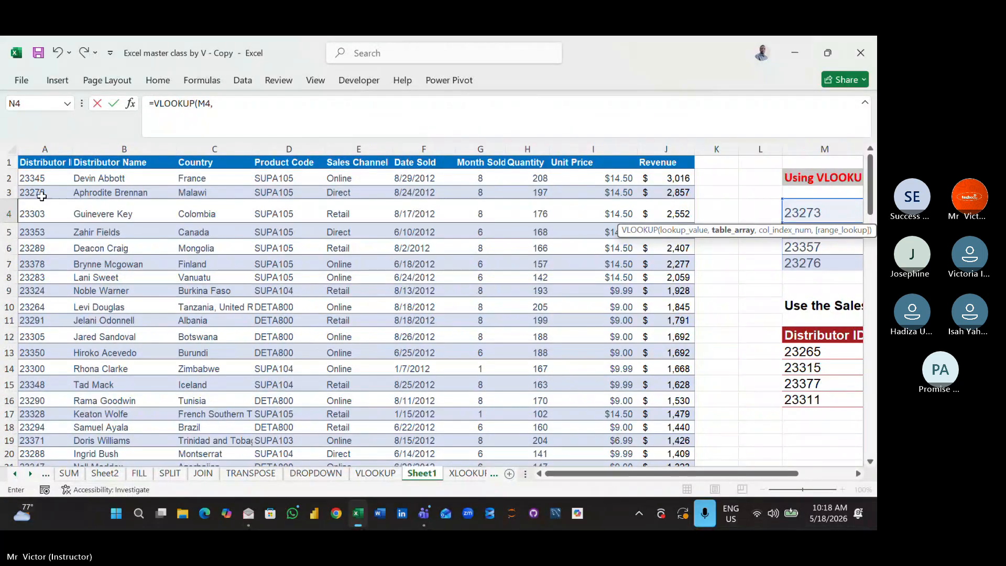
pyautogui.moveTo(25, 165); pyautogui.dragTo(681, 169)
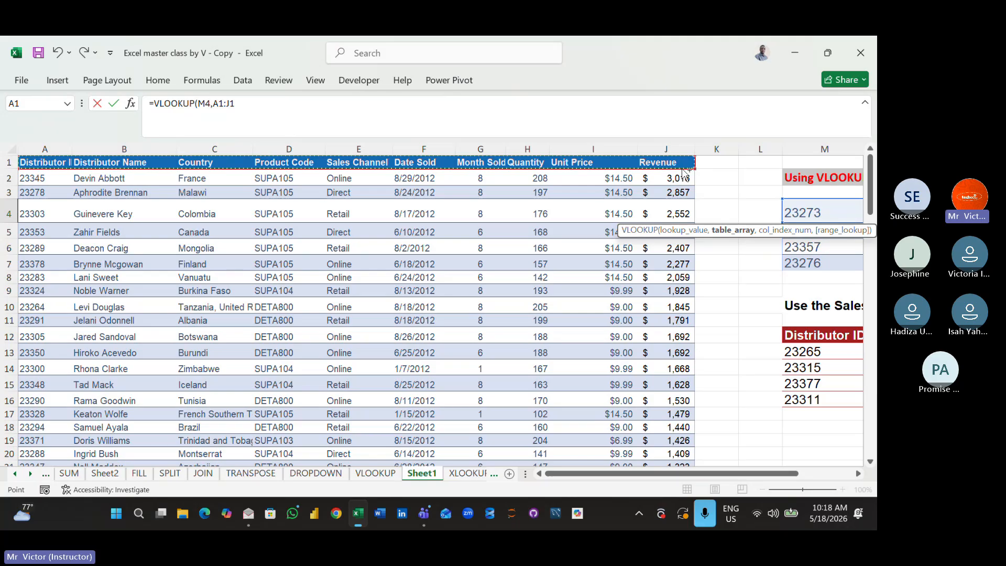
pyautogui.hotkey('ctrl', 'shift', 'Down')
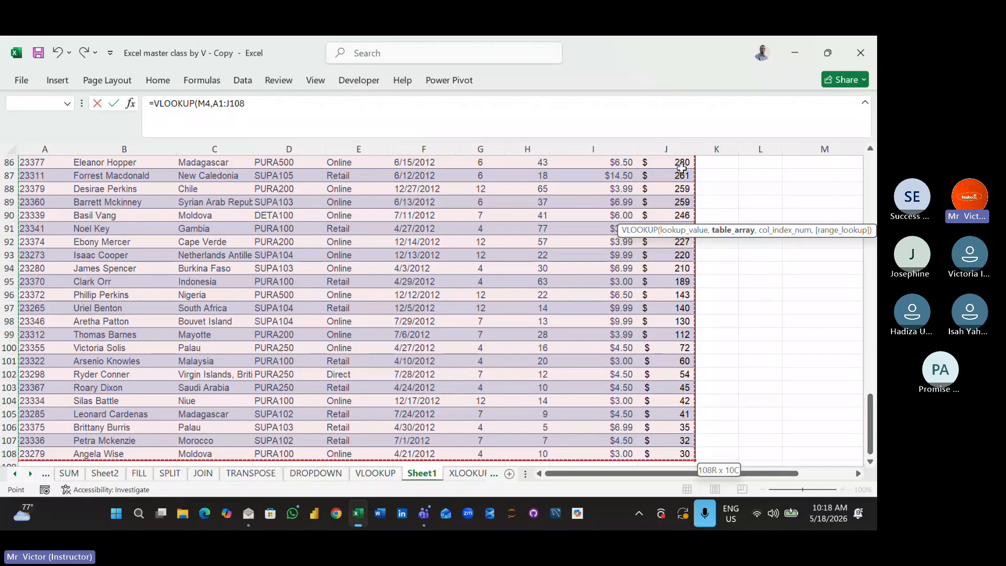
pyautogui.write(',')
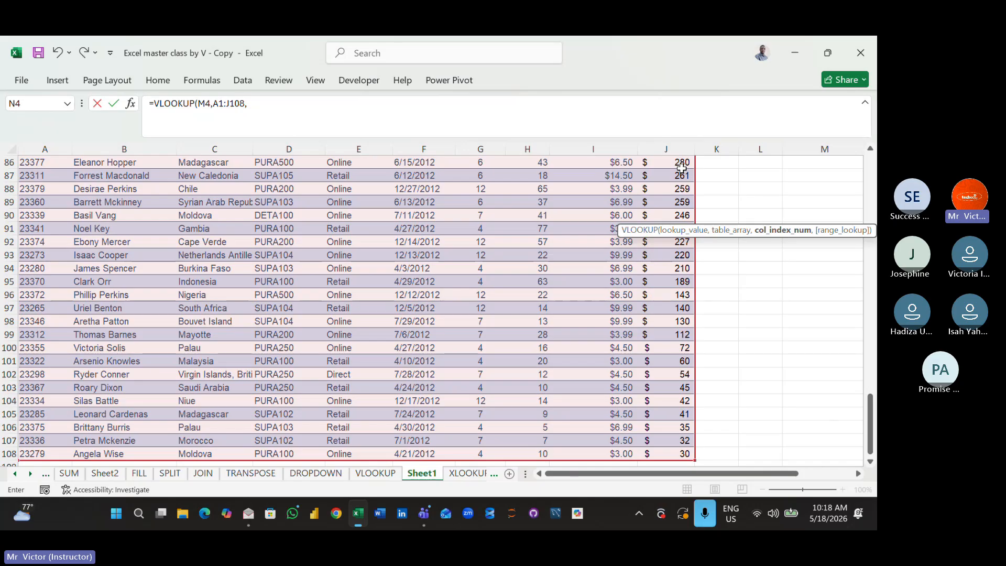
pyautogui.write('2')
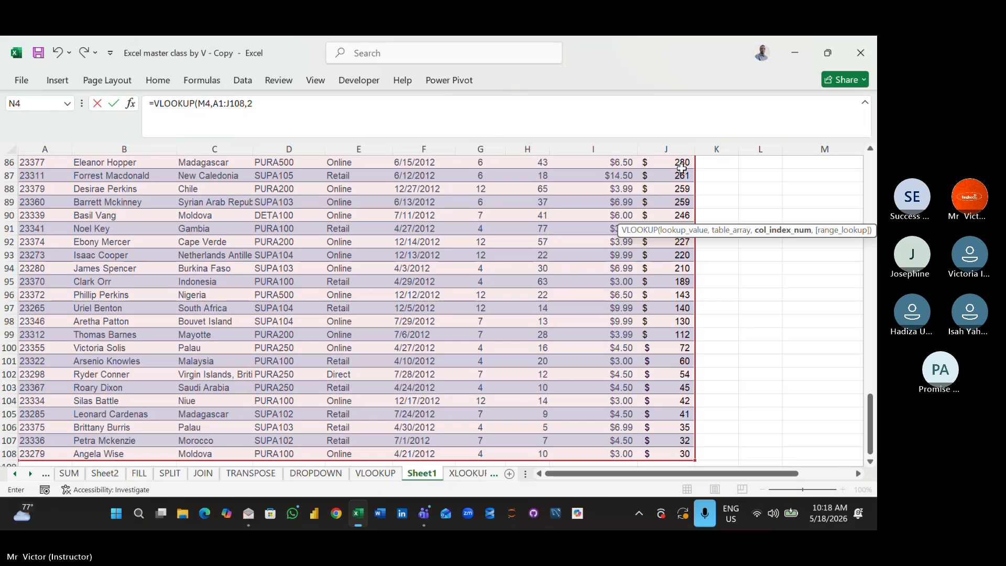
pyautogui.write(')')
pyautogui.press('Return')
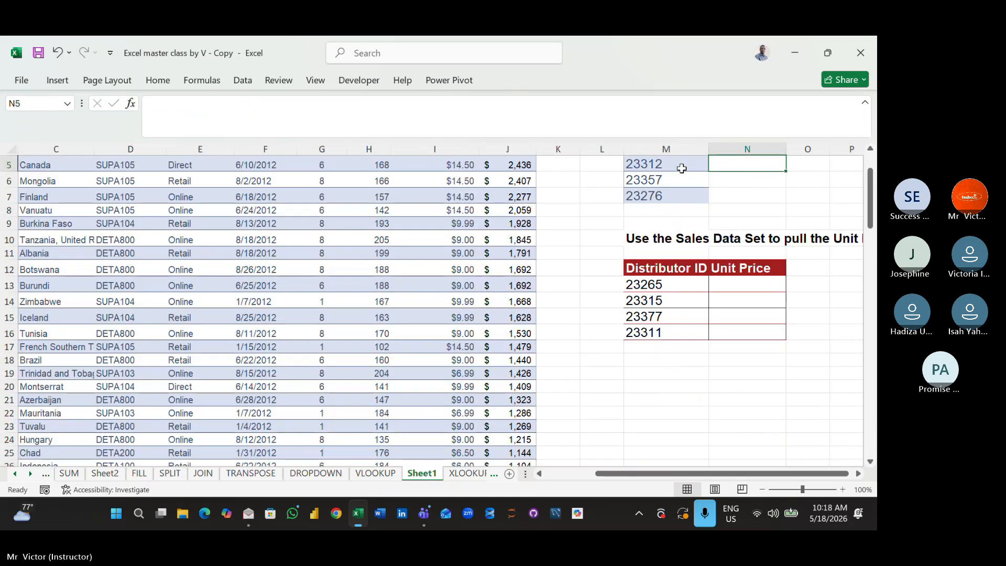
# - Check the VLOOKUP formula in N4 and the start of the sales data set it refers to
pyautogui.press('Up')
pyautogui.press('Up')
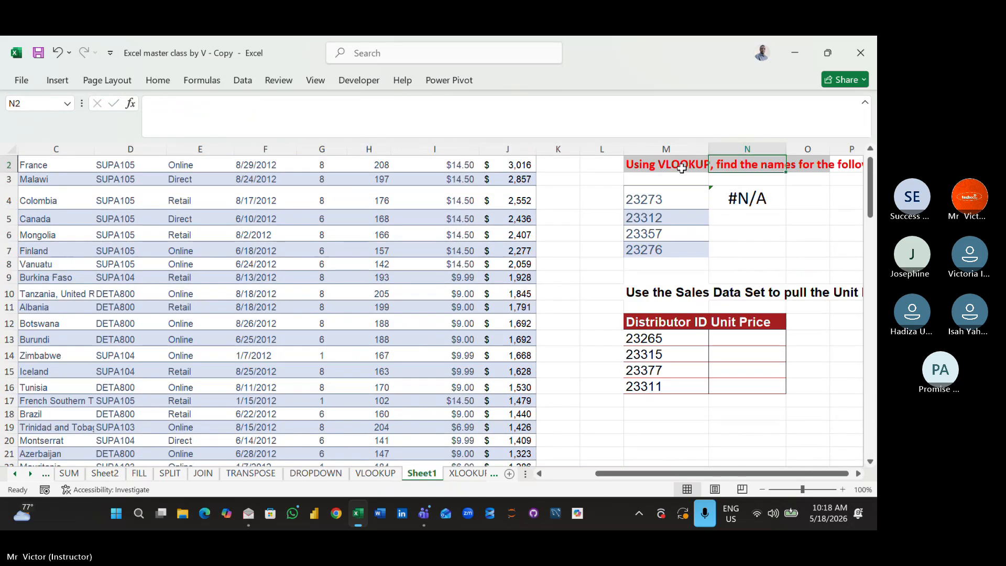
pyautogui.click(747, 197)
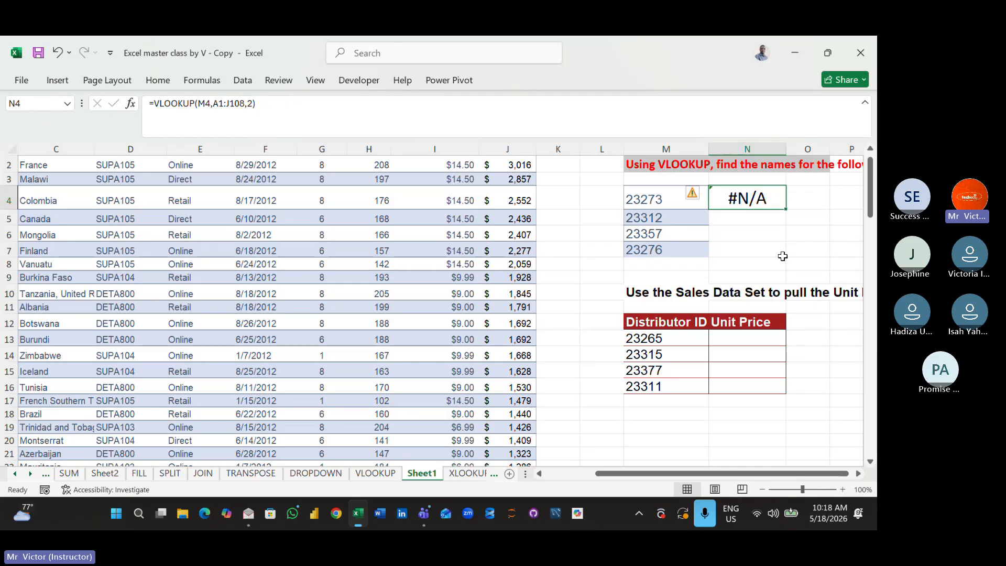
pyautogui.click(767, 228)
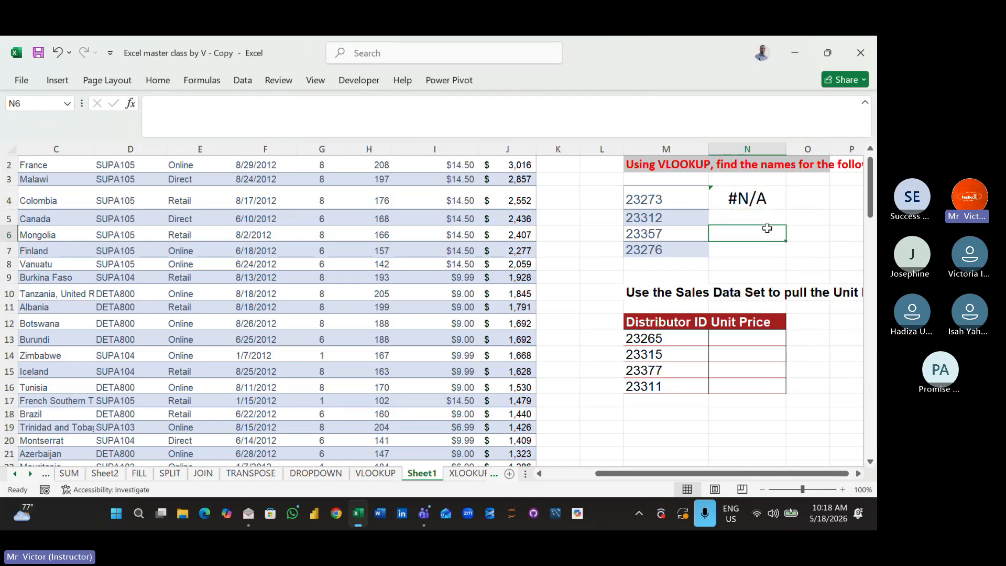
pyautogui.click(745, 198)
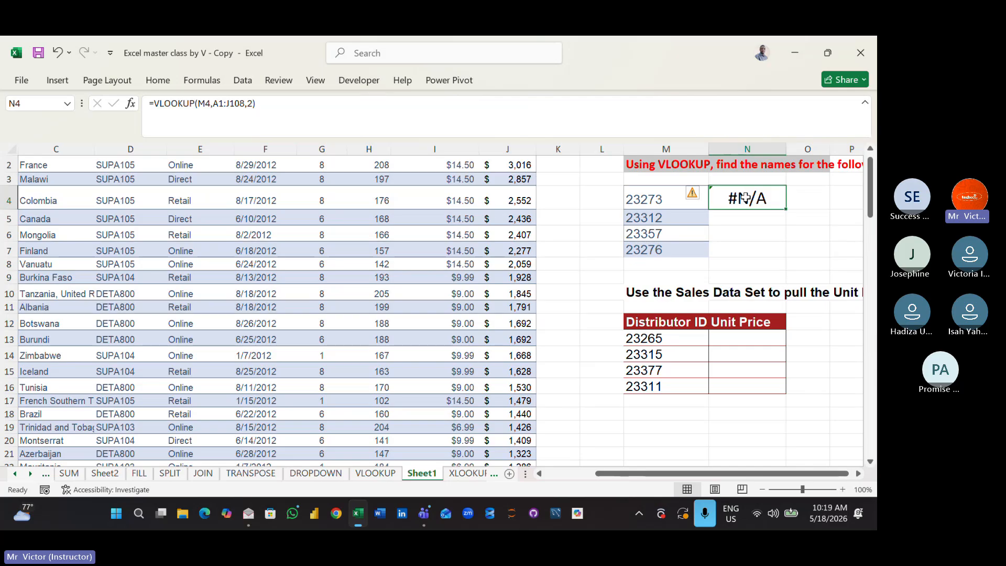
pyautogui.click(515, 320)
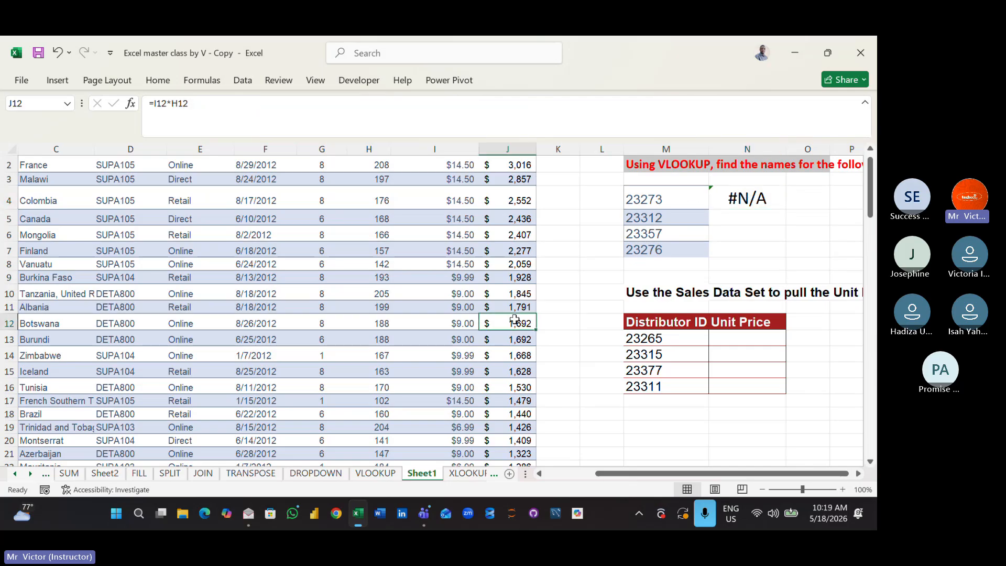
pyautogui.press('Left')
pyautogui.hotkey('ctrl', 'Left')
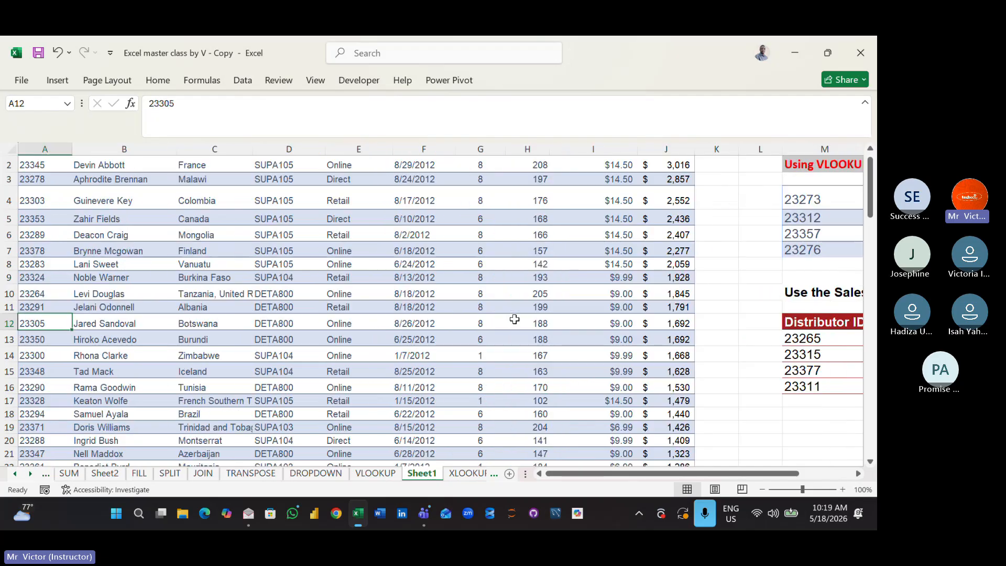
pyautogui.press('Up')
pyautogui.hotkey('ctrl', 'Up')
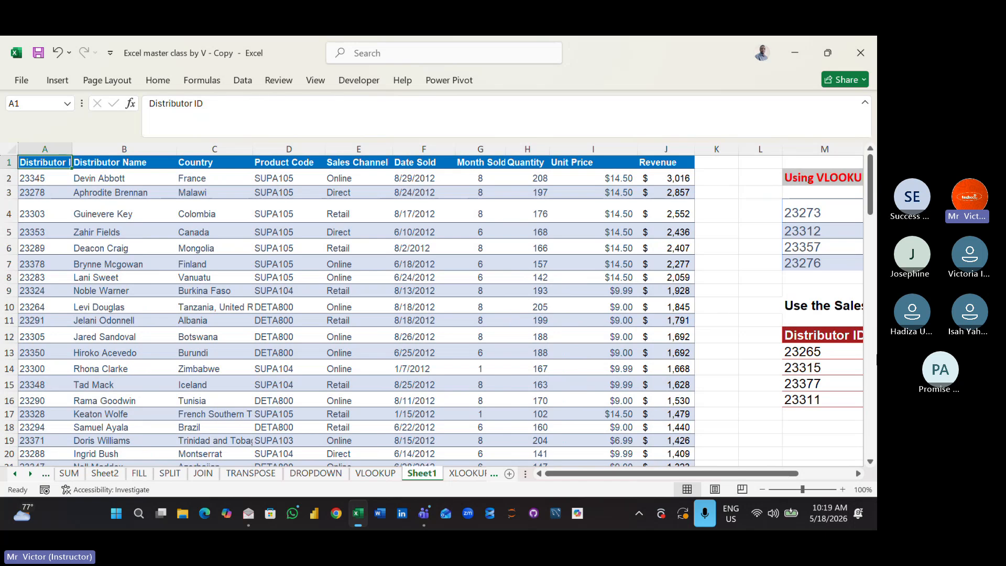
pyautogui.click(488, 318)
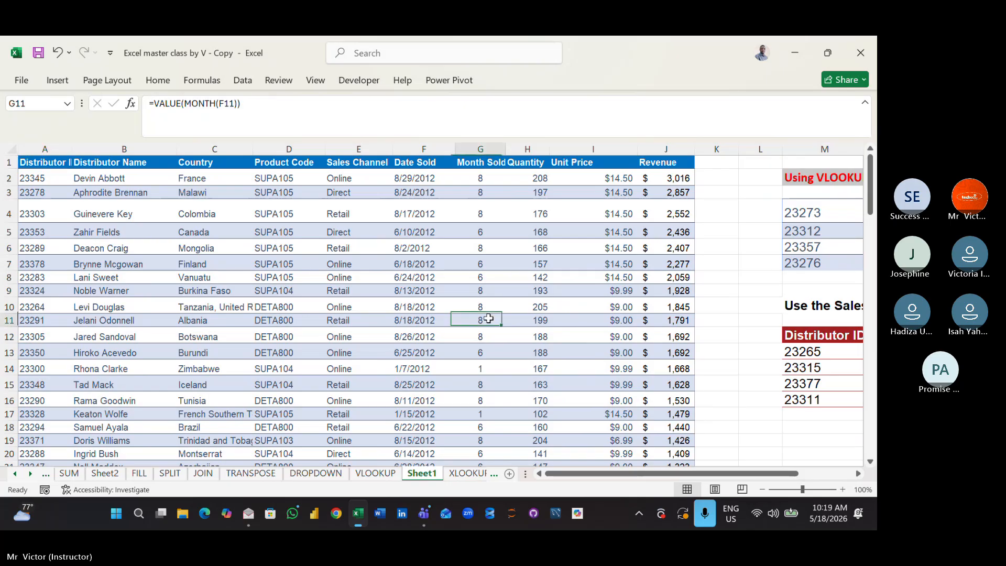
pyautogui.click(262, 245)
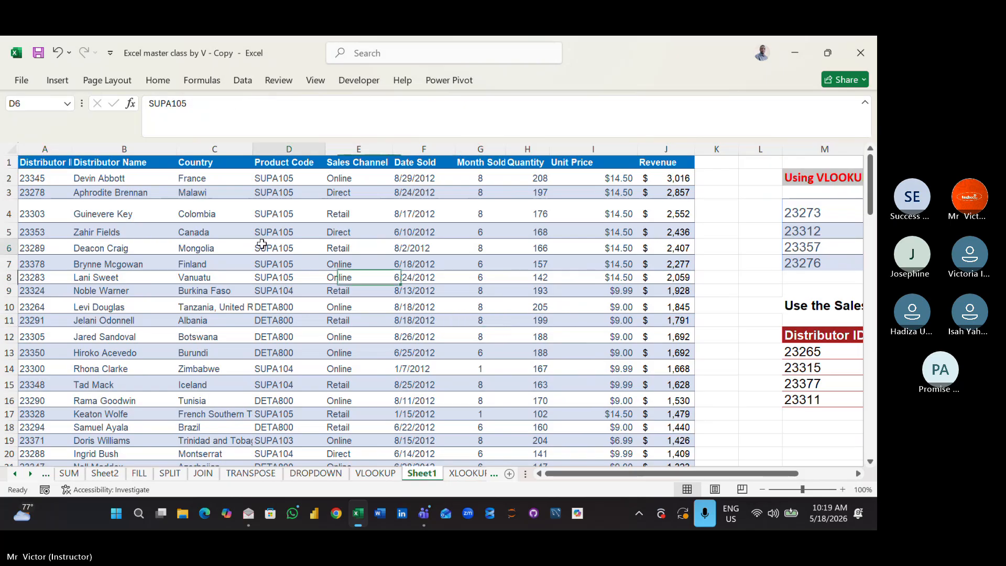
pyautogui.click(168, 236)
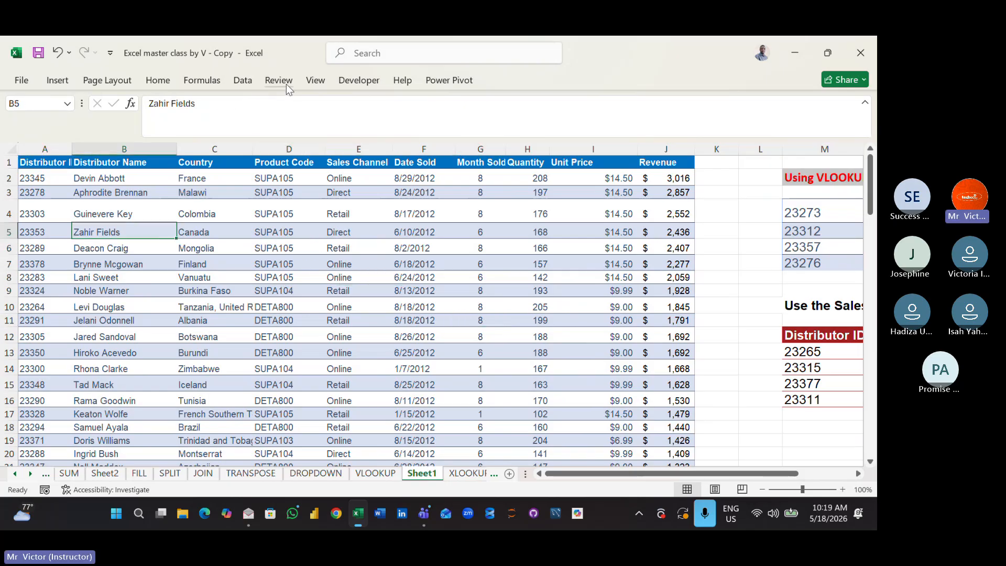
pyautogui.click(240, 81)
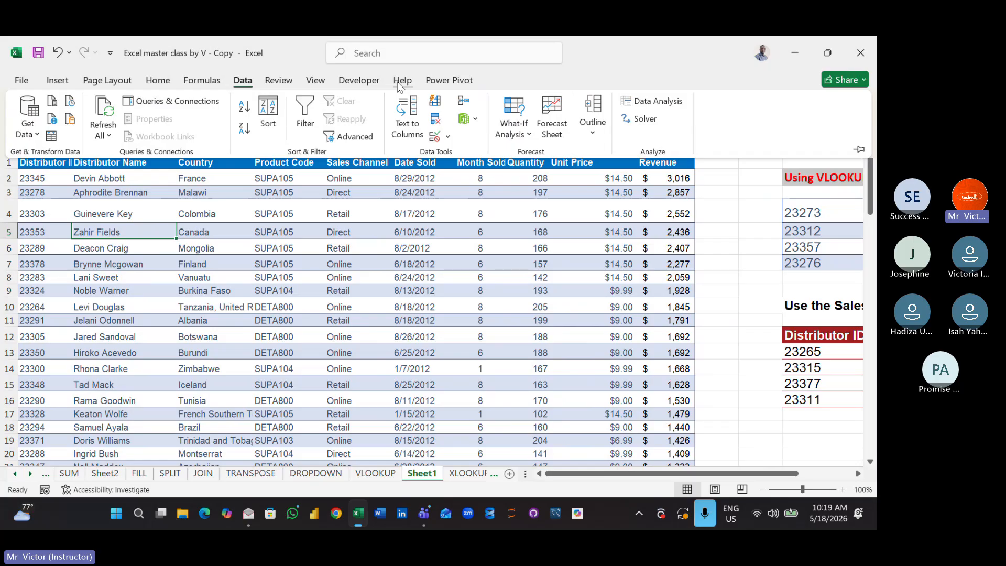
pyautogui.click(101, 252)
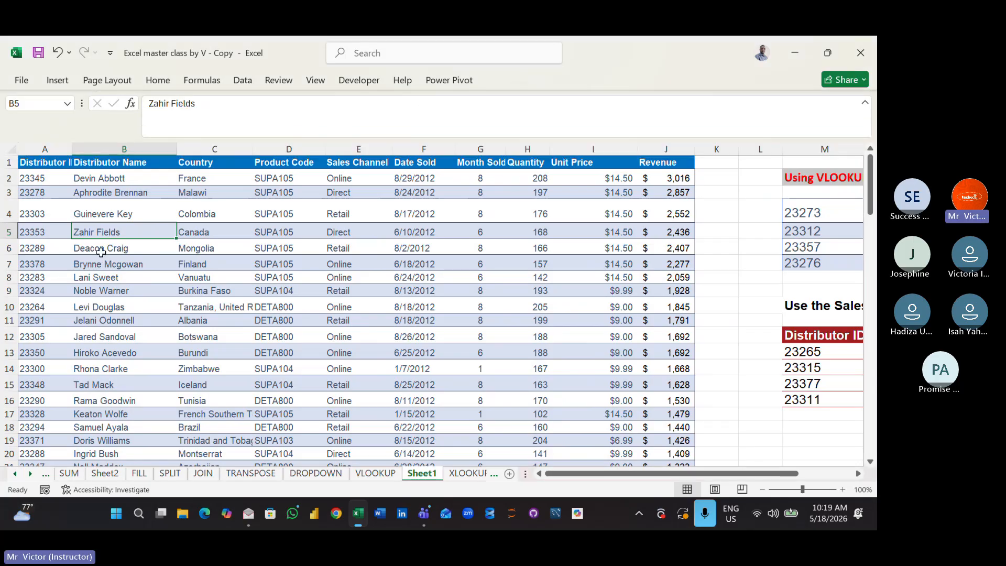
pyautogui.click(157, 81)
pyautogui.click(156, 80)
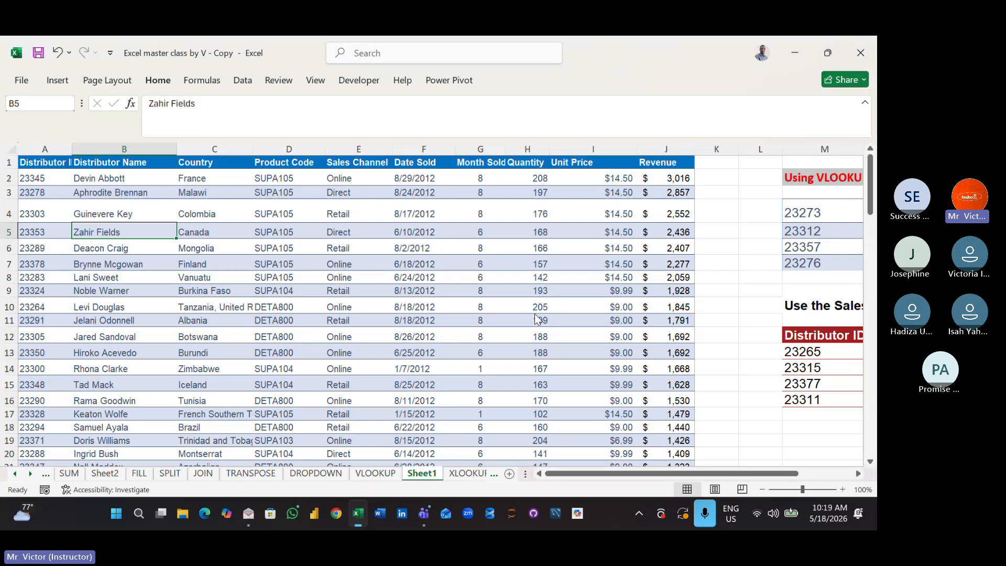
pyautogui.click(738, 276)
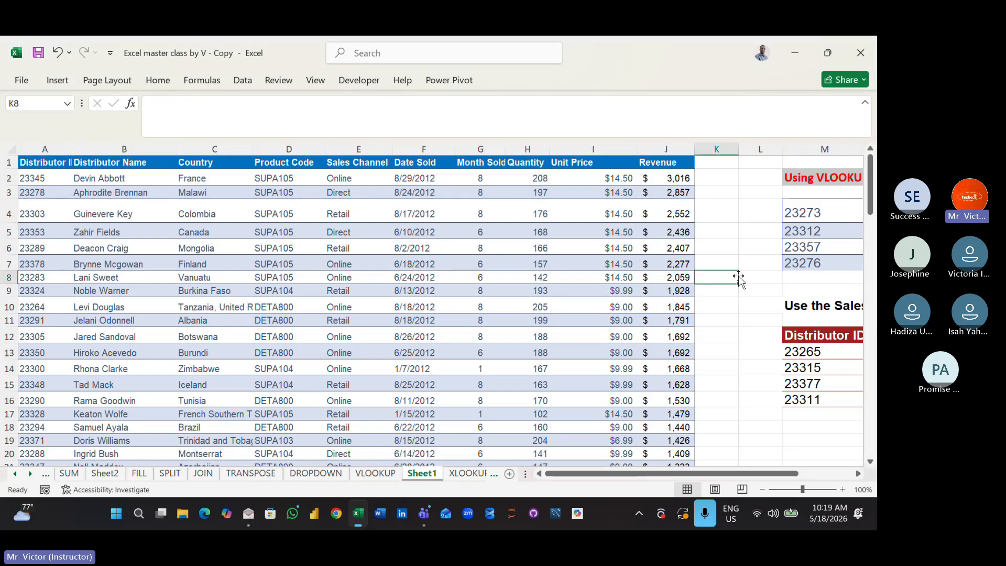
# - Copy the VLOOKUP formula from N4 down to N7 and widen column N to fit the full distributor names
pyautogui.press('Up')
pyautogui.press('Up')
pyautogui.press('Up')
pyautogui.press('Up')
pyautogui.press('Up')
pyautogui.press('Up')
pyautogui.press('Up')
pyautogui.press('Right')
pyautogui.press('Right')
pyautogui.press('Right')
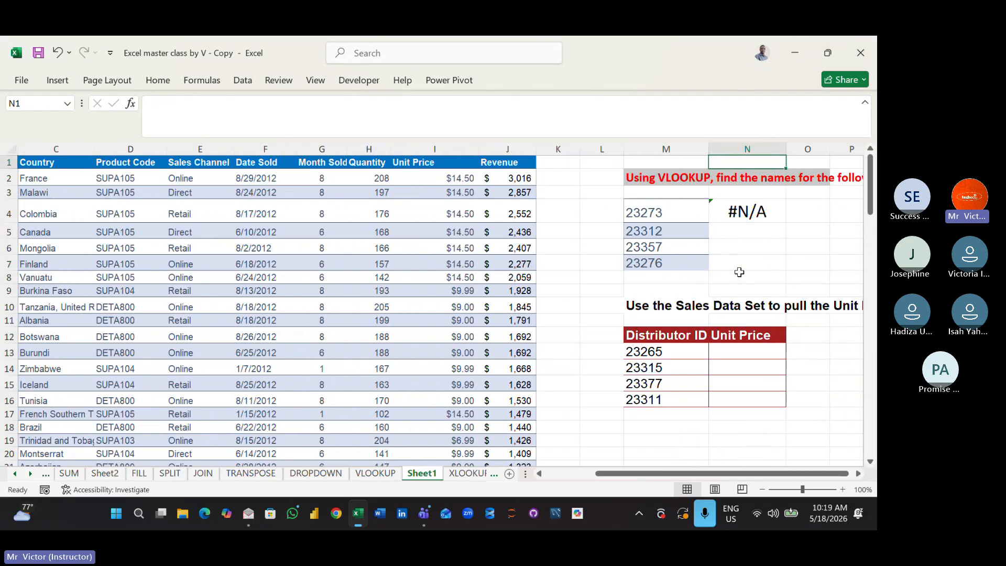
pyautogui.click(747, 210)
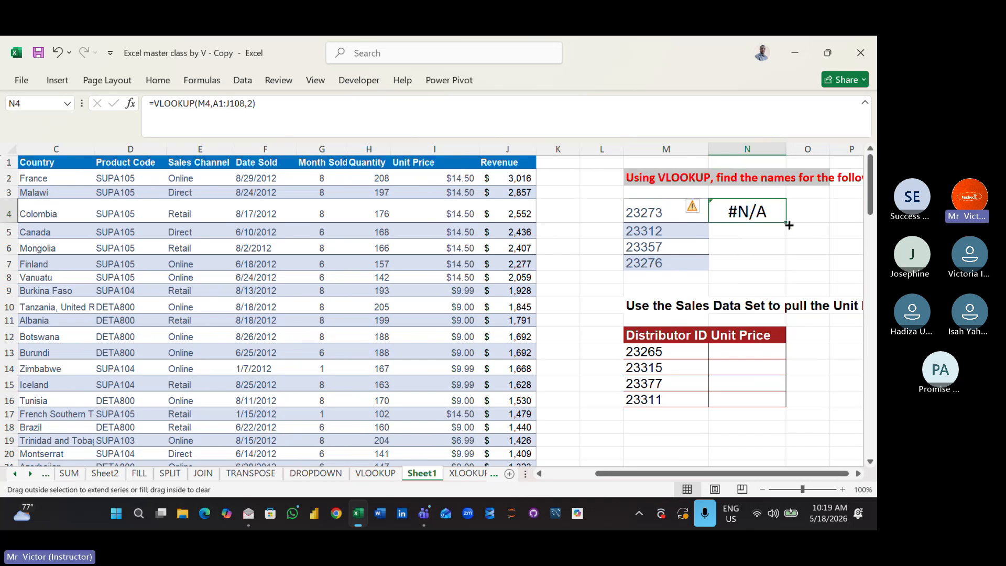
pyautogui.moveTo(789, 225); pyautogui.dragTo(786, 270)
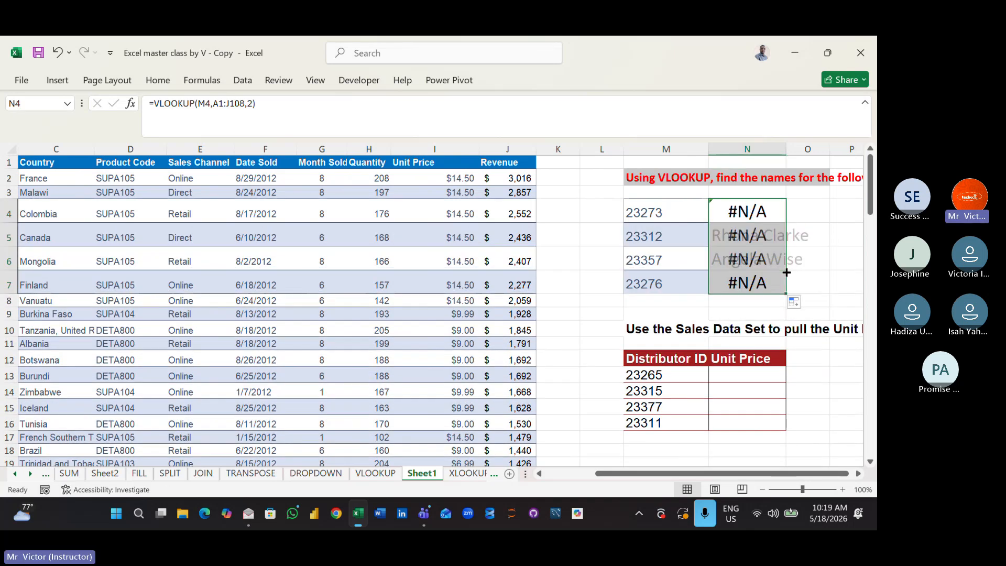
pyautogui.click(821, 258)
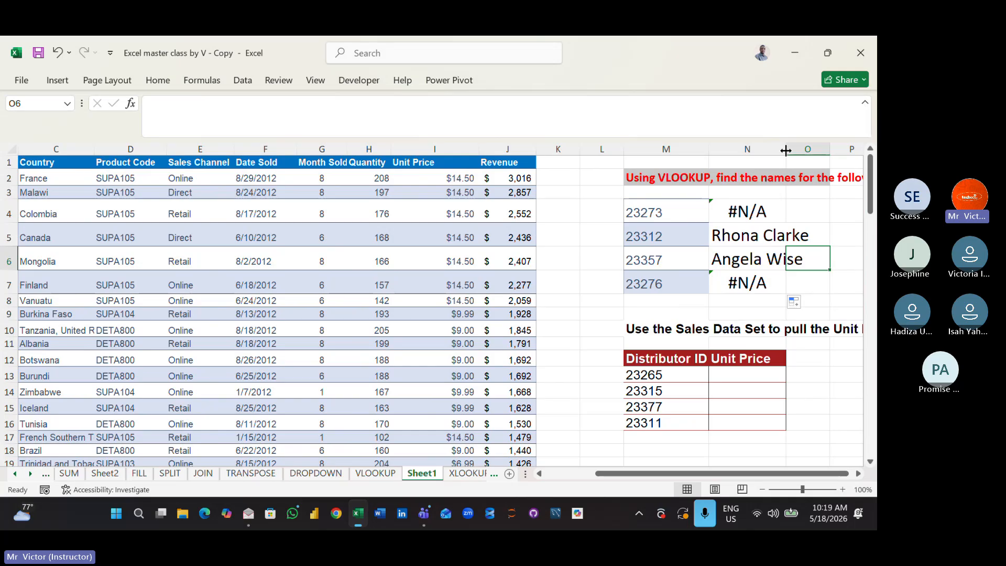
pyautogui.moveTo(786, 149); pyautogui.dragTo(819, 150)
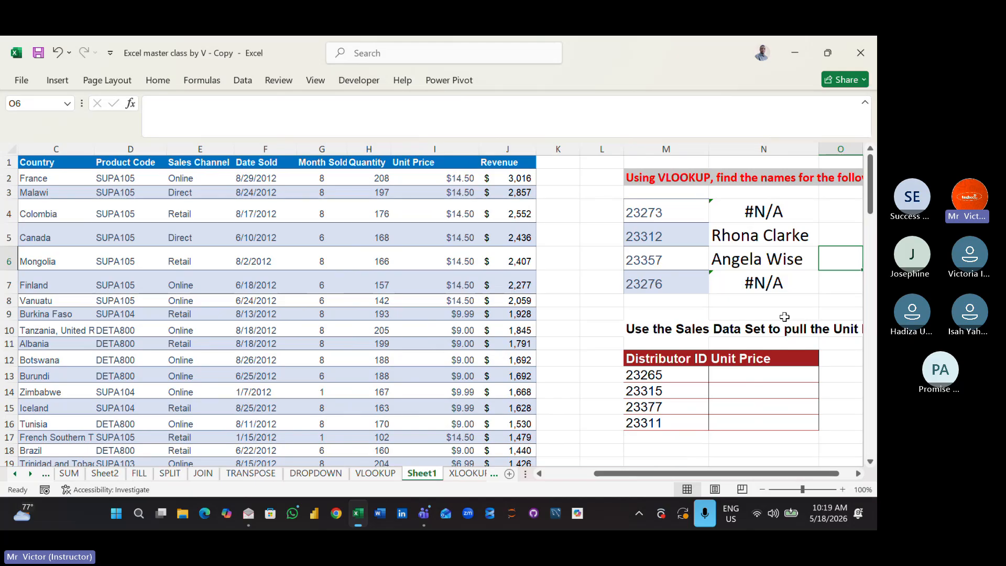
# - Inspect the formula in N4 and the error-checking options offered for it
pyautogui.click(752, 214)
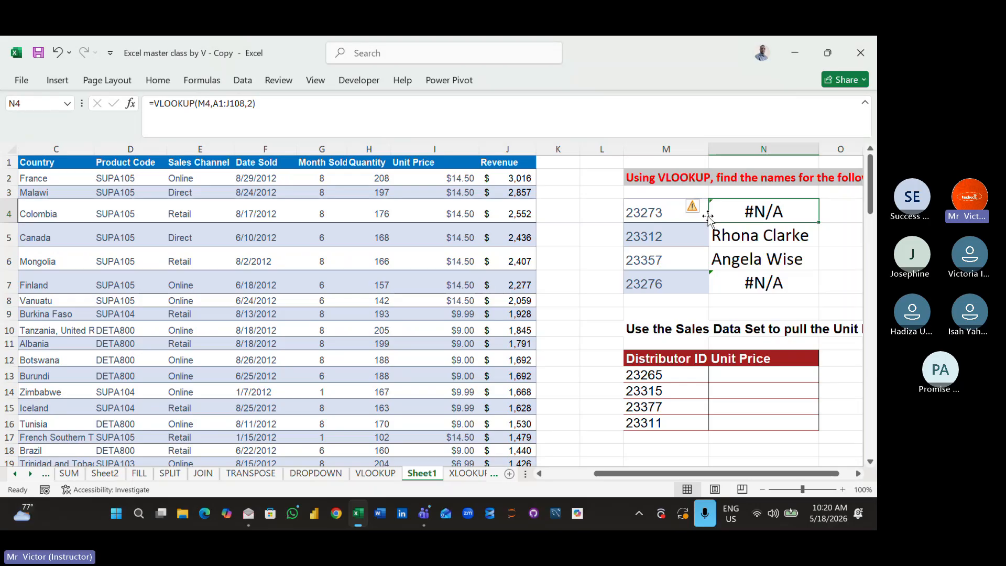
pyautogui.click(806, 305)
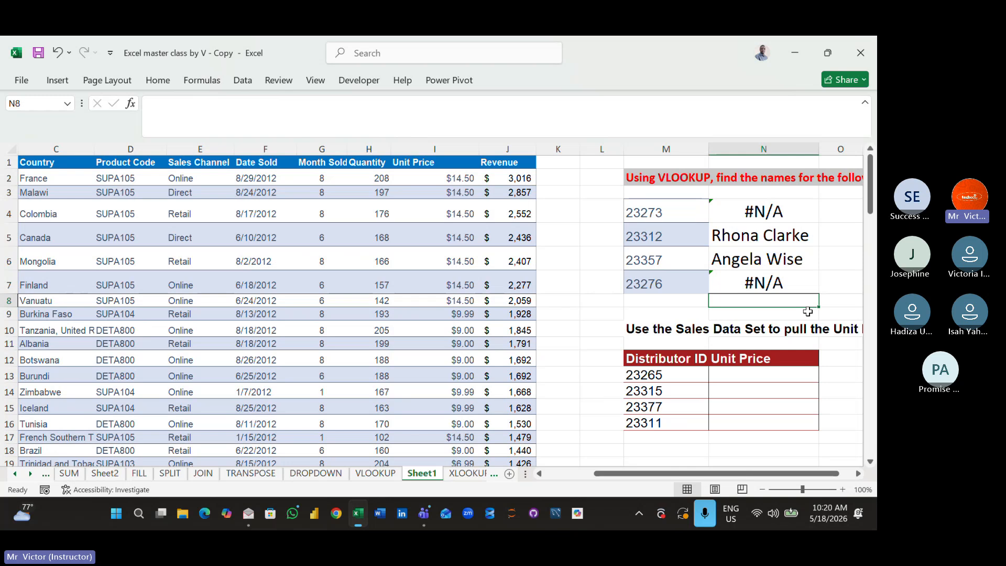
pyautogui.click(786, 209)
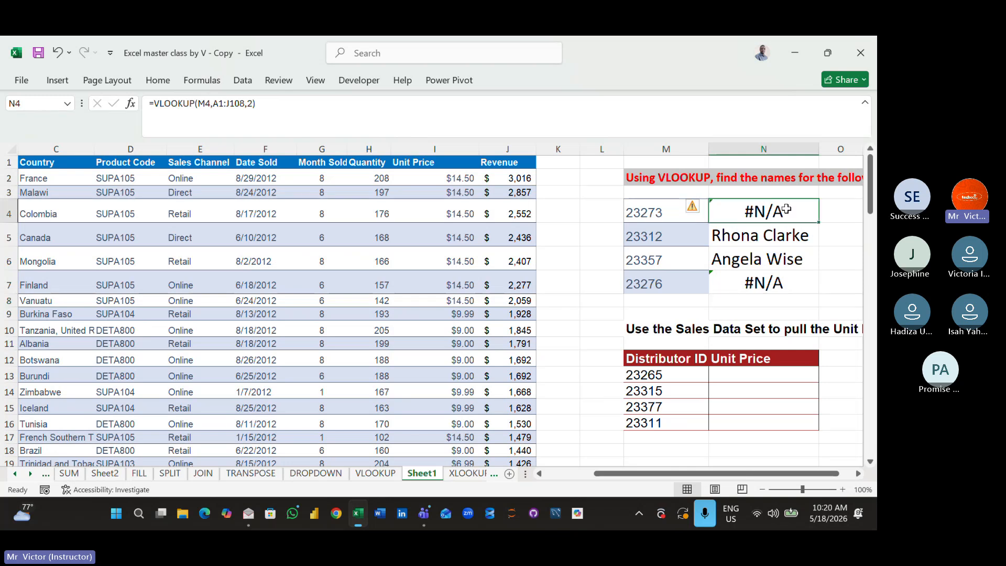
pyautogui.click(703, 209)
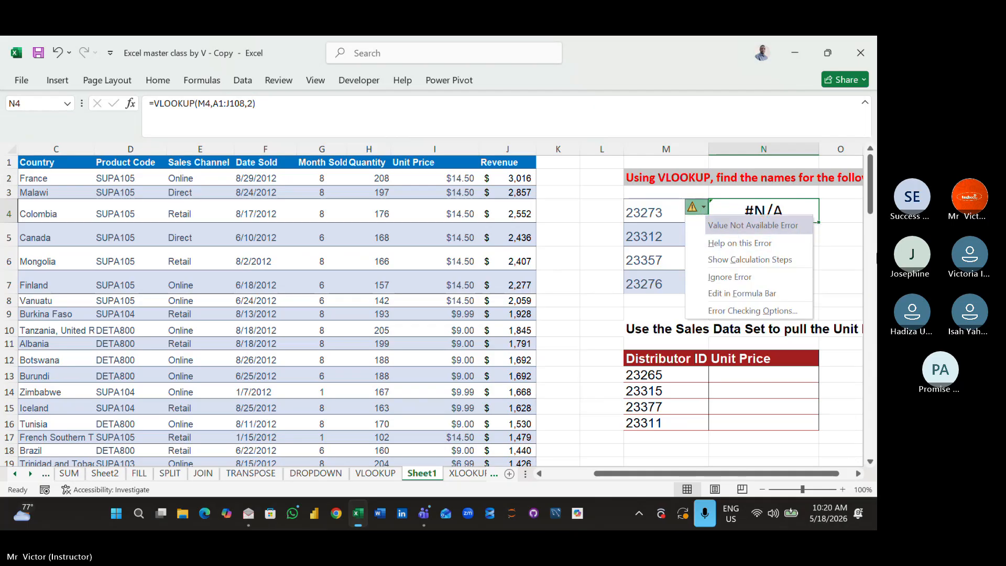
pyautogui.click(856, 255)
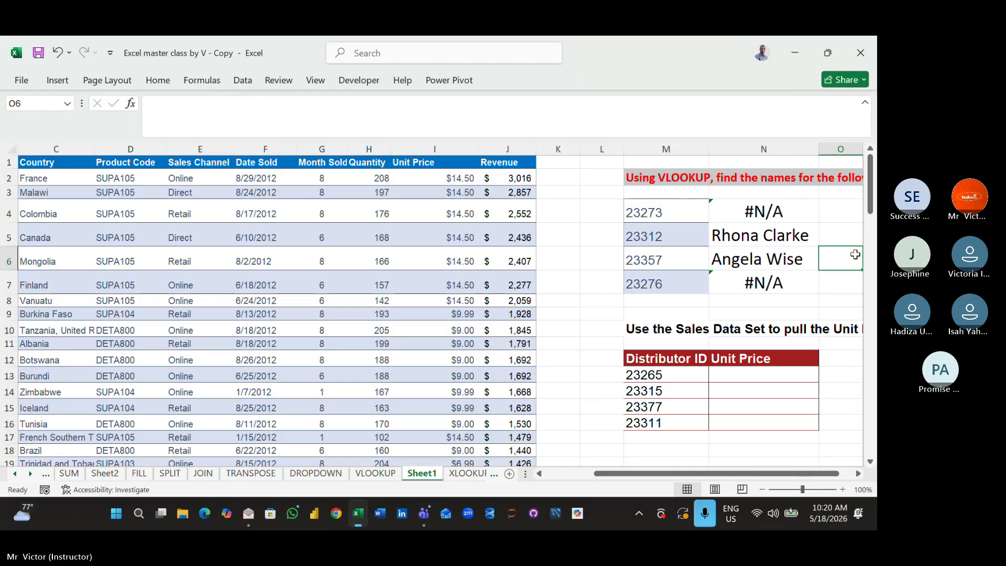
# - Undo the widening of column N, the fill down to N7 and the VLOOKUP formula entry in N4
pyautogui.hotkey('ctrl', 'z')
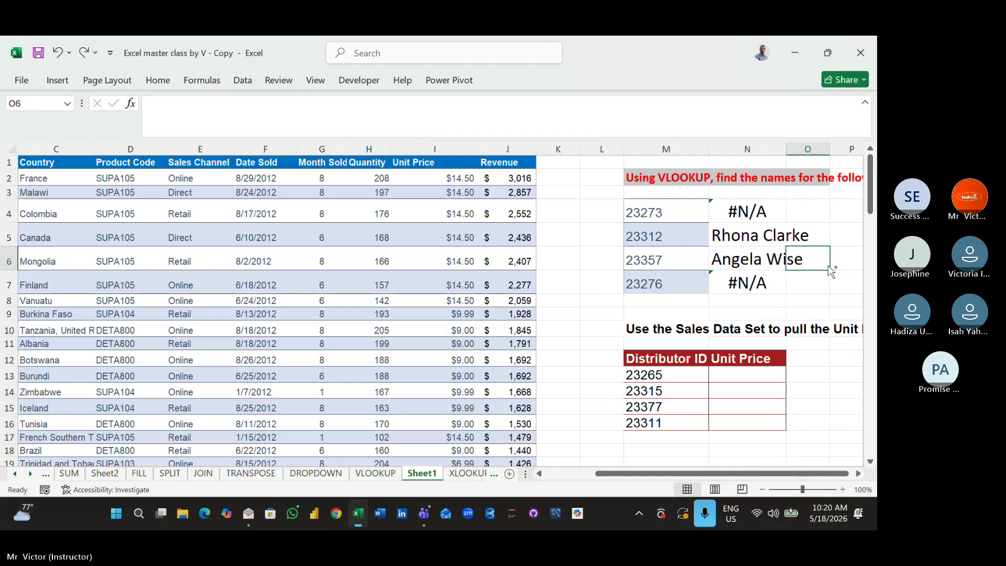
pyautogui.hotkey('ctrl', 'z')
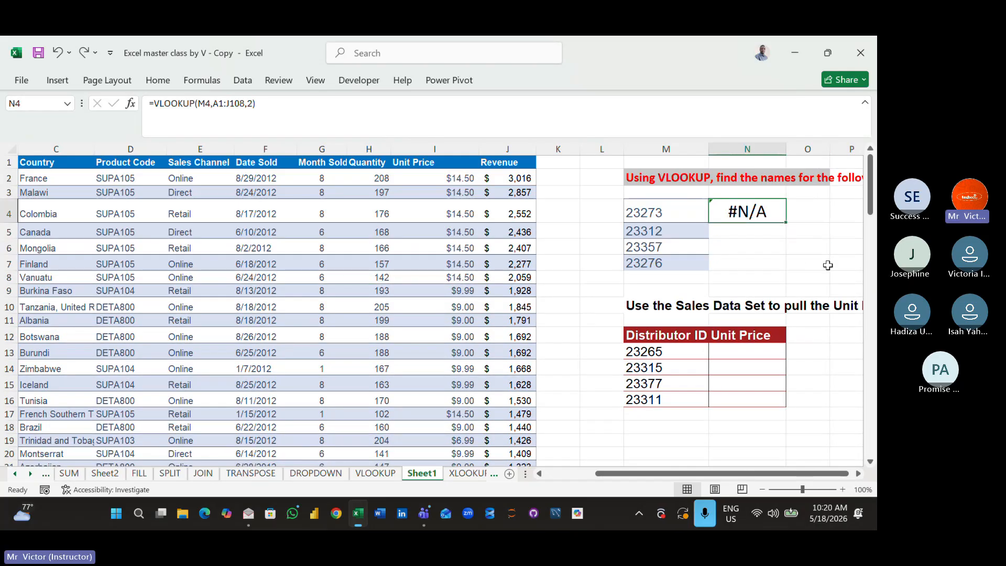
pyautogui.hotkey('ctrl', 'z')
pyautogui.click(763, 246)
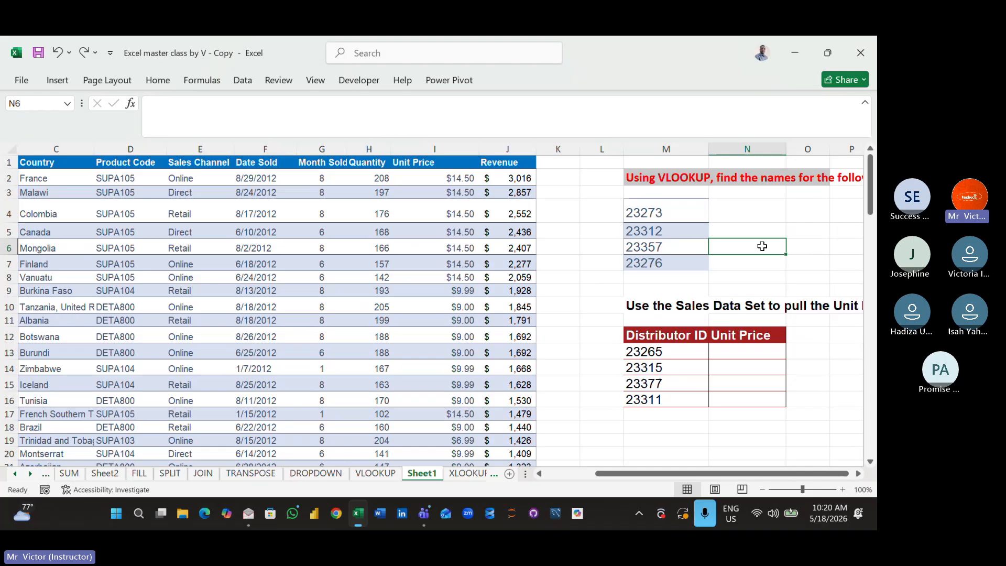
# - Try to re-enter the distributor name lookup in N4 as =VLOOKUP(M4.A1:J108,2)
pyautogui.click(744, 217)
pyautogui.write('=VL')
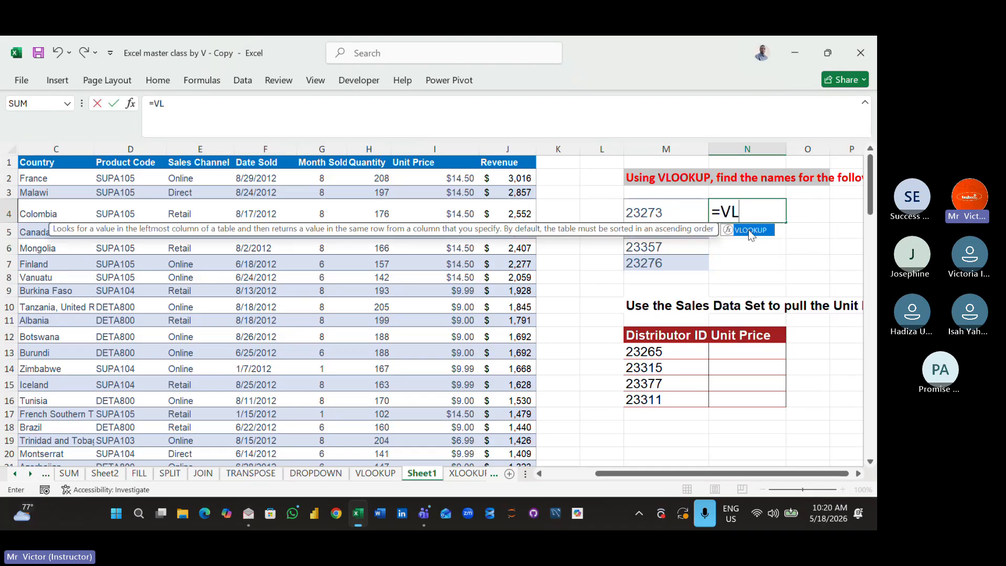
pyautogui.doubleClick(750, 230)
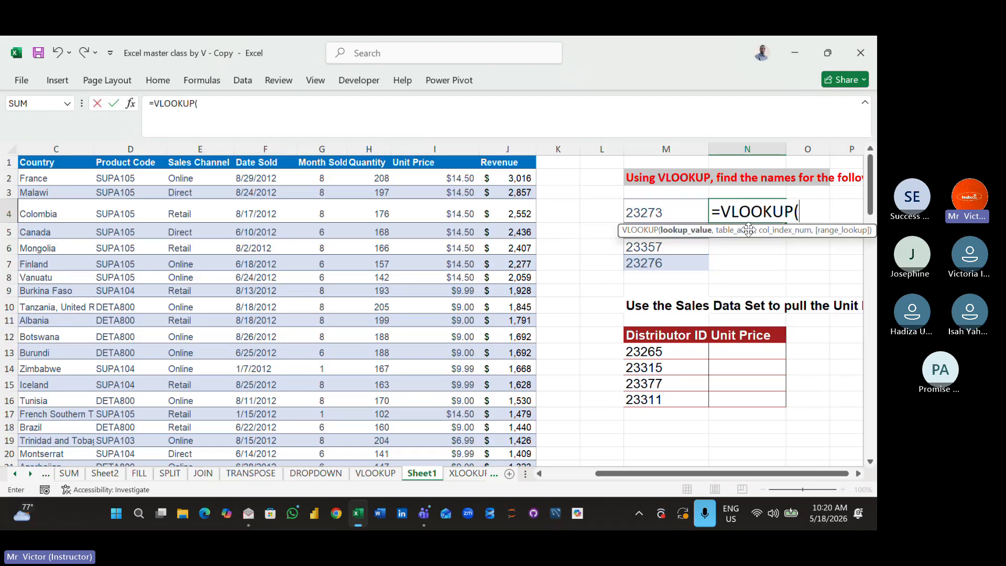
pyautogui.click(652, 212)
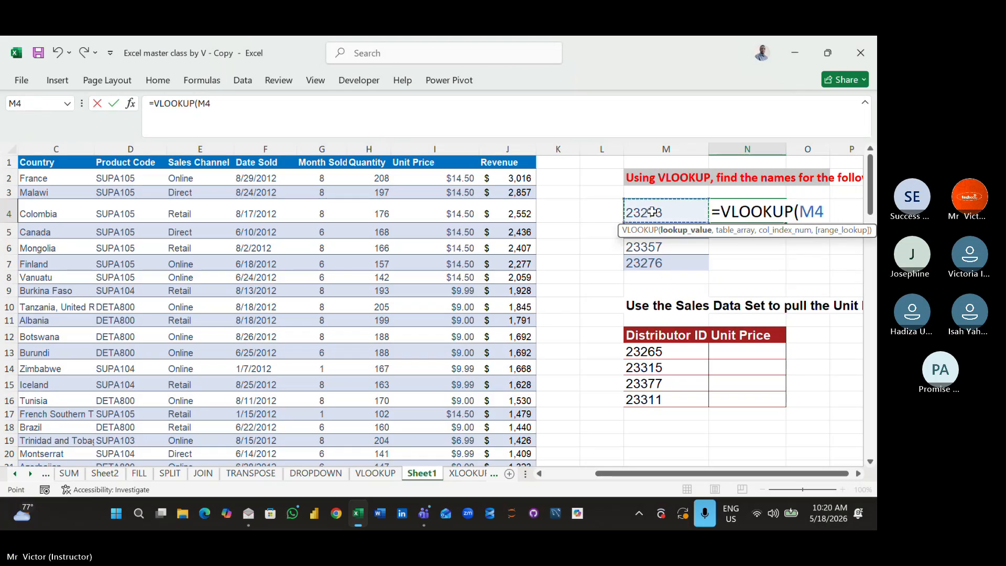
pyautogui.write('.')
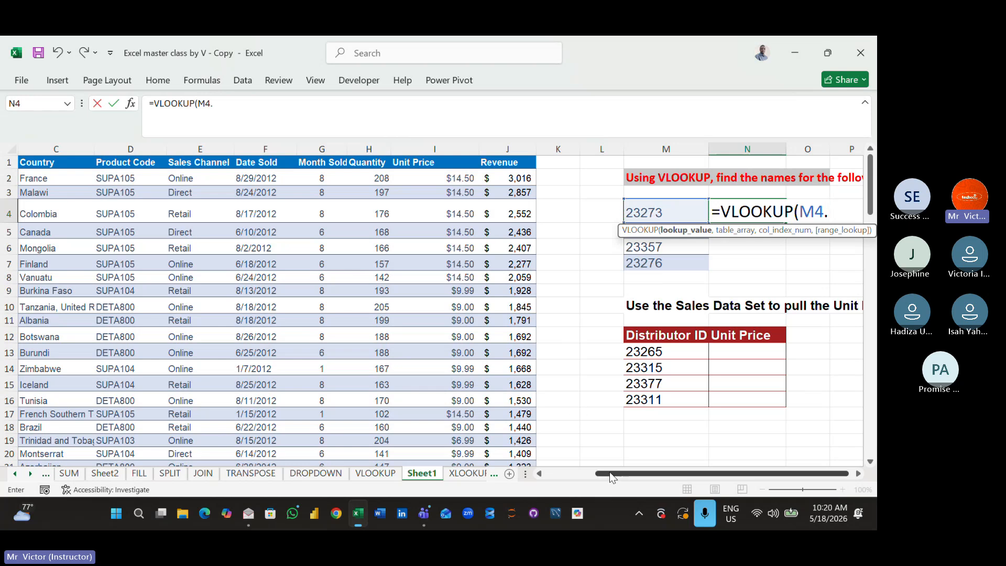
pyautogui.moveTo(609, 472); pyautogui.dragTo(431, 477)
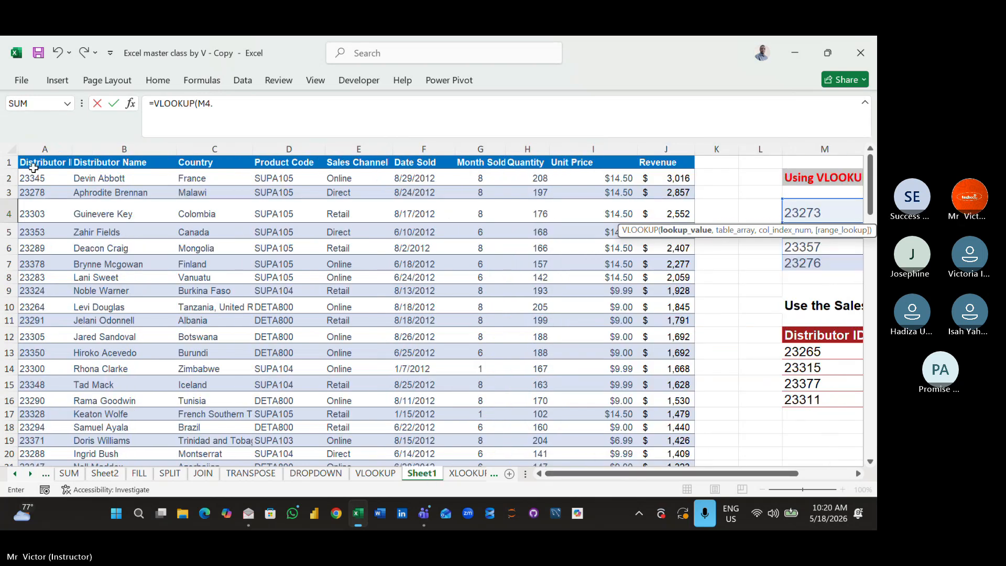
pyautogui.moveTo(27, 166); pyautogui.dragTo(691, 166)
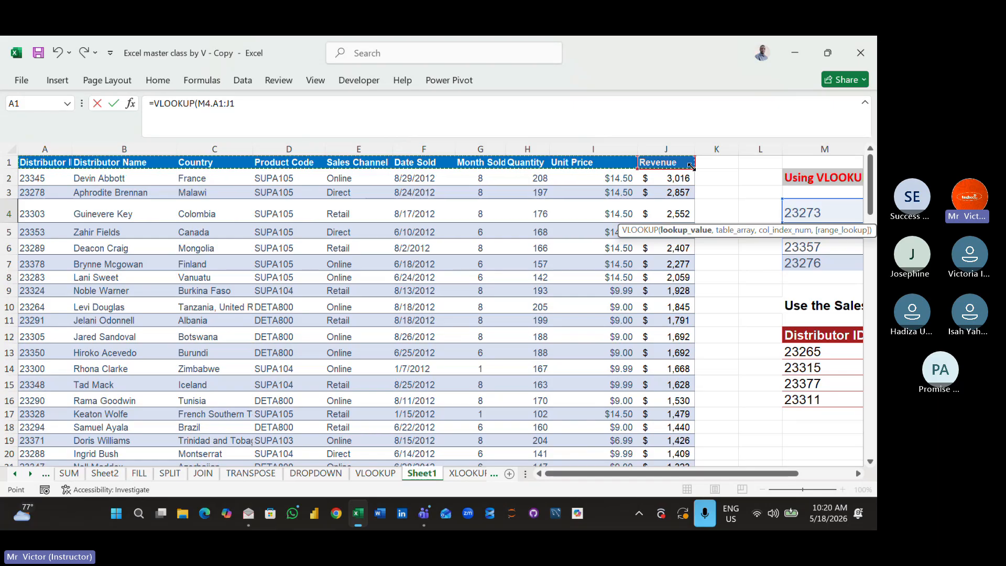
pyautogui.hotkey('ctrl', 'shift', 'Down')
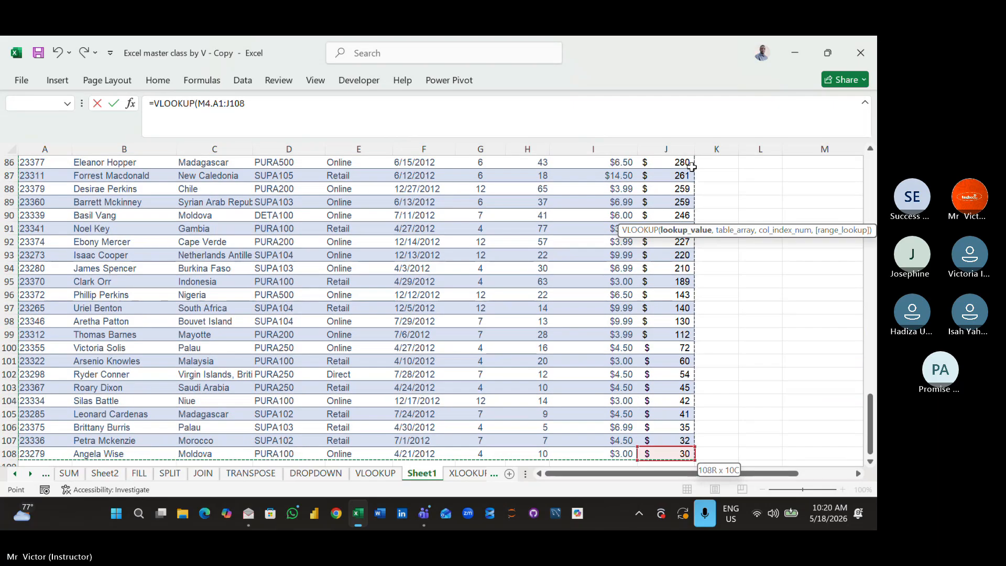
pyautogui.write(',2')
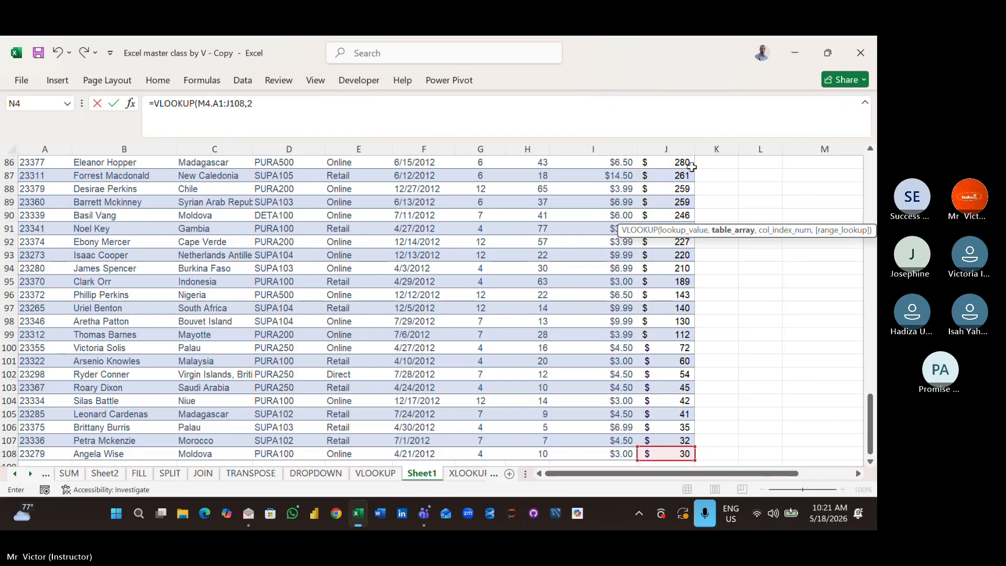
pyautogui.write(')')
pyautogui.press('Return')
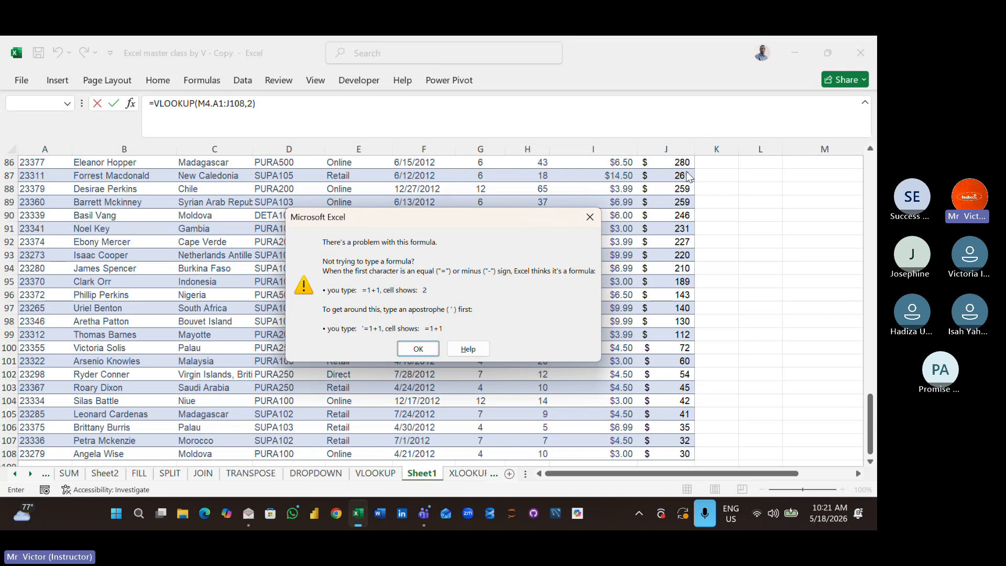
pyautogui.click(418, 349)
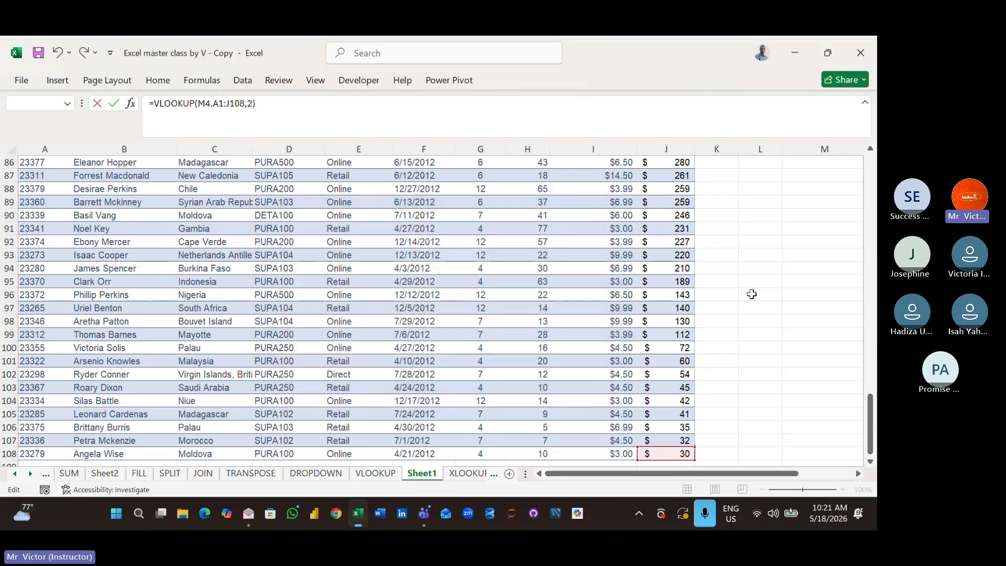
pyautogui.click(752, 294)
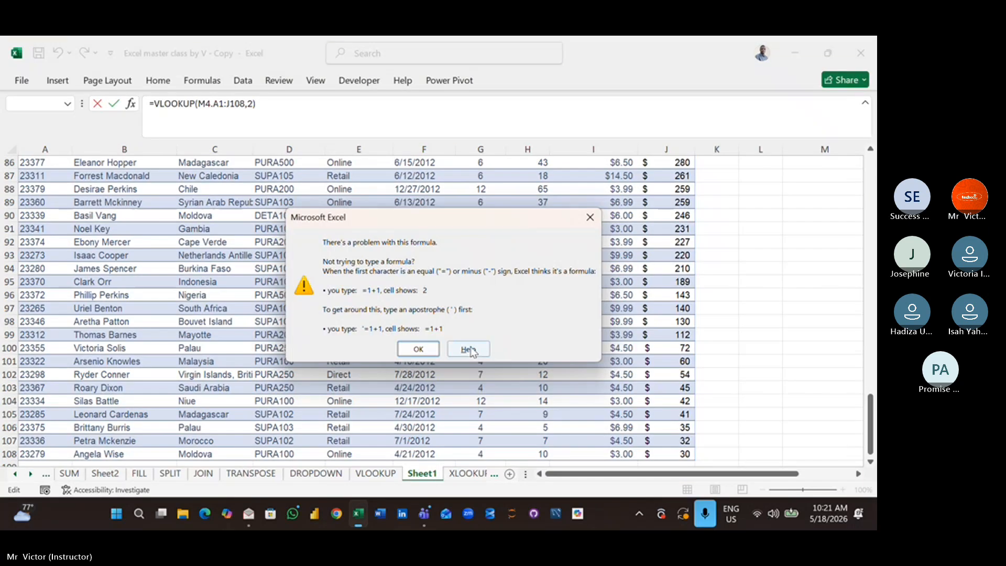
pyautogui.click(418, 348)
# - Clear the stray cell reference from N4 and leave the cell
pyautogui.click(731, 245)
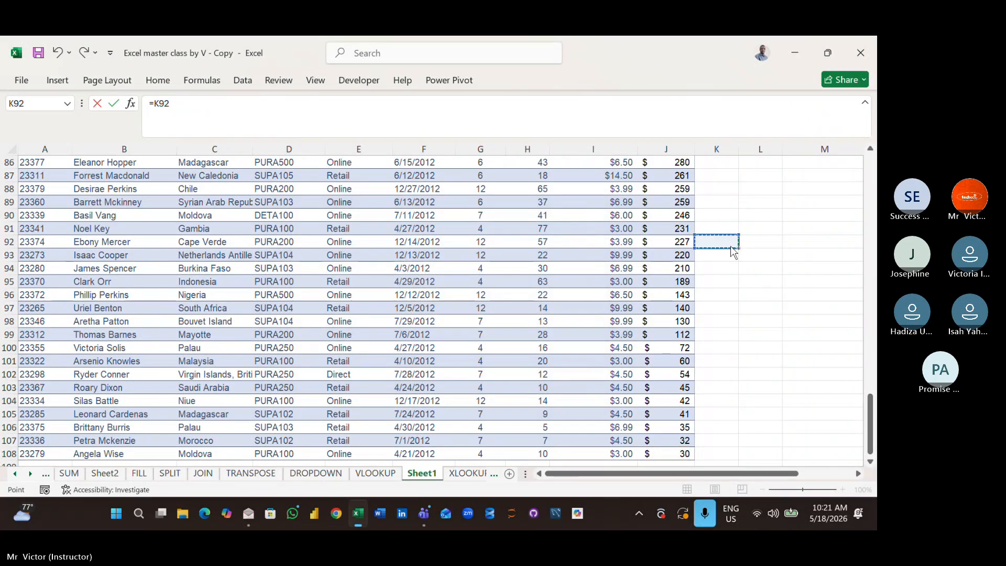
pyautogui.scroll(20, 731, 245)
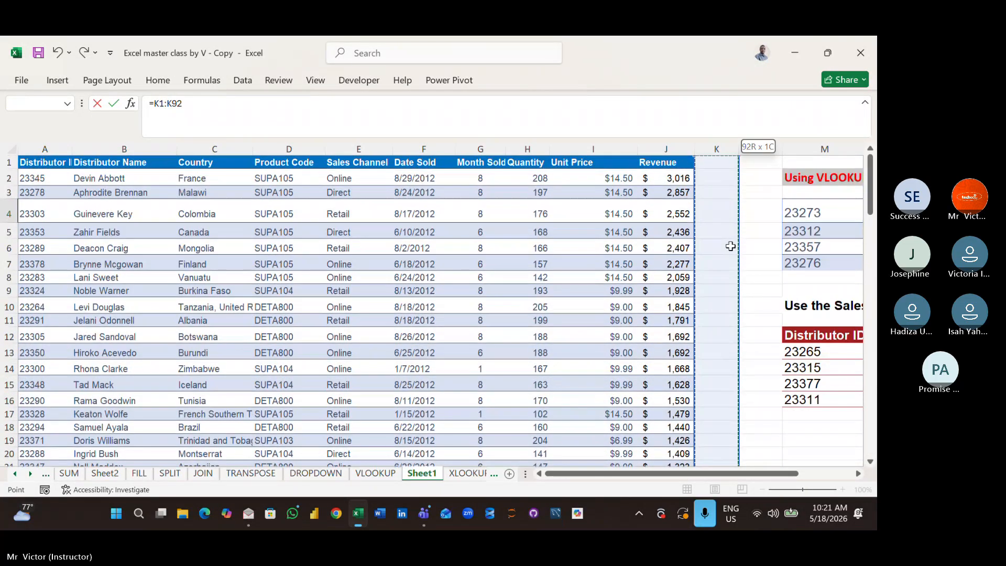
pyautogui.click(832, 209)
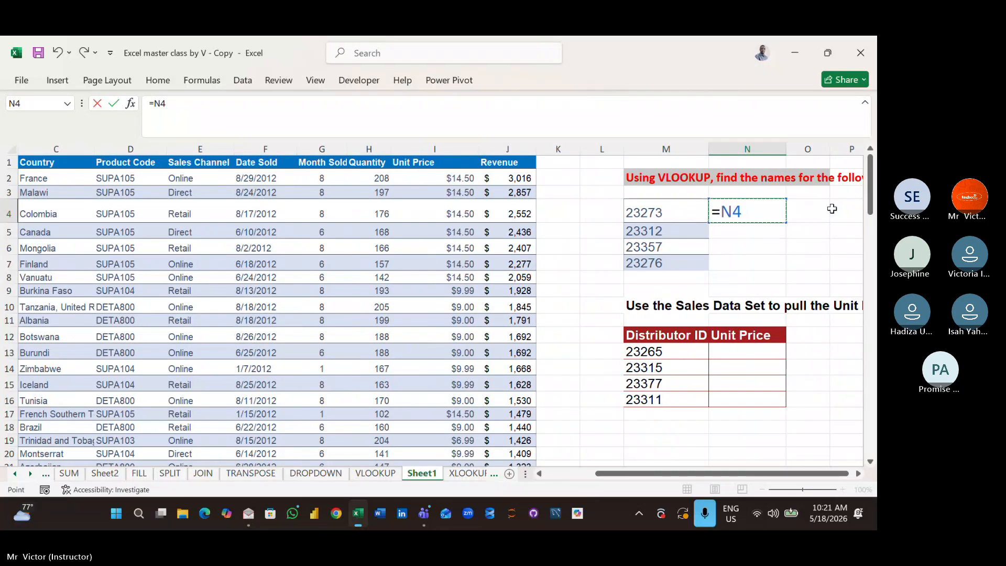
pyautogui.press('BackSpace')
pyautogui.press('BackSpace')
pyautogui.press('BackSpace')
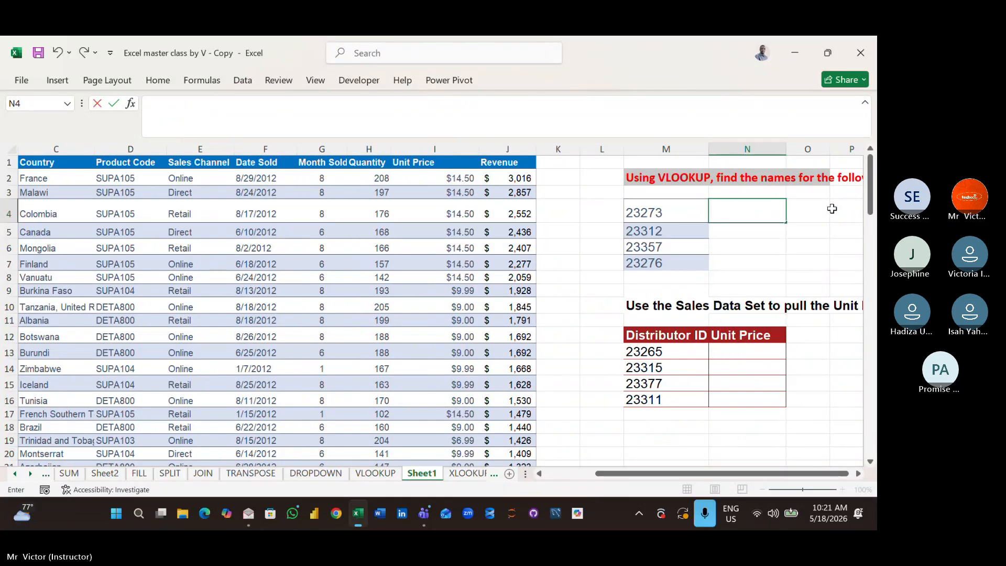
pyautogui.click(762, 266)
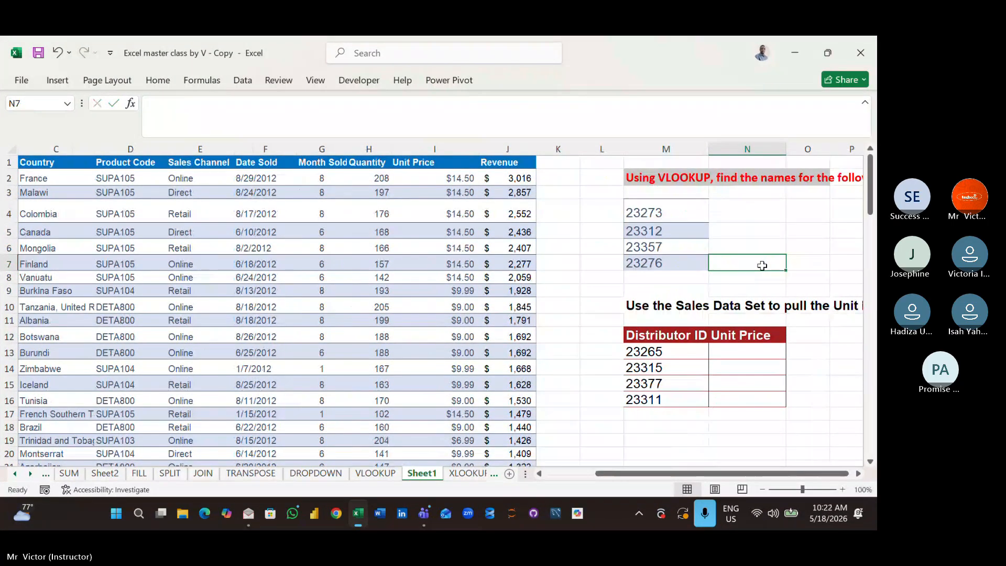
pyautogui.click(755, 213)
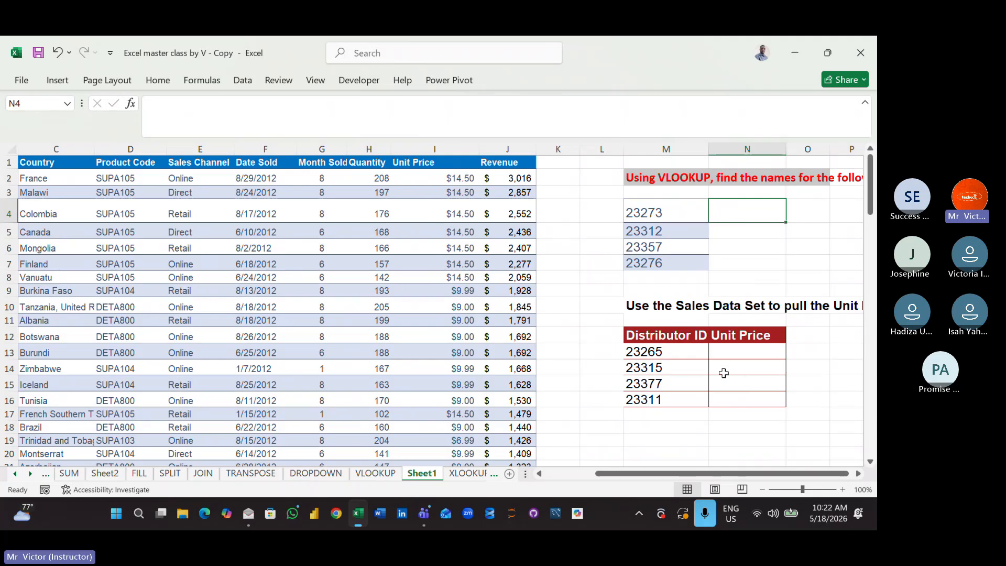
pyautogui.click(733, 347)
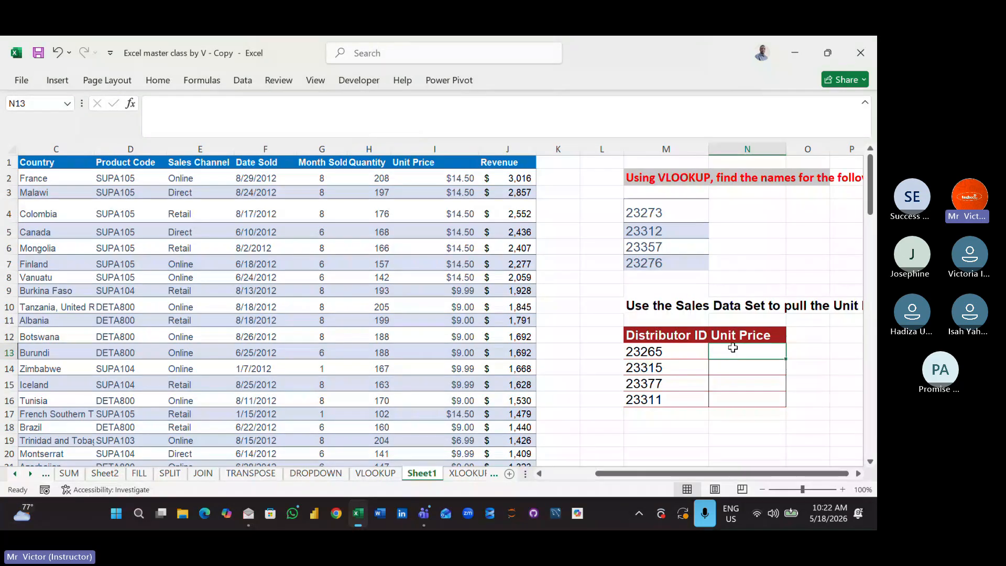
pyautogui.write('=')
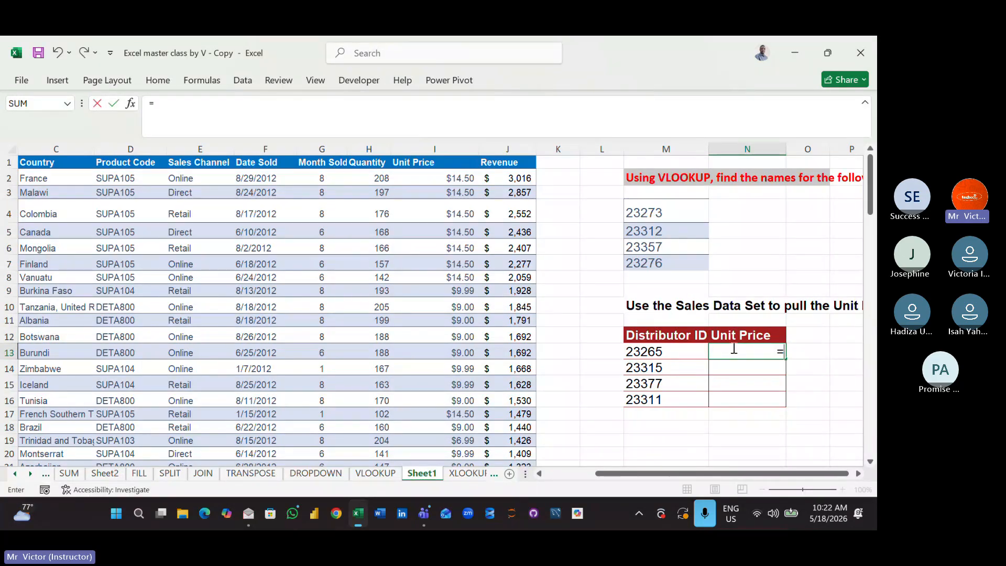
pyautogui.write('VL')
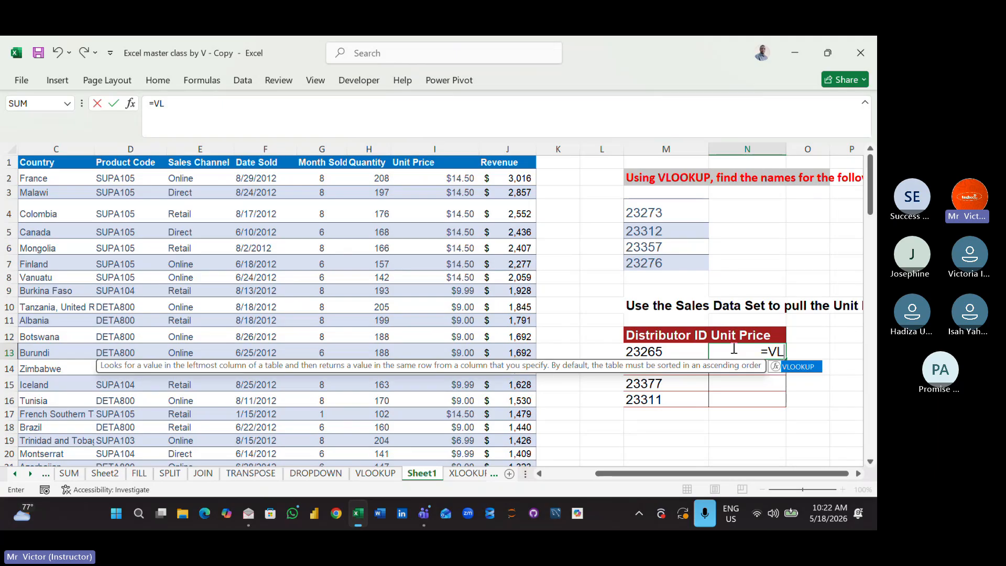
pyautogui.doubleClick(778, 366)
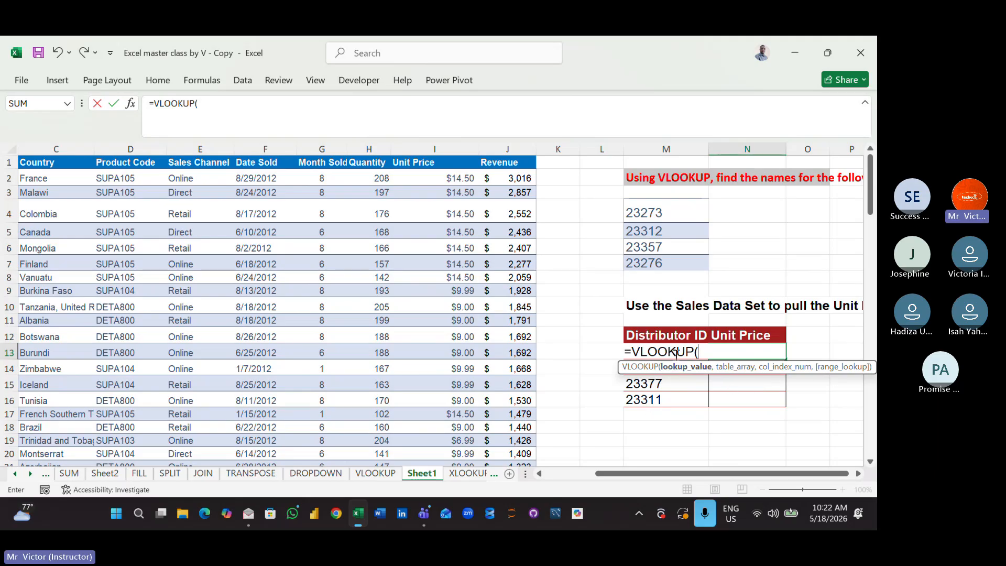
pyautogui.click(728, 397)
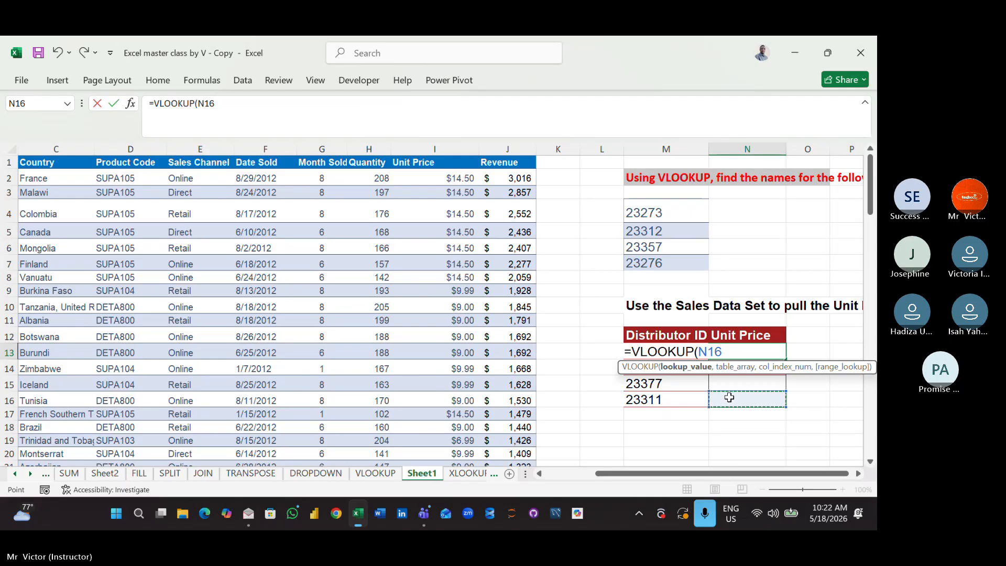
pyautogui.press('BackSpace')
pyautogui.press('BackSpace')
pyautogui.press('BackSpace')
pyautogui.press('BackSpace')
pyautogui.press('BackSpace')
pyautogui.press('BackSpace')
pyautogui.press('BackSpace')
pyautogui.press('BackSpace')
pyautogui.press('BackSpace')
pyautogui.press('BackSpace')
pyautogui.press('BackSpace')
pyautogui.press('BackSpace')
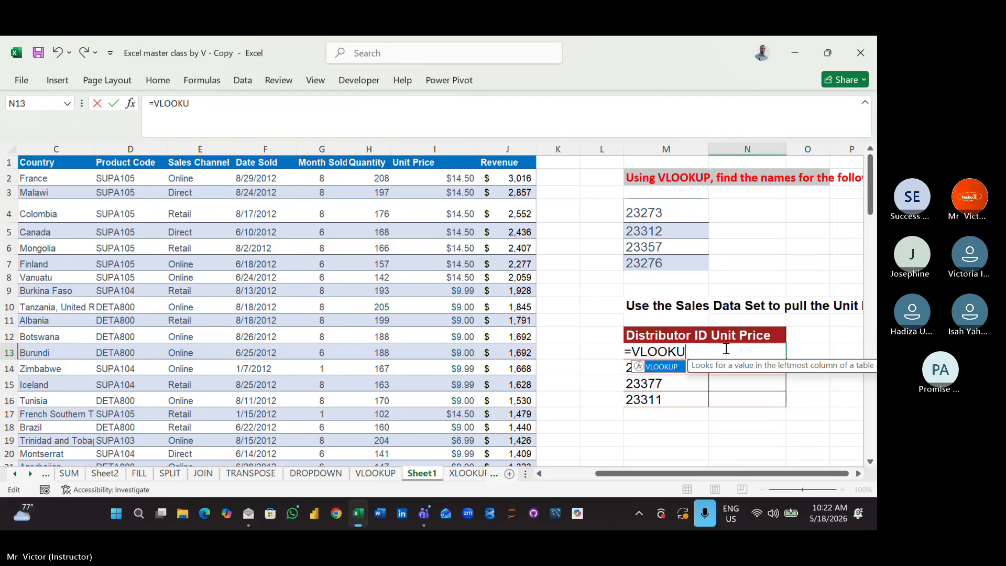
pyautogui.click(734, 403)
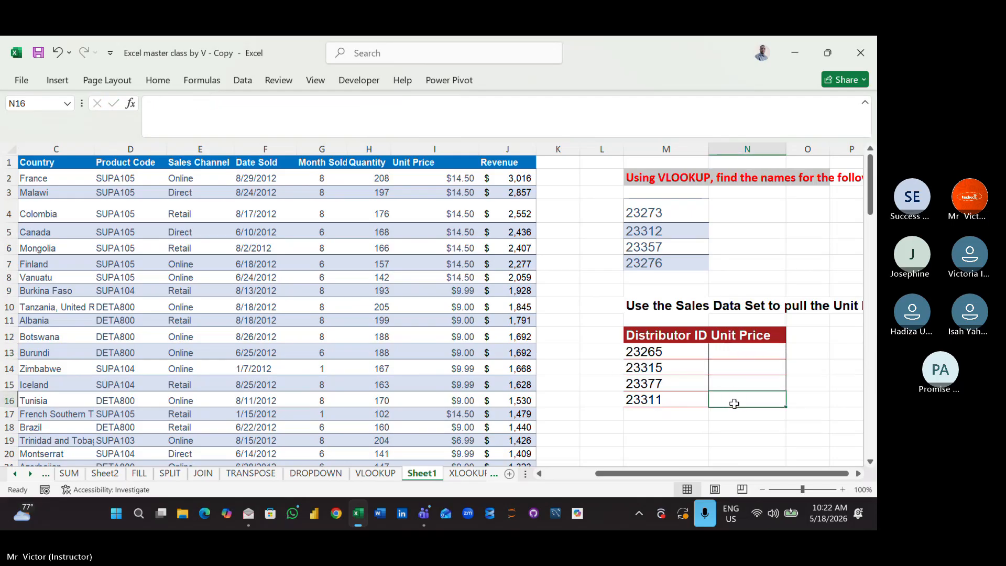
# - Examine the first distributor ID in the unit price table and row 13 across the sales data columns
pyautogui.click(666, 351)
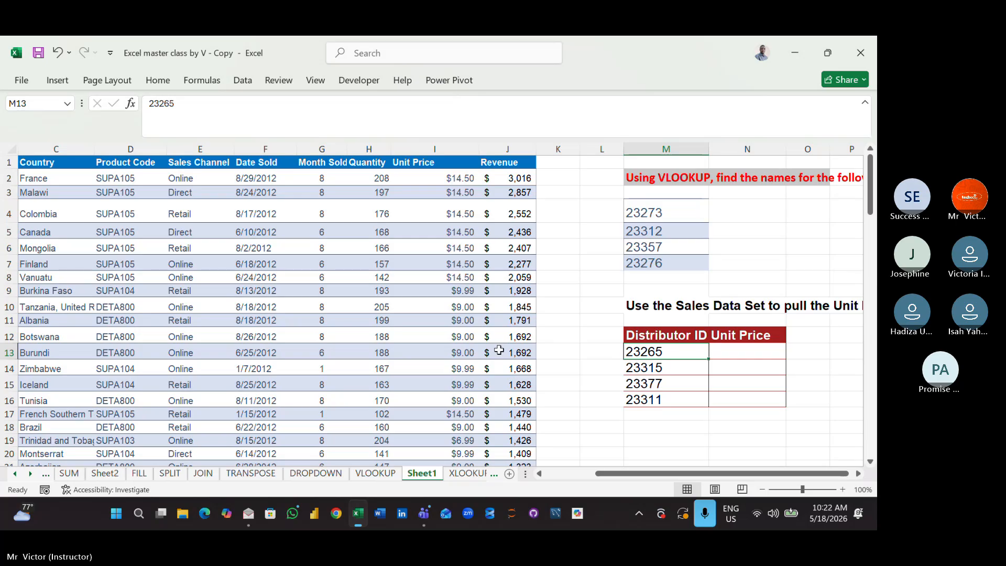
pyautogui.click(601, 357)
pyautogui.press('Left')
pyautogui.press('Left')
pyautogui.press('Left')
pyautogui.press('Left')
pyautogui.press('Left')
pyautogui.press('Left')
pyautogui.press('Left')
pyautogui.press('Left')
pyautogui.press('Left')
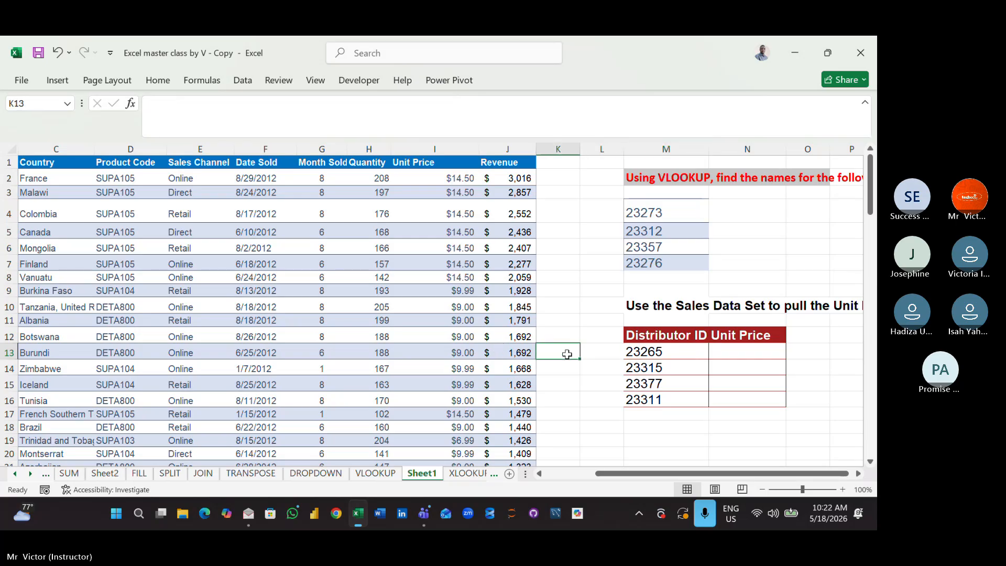
pyautogui.press('Left')
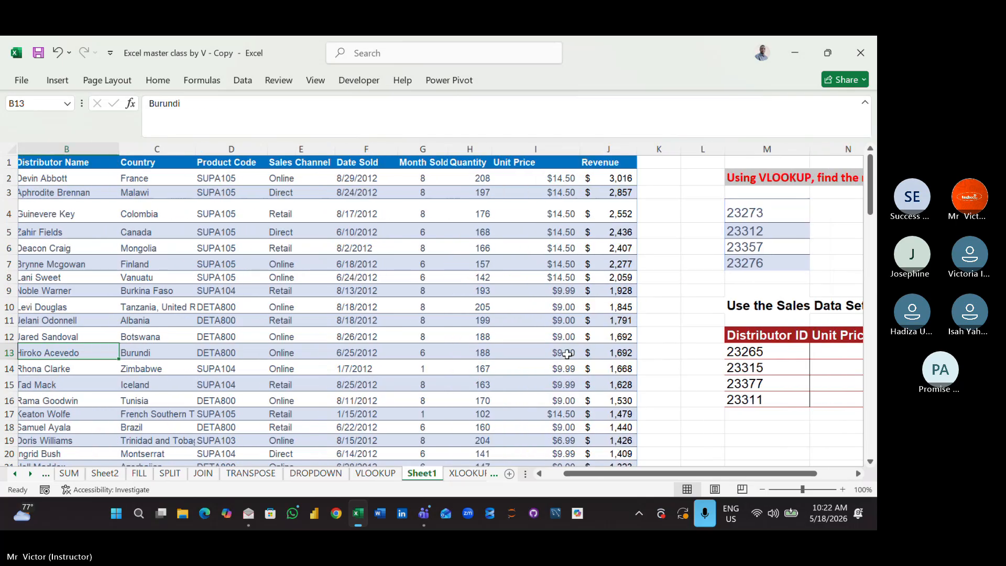
pyautogui.press('Right')
pyautogui.press('Right')
pyautogui.press('Right')
pyautogui.press('Right')
pyautogui.press('Right')
pyautogui.press('Right')
pyautogui.press('Right')
pyautogui.press('Right')
pyautogui.press('Right')
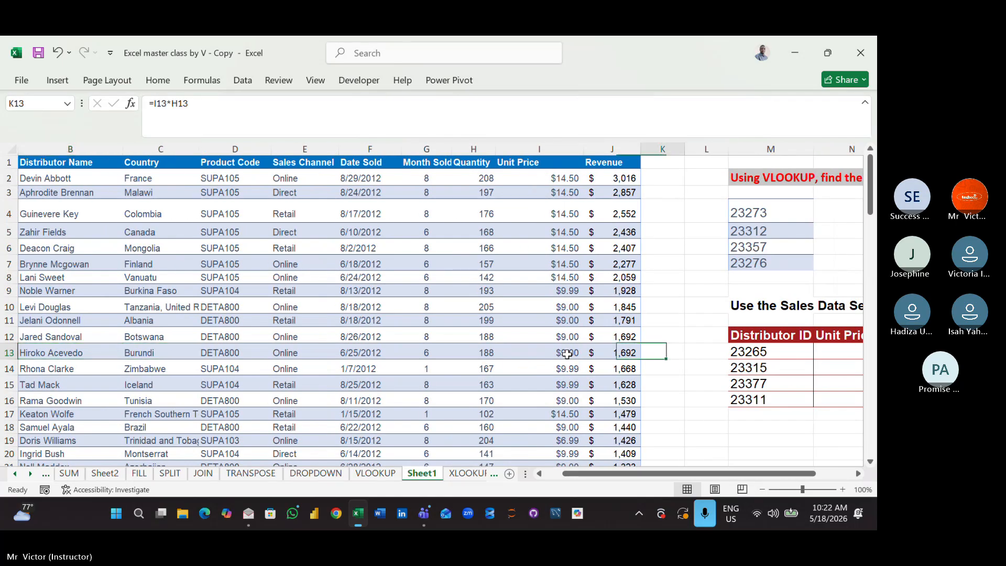
pyautogui.press('Right')
pyautogui.press('Right')
pyautogui.press('Right')
pyautogui.press('Right')
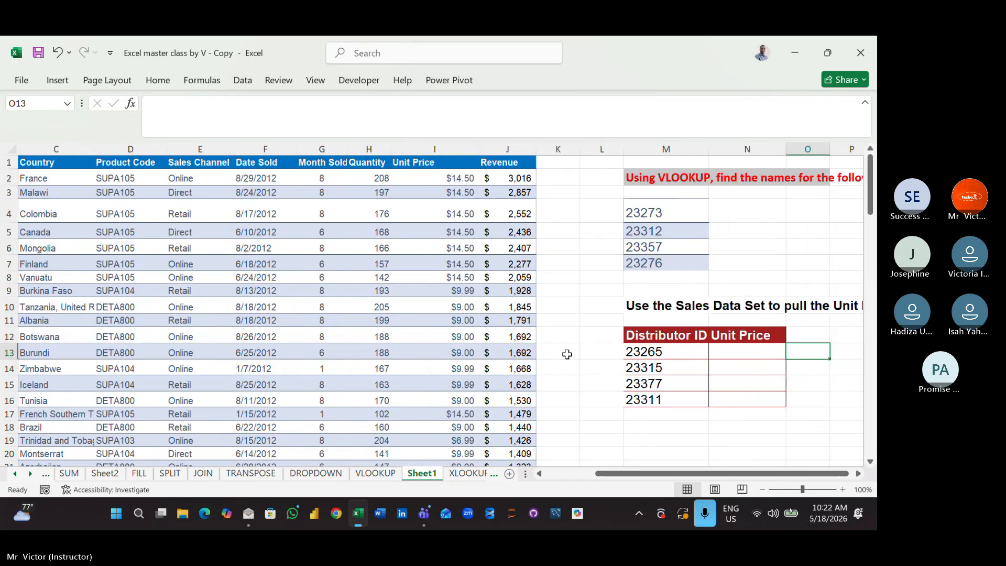
# - Look up the unit price in N13 with the formula =VLOOKUP(M13,A1:J108,9)
pyautogui.click(719, 351)
pyautogui.write('=VL')
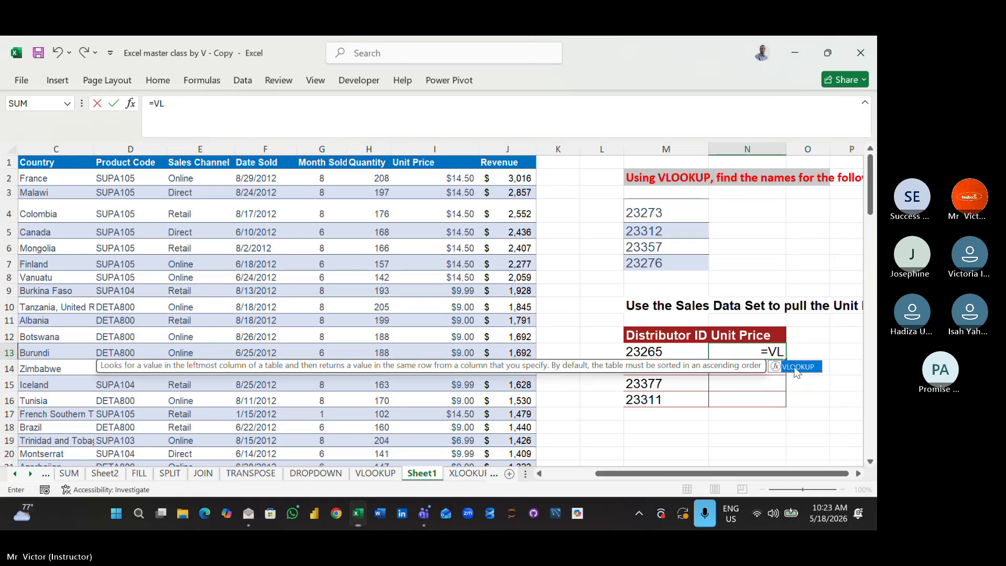
pyautogui.doubleClick(795, 368)
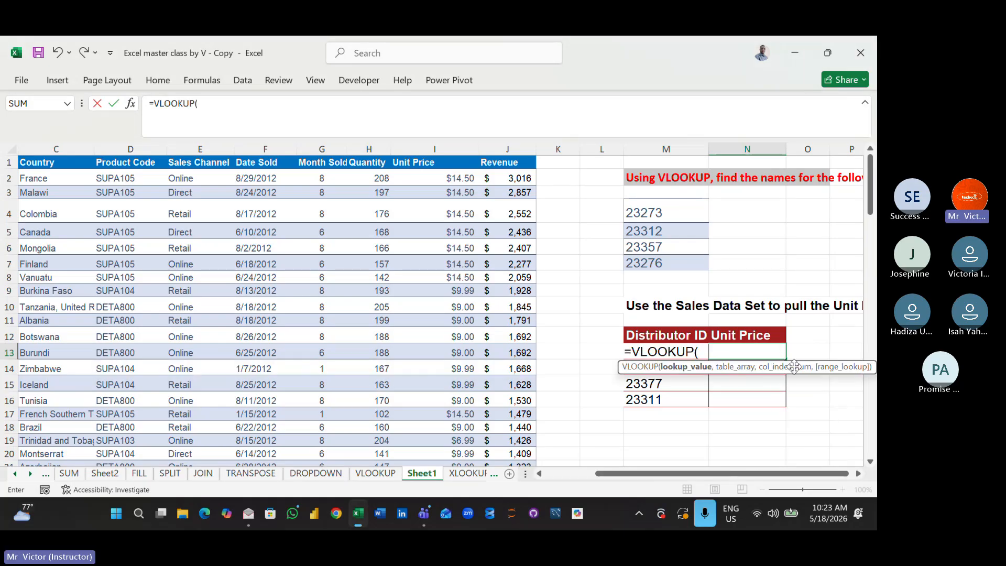
pyautogui.write('M13')
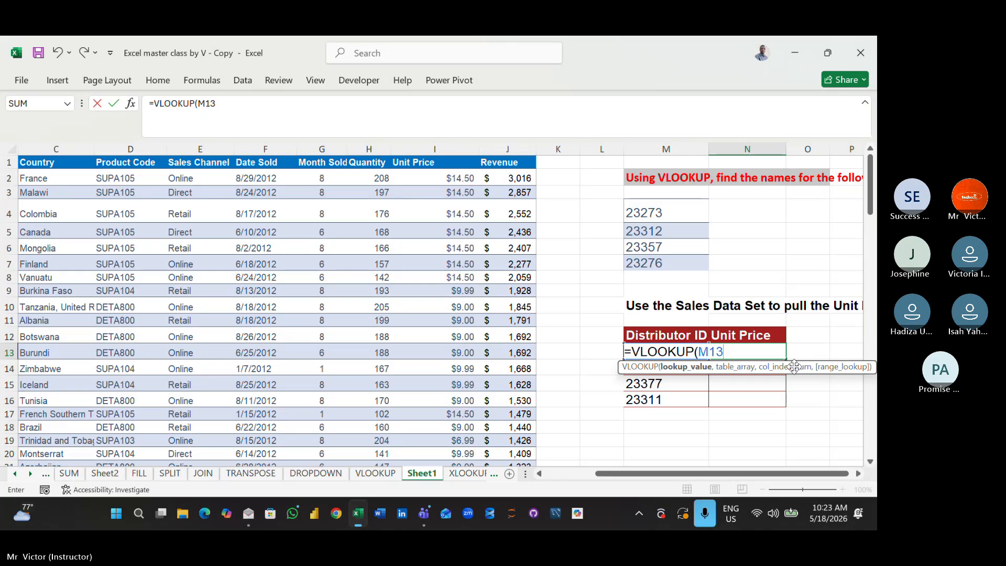
pyautogui.write(',')
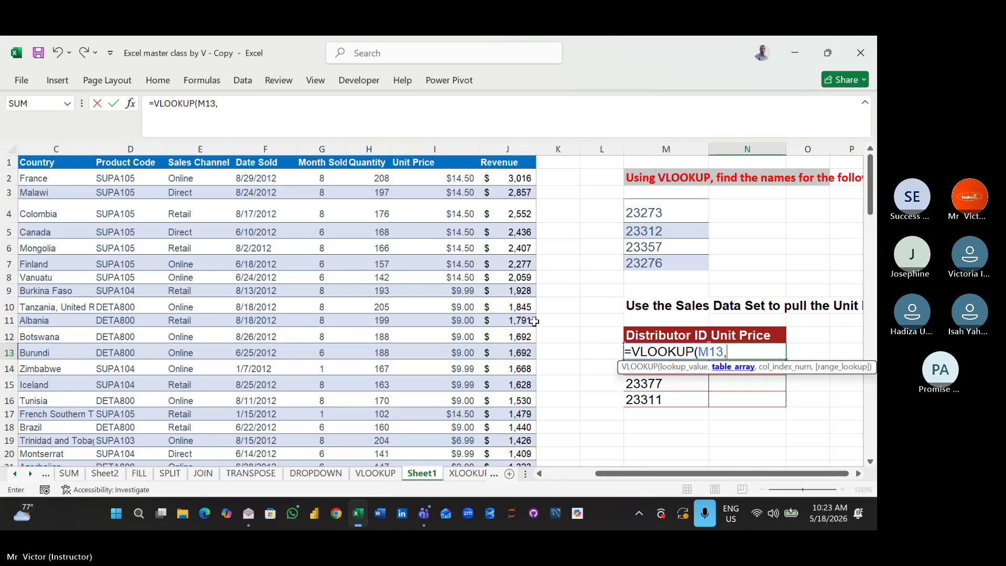
pyautogui.moveTo(619, 473); pyautogui.dragTo(496, 479)
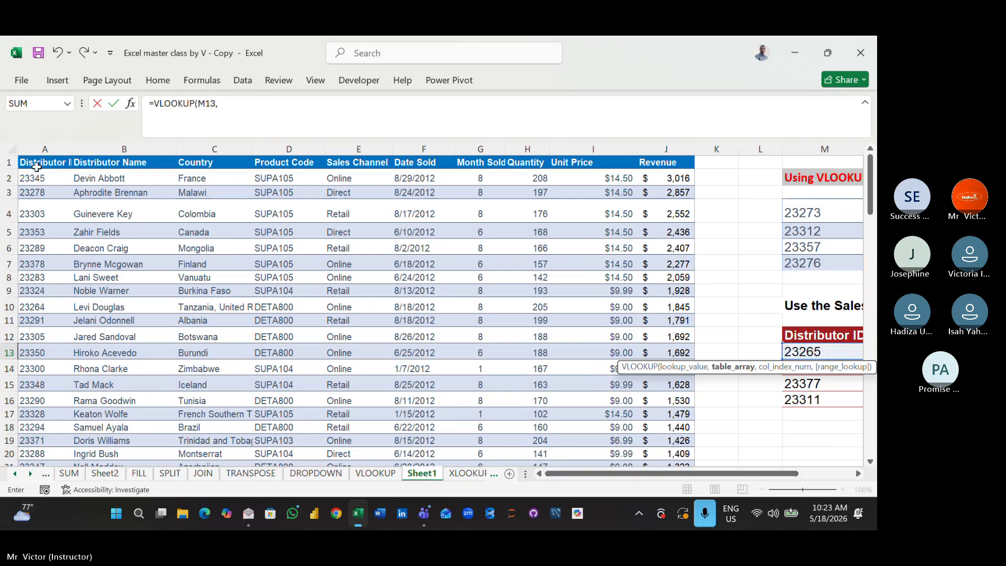
pyautogui.moveTo(37, 167); pyautogui.dragTo(657, 151)
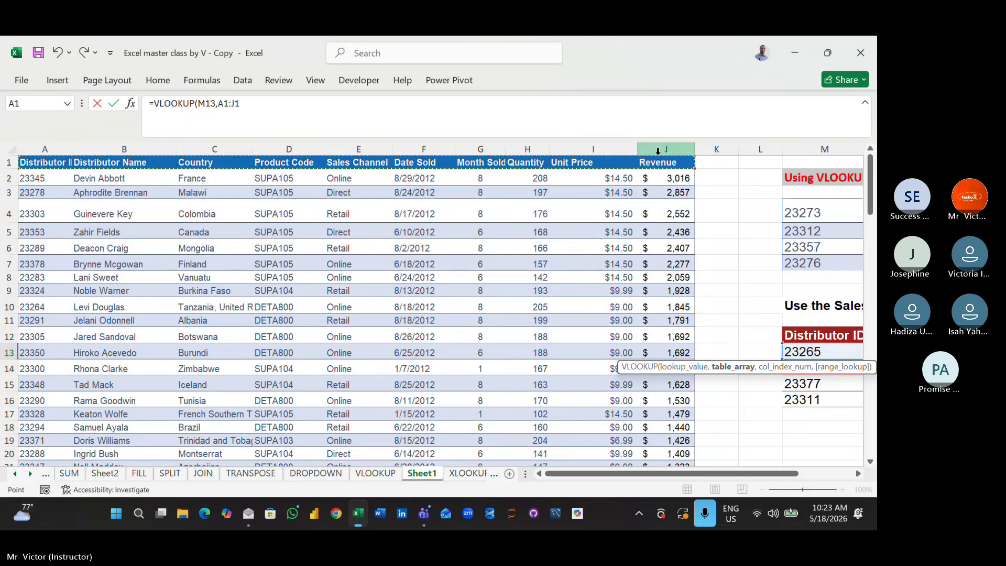
pyautogui.hotkey('ctrl', 'shift', 'Down')
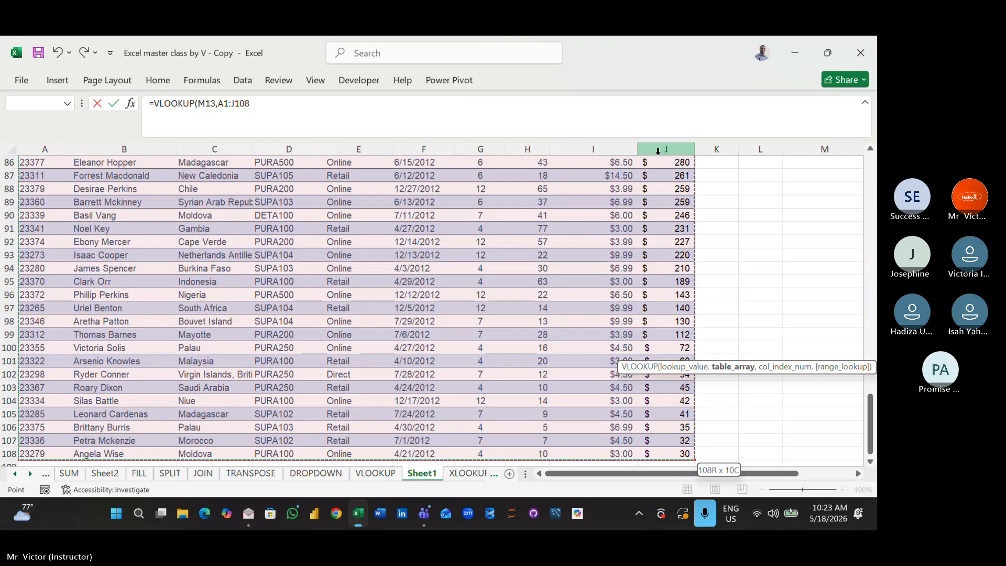
pyautogui.write(',')
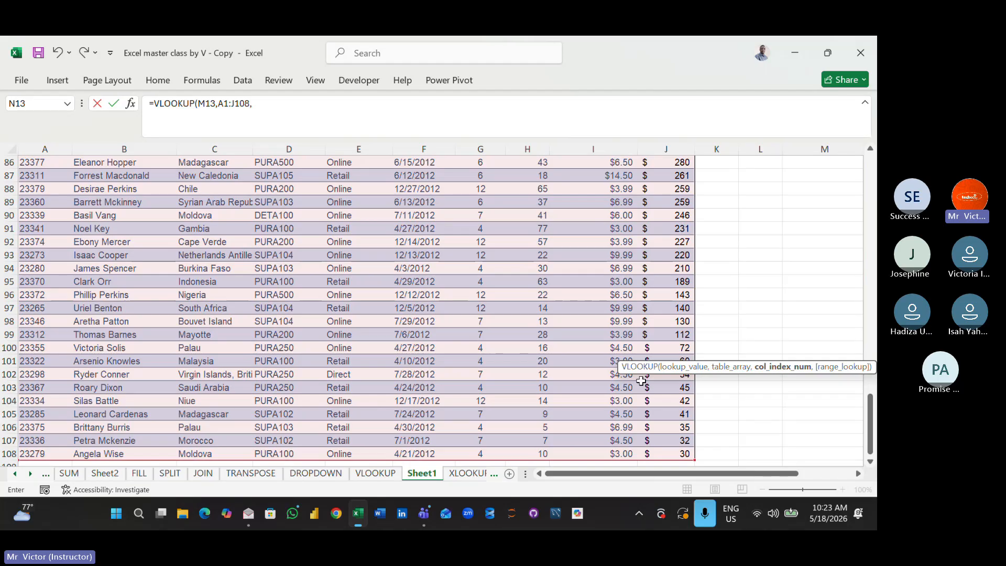
pyautogui.write(')')
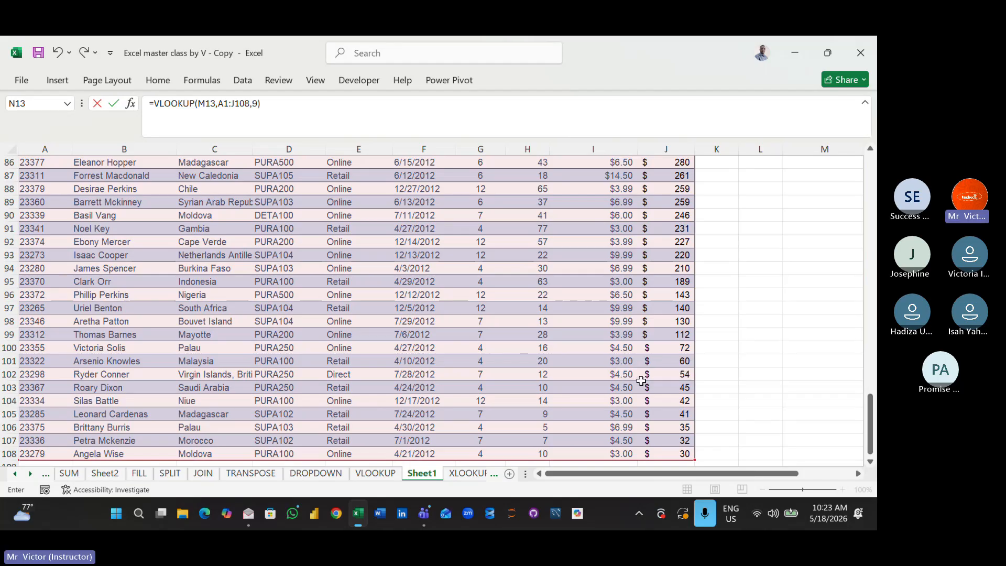
pyautogui.hotkey('ctrl', 'Return')
# - Fill the unit price lookup formula from N13 down to N16
pyautogui.scroll(1, 641, 381)
pyautogui.press('Up')
pyautogui.press('Up')
pyautogui.press('Up')
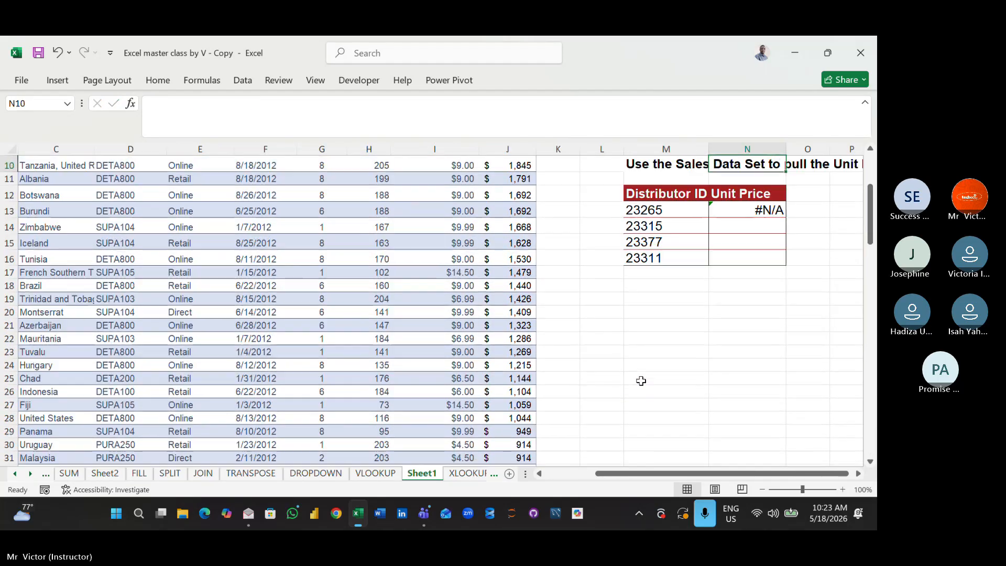
pyautogui.click(735, 211)
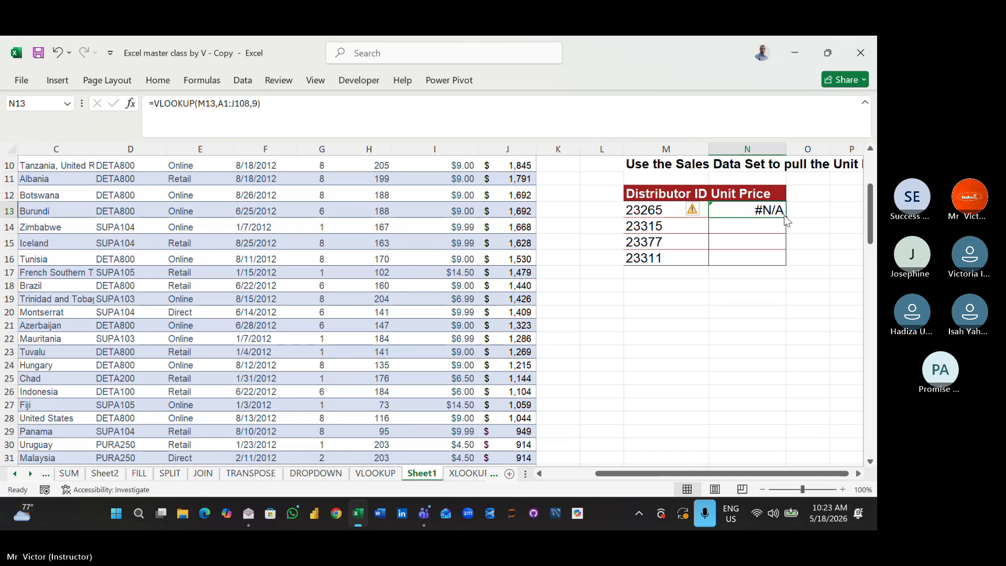
pyautogui.moveTo(784, 215); pyautogui.dragTo(785, 261)
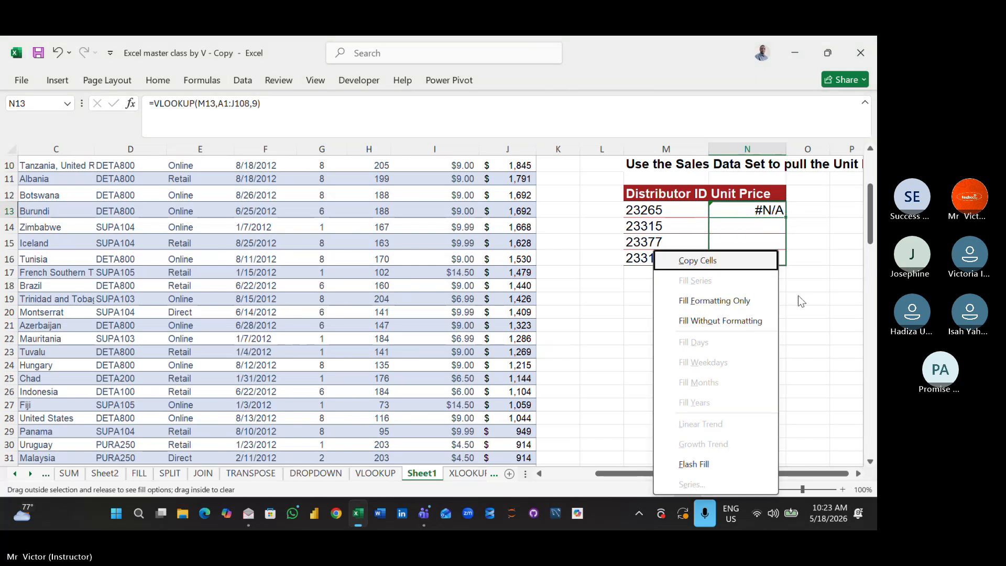
pyautogui.press('Escape')
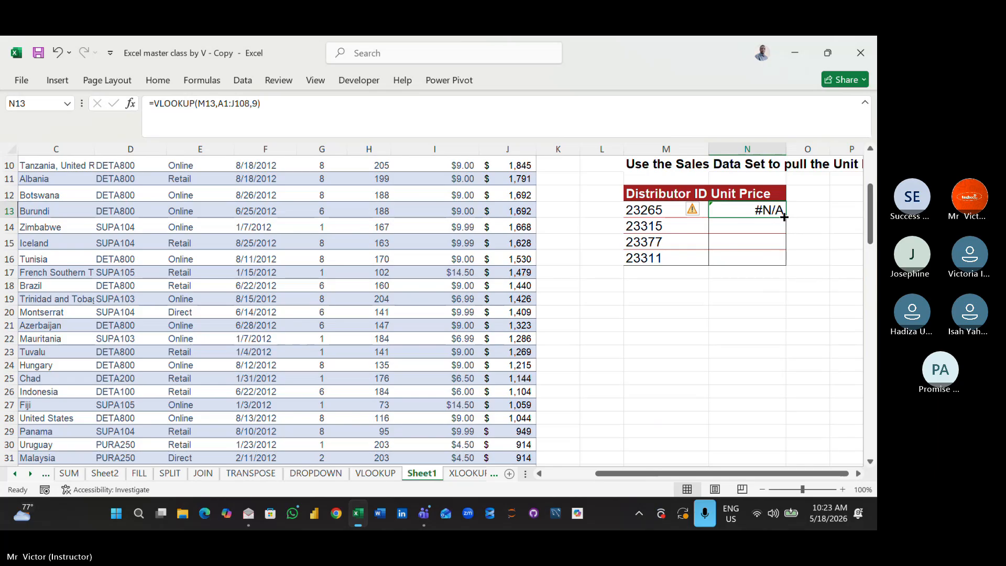
pyautogui.moveTo(786, 220); pyautogui.dragTo(785, 261)
pyautogui.click(755, 326)
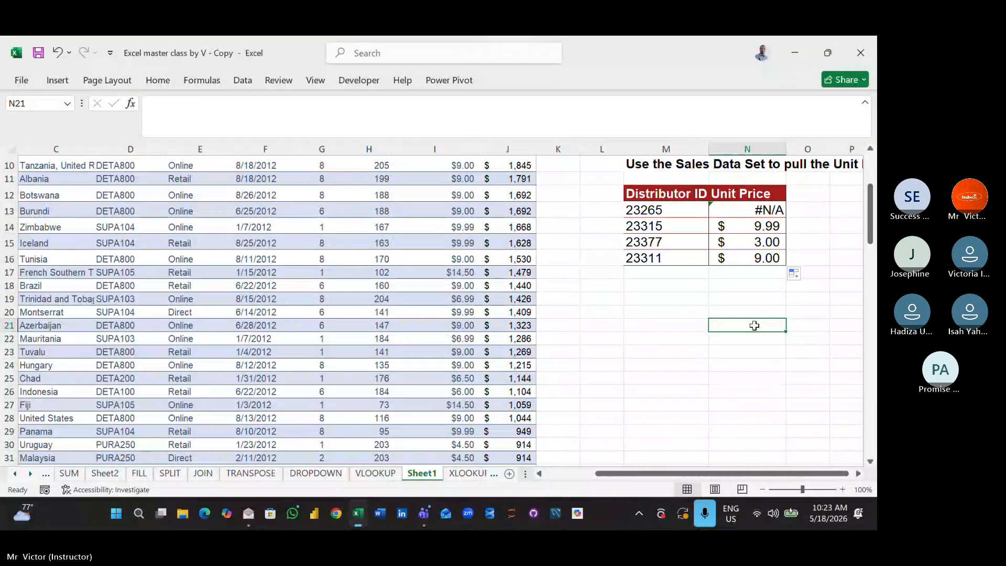
# - Review the unit price lookup table and examine the Distributor ID column and headers of the sales data
pyautogui.press('Up')
pyautogui.press('Up')
pyautogui.press('Up')
pyautogui.press('Up')
pyautogui.press('Up')
pyautogui.press('Up')
pyautogui.press('Up')
pyautogui.press('Up')
pyautogui.press('Up')
pyautogui.press('Up')
pyautogui.press('Up')
pyautogui.press('Up')
pyautogui.press('Up')
pyautogui.press('Up')
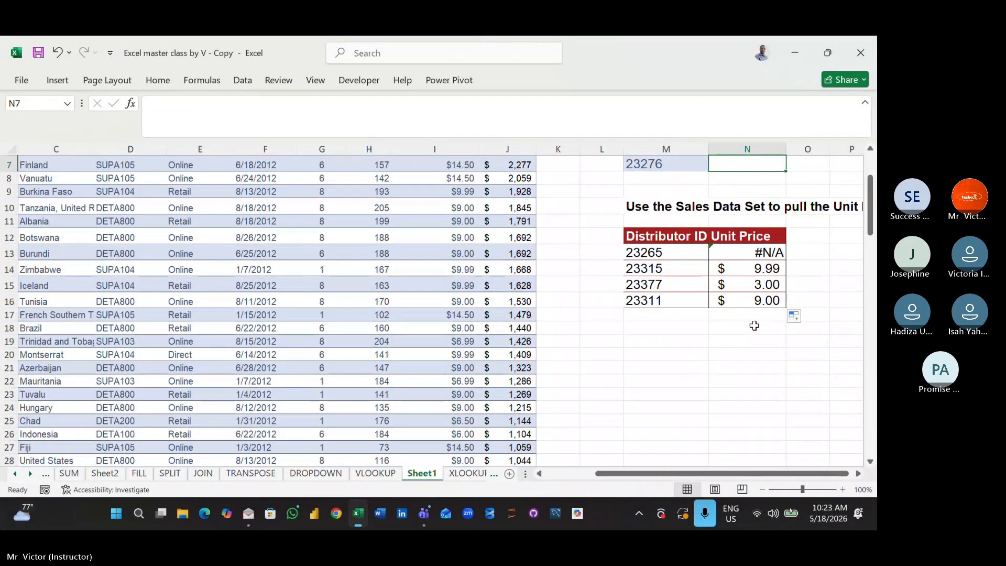
pyautogui.press('Up')
pyautogui.press('Up')
pyautogui.press('Up')
pyautogui.press('Up')
pyautogui.press('Up')
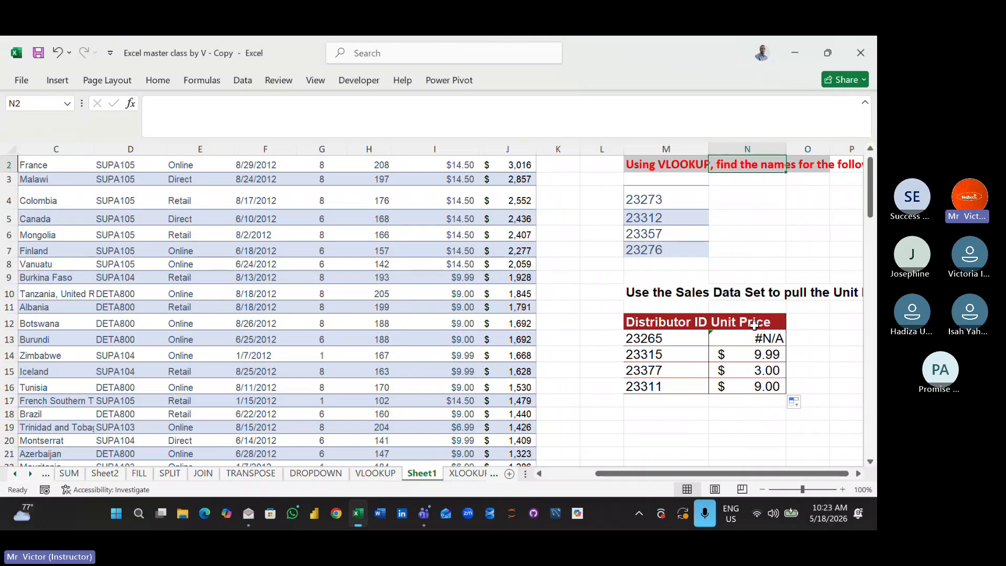
pyautogui.click(607, 301)
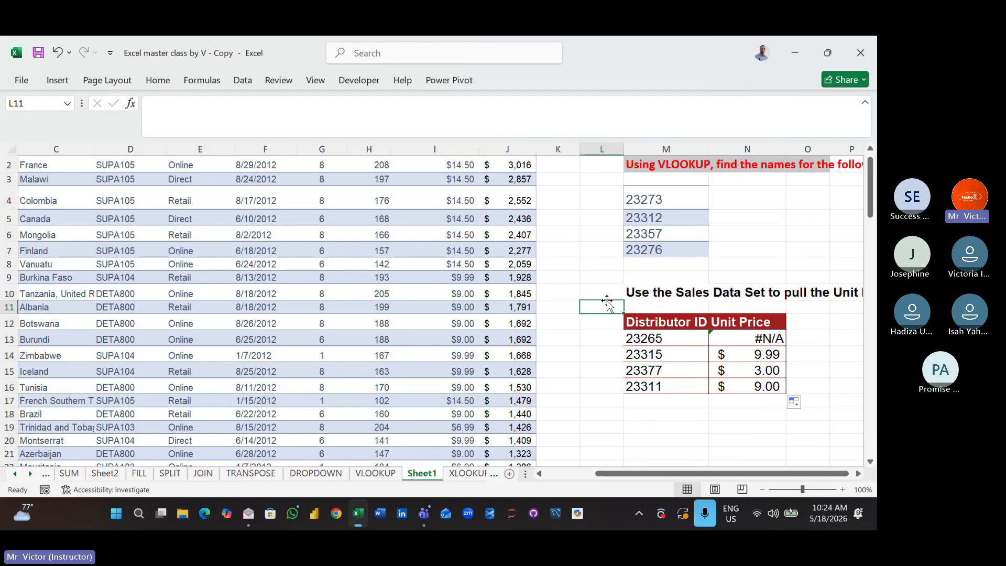
pyautogui.press('Home')
pyautogui.press('Home')
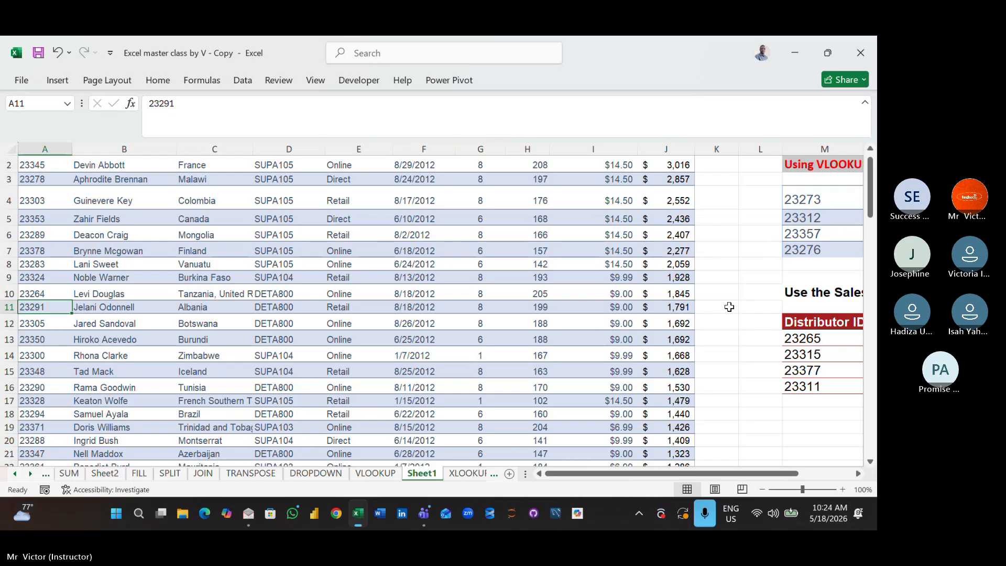
pyautogui.press('Up')
pyautogui.press('Up')
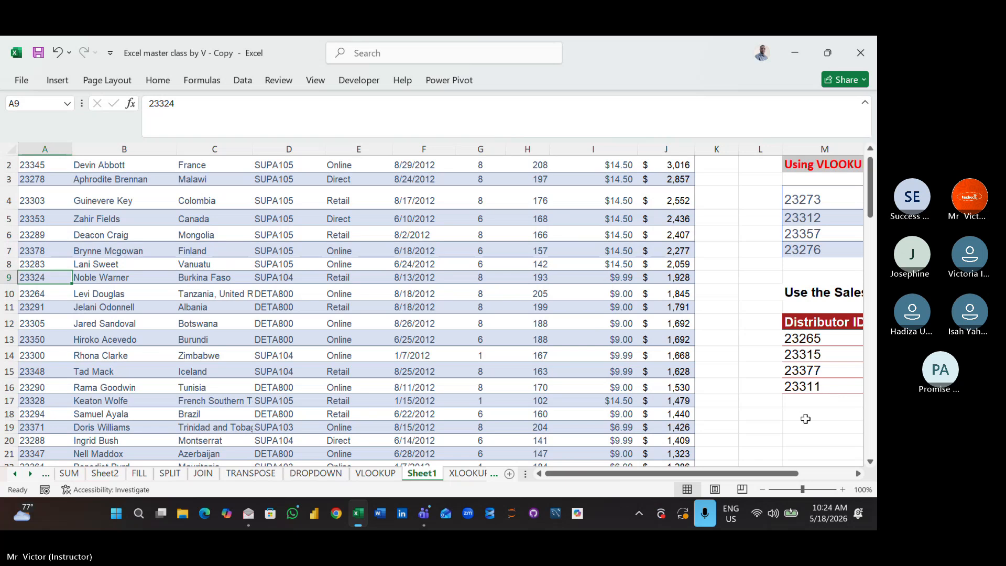
pyautogui.click(805, 410)
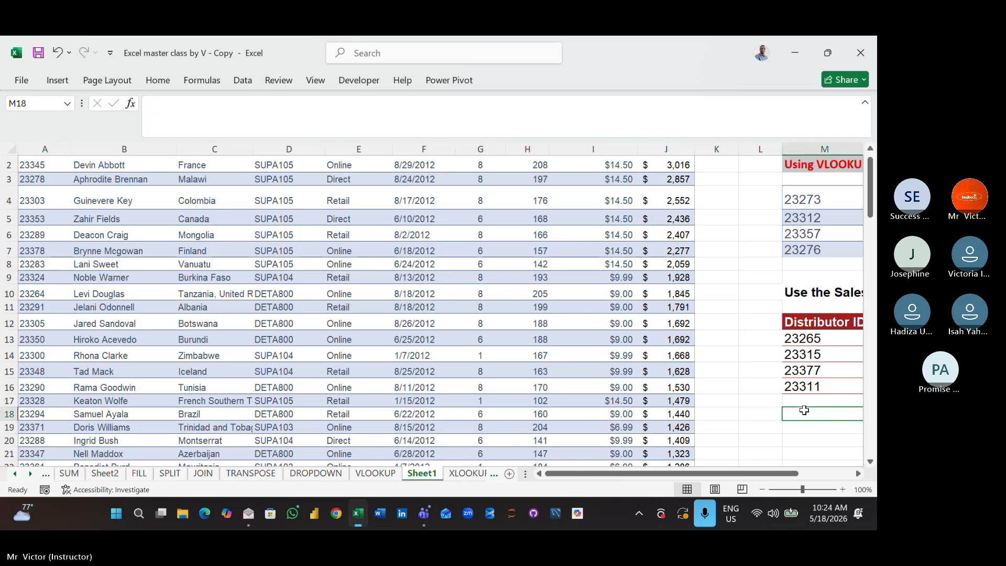
pyautogui.click(765, 340)
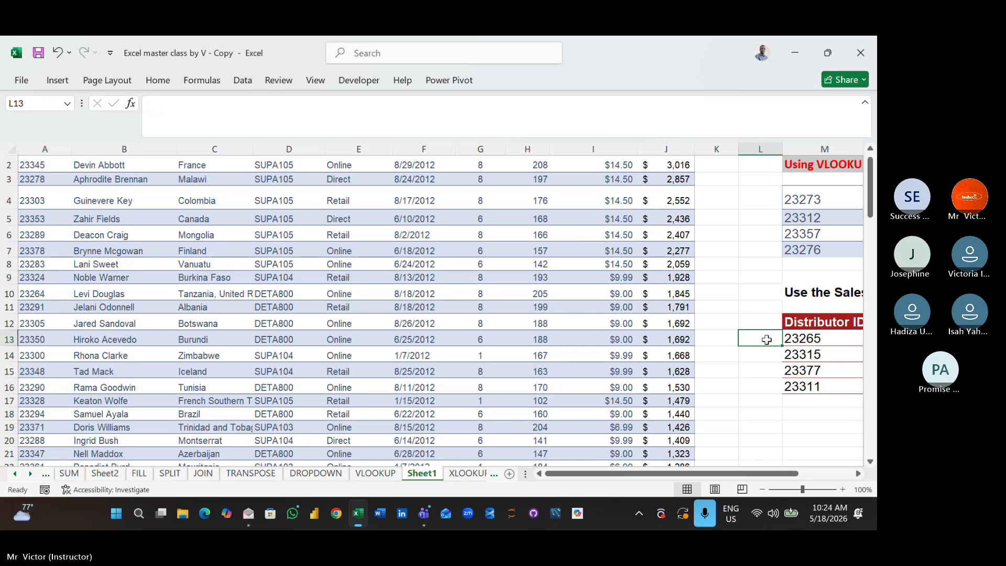
pyautogui.press('Up')
pyautogui.press('Up')
pyautogui.press('Up')
pyautogui.press('Up')
pyautogui.press('Up')
pyautogui.press('Up')
pyautogui.press('Up')
pyautogui.press('Up')
pyautogui.press('Up')
pyautogui.press('Up')
pyautogui.press('Up')
pyautogui.press('Up')
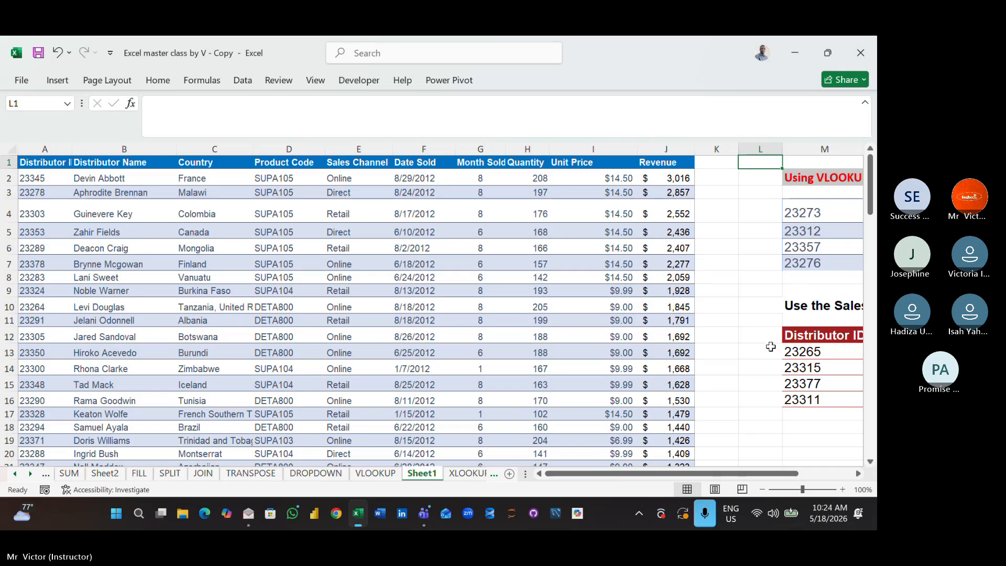
# - Start an XLOOKUP formula in M19 with M4 as the lookup value and A1:A108 as the lookup array
pyautogui.click(784, 440)
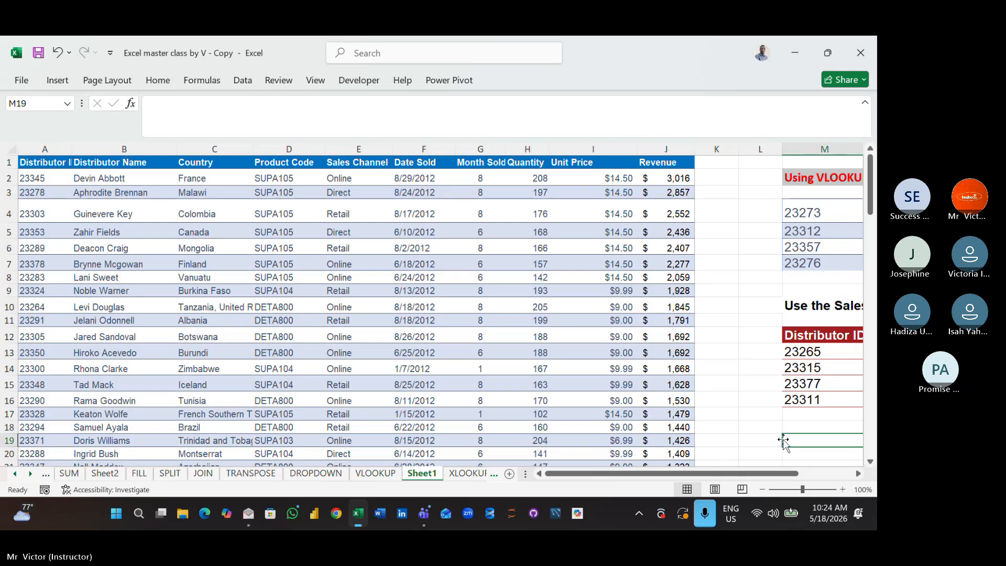
pyautogui.write('=XV')
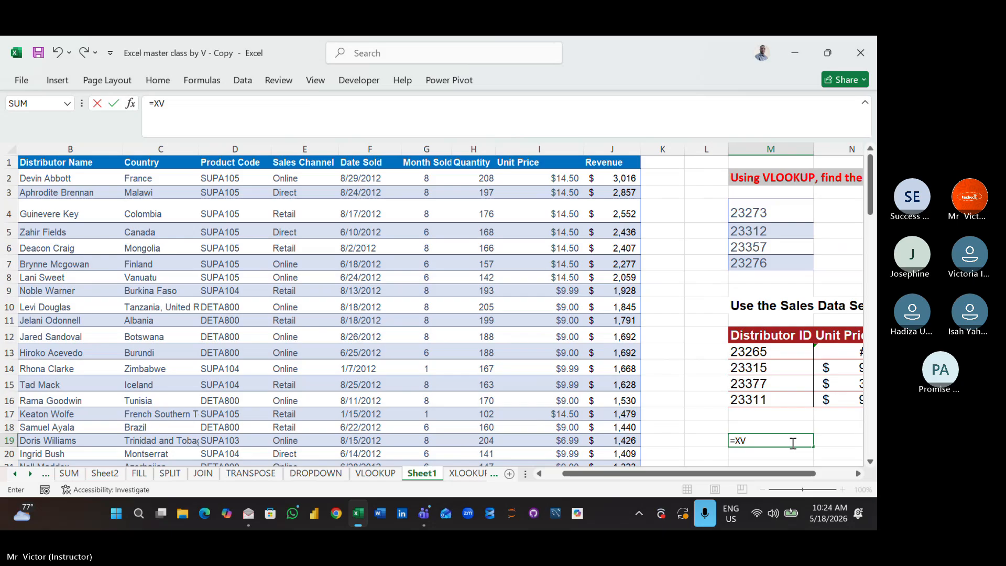
pyautogui.press('BackSpace')
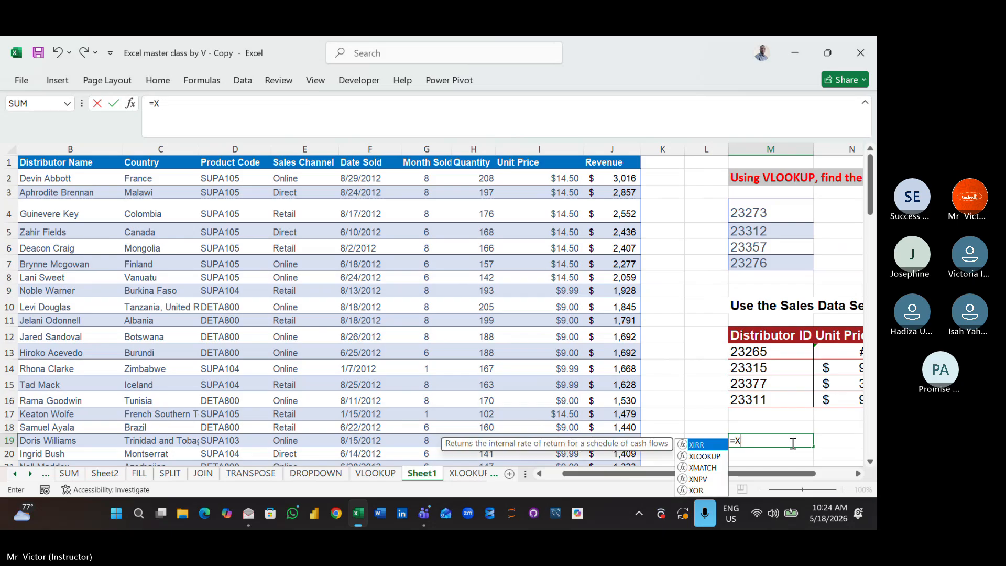
pyautogui.write('L')
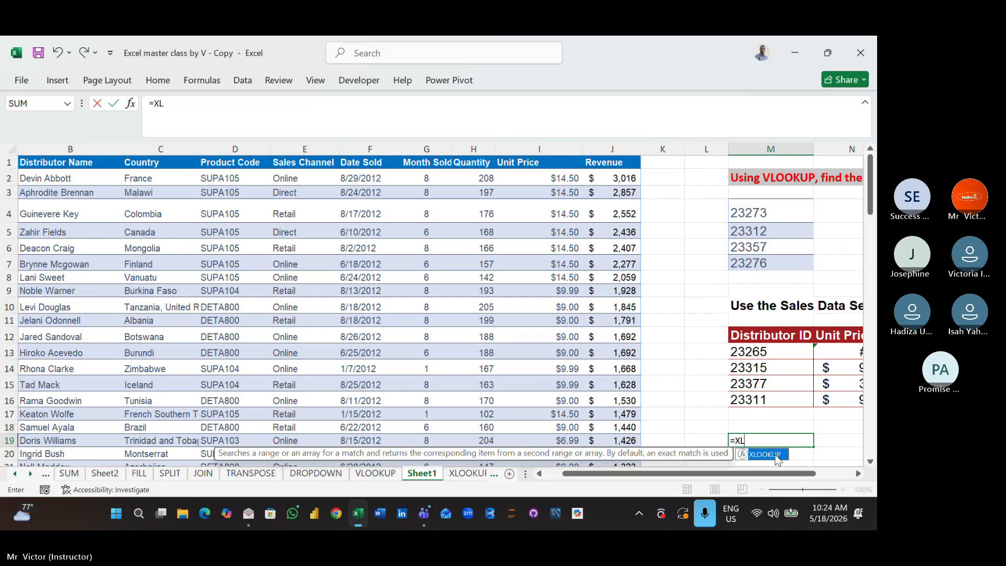
pyautogui.doubleClick(774, 454)
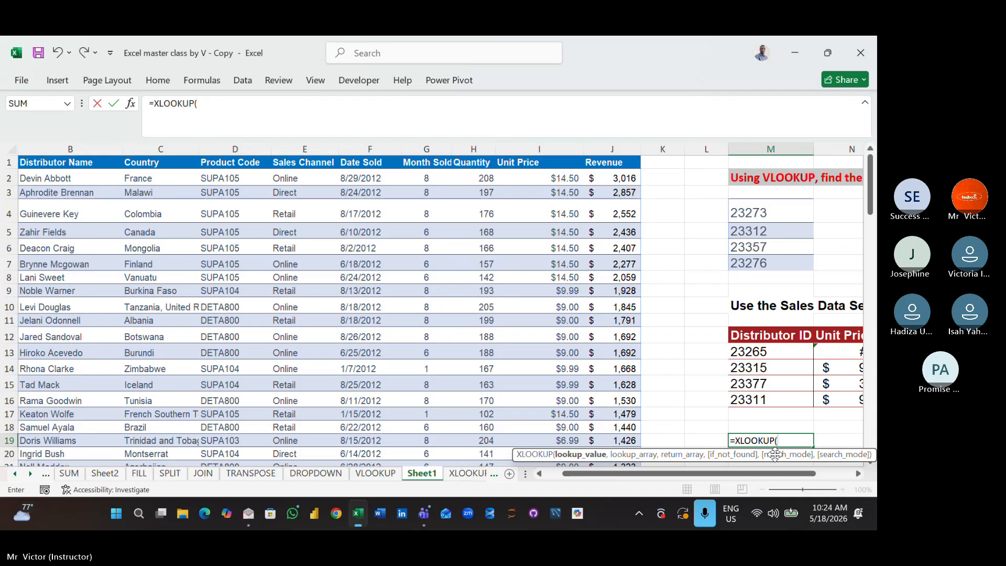
pyautogui.click(761, 212)
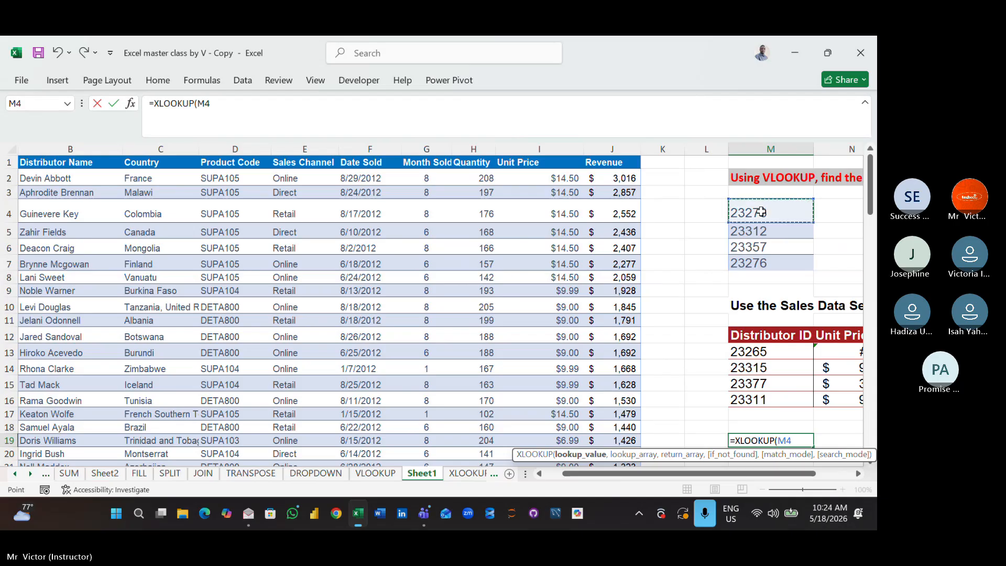
pyautogui.write(',')
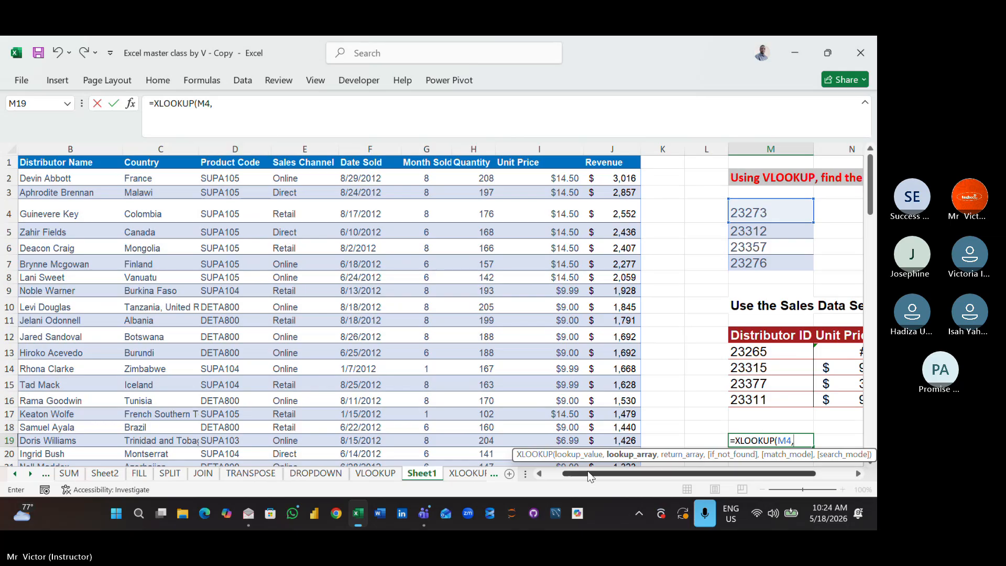
pyautogui.moveTo(587, 471); pyautogui.dragTo(570, 470)
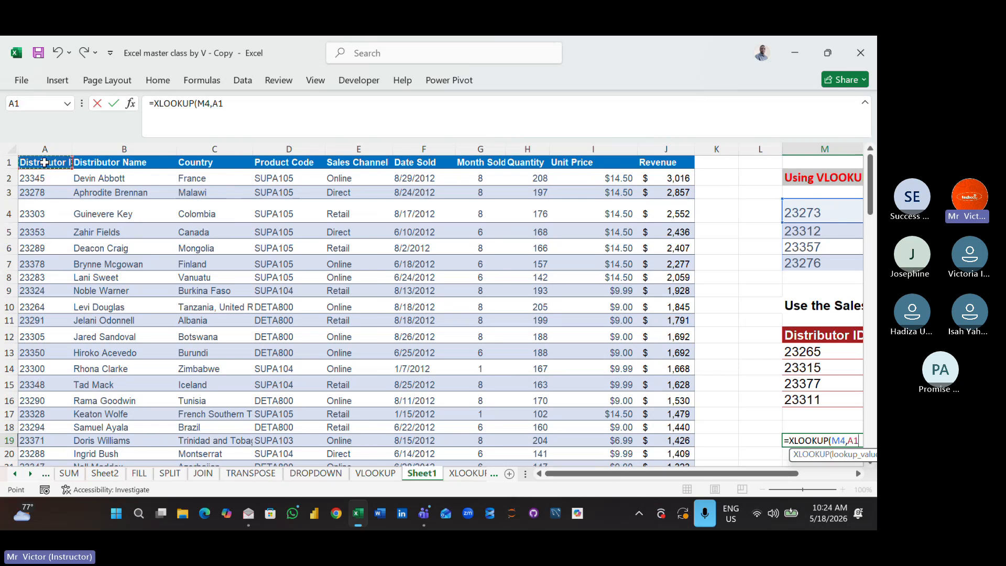
pyautogui.hotkey('ctrl', 'shift', 'Down')
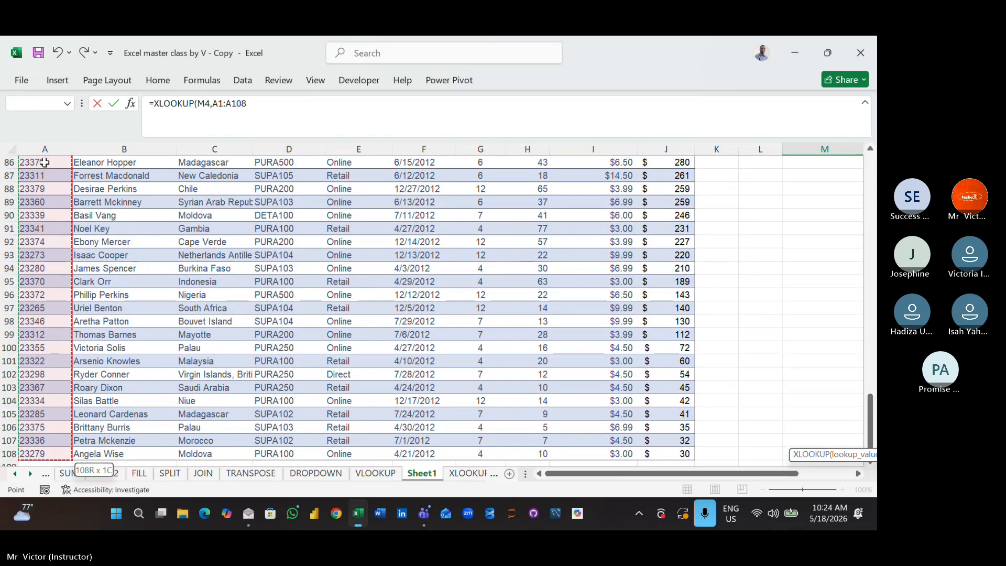
# - Add B1:B108 as the return array and enter the XLOOKUP formula in M19
pyautogui.write(',')
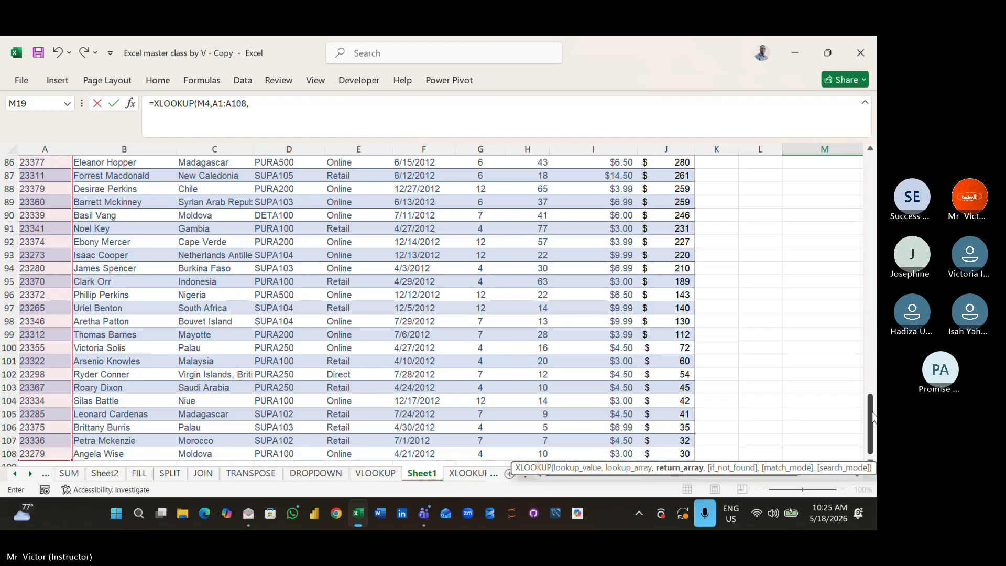
pyautogui.moveTo(872, 418); pyautogui.dragTo(852, 178)
pyautogui.click(146, 160)
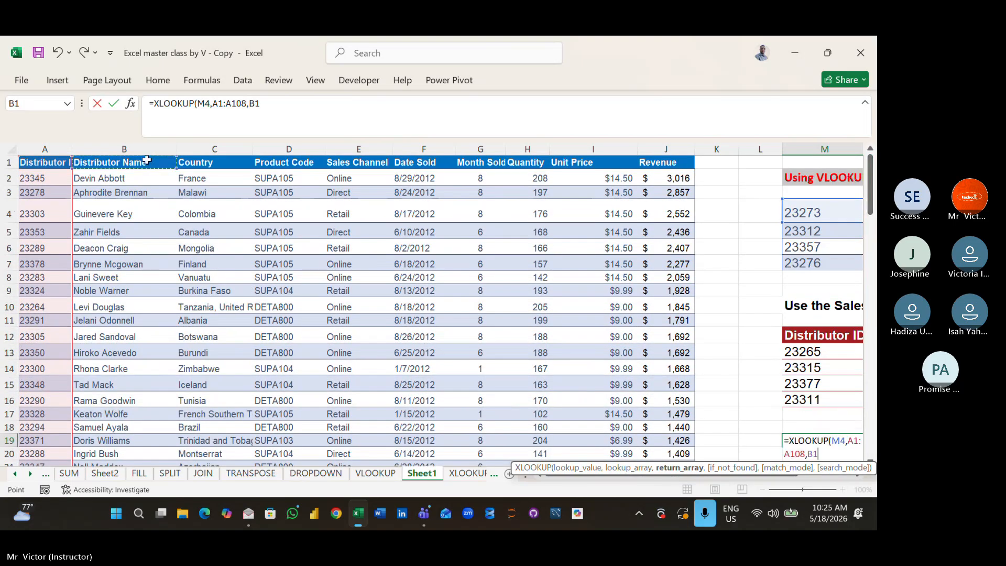
pyautogui.hotkey('ctrl', 'shift', 'Down')
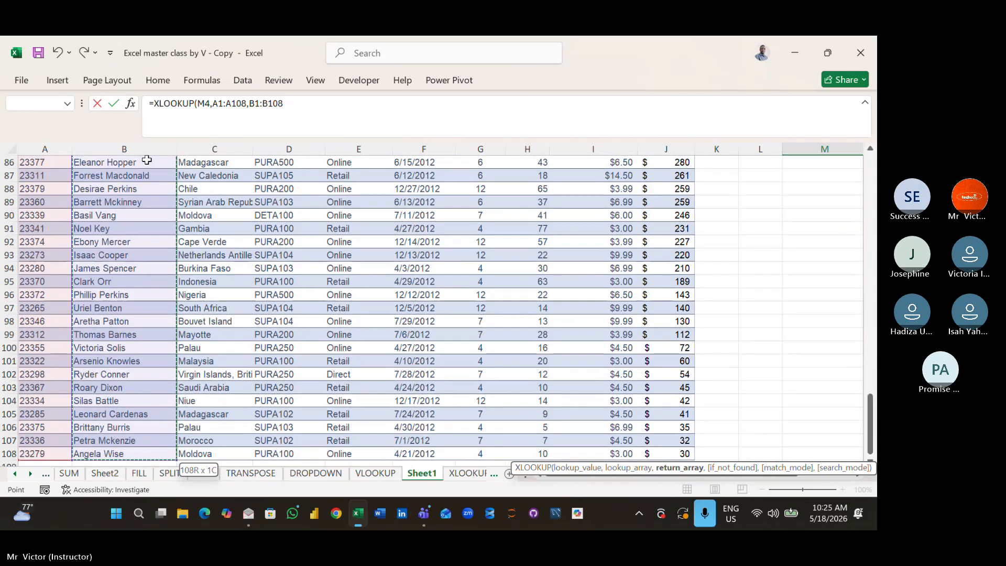
pyautogui.press('Return')
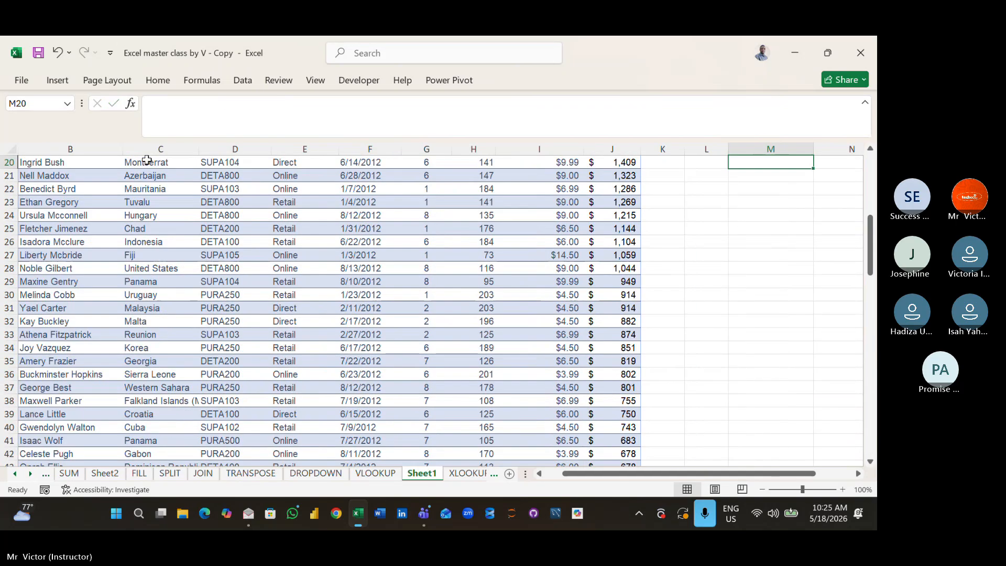
# - Review the XLOOKUP result in M19 and the distributor ID and unit price tables above it
pyautogui.press('Up')
pyautogui.press('Up')
pyautogui.press('Up')
pyautogui.press('Up')
pyautogui.press('Up')
pyautogui.press('Up')
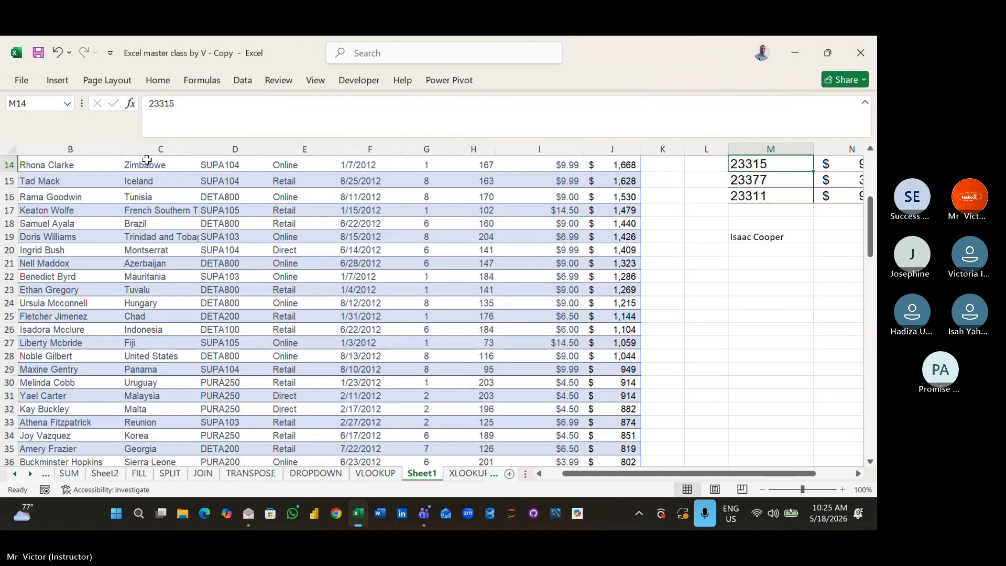
pyautogui.press('Up')
pyautogui.press('Up')
pyautogui.press('Up')
pyautogui.press('Up')
pyautogui.press('Up')
pyautogui.press('Up')
pyautogui.press('Up')
pyautogui.press('Up')
pyautogui.press('Up')
pyautogui.press('Up')
pyautogui.press('Up')
pyautogui.press('Up')
pyautogui.press('Up')
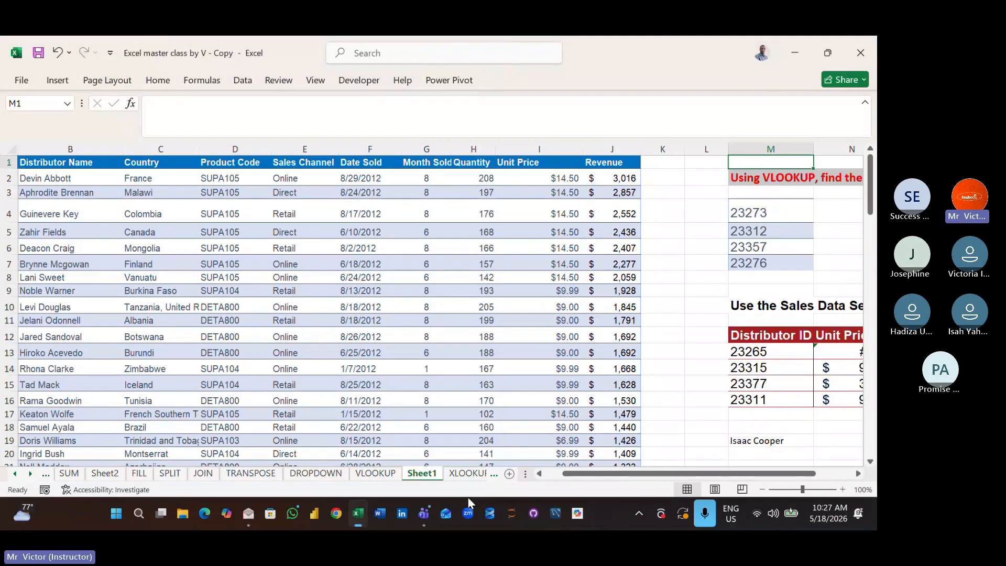
pyautogui.press('Right')
pyautogui.press('Right')
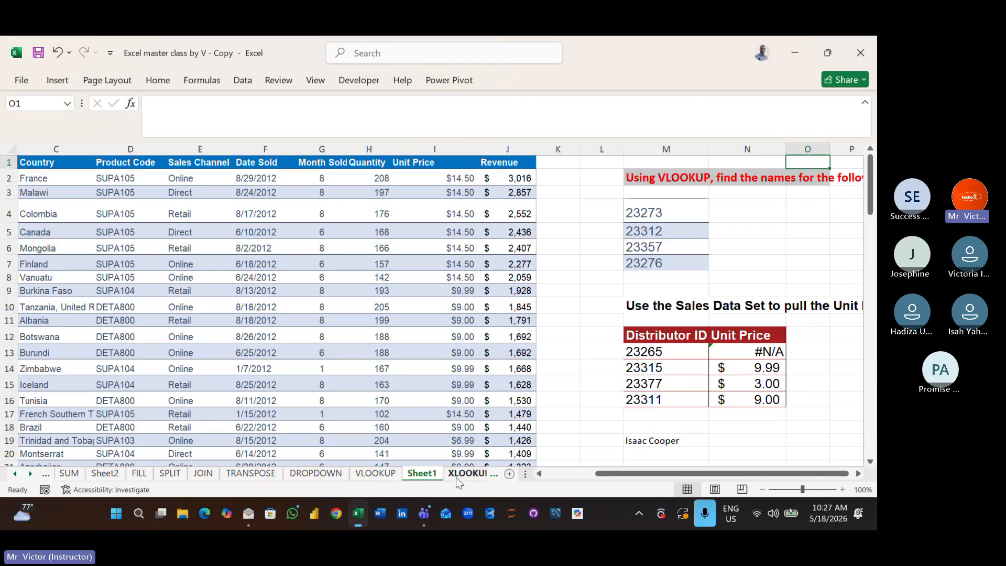
# - Look over the XLOOKUP and VLOOKUP practice sheets and return to Sheet1
pyautogui.click(457, 477)
pyautogui.click(367, 418)
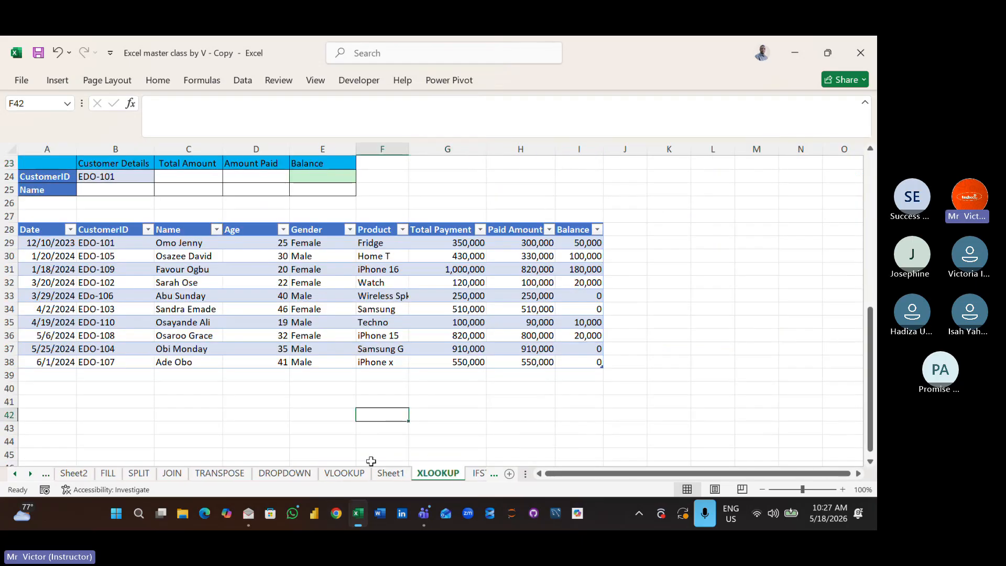
pyautogui.click(346, 474)
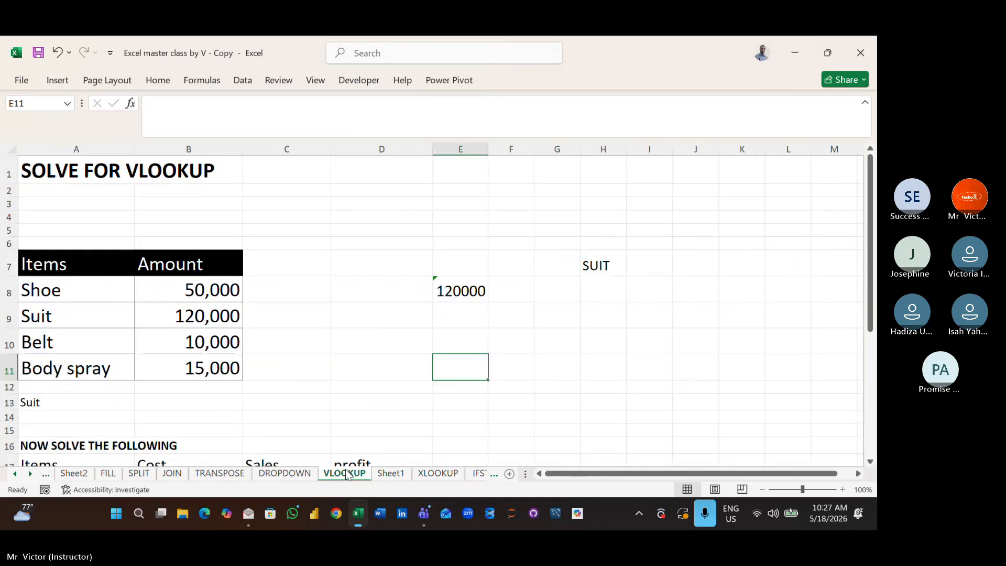
pyautogui.click(338, 352)
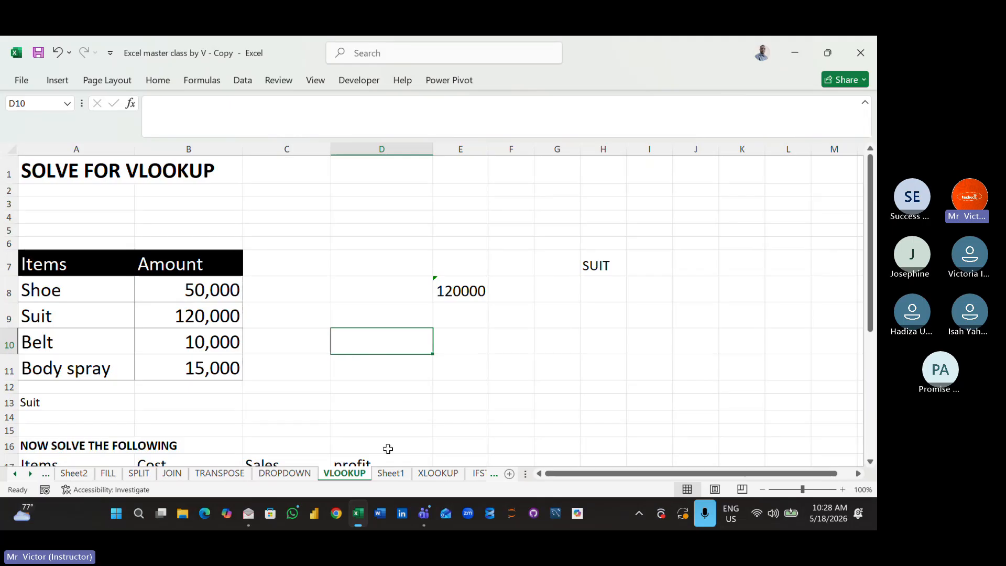
pyautogui.click(396, 477)
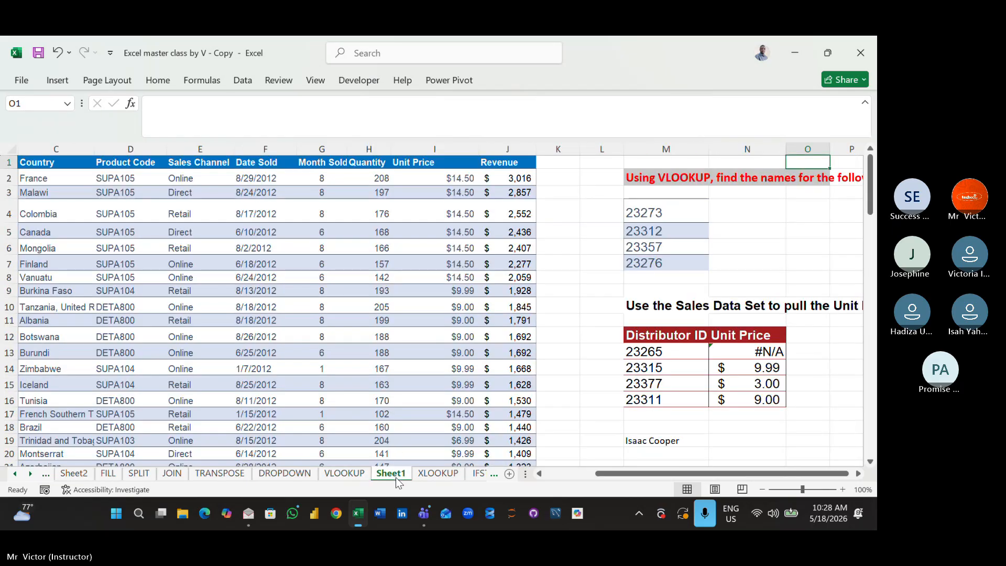
# - Open the XLOOKUP sheet and examine the CustomerID and Name cells and the customer table below them
pyautogui.click(435, 473)
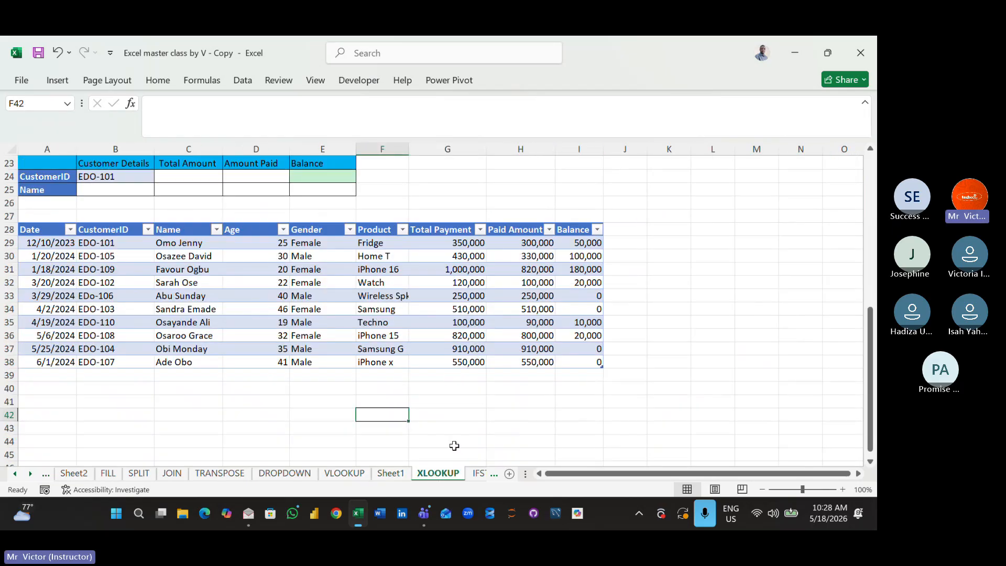
pyautogui.click(453, 442)
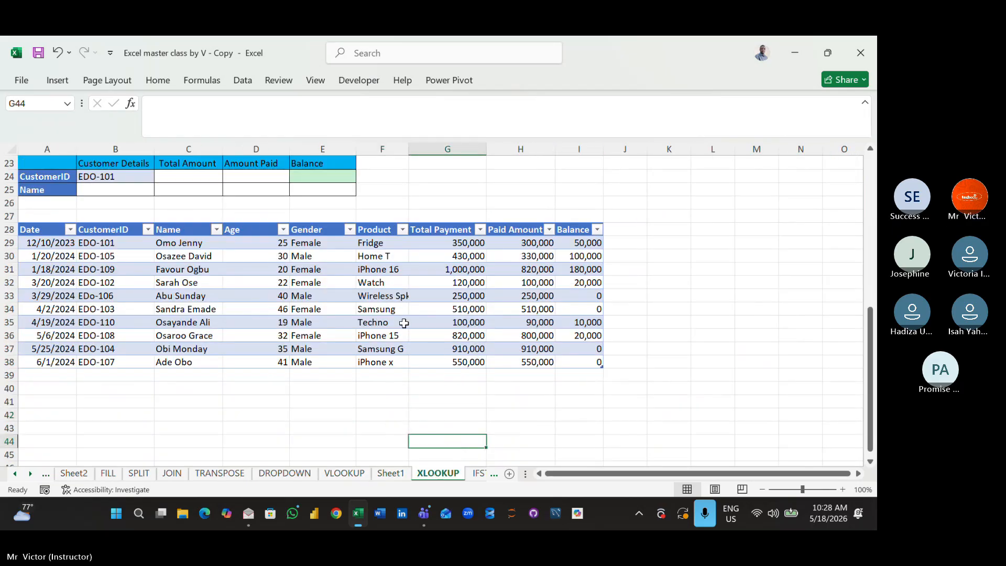
pyautogui.click(130, 172)
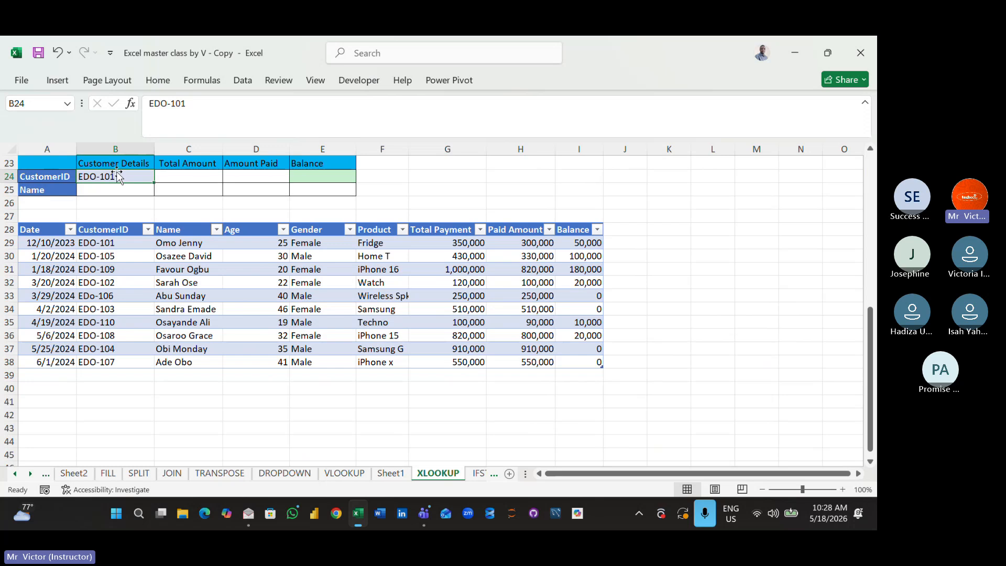
pyautogui.click(133, 187)
pyautogui.click(286, 268)
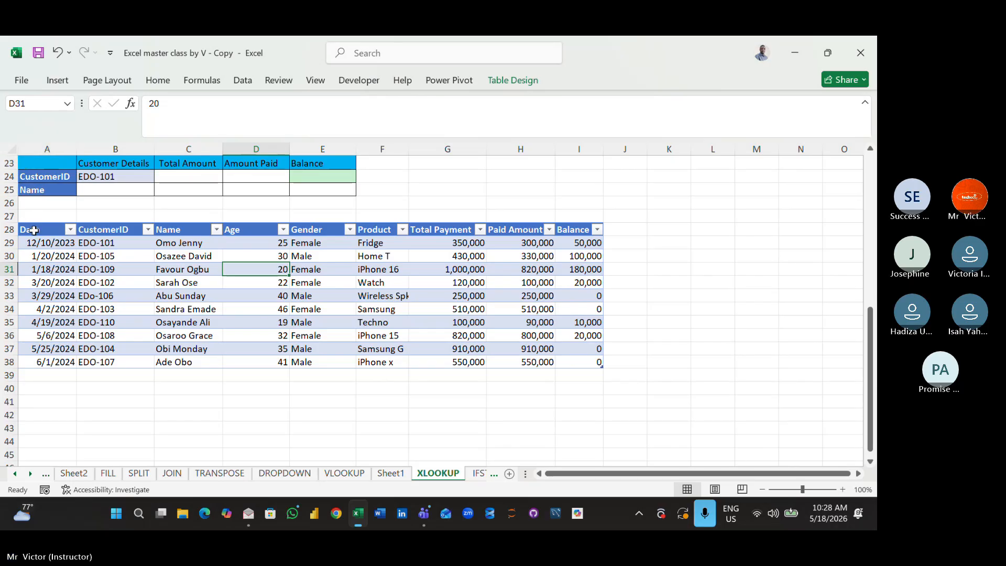
# - Increase the font size of the customer table A28:I38 to 18
pyautogui.moveTo(32, 229); pyautogui.dragTo(578, 362)
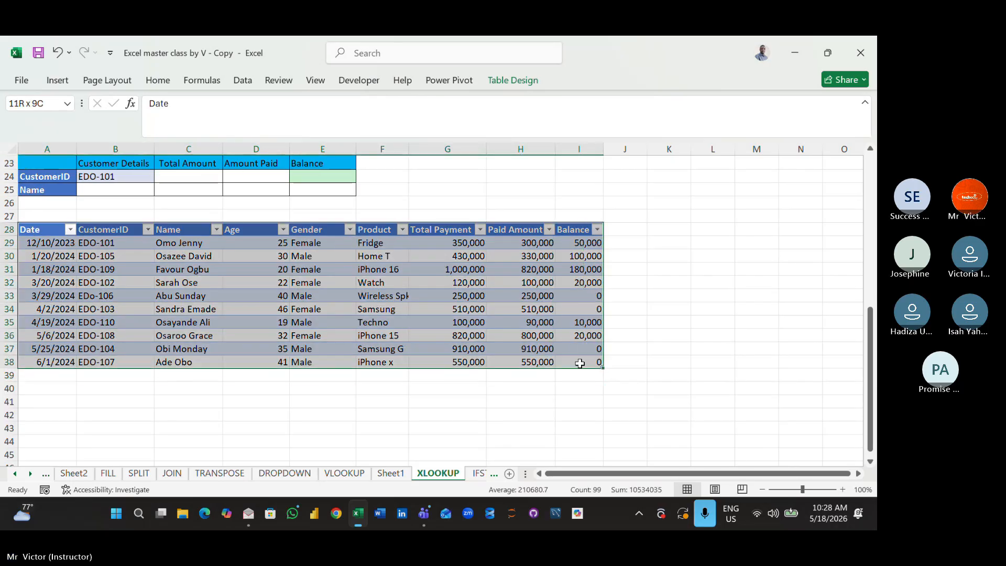
pyautogui.click(151, 83)
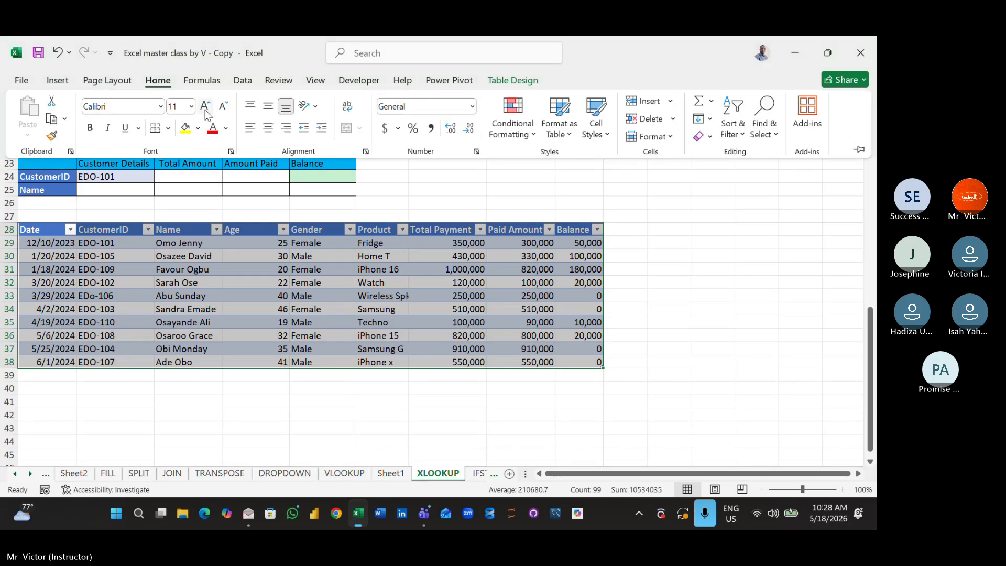
pyautogui.click(205, 106)
pyautogui.click(205, 107)
pyautogui.click(205, 107)
pyautogui.click(205, 107)
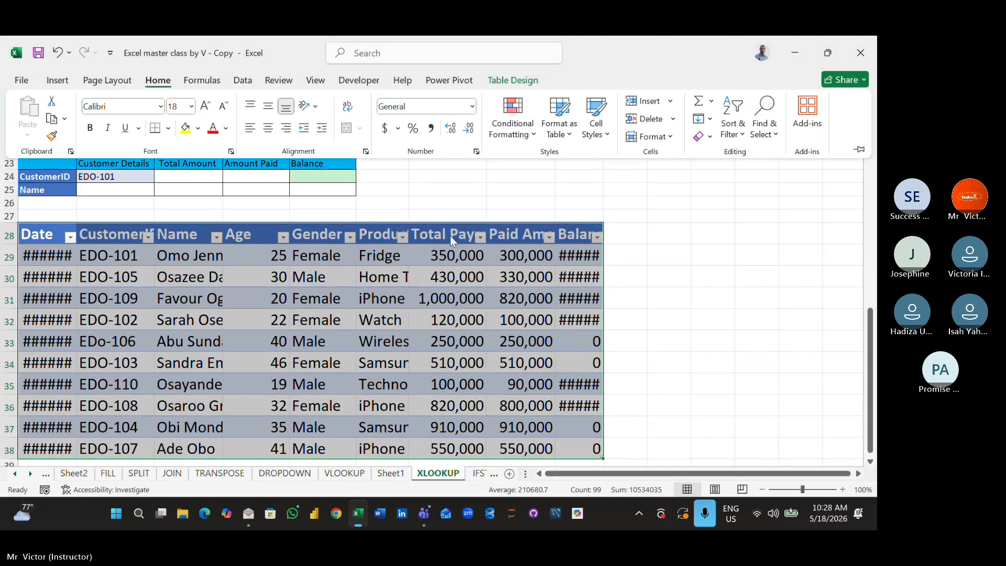
# - Widen column I so the Balance header and amounts of the customer table fit
pyautogui.click(603, 230)
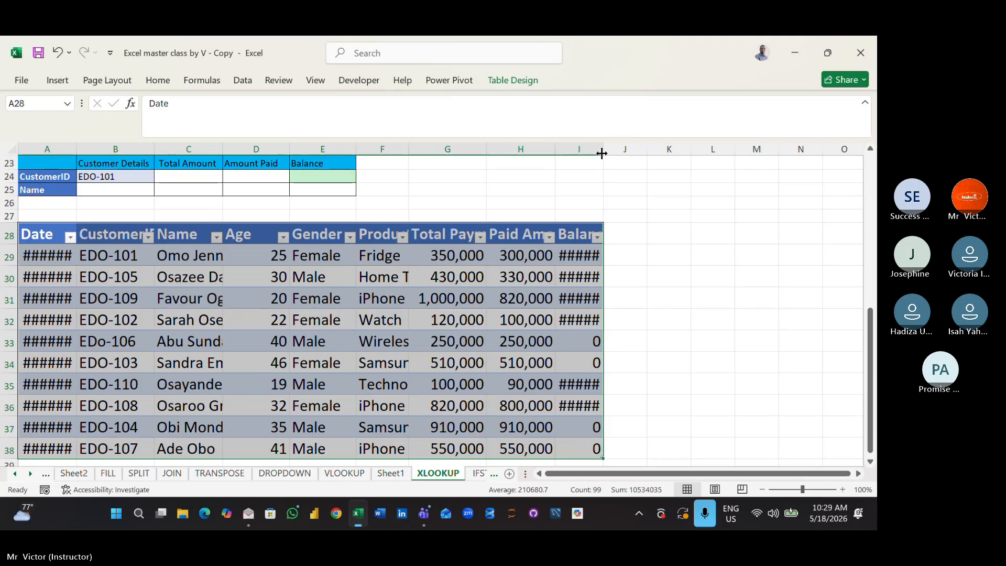
pyautogui.moveTo(603, 153); pyautogui.dragTo(646, 173)
pyautogui.click(503, 202)
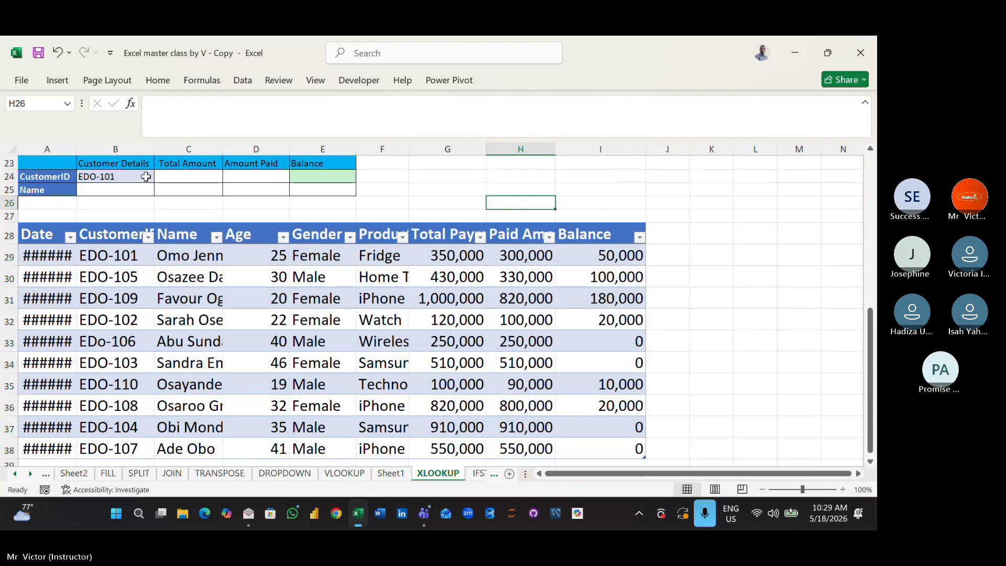
# - Increase the font size of the customer details block A23:E25 to 16
pyautogui.moveTo(52, 160); pyautogui.dragTo(322, 186)
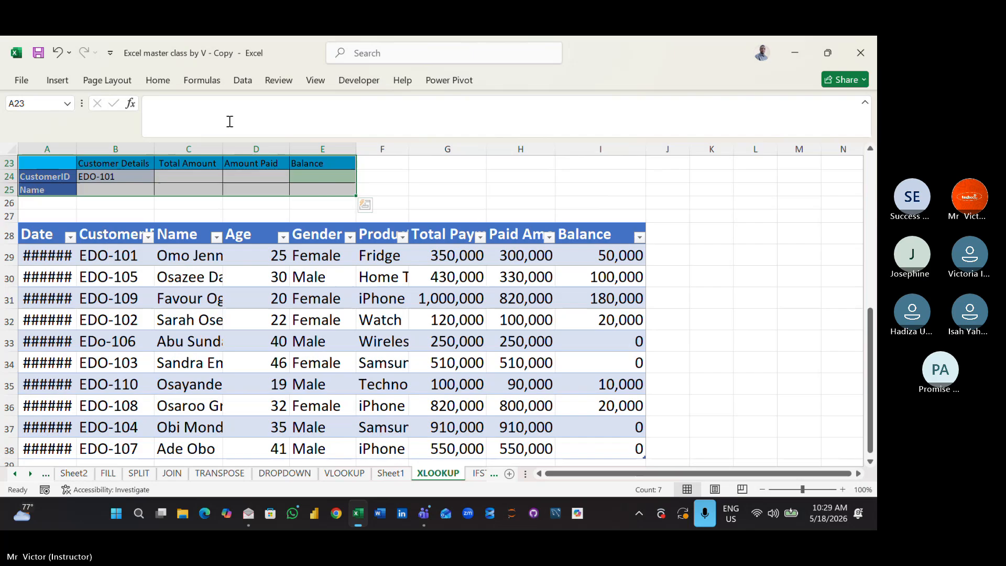
pyautogui.click(158, 80)
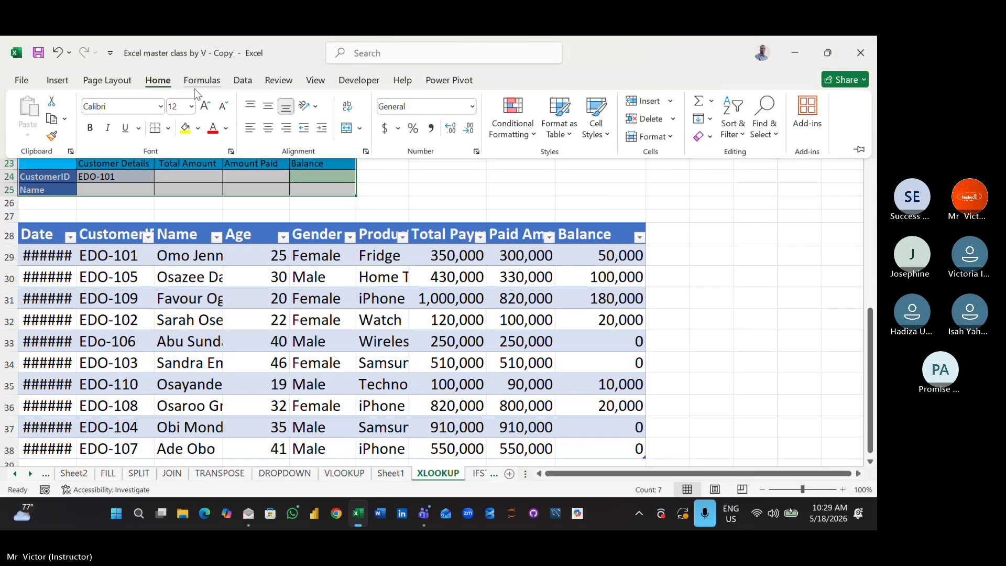
pyautogui.click(204, 106)
pyautogui.click(203, 107)
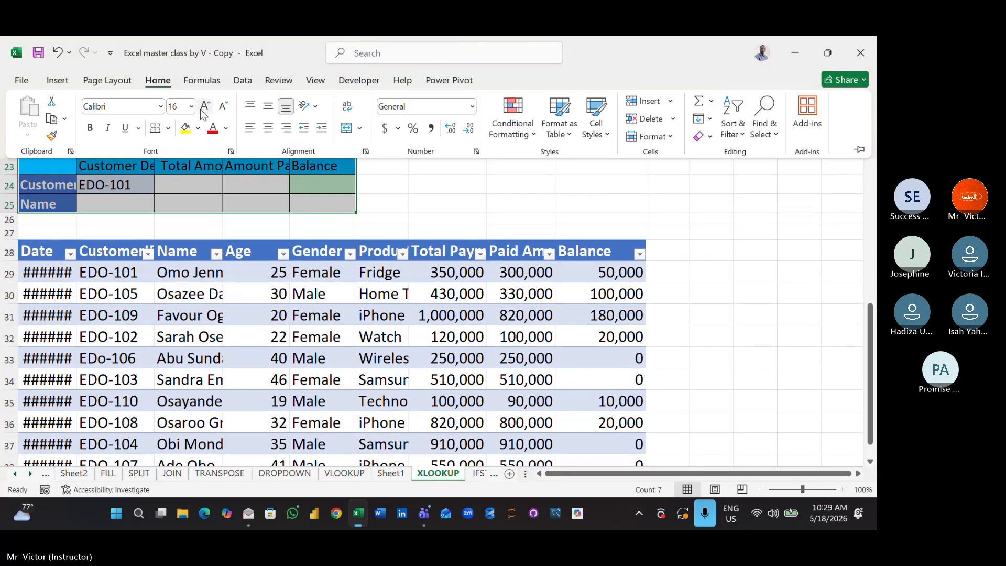
pyautogui.click(176, 215)
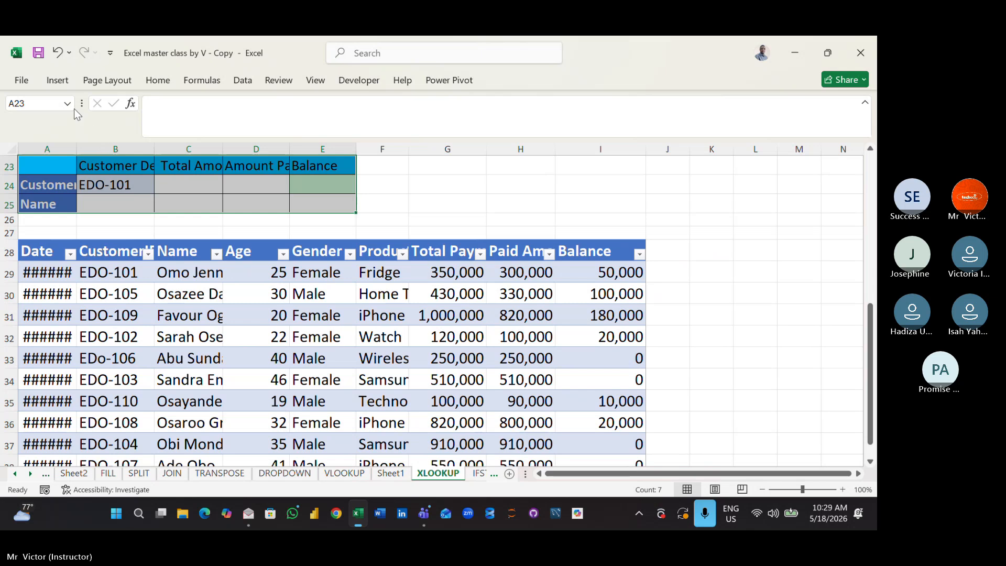
# - Undo the automatic fit of column A and widen it just enough for the dates and the CustomerID label
pyautogui.doubleClick(76, 149)
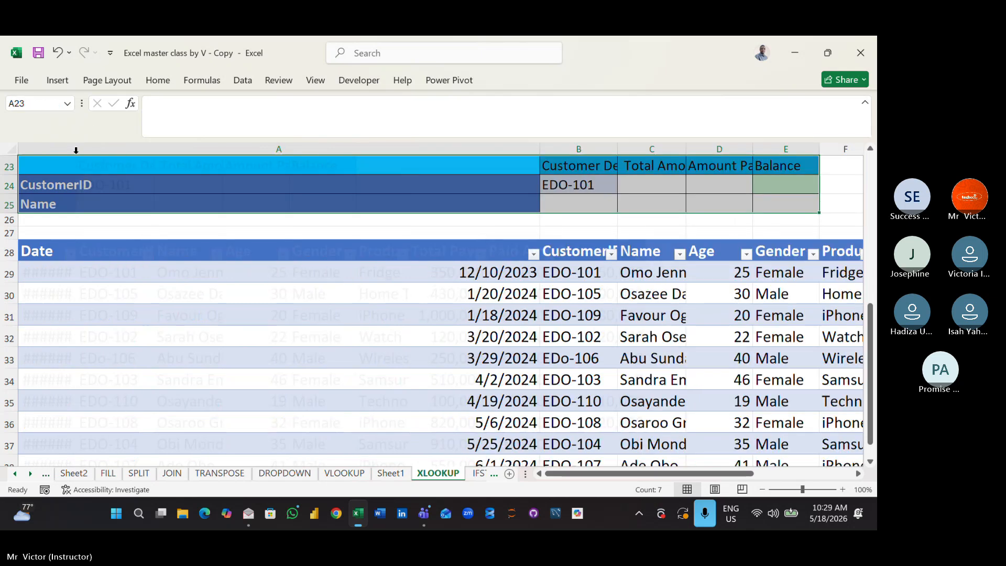
pyautogui.hotkey('ctrl', 'z')
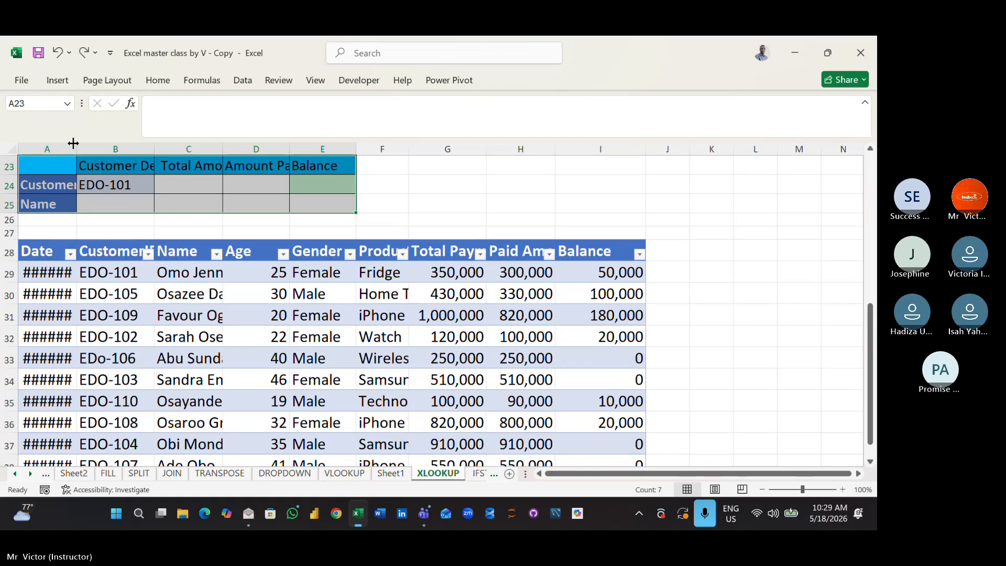
pyautogui.moveTo(77, 150); pyautogui.dragTo(111, 156)
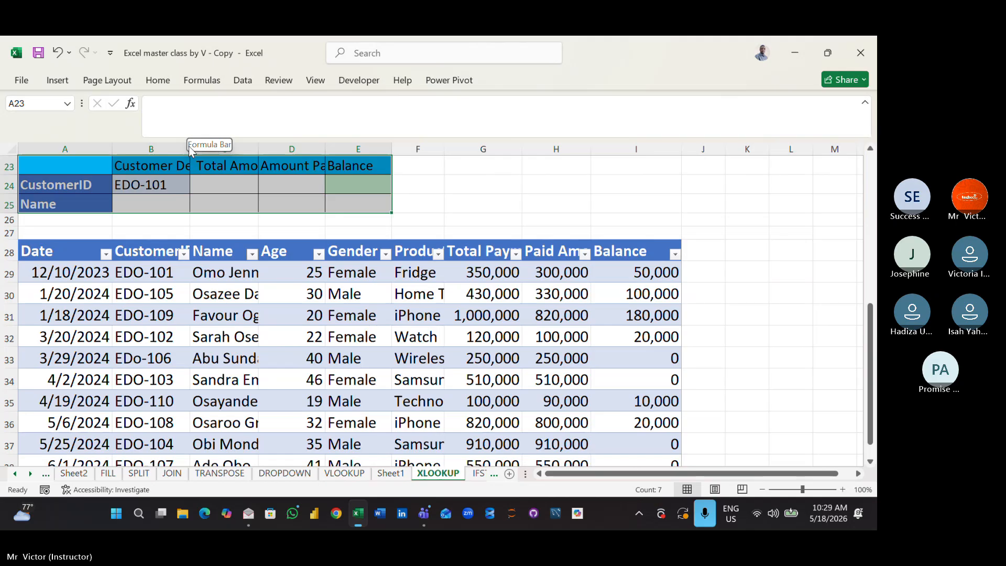
# - Widen columns B, C and D so the Customer Details, Total Amount and Amount Paid headers fit
pyautogui.moveTo(190, 149); pyautogui.dragTo(228, 150)
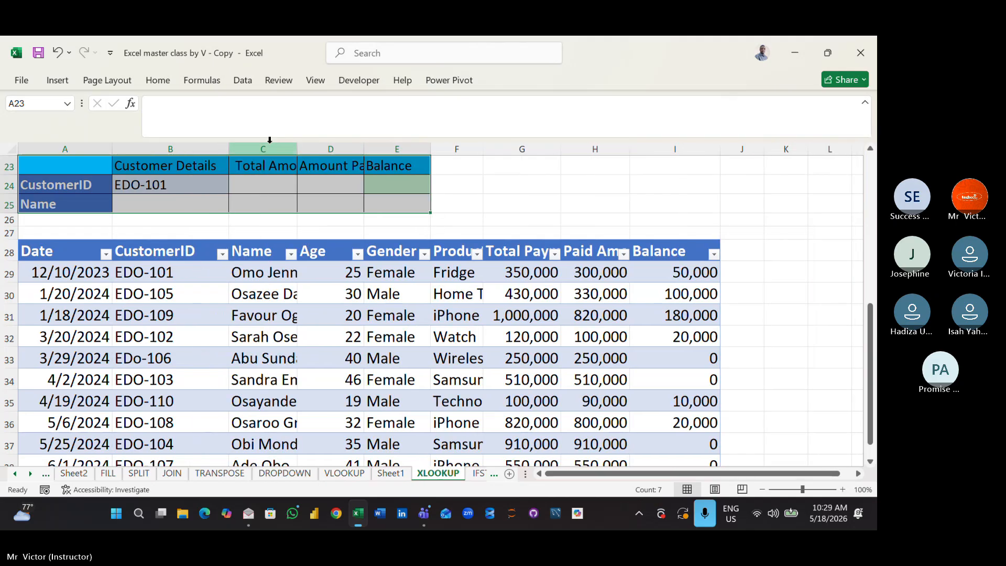
pyautogui.moveTo(299, 143); pyautogui.dragTo(317, 141)
pyautogui.moveTo(384, 143); pyautogui.dragTo(429, 150)
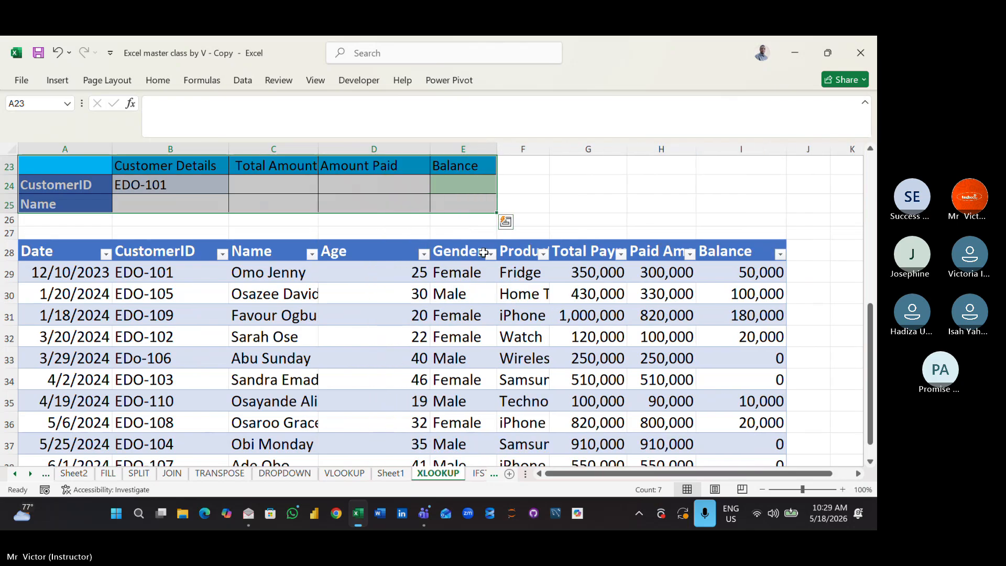
pyautogui.click(557, 221)
pyautogui.click(407, 229)
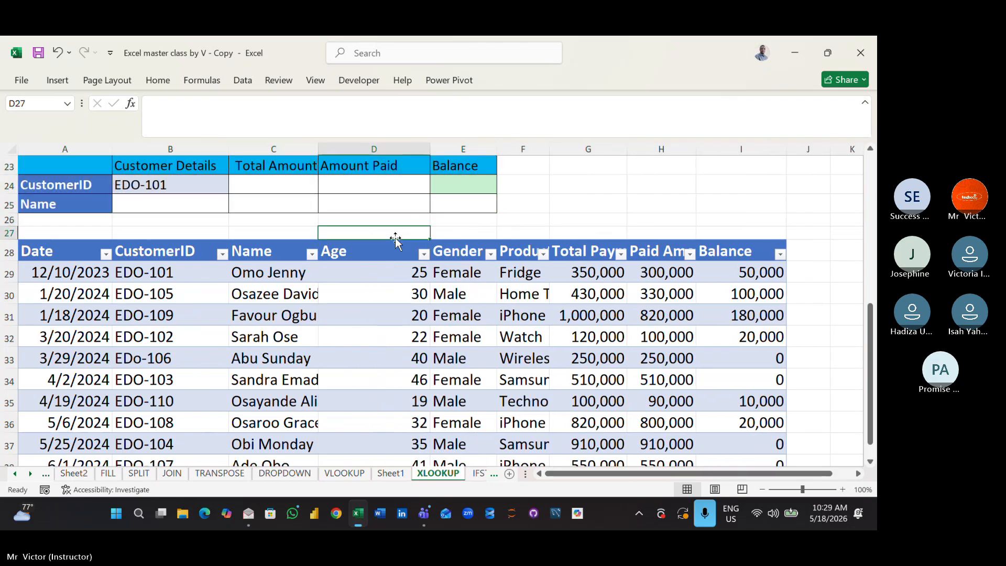
pyautogui.click(94, 409)
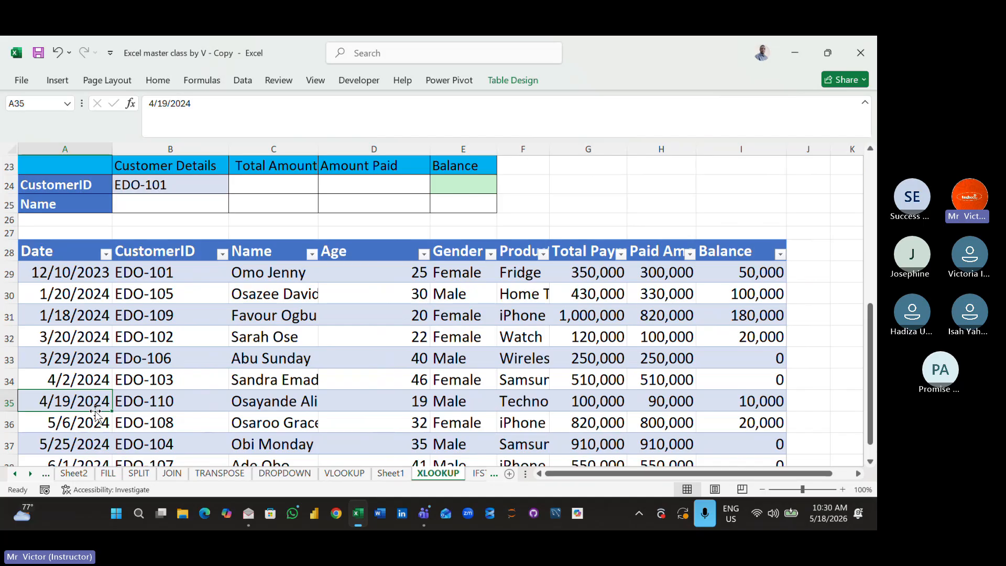
pyautogui.click(277, 185)
pyautogui.write('=')
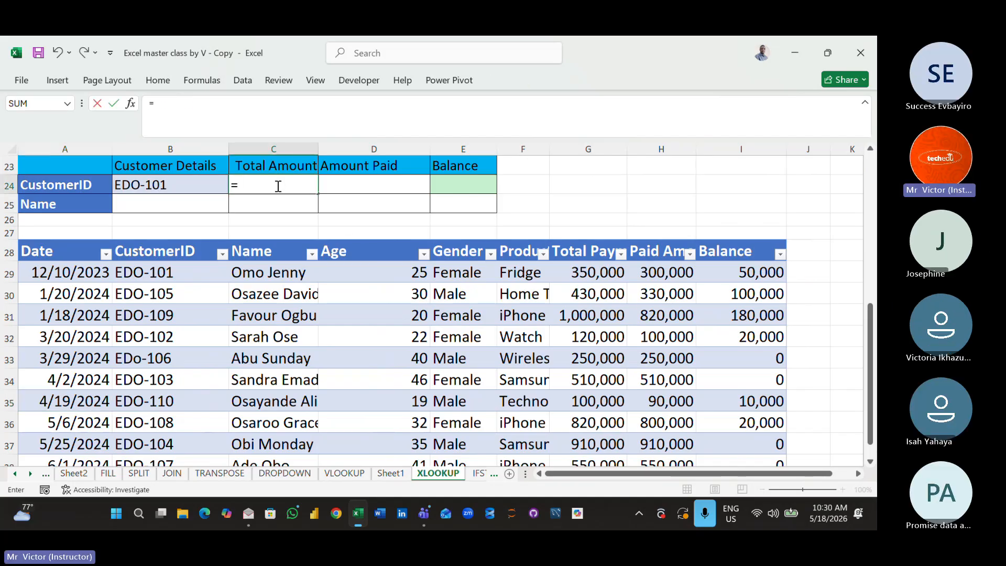
pyautogui.write('VL')
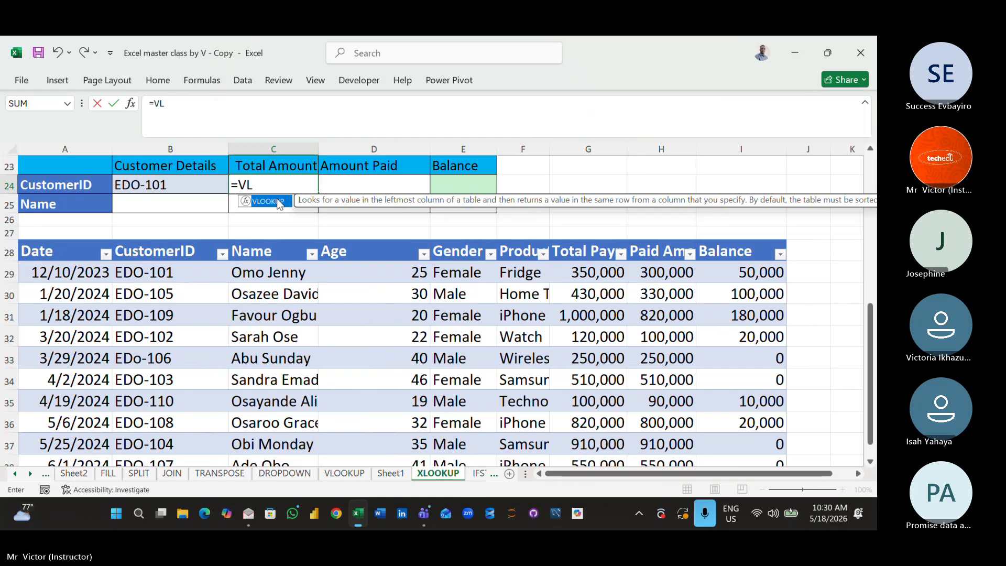
pyautogui.doubleClick(279, 204)
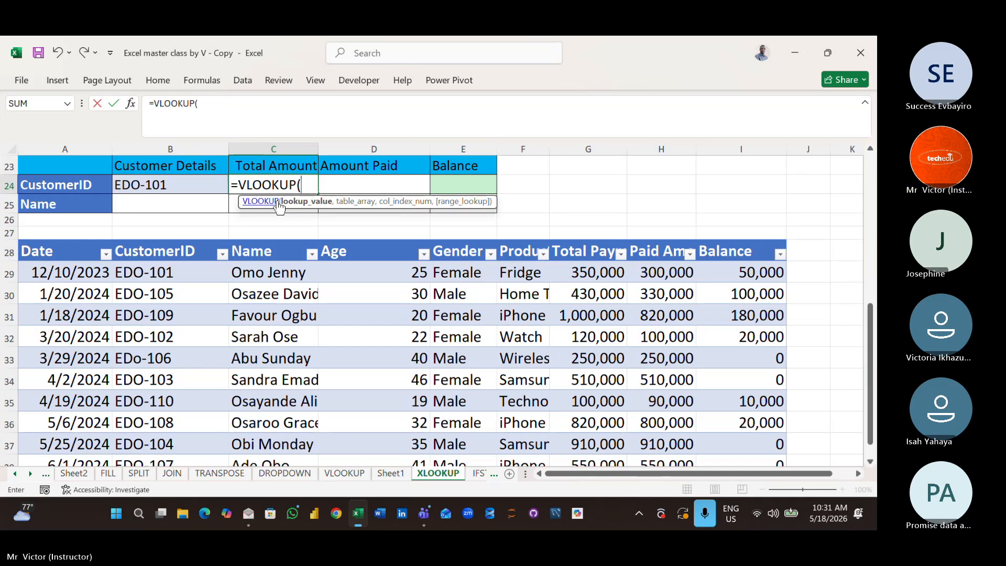
pyautogui.click(188, 186)
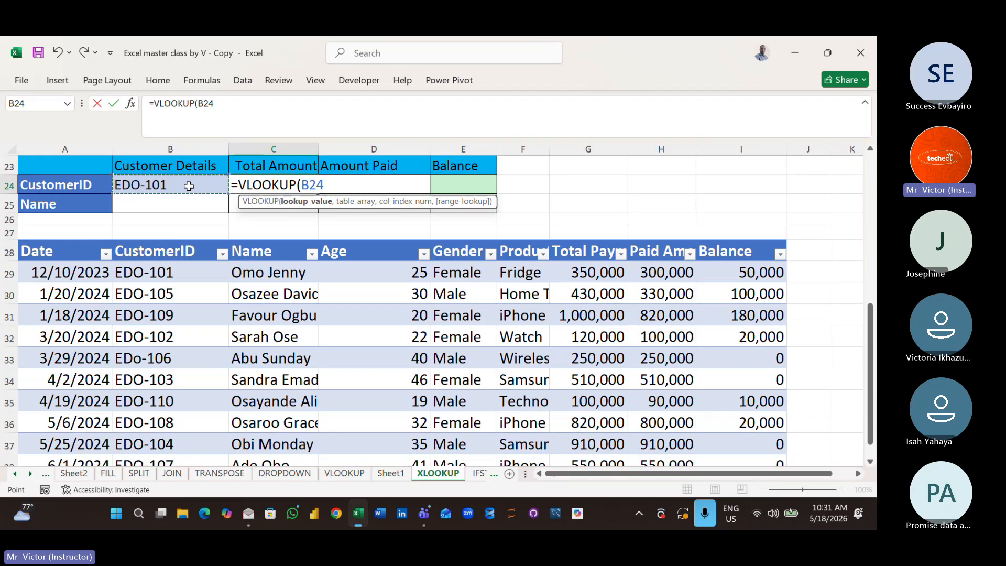
pyautogui.write(',')
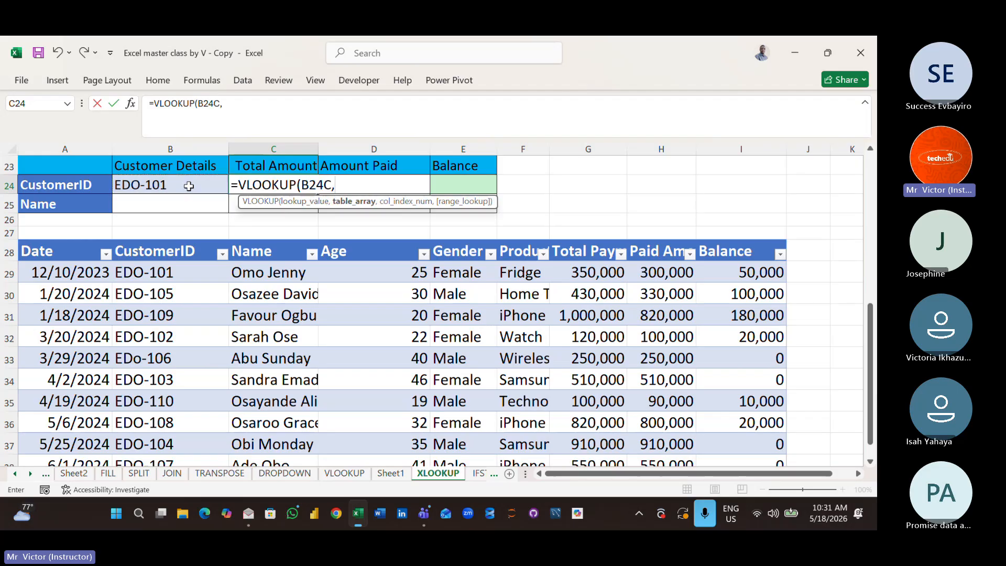
pyautogui.press('BackSpace')
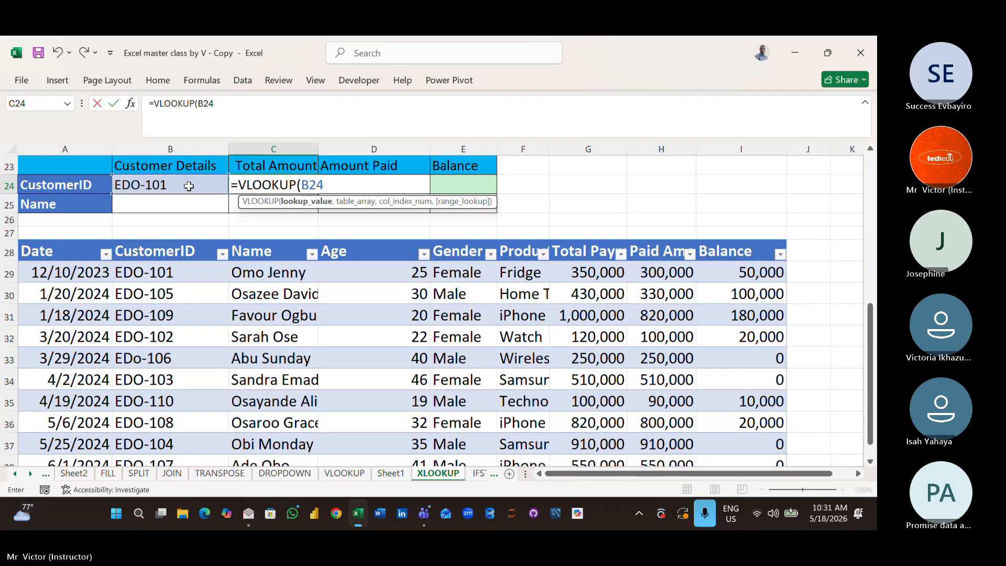
pyautogui.write(',')
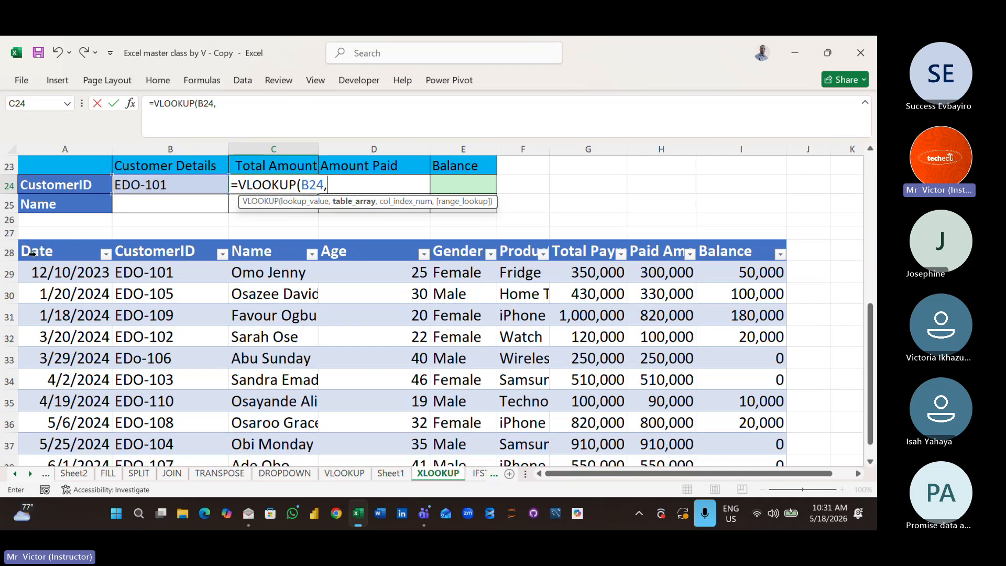
pyautogui.moveTo(29, 250); pyautogui.dragTo(523, 433)
pyautogui.write(',')
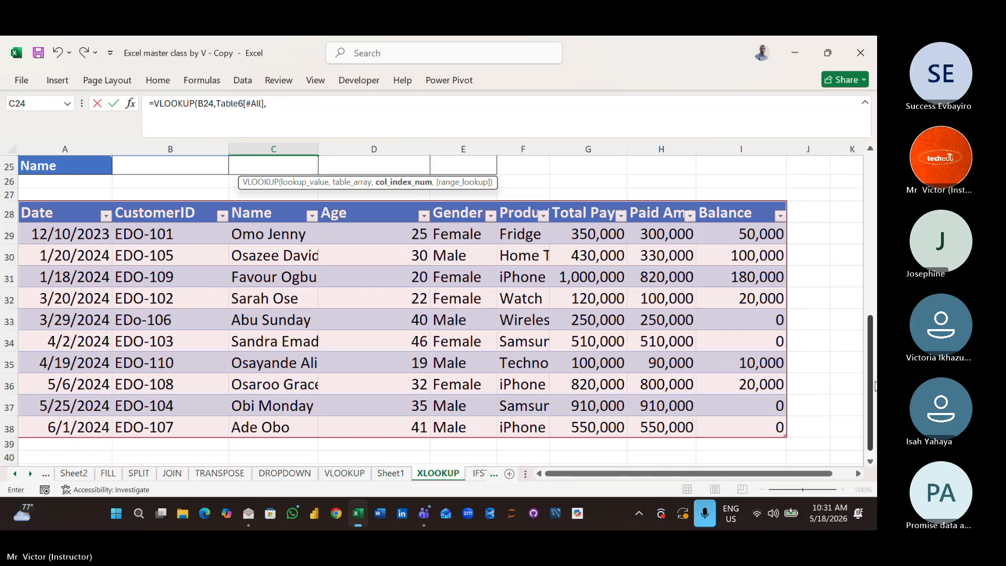
pyautogui.moveTo(872, 375); pyautogui.dragTo(871, 207)
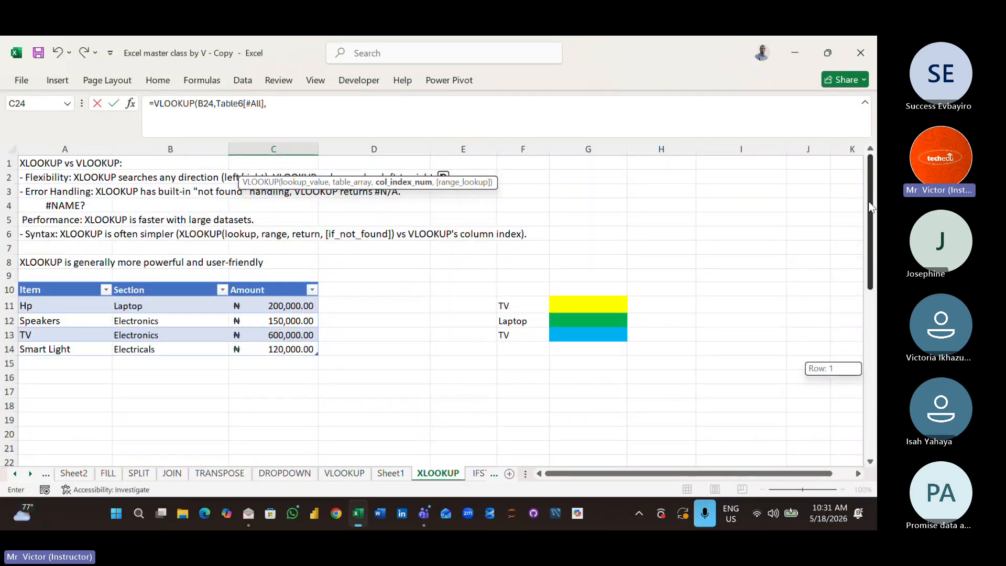
pyautogui.moveTo(871, 207); pyautogui.dragTo(862, 269)
pyautogui.press('BackSpace')
pyautogui.press('BackSpace')
pyautogui.press('BackSpace')
pyautogui.press('BackSpace')
pyautogui.press('BackSpace')
pyautogui.press('BackSpace')
pyautogui.press('BackSpace')
pyautogui.press('BackSpace')
pyautogui.press('BackSpace')
pyautogui.press('BackSpace')
pyautogui.press('BackSpace')
pyautogui.press('BackSpace')
pyautogui.press('BackSpace')
pyautogui.press('BackSpace')
pyautogui.press('BackSpace')
pyautogui.press('BackSpace')
pyautogui.press('BackSpace')
pyautogui.press('BackSpace')
pyautogui.press('BackSpace')
pyautogui.press('BackSpace')
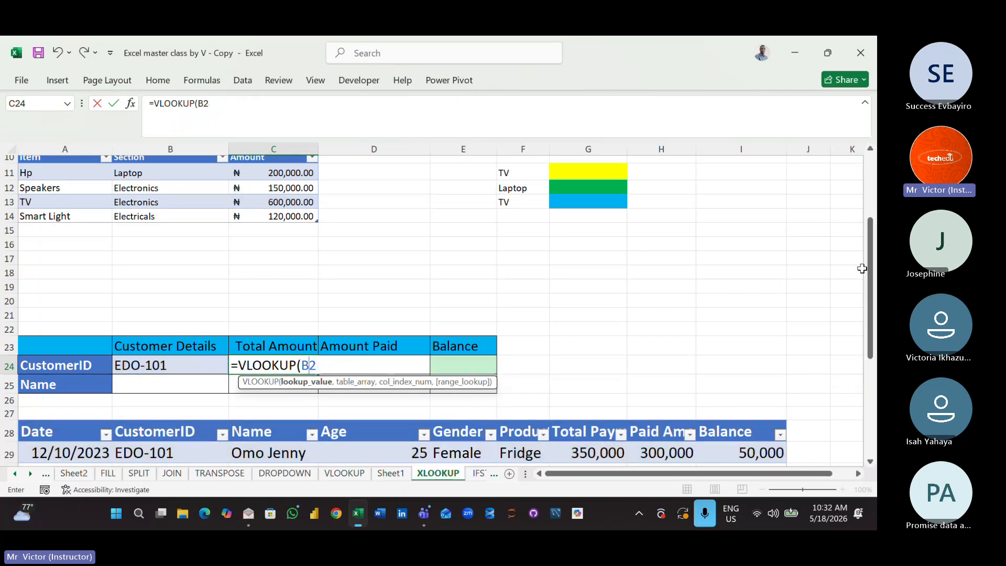
pyautogui.click(700, 283)
# - Increase the font size of the item price table A10:C14 to 18
pyautogui.press('Up')
pyautogui.press('Up')
pyautogui.press('Up')
pyautogui.press('Up')
pyautogui.press('Up')
pyautogui.press('Up')
pyautogui.press('Up')
pyautogui.press('Up')
pyautogui.press('Up')
pyautogui.press('Up')
pyautogui.press('Up')
pyautogui.press('Up')
pyautogui.press('Up')
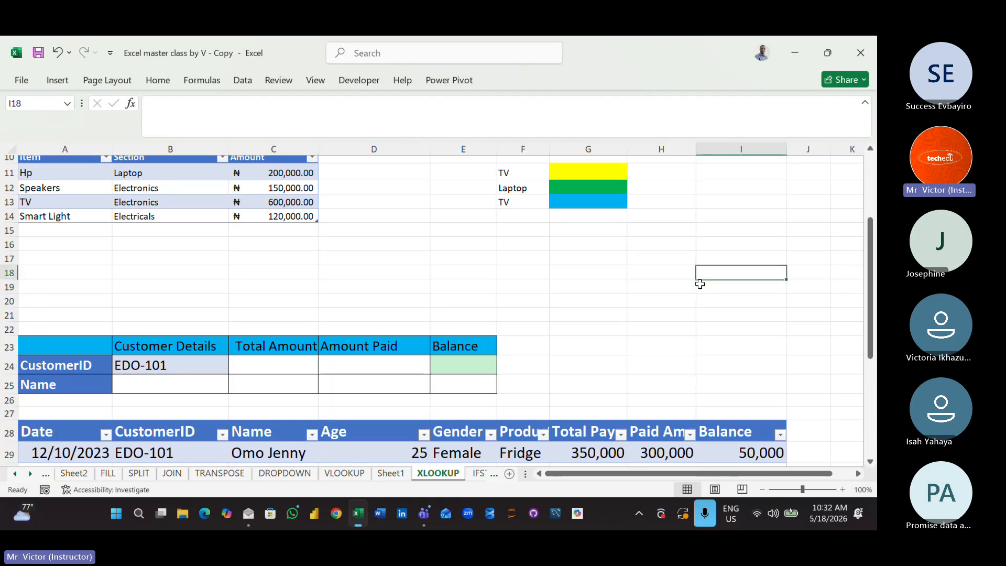
pyautogui.press('Up')
pyautogui.press('Up')
pyautogui.press('Up')
pyautogui.press('Up')
pyautogui.press('Up')
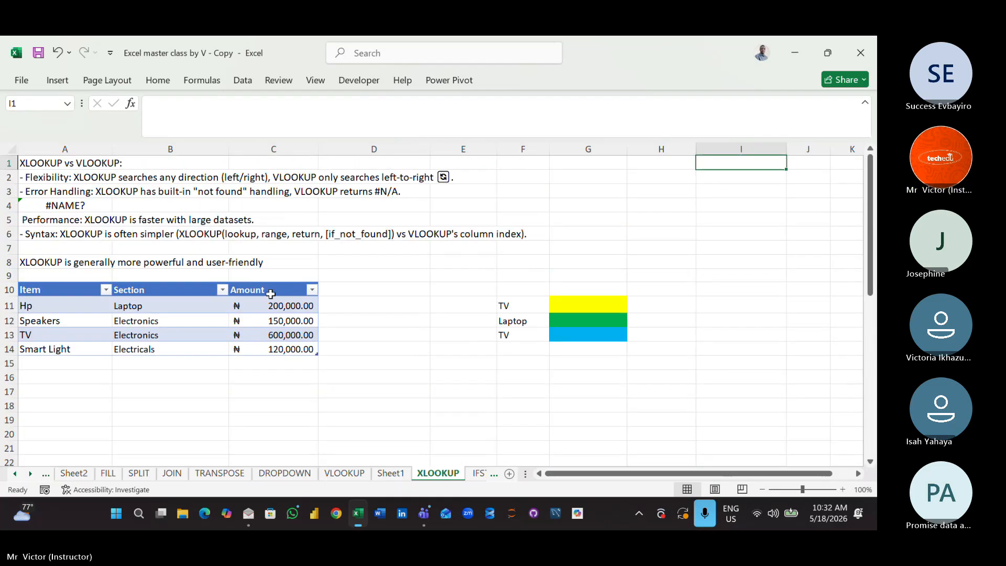
pyautogui.moveTo(54, 293); pyautogui.dragTo(298, 351)
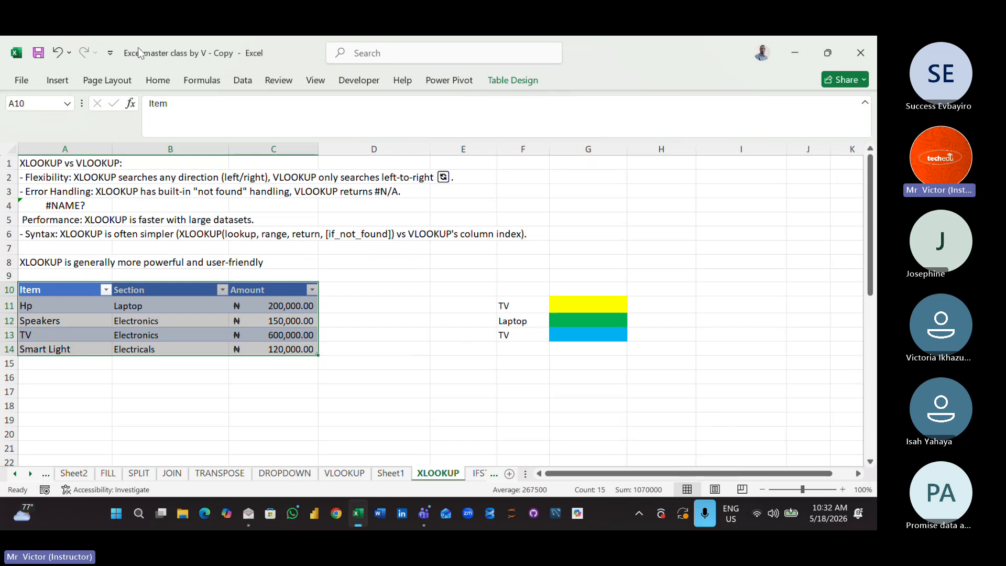
pyautogui.click(158, 80)
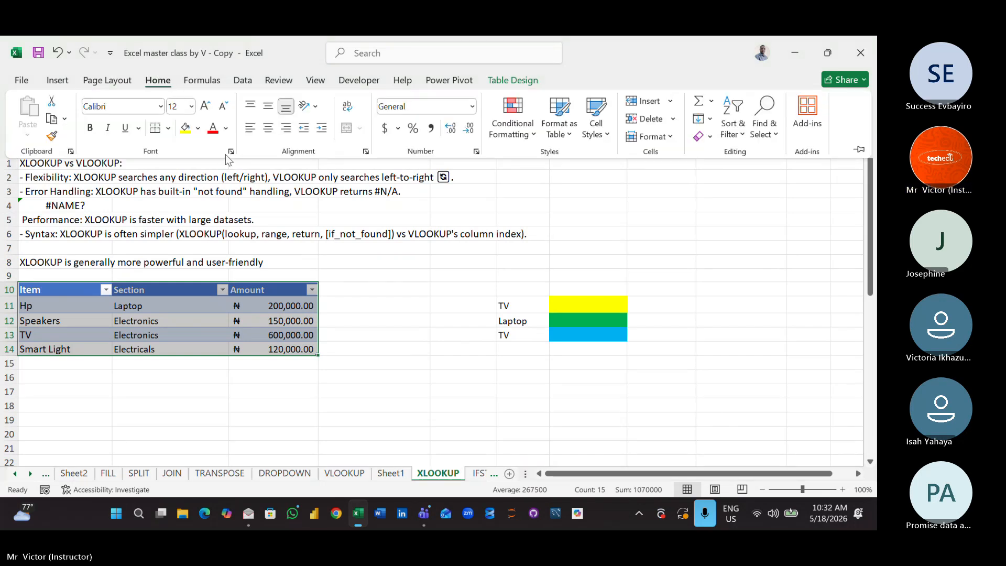
pyautogui.click(204, 106)
pyautogui.click(205, 106)
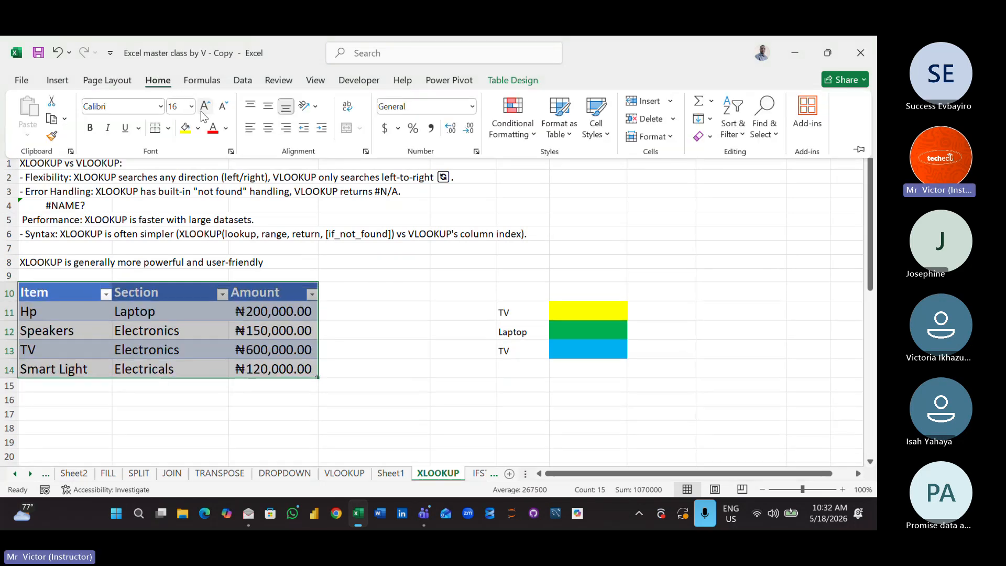
pyautogui.click(204, 106)
pyautogui.click(314, 306)
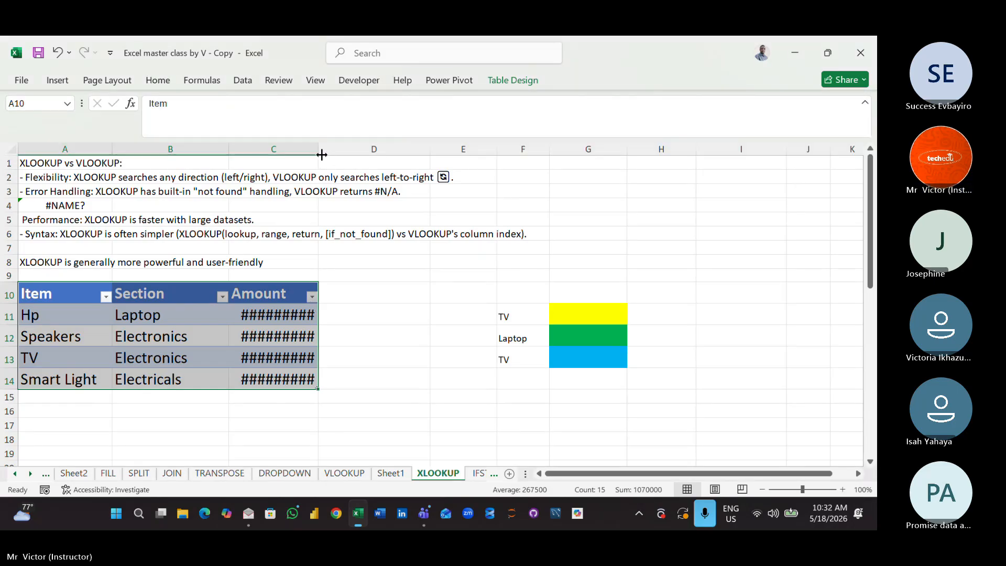
# - Widen column C so the naira amounts in the item price table display in full
pyautogui.moveTo(318, 150); pyautogui.dragTo(365, 162)
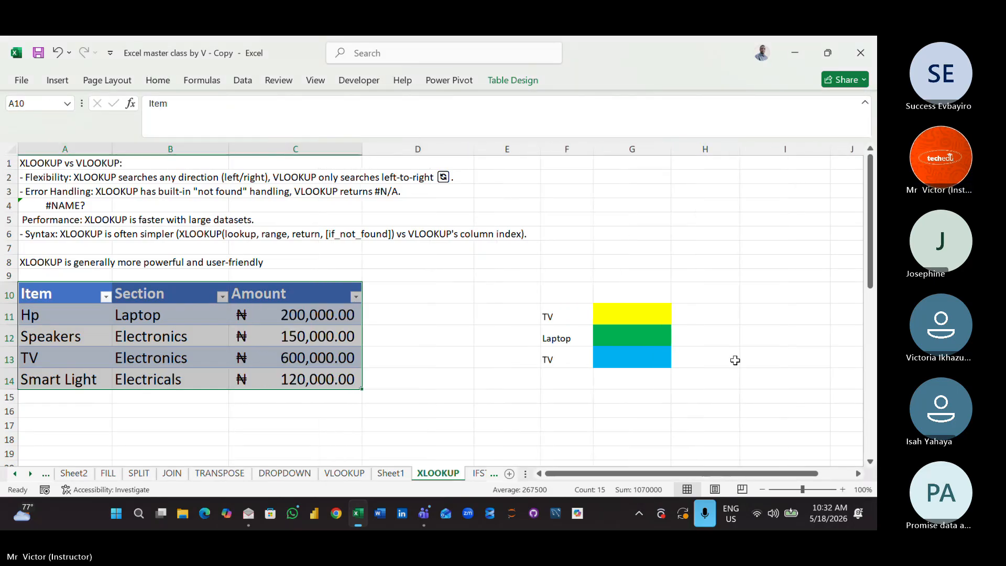
pyautogui.click(675, 330)
pyautogui.click(476, 414)
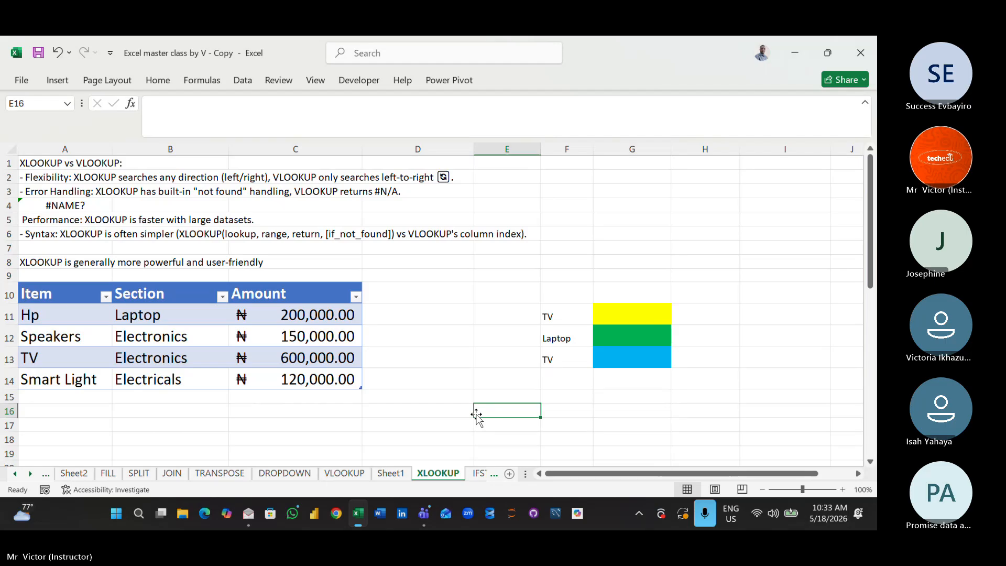
# - Look up the TV amount in G11 with =VLOOKUP(F11,Table5[#All],3)
pyautogui.click(635, 319)
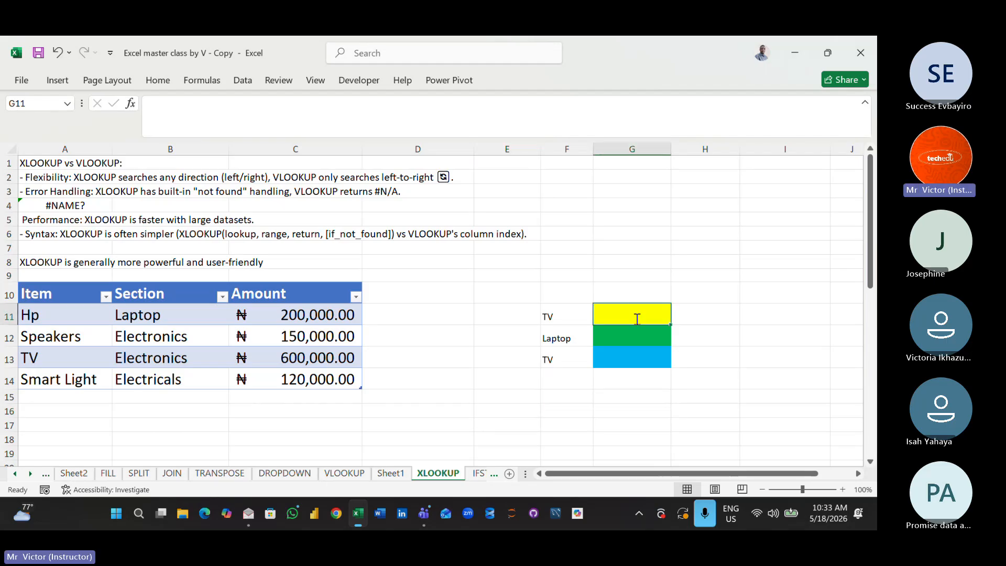
pyautogui.write('=VL')
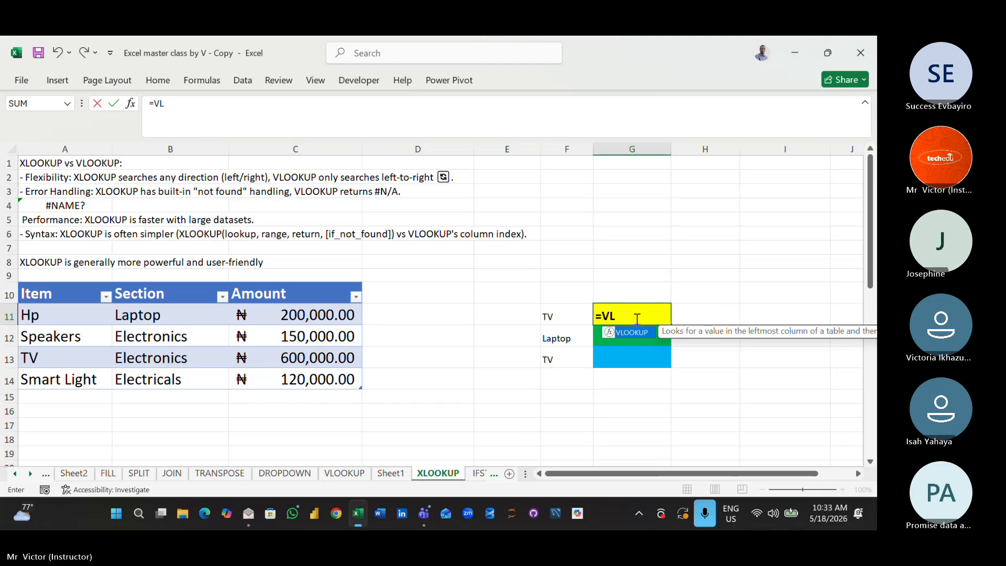
pyautogui.doubleClick(633, 332)
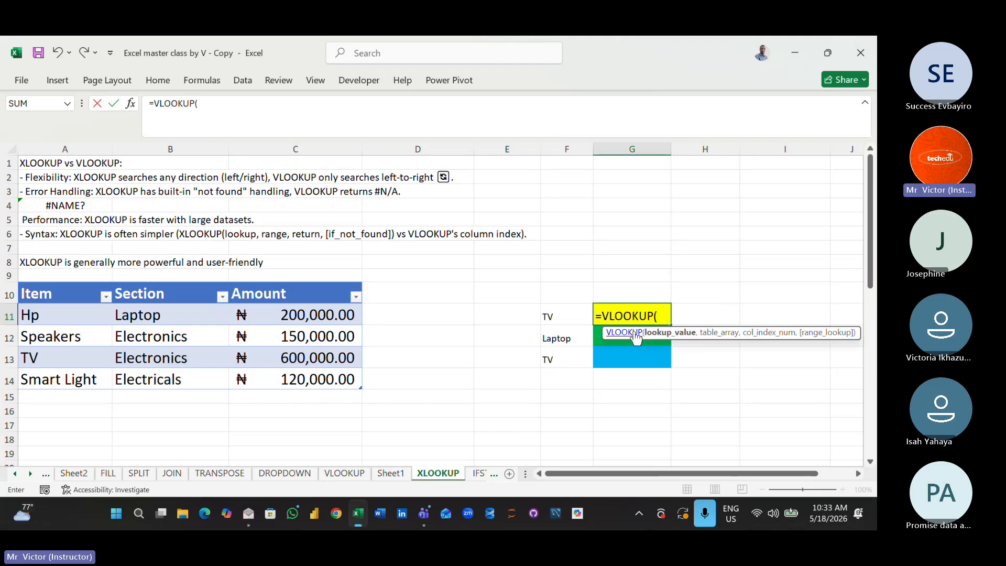
pyautogui.click(552, 315)
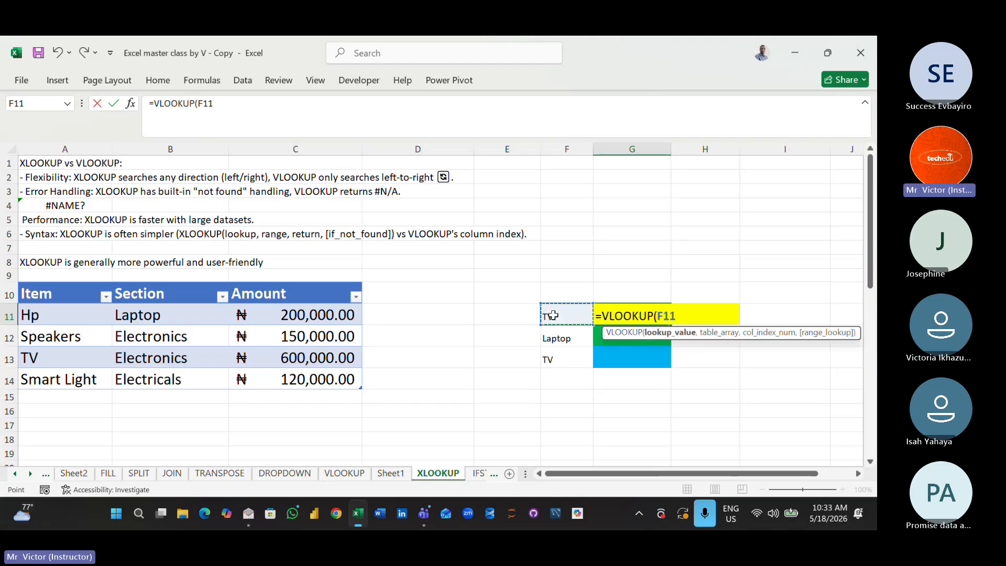
pyautogui.write(',')
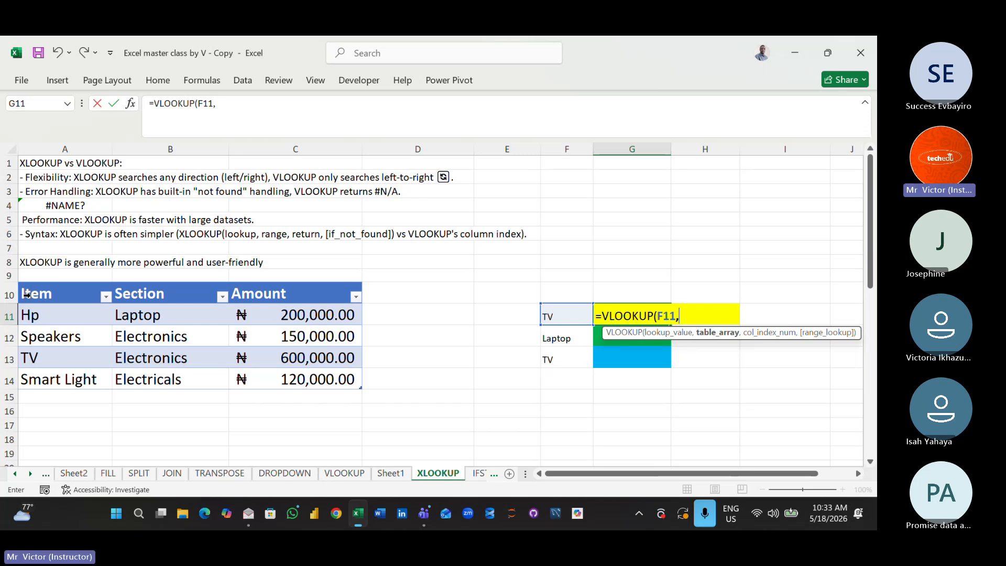
pyautogui.moveTo(26, 294); pyautogui.dragTo(183, 373)
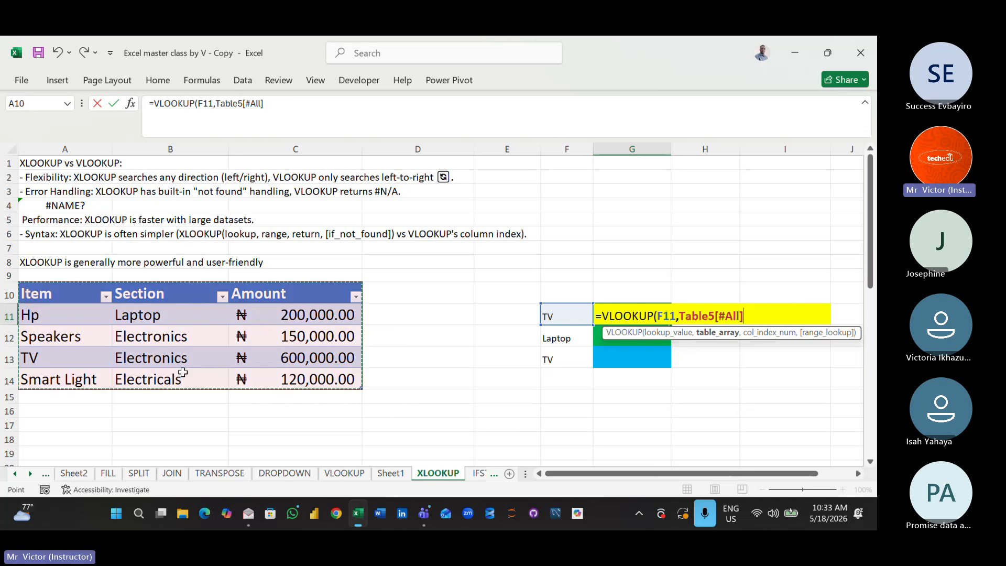
pyautogui.write(',')
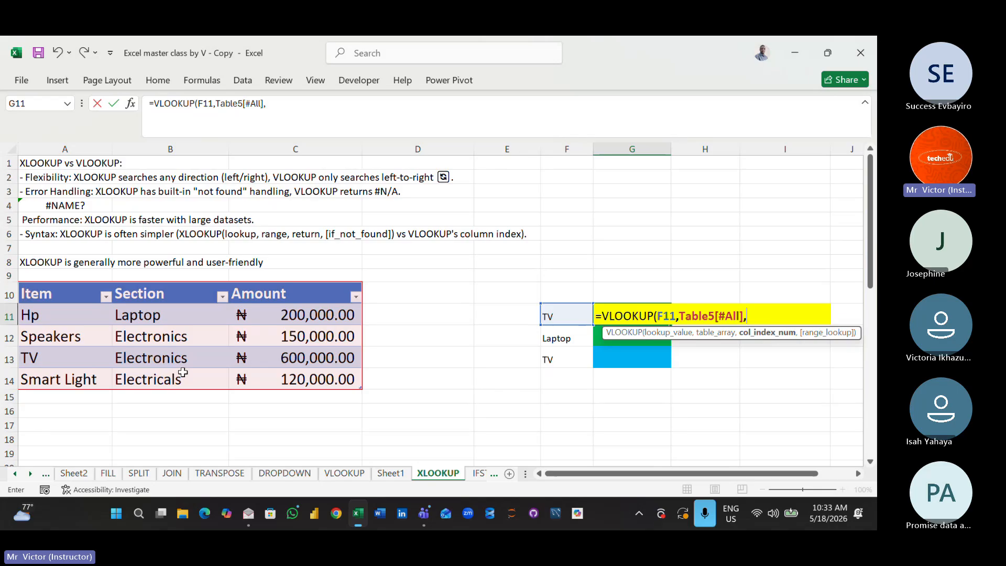
pyautogui.write('3)')
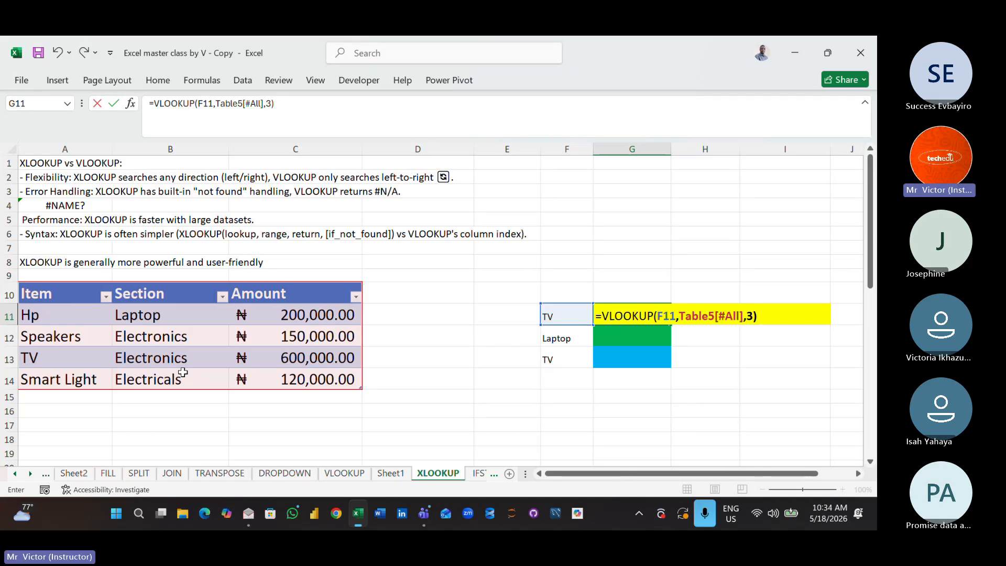
pyautogui.press('Return')
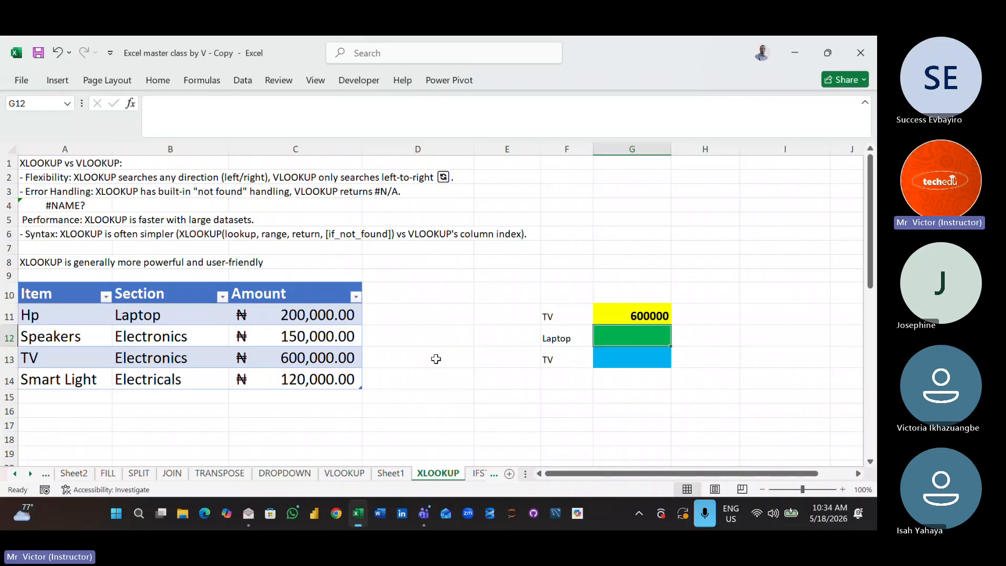
# - Replace the lookup item in F11 with HP to test the VLOOKUP formula on another item
pyautogui.click(569, 321)
pyautogui.press('BackSpace')
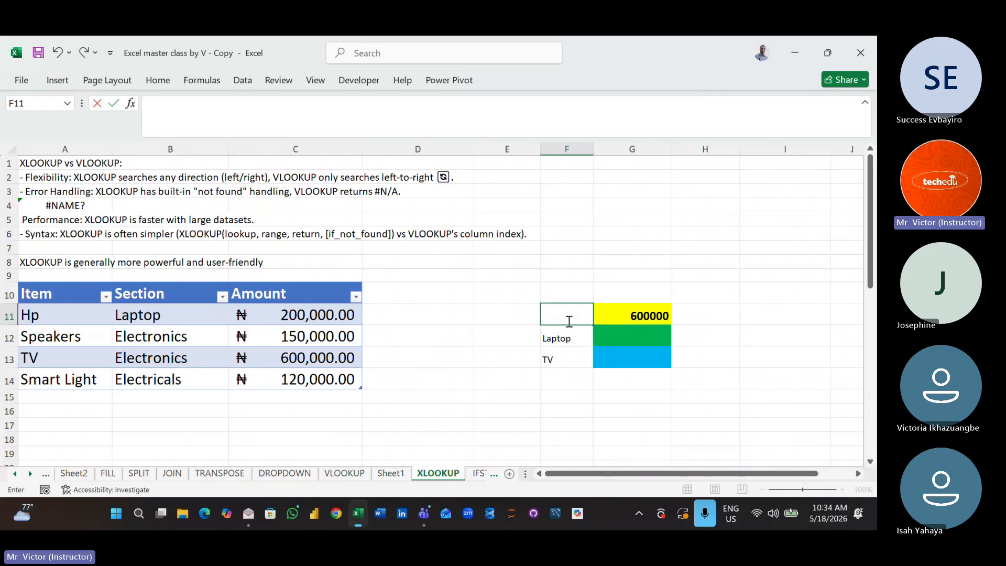
pyautogui.write('HP')
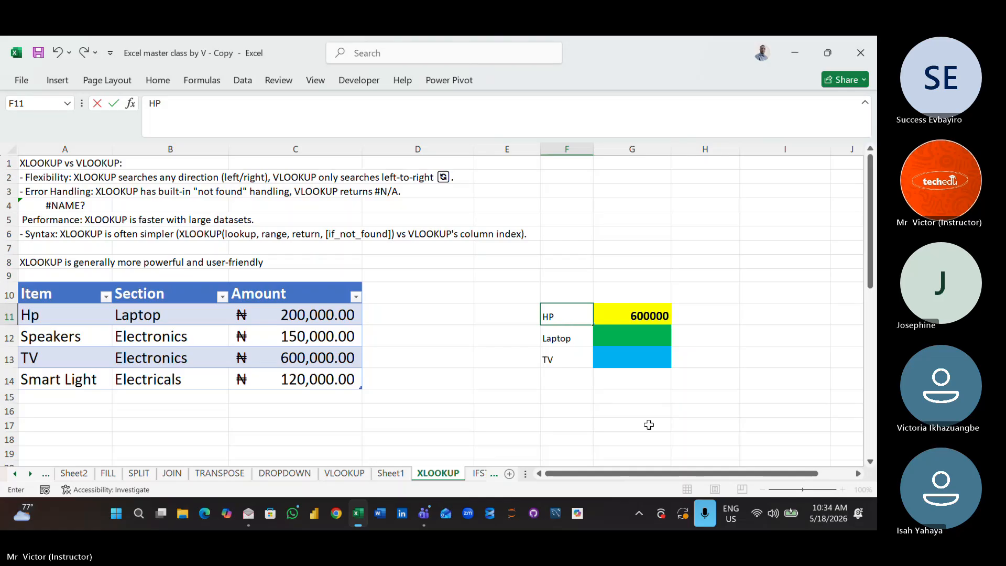
pyautogui.click(649, 426)
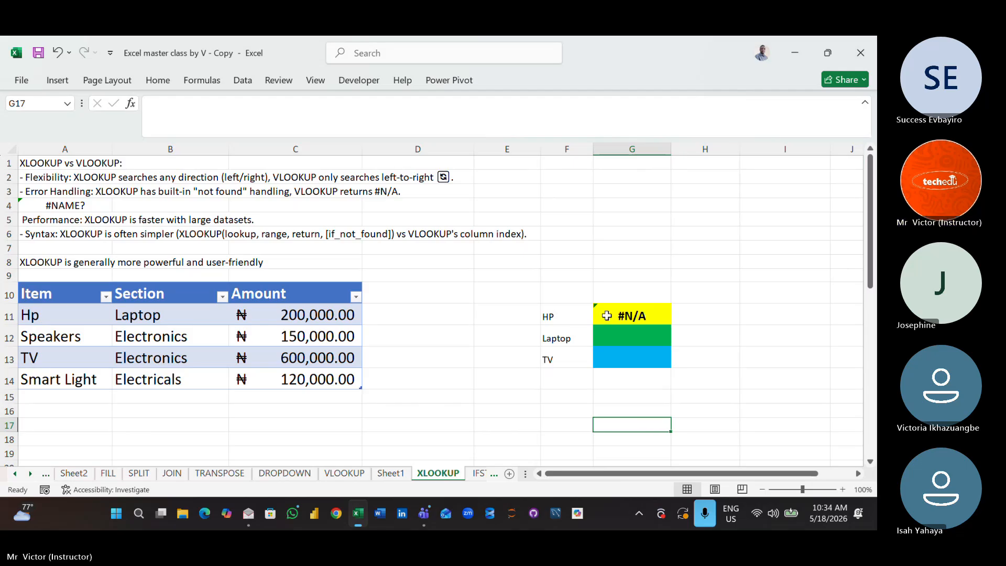
pyautogui.click(545, 314)
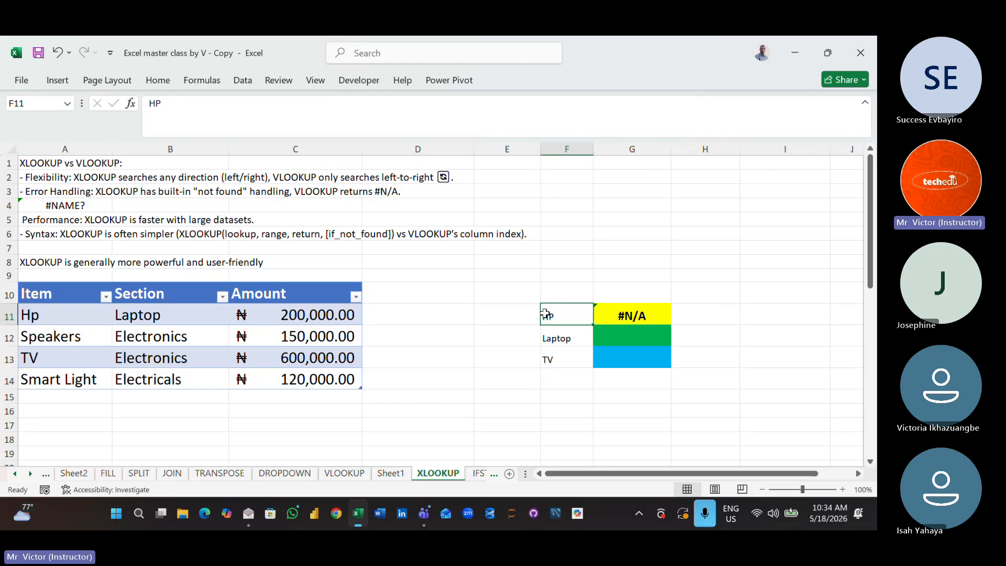
# - Re-enter the lookup item in F11 as Hp to match the spelling in the item price table
pyautogui.press('BackSpace')
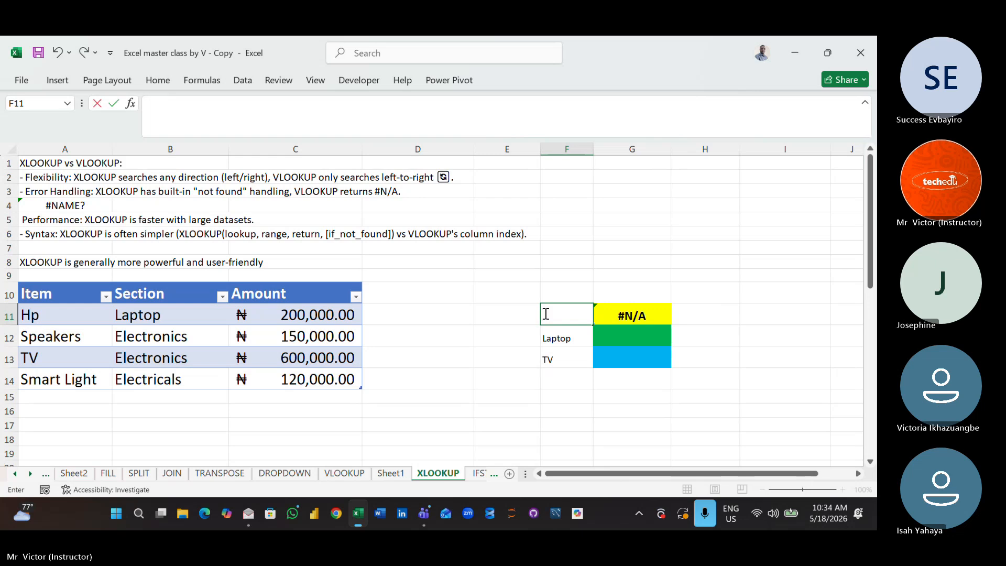
pyautogui.write('Hp')
pyautogui.click(617, 409)
# - Replace the lookup item in F11 with tv in lowercase to test the VLOOKUP formula
pyautogui.click(565, 314)
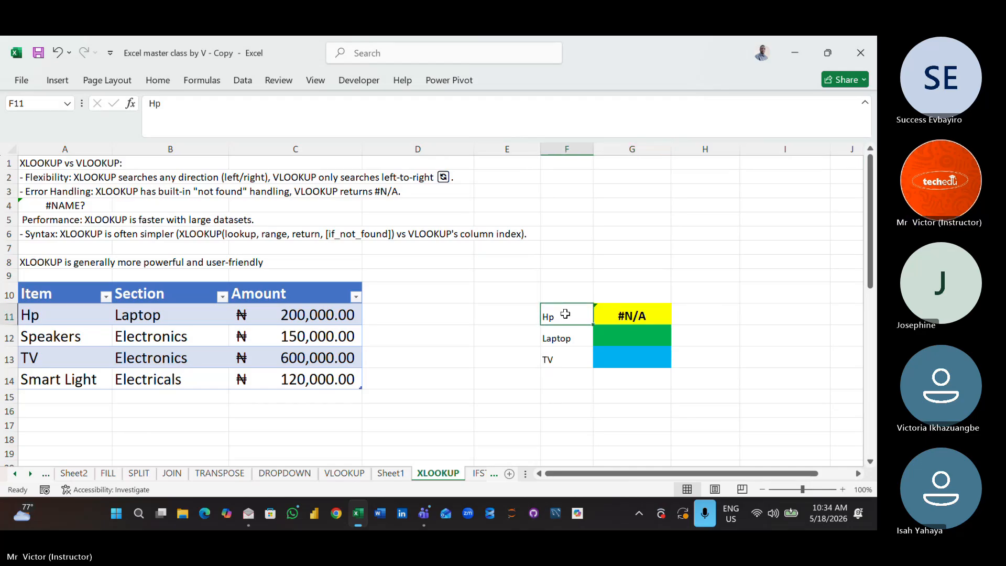
pyautogui.press('Delete')
pyautogui.write('tv')
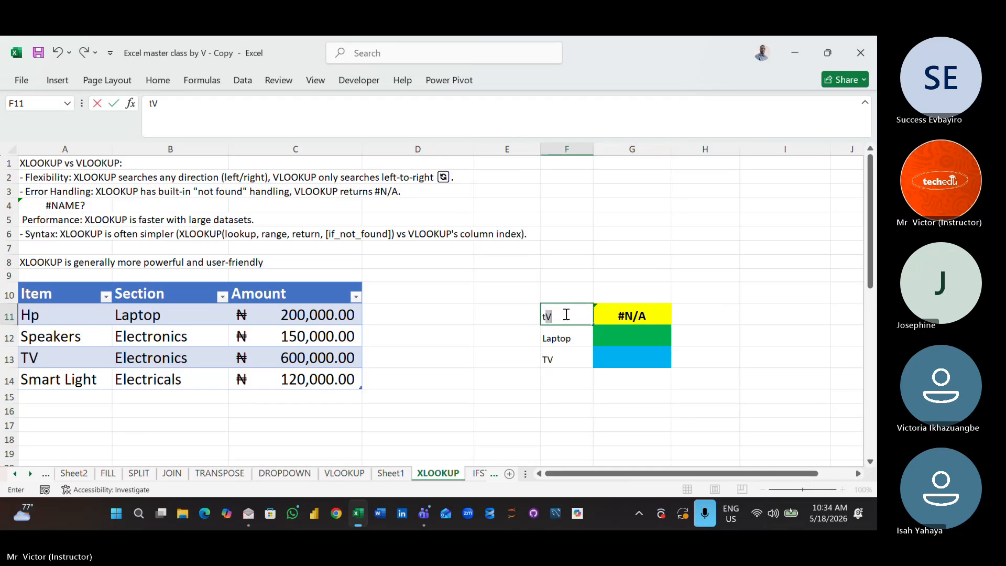
pyautogui.click(627, 426)
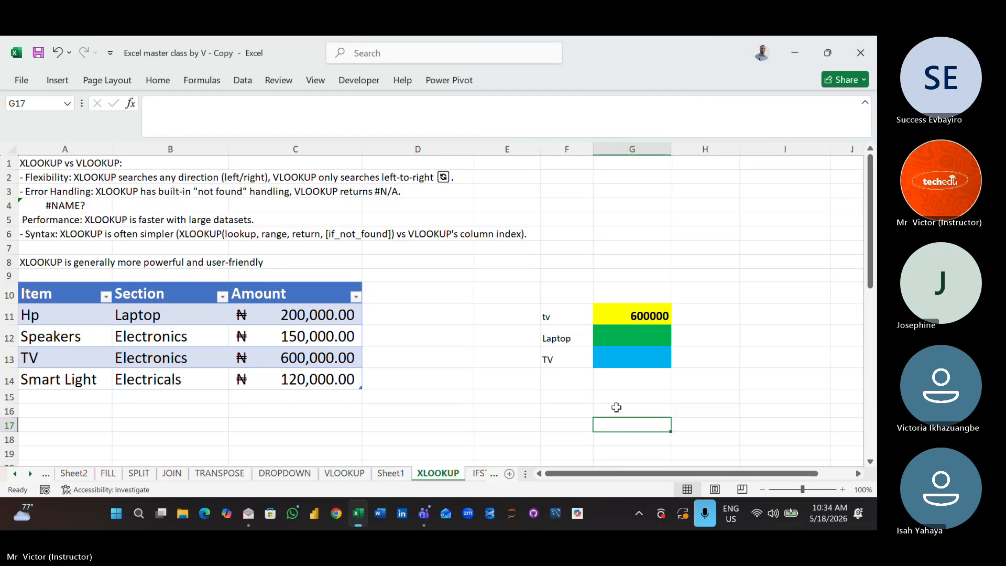
# - Undo the test entries in F11 back to the original TV lookup item, and select G12 beside Laptop
pyautogui.click(561, 314)
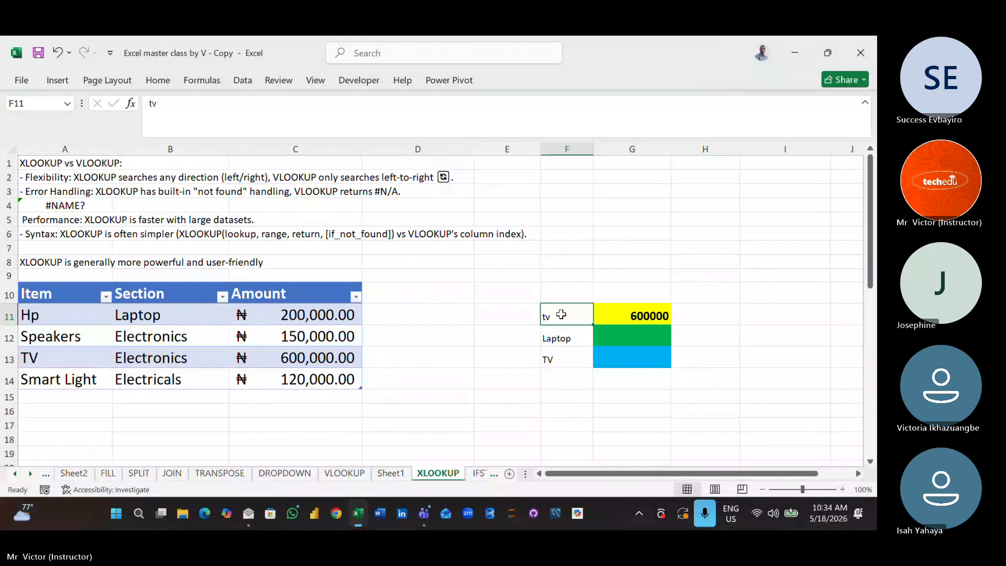
pyautogui.hotkey('ctrl', 'z')
pyautogui.hotkey('ctrl', 'z')
pyautogui.hotkey('ctrl', 'y')
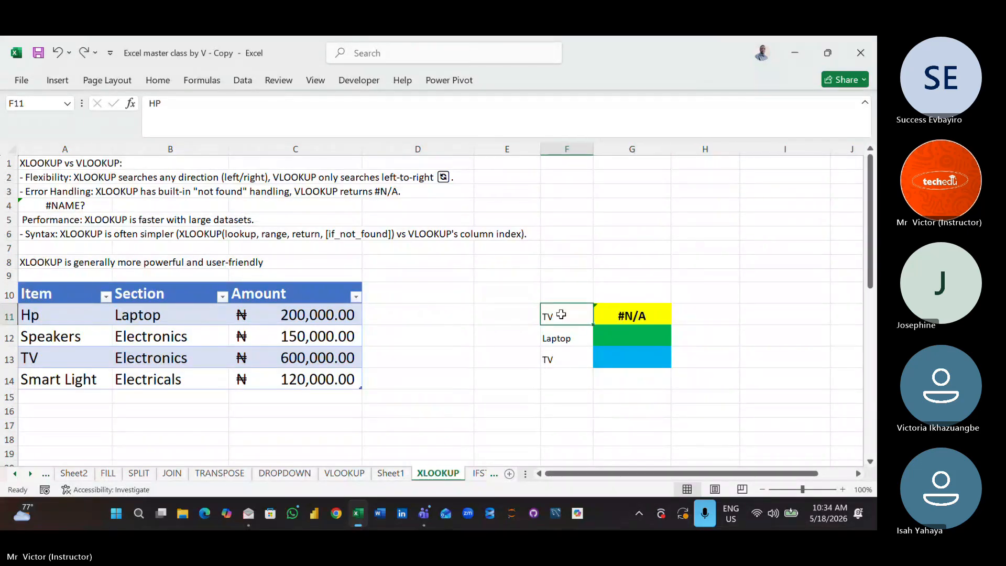
pyautogui.click(599, 443)
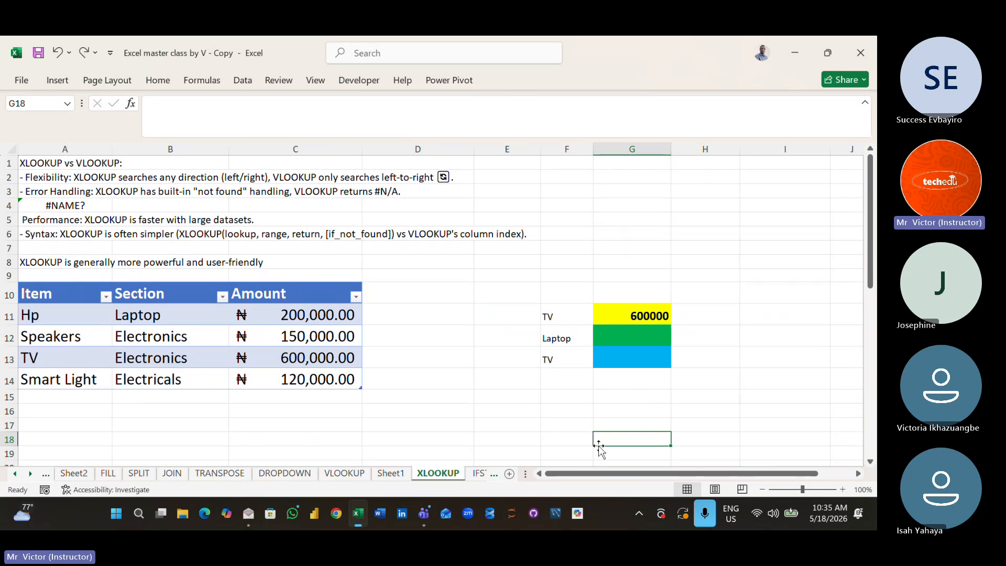
pyautogui.click(639, 342)
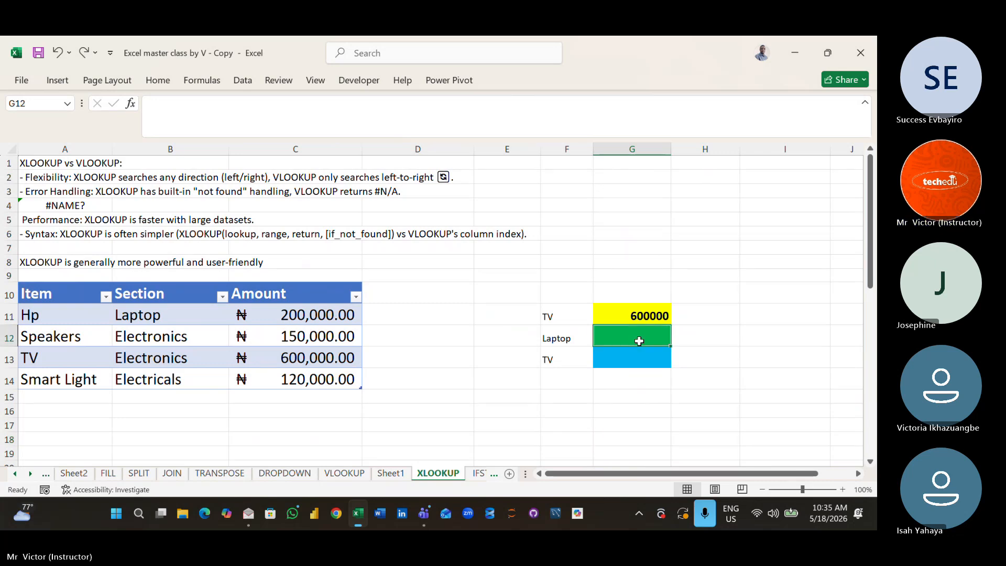
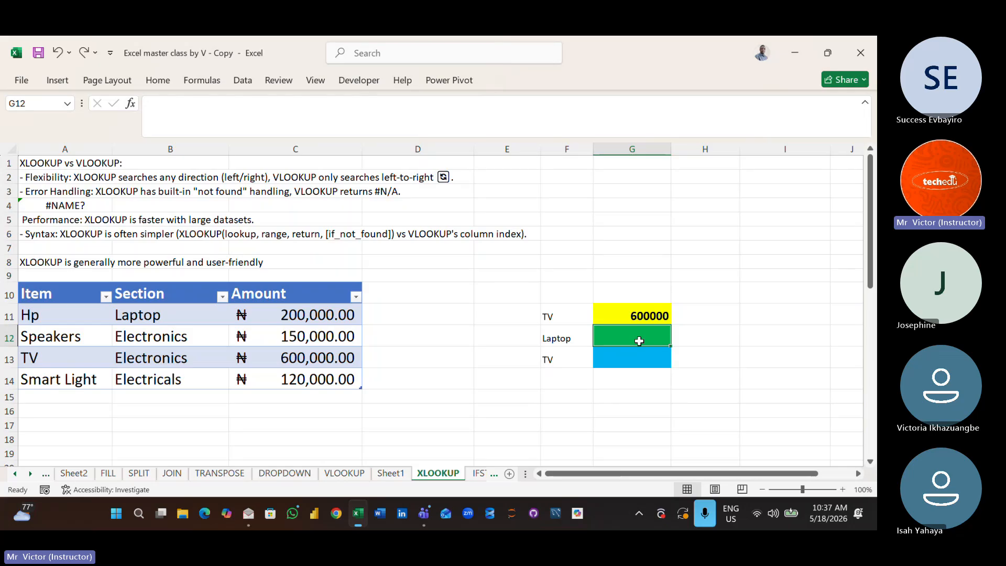
# - Enter a VLOOKUP formula in G12 that looks up F12 in the whole item price table and returns column 3
pyautogui.write('=vl')
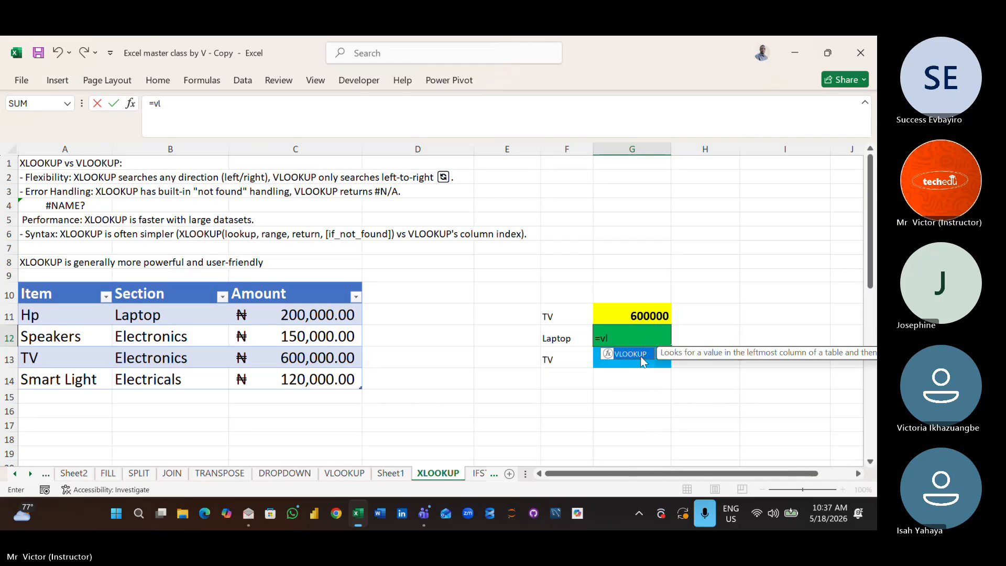
pyautogui.doubleClick(640, 355)
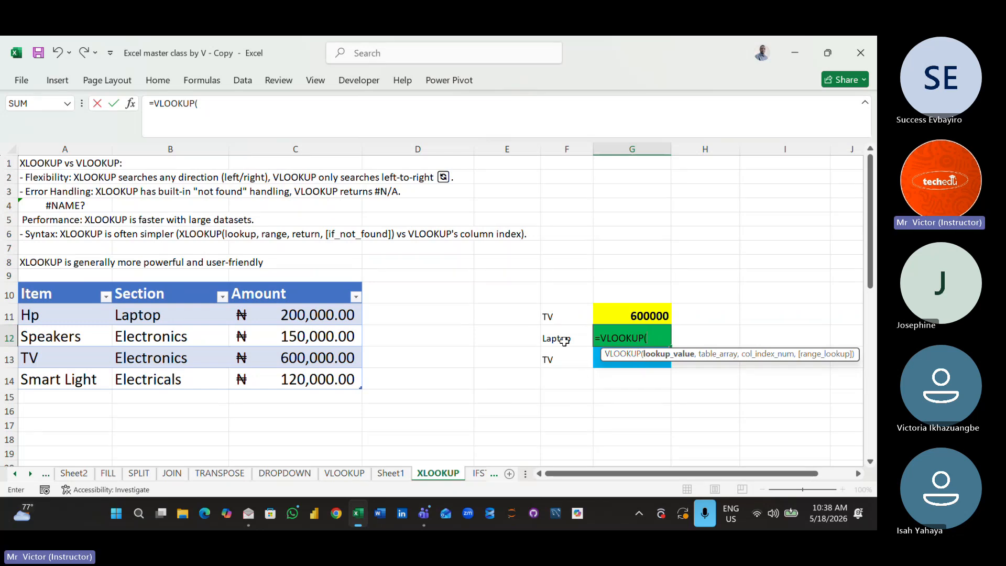
pyautogui.click(565, 341)
pyautogui.write(',')
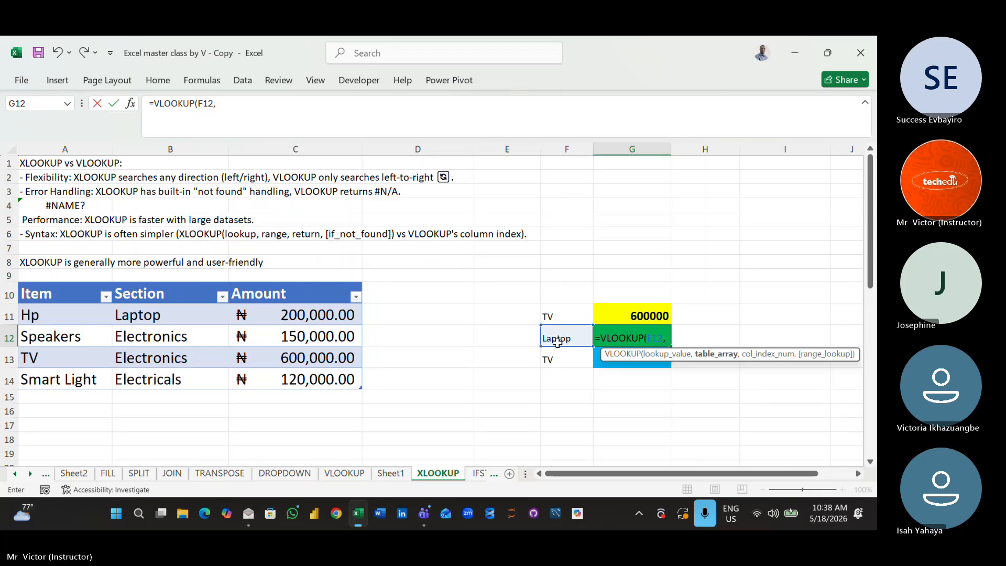
pyautogui.moveTo(31, 294); pyautogui.dragTo(298, 373)
pyautogui.write(',')
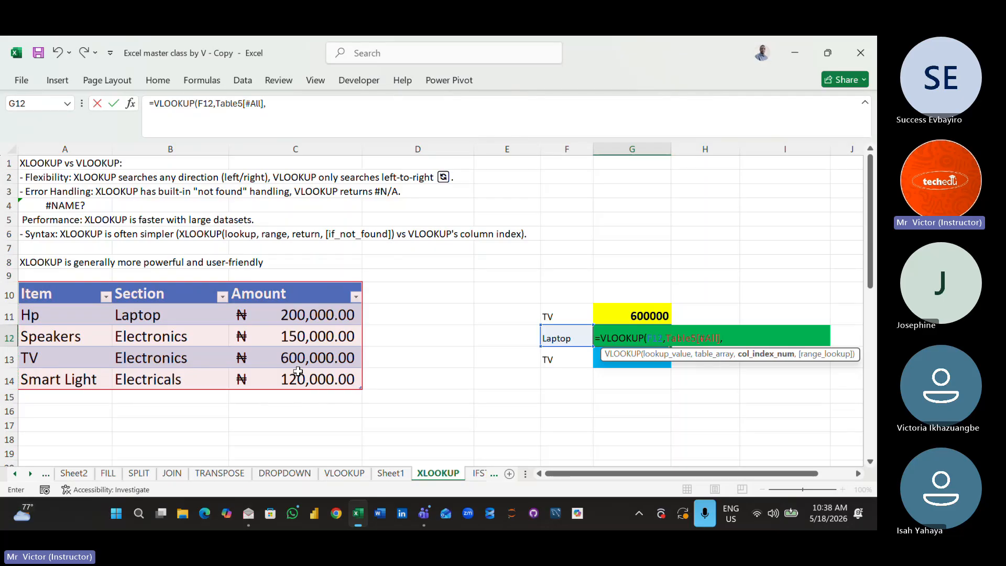
pyautogui.write('3')
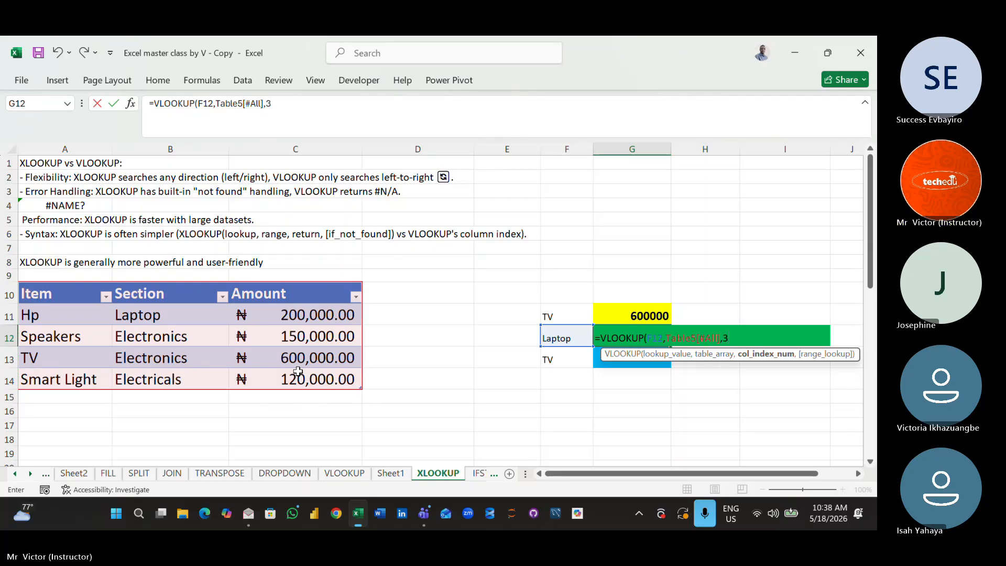
pyautogui.press('Return')
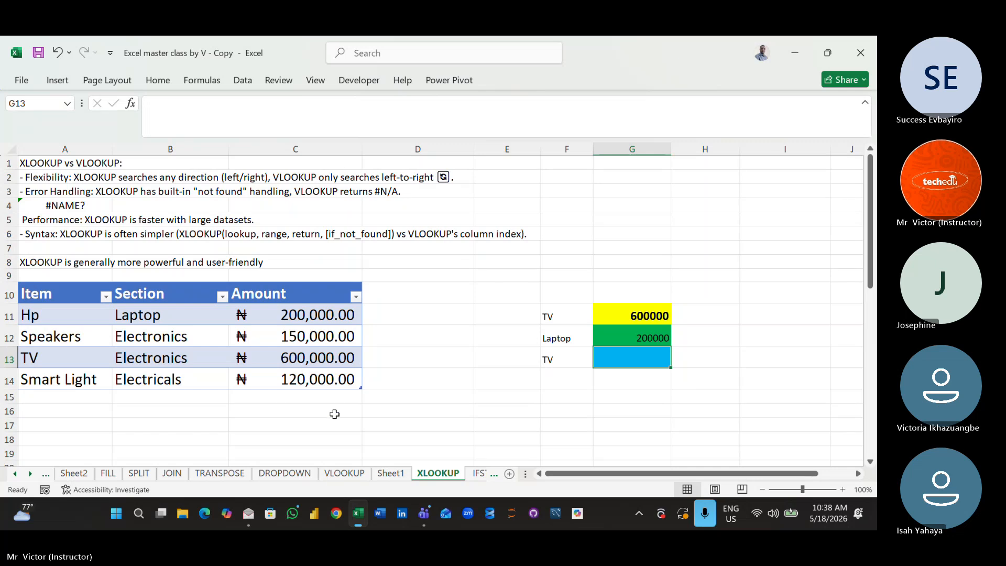
pyautogui.click(523, 420)
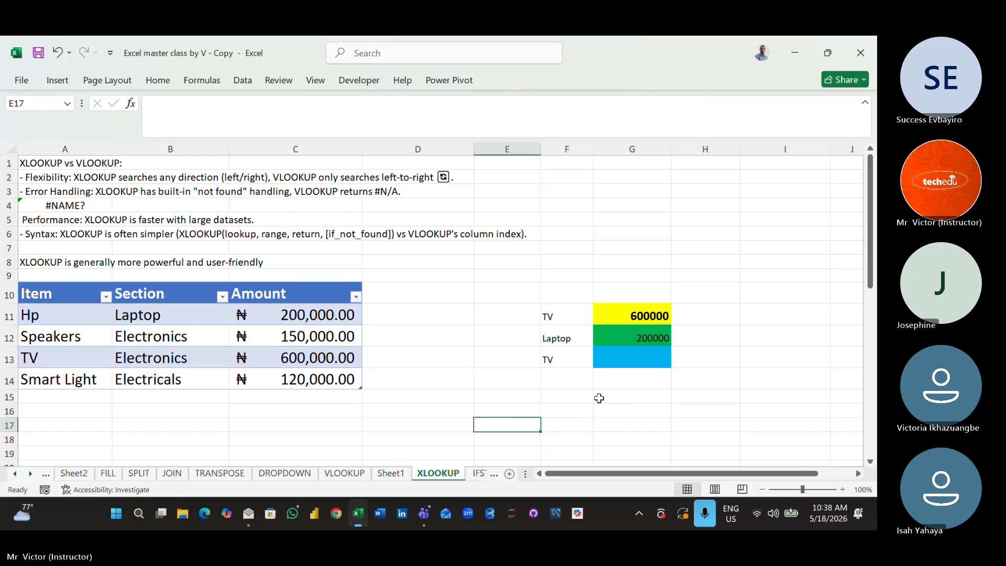
pyautogui.click(631, 341)
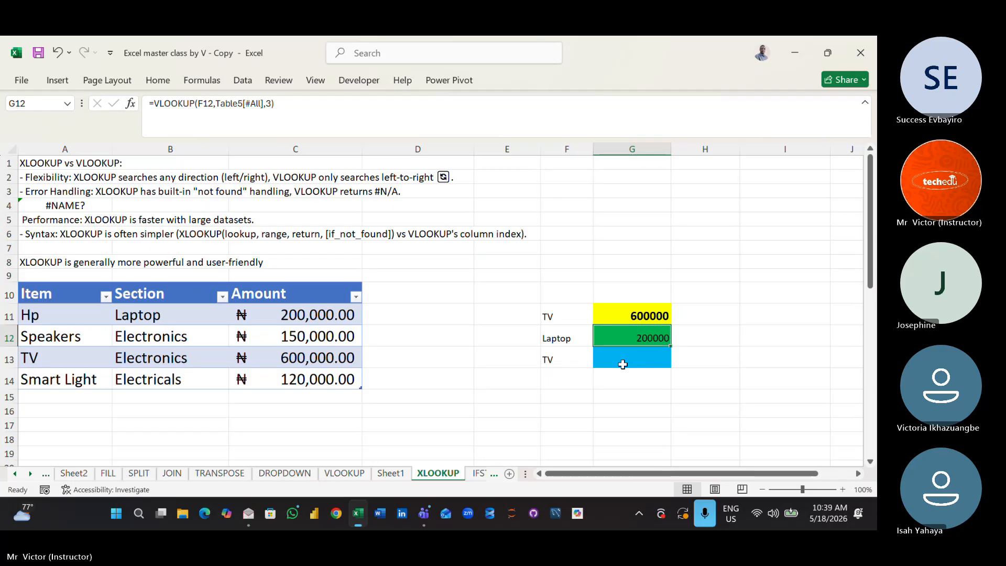
pyautogui.click(623, 364)
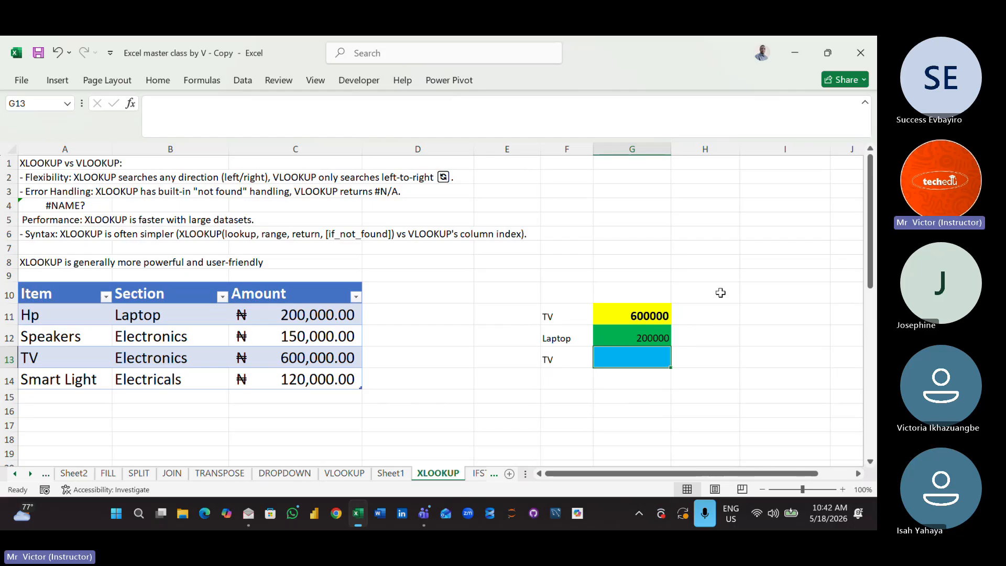
pyautogui.moveTo(740, 150)
pyautogui.mouseDown()
pyautogui.moveTo(815, 150)
pyautogui.moveTo(739, 152)
pyautogui.mouseUp()
pyautogui.click(718, 321)
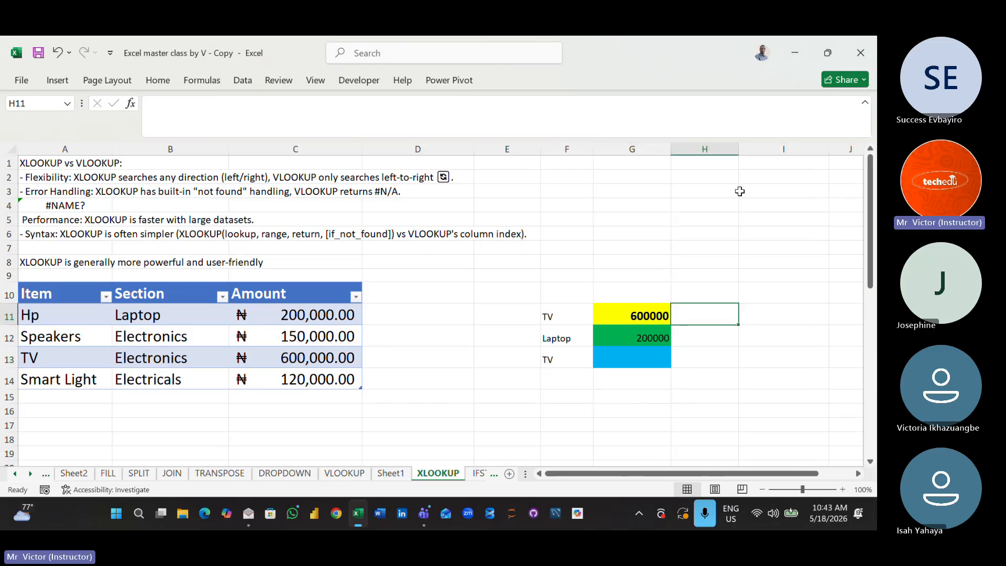
pyautogui.write('=')
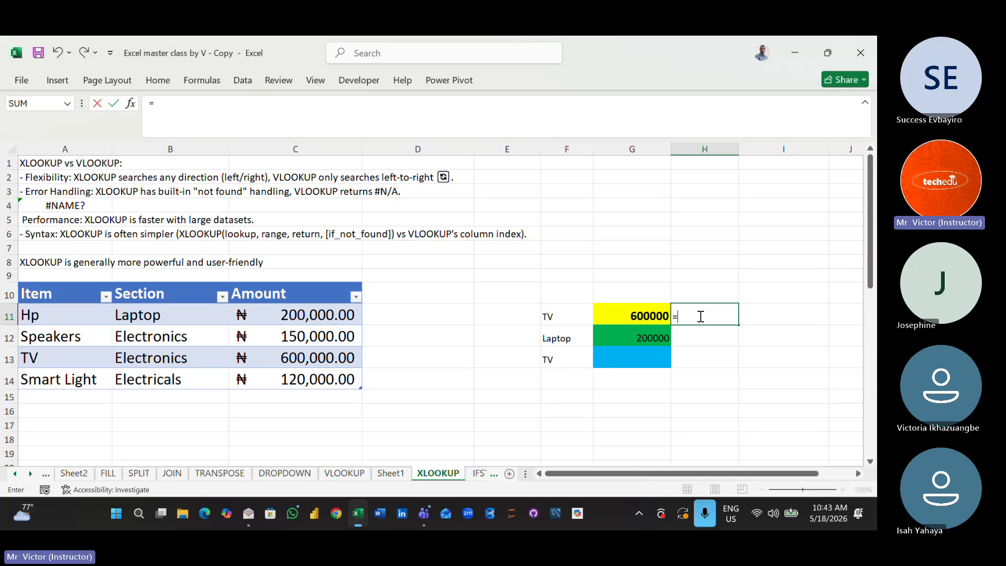
pyautogui.write('x')
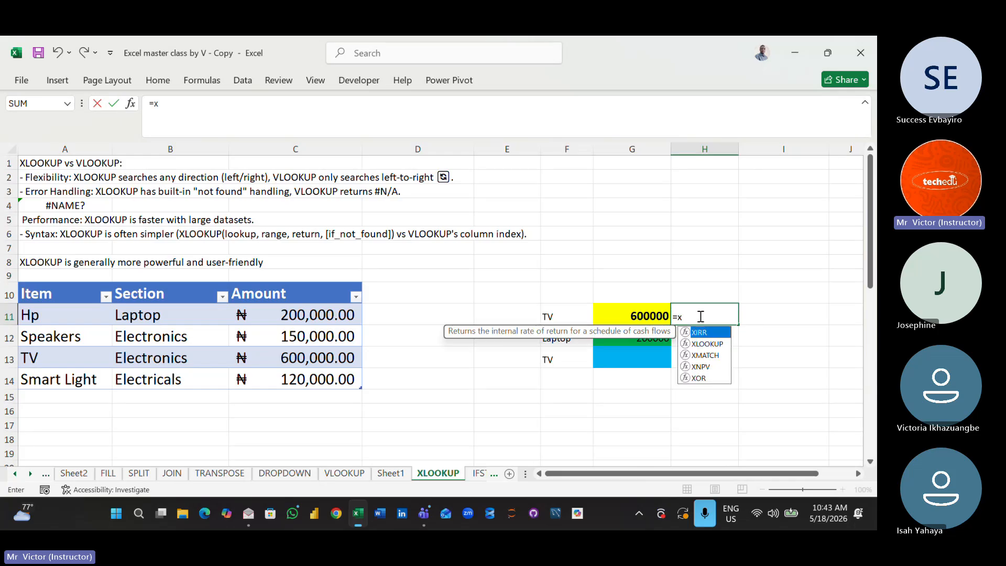
pyautogui.write('l')
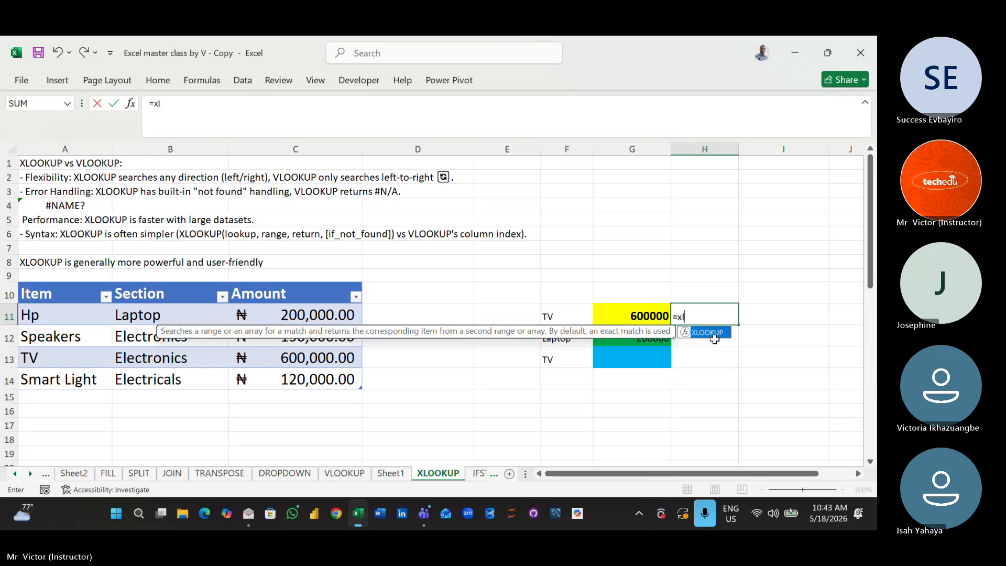
pyautogui.press('Return')
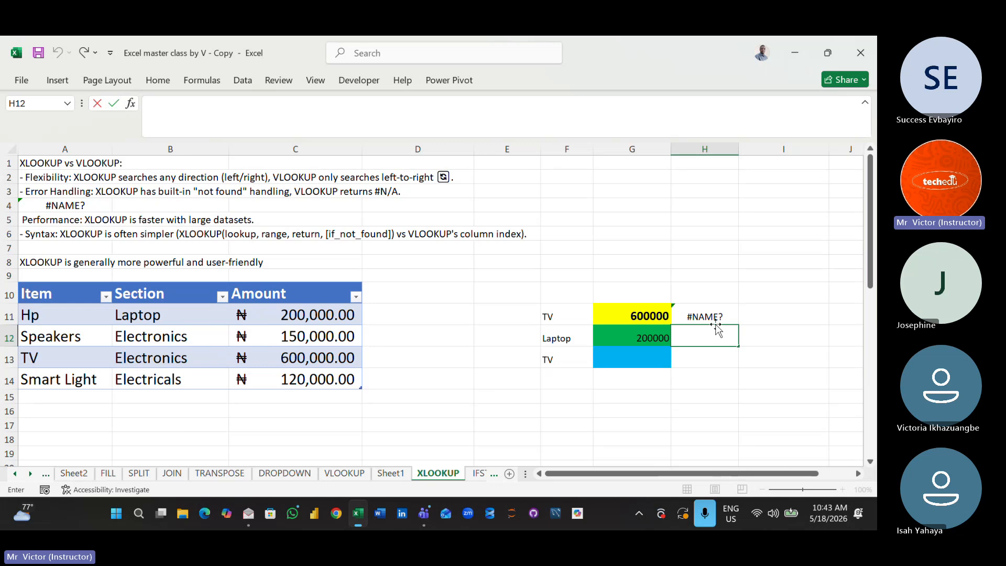
pyautogui.click(715, 317)
pyautogui.press('Delete')
pyautogui.write('=')
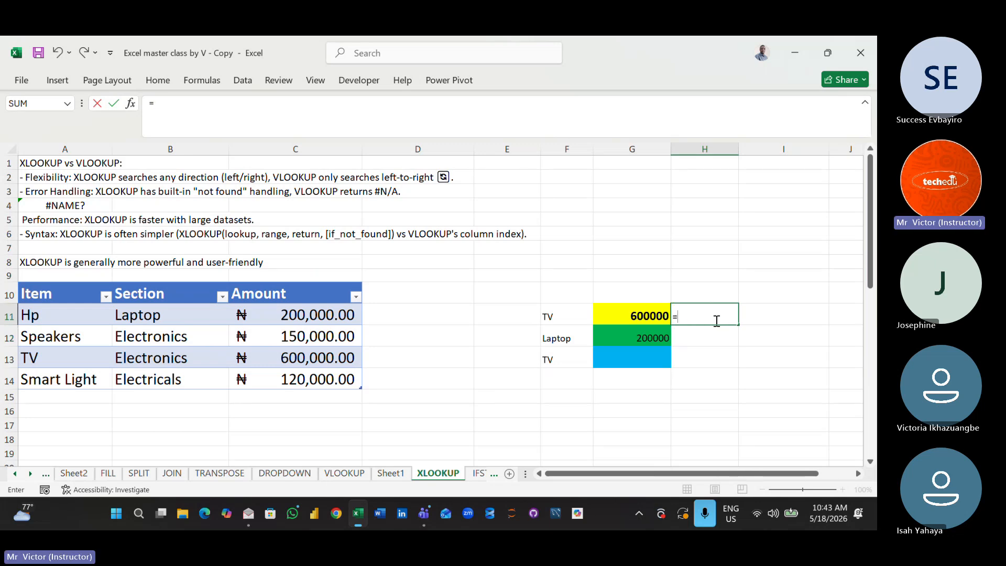
pyautogui.press('BackSpace')
pyautogui.click(734, 361)
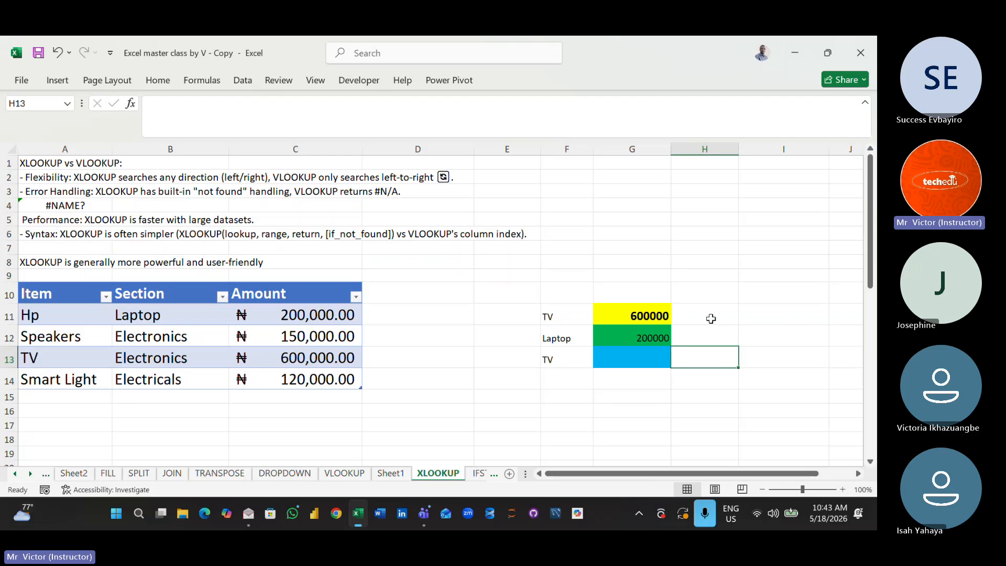
# - Increase the font size of cell H11 to 18
pyautogui.click(712, 318)
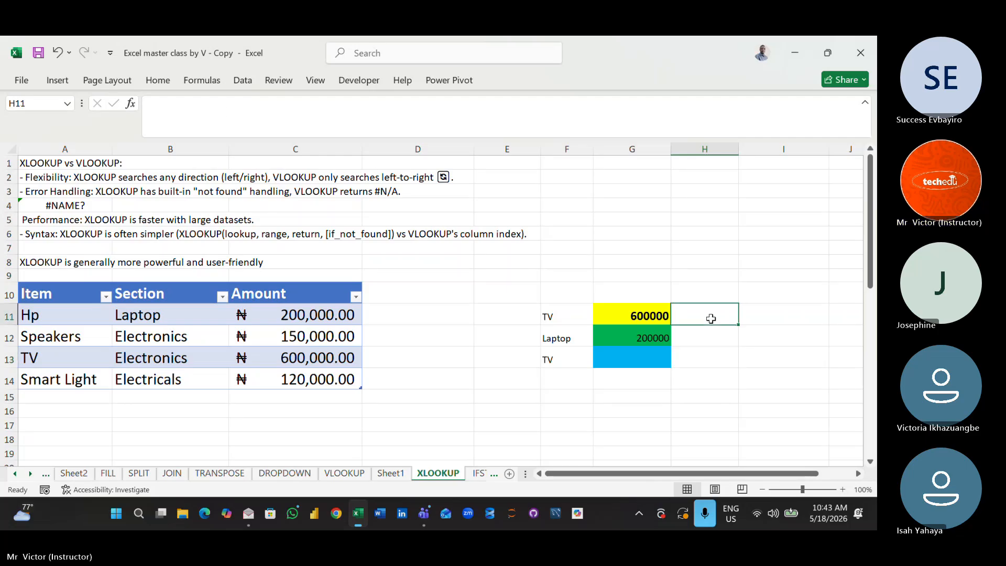
pyautogui.click(168, 81)
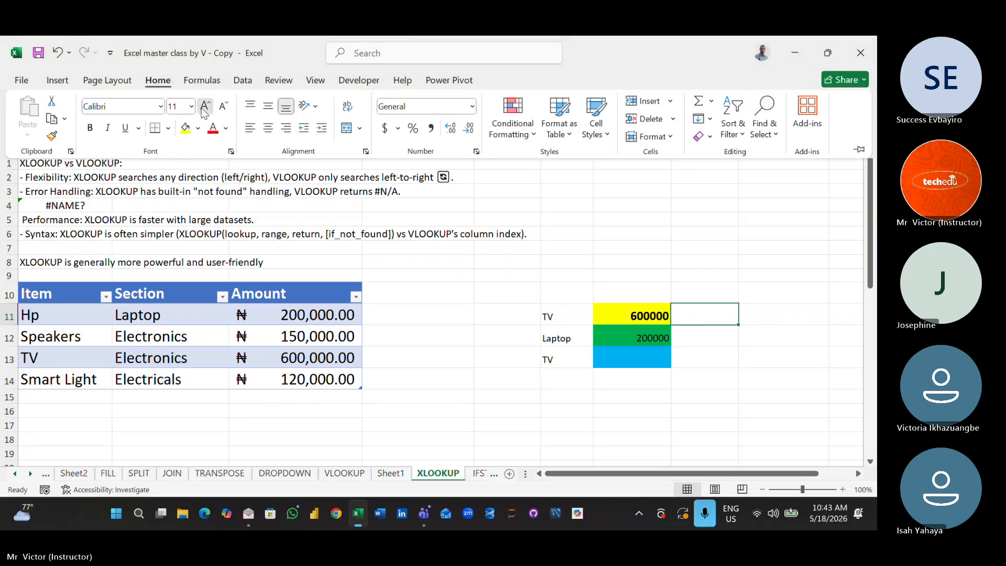
pyautogui.click(204, 108)
pyautogui.click(204, 108)
pyautogui.click(204, 108)
pyautogui.click(204, 108)
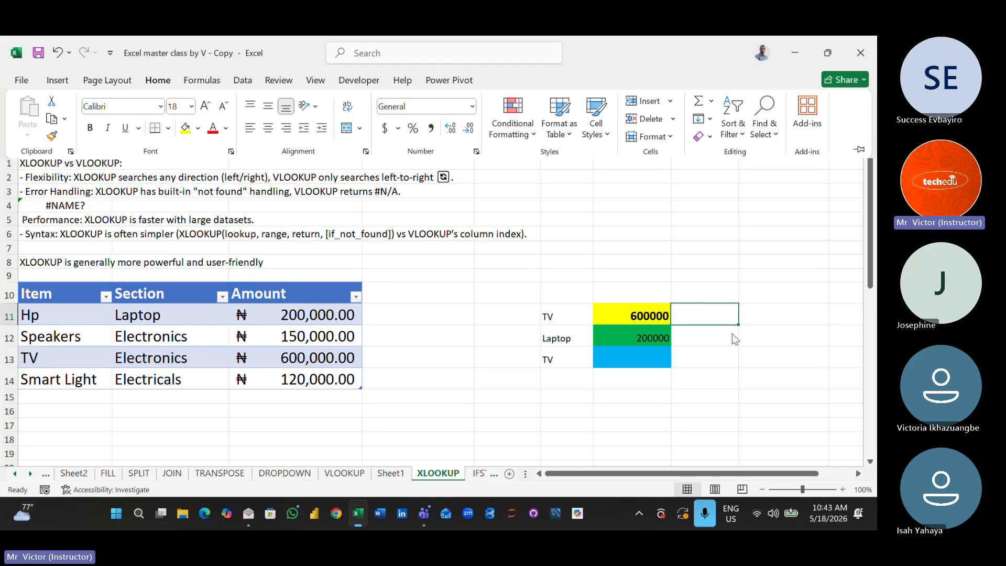
# - Start an XLOOKUP formula in H11 with F11 as lookup value, the table's Item column as lookup array and its Amount column as return array
pyautogui.write('=xl')
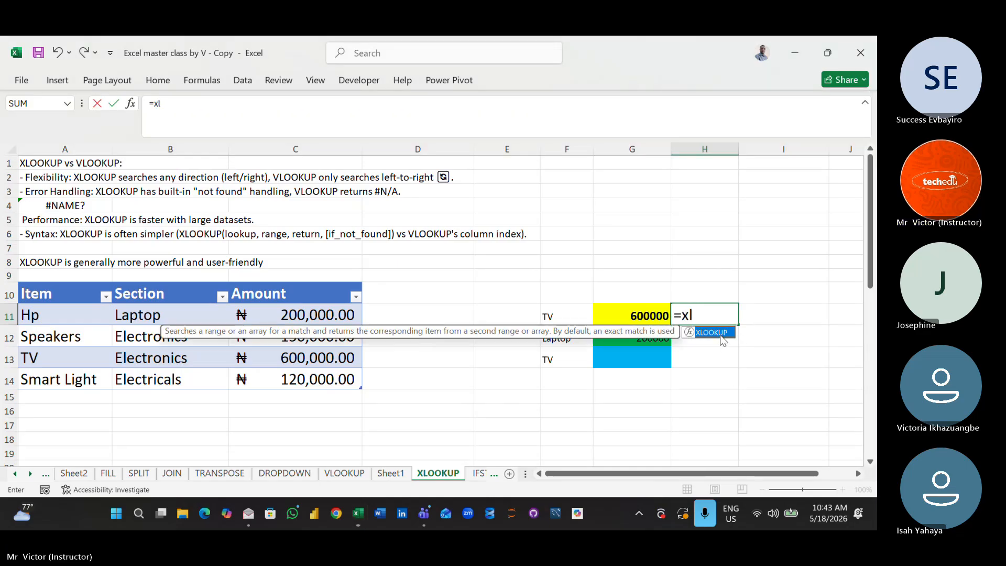
pyautogui.doubleClick(722, 337)
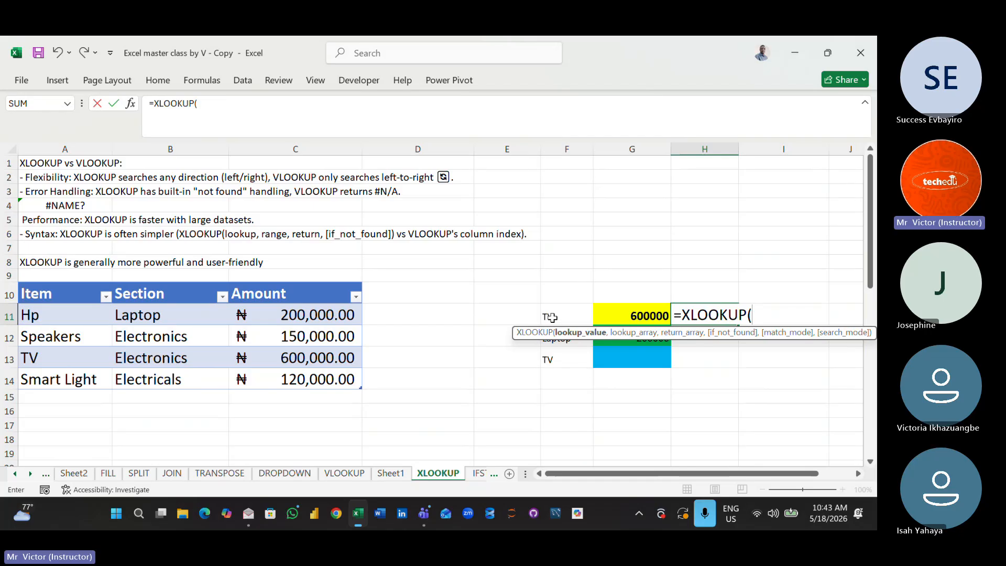
pyautogui.click(552, 318)
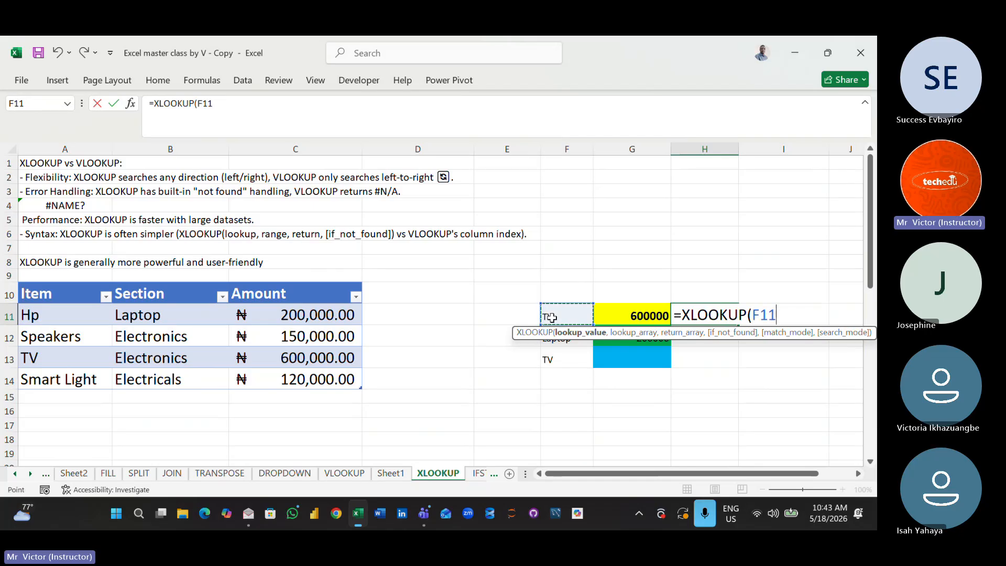
pyautogui.write(',')
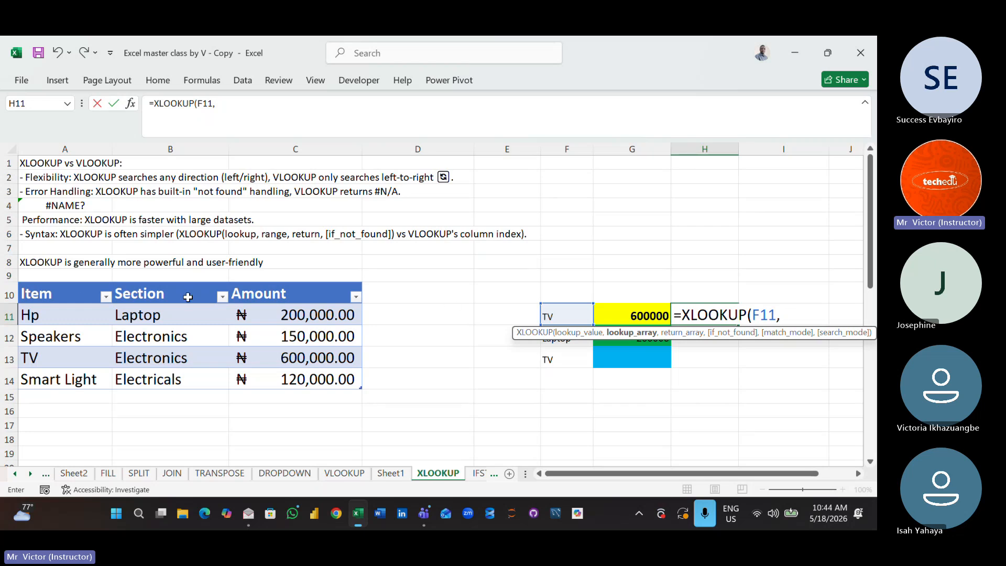
pyautogui.moveTo(72, 290); pyautogui.dragTo(70, 374)
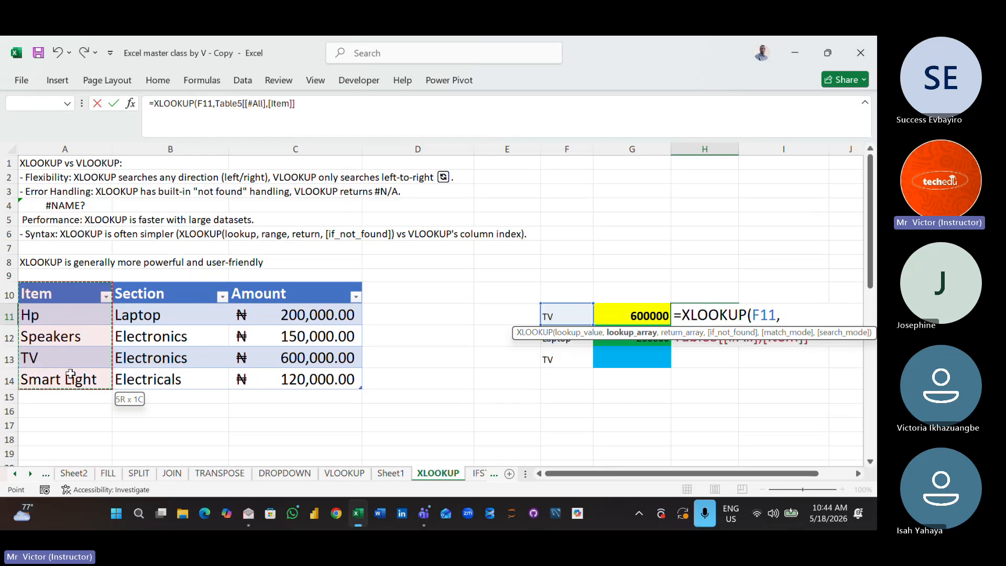
pyautogui.write(',')
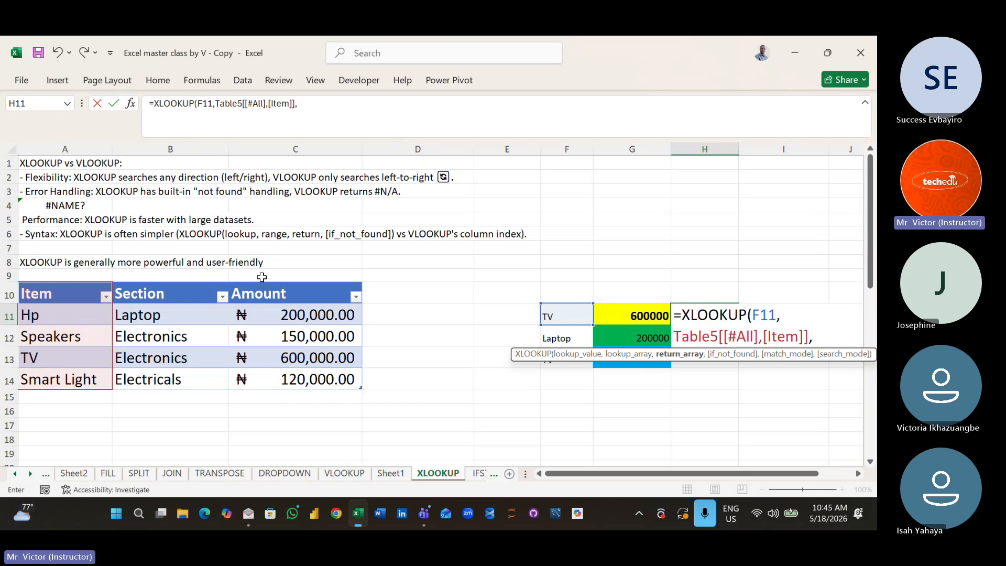
pyautogui.moveTo(262, 290); pyautogui.dragTo(282, 377)
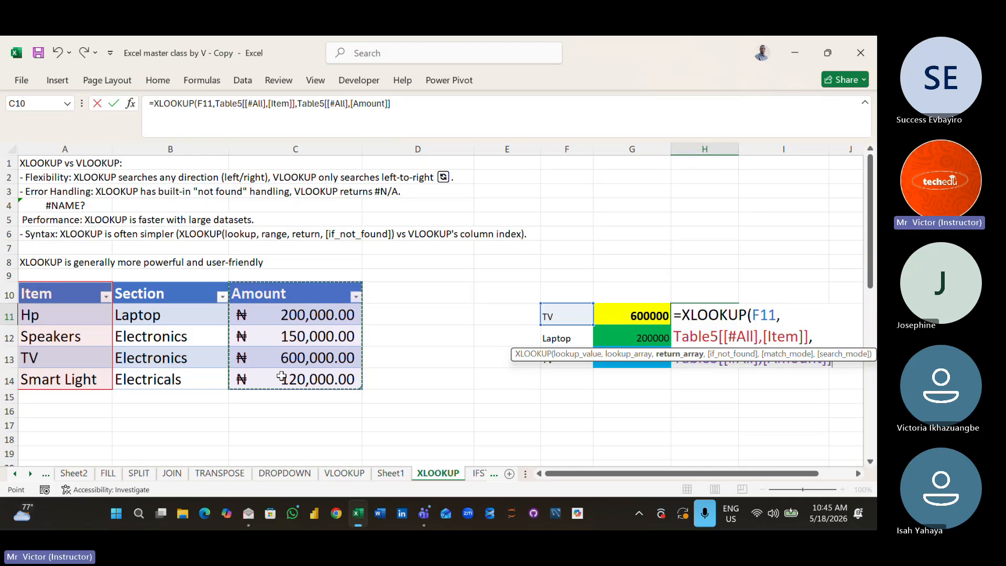
# - Append "Not found" directly after the Amount reference, close the XLOOKUP formula and try to enter it
pyautogui.write('"')
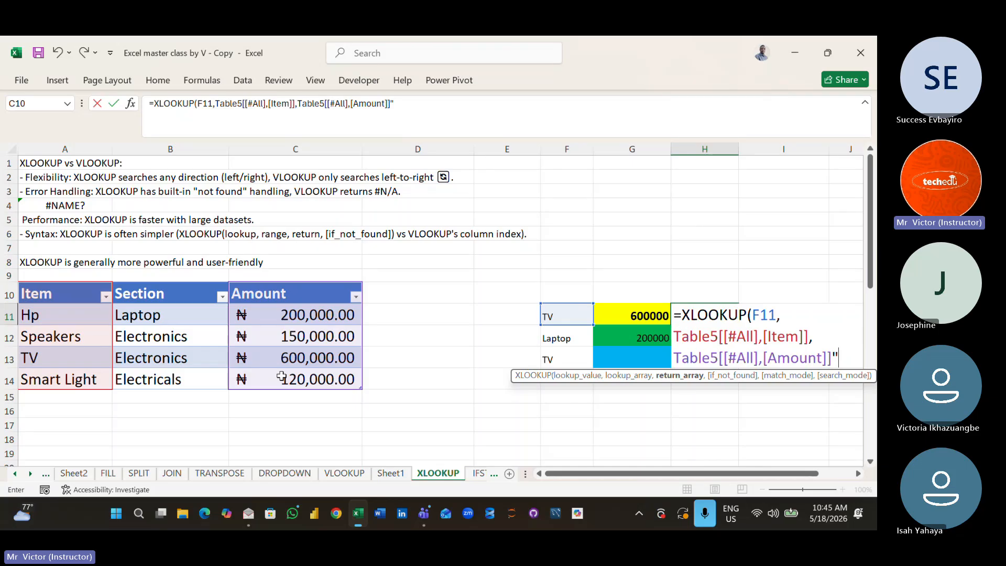
pyautogui.write('Not foun')
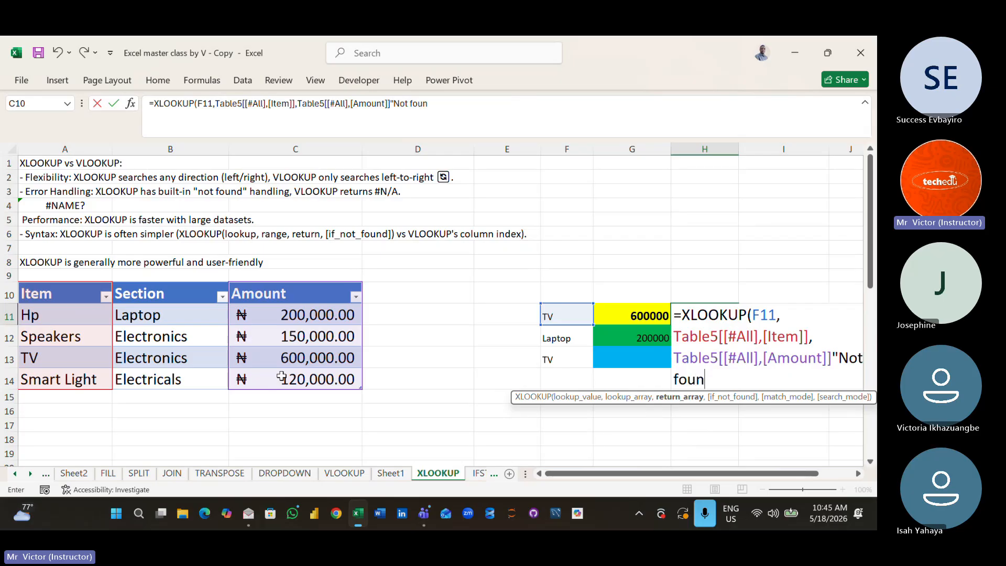
pyautogui.write('d")')
pyautogui.press('Return')
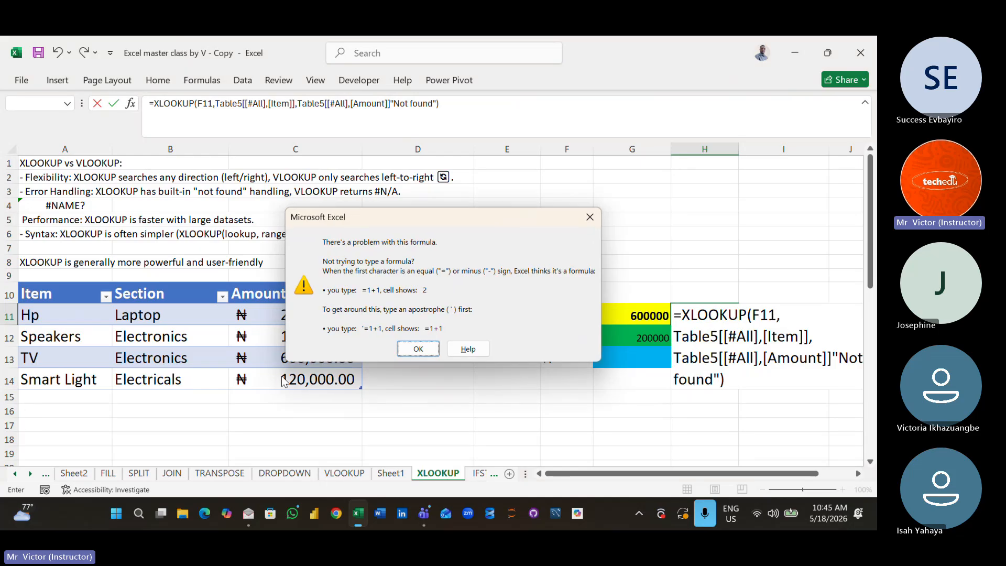
pyautogui.click(417, 349)
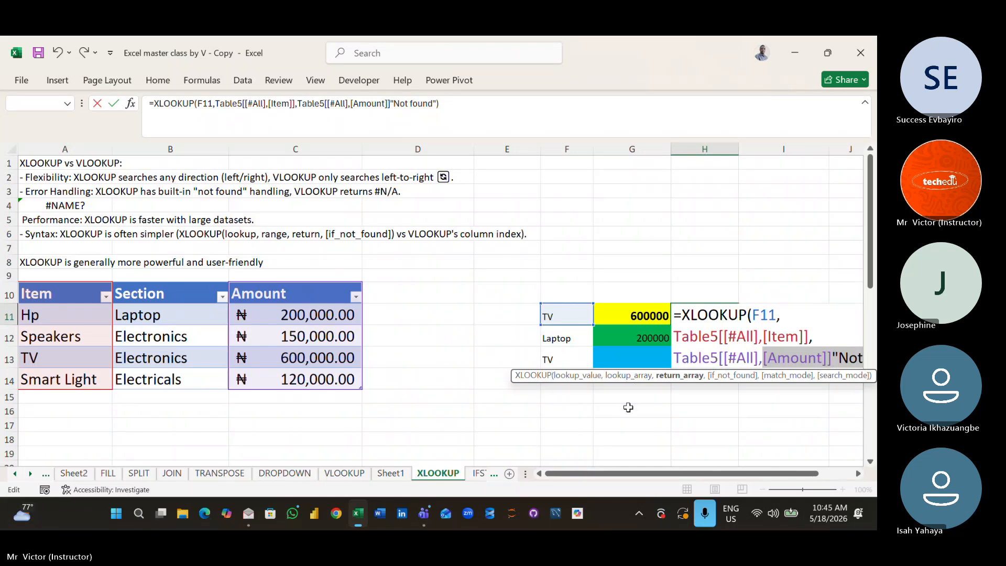
# - Remove the [Amount] part from the H11 formula so "Not found" directly follows Table5[[#All], and try to enter it
pyautogui.press('BackSpace')
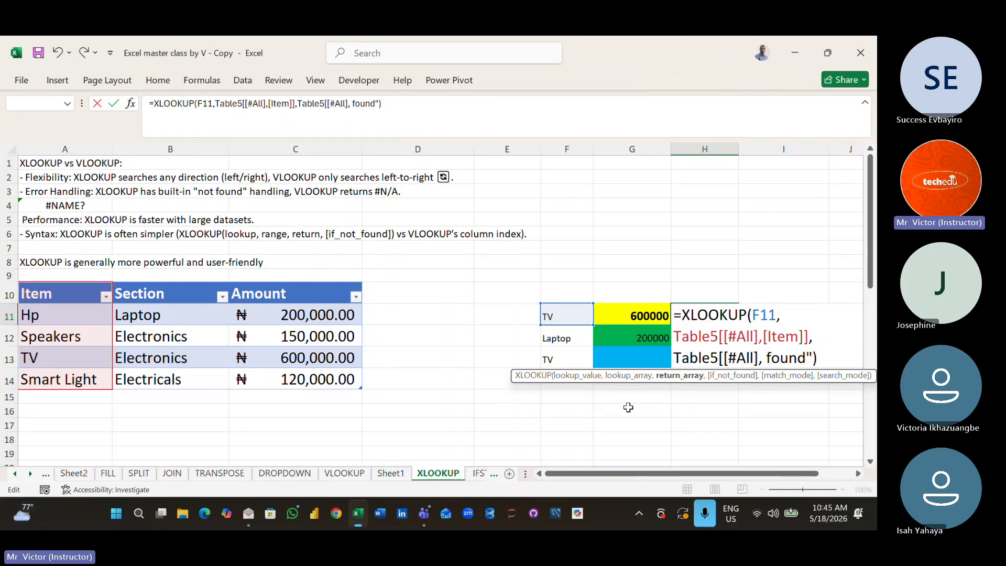
pyautogui.press('BackSpace')
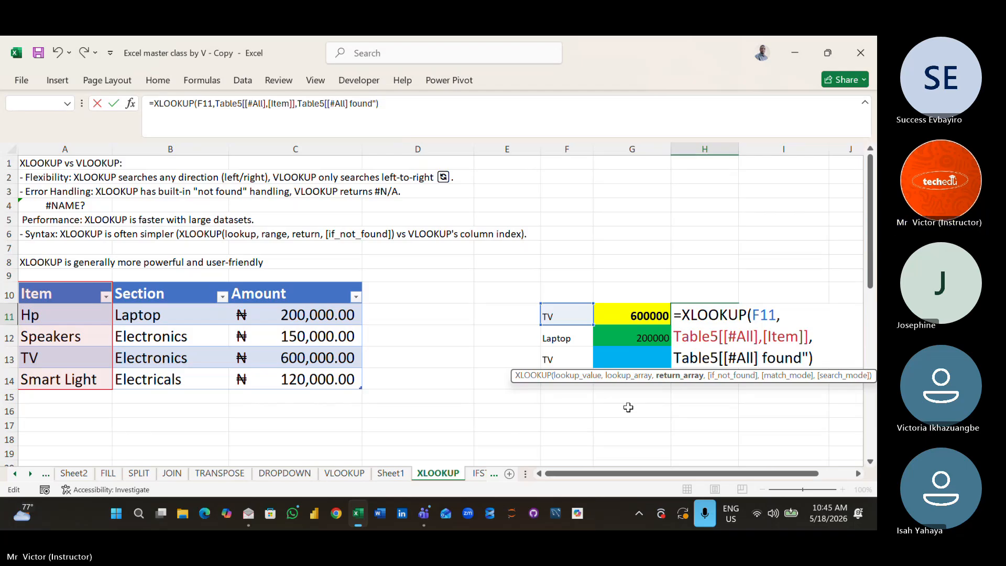
pyautogui.write('"')
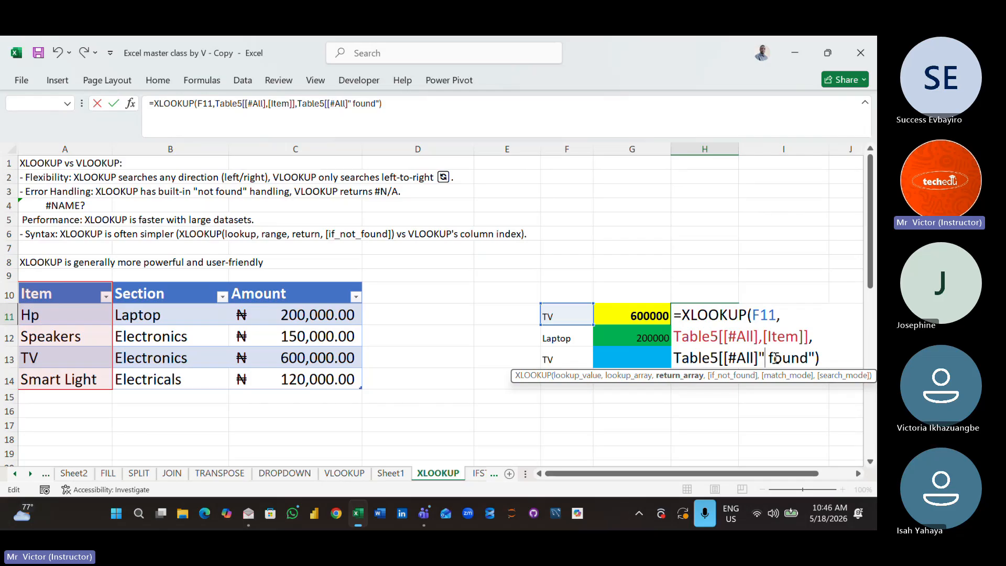
pyautogui.write('Not')
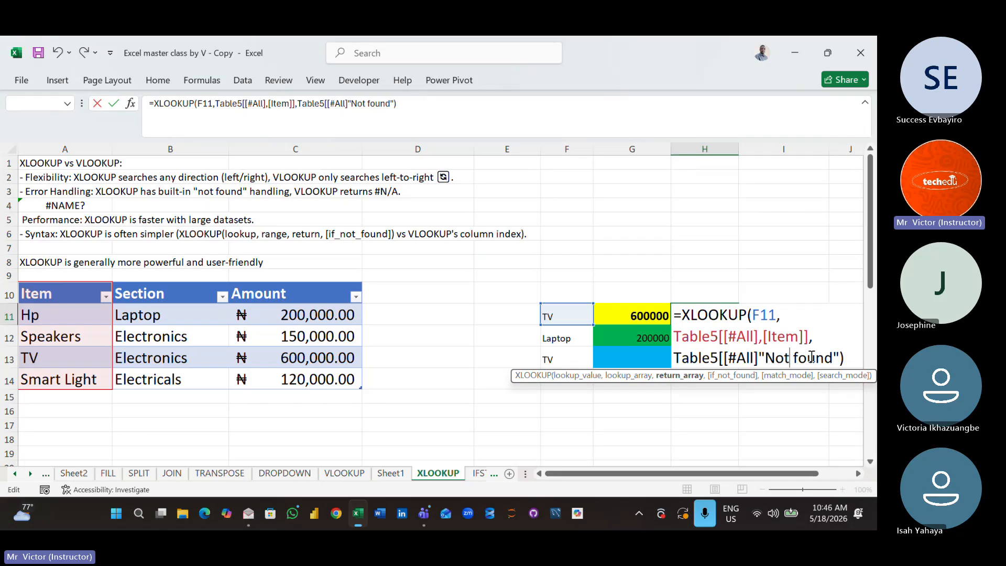
pyautogui.press('Return')
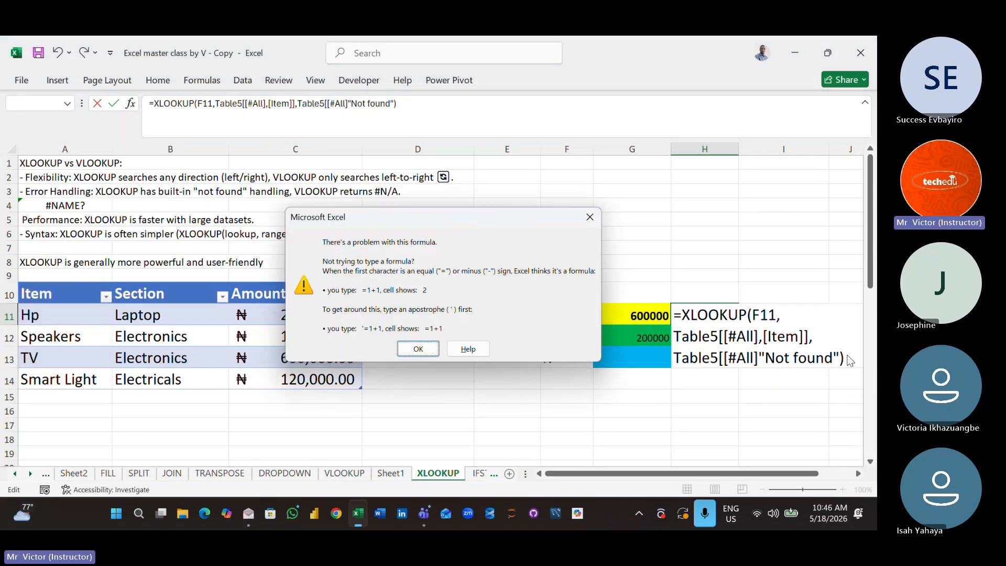
pyautogui.click(418, 352)
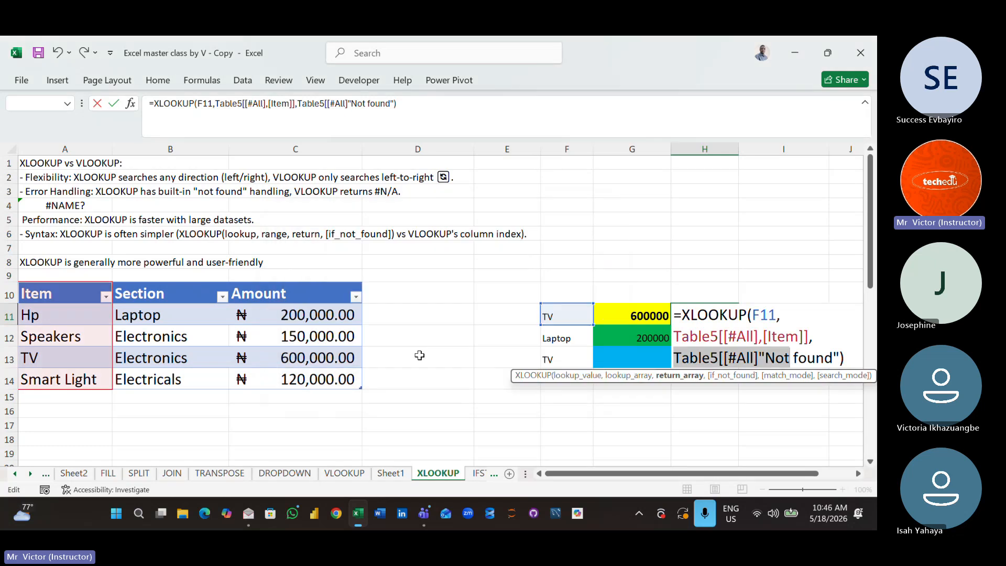
# - Delete the "Not found" text from the H11 formula, close it after Table5[[#All] and try to enter it
pyautogui.click(845, 359)
pyautogui.press('BackSpace')
pyautogui.press('BackSpace')
pyautogui.press('BackSpace')
pyautogui.press('BackSpace')
pyautogui.press('BackSpace')
pyautogui.press('BackSpace')
pyautogui.press('BackSpace')
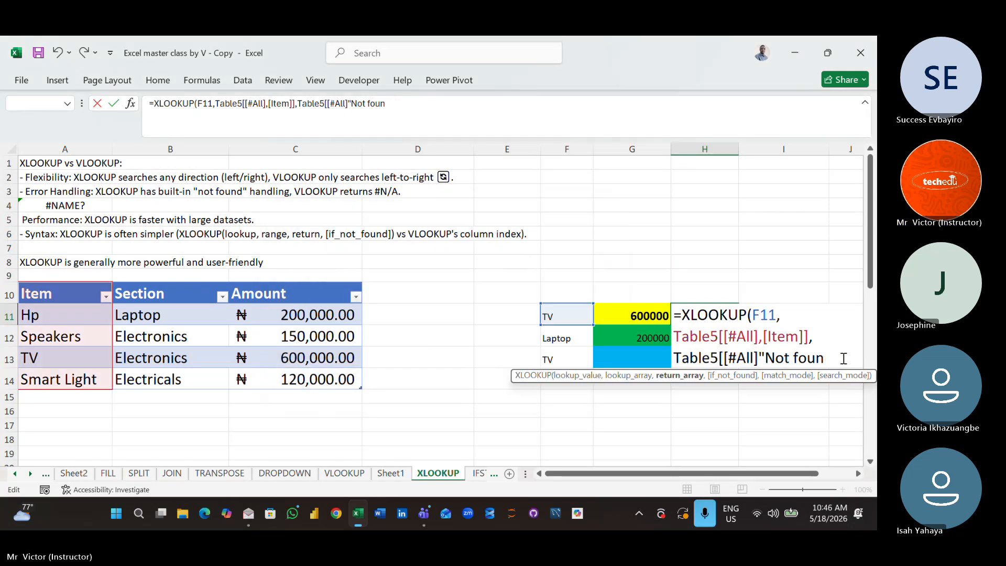
pyautogui.press('BackSpace')
pyautogui.press('BackSpace')
pyautogui.press('BackSpace')
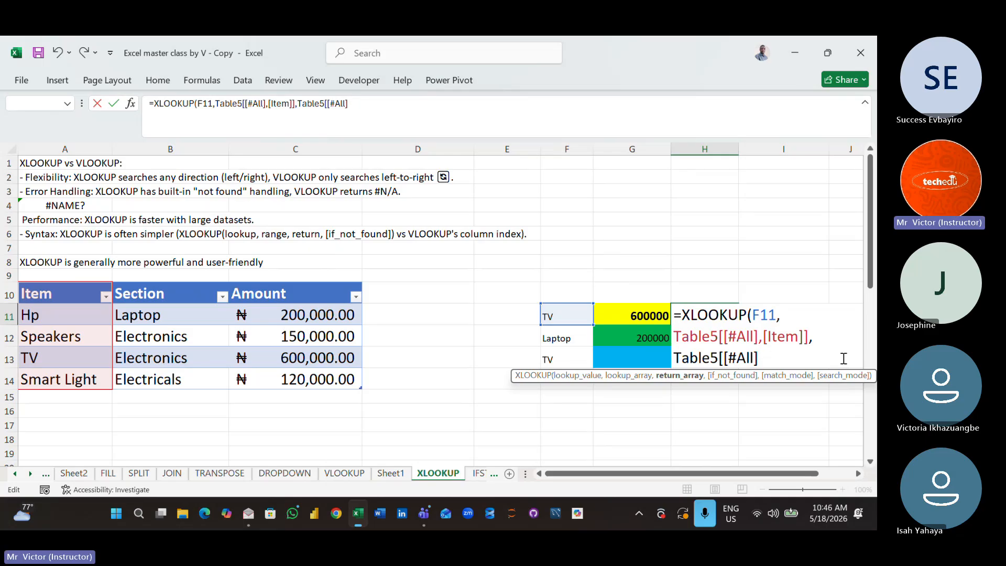
pyautogui.write(')')
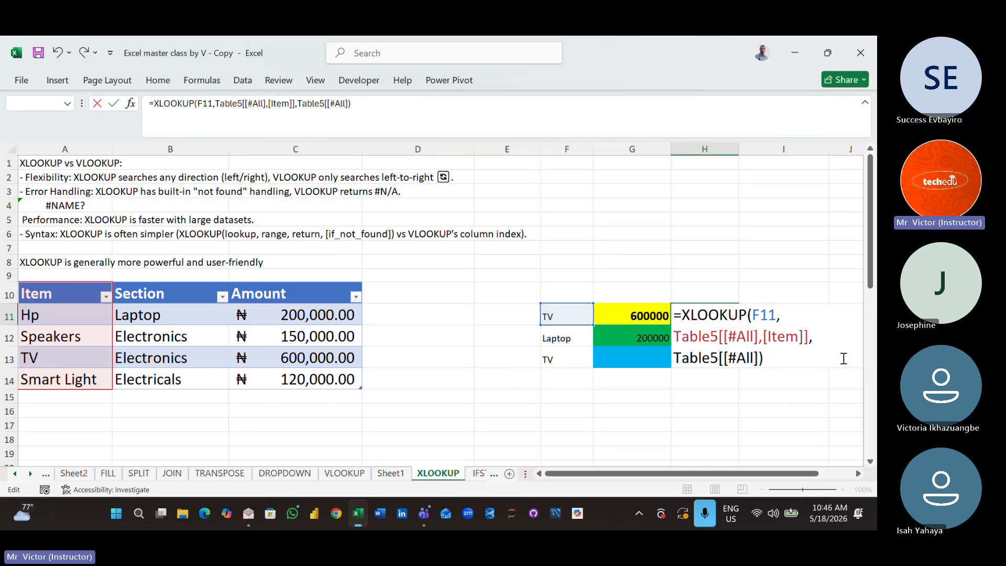
pyautogui.press('Return')
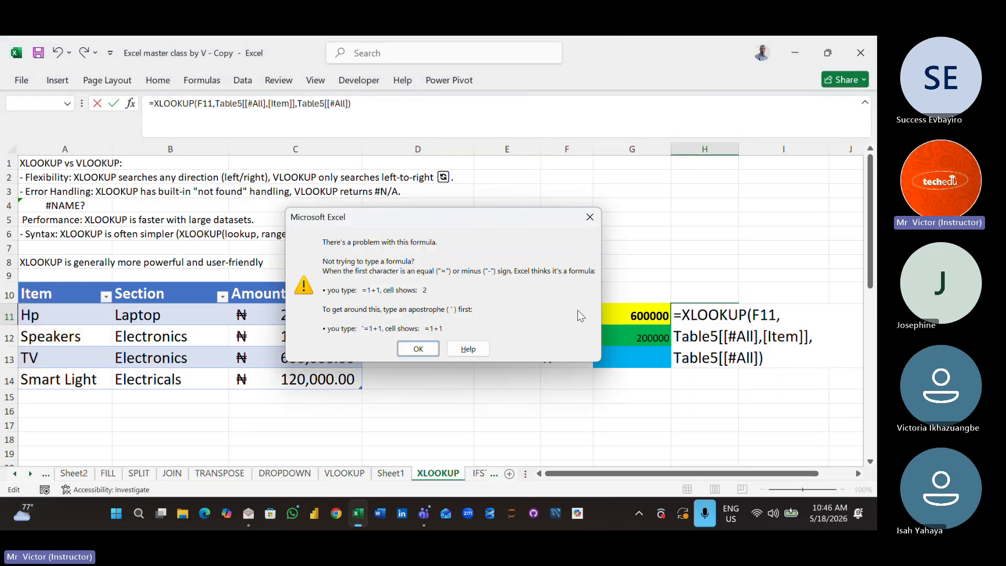
pyautogui.click(418, 349)
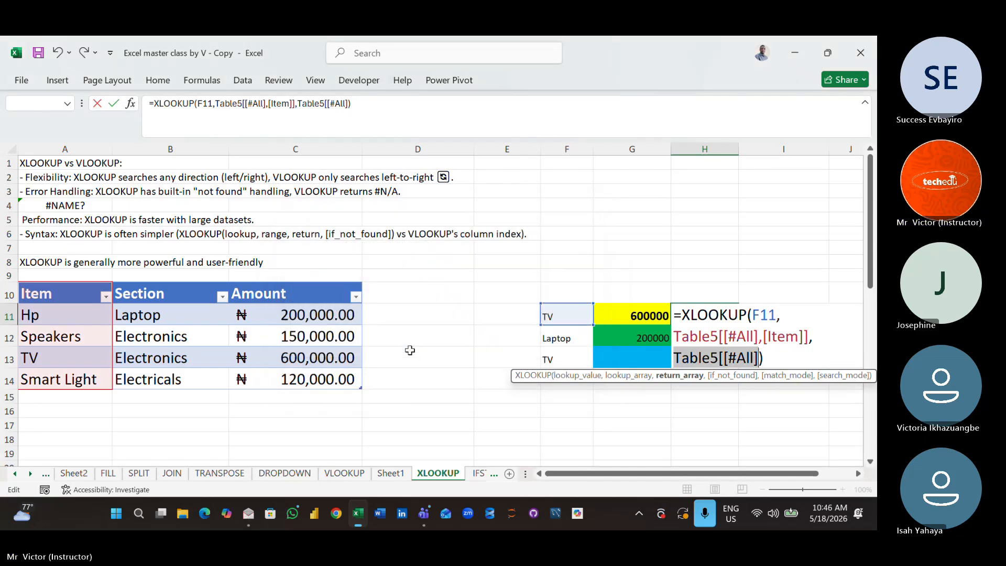
# - Remove the incomplete second table reference from the H11 formula, add "Not found" after the Item column reference and try to enter it
pyautogui.press('BackSpace')
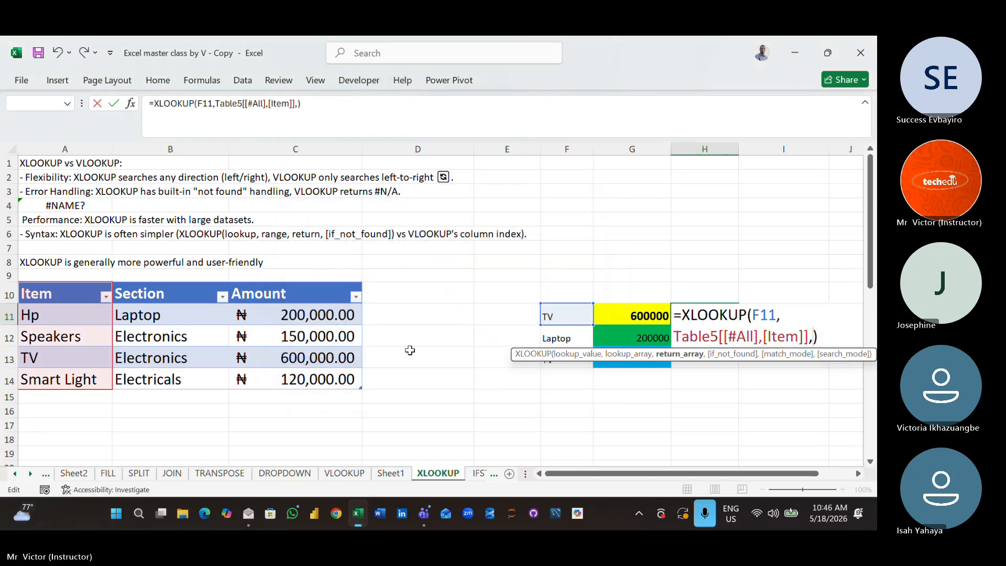
pyautogui.press('BackSpace')
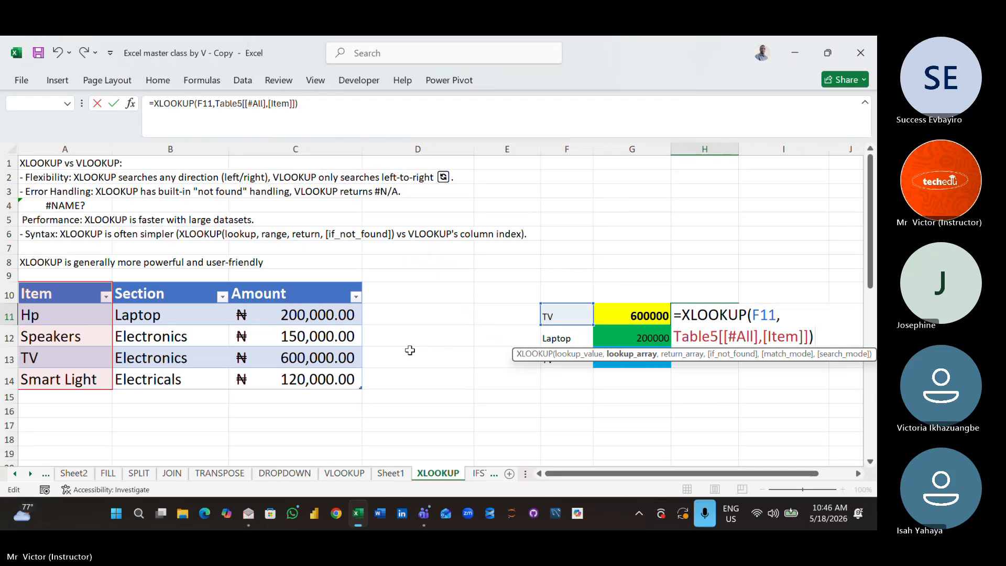
pyautogui.write('"Not found')
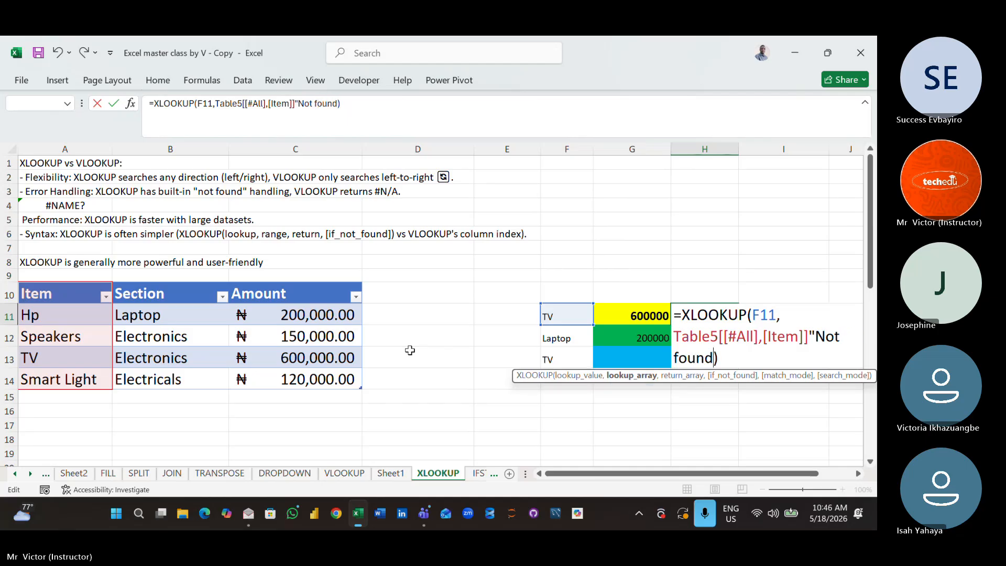
pyautogui.write('"')
pyautogui.press('Return')
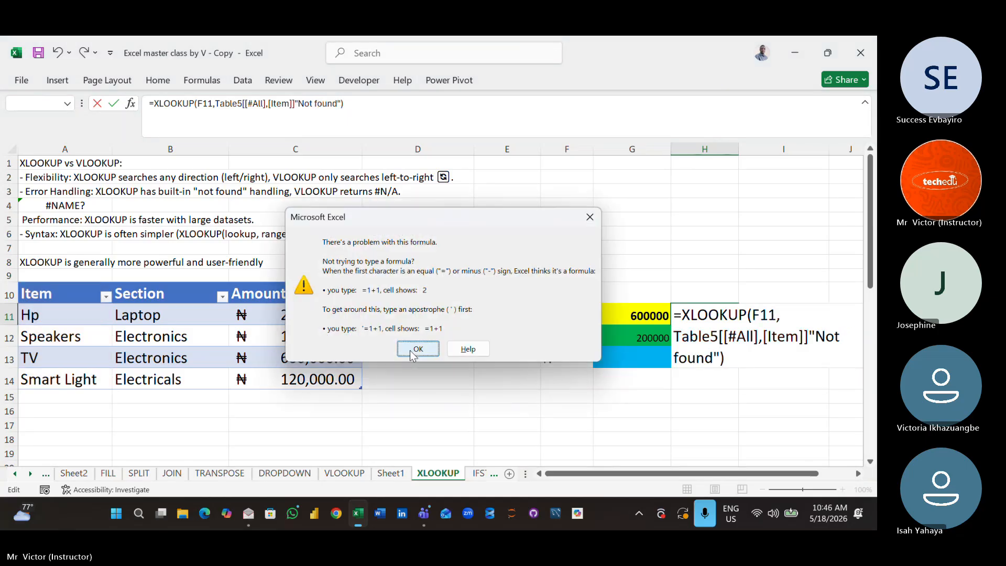
pyautogui.click(411, 349)
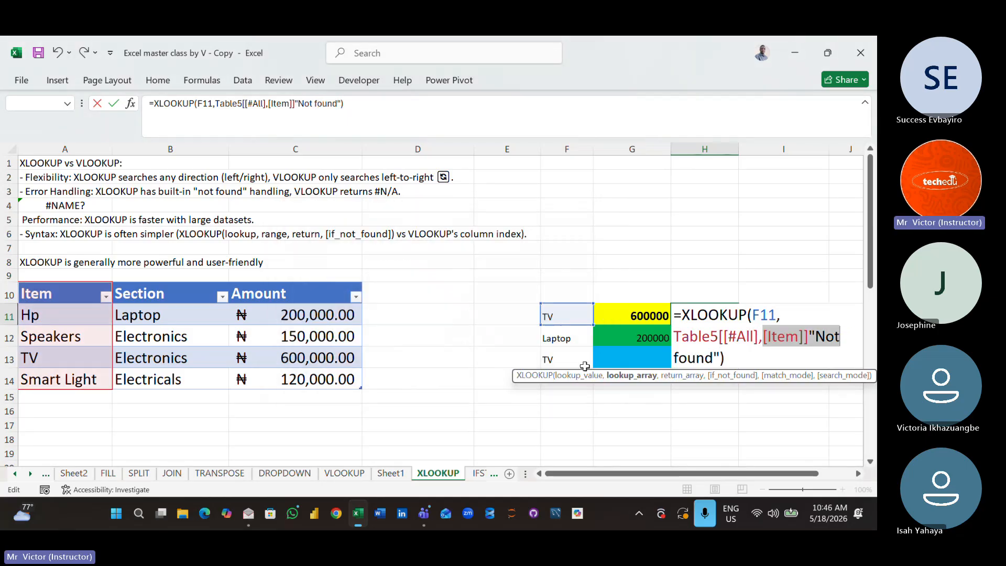
# - Delete the faulty XLOOKUP formula from cell H11
pyautogui.click(727, 360)
pyautogui.press('BackSpace')
pyautogui.press('BackSpace')
pyautogui.press('BackSpace')
pyautogui.press('BackSpace')
pyautogui.press('BackSpace')
pyautogui.press('BackSpace')
pyautogui.press('BackSpace')
pyautogui.press('BackSpace')
pyautogui.press('BackSpace')
pyautogui.press('BackSpace')
pyautogui.press('BackSpace')
pyautogui.press('BackSpace')
pyautogui.press('BackSpace')
pyautogui.press('BackSpace')
pyautogui.press('BackSpace')
pyautogui.press('BackSpace')
pyautogui.press('BackSpace')
pyautogui.press('BackSpace')
pyautogui.press('BackSpace')
pyautogui.press('BackSpace')
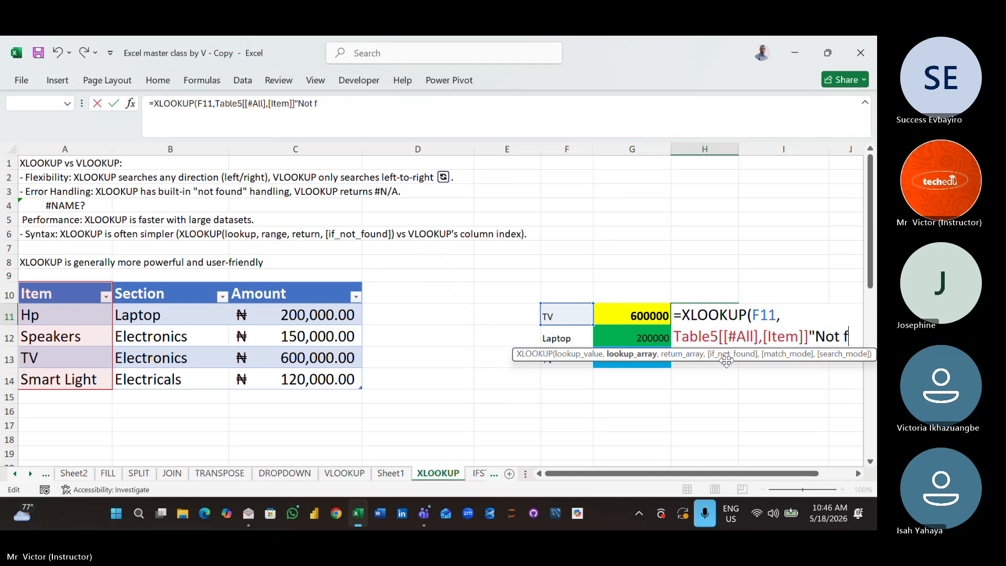
pyautogui.press('BackSpace')
pyautogui.press('BackSpace')
pyautogui.press('BackSpace')
pyautogui.press('BackSpace')
pyautogui.press('BackSpace')
pyautogui.press('BackSpace')
pyautogui.press('BackSpace')
pyautogui.press('BackSpace')
pyautogui.press('BackSpace')
pyautogui.press('BackSpace')
pyautogui.press('BackSpace')
pyautogui.press('BackSpace')
pyautogui.press('BackSpace')
pyautogui.press('BackSpace')
pyautogui.press('BackSpace')
pyautogui.press('BackSpace')
pyautogui.press('BackSpace')
pyautogui.press('BackSpace')
pyautogui.press('BackSpace')
pyautogui.press('BackSpace')
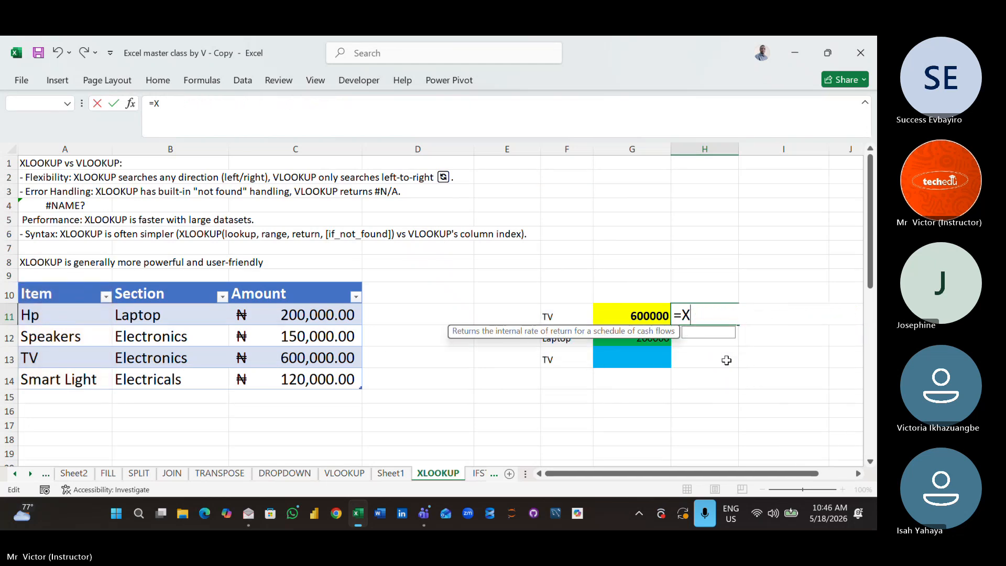
# - Enter an XLOOKUP formula in H11 with F11 as lookup value, the table's Item column as lookup array and Amount column as return array
pyautogui.write('=xl')
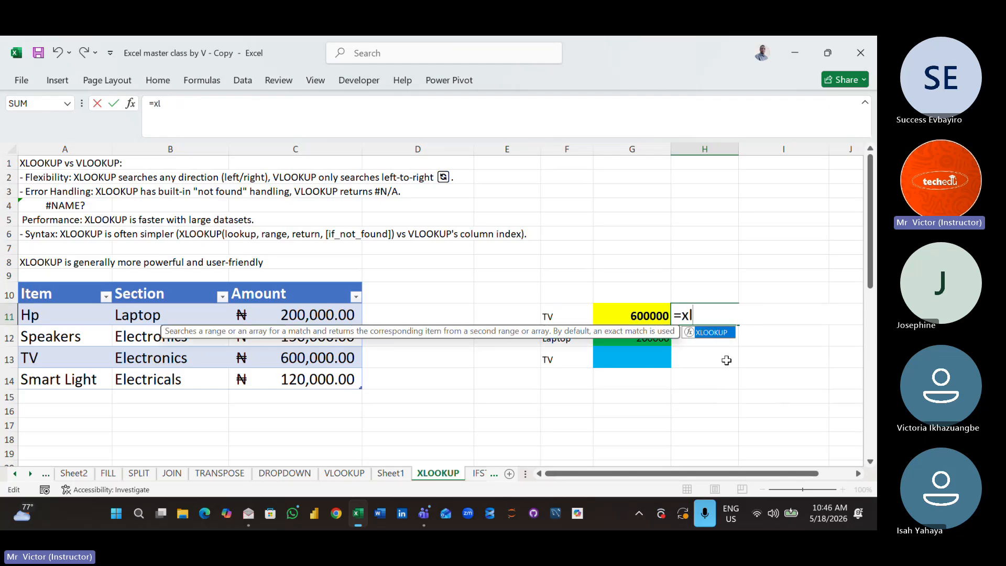
pyautogui.doubleClick(719, 336)
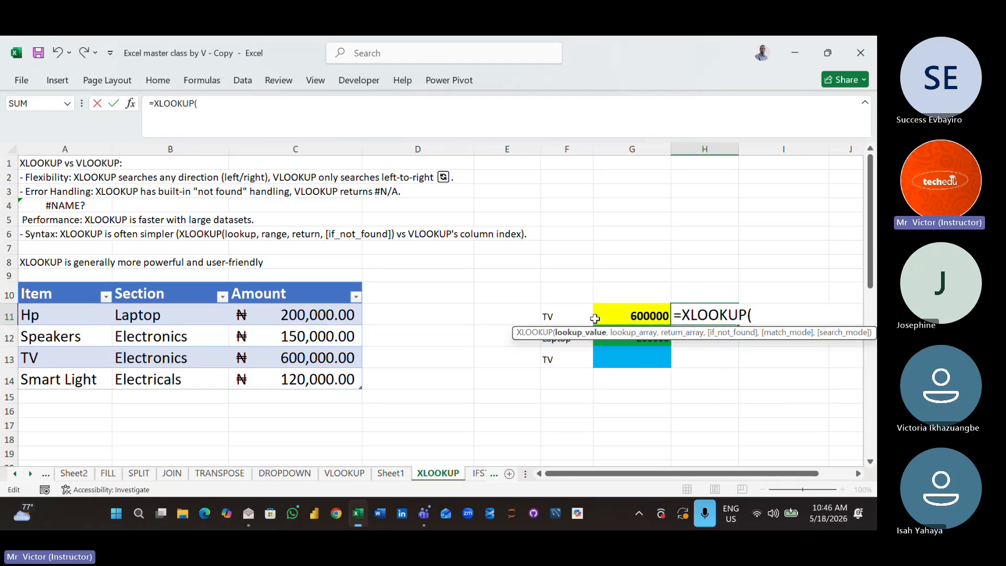
pyautogui.click(565, 316)
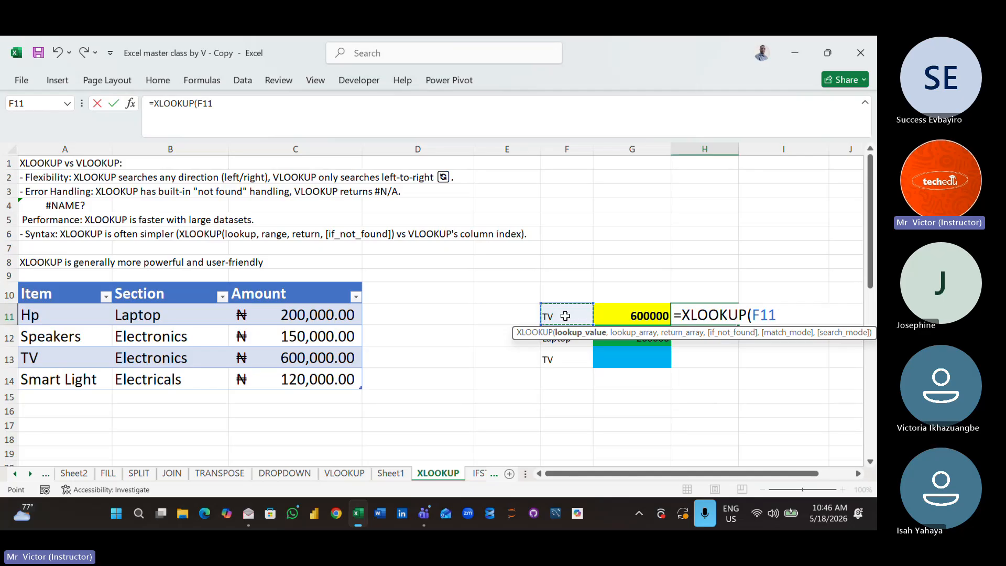
pyautogui.write(',')
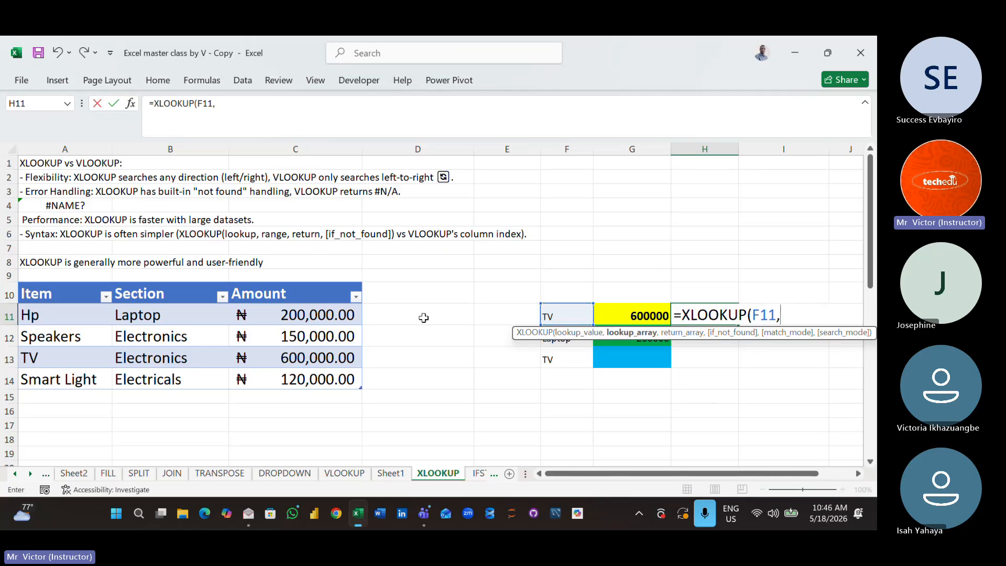
pyautogui.moveTo(63, 295); pyautogui.dragTo(59, 380)
pyautogui.write(',')
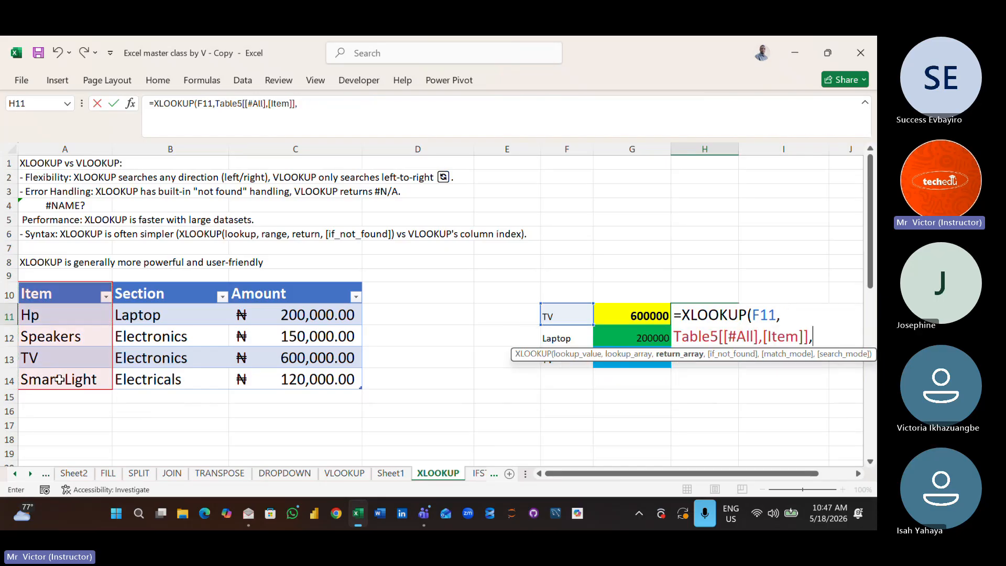
pyautogui.moveTo(273, 291); pyautogui.dragTo(270, 379)
pyautogui.press('Return')
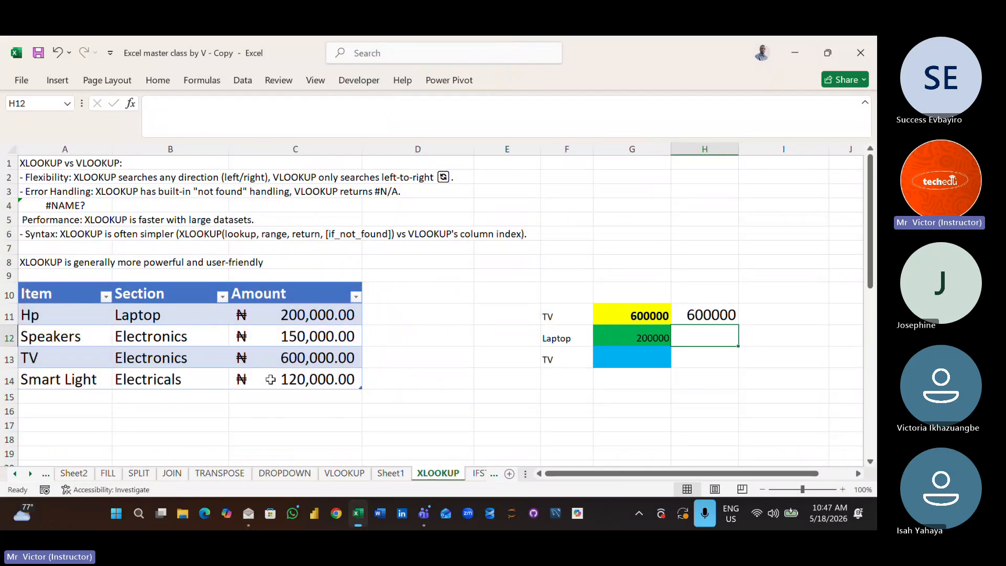
# - Try filling the H11 XLOOKUP formula down through H13, and undo the fill
pyautogui.click(712, 316)
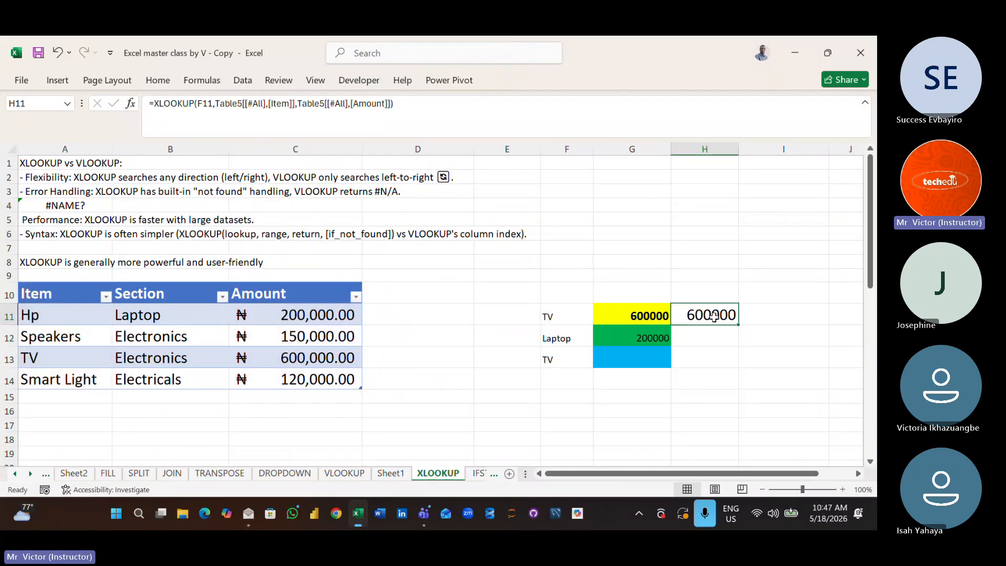
pyautogui.moveTo(737, 326); pyautogui.dragTo(732, 373)
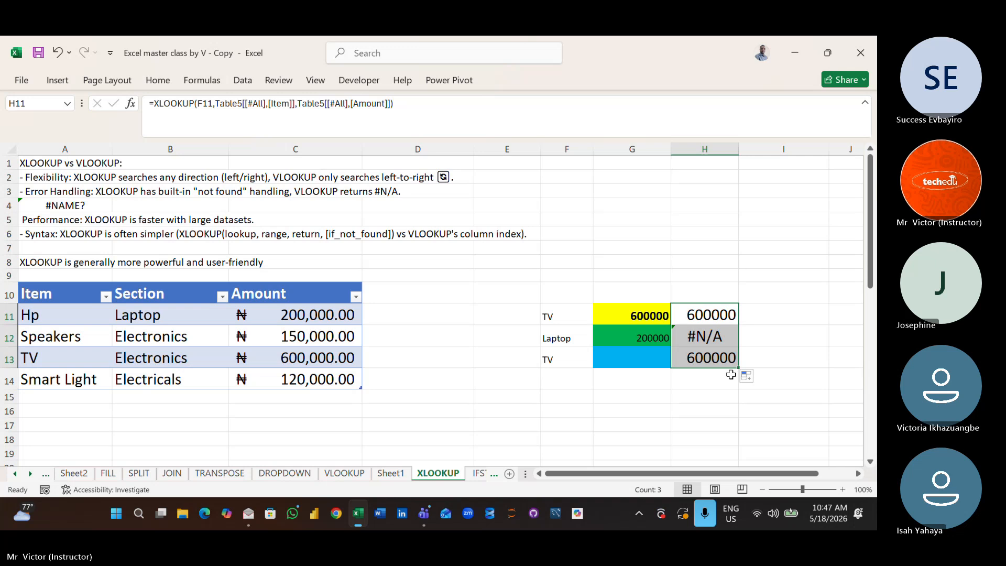
pyautogui.hotkey('ctrl', 'z')
pyautogui.click(711, 372)
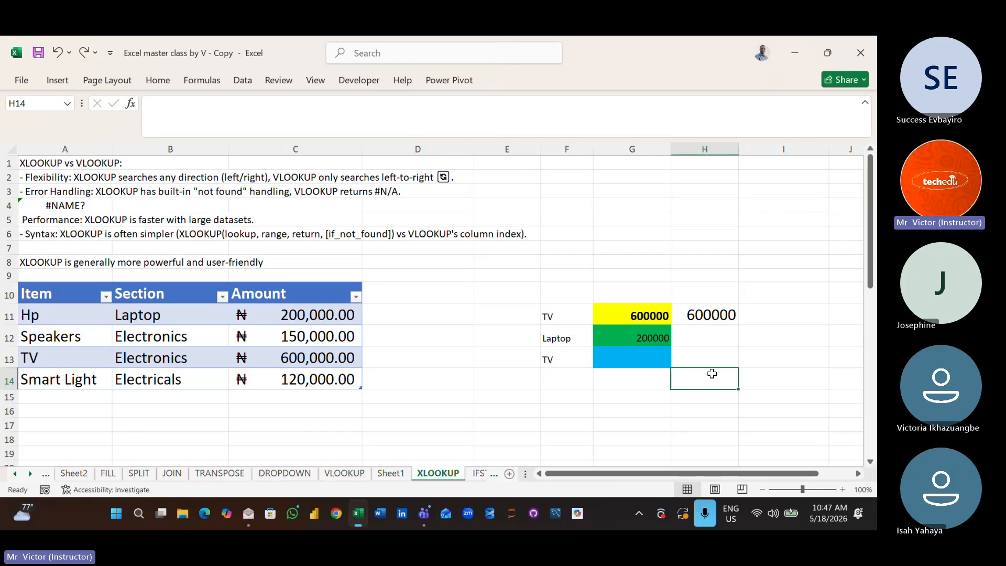
pyautogui.click(708, 340)
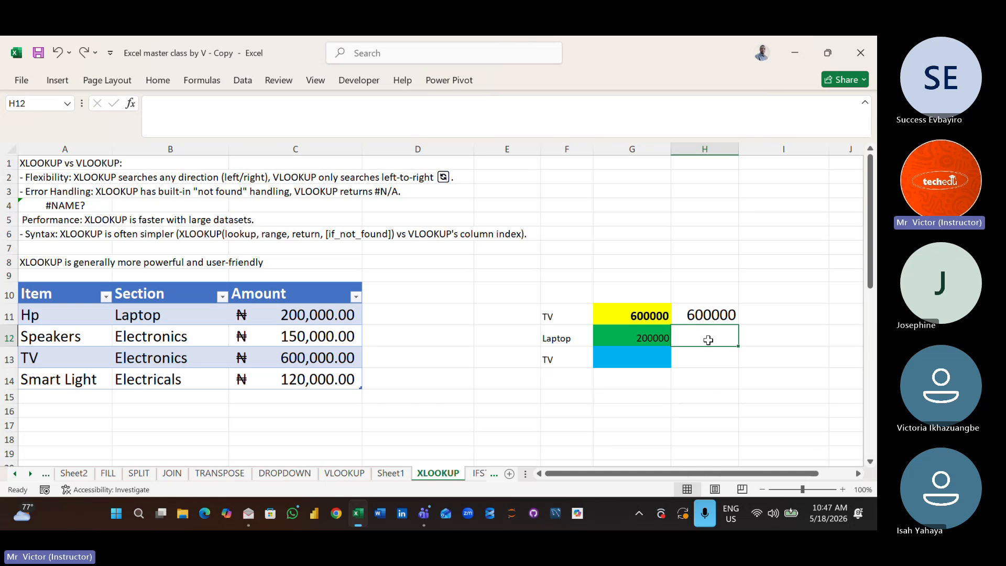
pyautogui.write('=')
pyautogui.press('BackSpace')
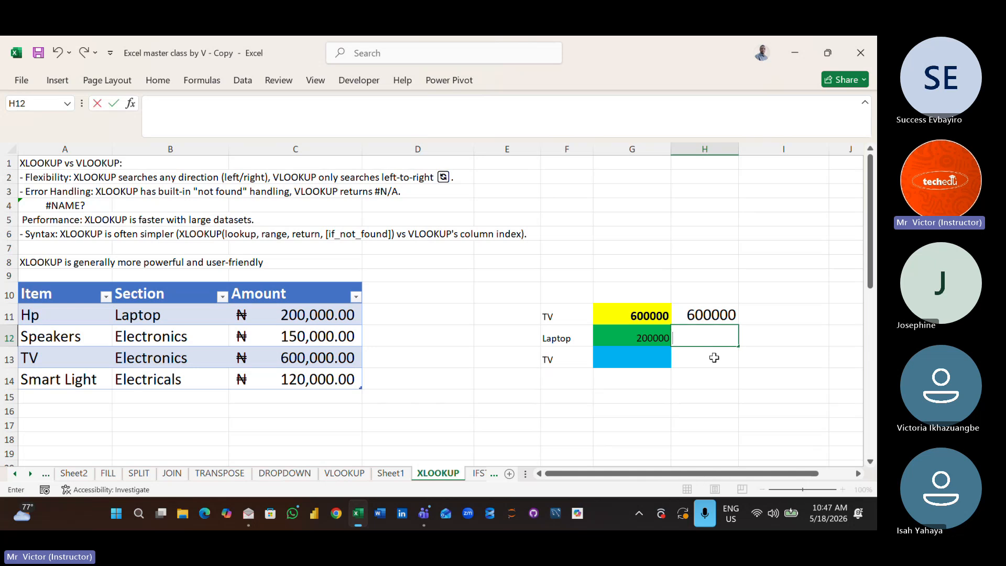
pyautogui.click(722, 416)
# - Enter an XLOOKUP formula in H12 with F11 as lookup value, the Item column as lookup array and the Section-to-Amount columns as return array
pyautogui.click(703, 335)
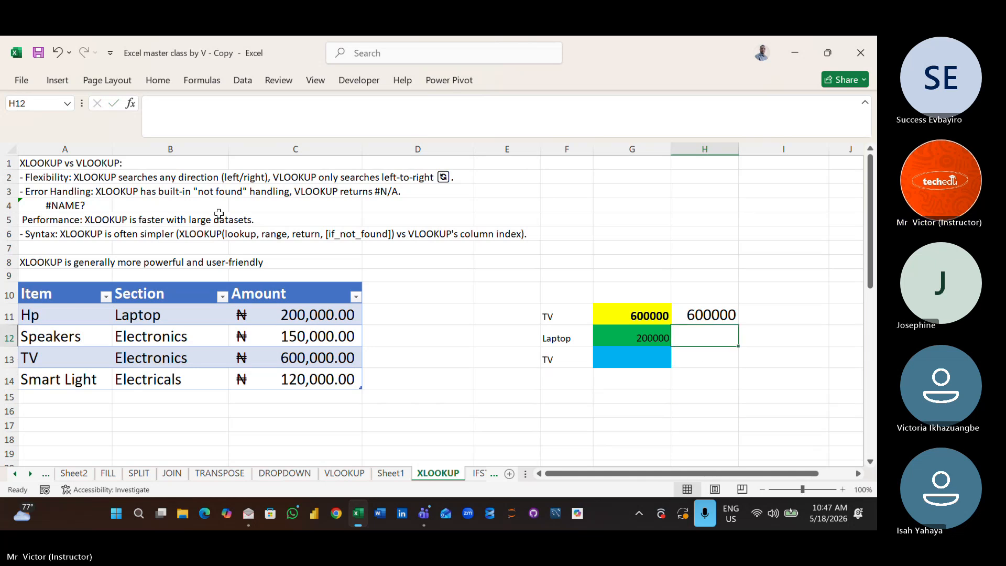
pyautogui.click(156, 83)
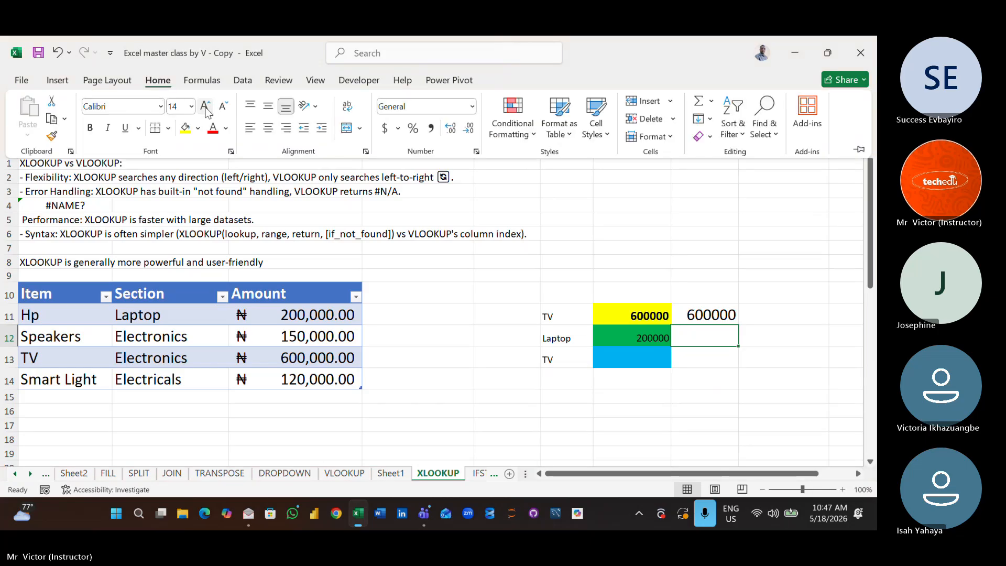
pyautogui.write('=')
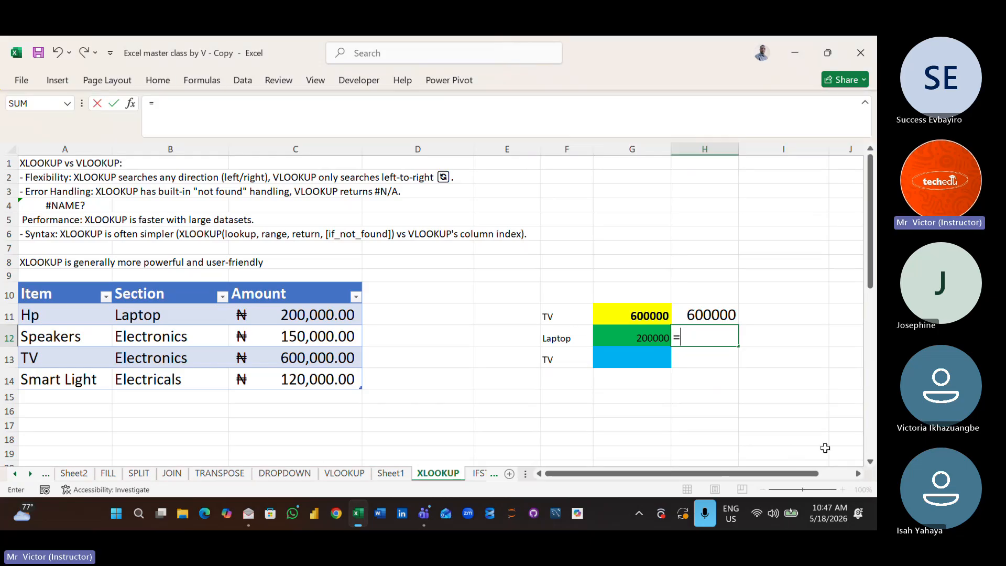
pyautogui.write('xl')
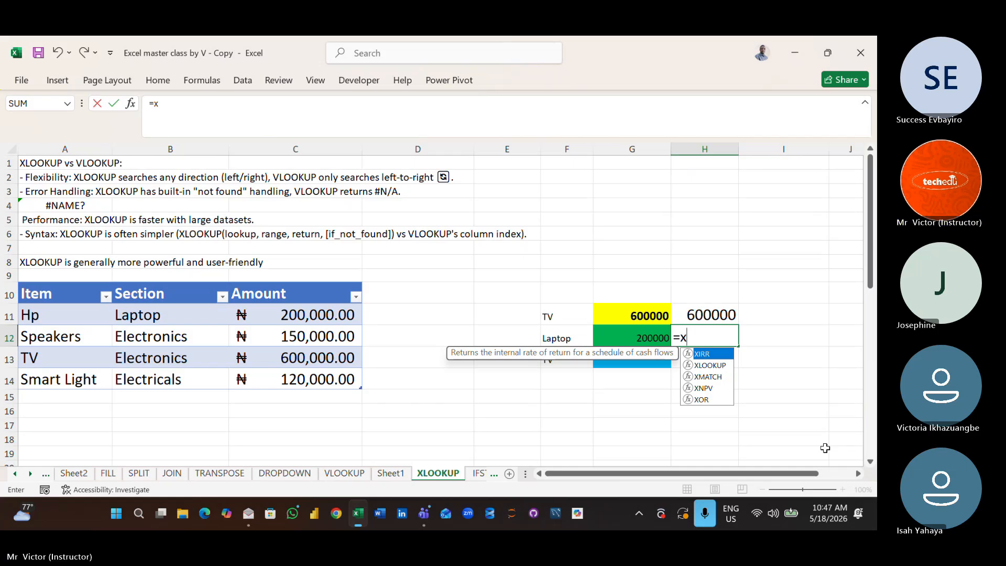
pyautogui.doubleClick(721, 360)
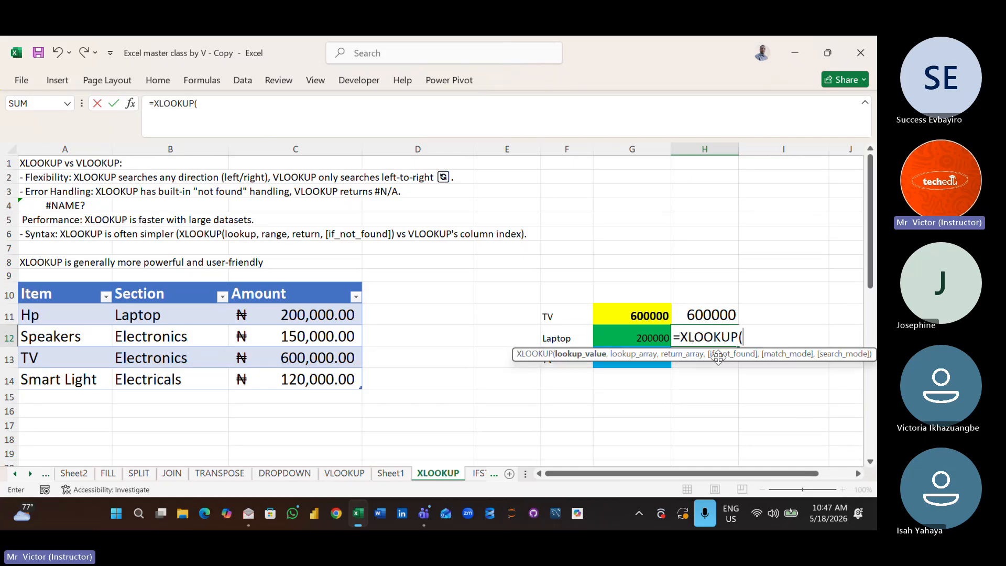
pyautogui.click(559, 322)
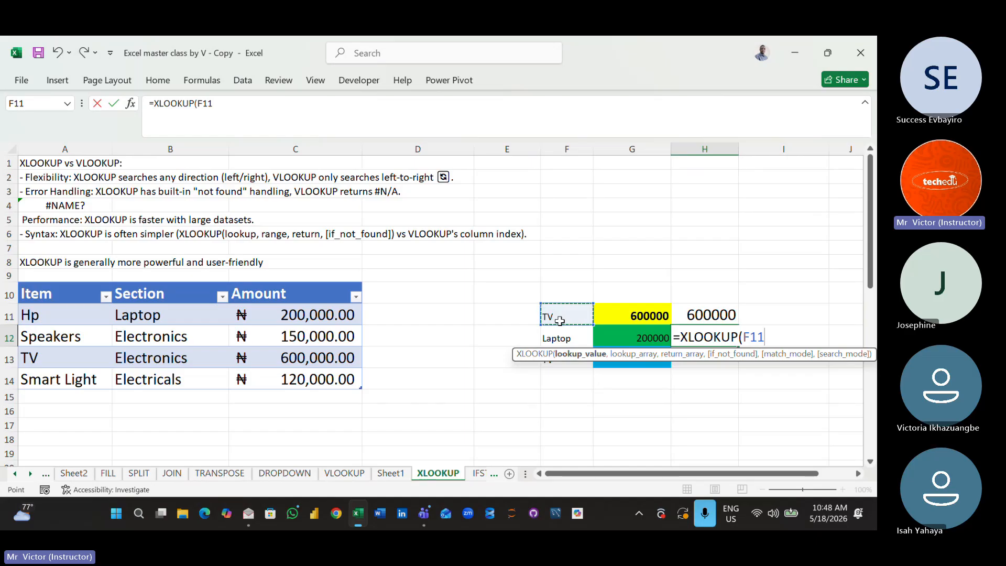
pyautogui.write(',')
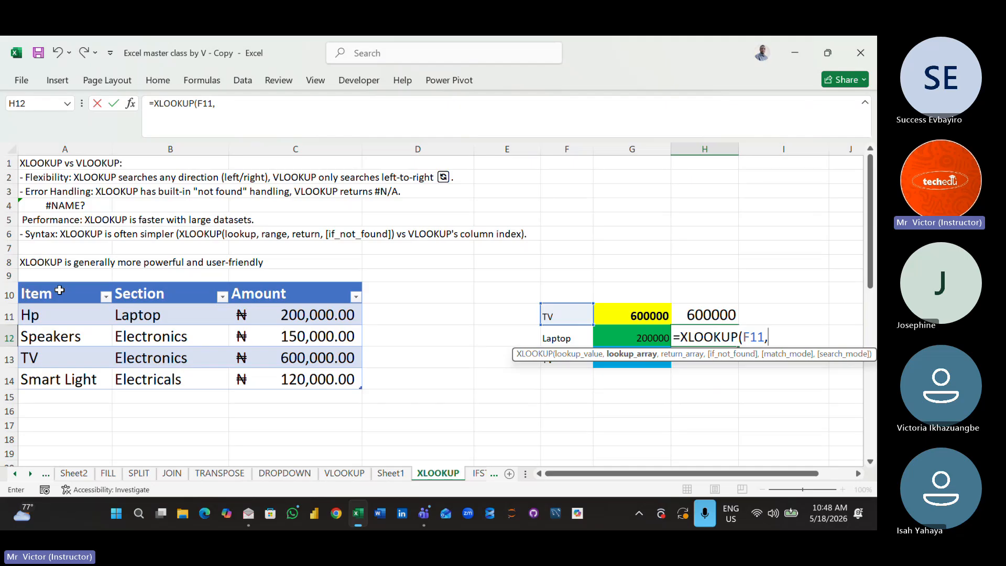
pyautogui.moveTo(59, 290); pyautogui.dragTo(67, 373)
pyautogui.write(',')
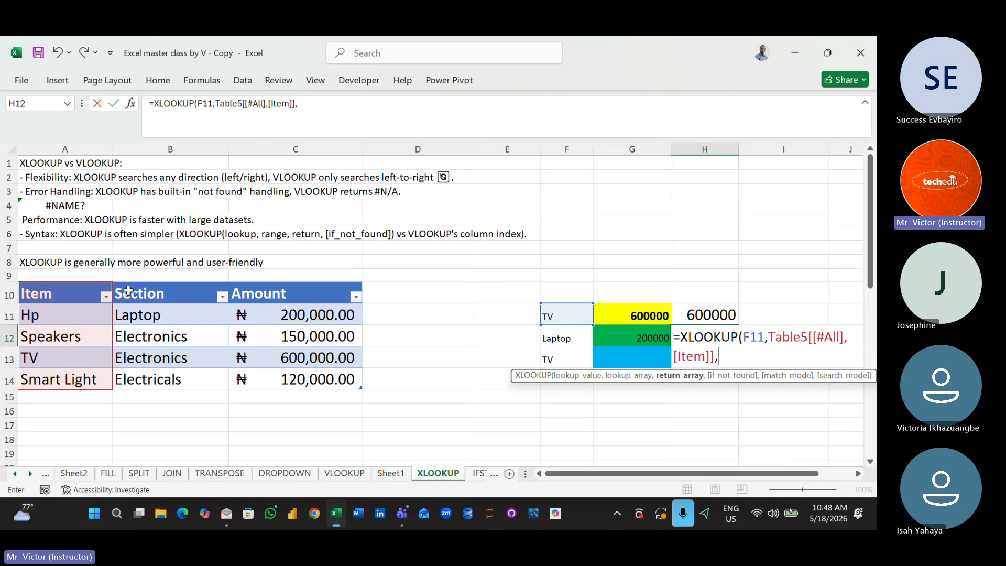
pyautogui.moveTo(129, 285); pyautogui.dragTo(288, 372)
pyautogui.write(')')
pyautogui.press('Return')
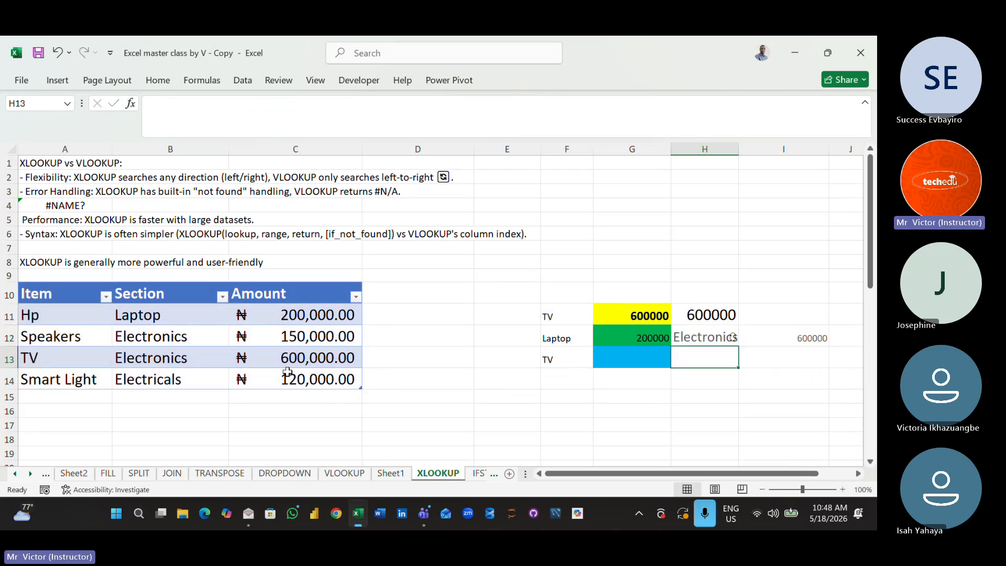
# - Delete the XLOOKUP formulas from cells H11 and H12
pyautogui.click(769, 425)
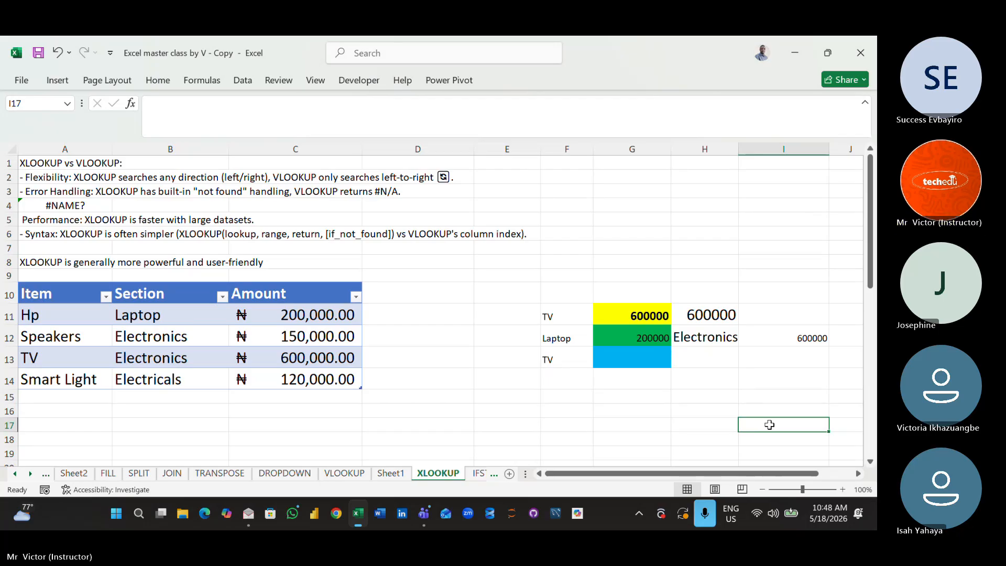
pyautogui.click(710, 321)
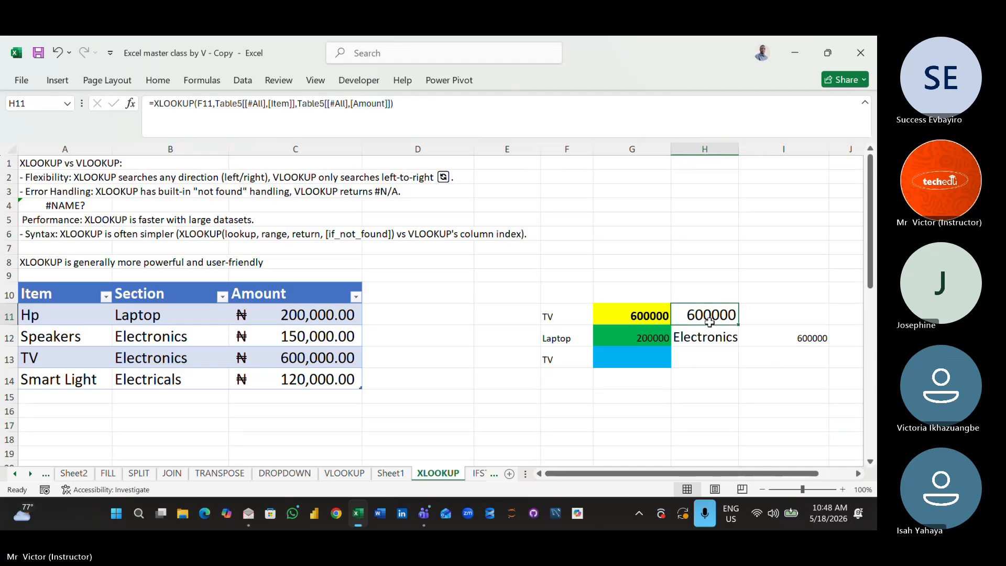
pyautogui.moveTo(710, 321); pyautogui.dragTo(801, 348)
pyautogui.press('Delete')
pyautogui.click(741, 464)
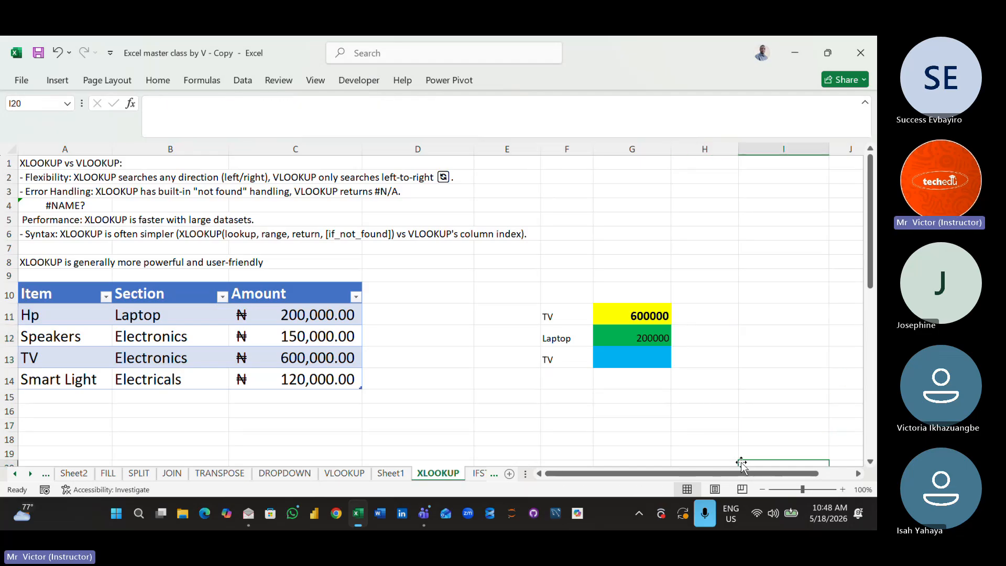
# - Enter an XLOOKUP formula in H11 that looks up F11 in the Item column and returns the Section through Amount columns
pyautogui.click(695, 316)
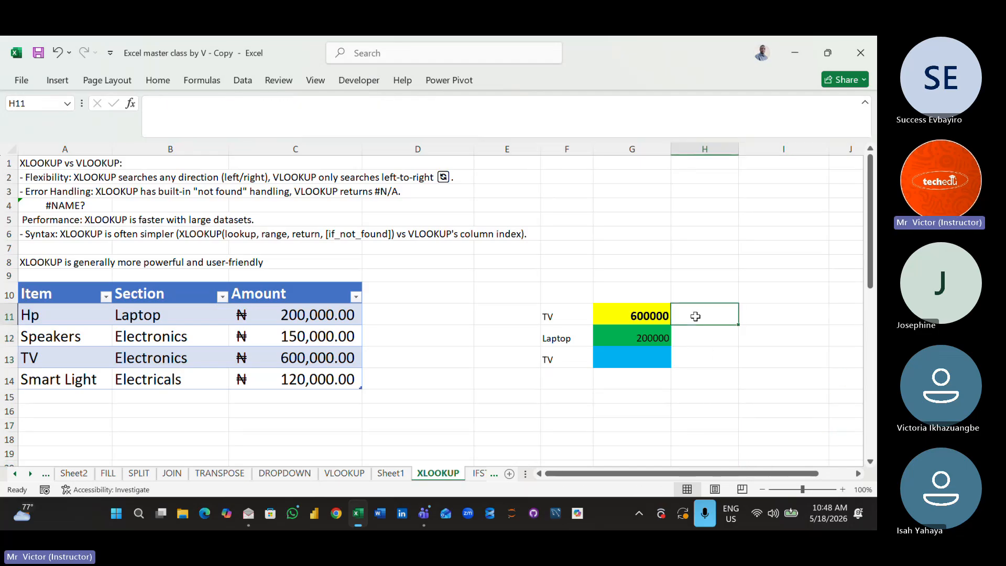
pyautogui.write('=xl')
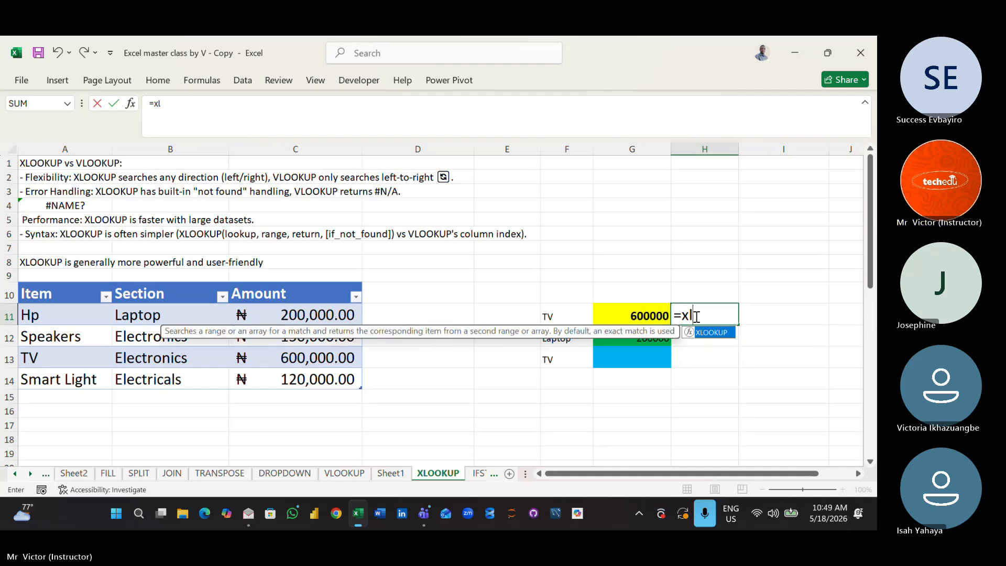
pyautogui.doubleClick(712, 332)
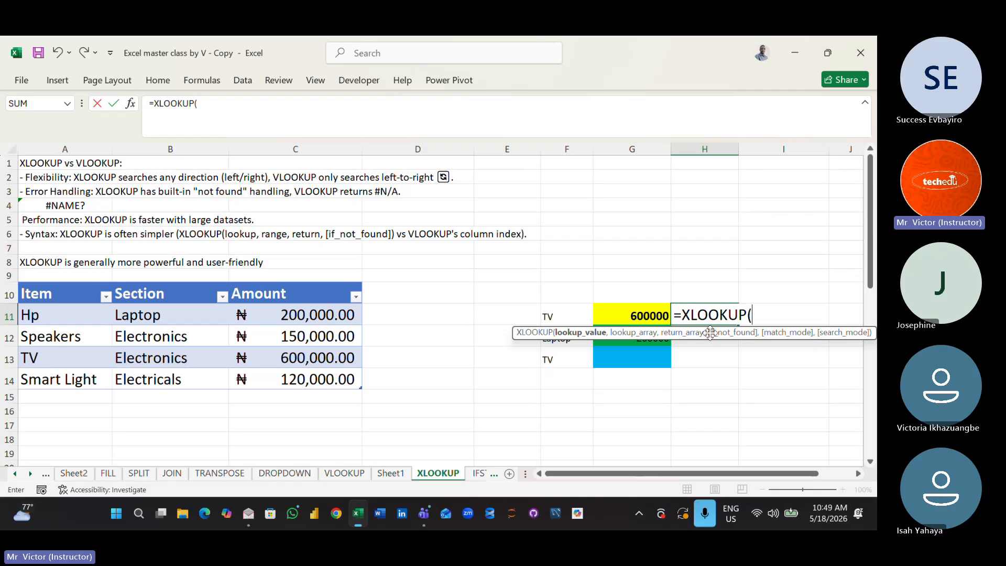
pyautogui.click(555, 315)
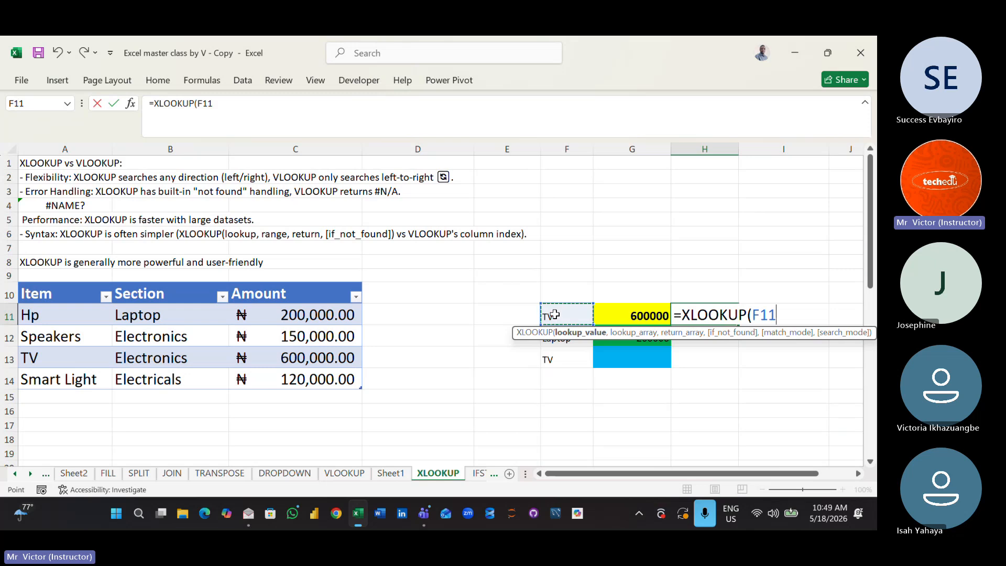
pyautogui.write(',')
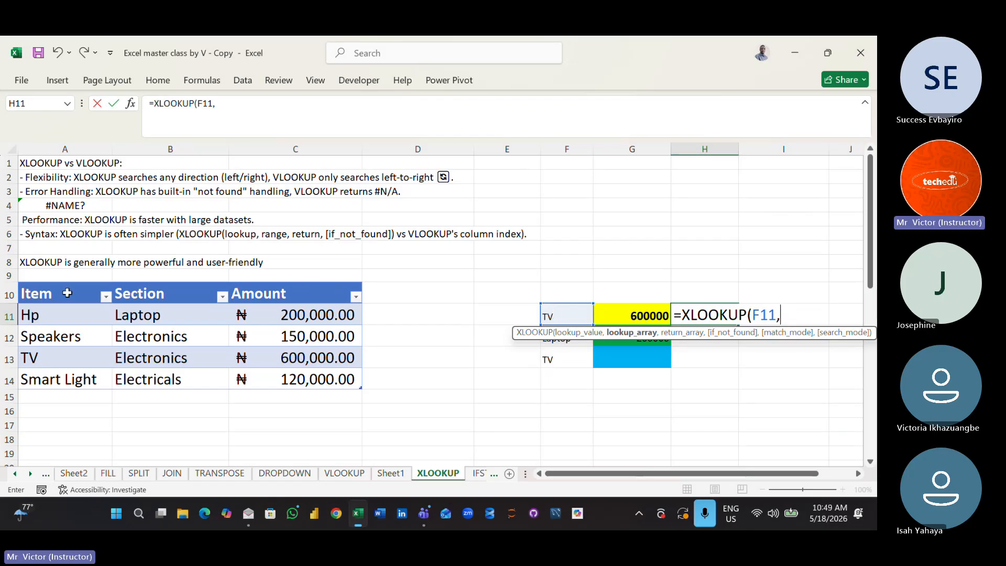
pyautogui.moveTo(67, 293); pyautogui.dragTo(63, 379)
pyautogui.write(',')
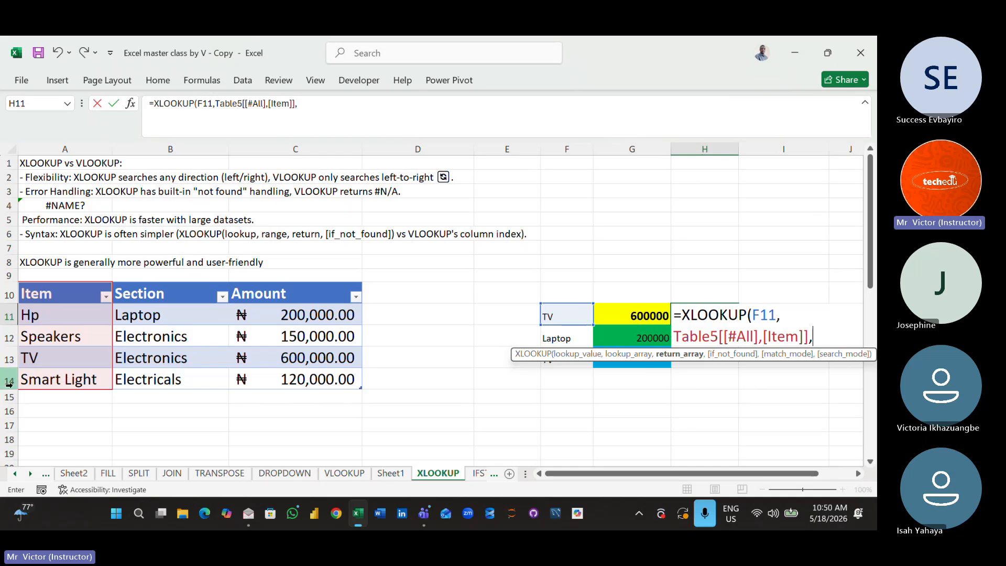
pyautogui.moveTo(154, 283); pyautogui.dragTo(269, 374)
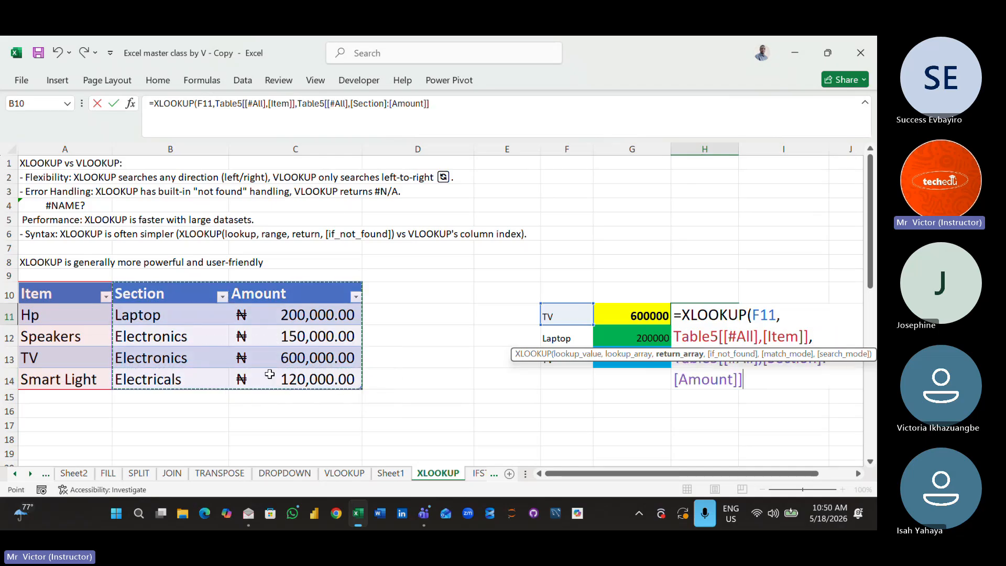
pyautogui.write(')')
pyautogui.press('Return')
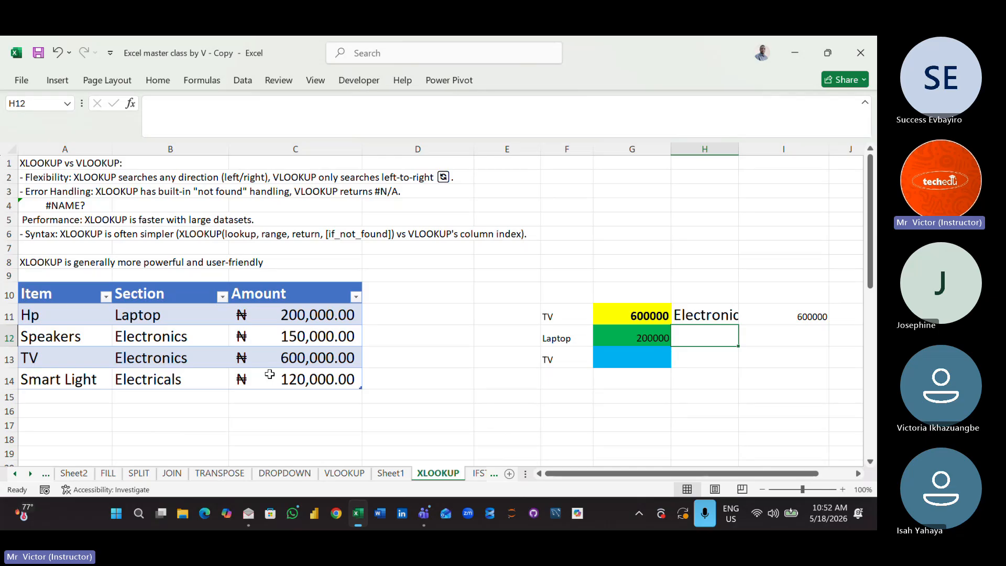
# - Examine the customer details block and the customer payment table located below the item price table
pyautogui.click(468, 392)
pyautogui.press('Down')
pyautogui.hotkey('ctrl', 'Down')
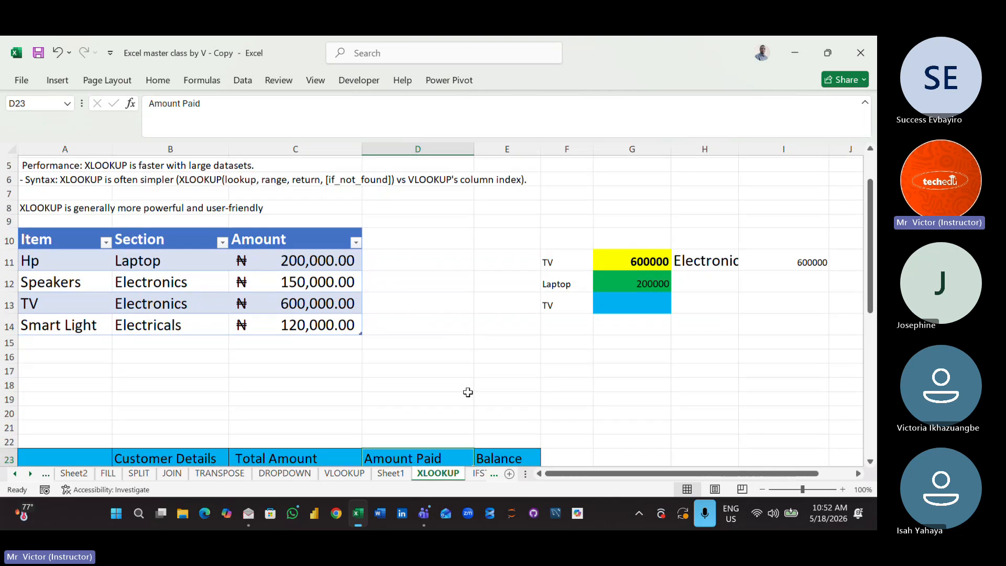
pyautogui.press('Down')
pyautogui.press('Down')
pyautogui.press('Down')
pyautogui.press('Down')
pyautogui.press('Down')
pyautogui.press('Down')
pyautogui.press('Down')
pyautogui.press('Down')
pyautogui.press('Down')
pyautogui.press('Down')
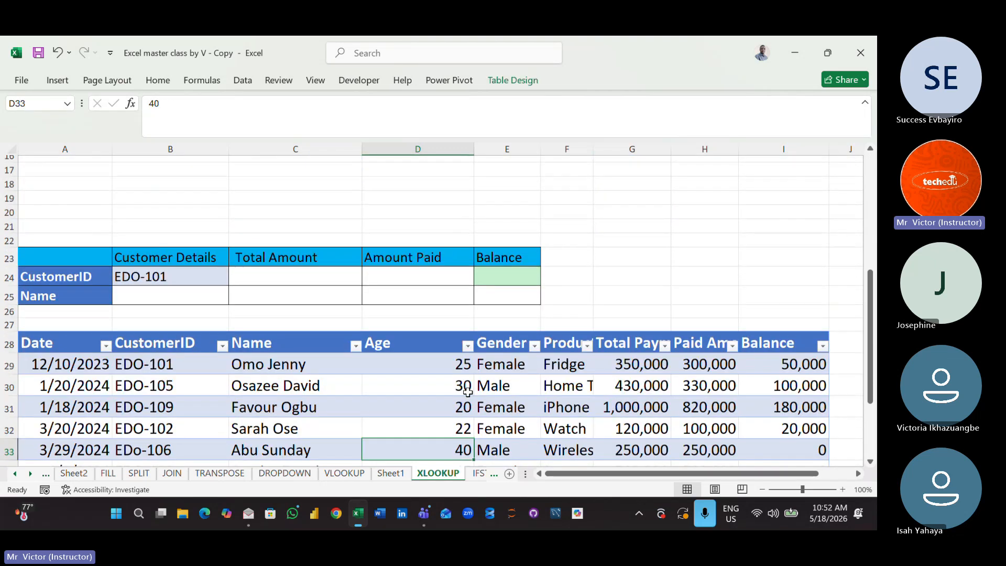
pyautogui.press('Down')
pyautogui.press('Down')
pyautogui.press('Down')
pyautogui.press('Down')
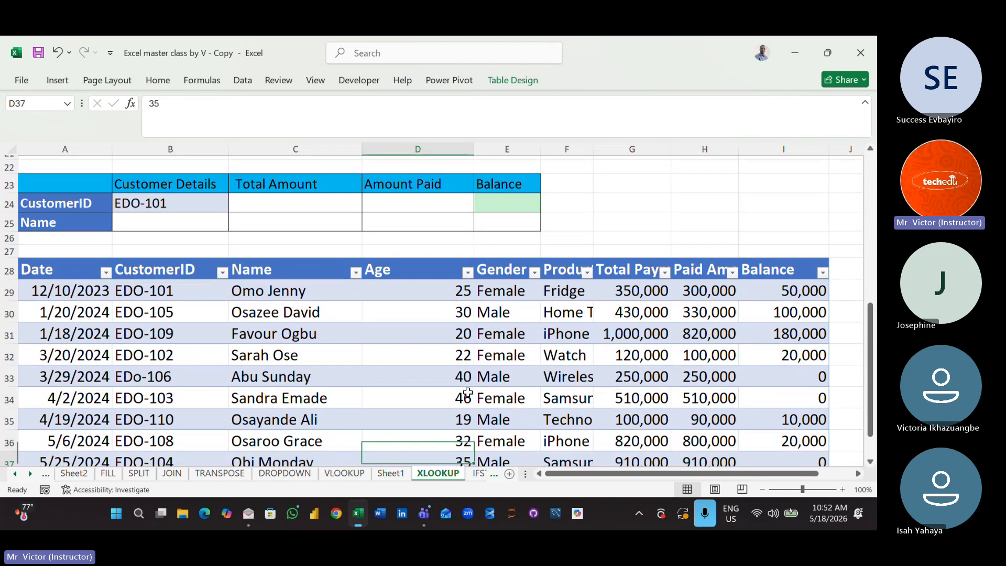
pyautogui.press('Up')
pyautogui.press('Up')
pyautogui.press('Up')
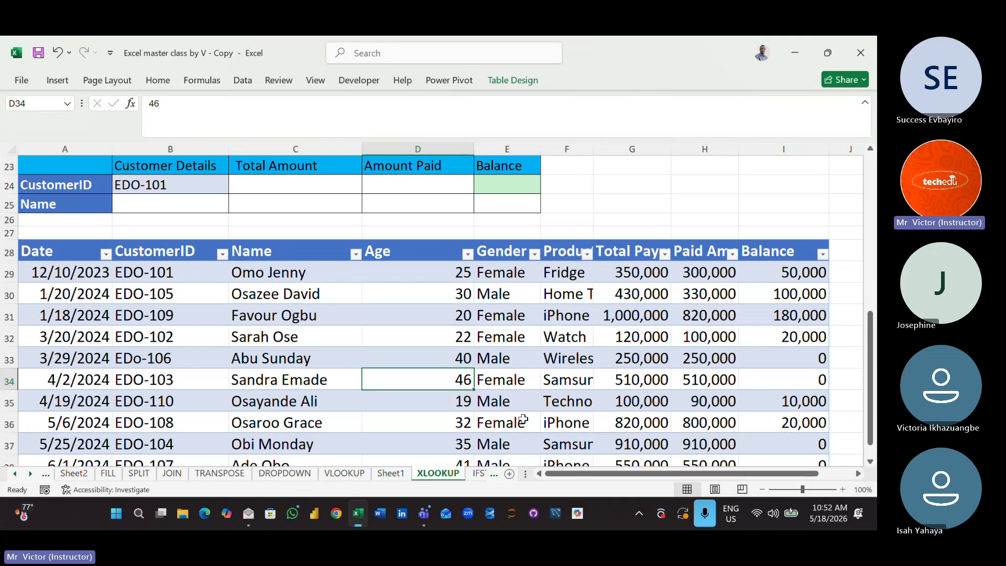
# - Start an XLOOKUP formula in the CustomerID row's Total Amount cell, C24, with B24 as lookup value and the payment table's CustomerID column as lookup array
pyautogui.click(278, 189)
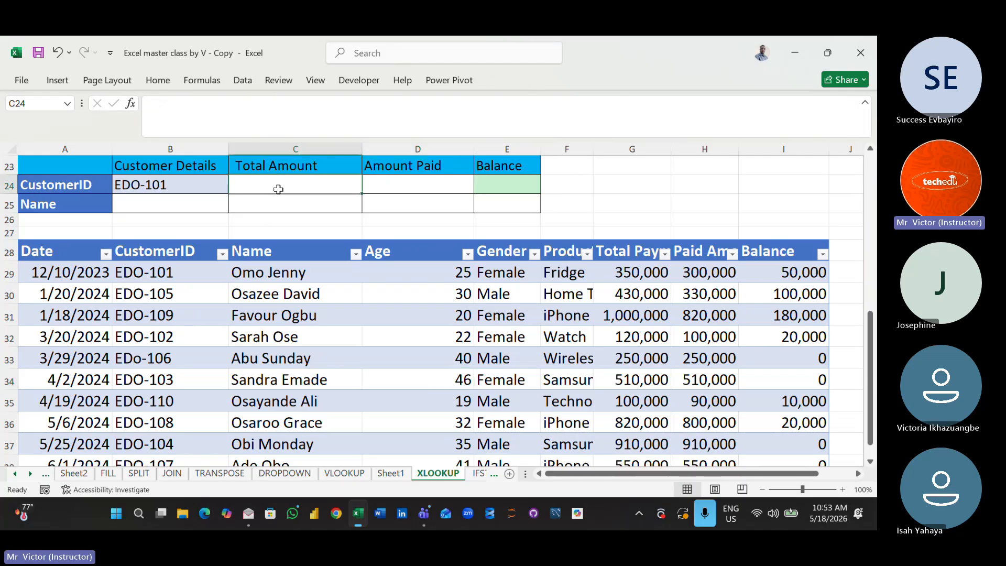
pyautogui.write('=xl')
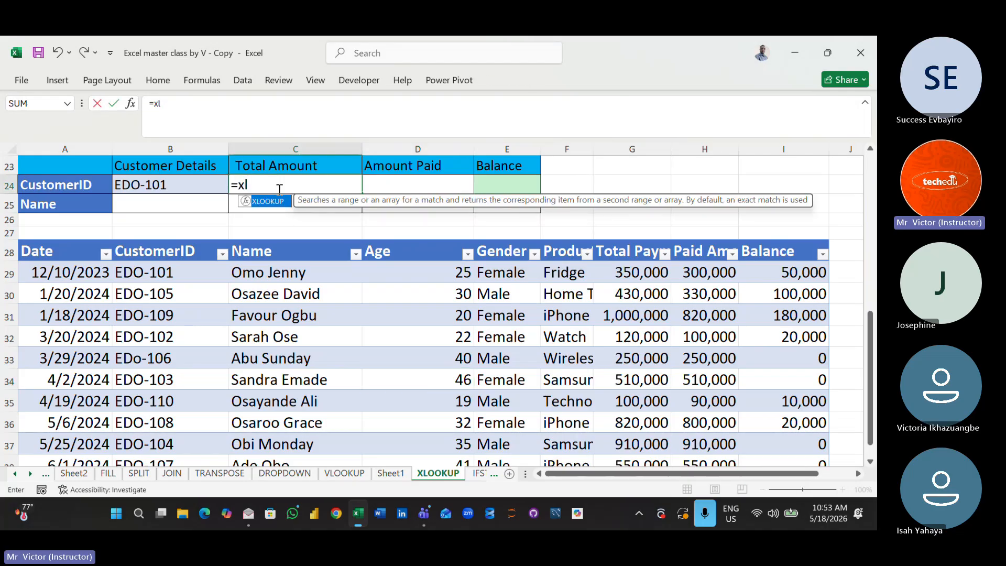
pyautogui.press('Tab')
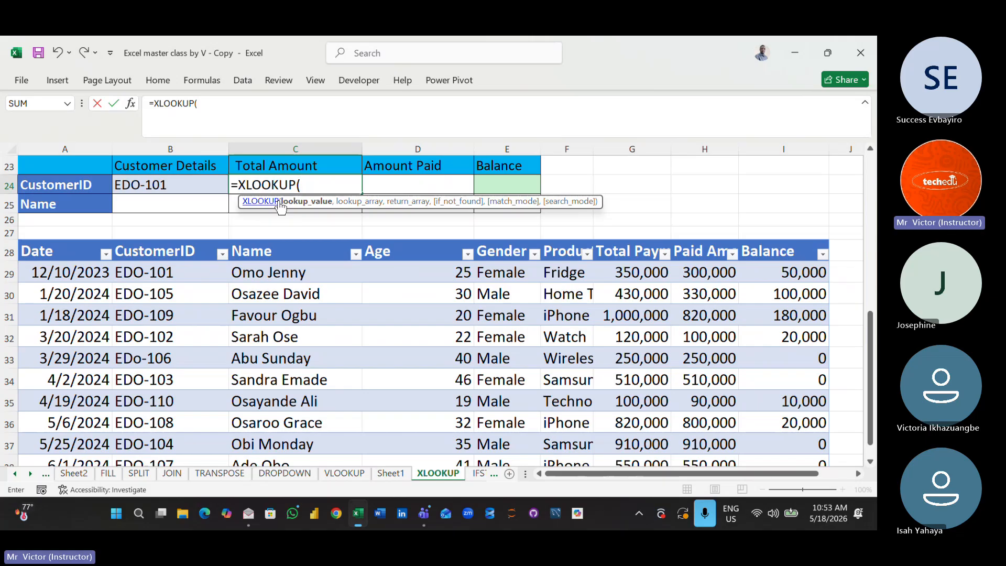
pyautogui.click(181, 189)
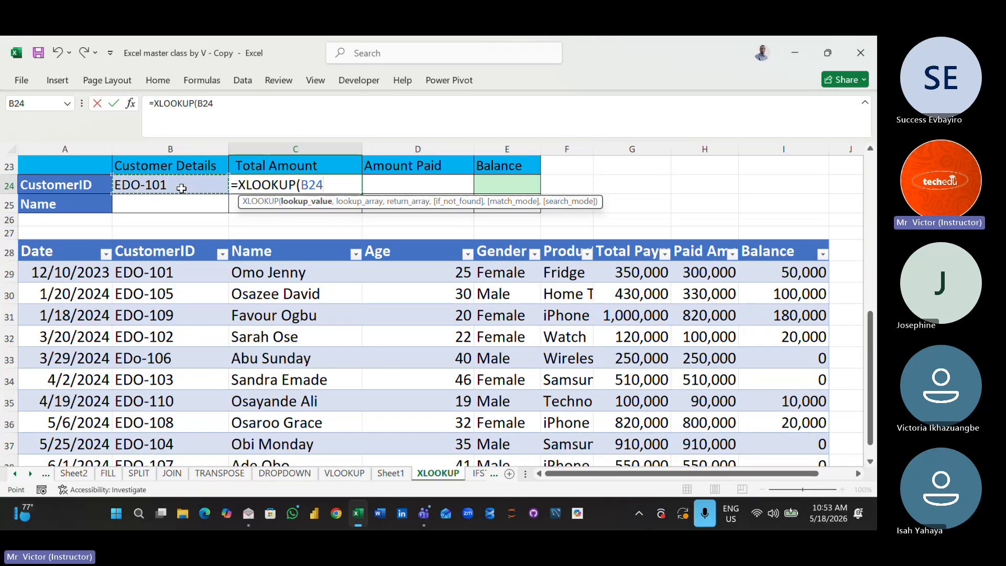
pyautogui.write(',')
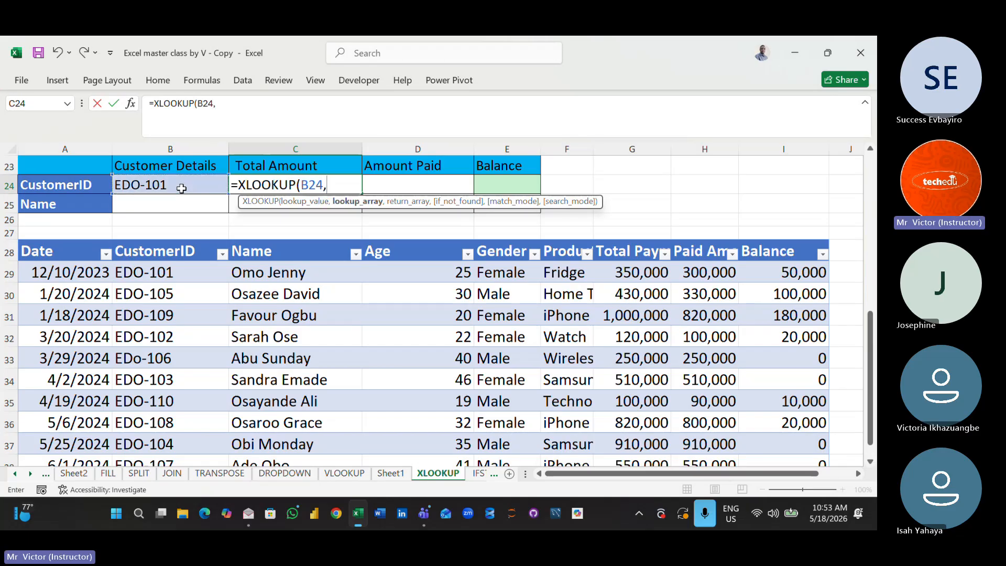
pyautogui.click(143, 250)
pyautogui.moveTo(143, 251); pyautogui.dragTo(176, 434)
pyautogui.write(',')
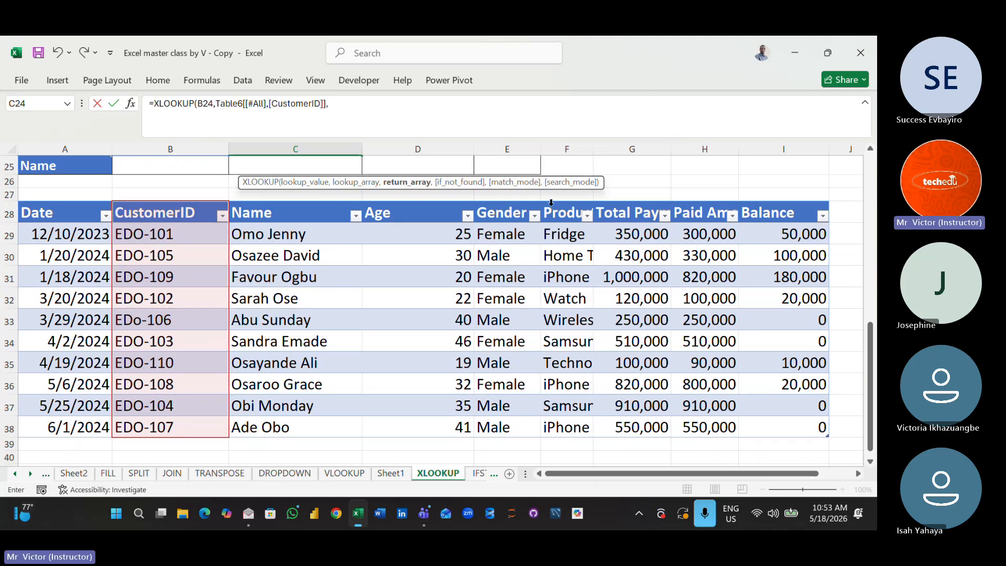
# - Complete the C24 XLOOKUP with the Total Payment through Balance columns as return array and enter it
pyautogui.click(614, 208)
pyautogui.moveTo(614, 208); pyautogui.dragTo(804, 418)
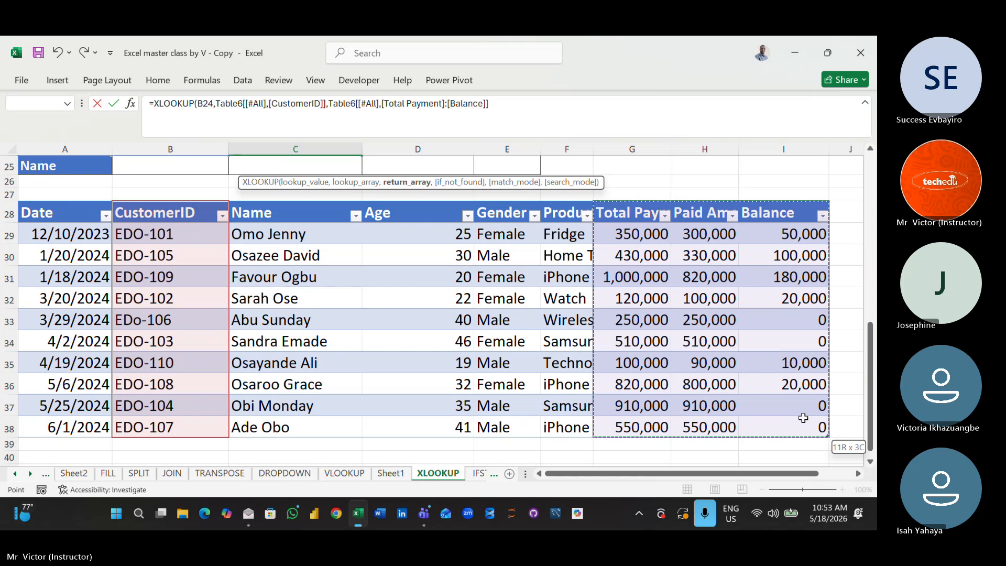
pyautogui.moveTo(803, 417); pyautogui.dragTo(803, 418)
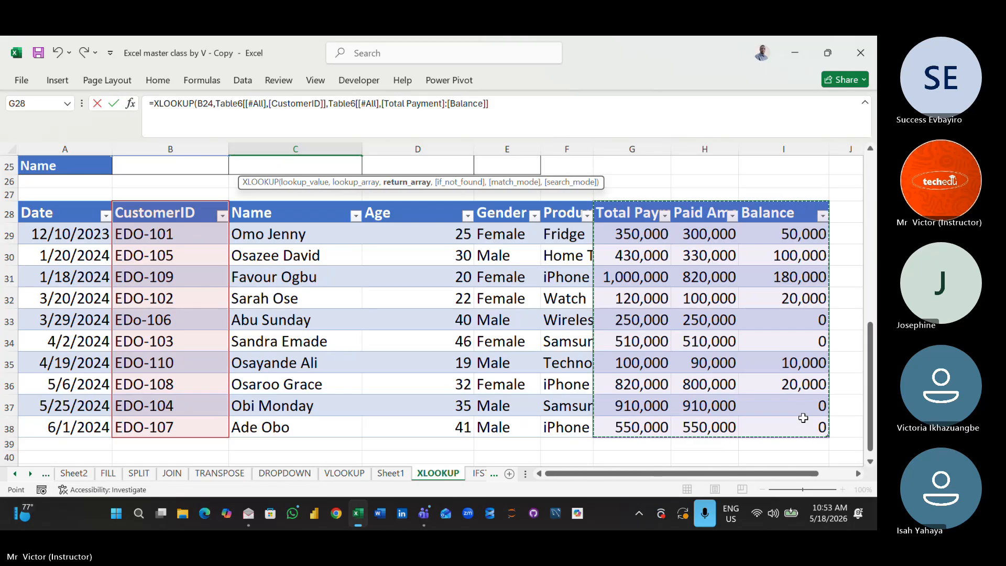
pyautogui.write(')')
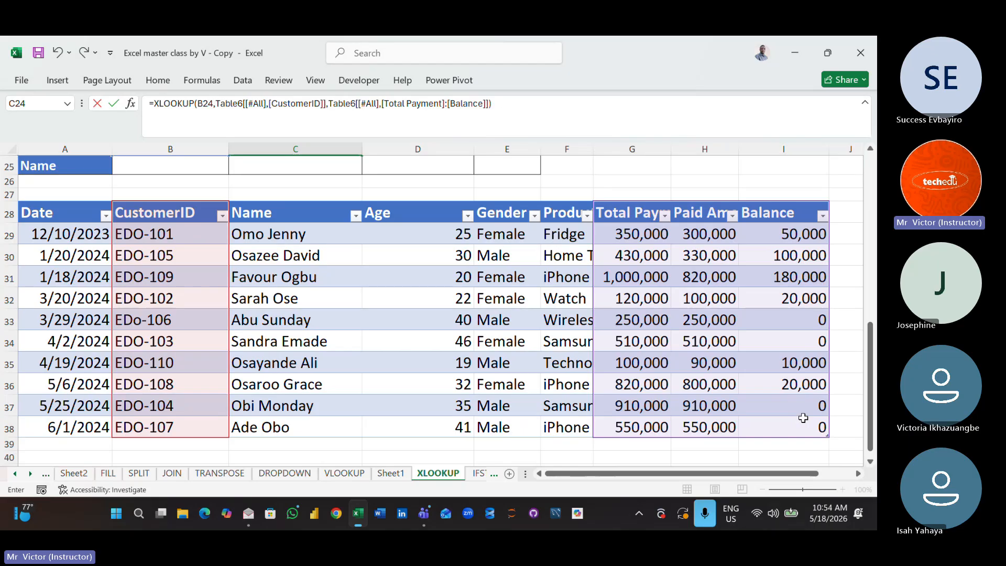
pyautogui.press('Return')
# - Widen column E enough to display the full Balance amount in the customer details block
pyautogui.press('Up')
pyautogui.press('Up')
pyautogui.press('Up')
pyautogui.press('Up')
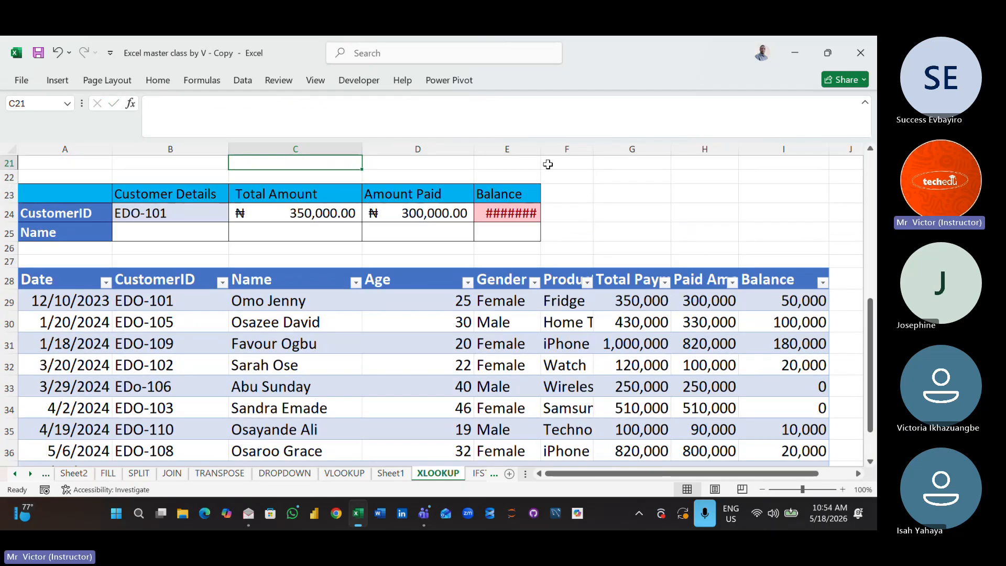
pyautogui.moveTo(539, 152); pyautogui.dragTo(556, 152)
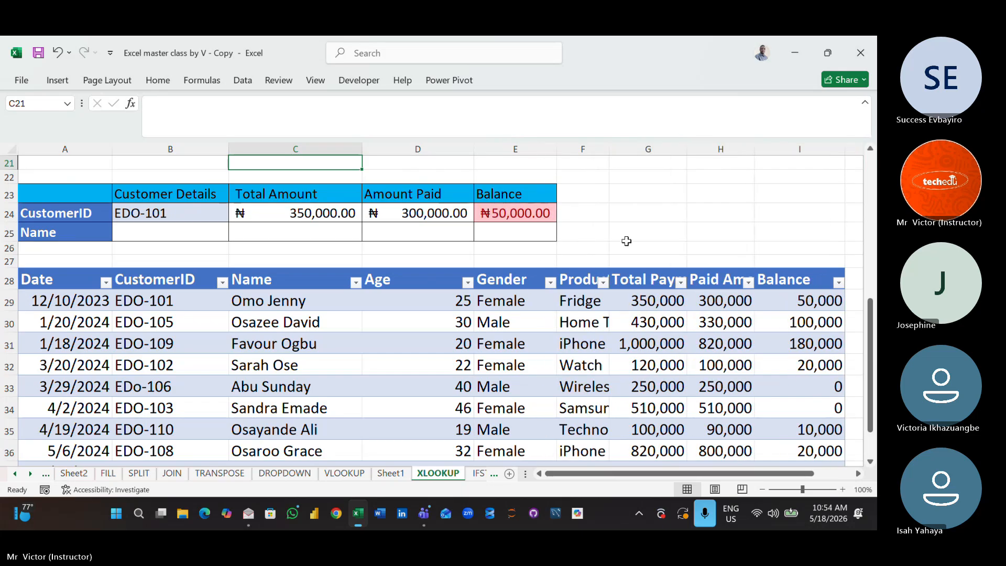
# - Add "Not Found" as the if_not_found argument of the XLOOKUP formula in C24 and enter it
pyautogui.click(309, 212)
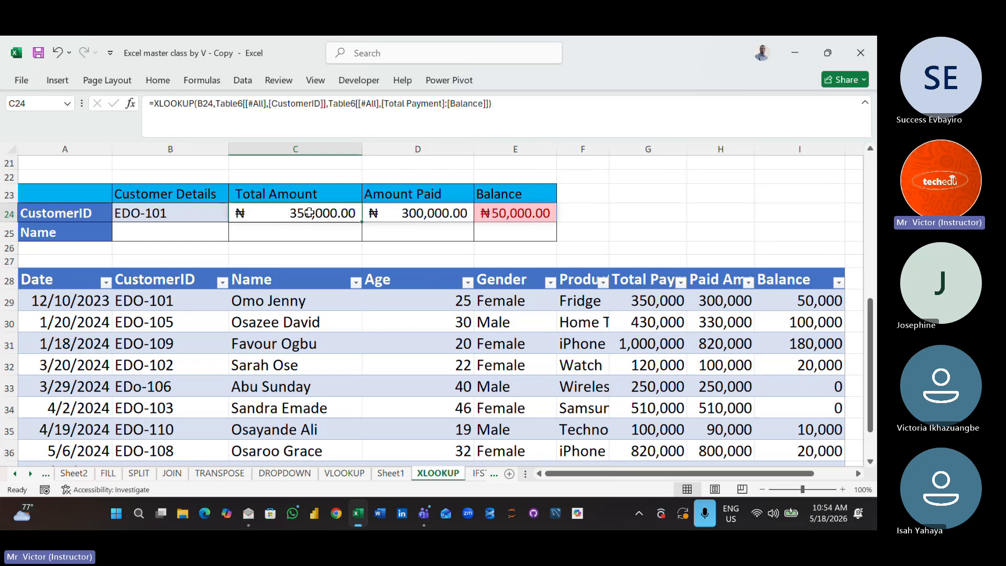
pyautogui.click(490, 103)
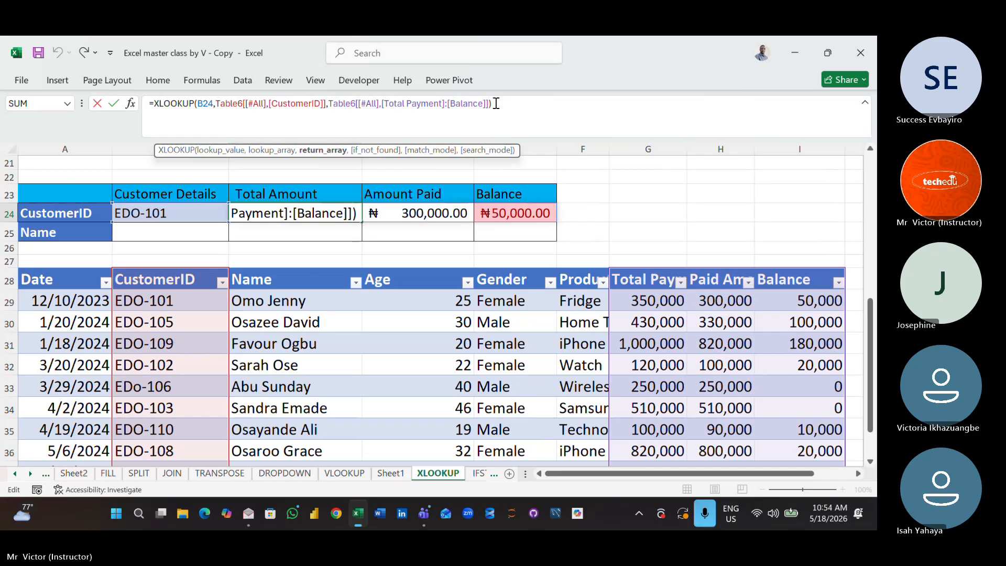
pyautogui.write(',')
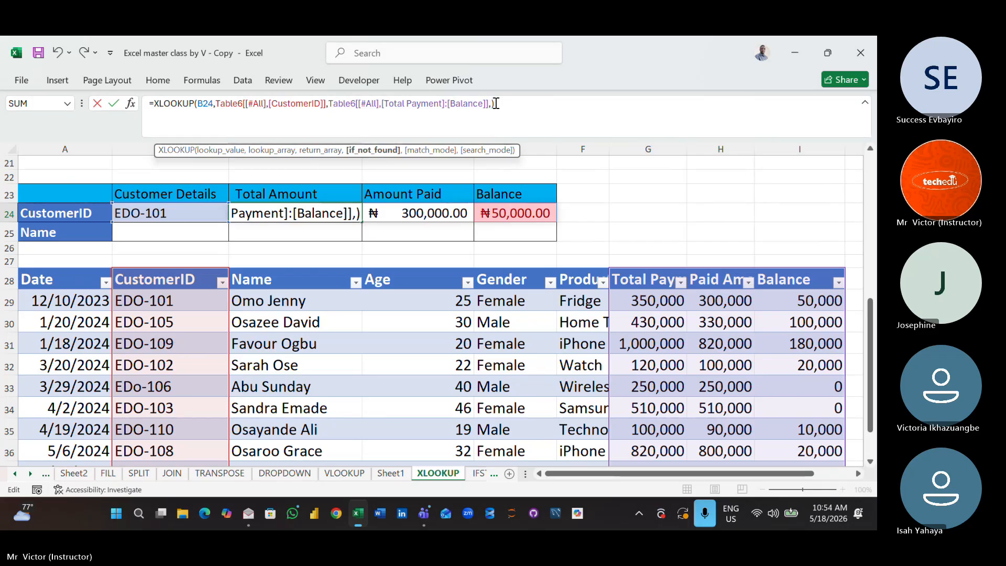
pyautogui.write("'")
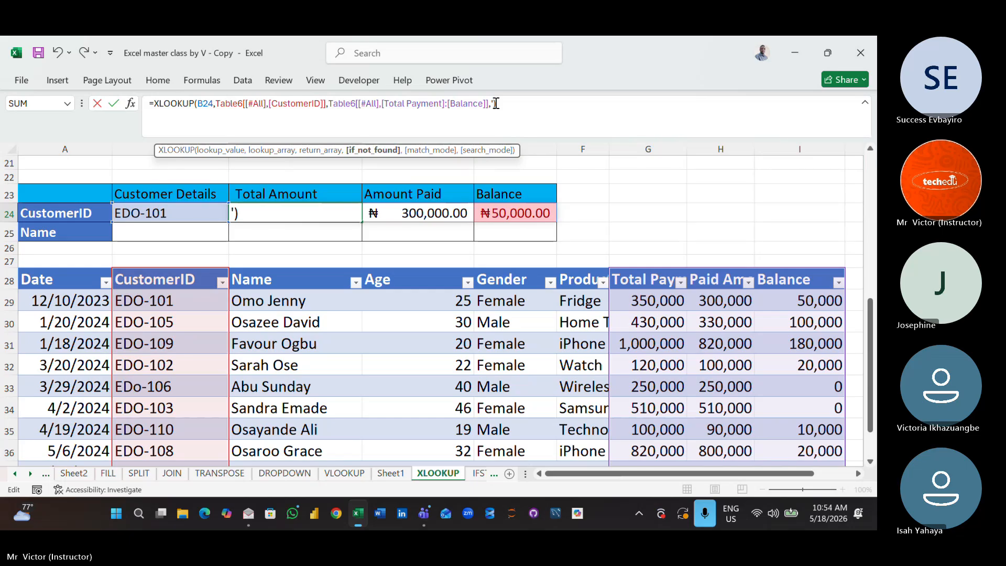
pyautogui.press('BackSpace')
pyautogui.write('"')
pyautogui.write('Not ')
pyautogui.write('Foun')
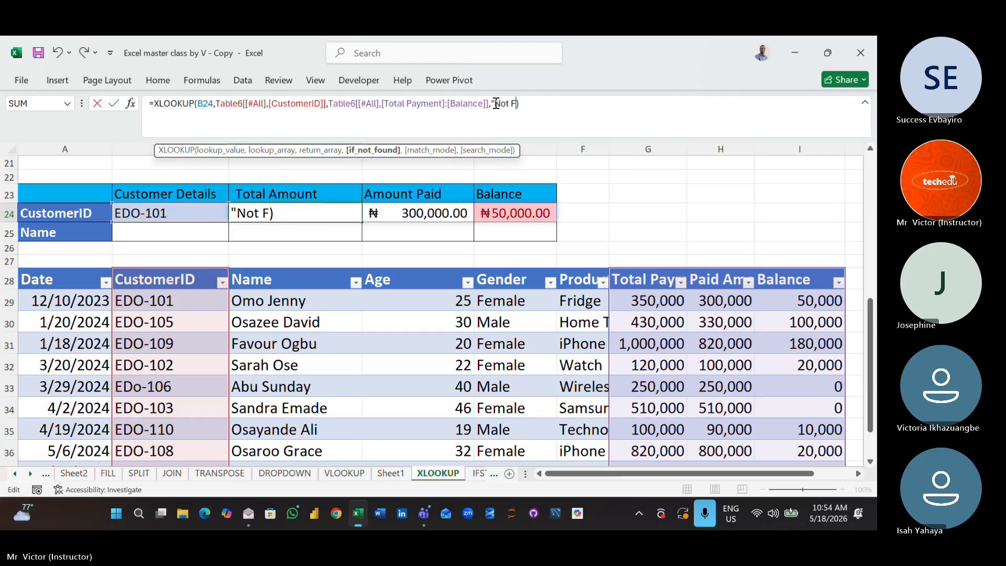
pyautogui.write('d"')
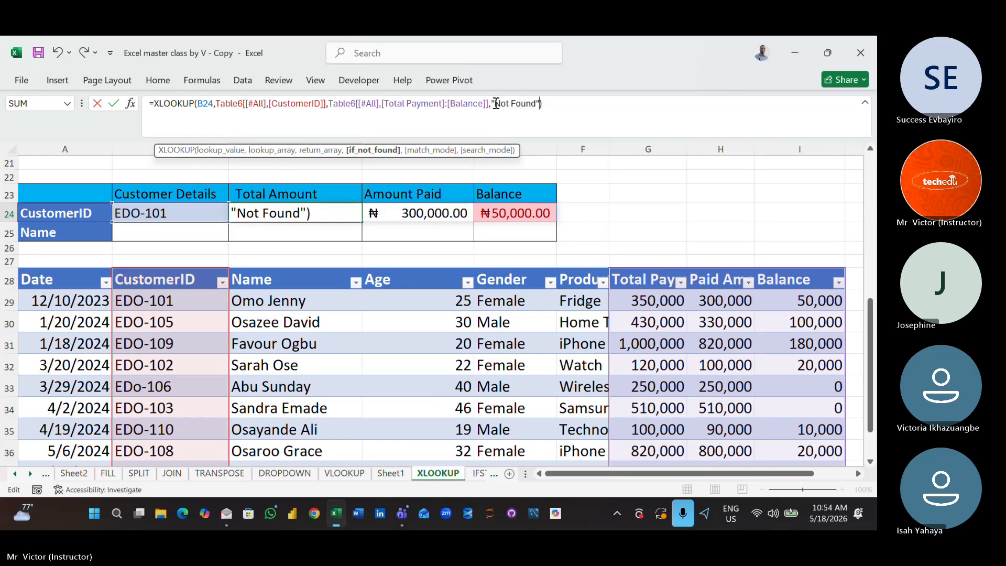
pyautogui.press('Return')
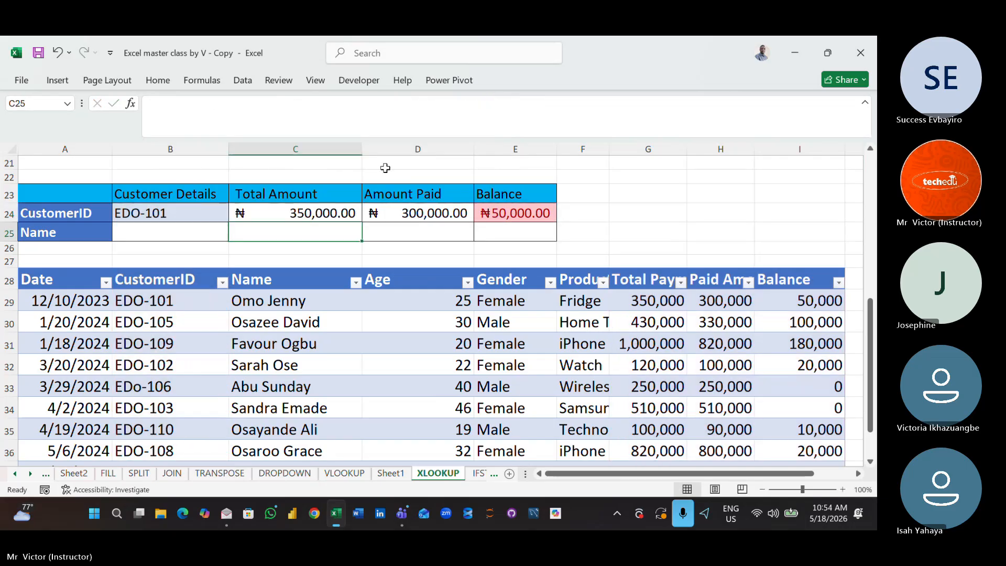
# - Test the not-found result by changing the customer ID in B24 to one missing from the payment table
pyautogui.click(339, 214)
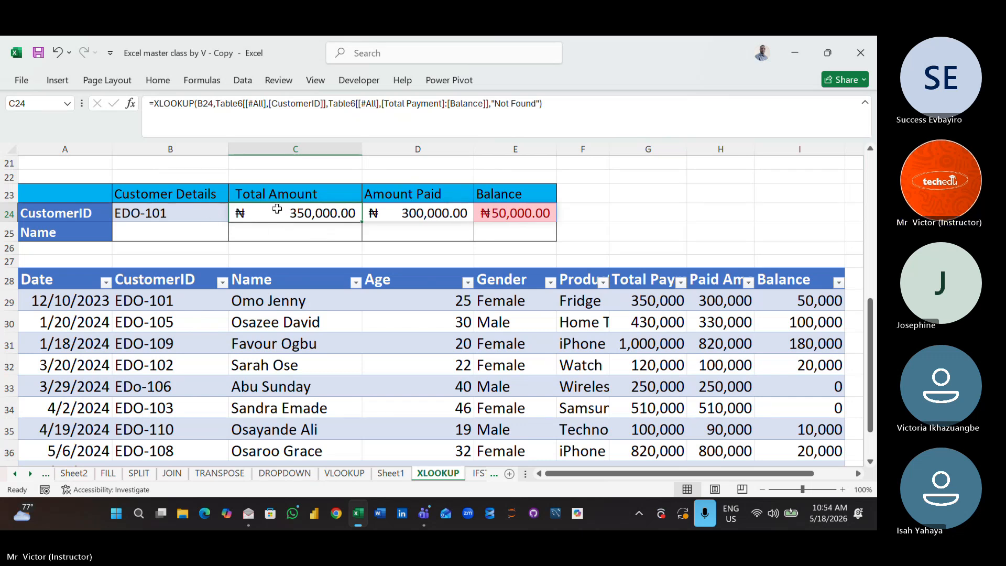
pyautogui.doubleClick(211, 214)
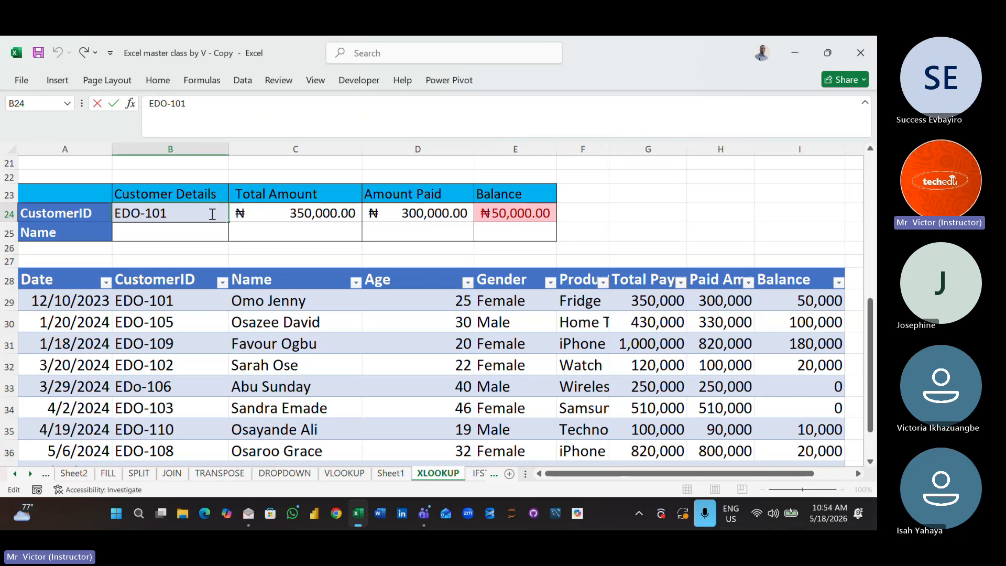
pyautogui.press('BackSpace')
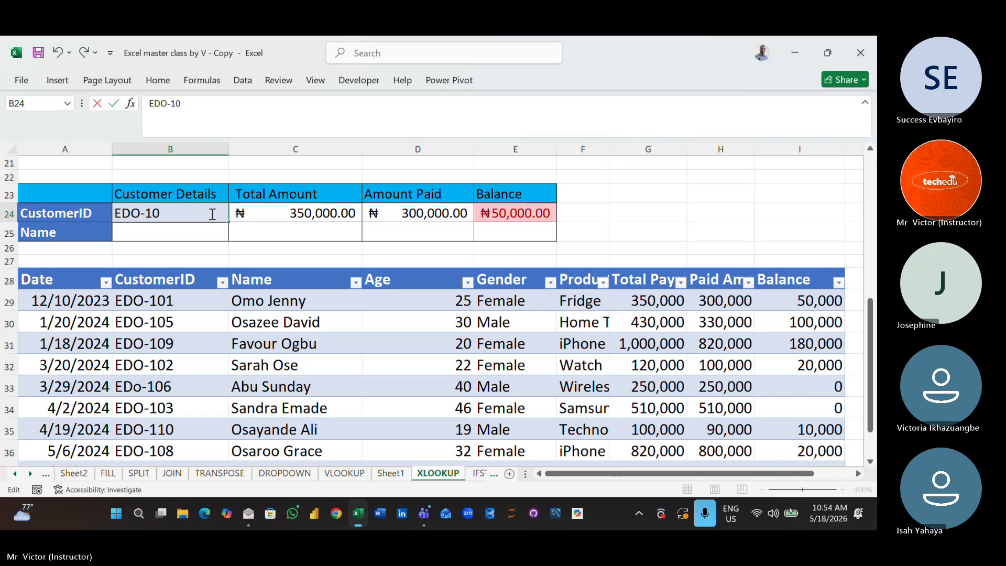
pyautogui.press('BackSpace')
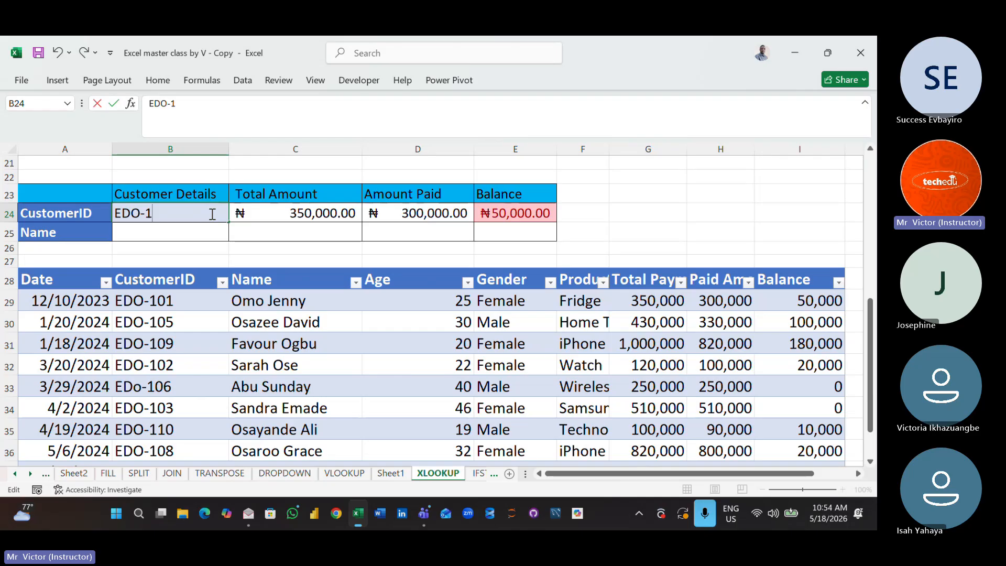
pyautogui.write('12')
pyautogui.click(299, 233)
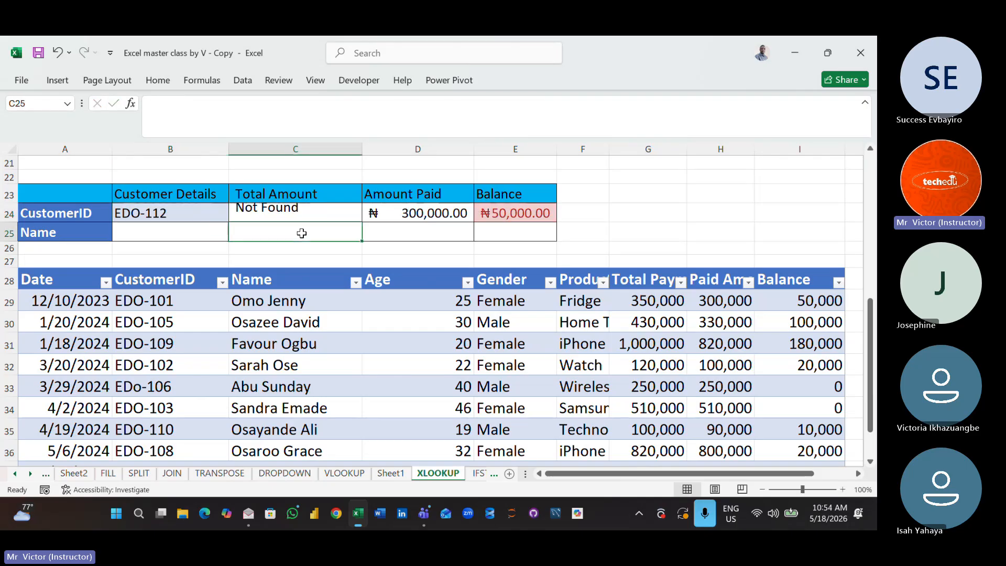
# - Undo the customer ID change, the if_not_found argument, the column E widening and the C24 XLOOKUP formula
pyautogui.click(175, 213)
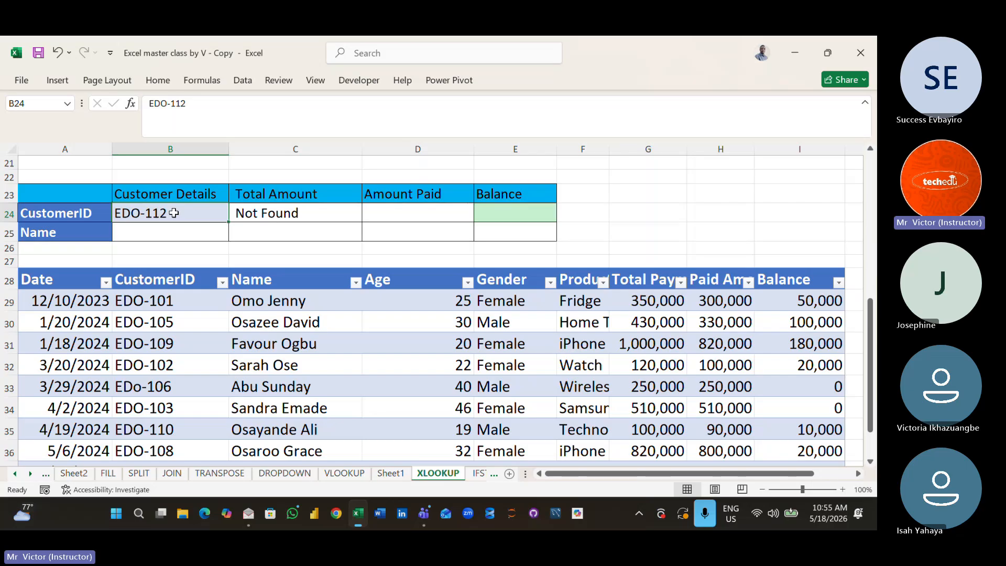
pyautogui.hotkey('ctrl', 'z')
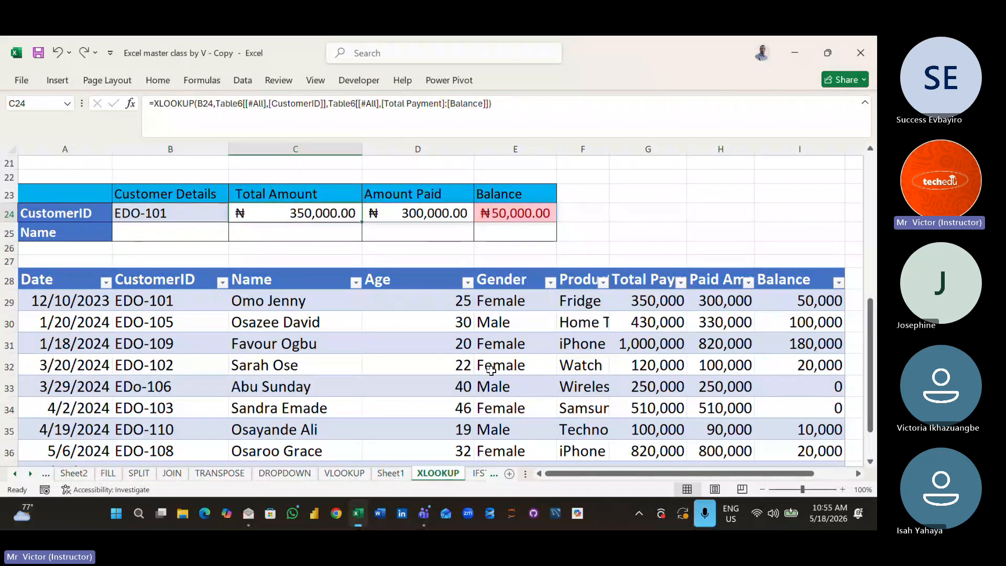
pyautogui.hotkey('ctrl', 'z')
pyautogui.hotkey('ctrl', 'z')
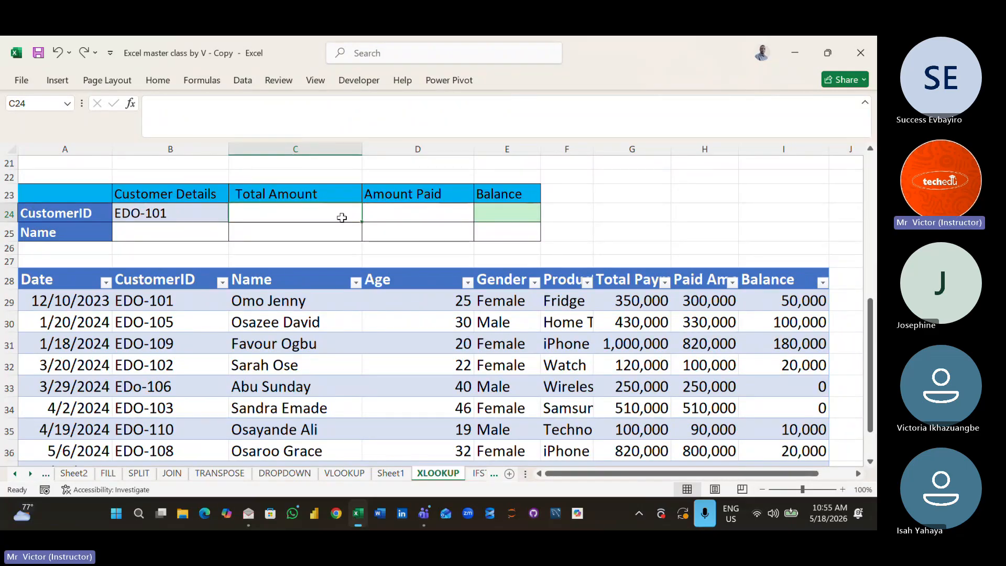
# - Build an XLOOKUP in C24 with B24 as lookup value, CustomerID as lookup array and Total Payment through Balance as return array
pyautogui.write('=x')
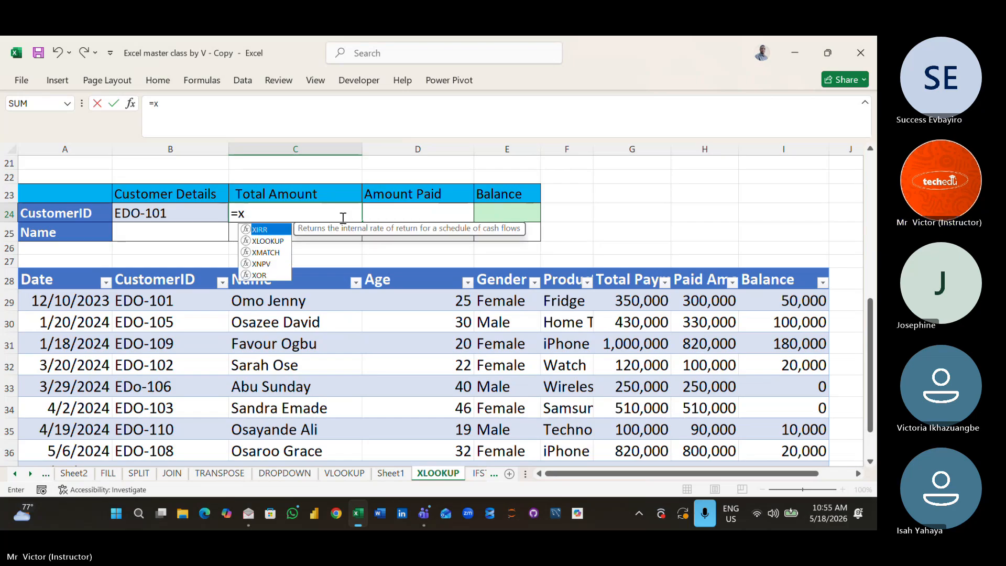
pyautogui.doubleClick(278, 240)
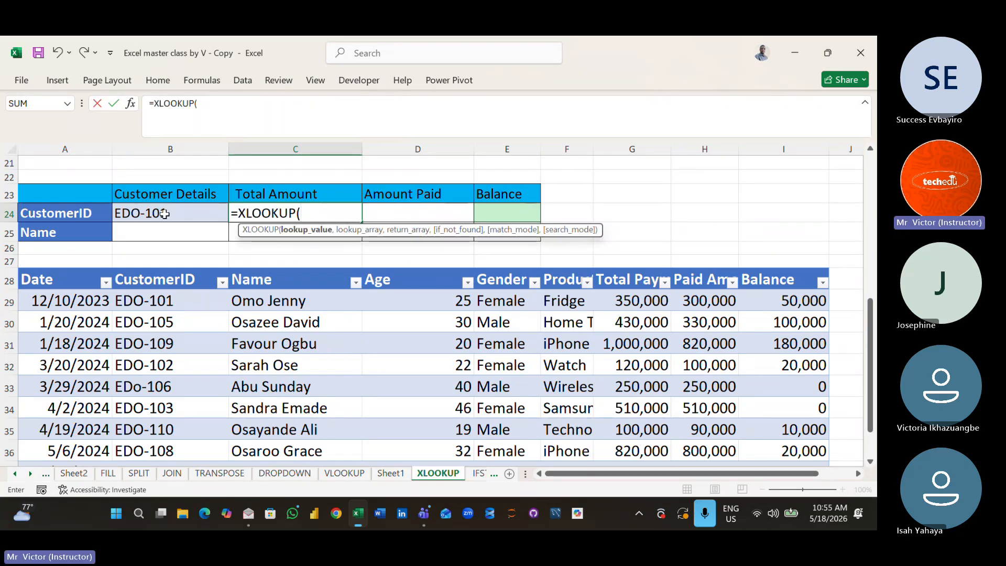
pyautogui.click(164, 214)
pyautogui.write(',')
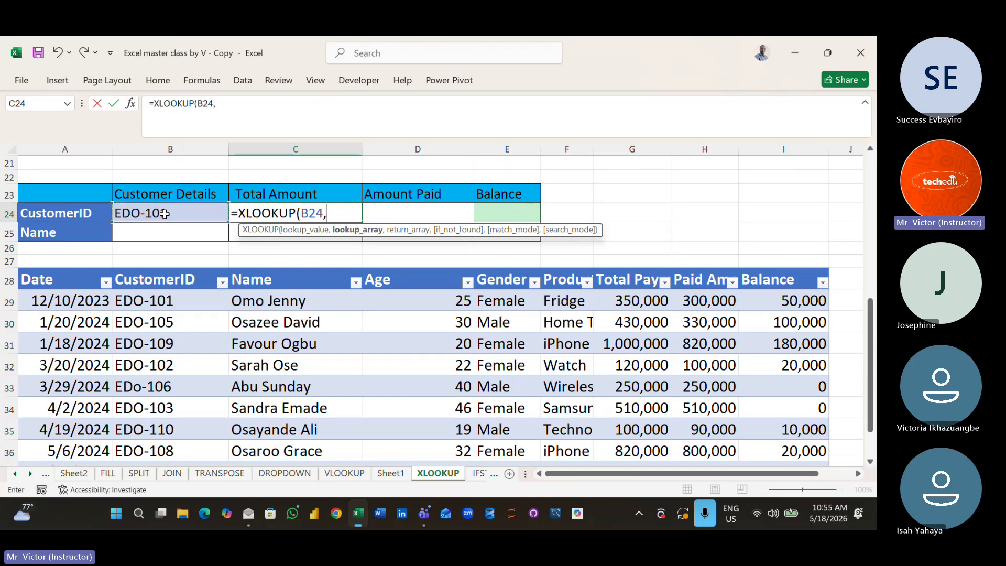
pyautogui.moveTo(139, 282); pyautogui.dragTo(171, 422)
pyautogui.write(',')
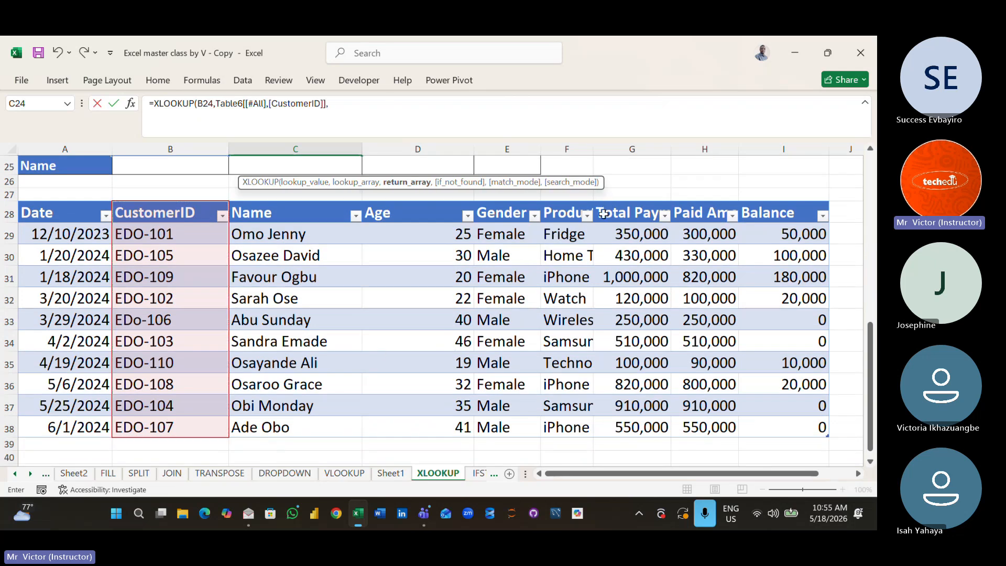
pyautogui.moveTo(603, 212); pyautogui.dragTo(775, 417)
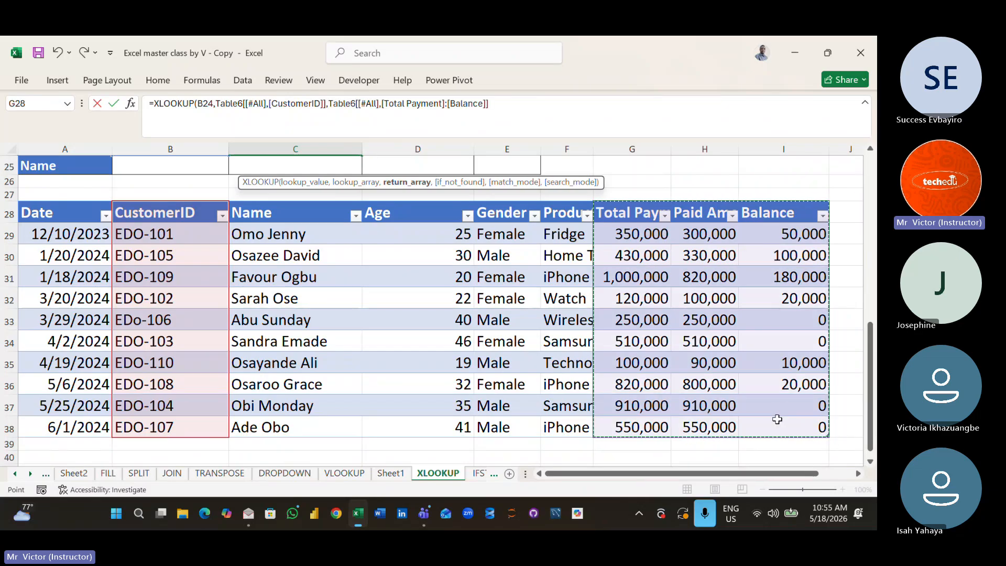
# - Add "Not Found" as the if_not_found argument, close the C24 XLOOKUP formula and try to enter it
pyautogui.write(',')
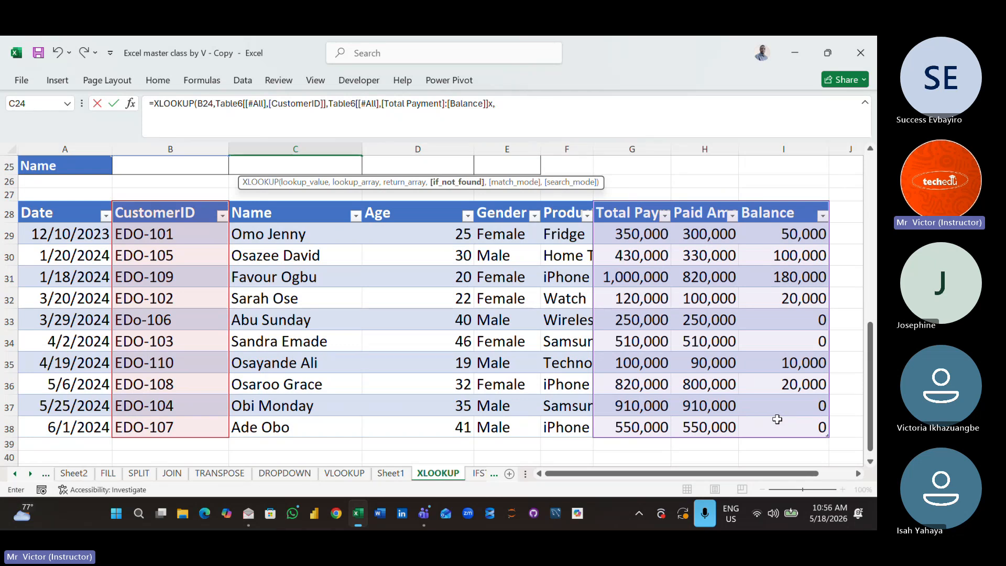
pyautogui.write('"N')
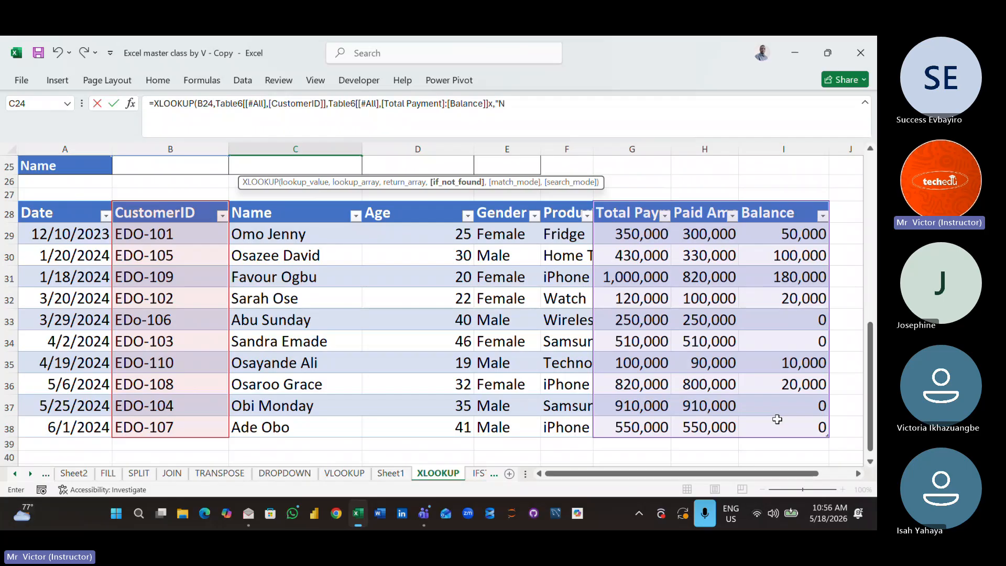
pyautogui.write('ot Found")')
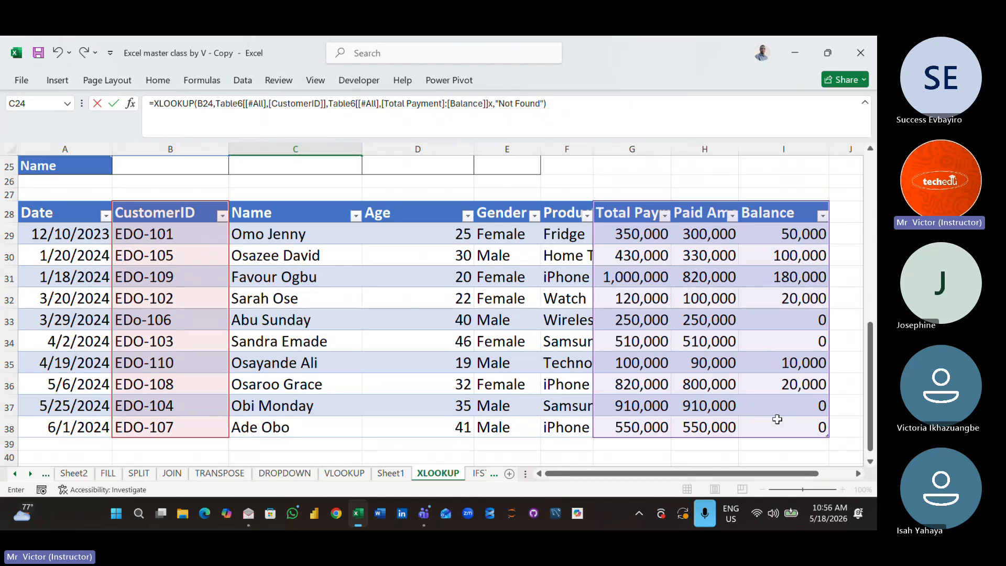
pyautogui.press('Return')
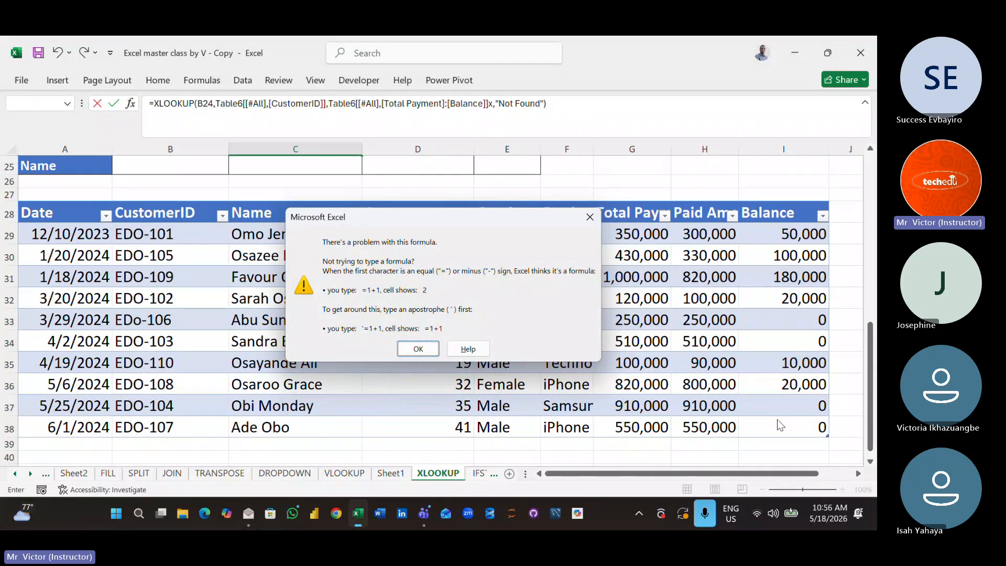
# - Remove the stray x after the return array in the C24 XLOOKUP and enter the corrected formula
pyautogui.click(418, 348)
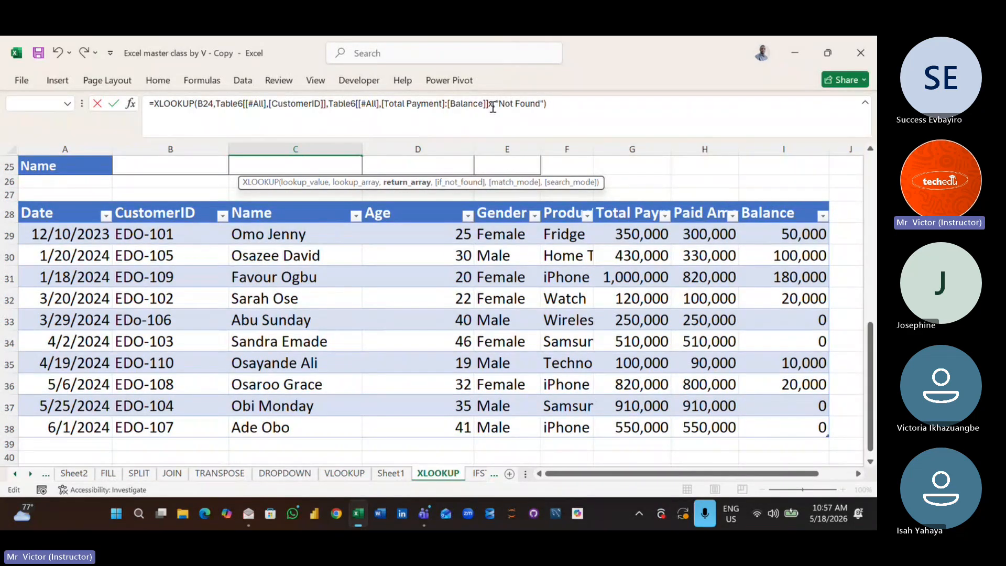
pyautogui.click(493, 106)
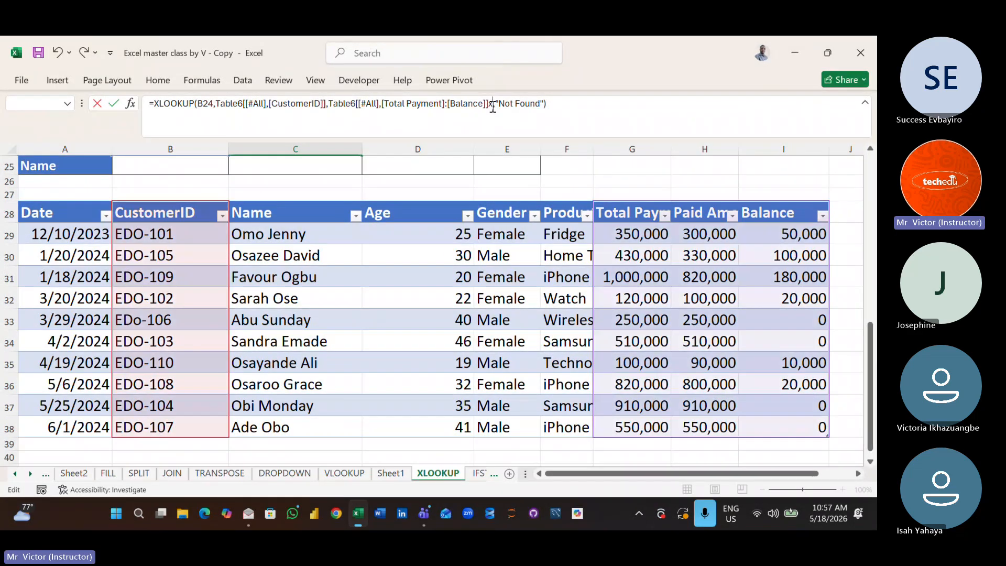
pyautogui.click(559, 105)
pyautogui.press('Return')
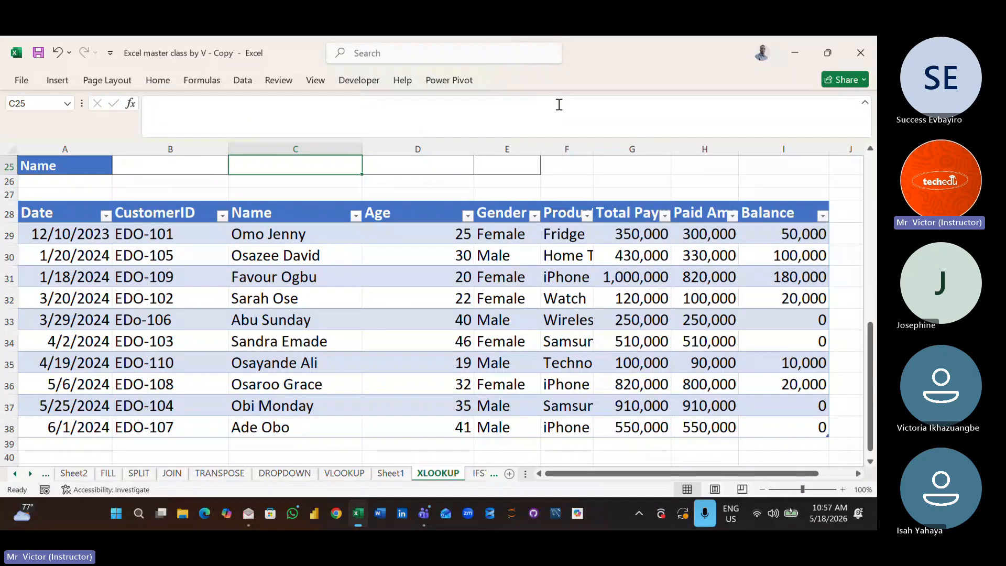
# - Auto-fit column E so the Balance amount in the customer details block is fully displayed
pyautogui.press('Up')
pyautogui.press('Up')
pyautogui.press('Up')
pyautogui.press('Up')
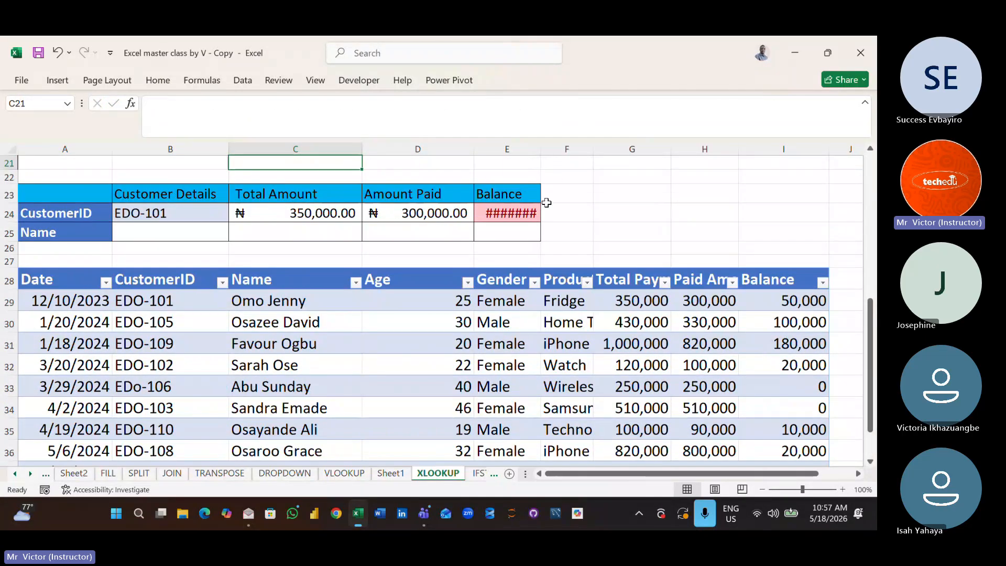
pyautogui.click(537, 167)
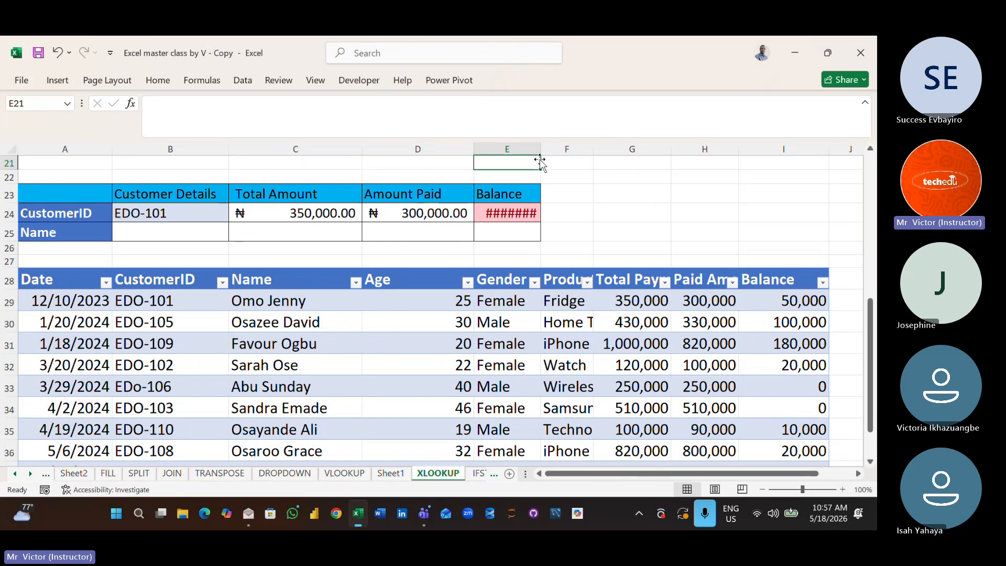
pyautogui.doubleClick(540, 149)
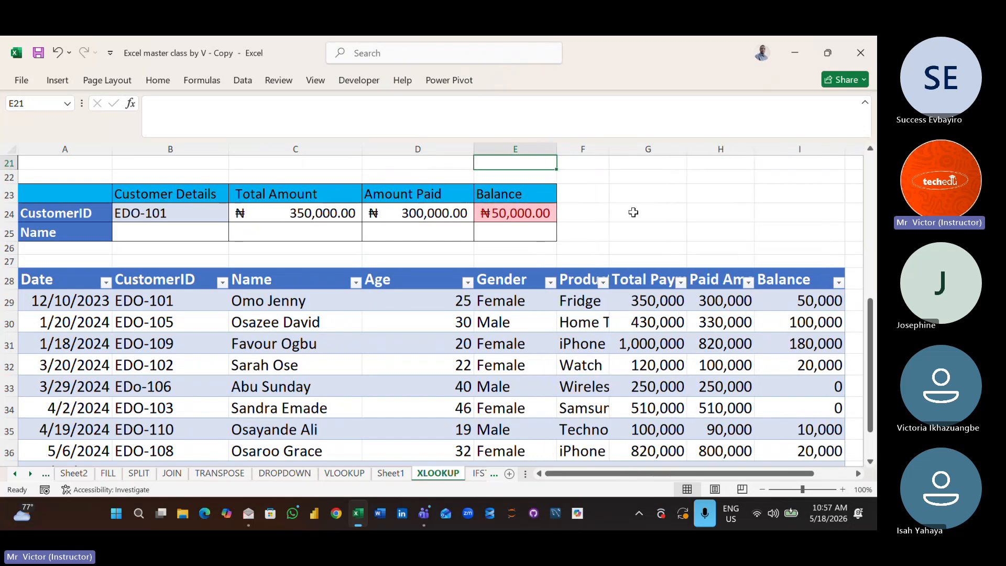
pyautogui.click(633, 213)
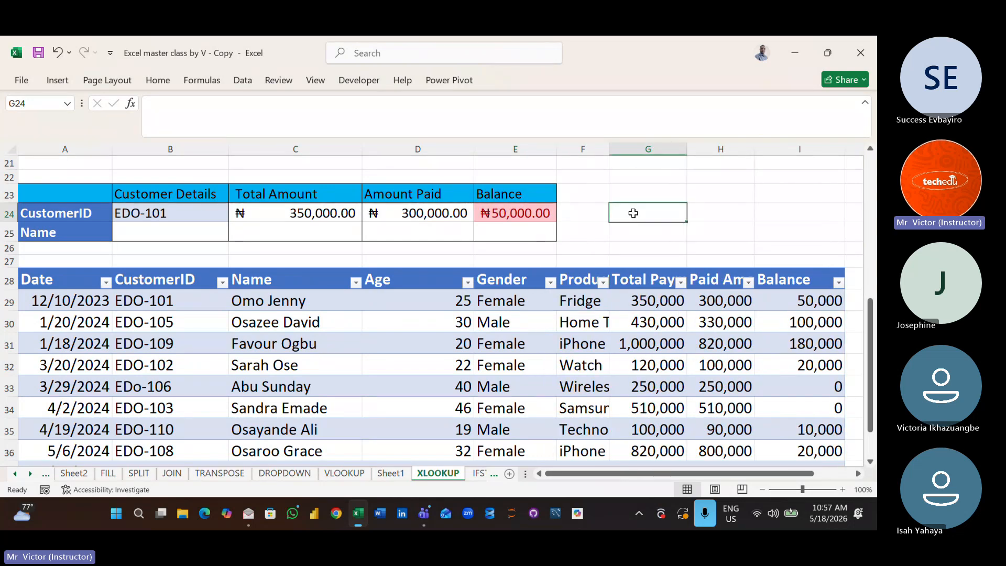
pyautogui.press('Up')
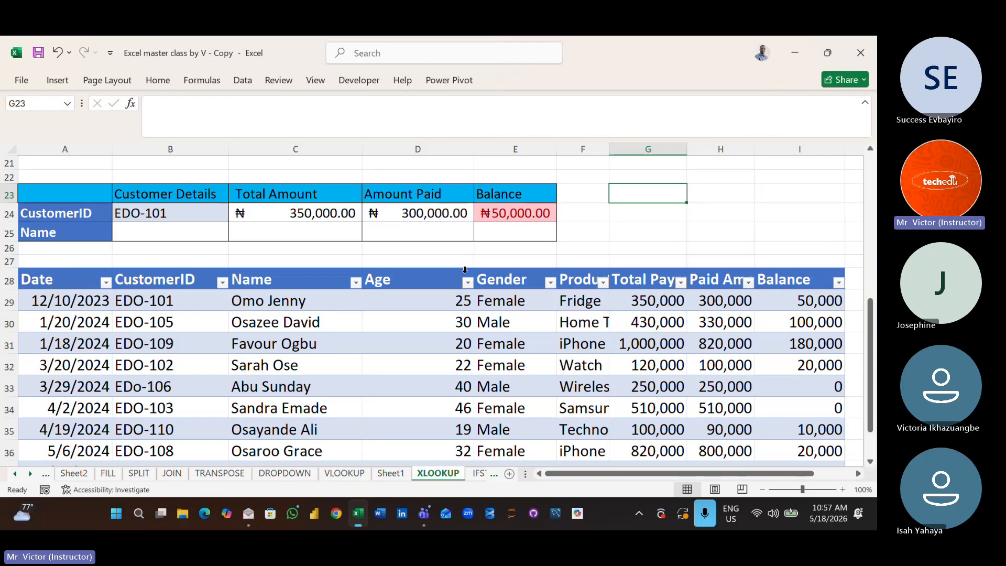
# - Examine the customer IDs listed in the payment table's CustomerID column and return to the customer details block
pyautogui.click(210, 300)
pyautogui.press('Down')
pyautogui.press('Down')
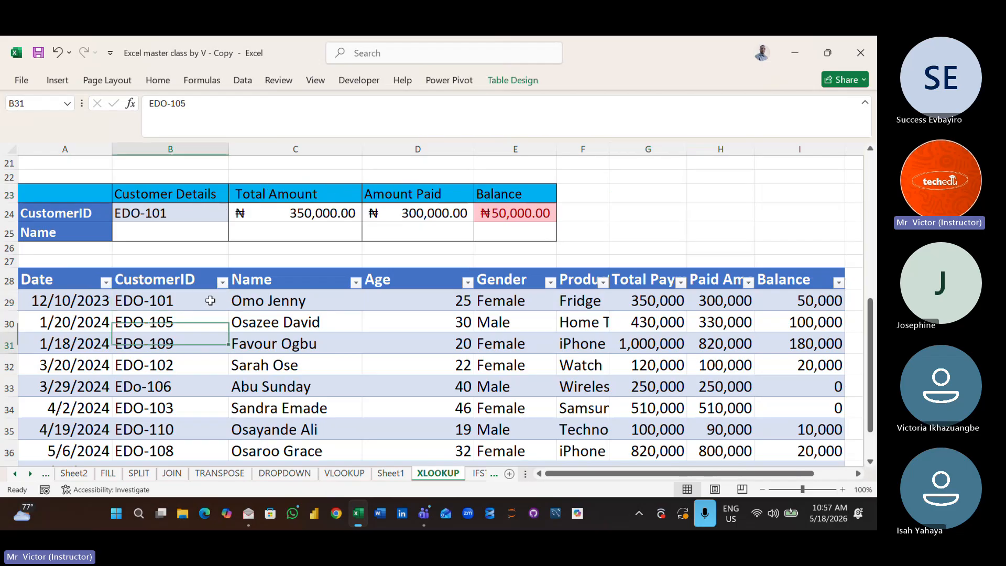
pyautogui.press('Down')
pyautogui.press('Down')
pyautogui.press('Down')
pyautogui.press('Down')
pyautogui.press('Down')
pyautogui.press('Down')
pyautogui.press('Down')
pyautogui.press('Down')
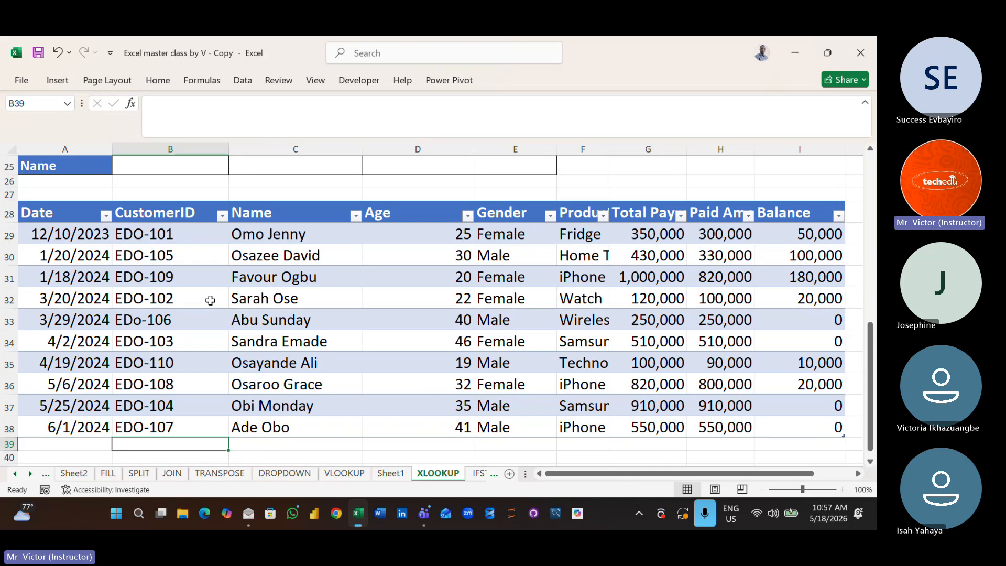
pyautogui.press('Up')
pyautogui.scroll(3, 210, 300)
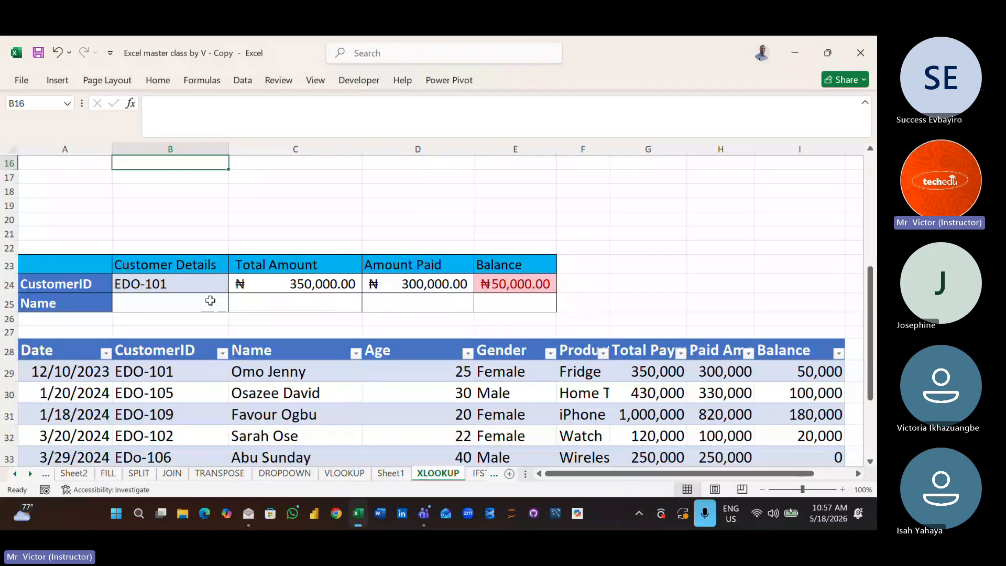
# - Test the lookup with another customer by changing the final digit of the CustomerID in B24 to 7
pyautogui.click(186, 281)
pyautogui.doubleClick(187, 281)
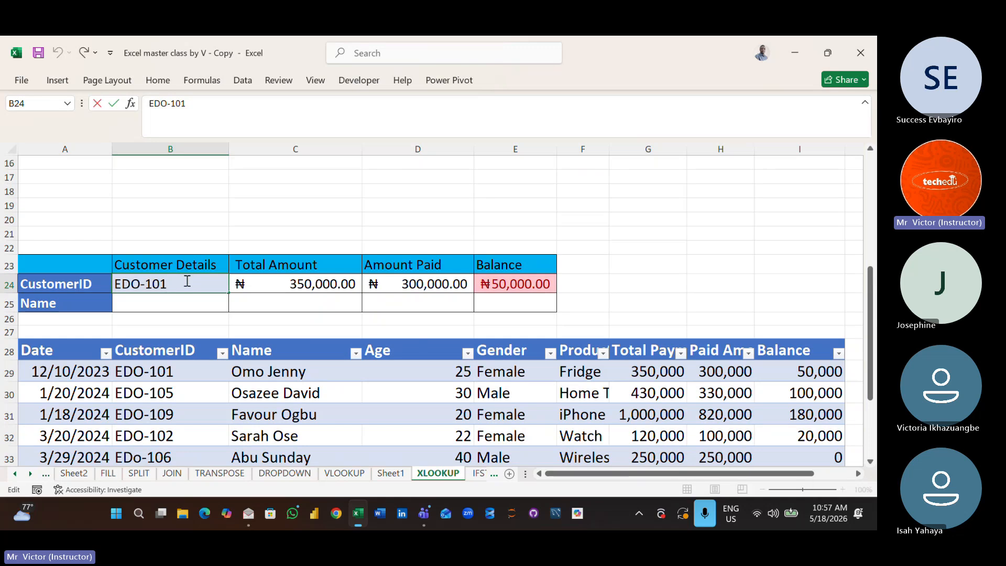
pyautogui.press('BackSpace')
pyautogui.write('7')
pyautogui.press('Return')
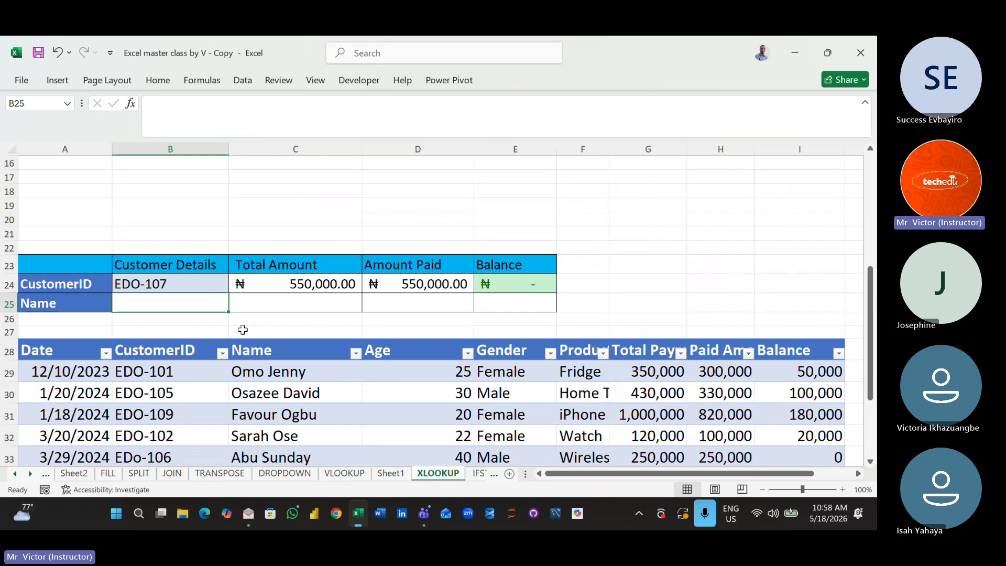
# - Replace the CustomerID in B24 with the ID of the customer in row 32 of the payment table
pyautogui.doubleClick(176, 285)
pyautogui.press('BackSpace')
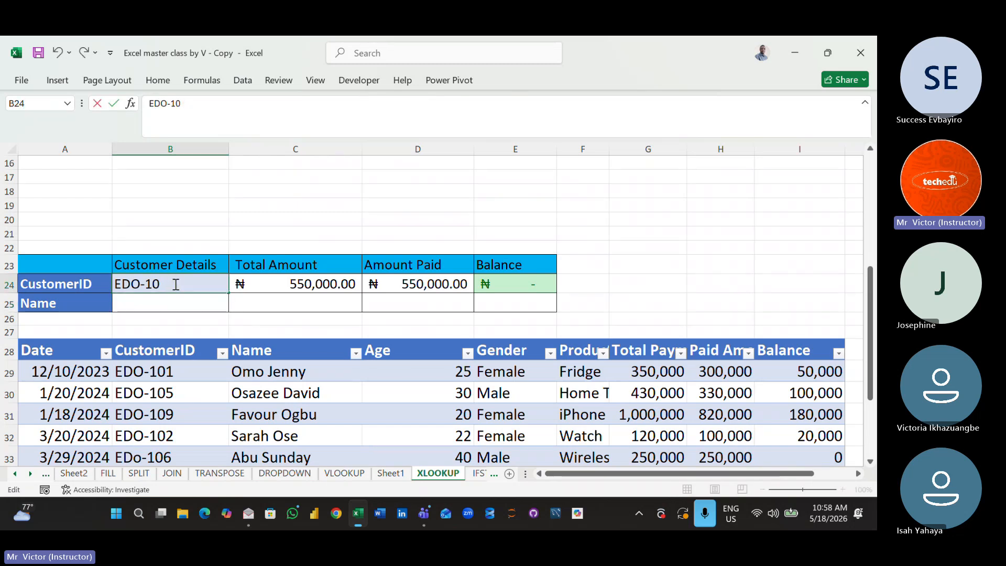
pyautogui.write('2')
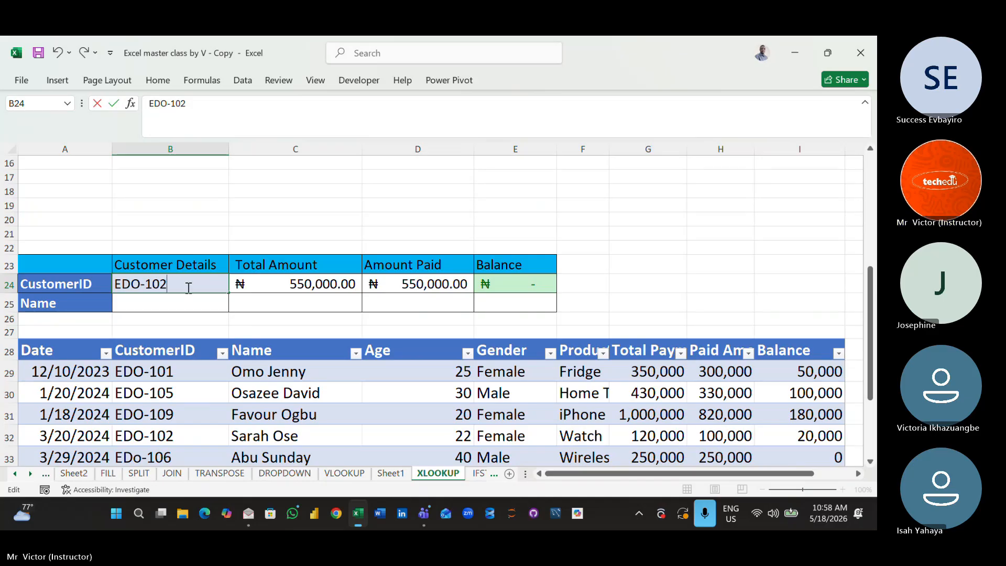
pyautogui.click(260, 314)
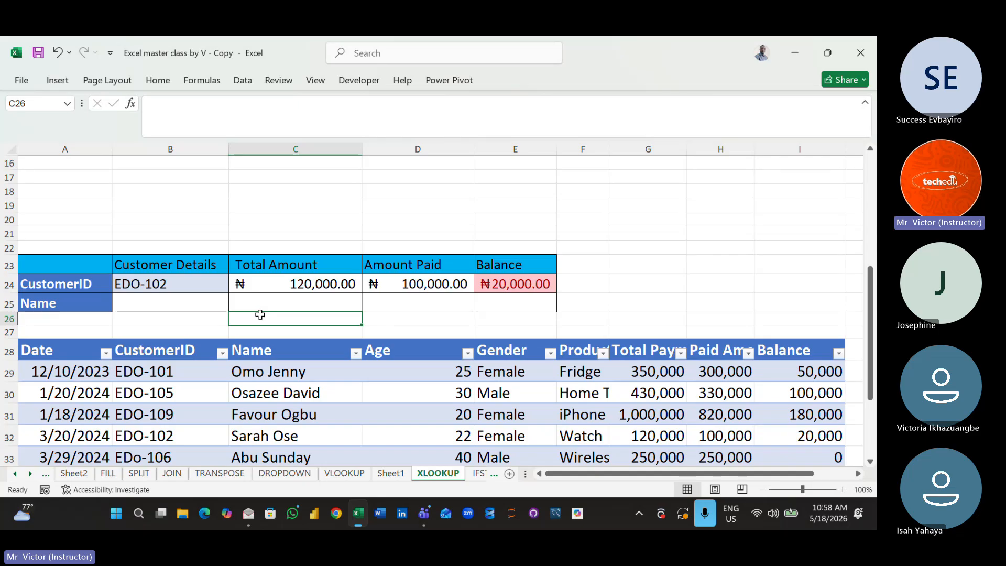
# - Change the last two digits of the CustomerID in B24 to 12 and enter the new ID
pyautogui.doubleClick(182, 285)
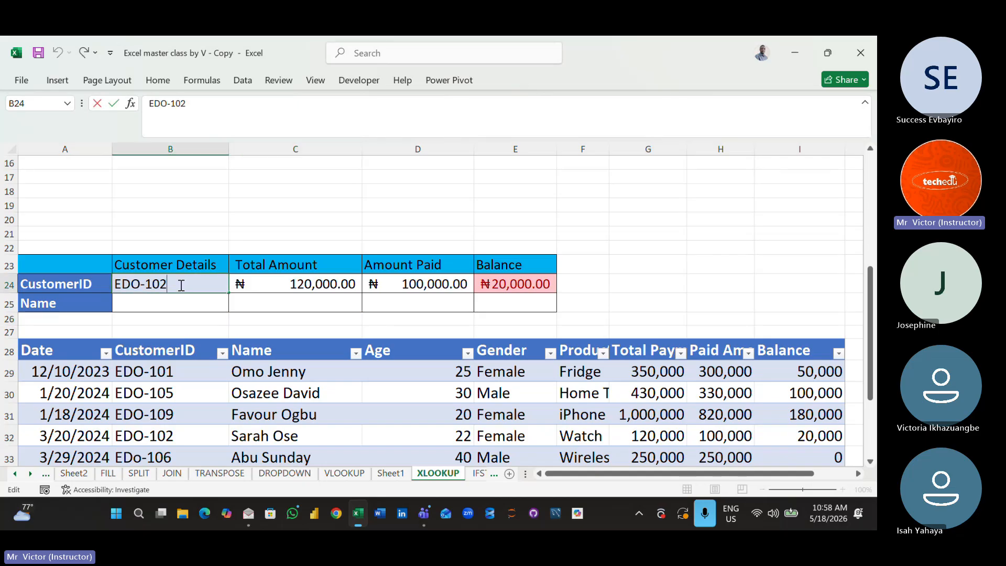
pyautogui.press('BackSpace')
pyautogui.press('BackSpace')
pyautogui.write('12')
pyautogui.click(231, 321)
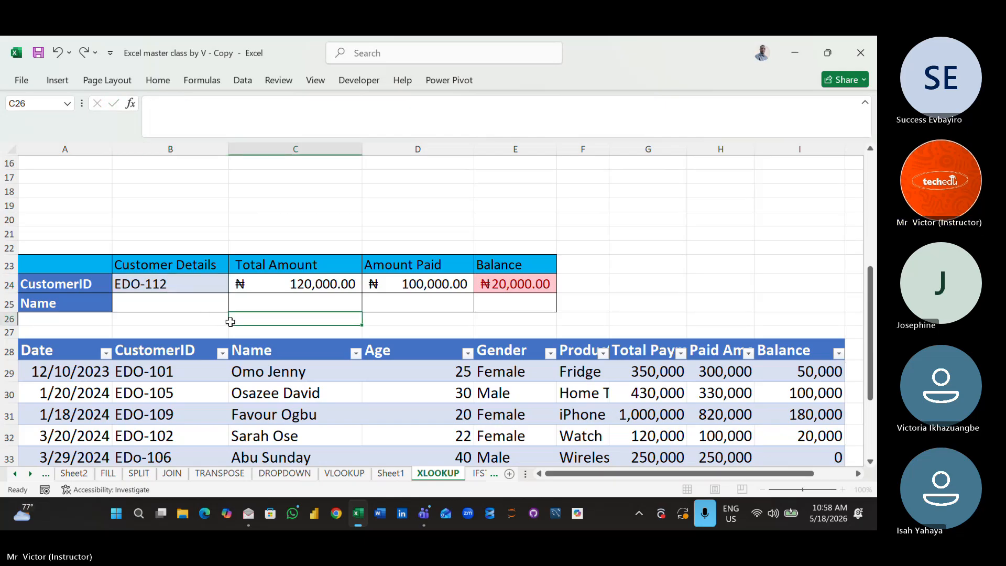
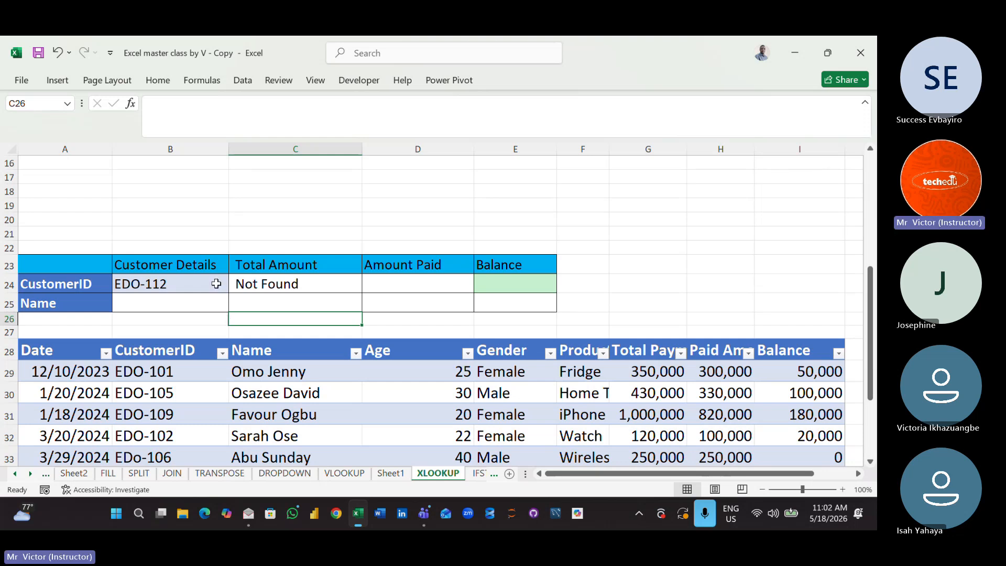
# - Change the if-not-found text of the XLOOKUP formula in C24 to "Nill"
pyautogui.doubleClick(260, 283)
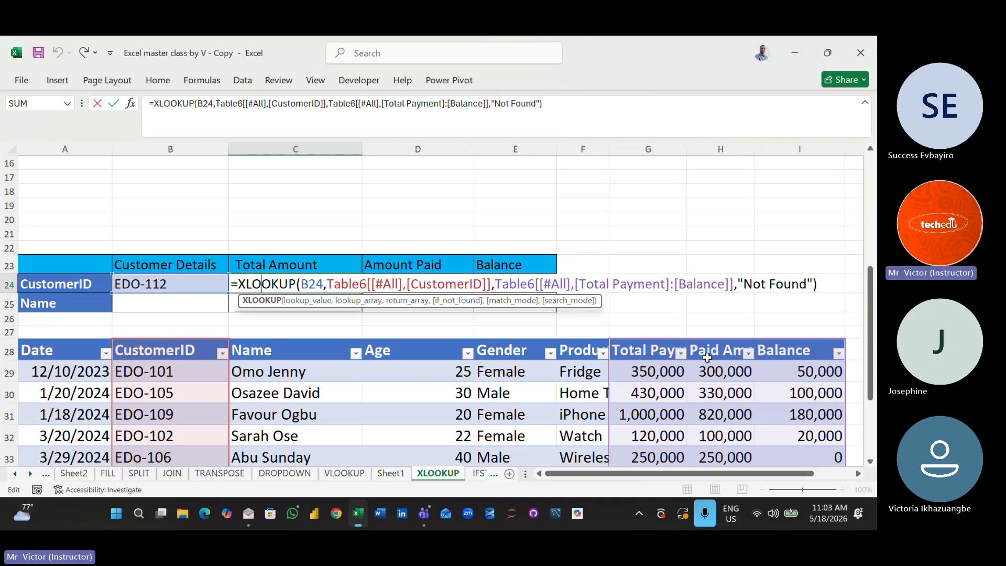
pyautogui.click(808, 286)
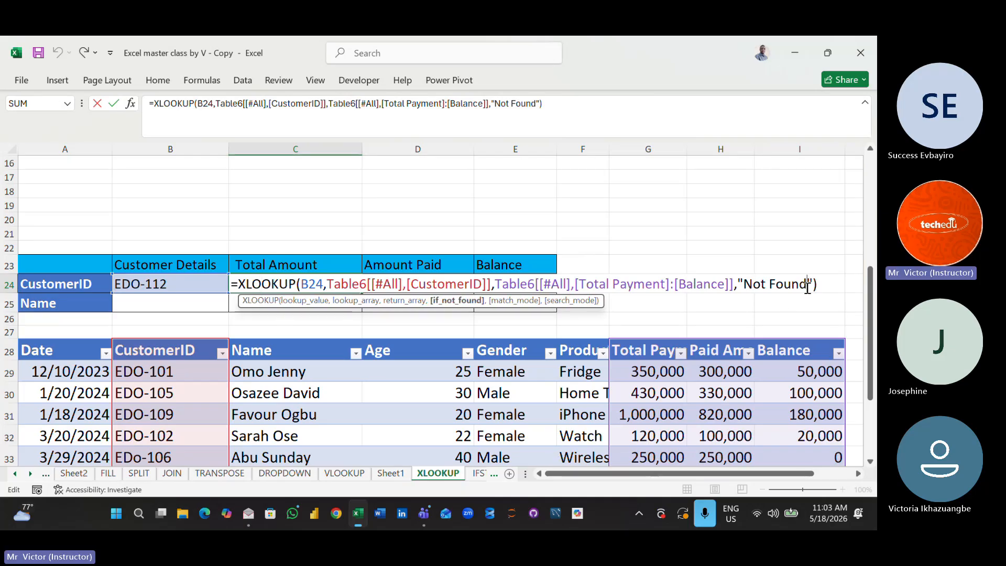
pyautogui.press('BackSpace')
pyautogui.press('BackSpace')
pyautogui.press('BackSpace')
pyautogui.press('BackSpace')
pyautogui.press('BackSpace')
pyautogui.press('BackSpace')
pyautogui.press('BackSpace')
pyautogui.press('BackSpace')
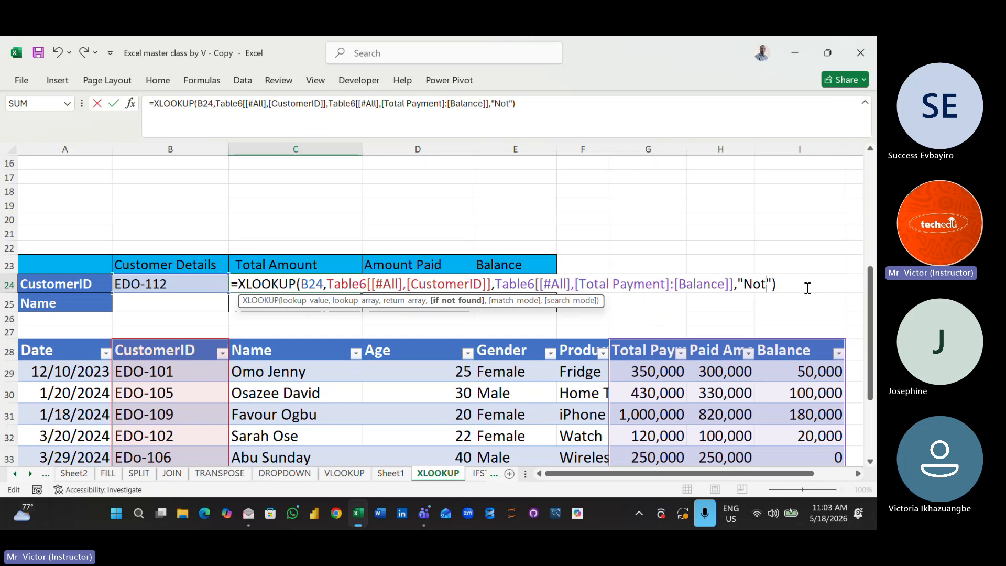
pyautogui.write('9')
pyautogui.press('BackSpace')
pyautogui.write('ill')
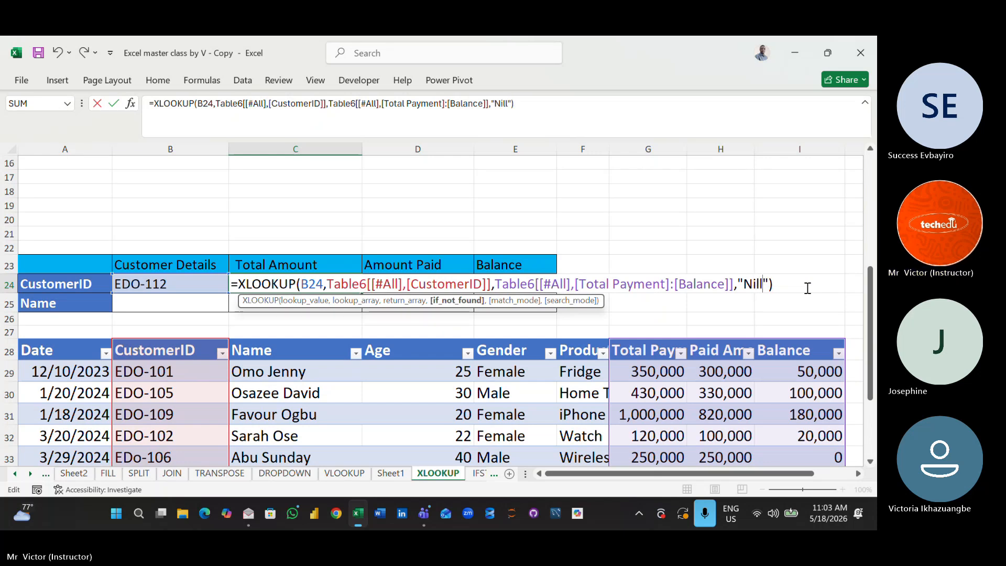
pyautogui.press('Return')
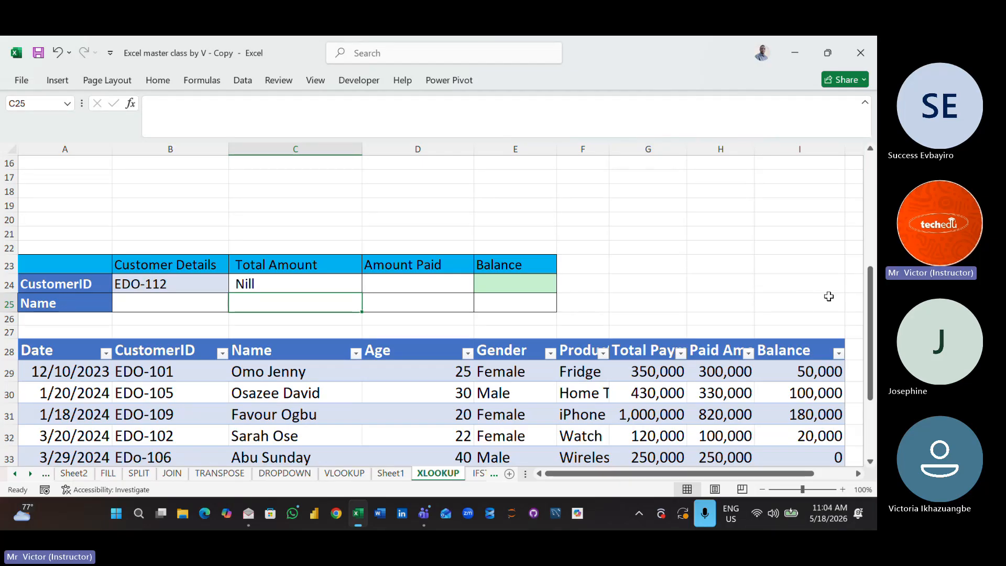
# - Review the arguments and highlighted ranges of the XLOOKUP formula in C24, leaving the formula as it is
pyautogui.click(319, 284)
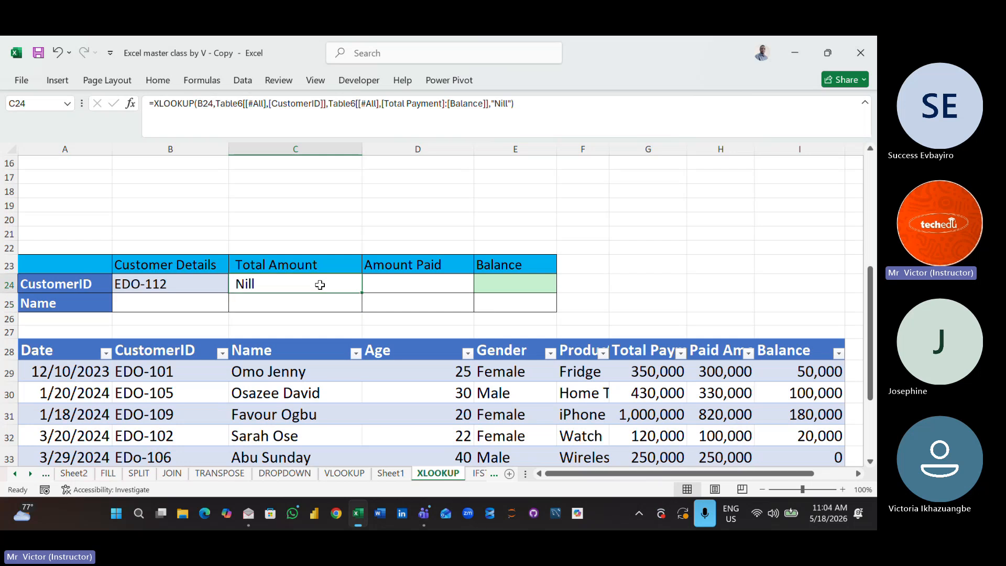
pyautogui.doubleClick(292, 287)
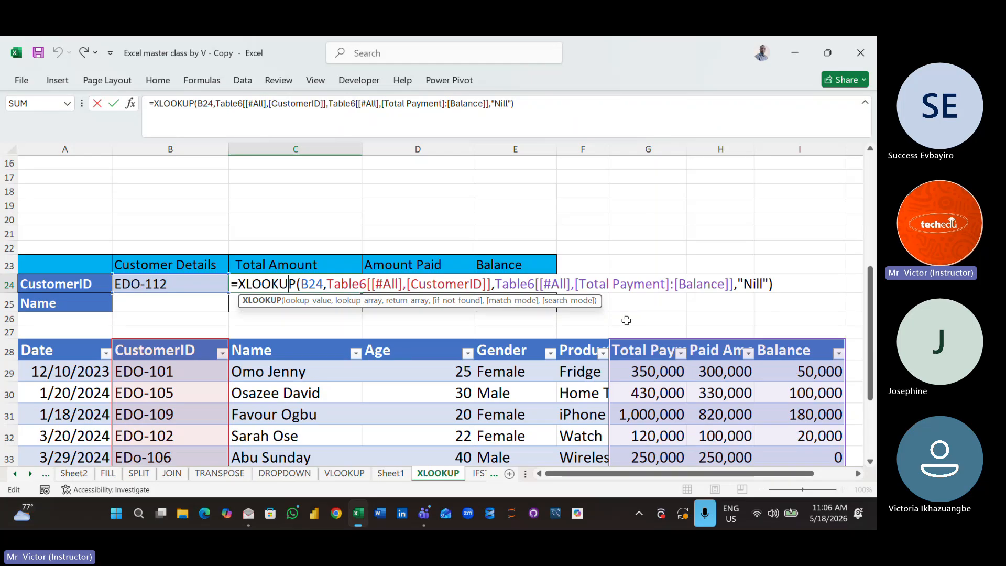
pyautogui.press('Return')
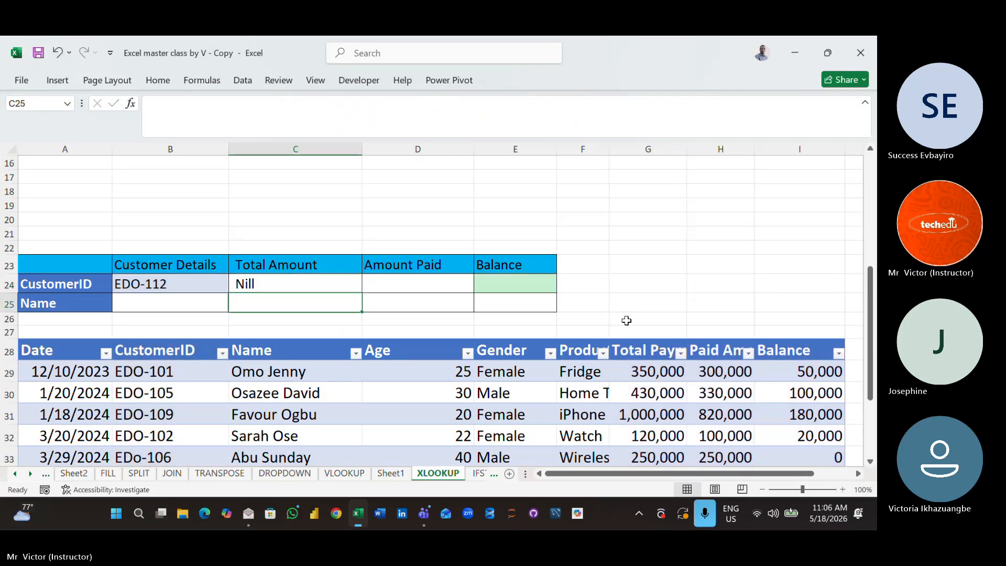
# - Replace the CustomerID in B24 with the ID of the customer in row 29 of the payment table
pyautogui.doubleClick(173, 281)
pyautogui.press('BackSpace')
pyautogui.press('BackSpace')
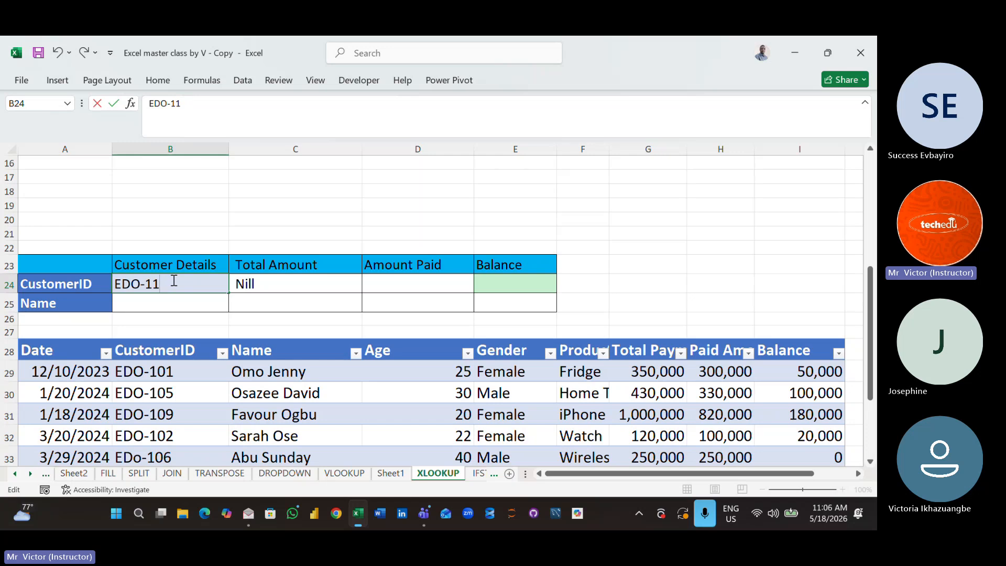
pyautogui.write('0')
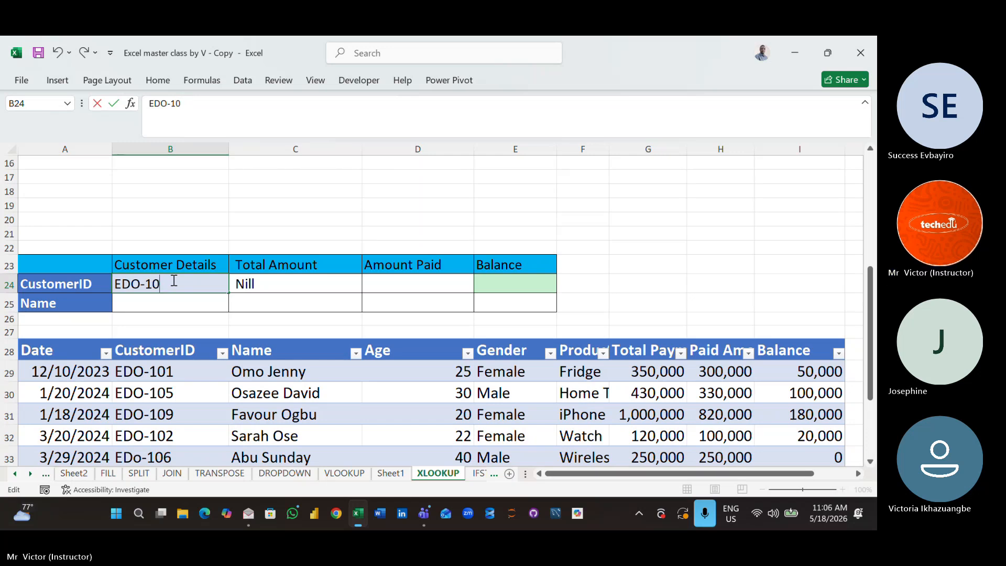
pyautogui.write('2')
pyautogui.press('BackSpace')
pyautogui.write('1')
pyautogui.click(354, 388)
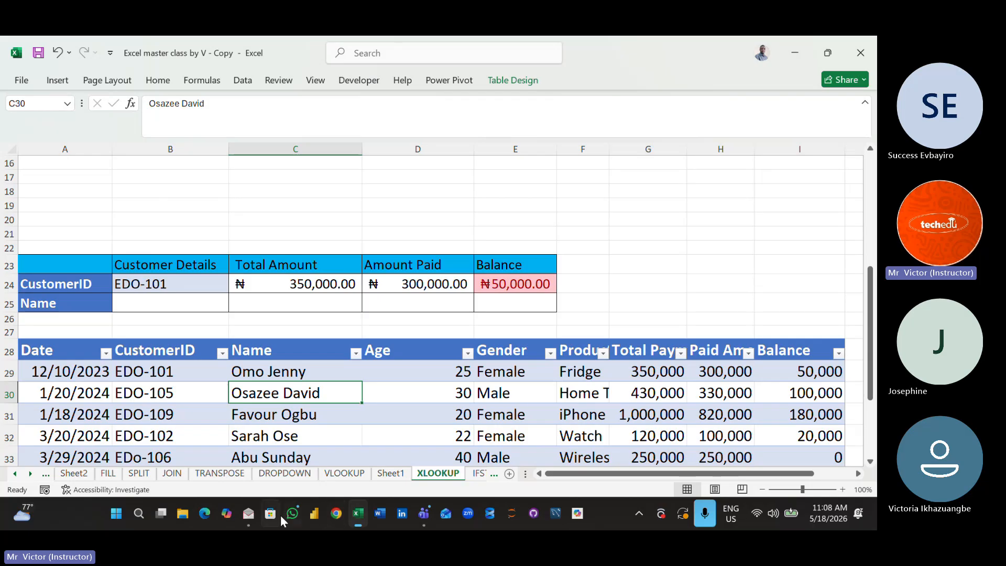
# - Switch to the Sales Records(Project) spreadsheet in the Mail app and open its Admin sheet
pyautogui.moveTo(251, 513)
pyautogui.click(259, 426)
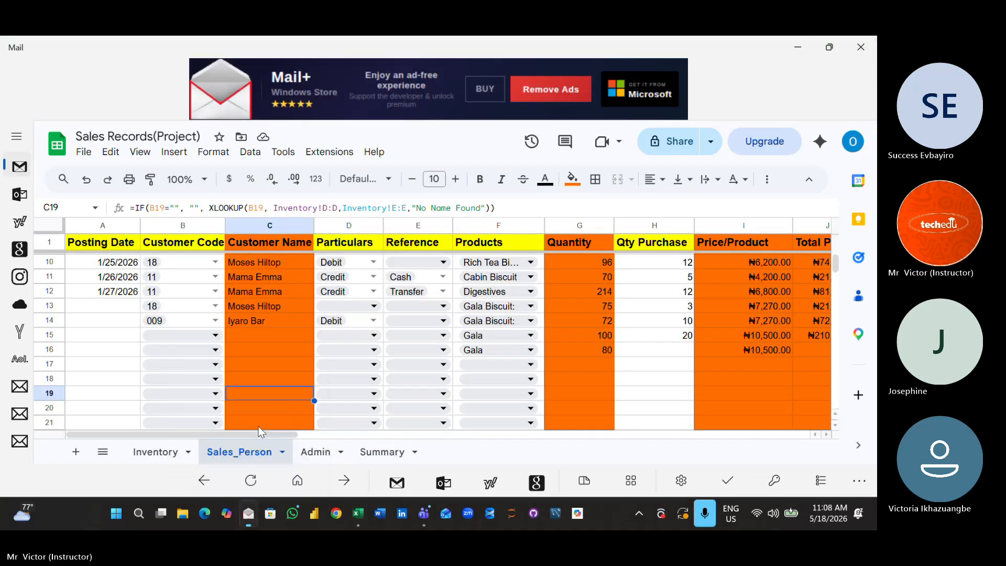
pyautogui.click(316, 452)
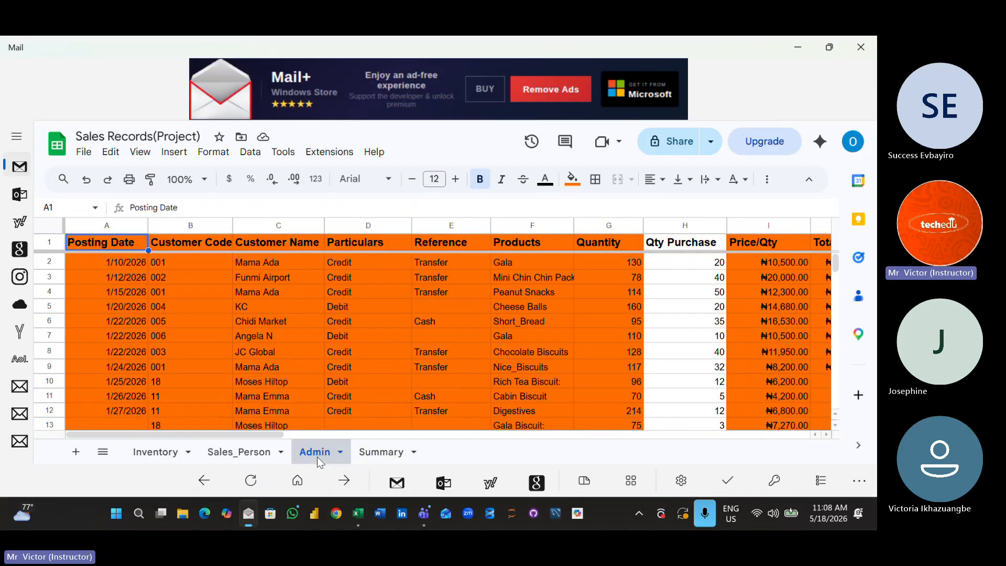
# - Look across the Admin sheet's sales columns to the customer and product summary tables in columns Q to U
pyautogui.click(610, 376)
pyautogui.press('Right')
pyautogui.press('Right')
pyautogui.press('Right')
pyautogui.press('Right')
pyautogui.press('Right')
pyautogui.press('Right')
pyautogui.press('Right')
pyautogui.press('Right')
pyautogui.press('Right')
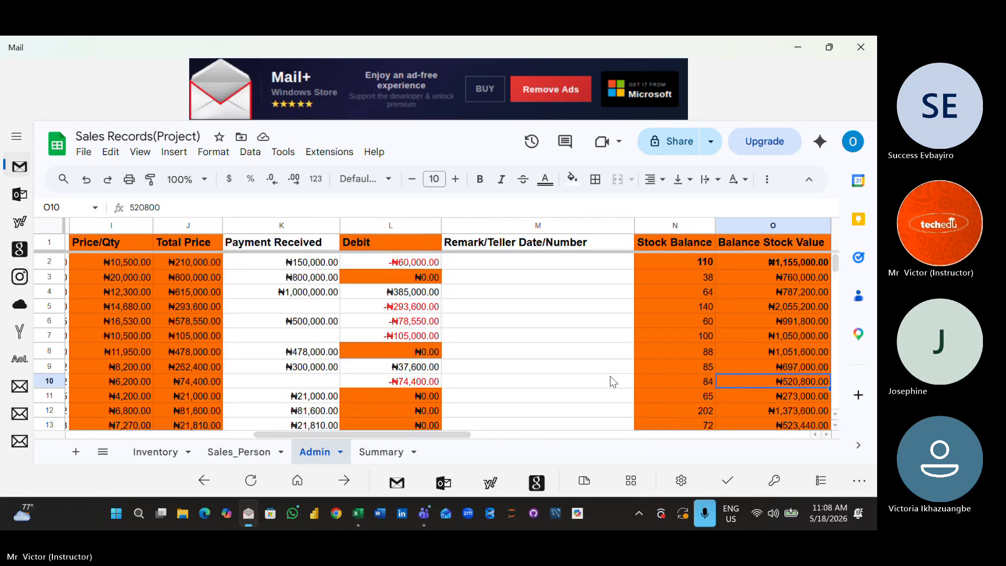
pyautogui.press('Right')
pyautogui.press('Right')
pyautogui.press('Right')
pyautogui.press('Right')
pyautogui.press('Right')
pyautogui.press('Right')
pyautogui.press('Up')
pyautogui.press('Up')
pyautogui.press('Up')
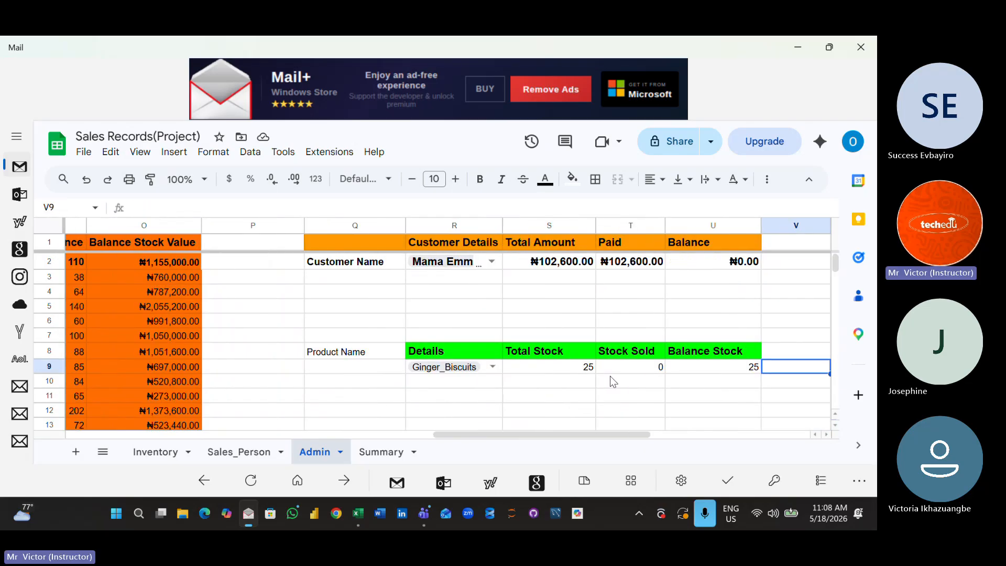
pyautogui.press('Up')
pyautogui.press('Up')
pyautogui.press('Up')
pyautogui.press('Up')
pyautogui.press('Up')
pyautogui.press('Up')
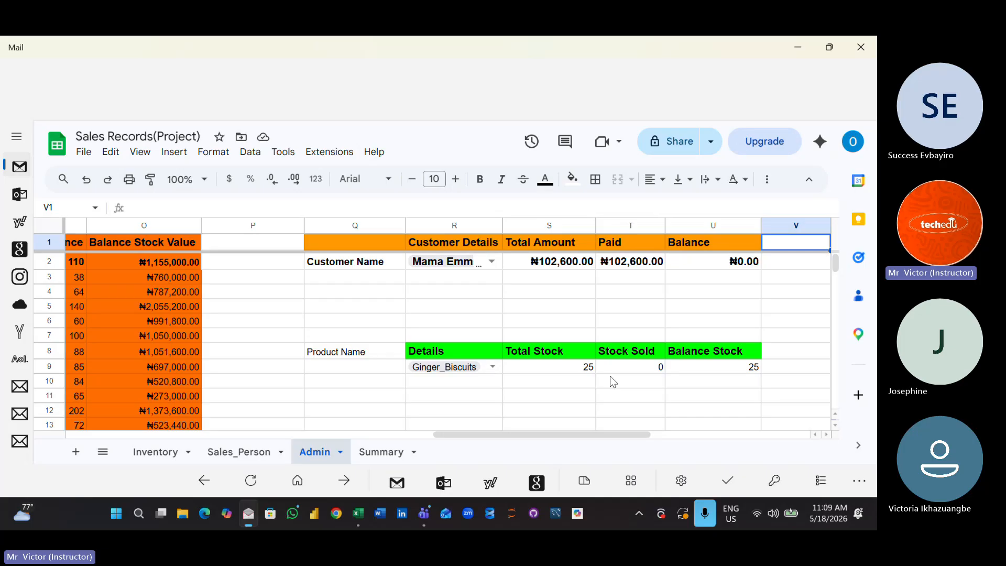
# - Clear the customer chosen in R2 of the Admin sheet and select the sixth customer in the list instead
pyautogui.click(492, 262)
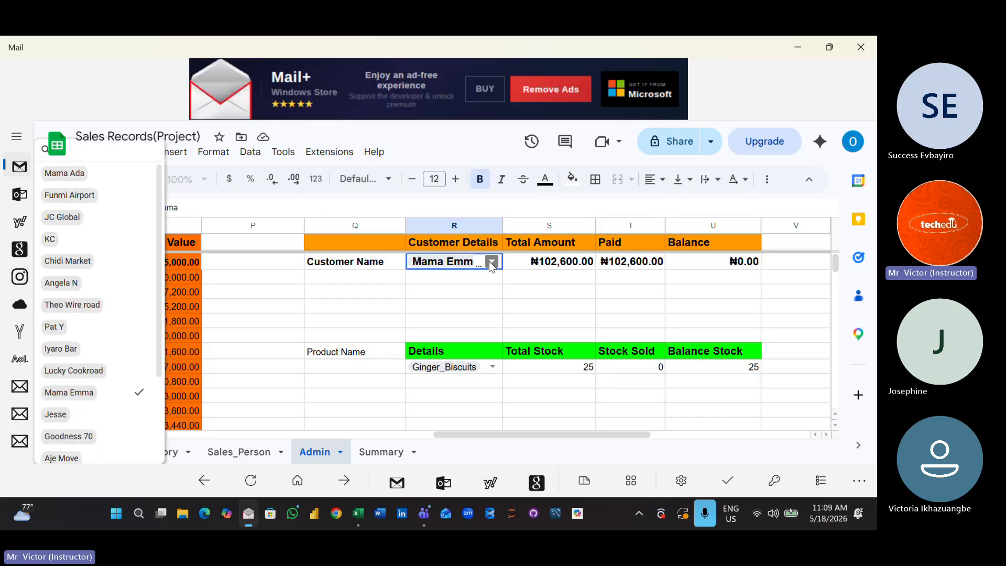
pyautogui.click(108, 401)
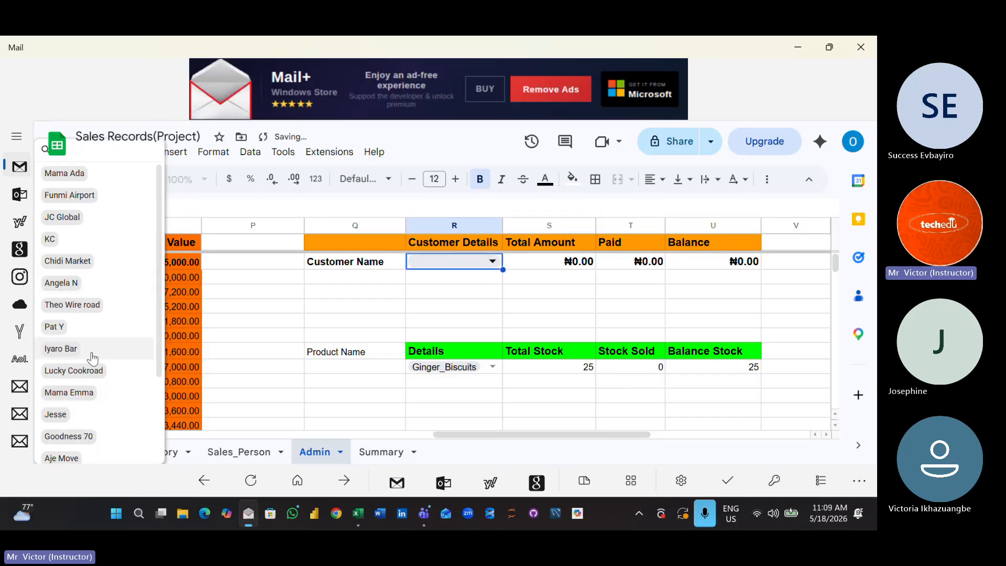
pyautogui.click(80, 286)
pyautogui.click(442, 351)
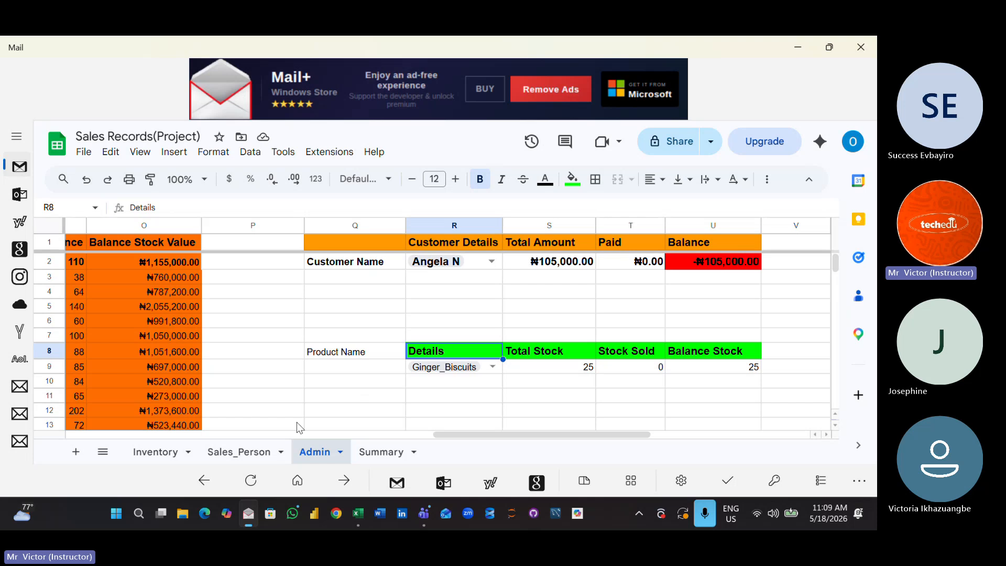
# - Review the product and customer lists on the Inventory sheet and return to the Excel master class workbook
pyautogui.click(154, 451)
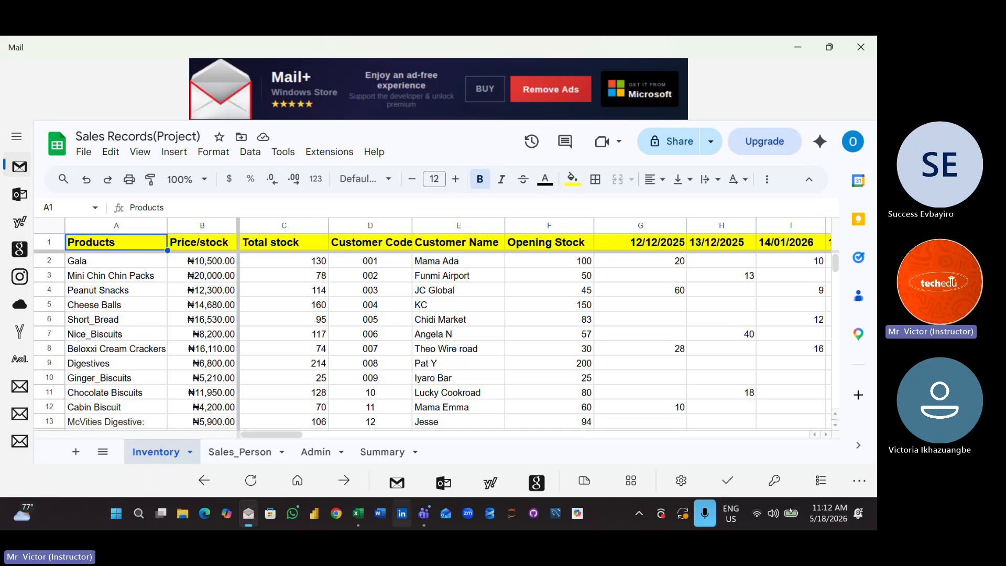
pyautogui.moveTo(355, 519)
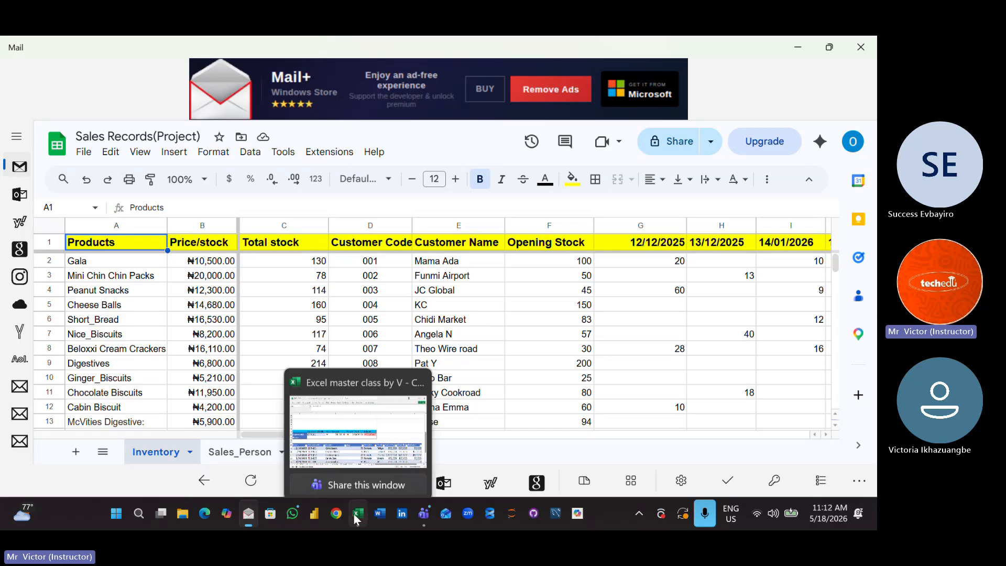
pyautogui.click(343, 420)
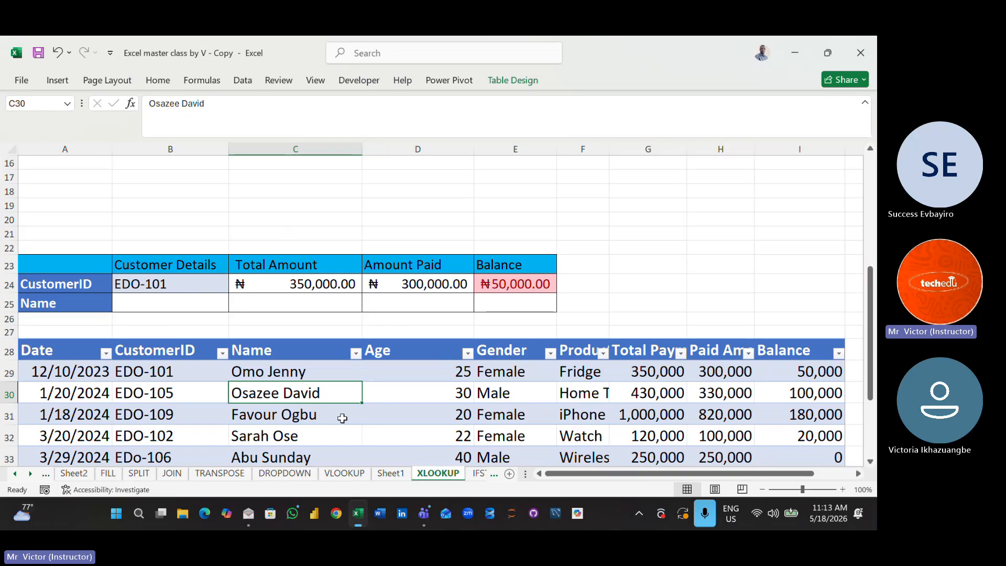
# - Switch back to the Sales Records(Project) spreadsheet in the Mail app and view its Admin and Sales_Person sheets
pyautogui.click(241, 514)
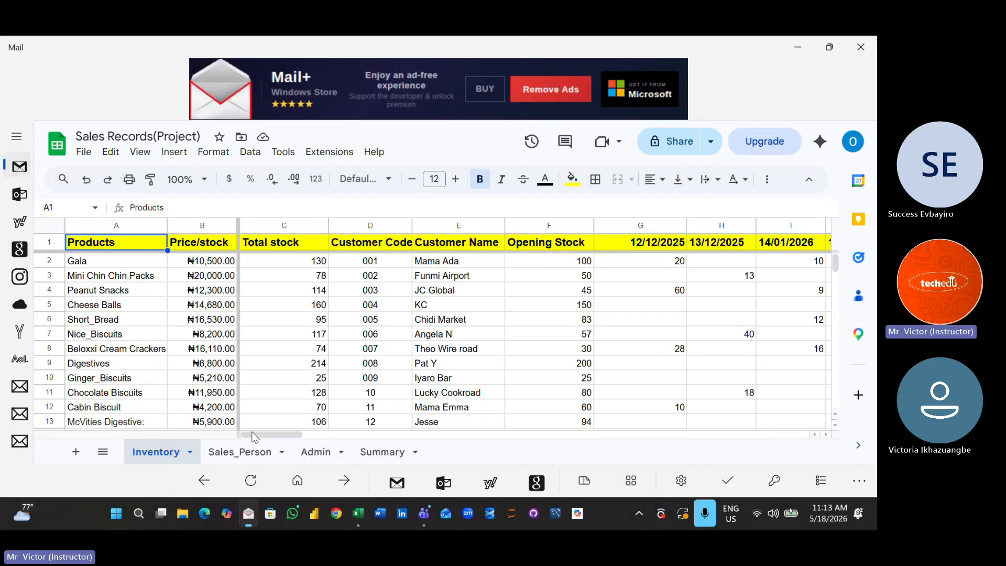
pyautogui.click(333, 455)
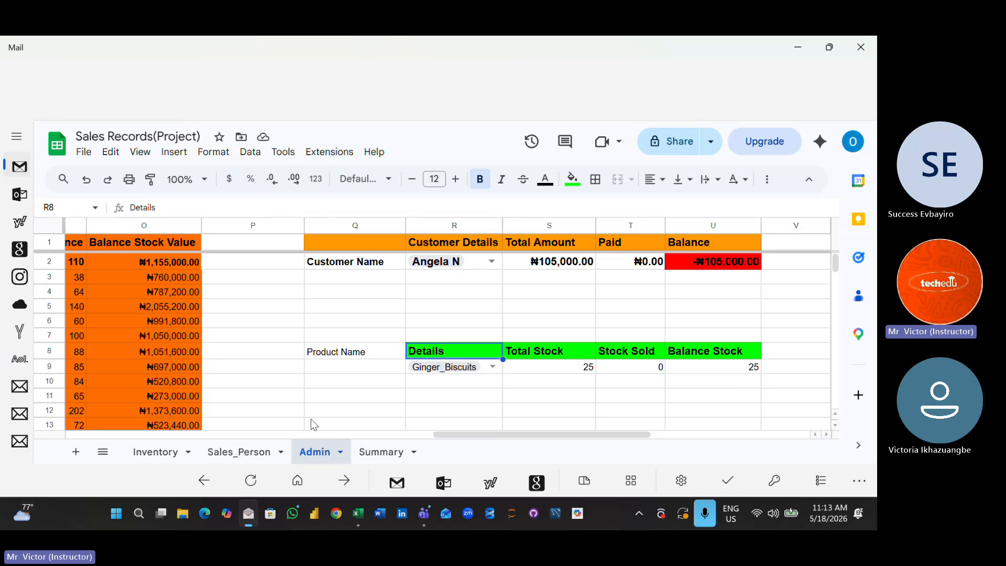
pyautogui.click(249, 459)
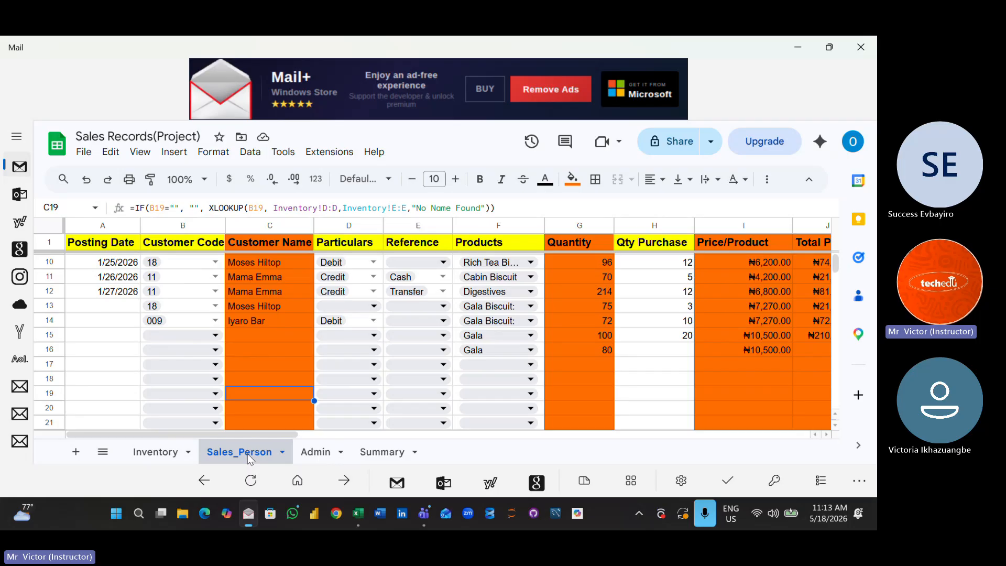
# - On the Admin sheet, set the product in R9 of the stock summary to "Rich Tea Biscuit:"
pyautogui.click(324, 451)
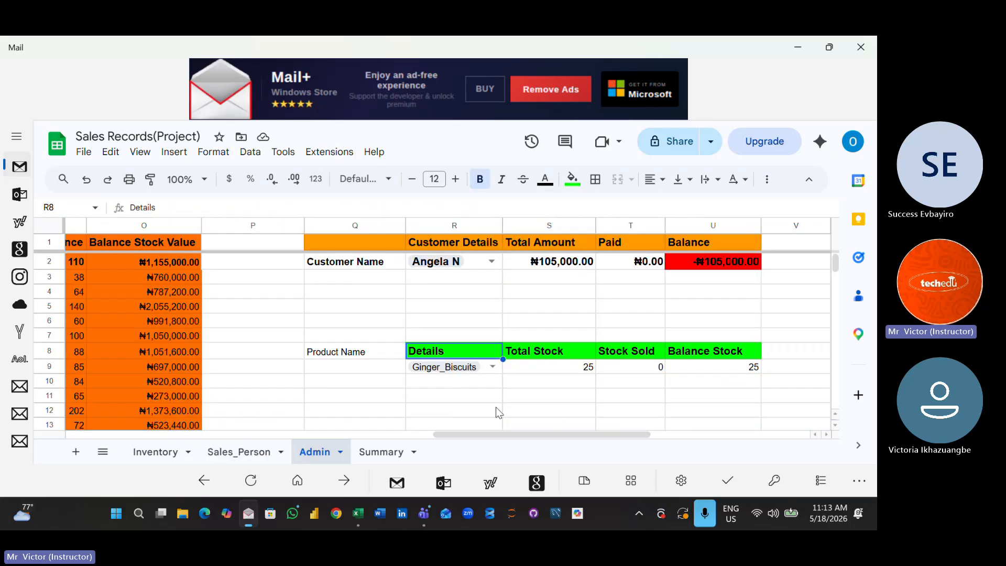
pyautogui.click(489, 371)
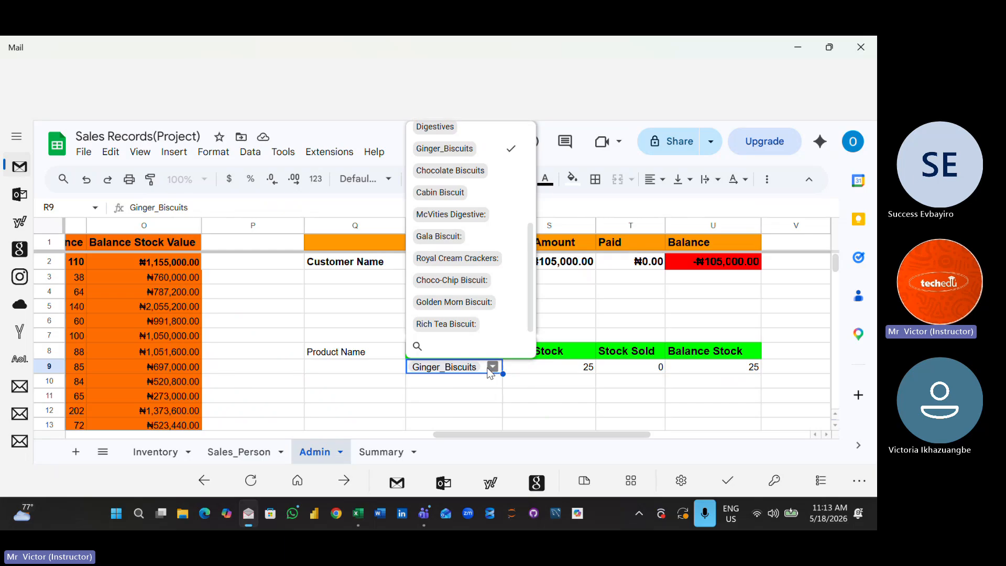
pyautogui.click(468, 150)
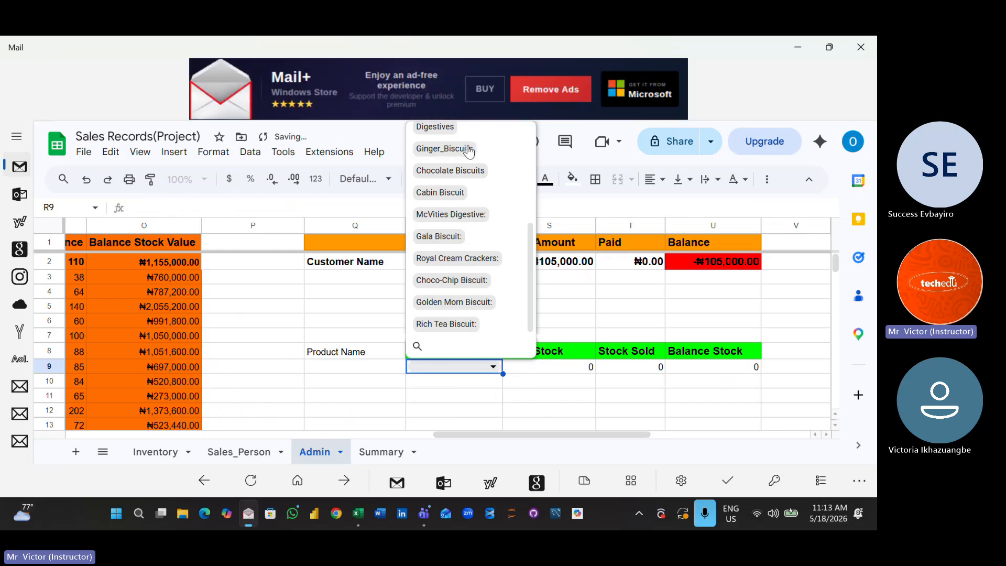
pyautogui.click(459, 331)
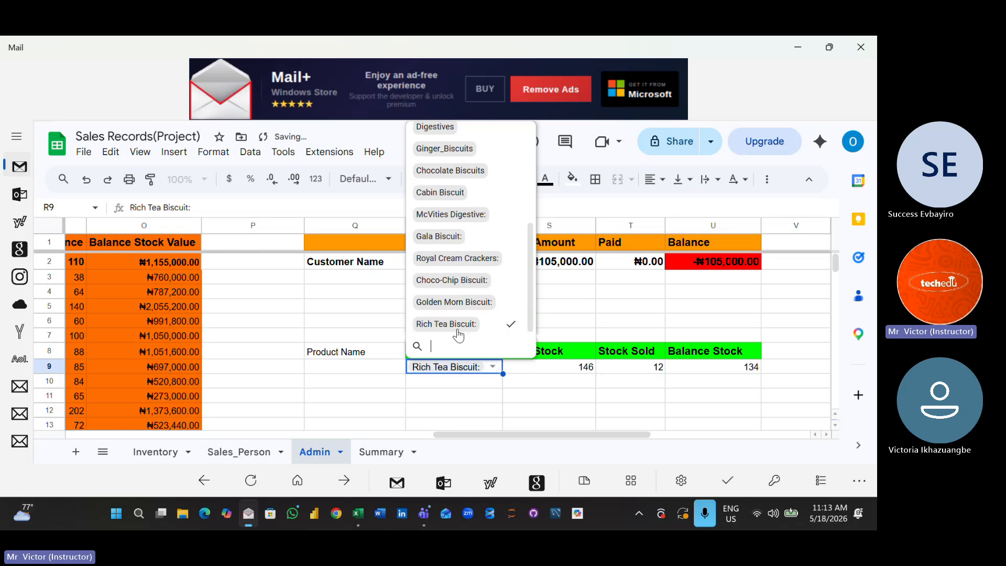
pyautogui.click(602, 410)
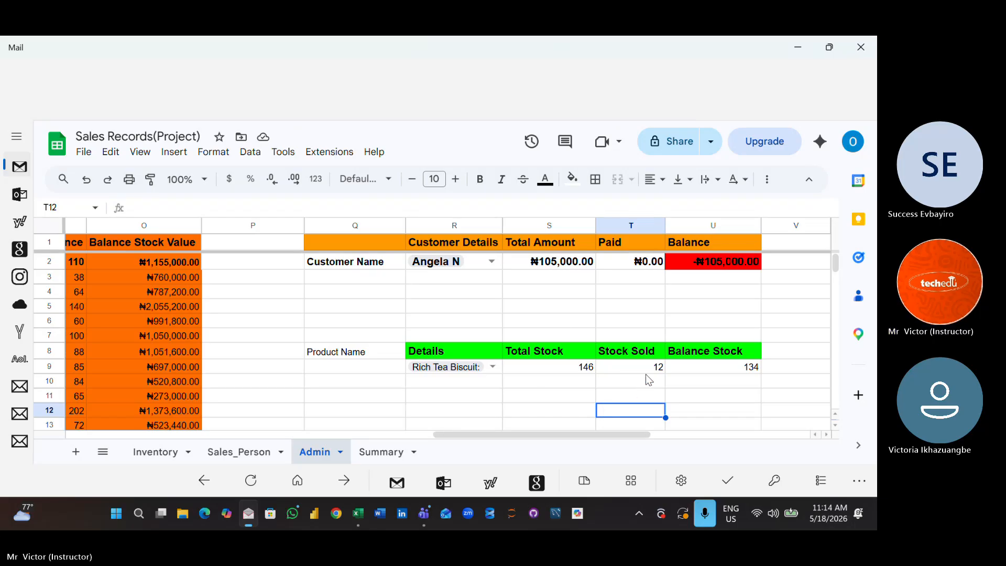
# - Inspect the SUMIF formulas behind Total Stock in S9 and Total Amount in S2, and switch back to the Excel workbook
pyautogui.click(522, 355)
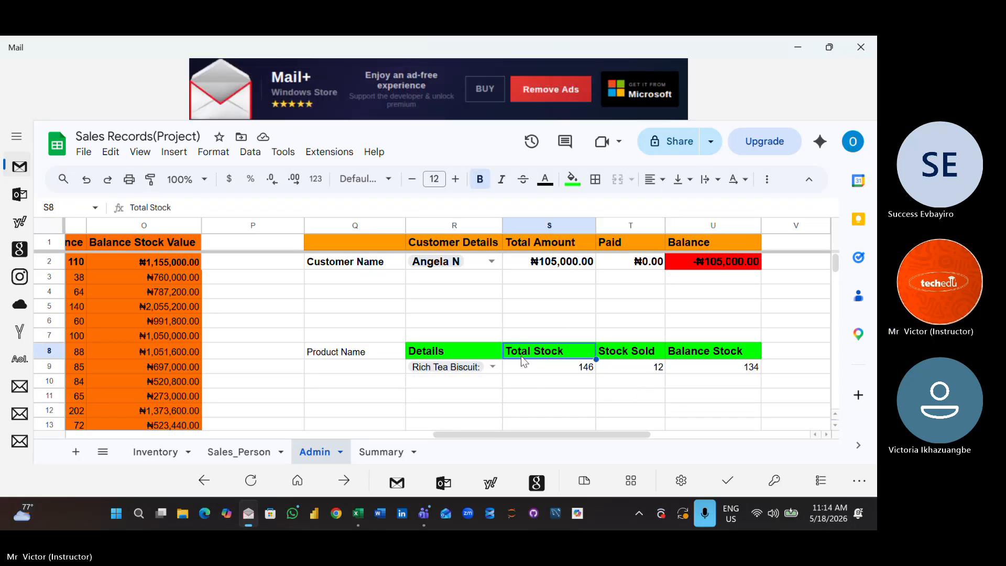
pyautogui.click(571, 370)
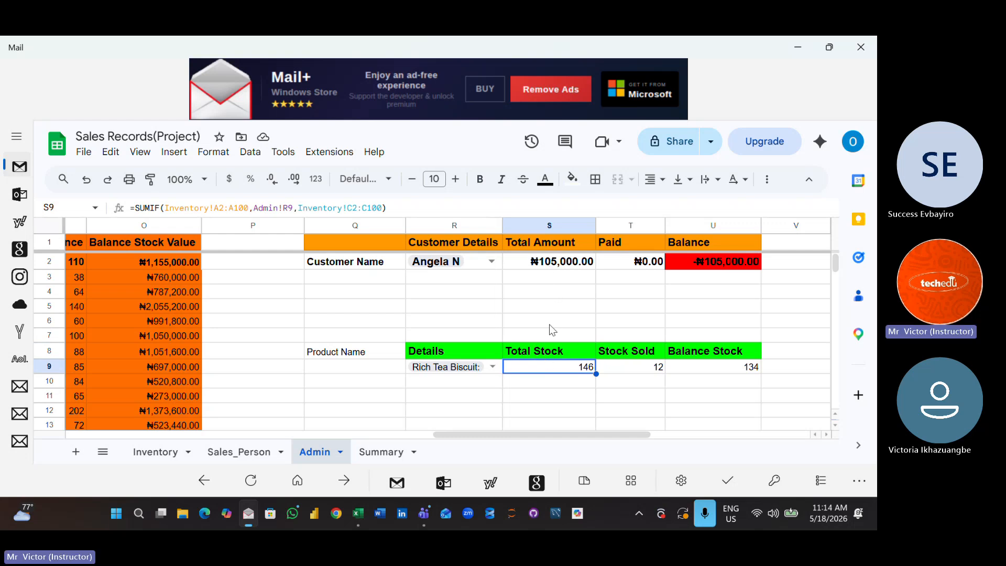
pyautogui.click(542, 263)
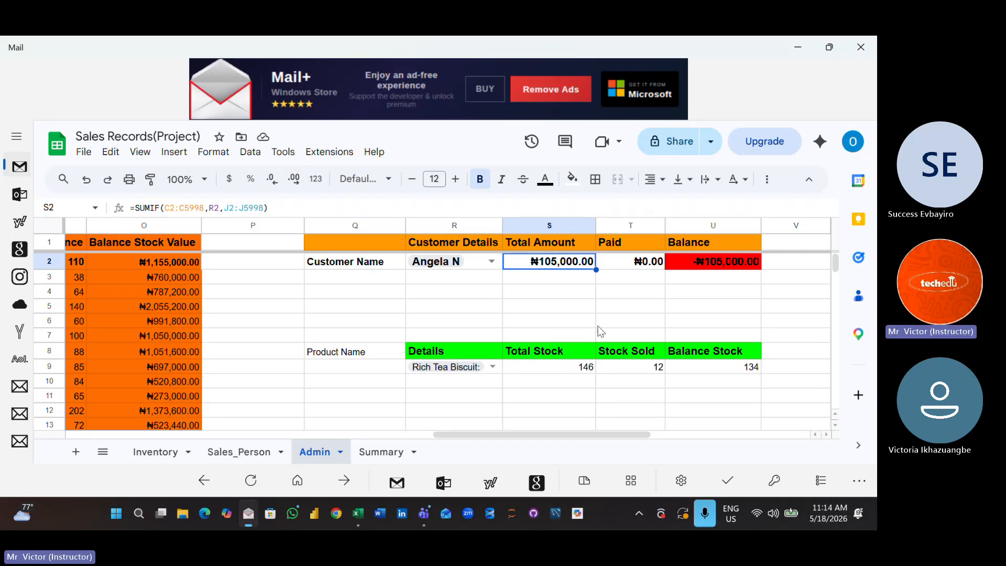
pyautogui.click(526, 395)
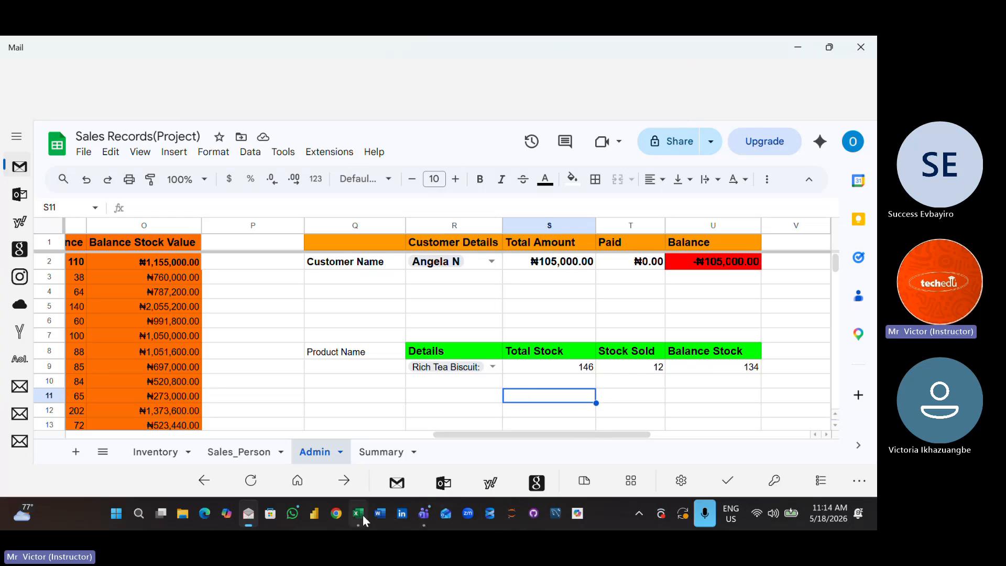
pyautogui.click(349, 426)
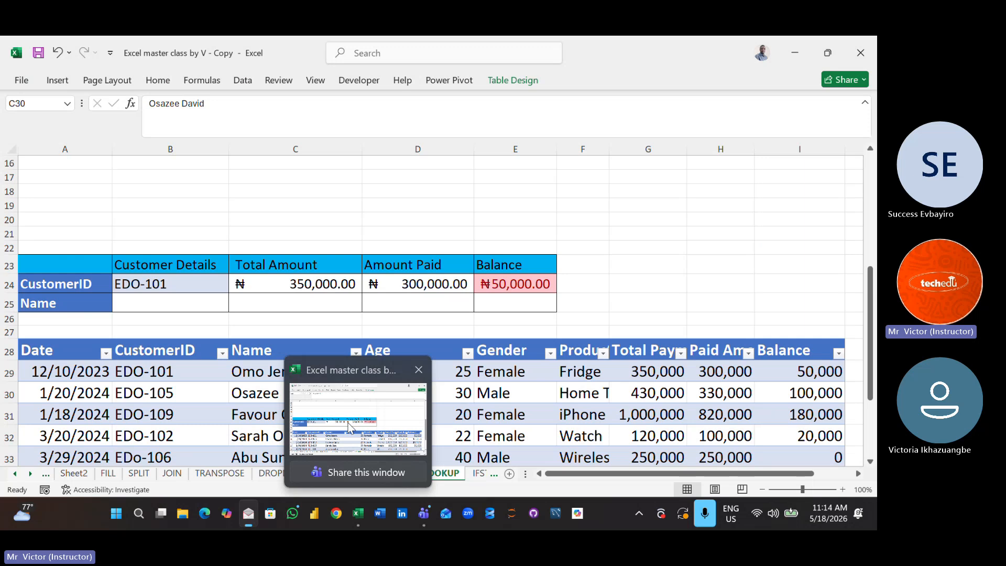
# - Return to the Excel master class workbook and view the sales data on Sheet1, including its Distributor ID column
pyautogui.click(424, 377)
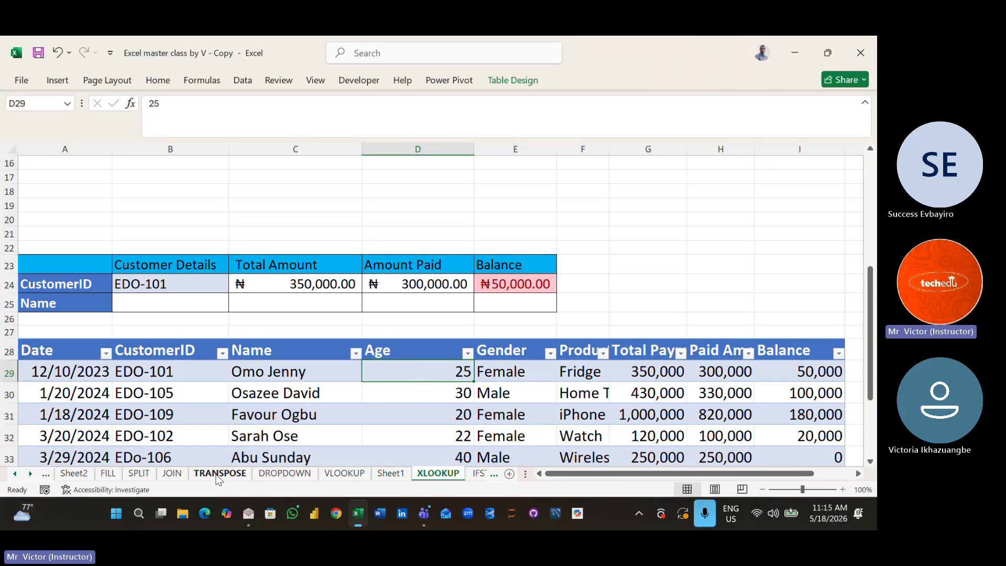
pyautogui.click(392, 473)
pyautogui.click(364, 372)
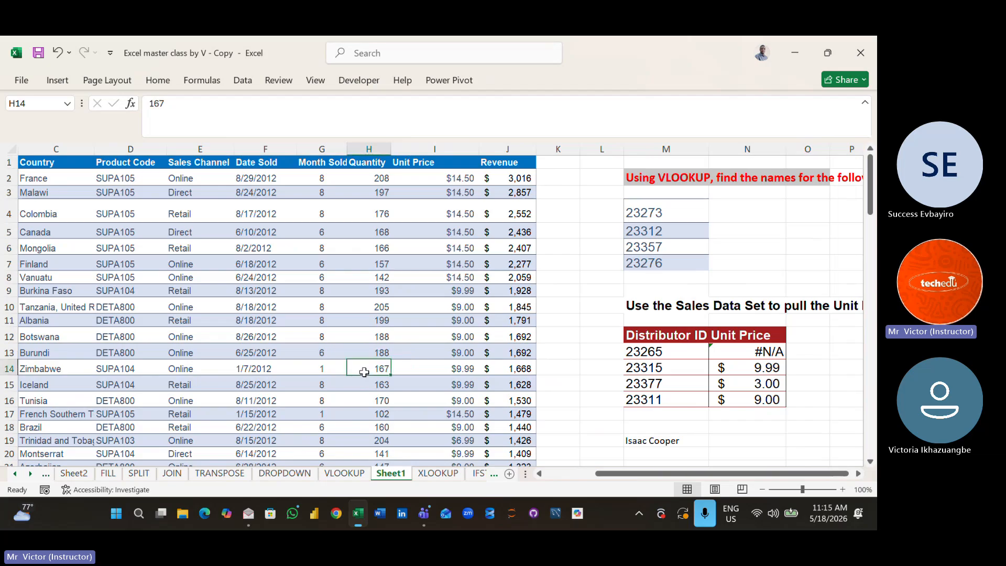
pyautogui.press('Left')
pyautogui.press('Left')
pyautogui.press('Left')
pyautogui.press('Left')
pyautogui.press('Left')
pyautogui.press('Left')
pyautogui.press('Left')
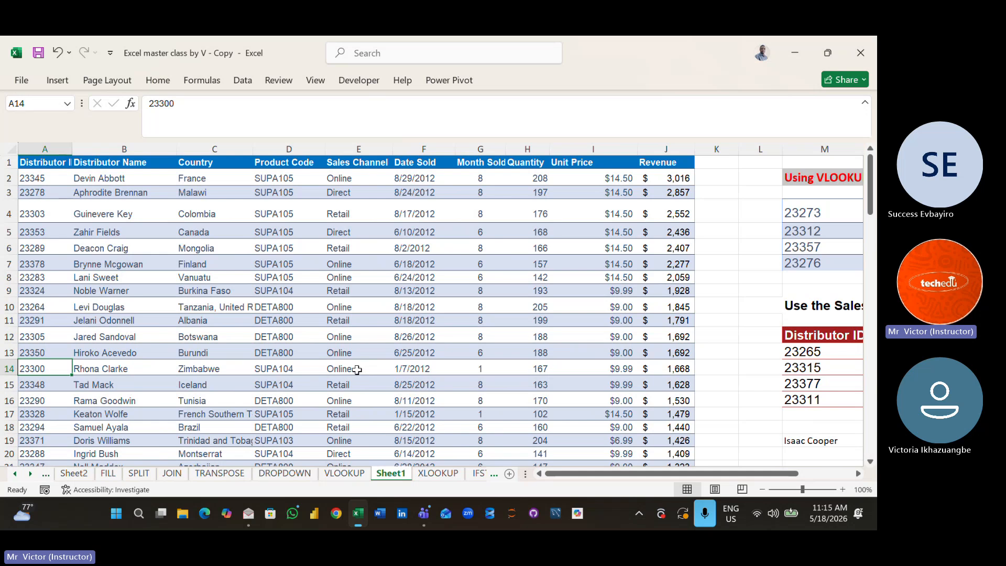
# - Enlarge the font of the entire sales data range on Sheet1 to size 14
pyautogui.click(76, 182)
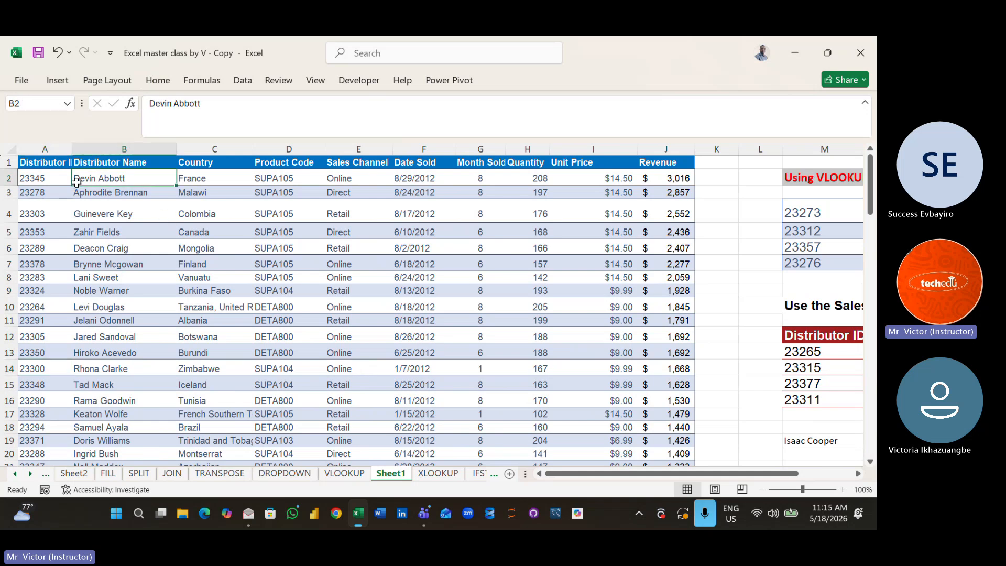
pyautogui.hotkey('ctrl', 'a')
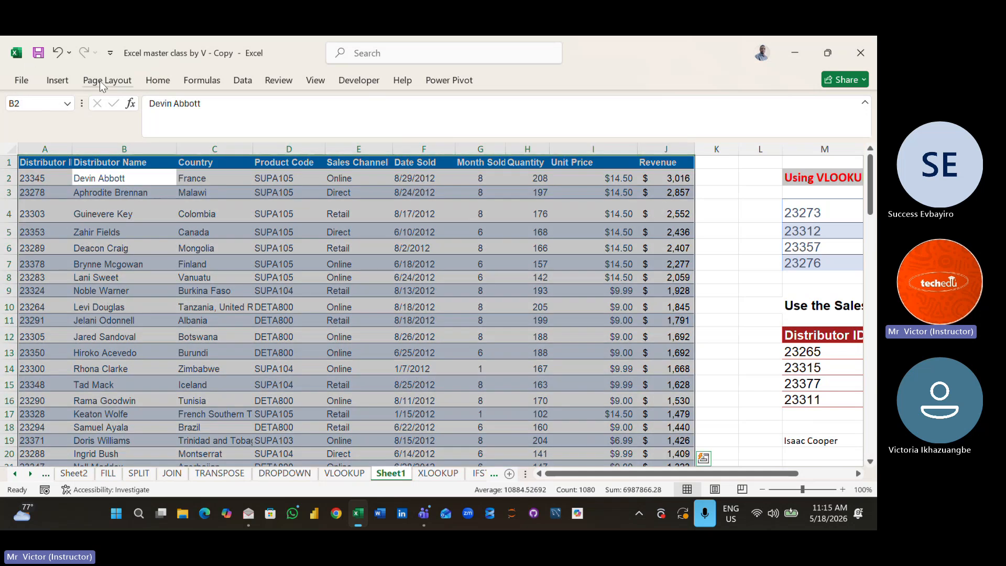
pyautogui.click(167, 82)
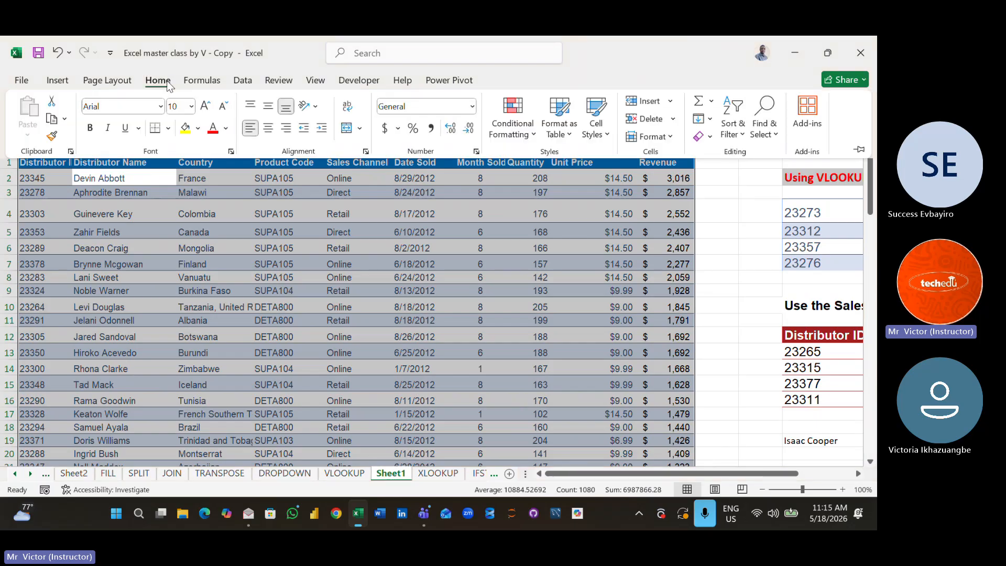
pyautogui.click(207, 107)
pyautogui.click(207, 107)
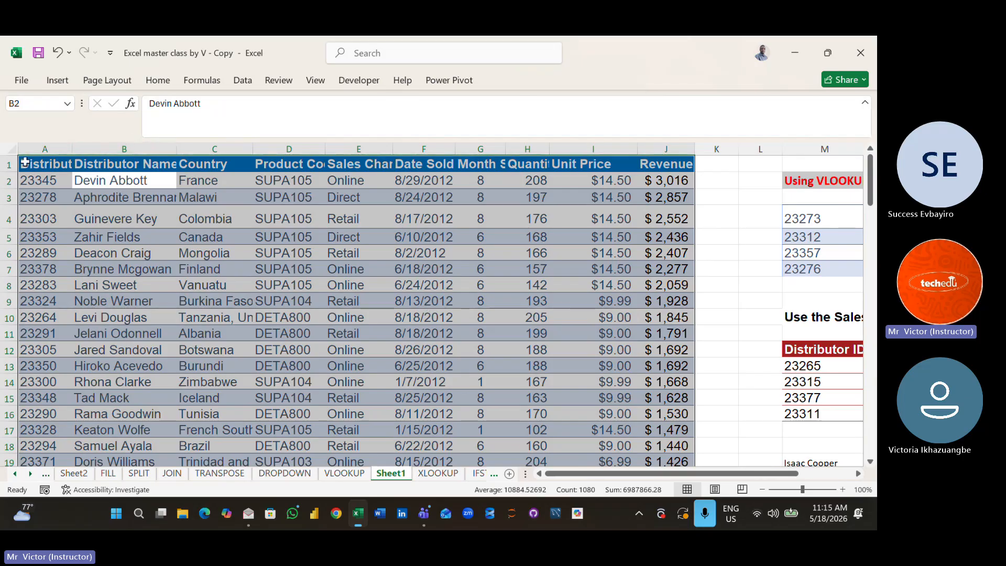
# - Select the sales data from headers A1:J1 down to its last row, and go back to the first row
pyautogui.moveTo(25, 163); pyautogui.dragTo(655, 165)
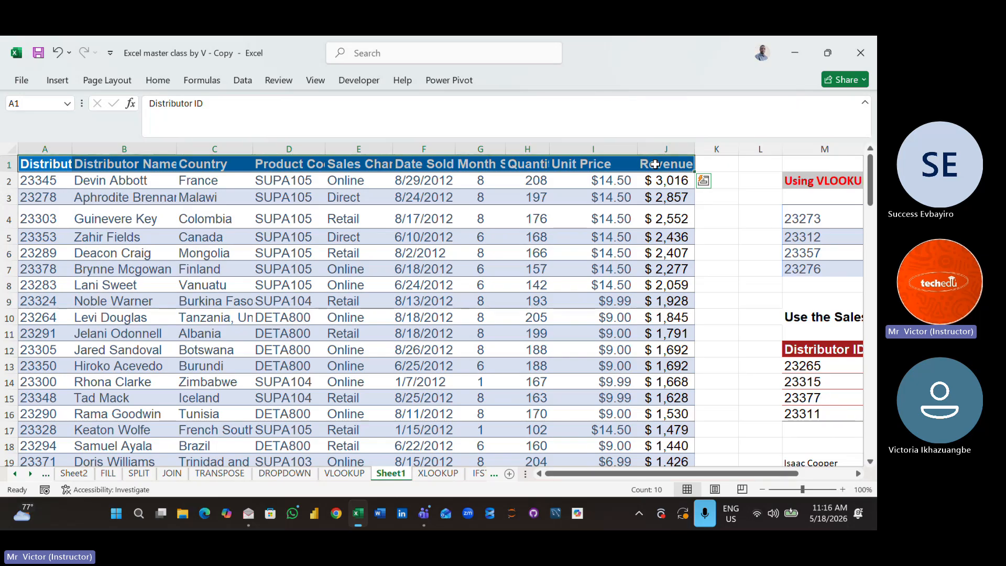
pyautogui.hotkey('ctrl', 'shift', 'Down')
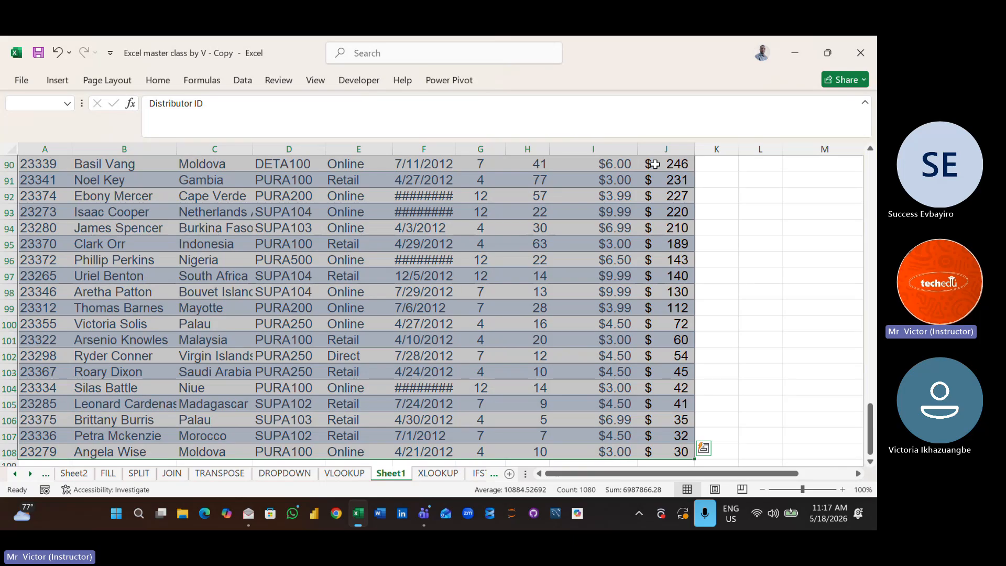
pyautogui.moveTo(780, 223); pyautogui.dragTo(781, 221)
pyautogui.press('Up')
pyautogui.press('Up')
pyautogui.press('Up')
pyautogui.press('Up')
pyautogui.press('Up')
pyautogui.press('Up')
pyautogui.press('Up')
pyautogui.press('Up')
pyautogui.press('Up')
pyautogui.press('Up')
pyautogui.press('Up')
pyautogui.press('Up')
pyautogui.press('Up')
pyautogui.press('Up')
pyautogui.press('Up')
pyautogui.press('Up')
pyautogui.press('Up')
pyautogui.press('Up')
pyautogui.press('Up')
pyautogui.press('Up')
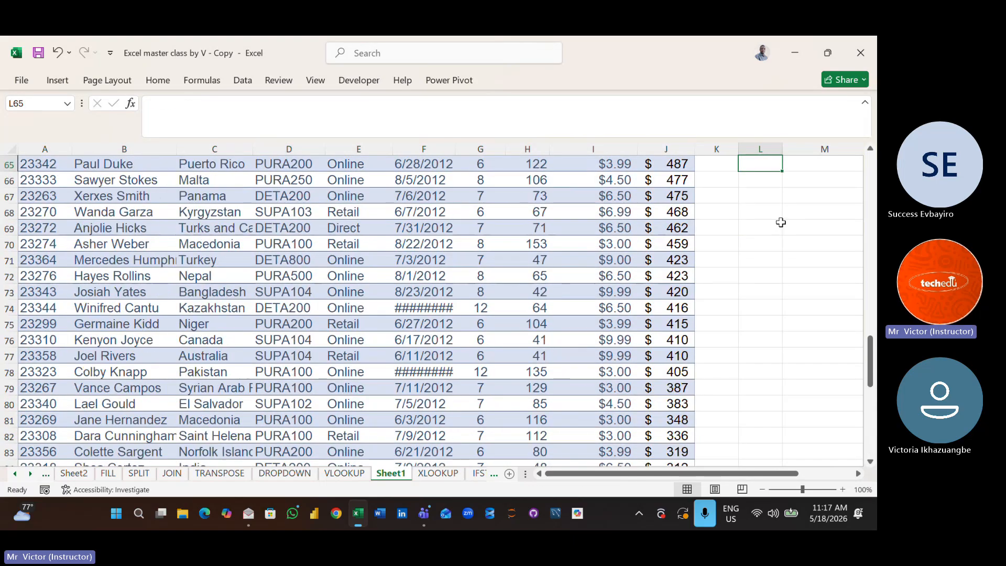
pyautogui.hotkey('ctrl', 'shift', 'Up')
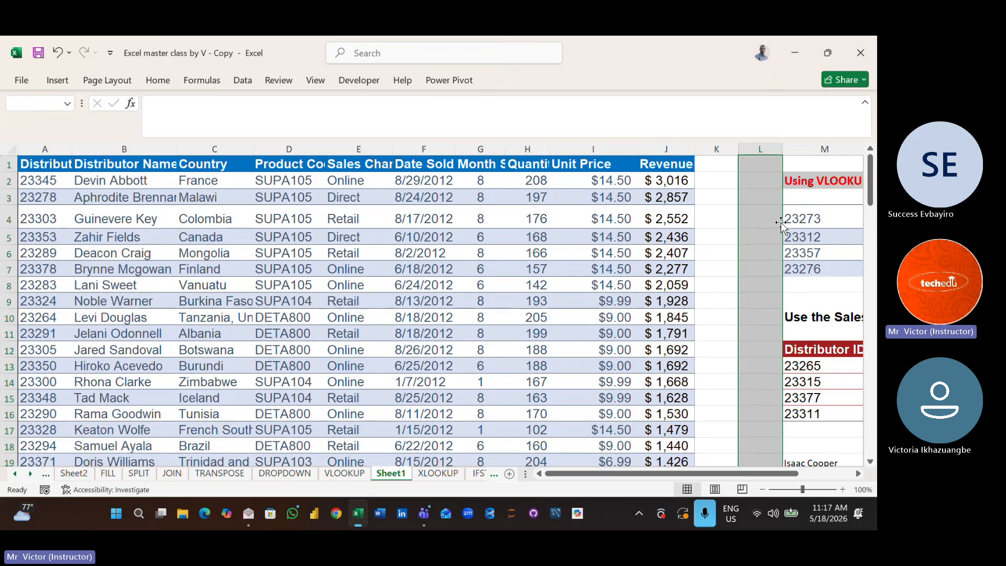
# - Write the example range A1:J300 in cell N4 and clear it again
pyautogui.click(848, 223)
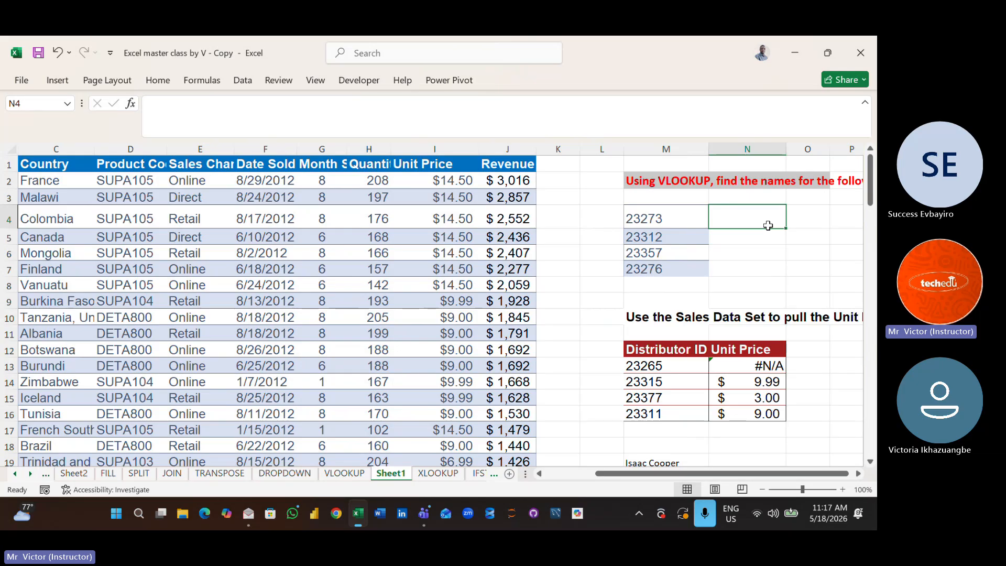
pyautogui.write('A')
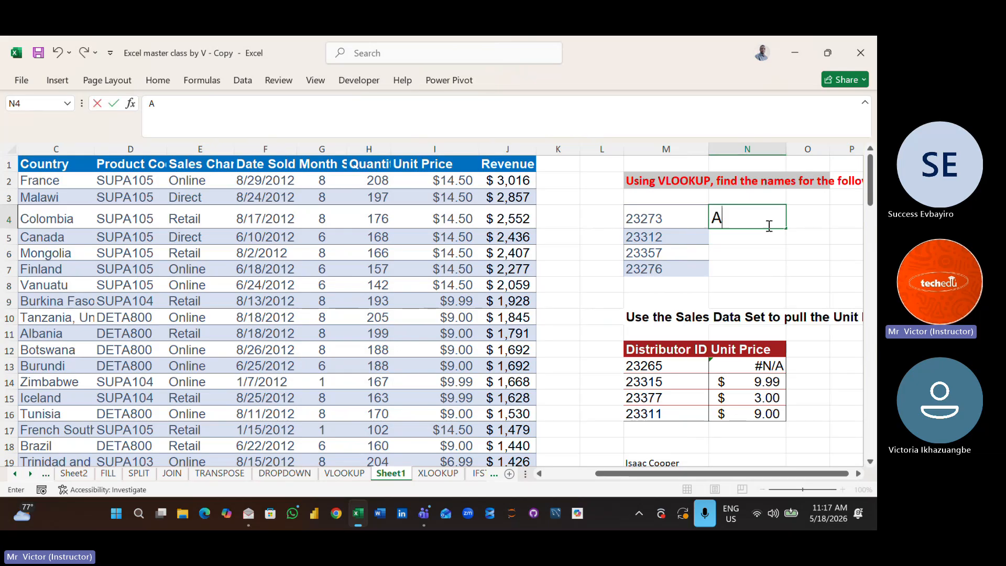
pyautogui.write('1:')
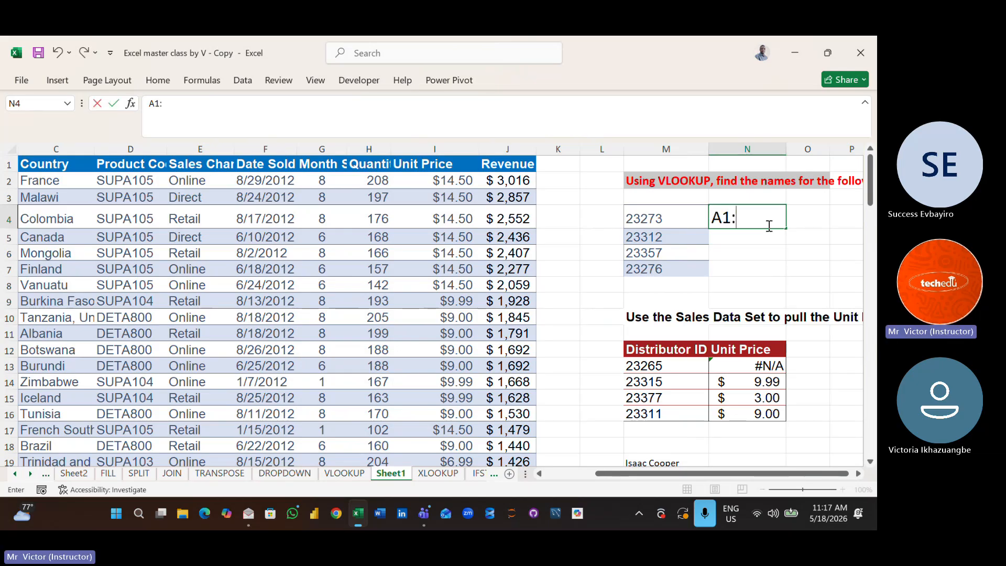
pyautogui.write('J399')
pyautogui.press('BackSpace')
pyautogui.press('BackSpace')
pyautogui.write('00')
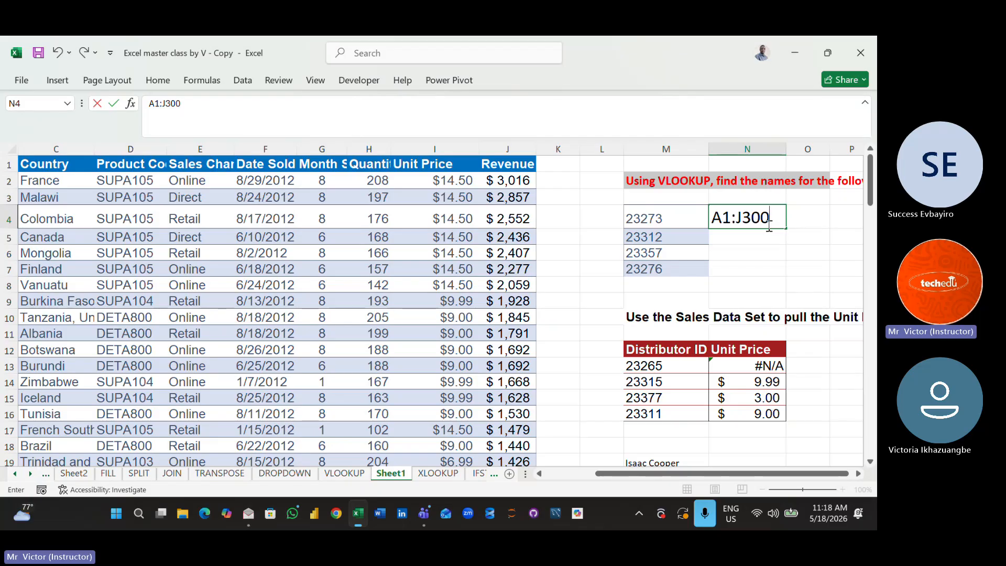
pyautogui.press('BackSpace')
pyautogui.press('BackSpace')
pyautogui.press('BackSpace')
pyautogui.press('BackSpace')
pyautogui.press('BackSpace')
pyautogui.press('BackSpace')
pyautogui.press('BackSpace')
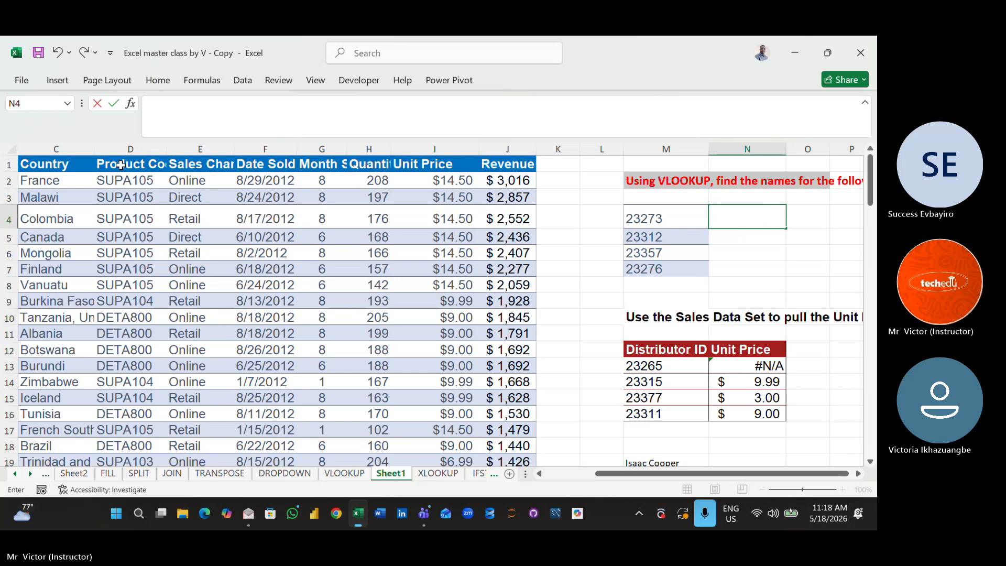
pyautogui.click(134, 281)
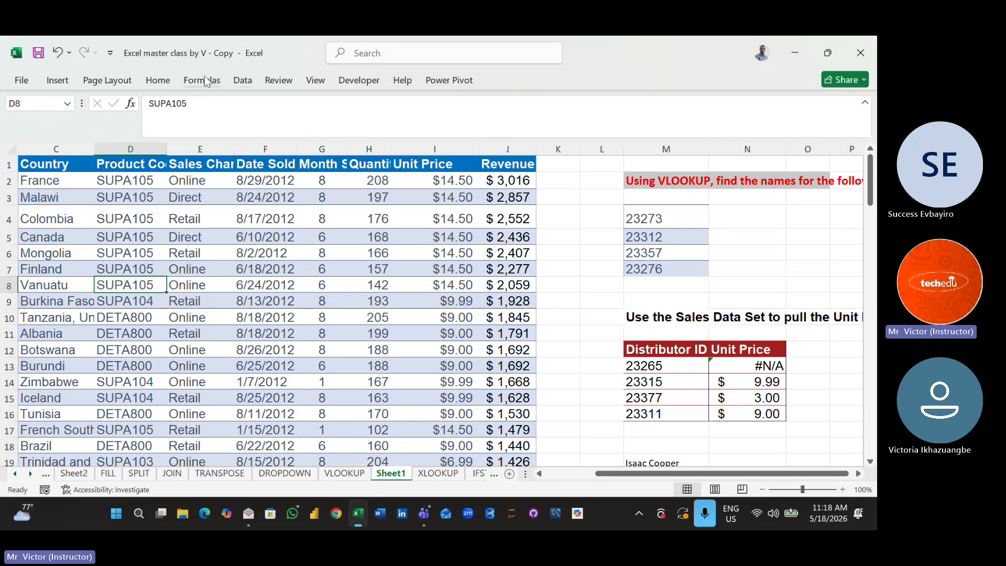
pyautogui.click(150, 82)
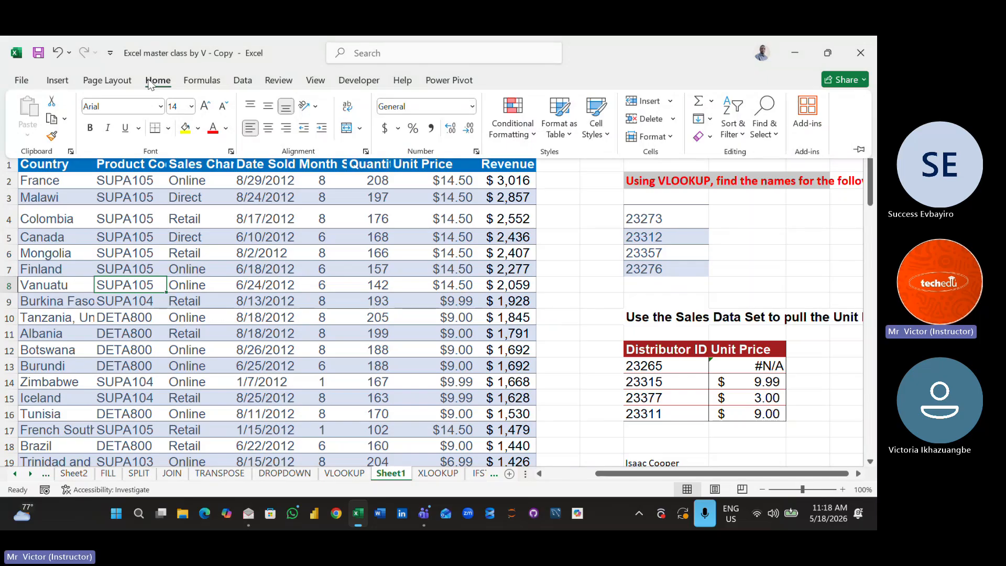
pyautogui.click(449, 84)
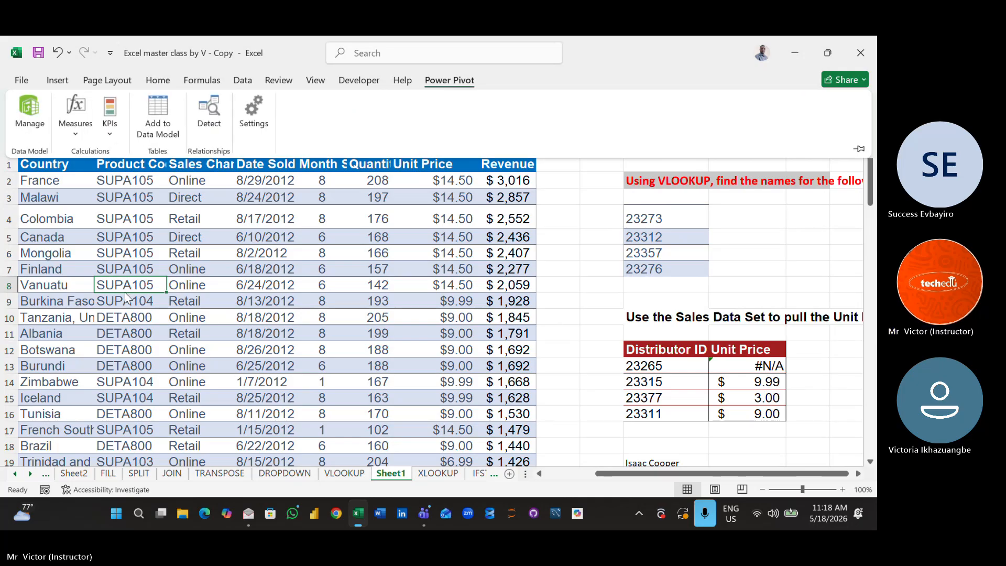
pyautogui.click(101, 306)
pyautogui.click(100, 306)
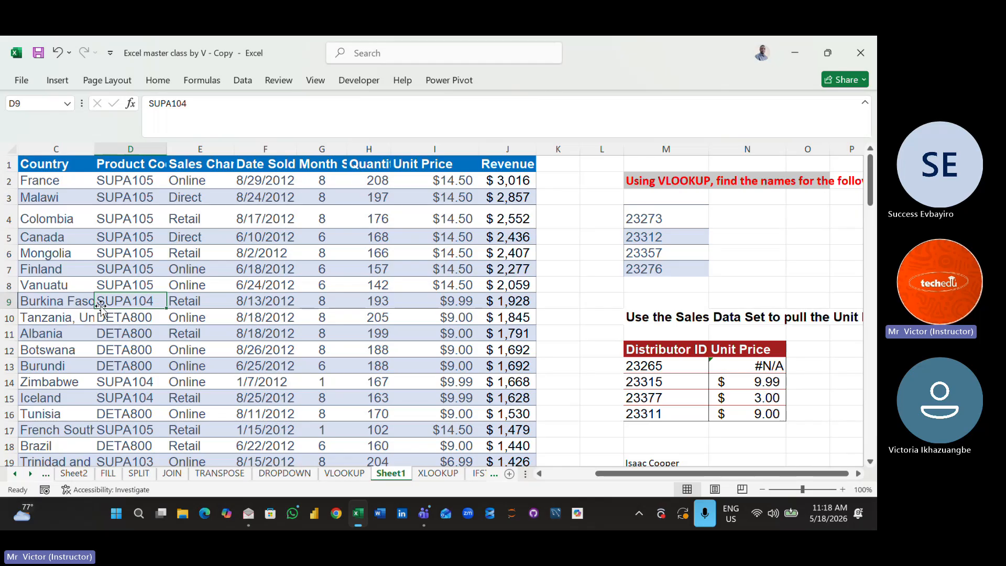
pyautogui.click(755, 241)
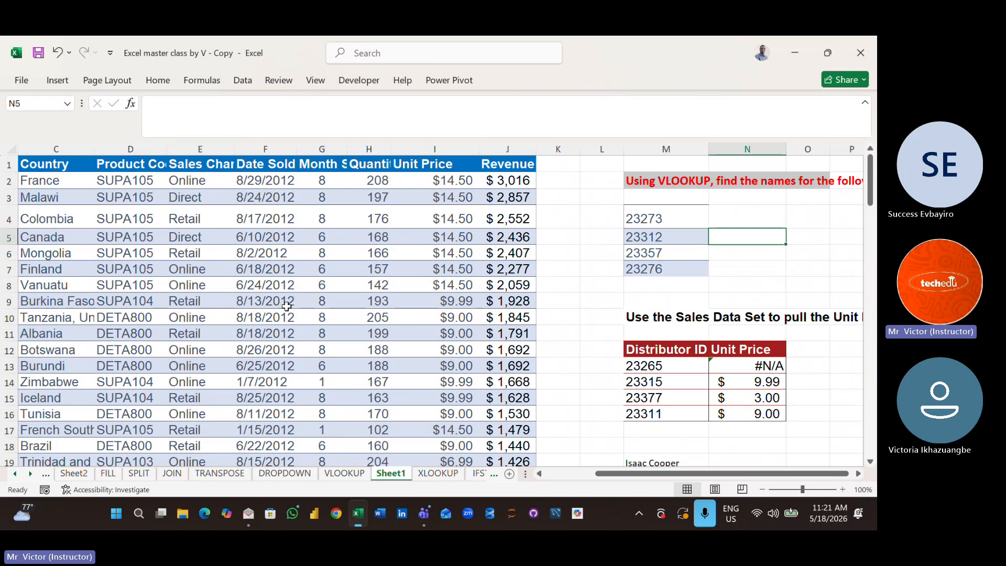
pyautogui.click(223, 249)
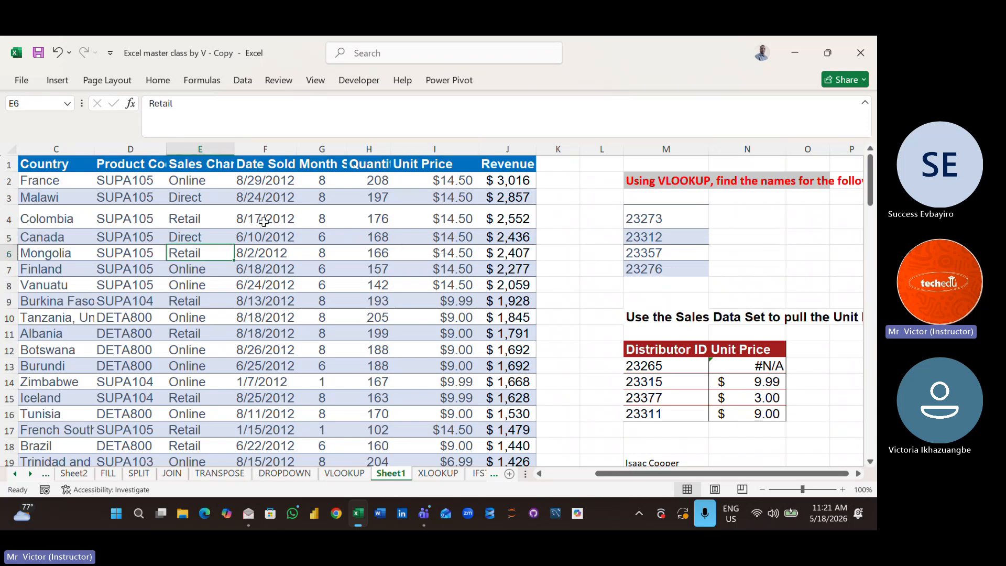
pyautogui.click(190, 240)
pyautogui.hotkey('ctrl', 'a')
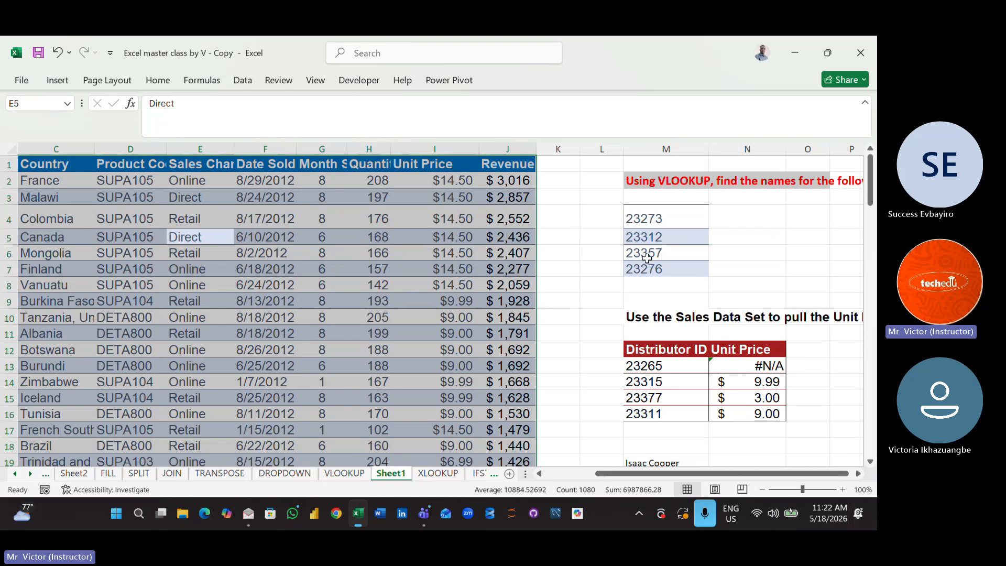
pyautogui.click(568, 266)
# - Convert the sales data range A1:J108 into a table with headers
pyautogui.click(318, 260)
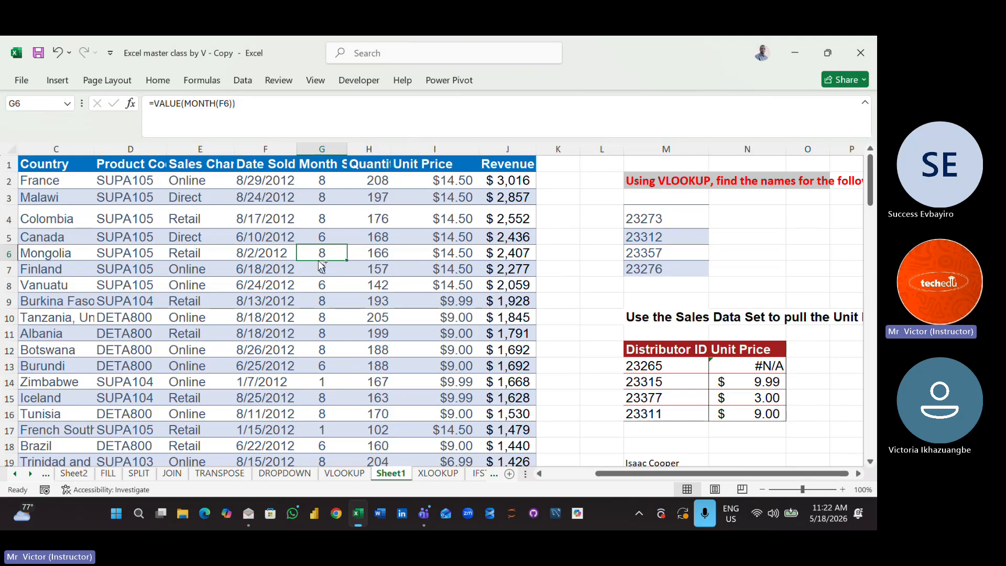
pyautogui.hotkey('ctrl', 'a')
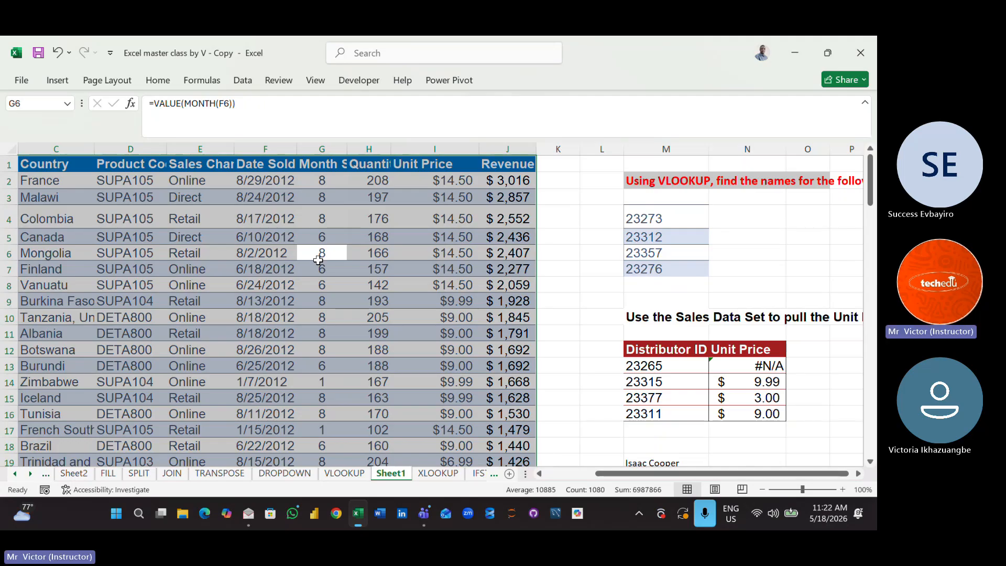
pyautogui.hotkey('ctrl', 't')
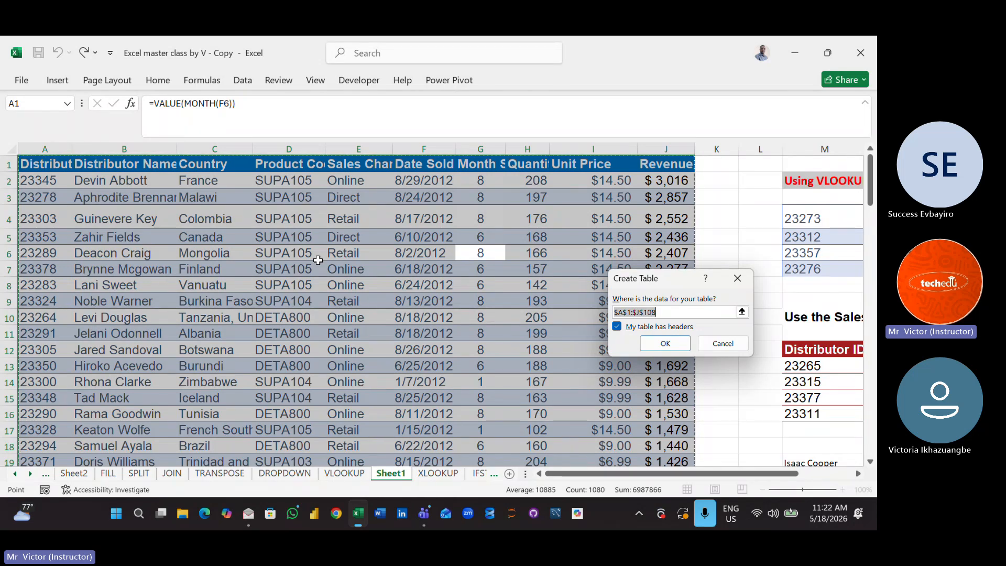
pyautogui.click(660, 346)
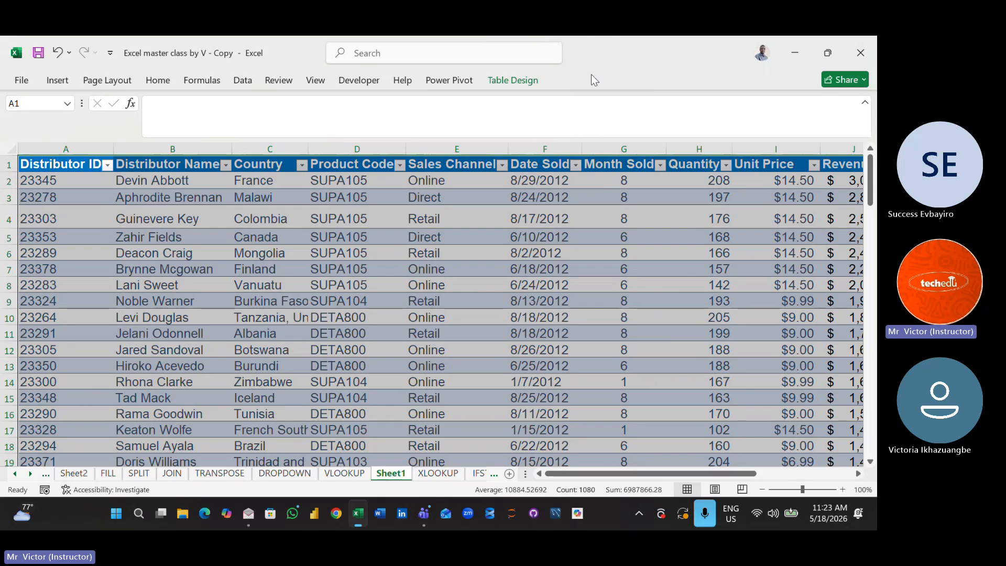
# - View the design settings and name of the new sales table, and deselect the table
pyautogui.click(524, 80)
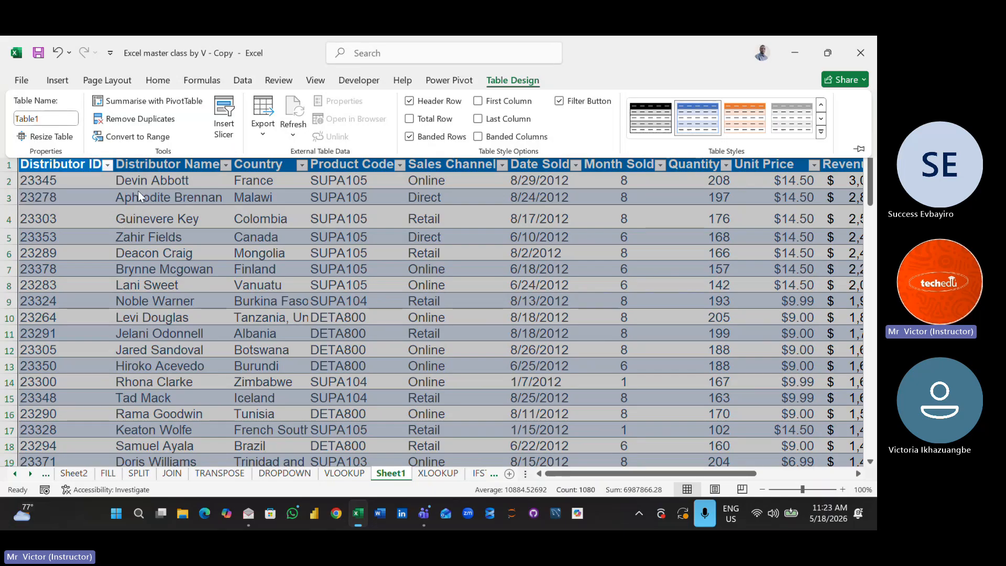
pyautogui.press('Escape')
pyautogui.click(343, 240)
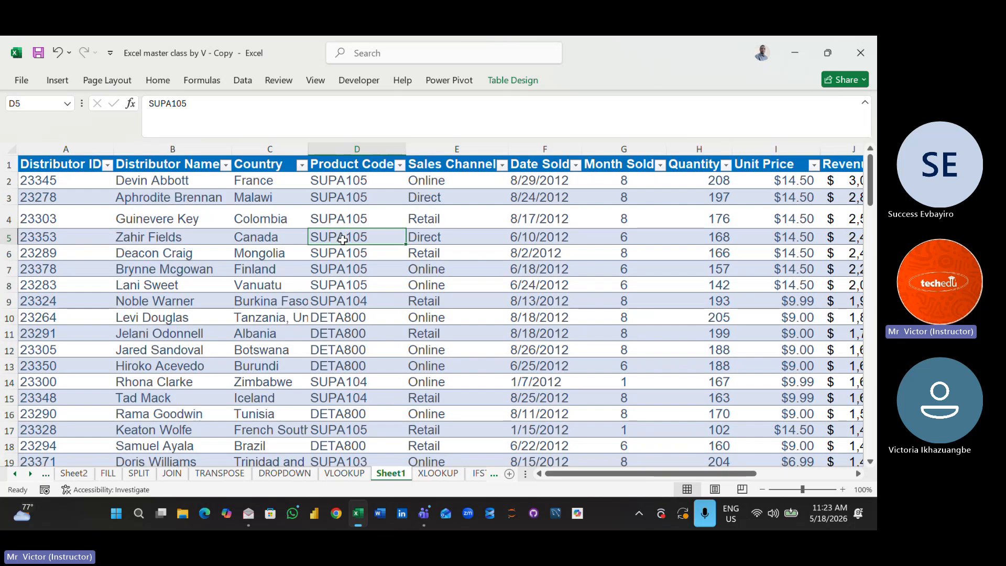
# - Go to the VLOOKUP name exercise beside the sales table and select cell N5 next to the second distributor ID
pyautogui.press('Right')
pyautogui.press('Right')
pyautogui.press('Right')
pyautogui.press('Right')
pyautogui.press('Right')
pyautogui.press('Right')
pyautogui.press('Right')
pyautogui.press('Right')
pyautogui.press('Right')
pyautogui.press('Right')
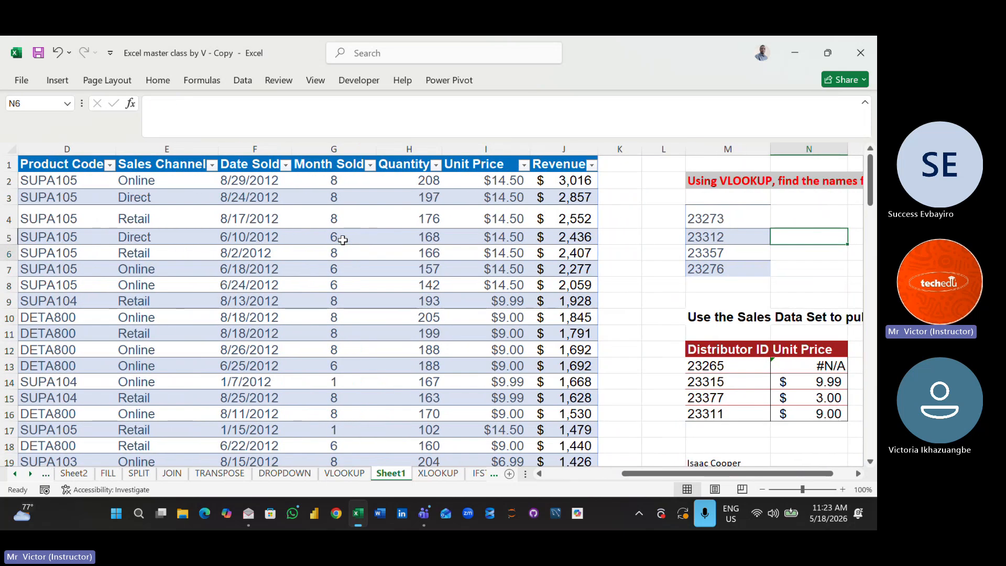
pyautogui.press('Down')
pyautogui.press('Right')
pyautogui.press('Right')
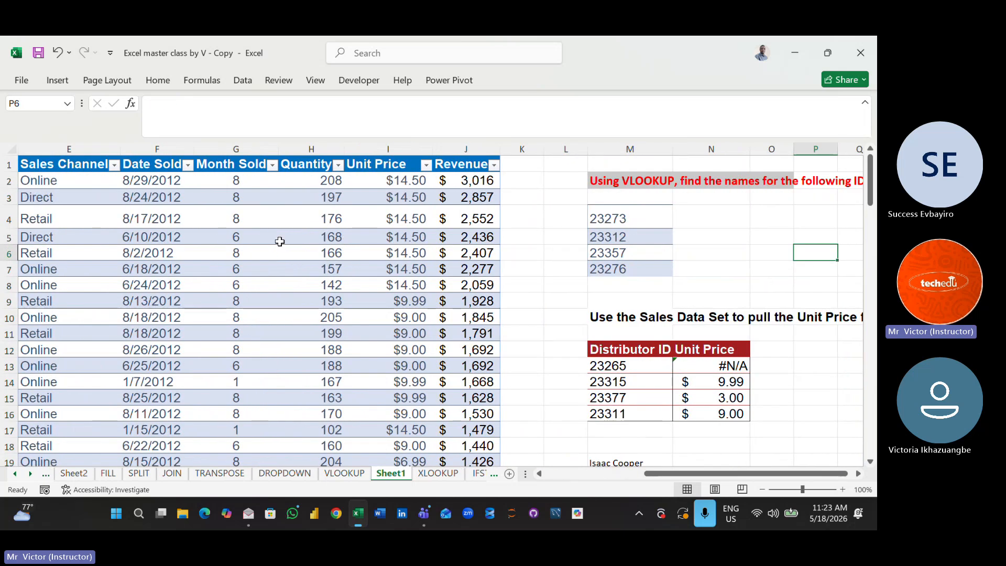
pyautogui.click(690, 237)
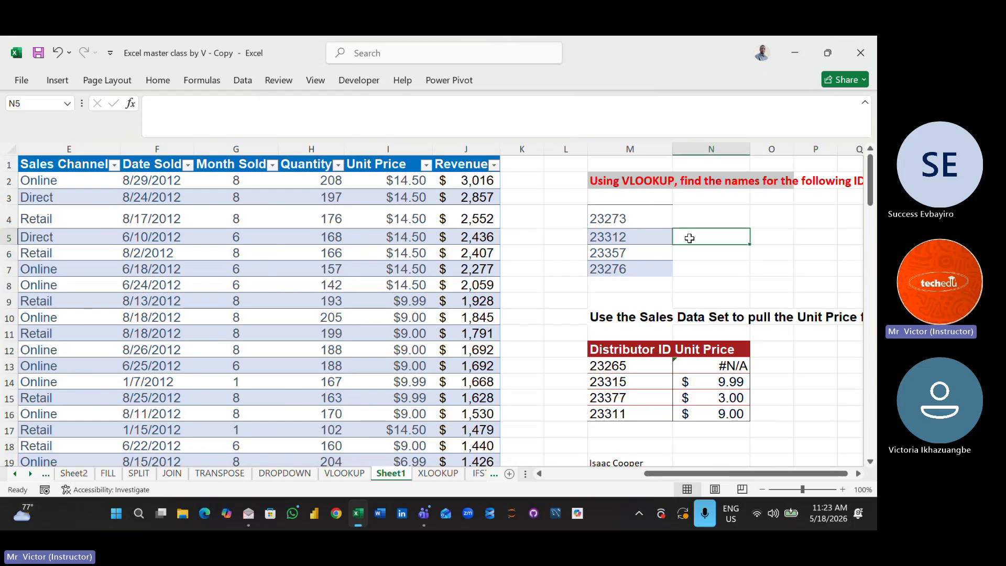
pyautogui.write('=')
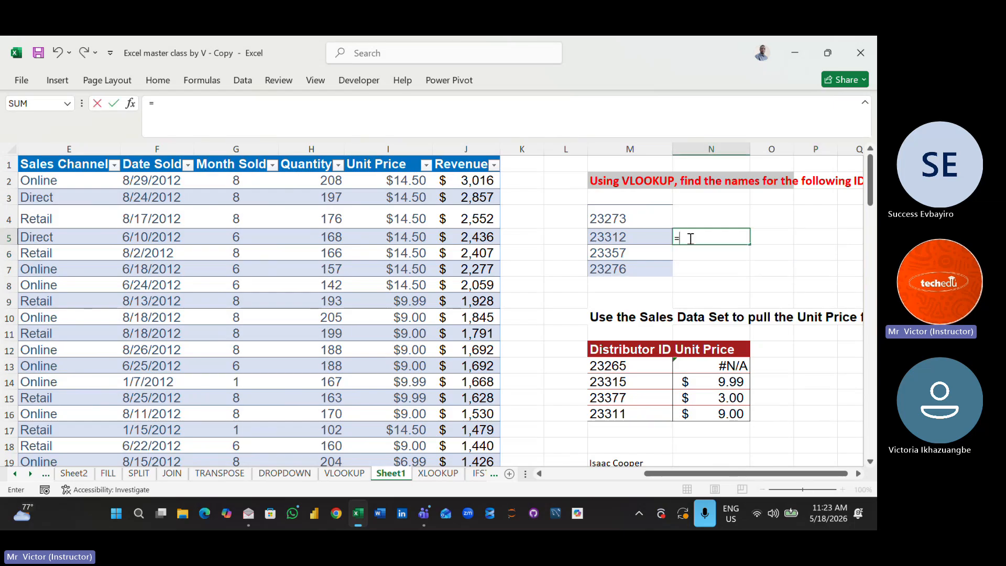
pyautogui.write('VL')
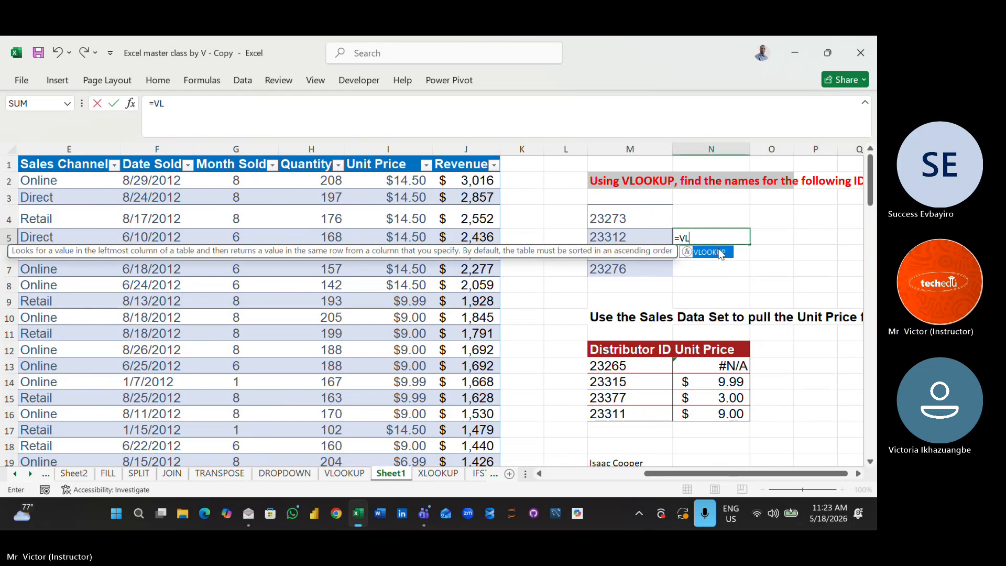
pyautogui.doubleClick(720, 252)
pyautogui.click(644, 239)
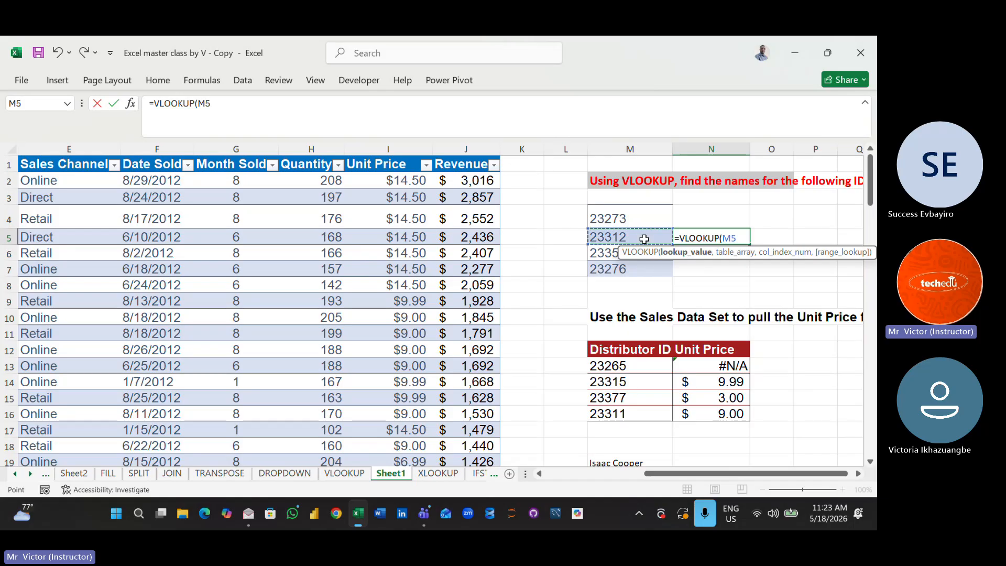
pyautogui.write(',')
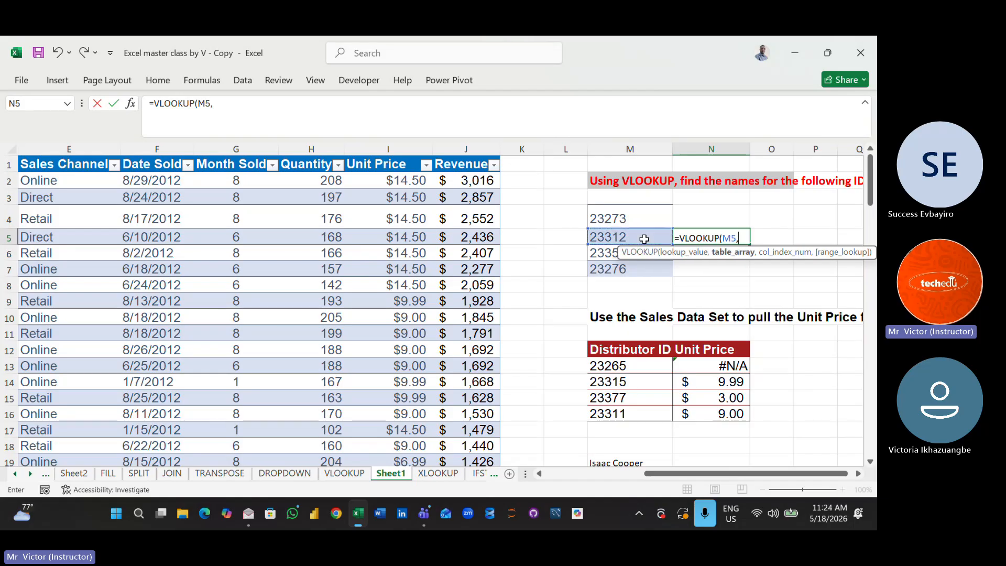
pyautogui.write('Ta')
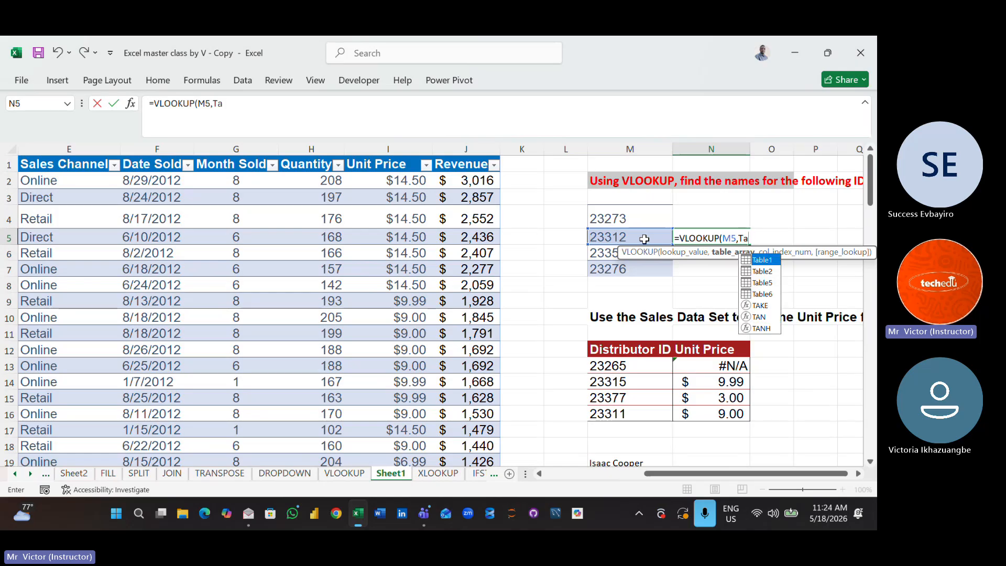
pyautogui.click(770, 260)
pyautogui.doubleClick(770, 261)
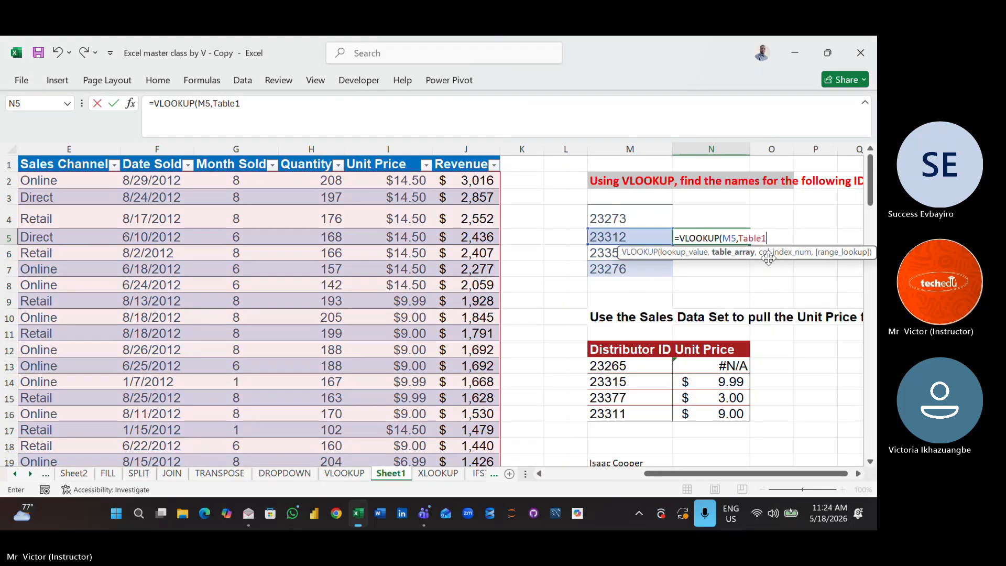
pyautogui.press('BackSpace')
pyautogui.press('BackSpace')
pyautogui.press('BackSpace')
pyautogui.press('BackSpace')
pyautogui.press('BackSpace')
pyautogui.press('BackSpace')
pyautogui.press('BackSpace')
pyautogui.press('BackSpace')
pyautogui.press('BackSpace')
pyautogui.press('BackSpace')
pyautogui.press('BackSpace')
pyautogui.press('BackSpace')
pyautogui.press('BackSpace')
pyautogui.press('BackSpace')
pyautogui.press('BackSpace')
pyautogui.press('BackSpace')
pyautogui.press('BackSpace')
pyautogui.press('BackSpace')
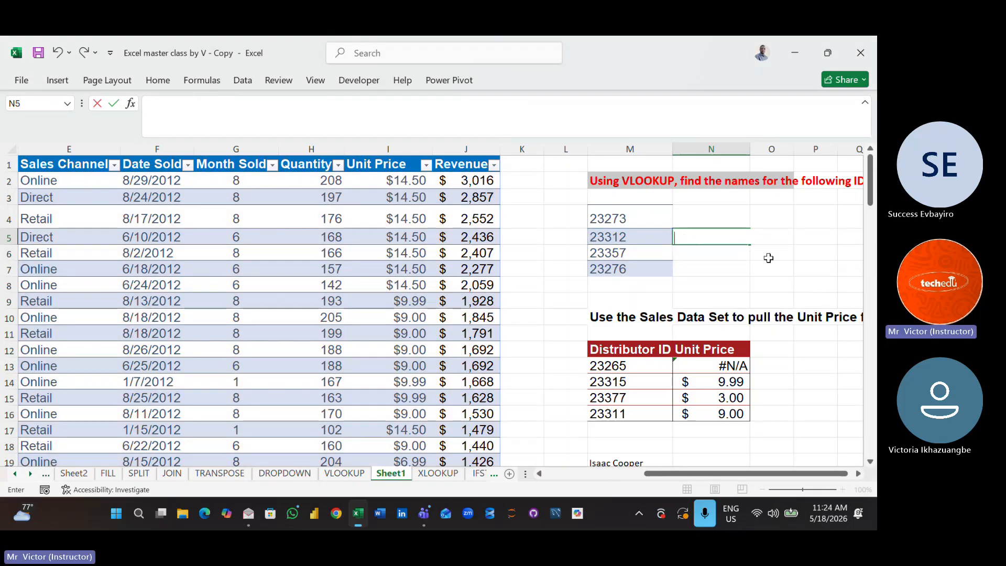
# - Enter =VLOOKUP(M5,Table1,9) in cell N5 to return the unit price for the second distributor ID
pyautogui.write('=vl')
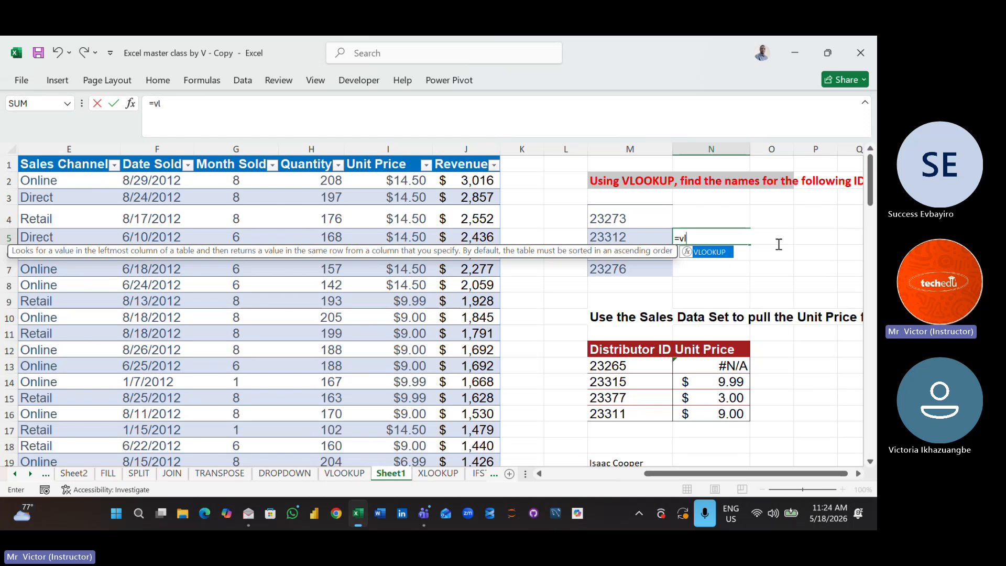
pyautogui.doubleClick(725, 250)
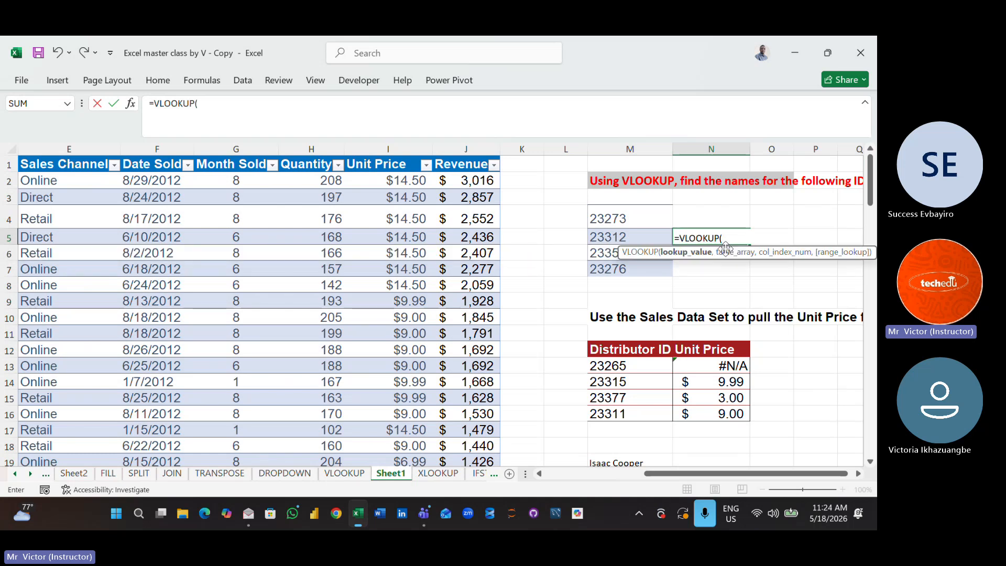
pyautogui.click(613, 238)
pyautogui.write(',ta')
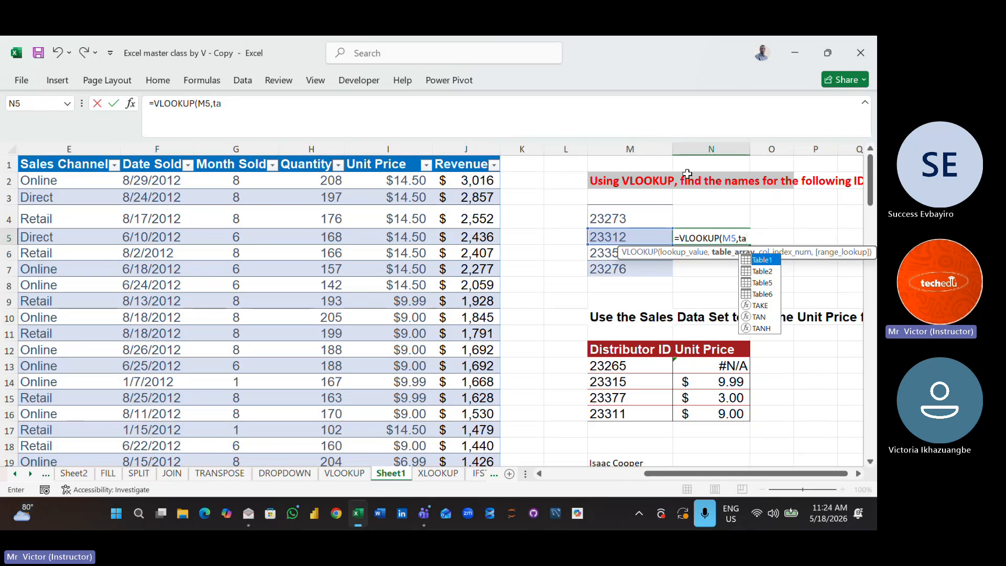
pyautogui.doubleClick(763, 261)
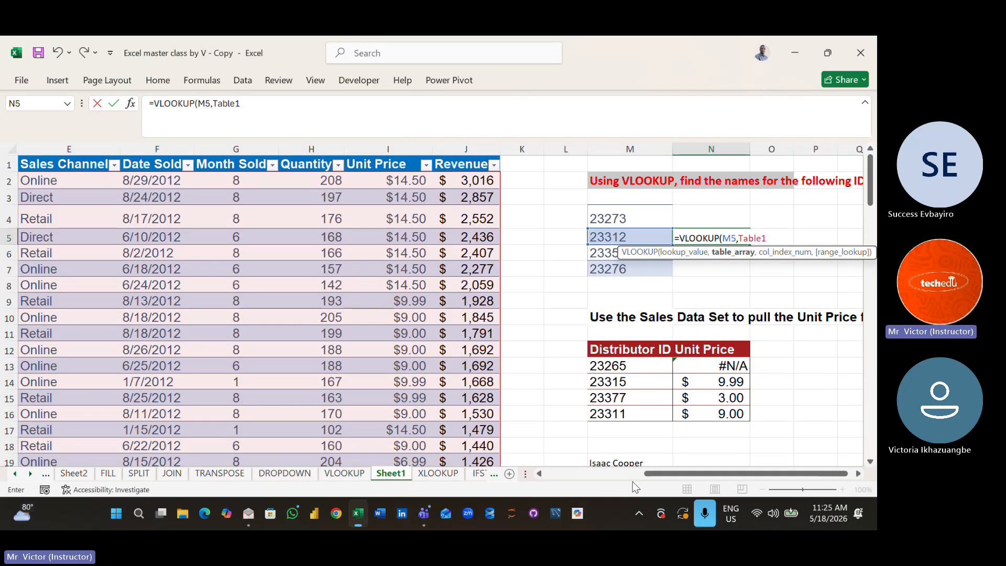
pyautogui.moveTo(650, 474); pyautogui.dragTo(524, 479)
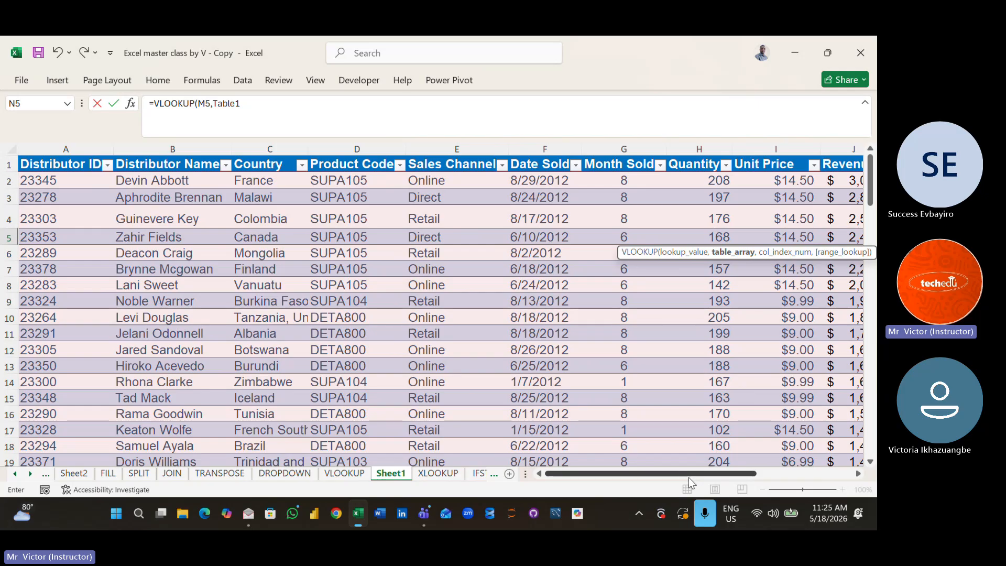
pyautogui.moveTo(704, 477); pyautogui.dragTo(800, 502)
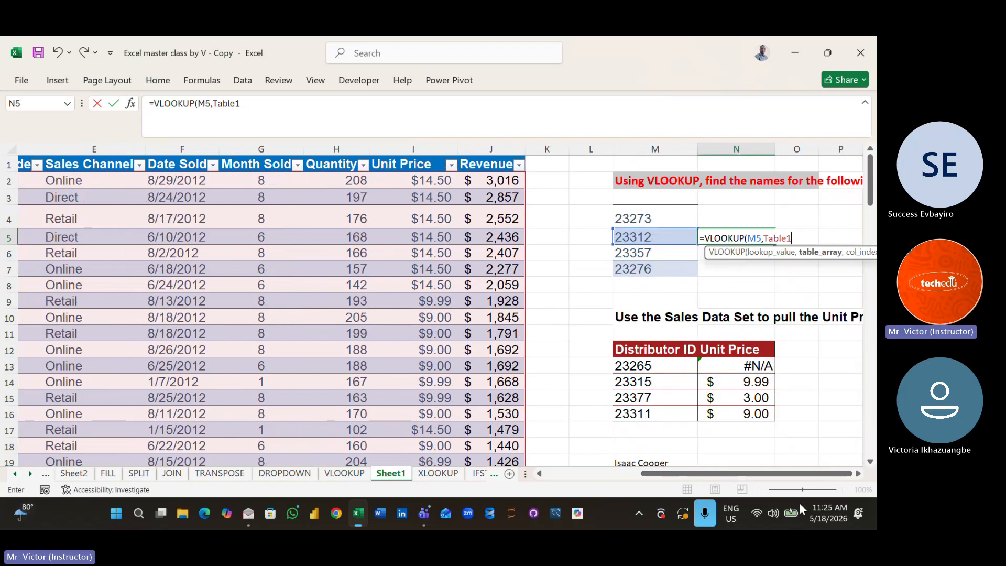
pyautogui.write(',9')
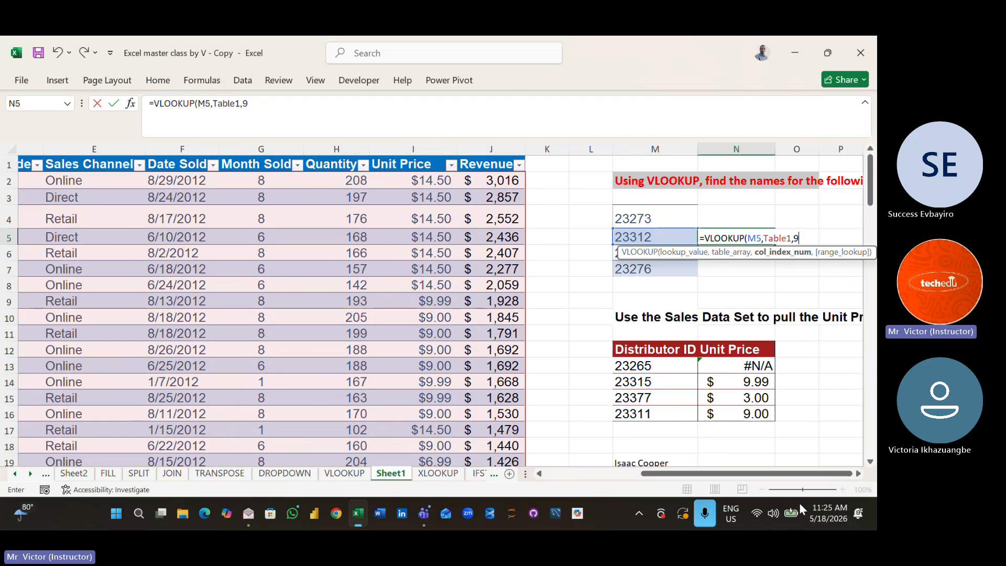
pyautogui.write(')')
pyautogui.press('Return')
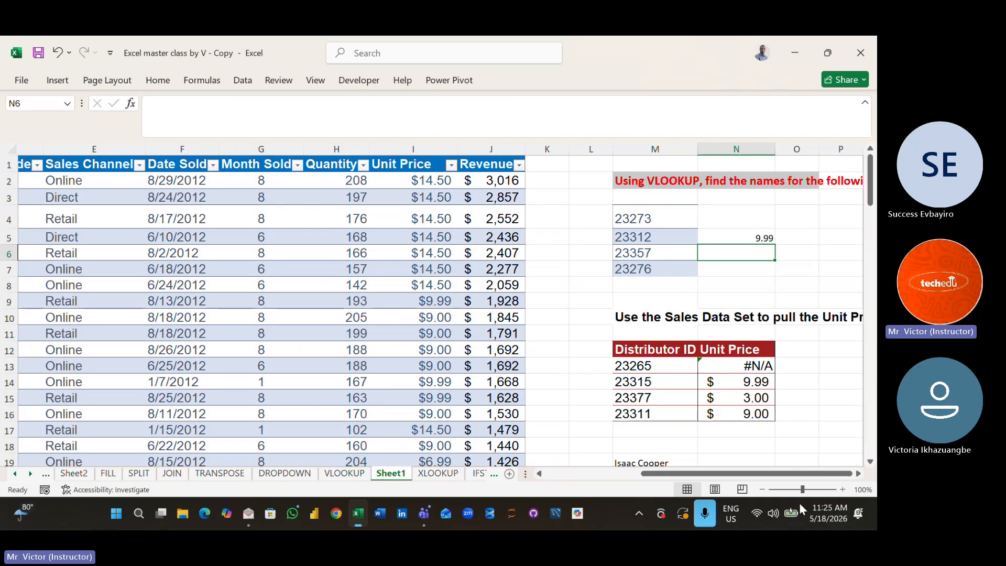
# - Show where the sales table's name is set in its design settings, and return to the table's cells
pyautogui.click(320, 331)
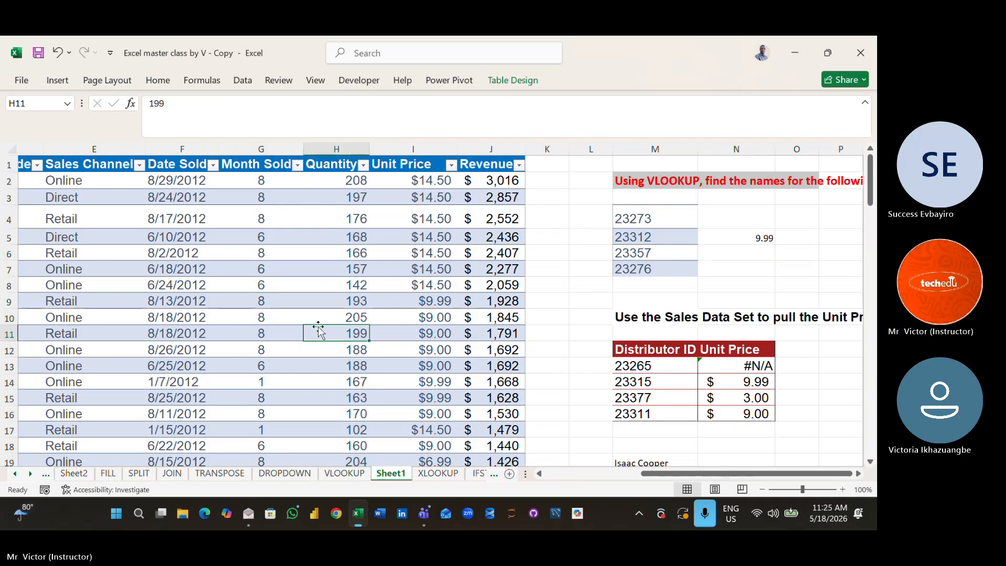
pyautogui.click(513, 82)
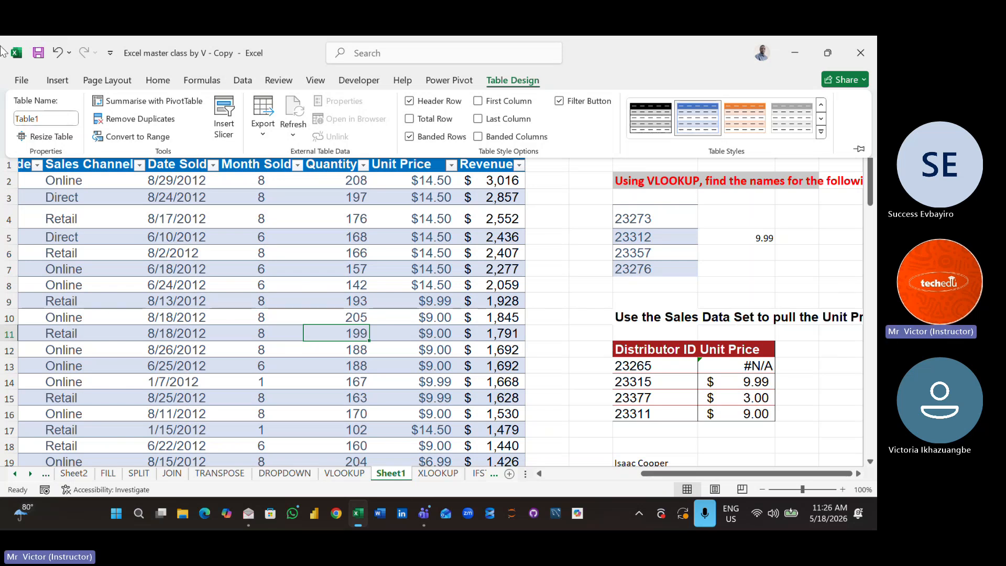
pyautogui.click(54, 119)
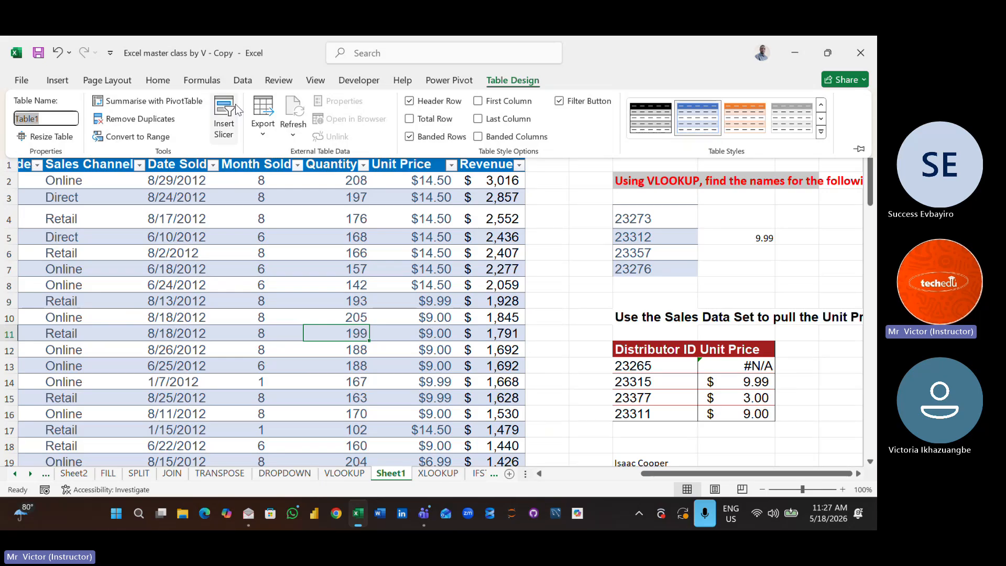
pyautogui.click(576, 265)
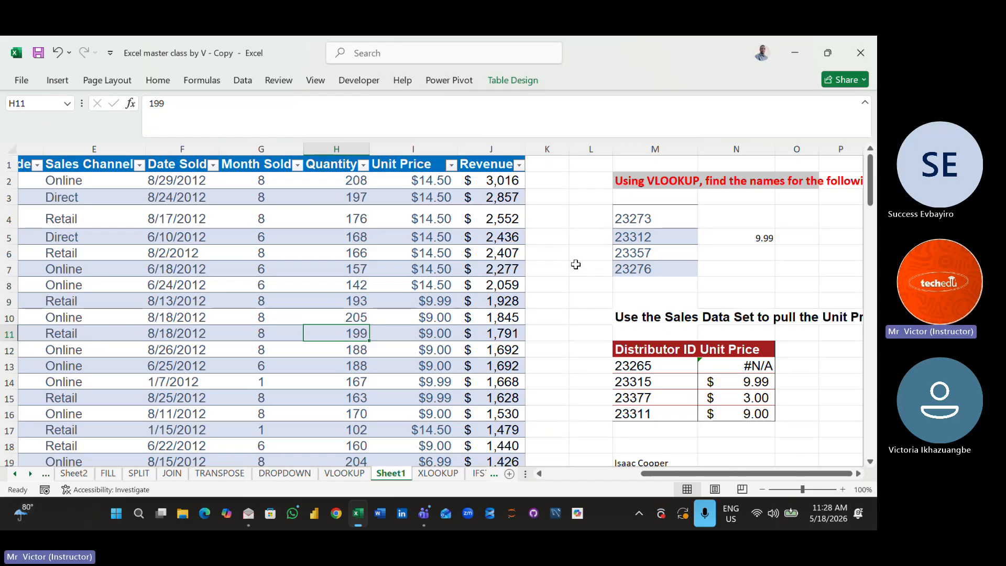
pyautogui.click(372, 220)
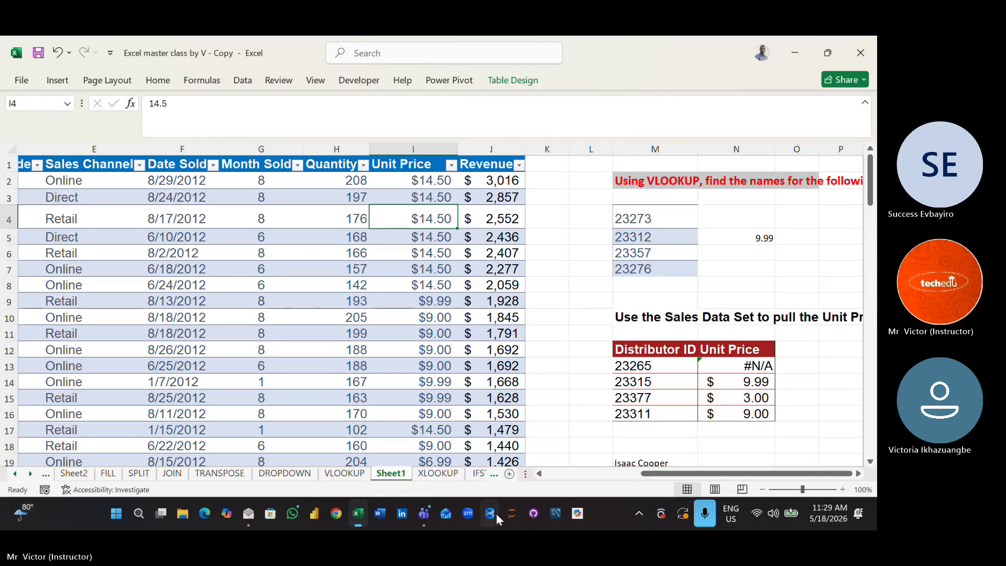
# - Switch to the Microsoft Teams meeting window and stop the meeting's recording and transcription
pyautogui.moveTo(424, 514)
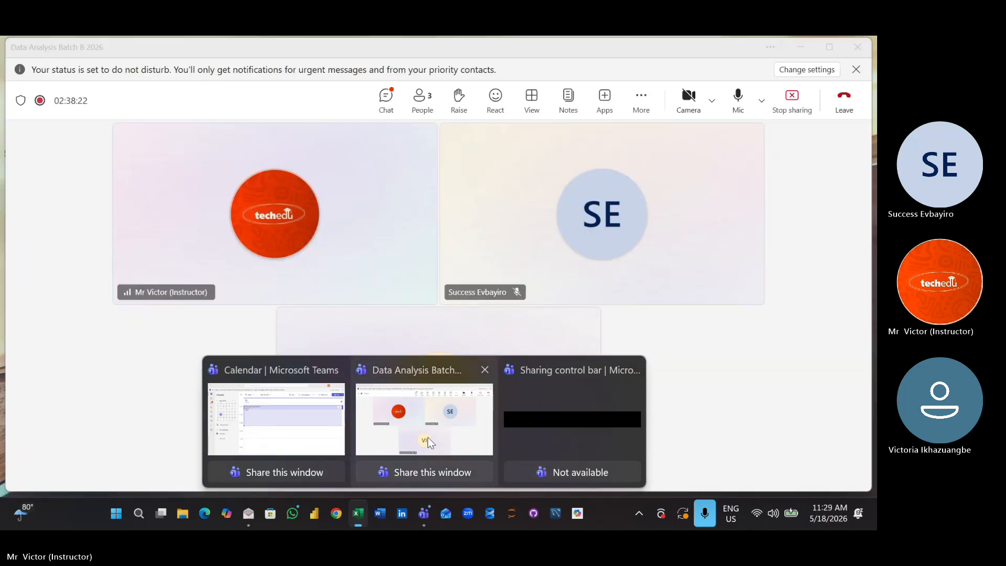
pyautogui.click(427, 437)
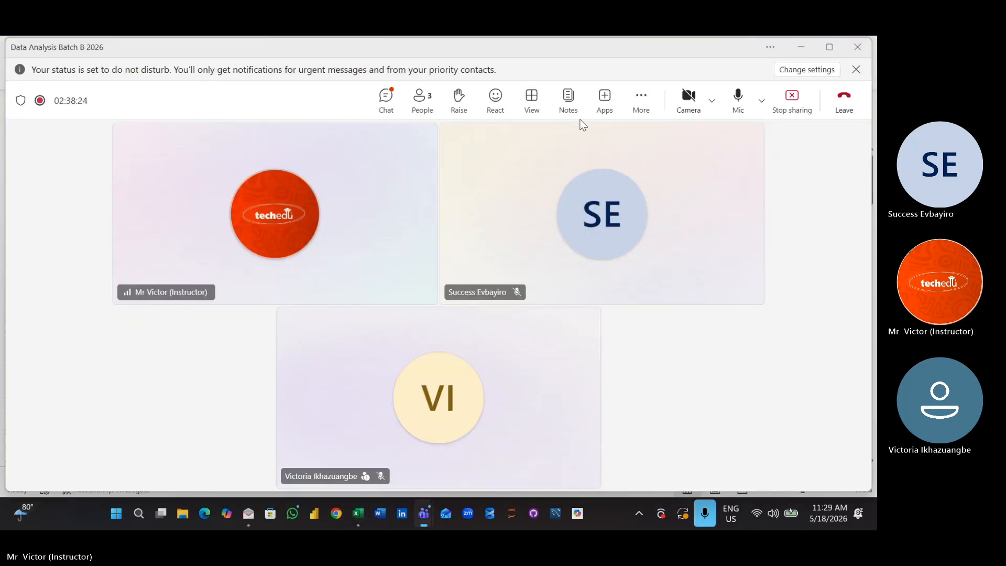
pyautogui.click(641, 104)
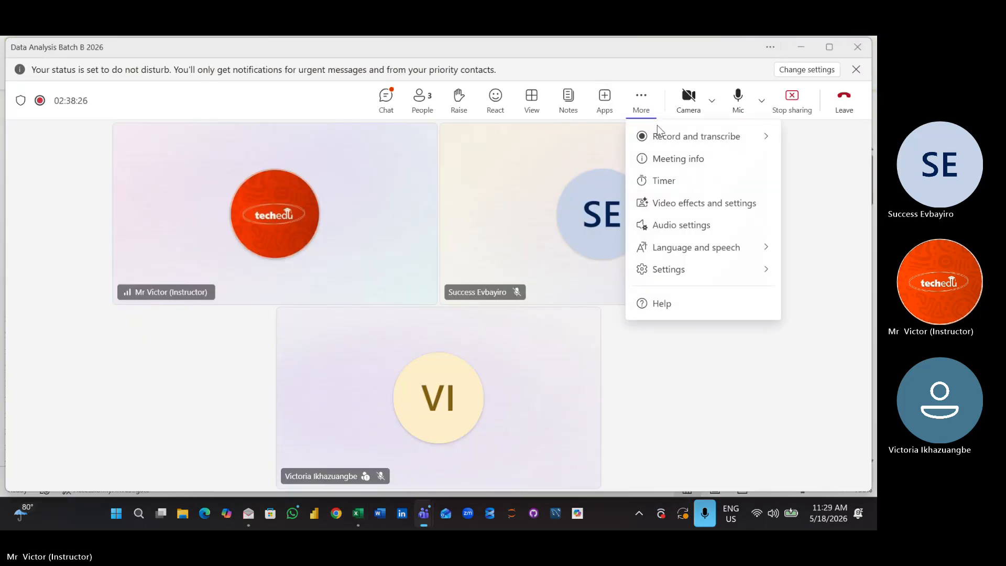
pyautogui.moveTo(659, 135)
pyautogui.click(557, 143)
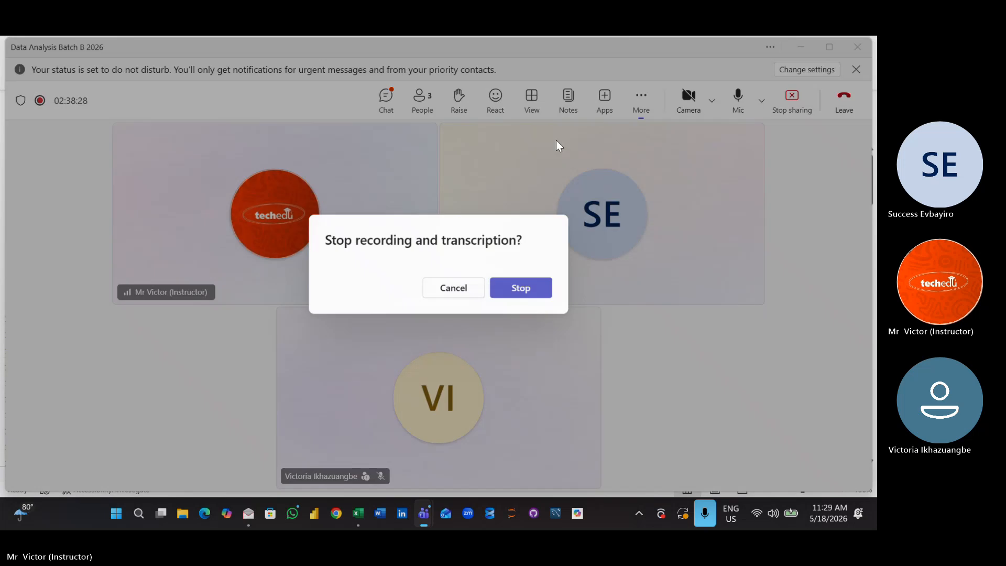
pyautogui.click(521, 288)
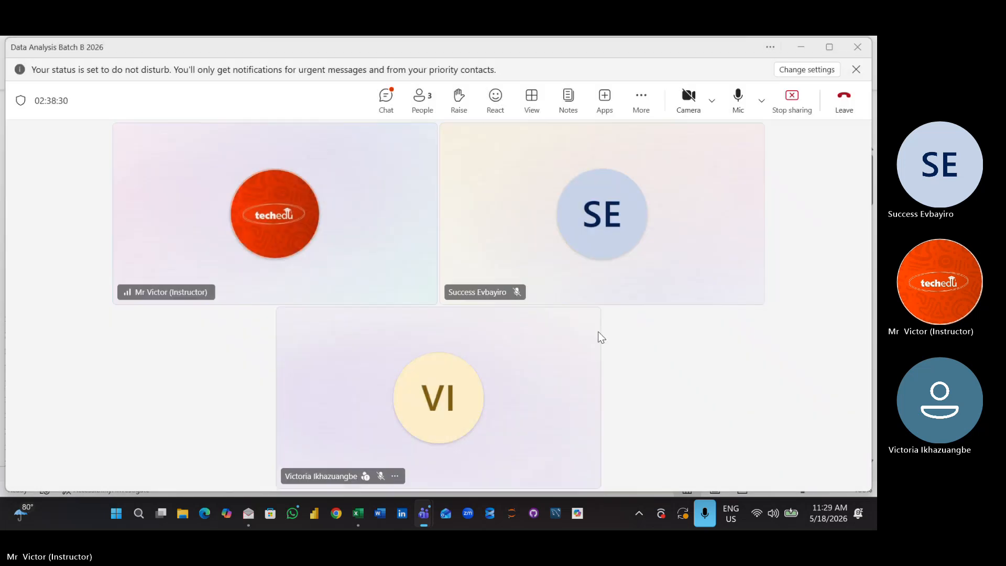